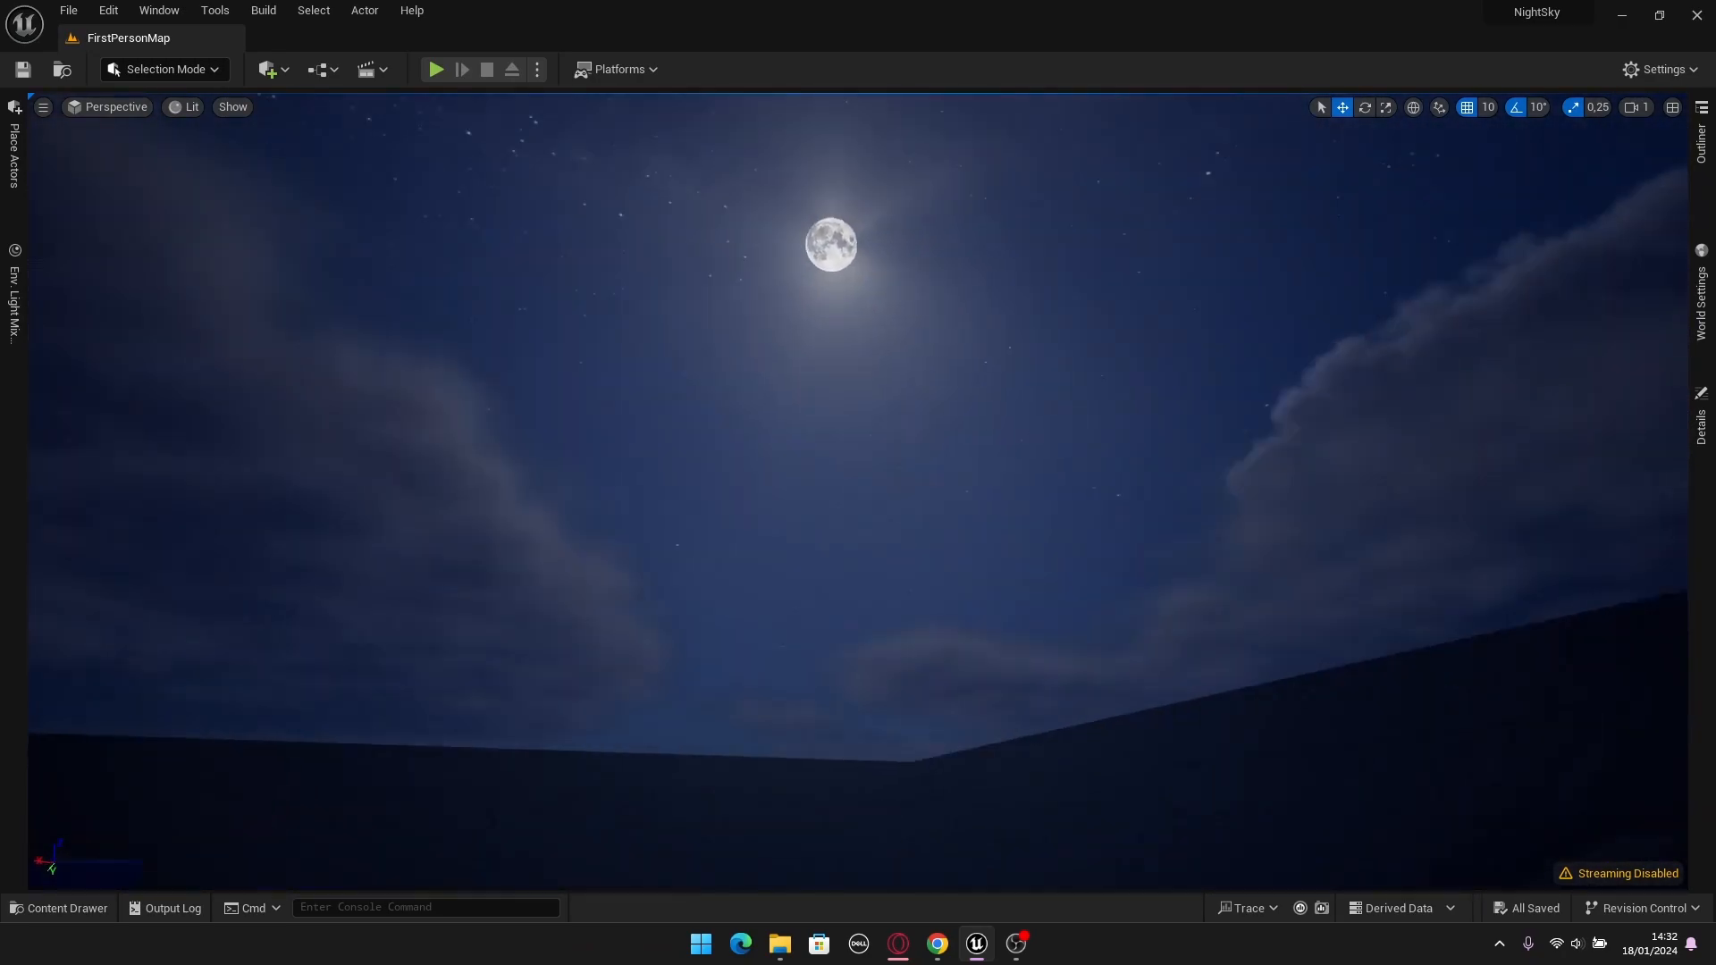
key("d")
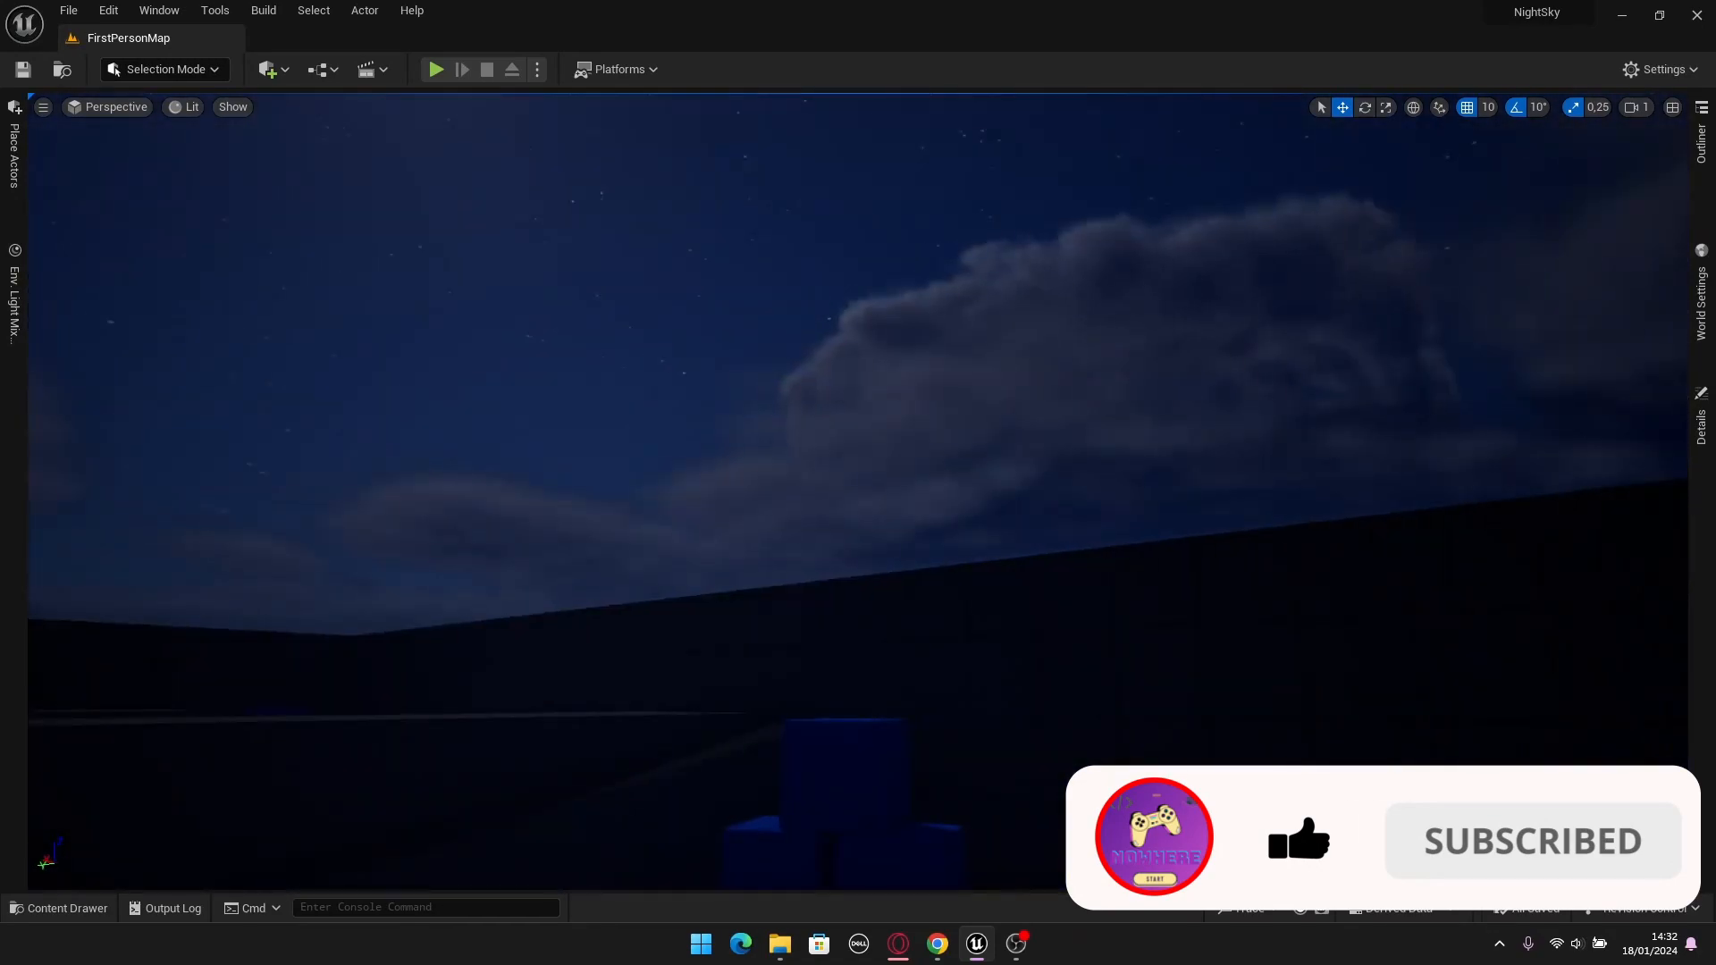
key("w")
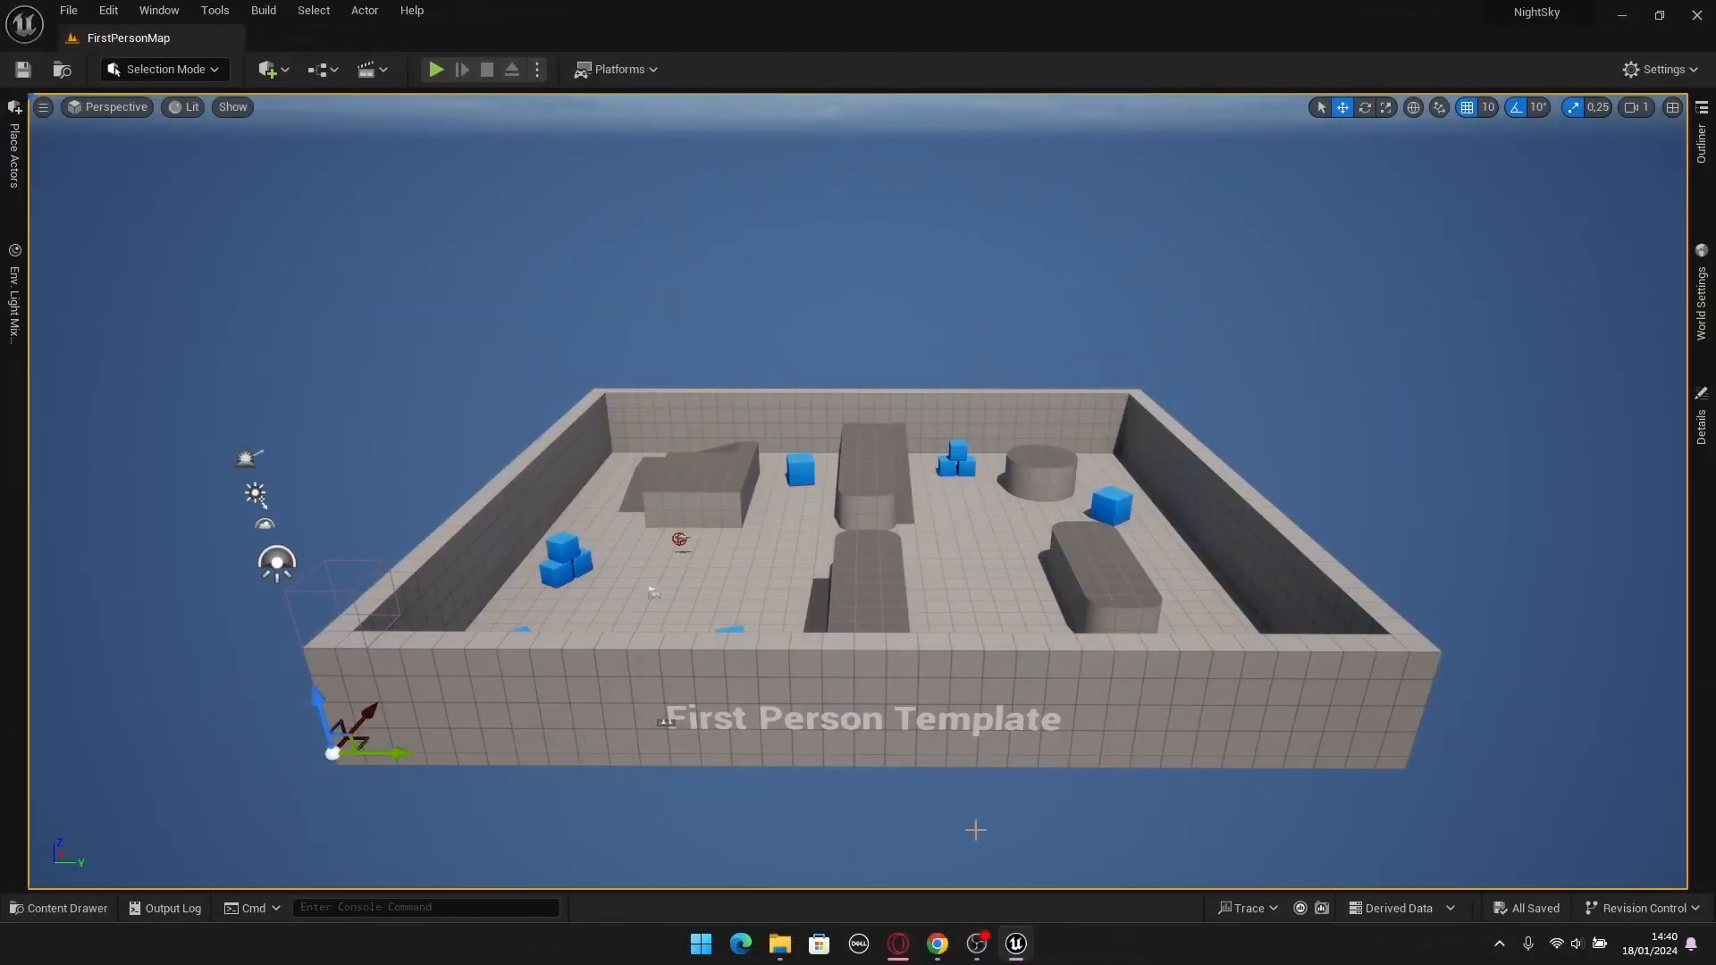
Switch to Chrome and examine the Freepik full-moon photo and the download options for NASA's star map in galactic coordinates.
left_click(936, 946)
scroll(1021, 450, "down", 1)
scroll(1021, 450, "up", 1)
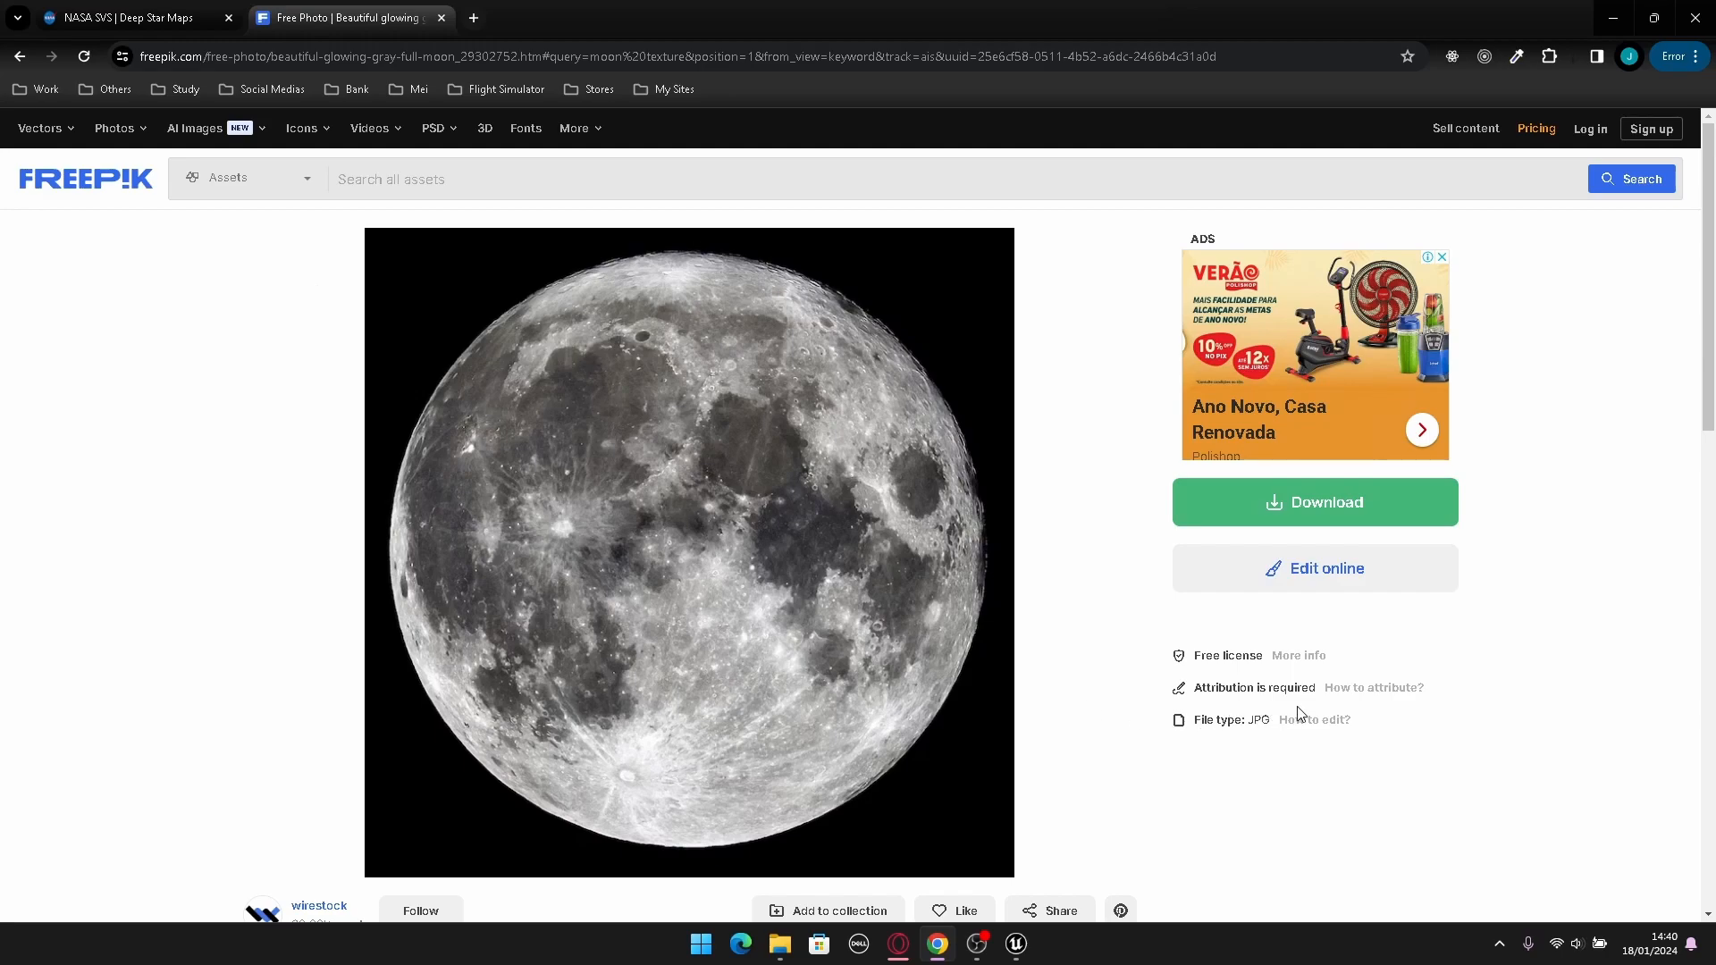
left_click(131, 18)
scroll(867, 587, "up", 1)
scroll(867, 587, "down", 1)
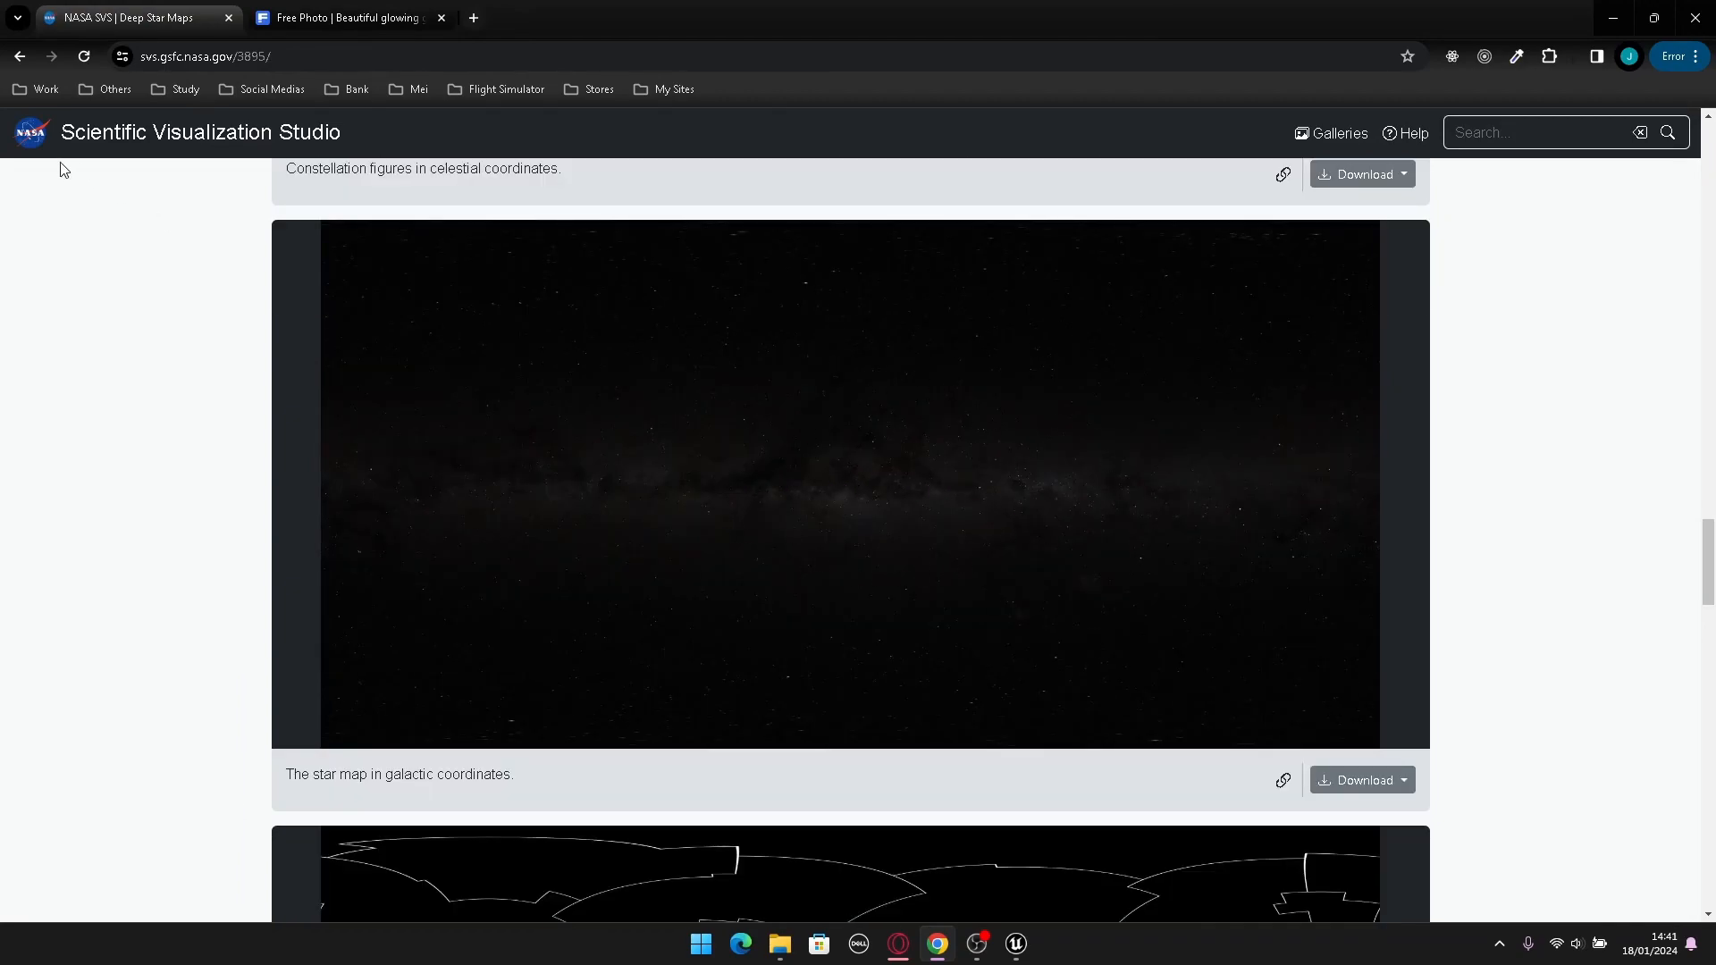
left_click(1368, 783)
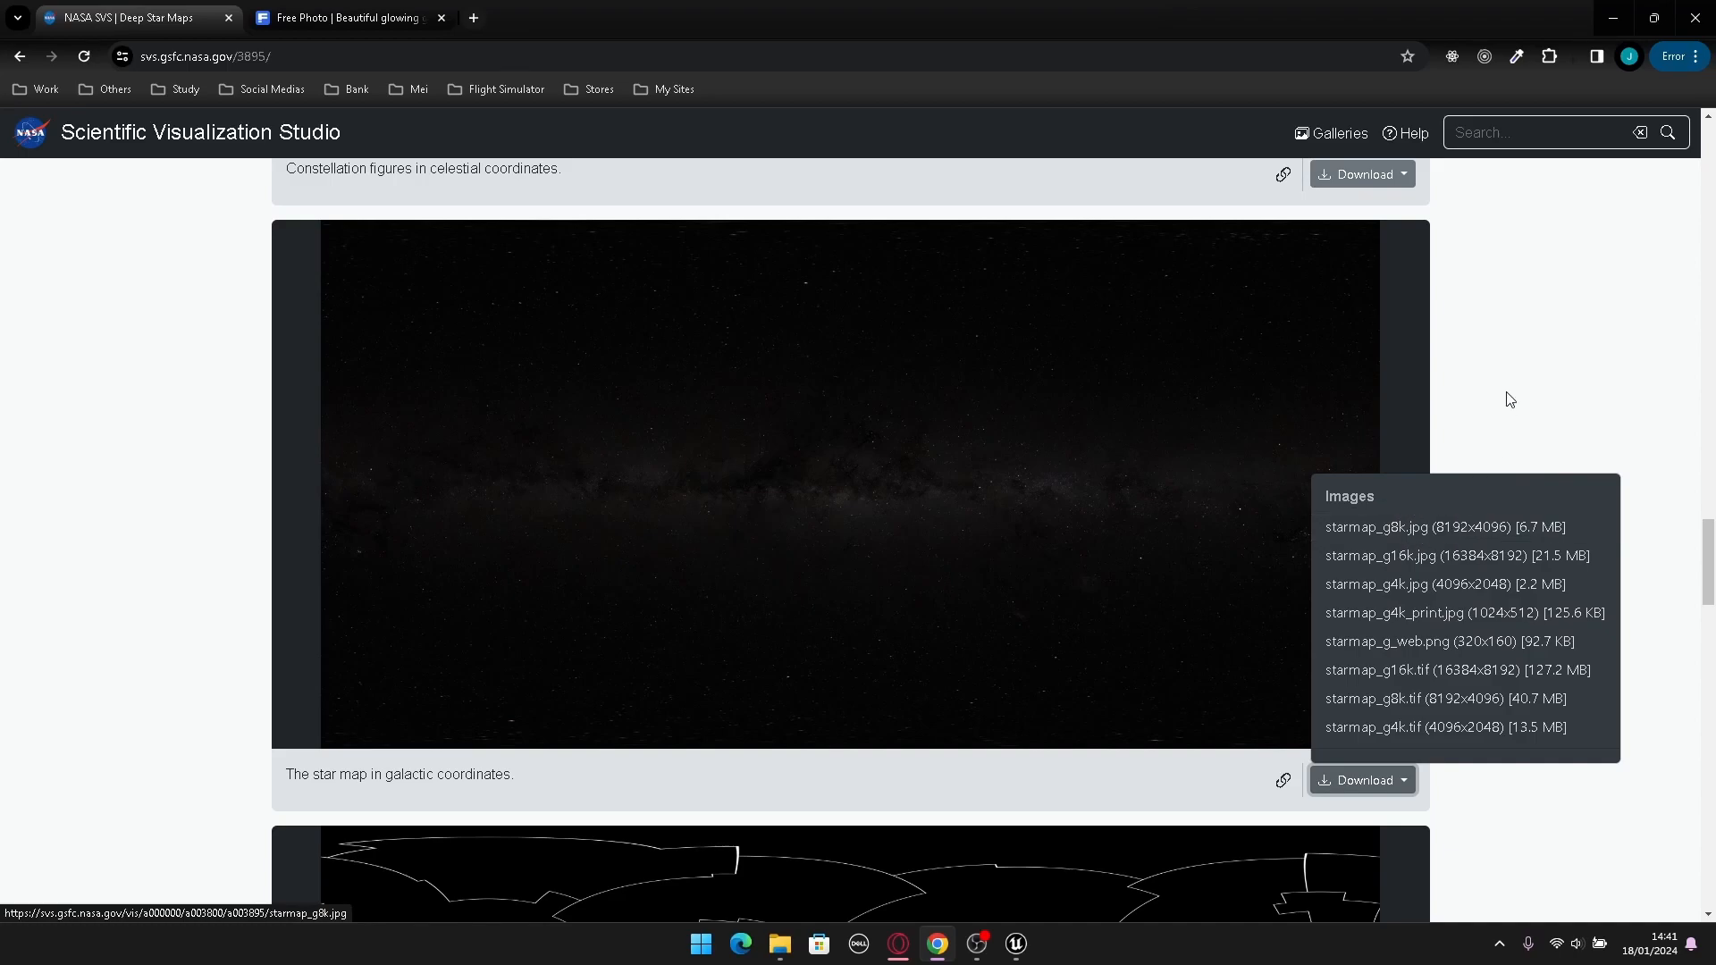
left_click(1524, 355)
left_click(384, 21)
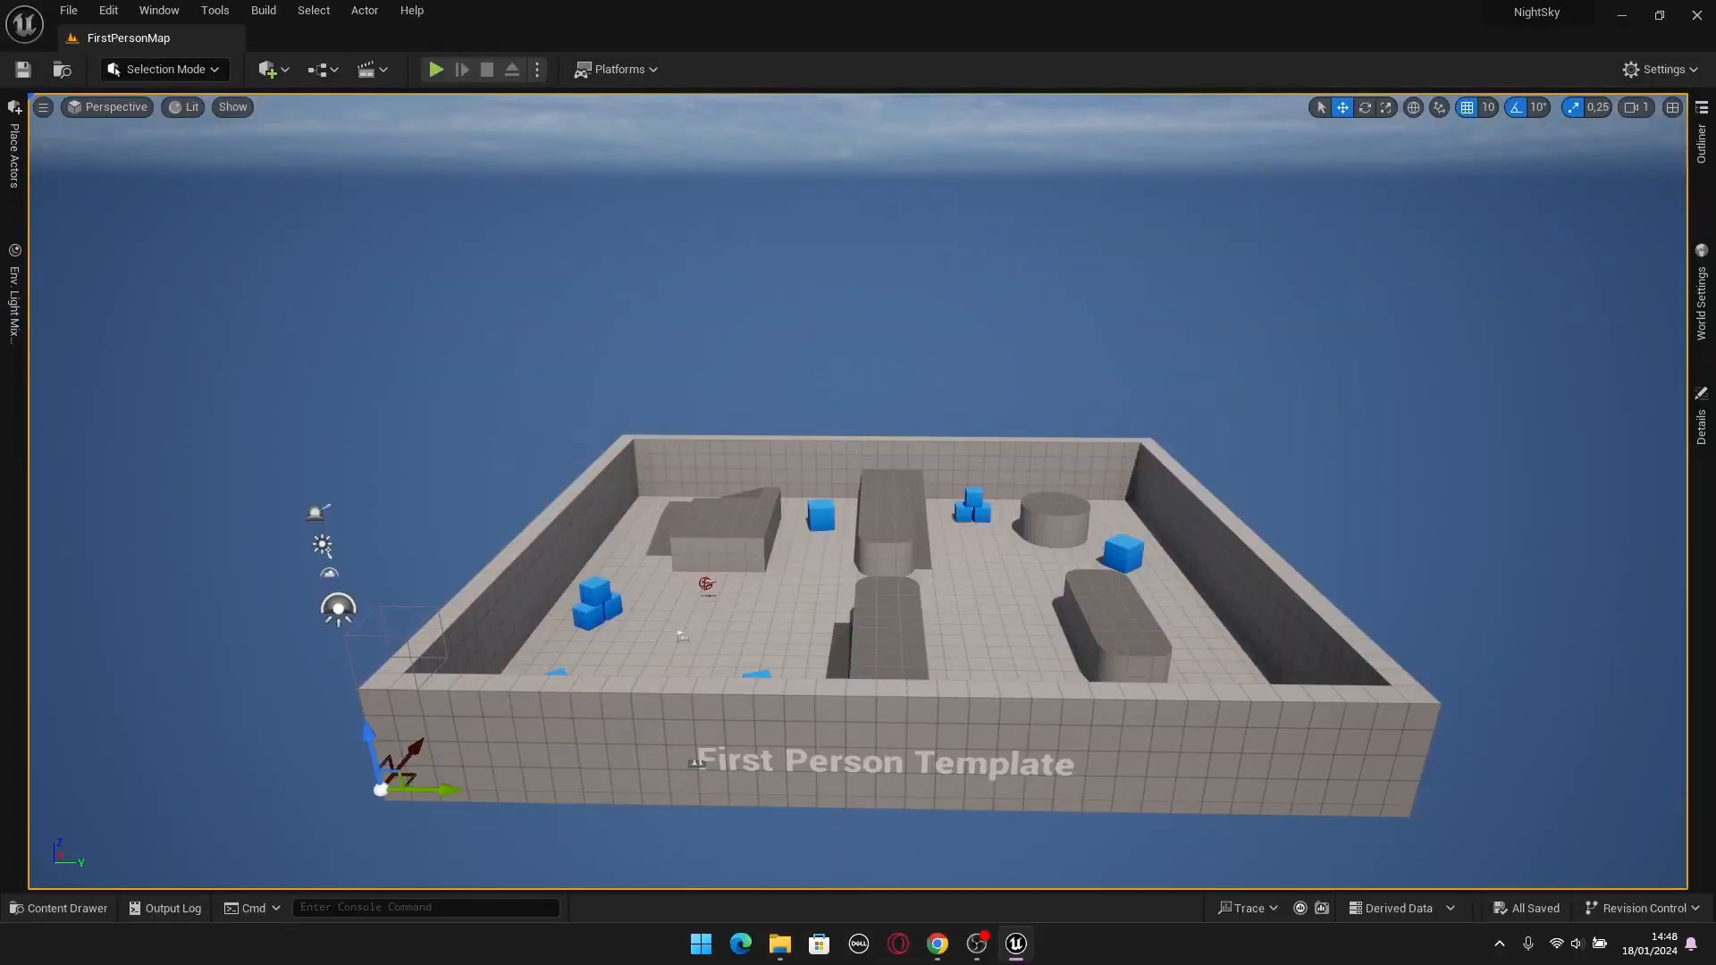
Return to Unreal Editor and delete the red-icon actor from the arena floor near the left ramp block.
key("w")
right_click_drag(829, 502, 792, 529)
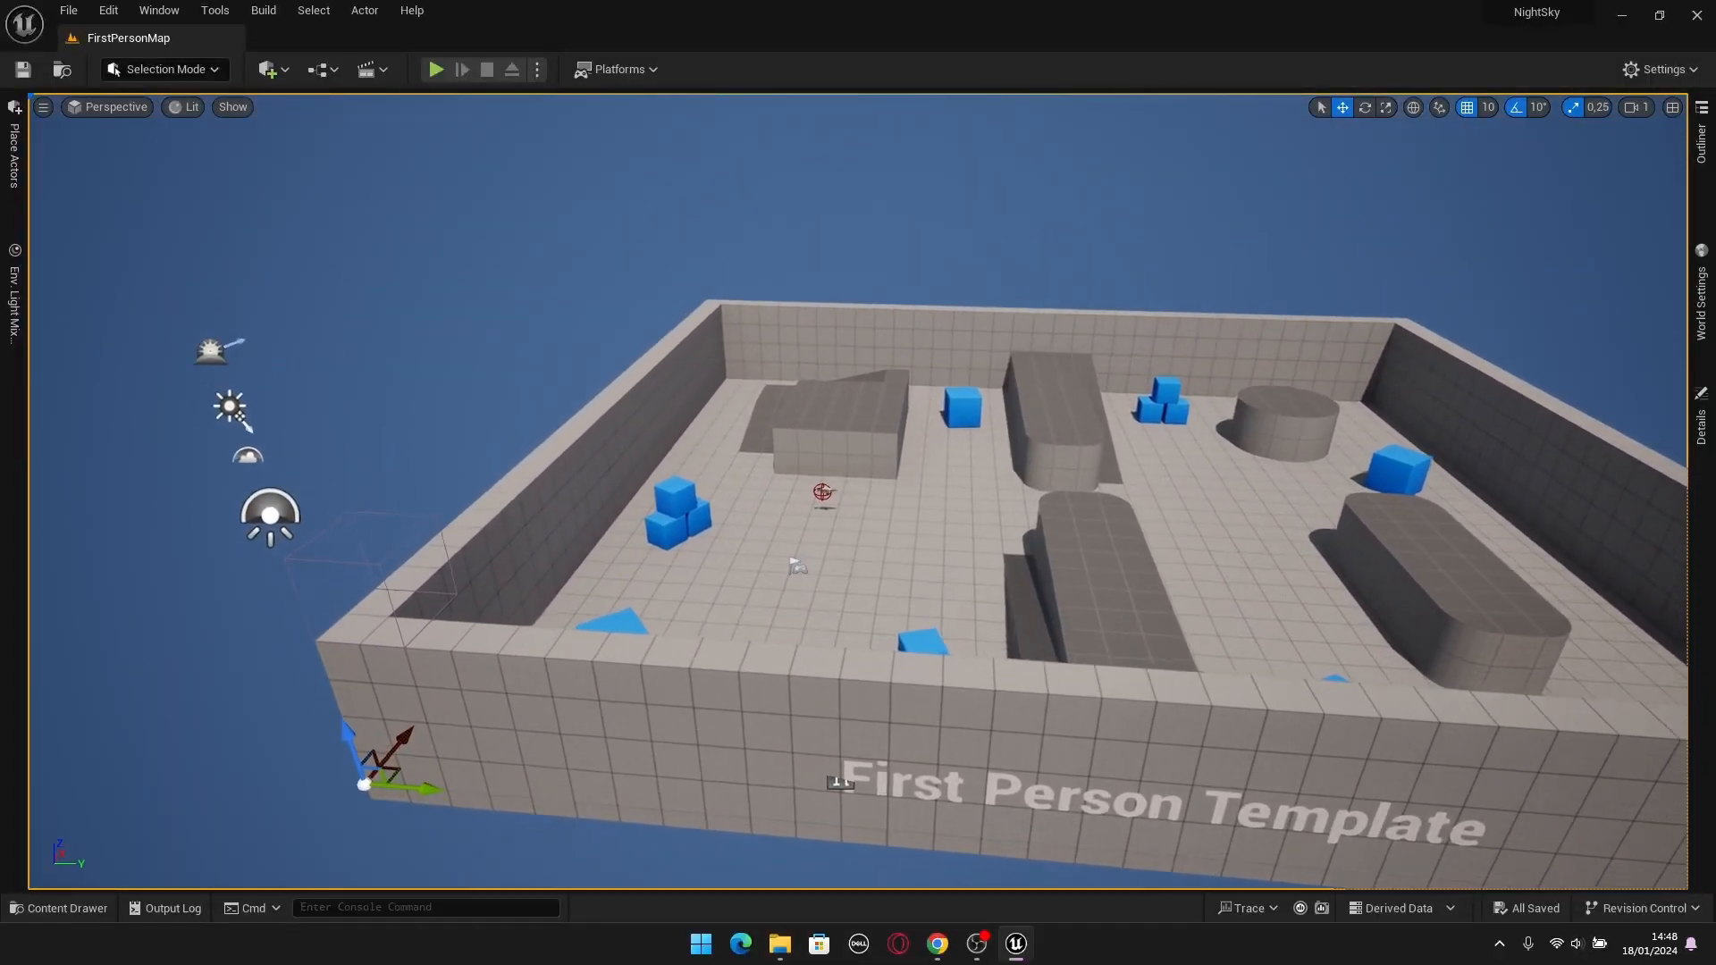
left_click(822, 491)
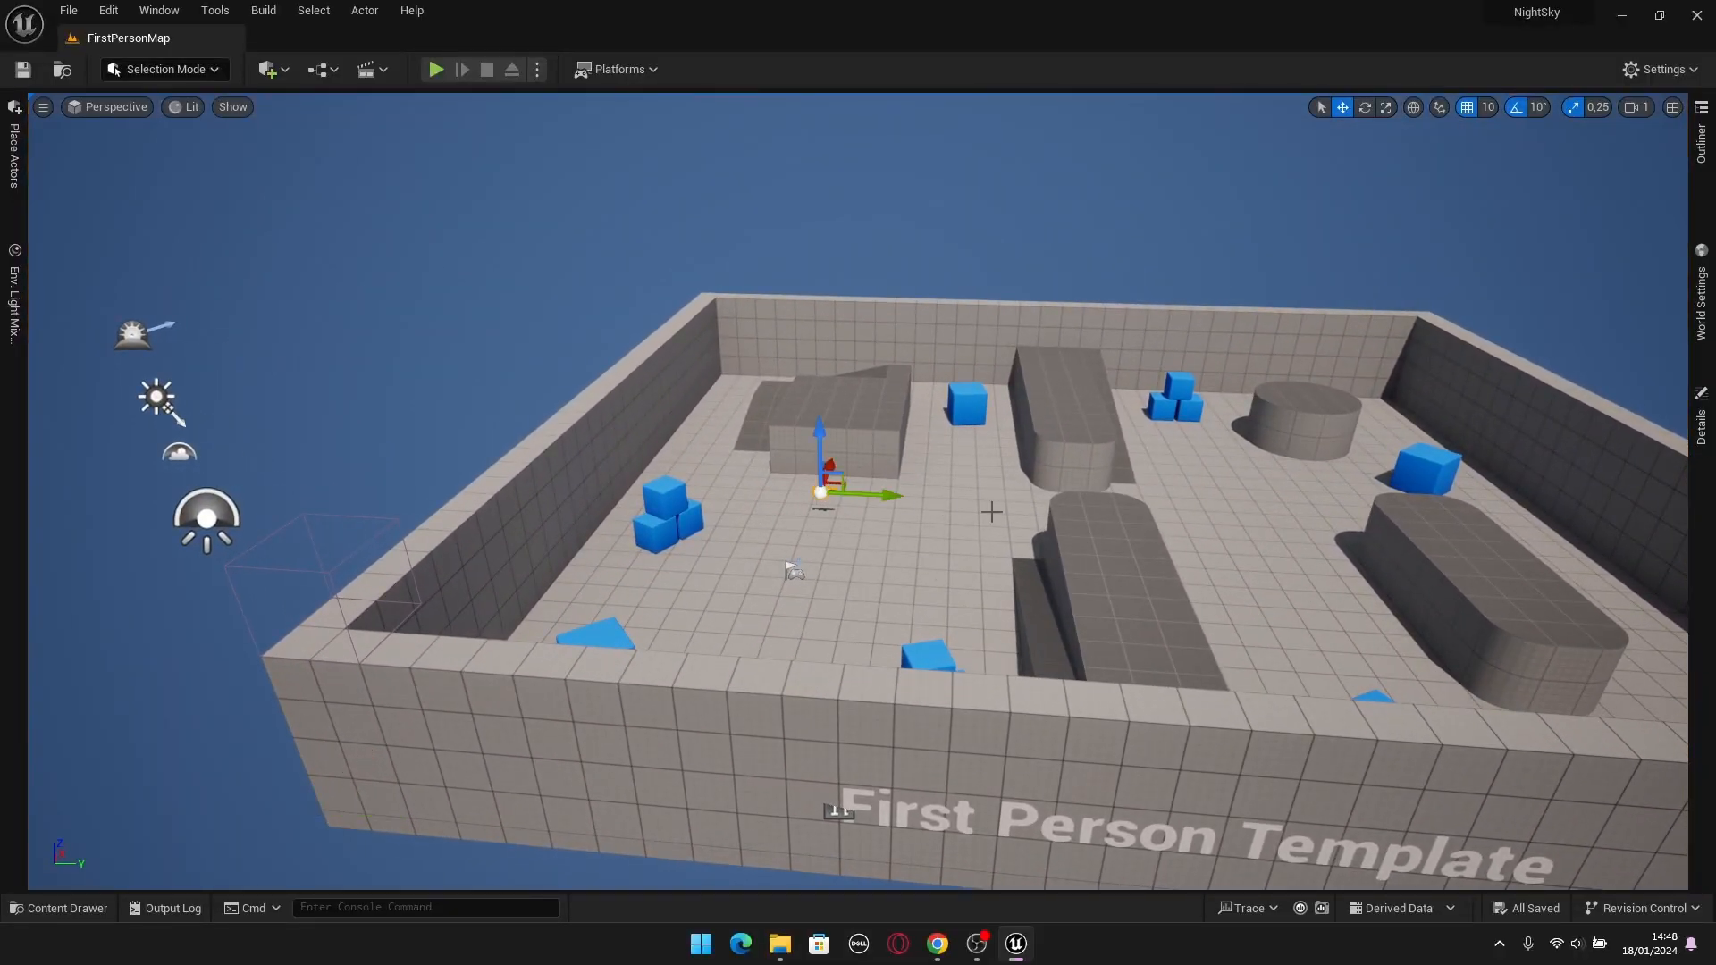
key("Delete")
Inspect the daytime sky and clouds above the arena from several viewpoints.
right_click_drag(1049, 562, 1251, 403)
key("w")
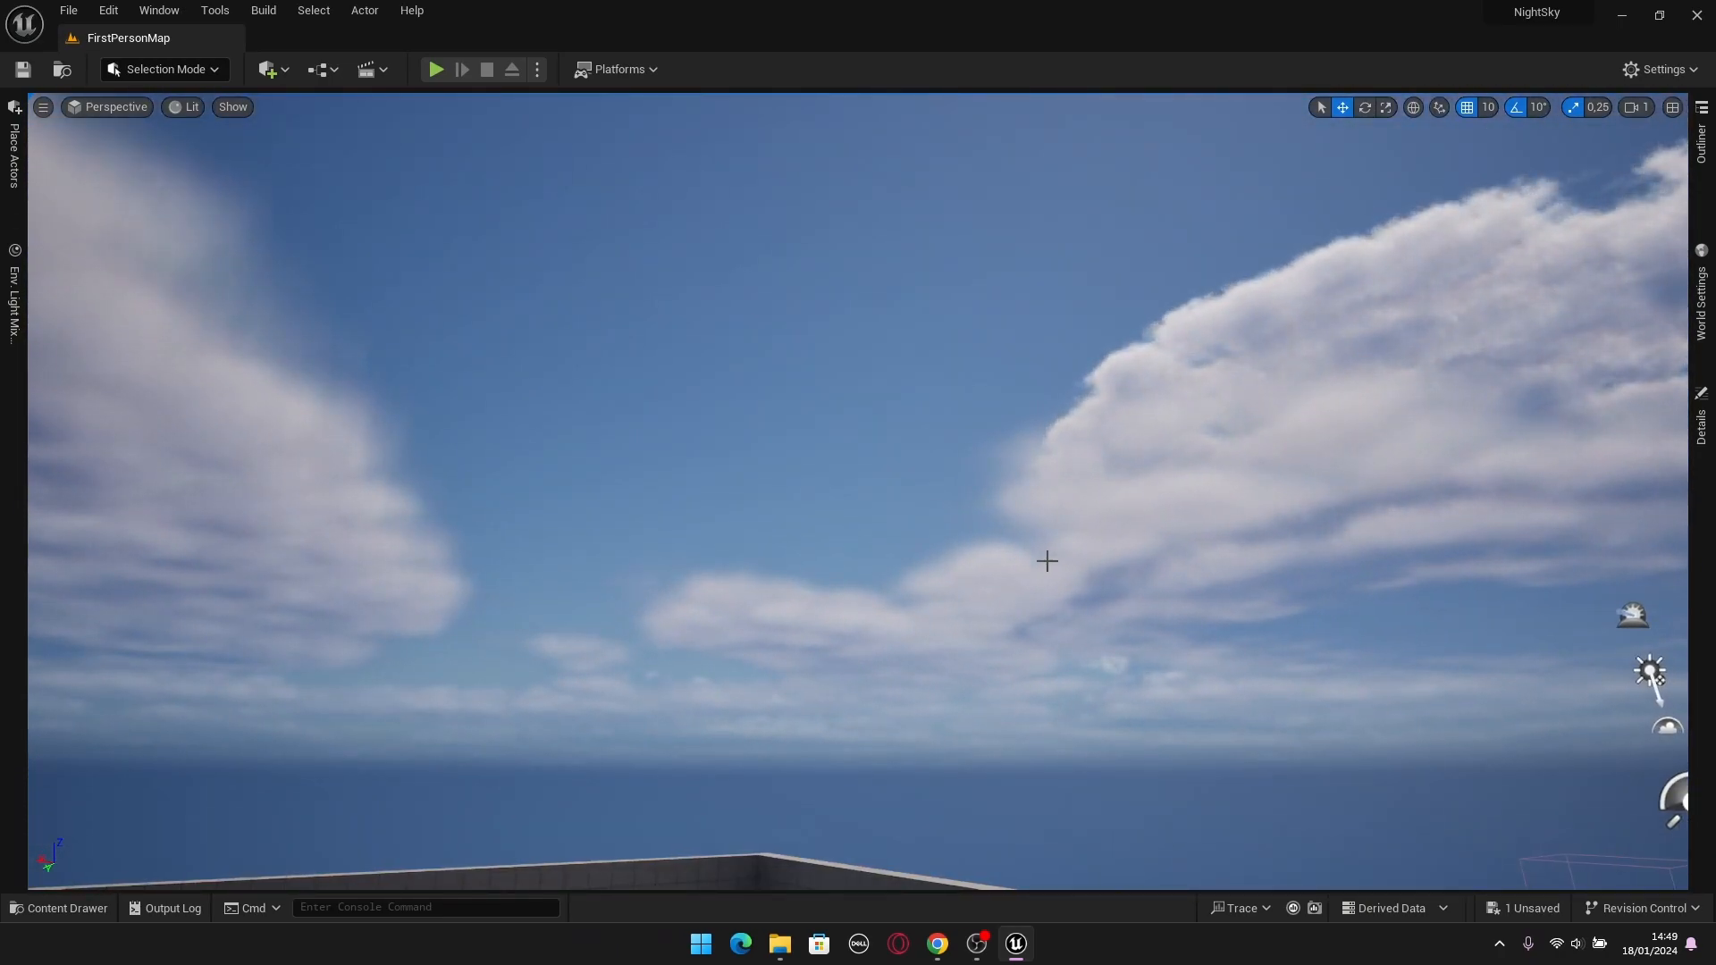
right_click_drag(1047, 562, 1067, 516)
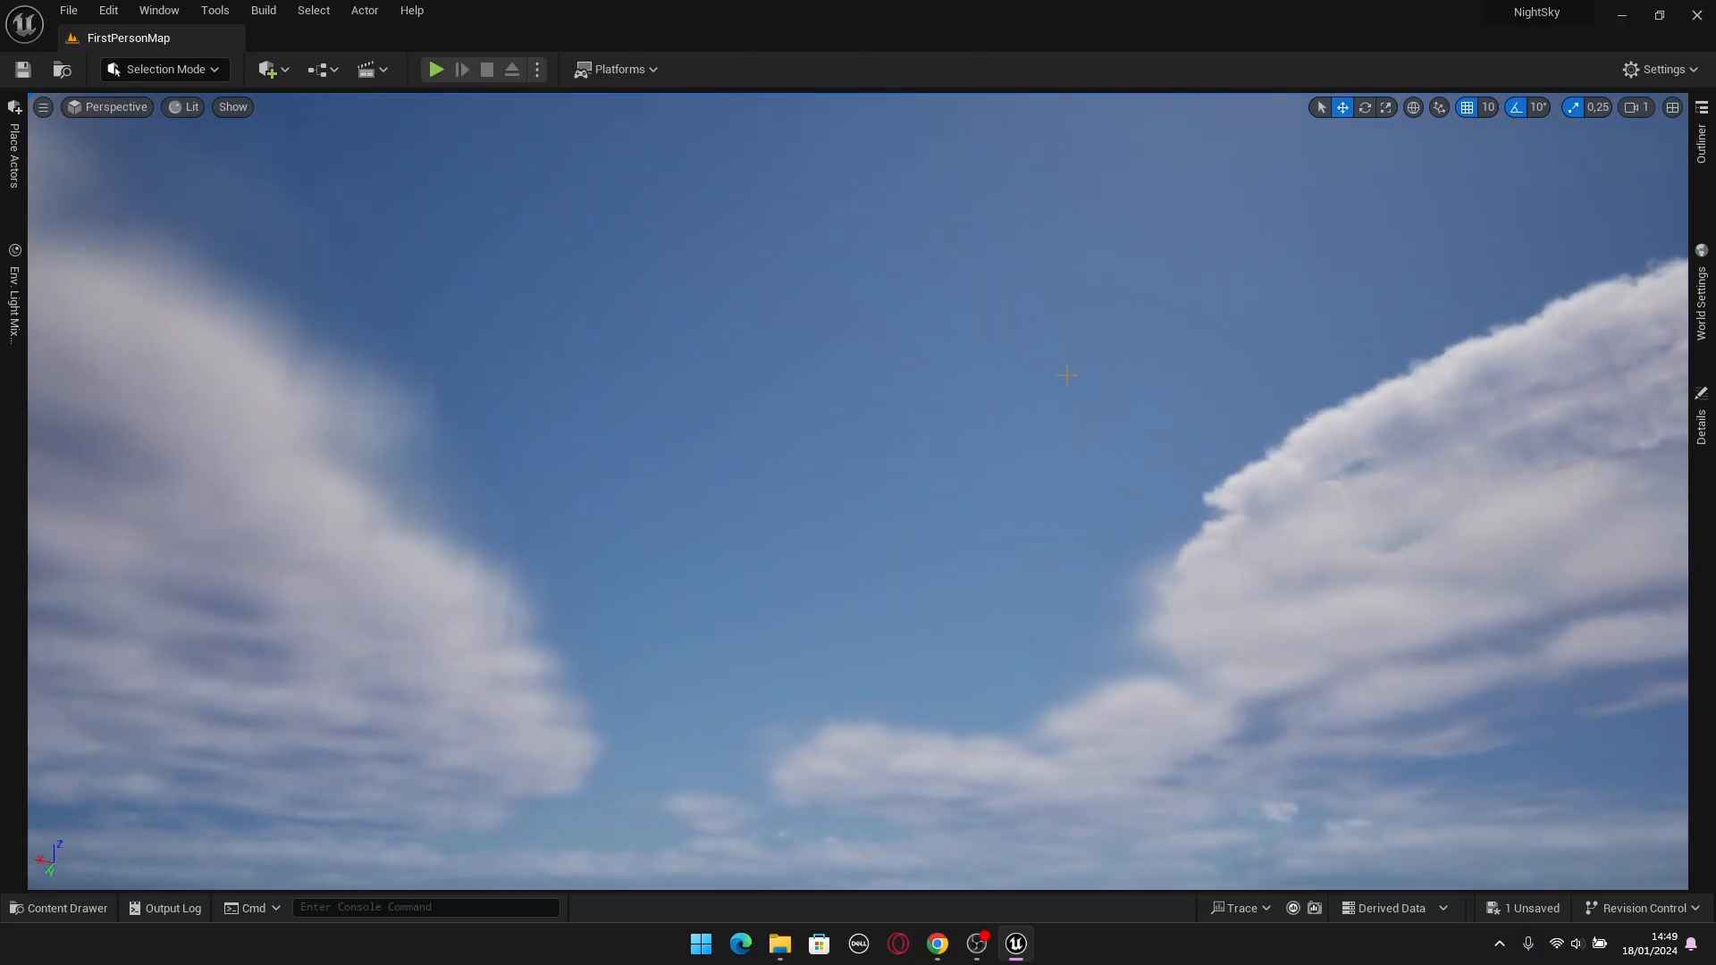
right_click_drag(1068, 375, 1013, 529)
key("s")
right_click_drag(1010, 617, 924, 662)
key("d")
right_click_drag(1236, 521, 1210, 499)
key("d")
key("a")
key("s")
key("a")
key("w")
key("s")
mouse_move(1320, 494)
right_mouse_down()
mouse_move(1313, 472)
mouse_move(1332, 492)
right_mouse_up()
Delete the SM_SkySphere actor from the level's Lighting folder.
left_click(1704, 159)
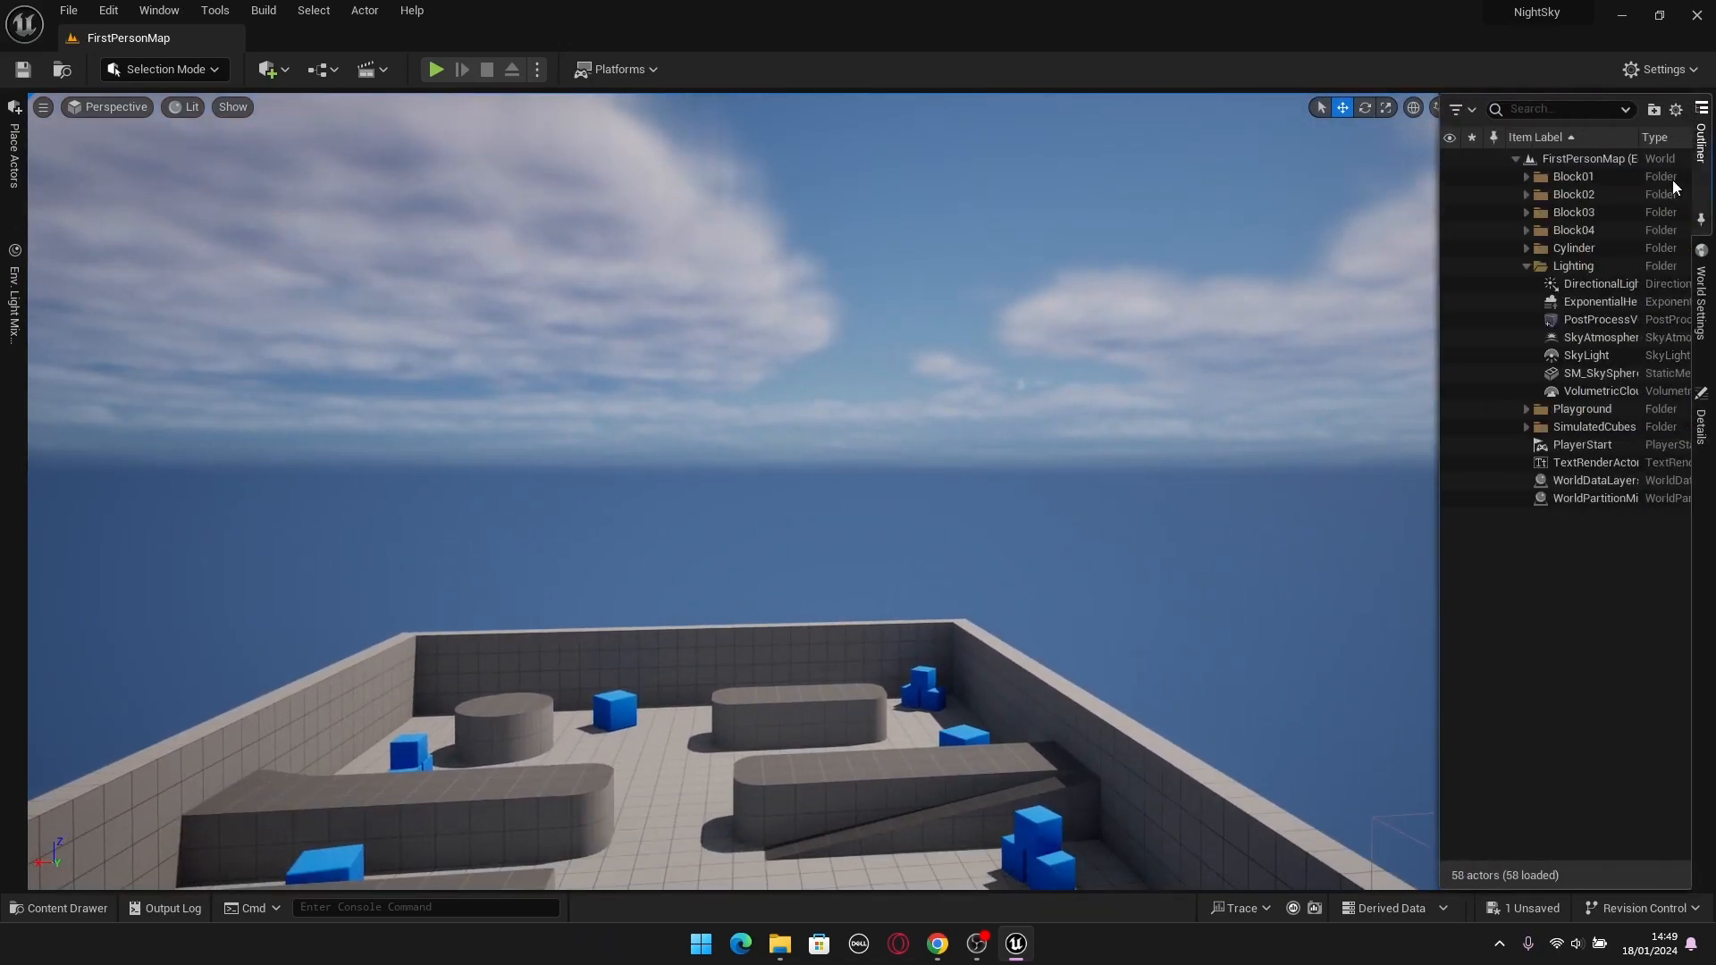
left_click(1618, 377)
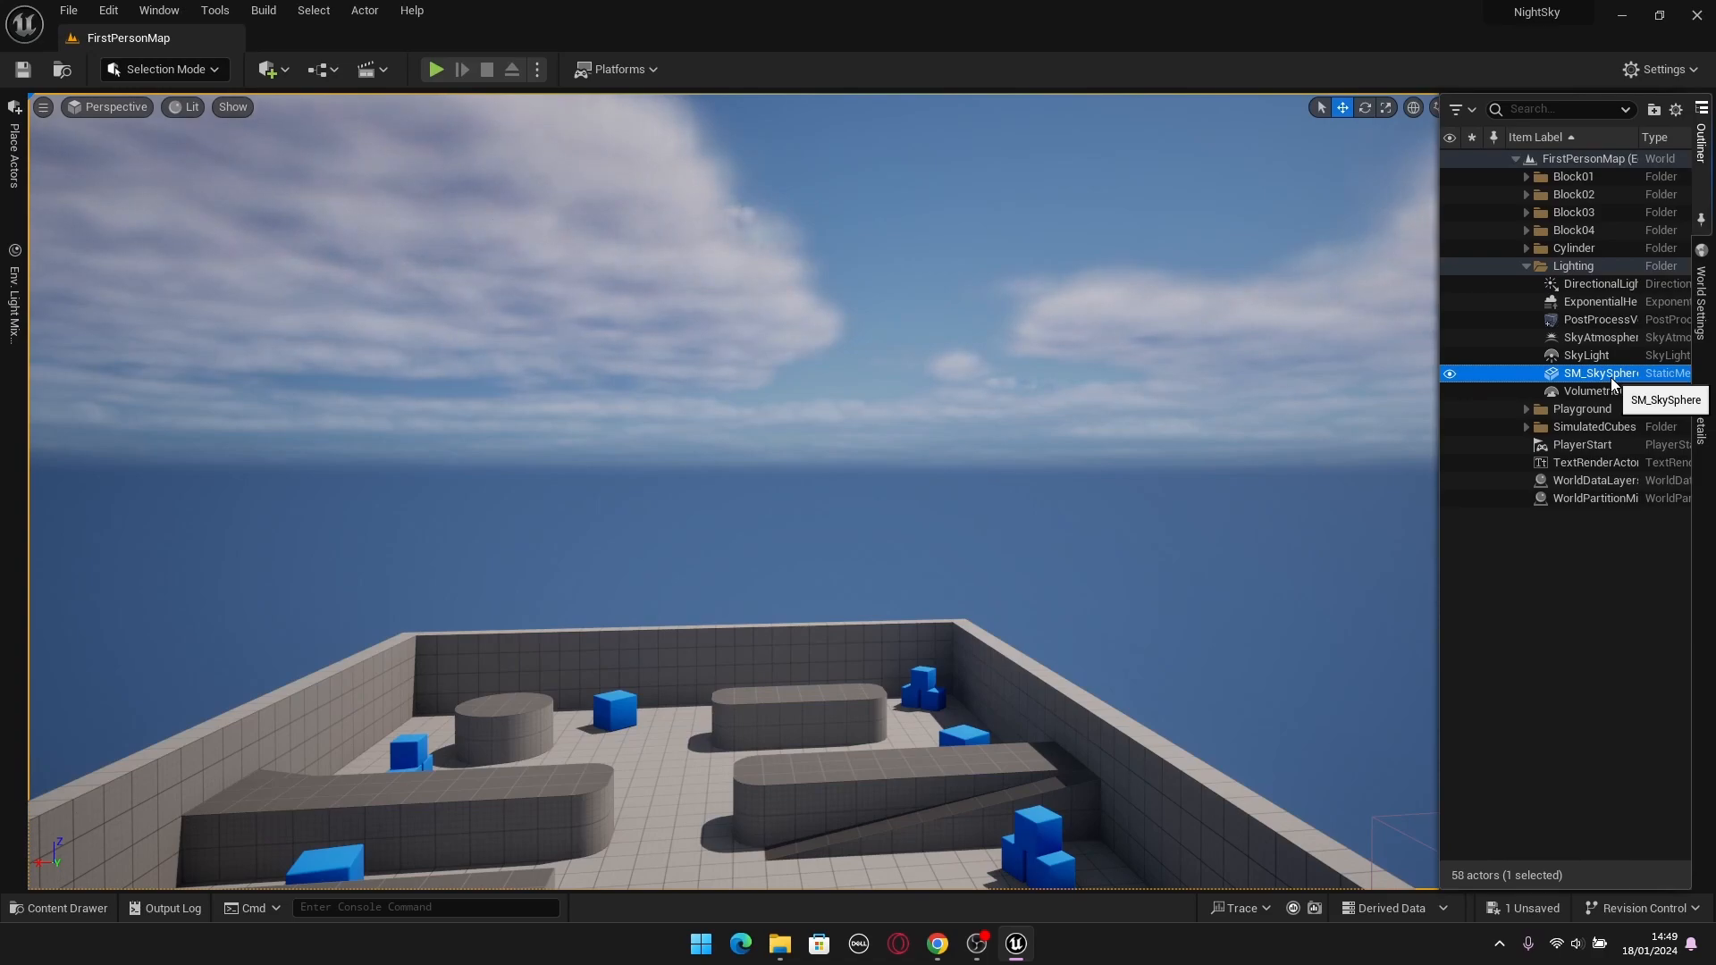
mouse_move(1275, 420)
right_mouse_down()
mouse_move(1295, 434)
mouse_move(1244, 419)
right_mouse_up()
left_click(1696, 143)
left_click(1608, 375)
key("Delete")
right_click_drag(1123, 381, 973, 387)
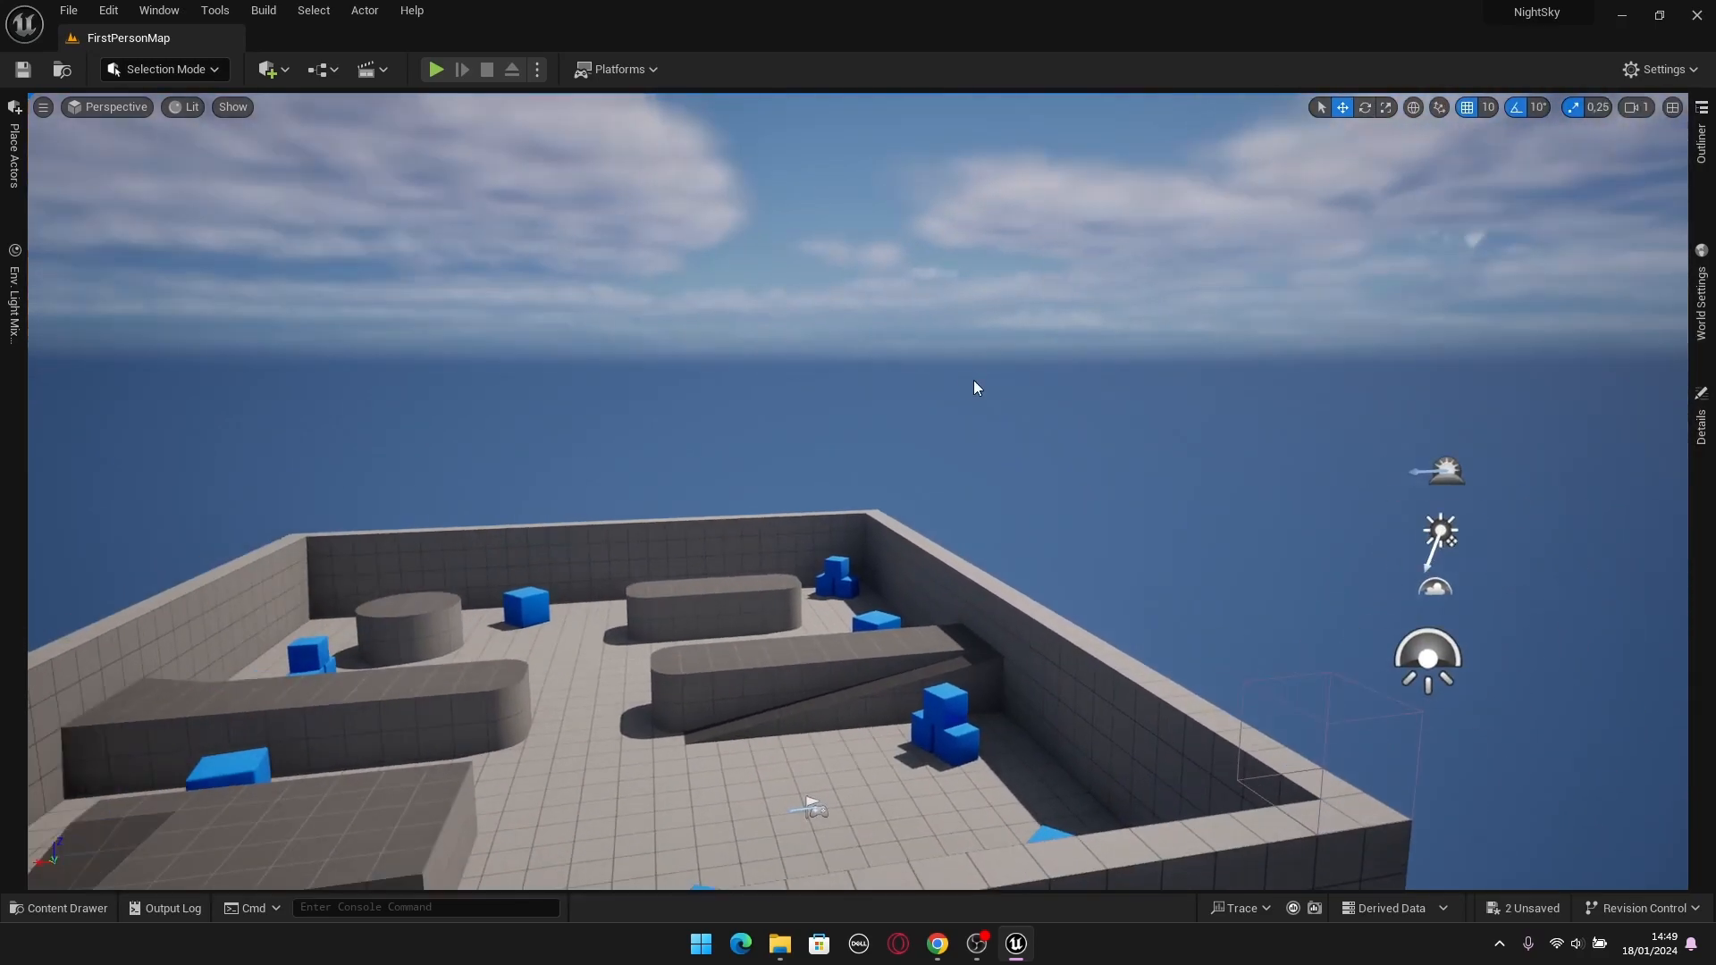
Bring up the Content Drawer and enable the display of engine content in it.
key("ctrl+space")
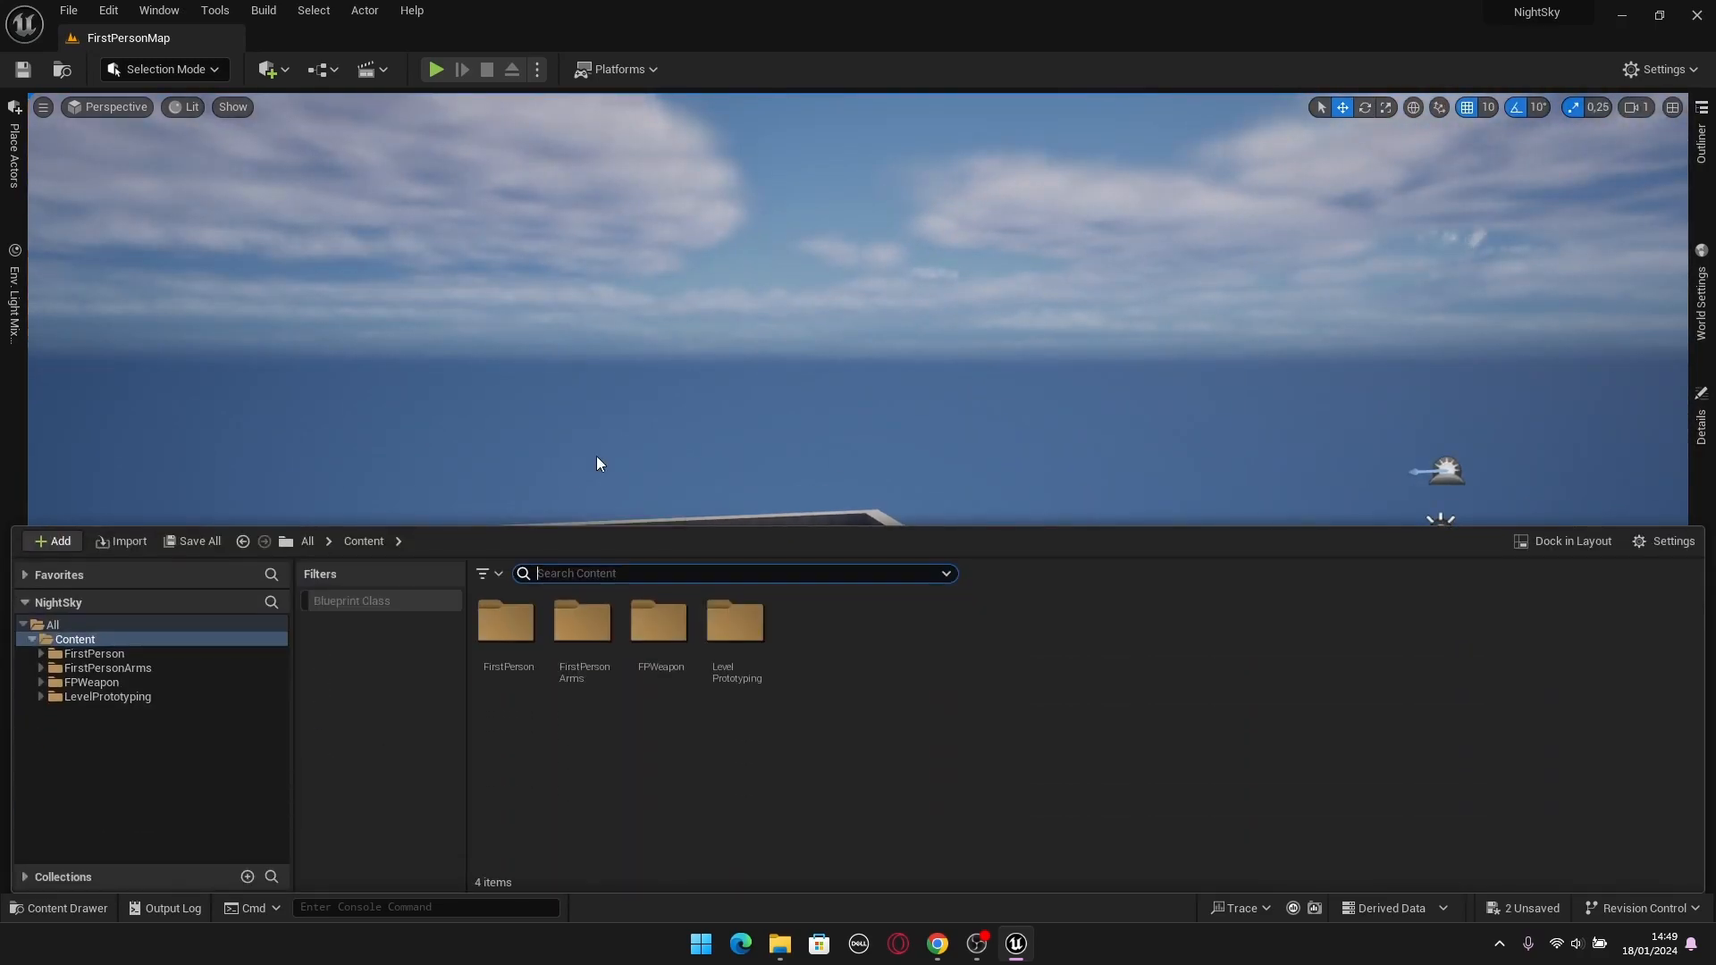
left_click(64, 909)
left_click(63, 908)
left_click(537, 422)
right_click_drag(538, 423, 538, 426)
key("ctrl+space")
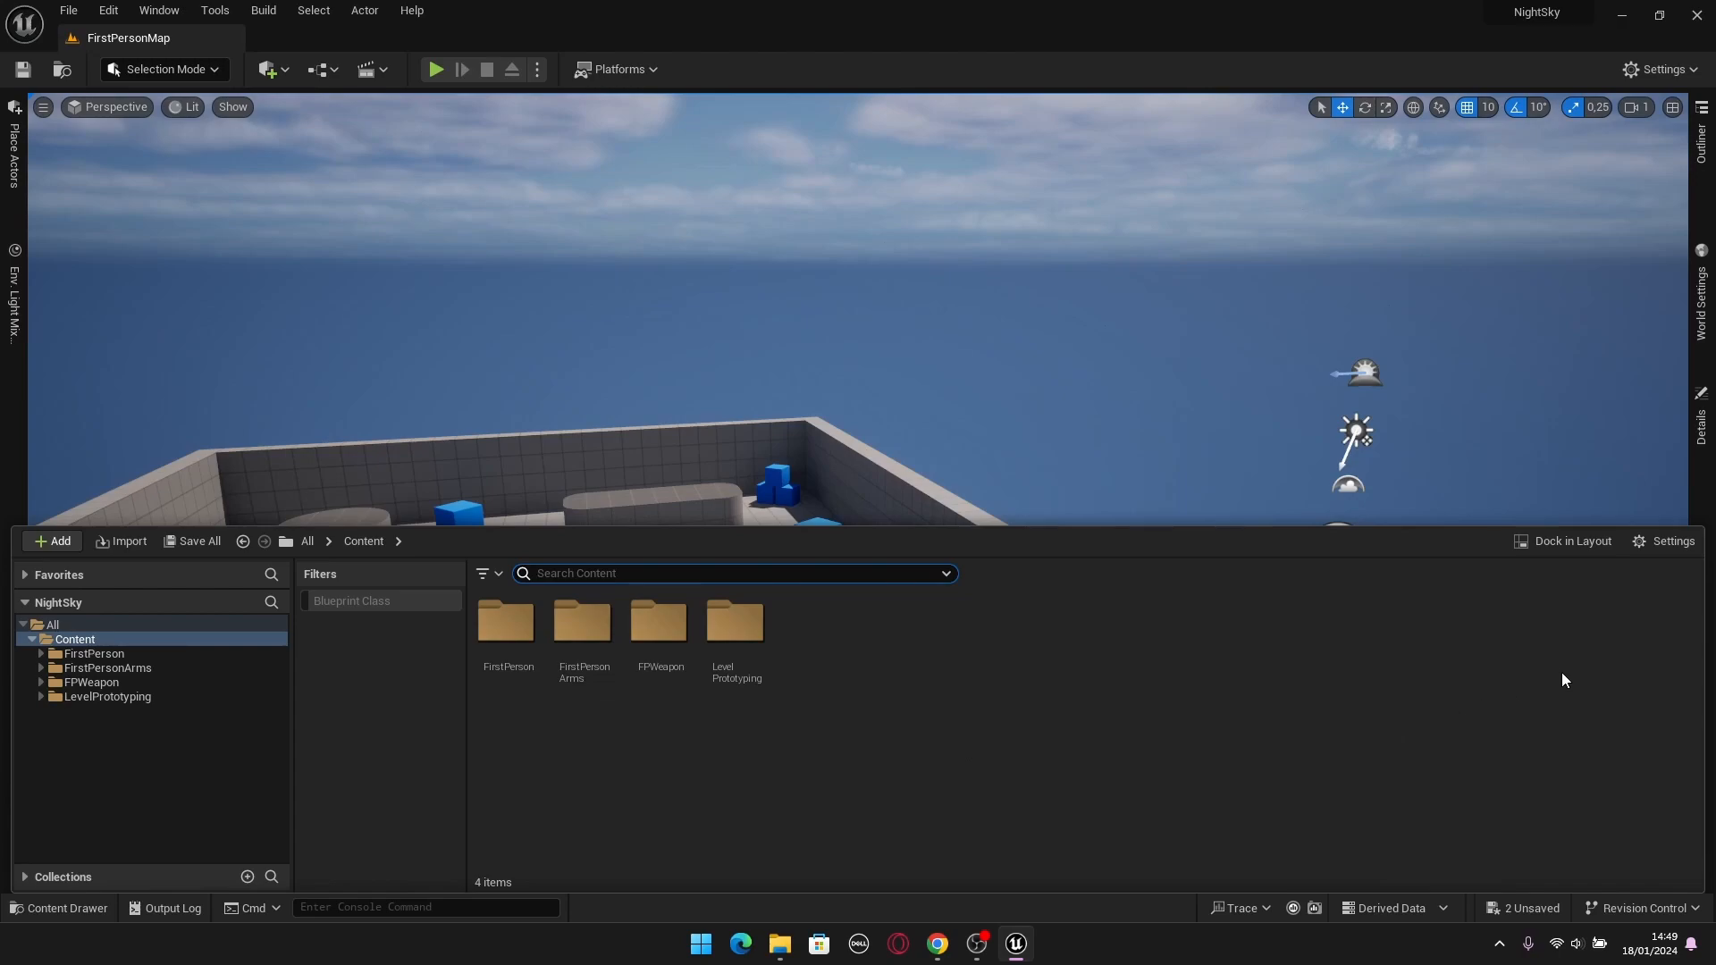
left_click(1672, 542)
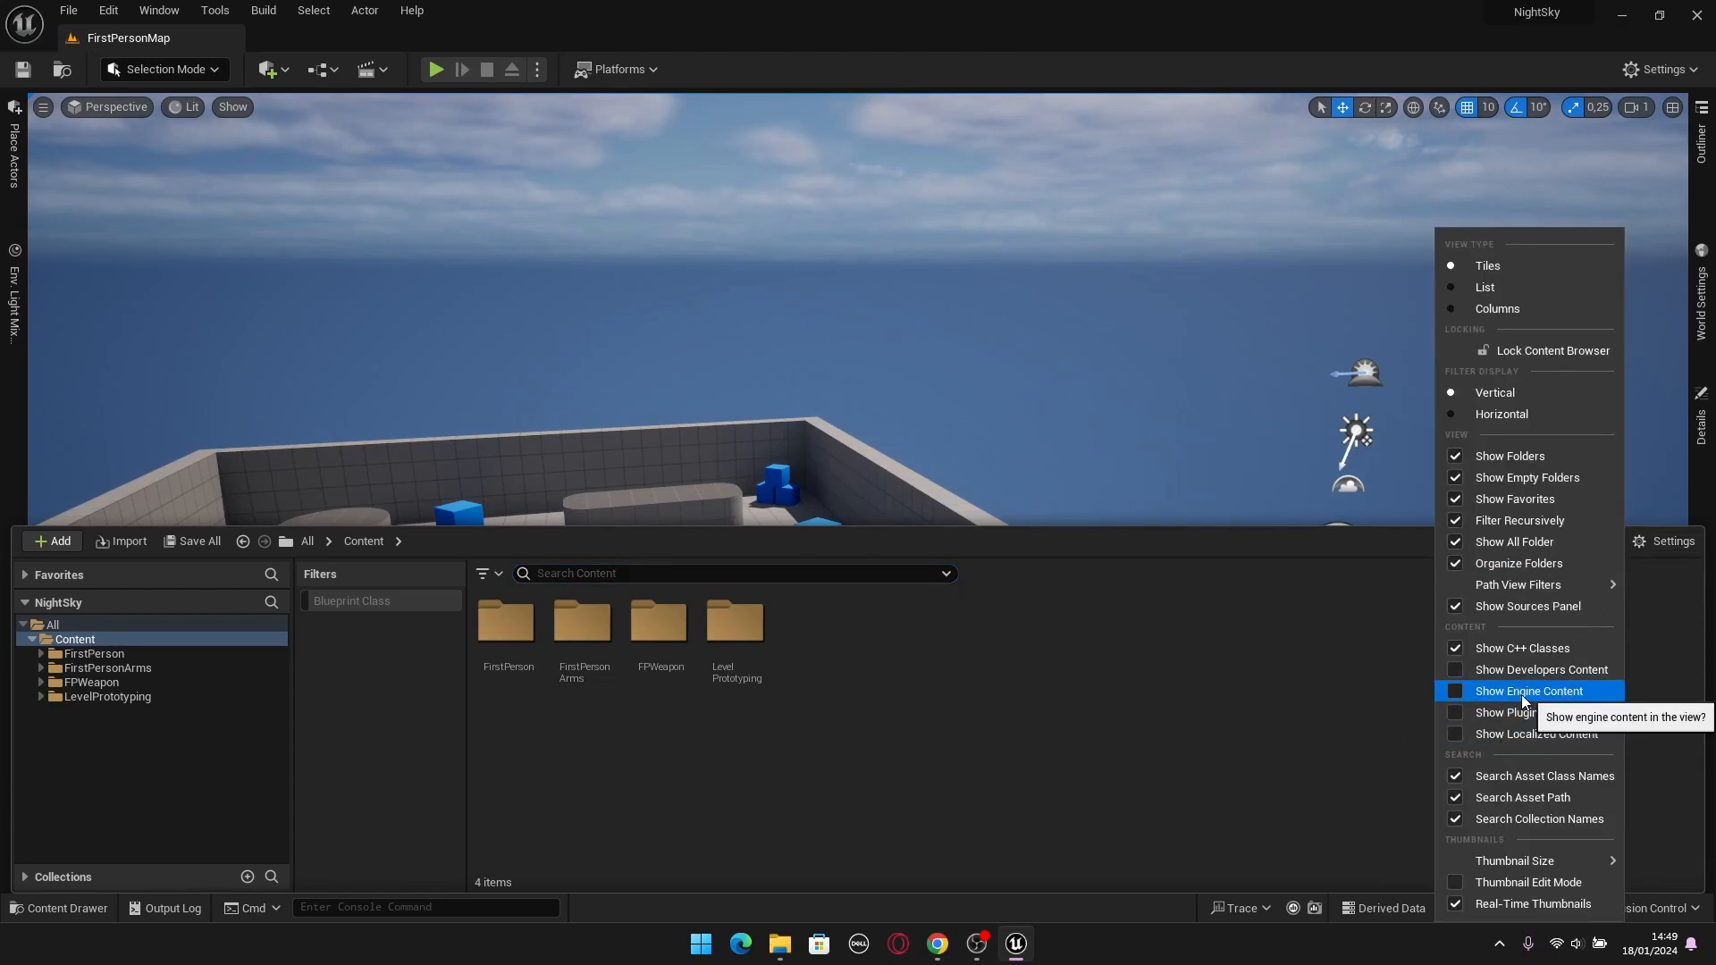
left_click(1455, 692)
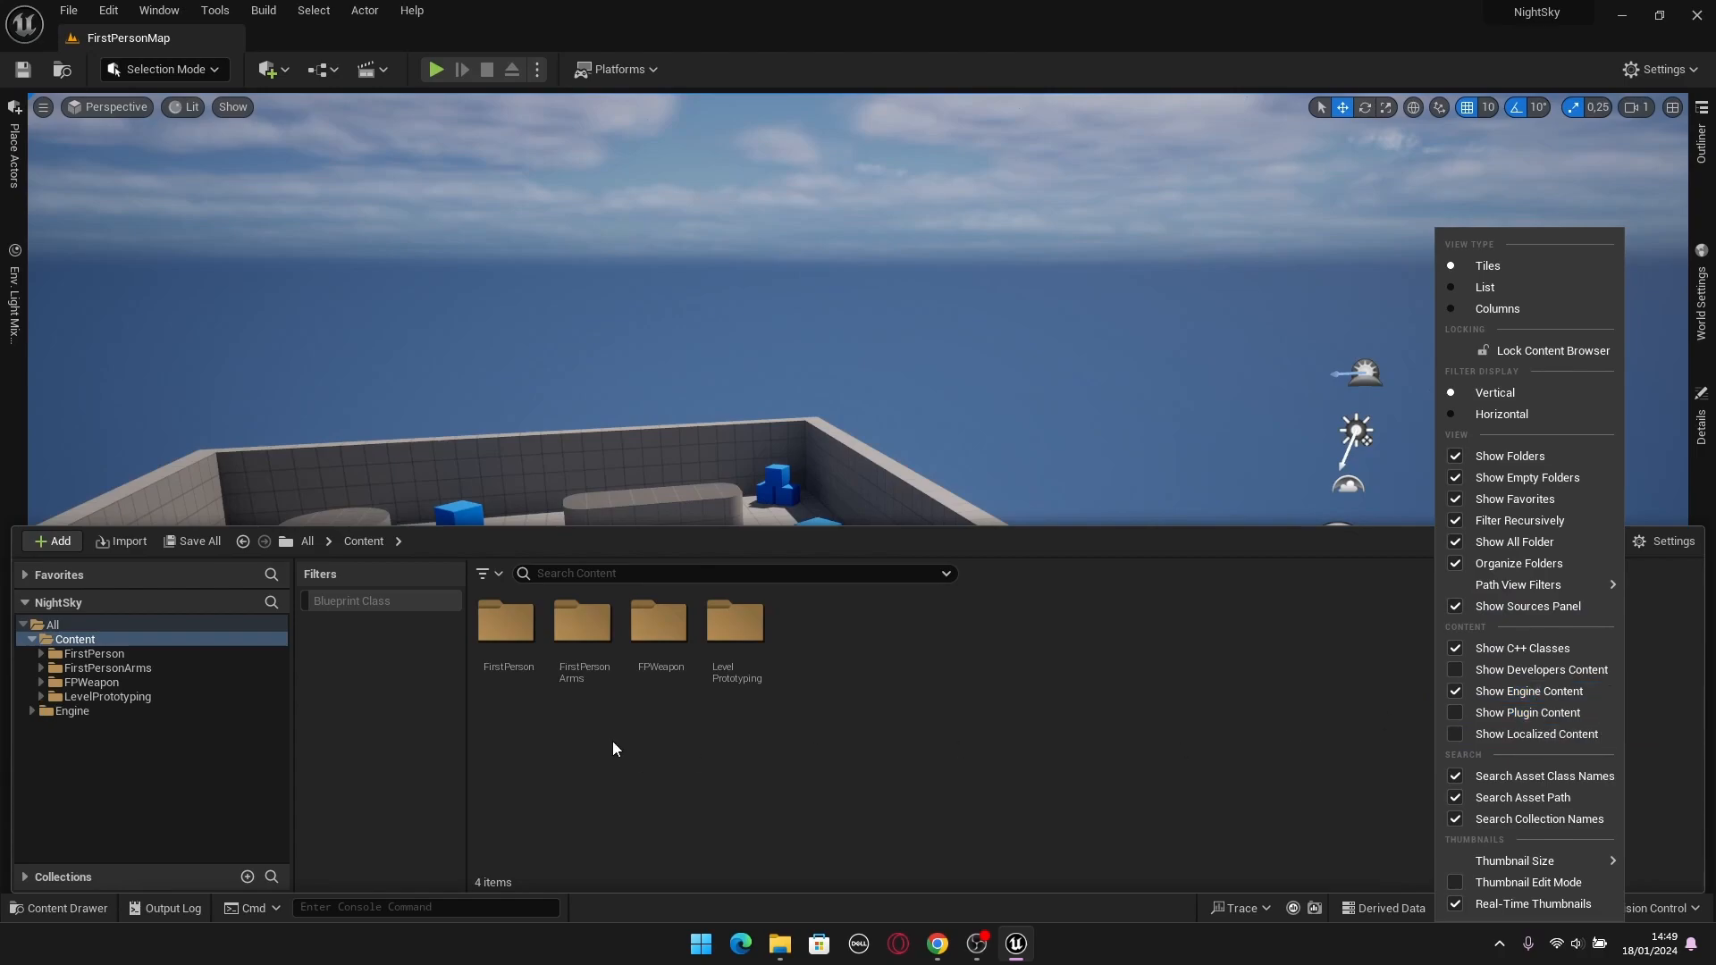
Expand the engine's Content folder and open its EngineSky folder.
left_click(73, 721)
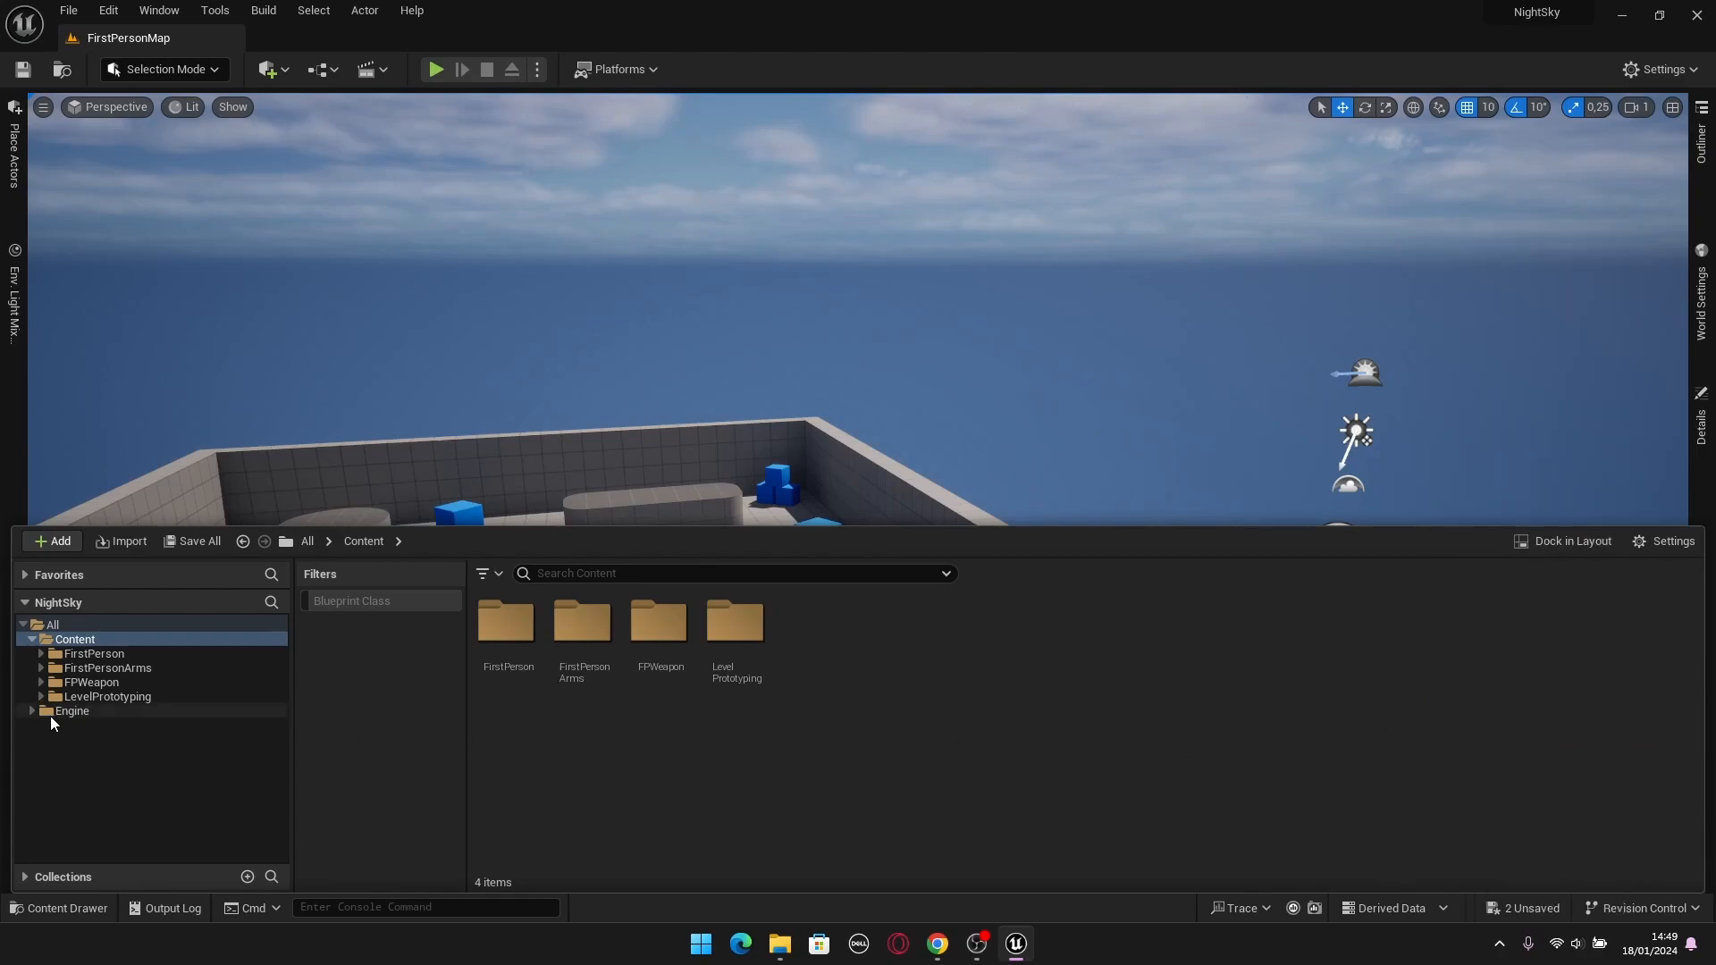
left_click(50, 712)
left_click(33, 712)
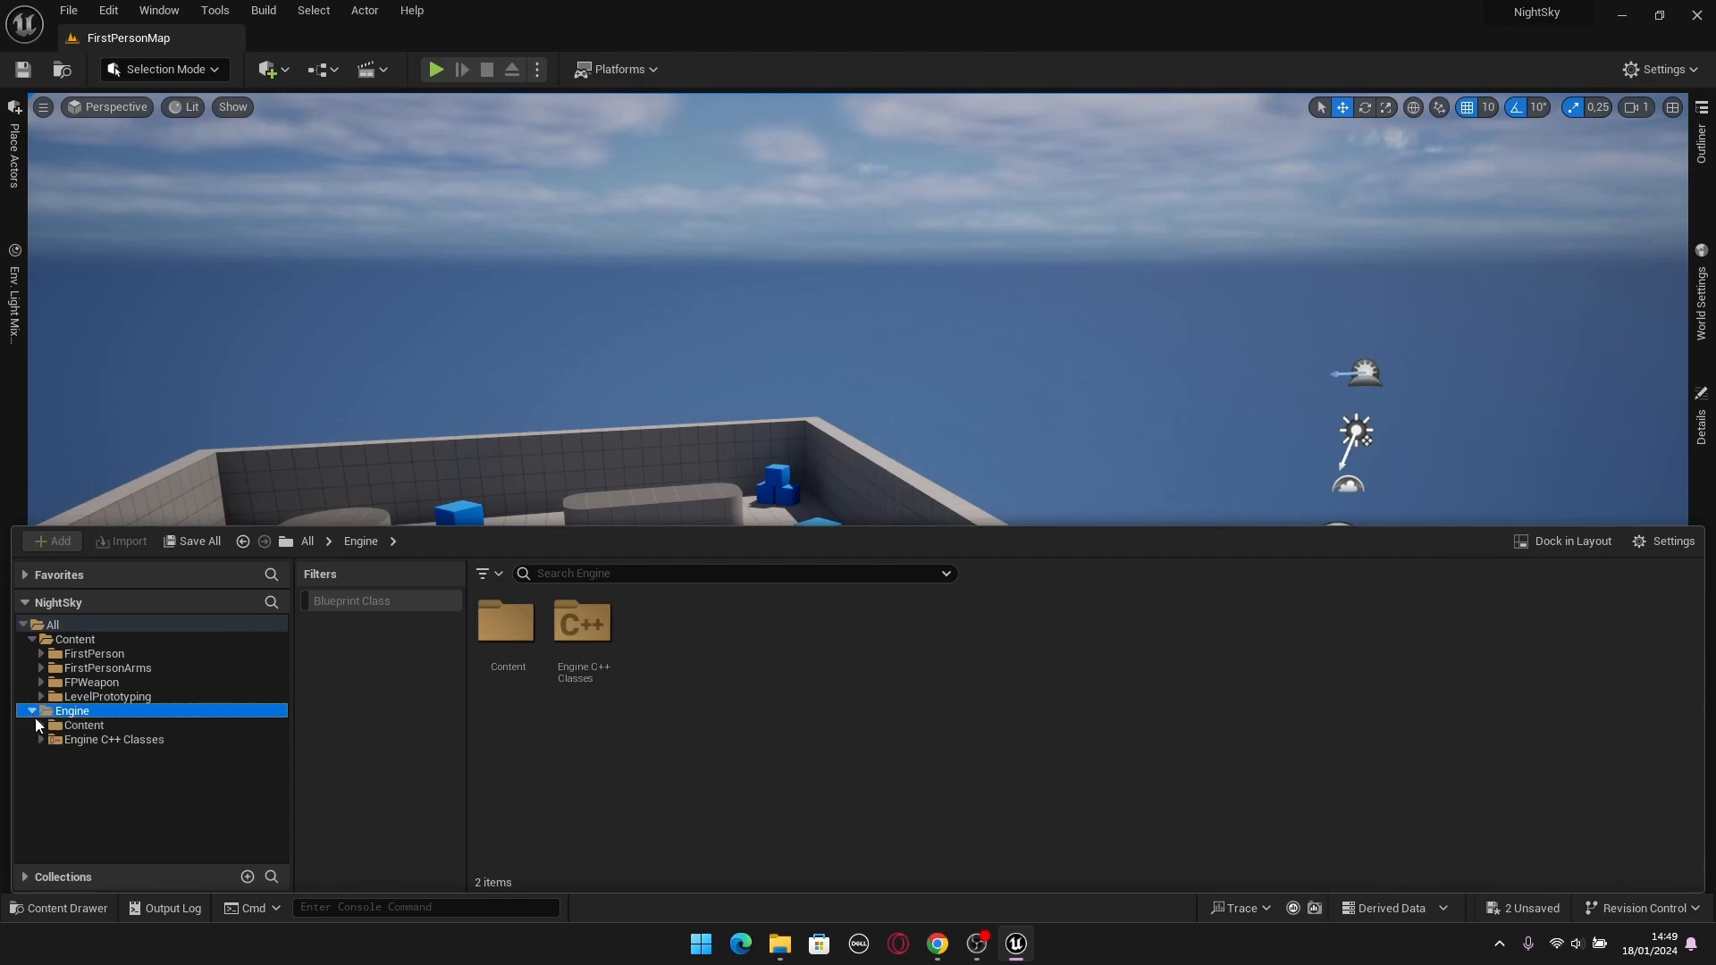
left_click(83, 726)
left_click(42, 725)
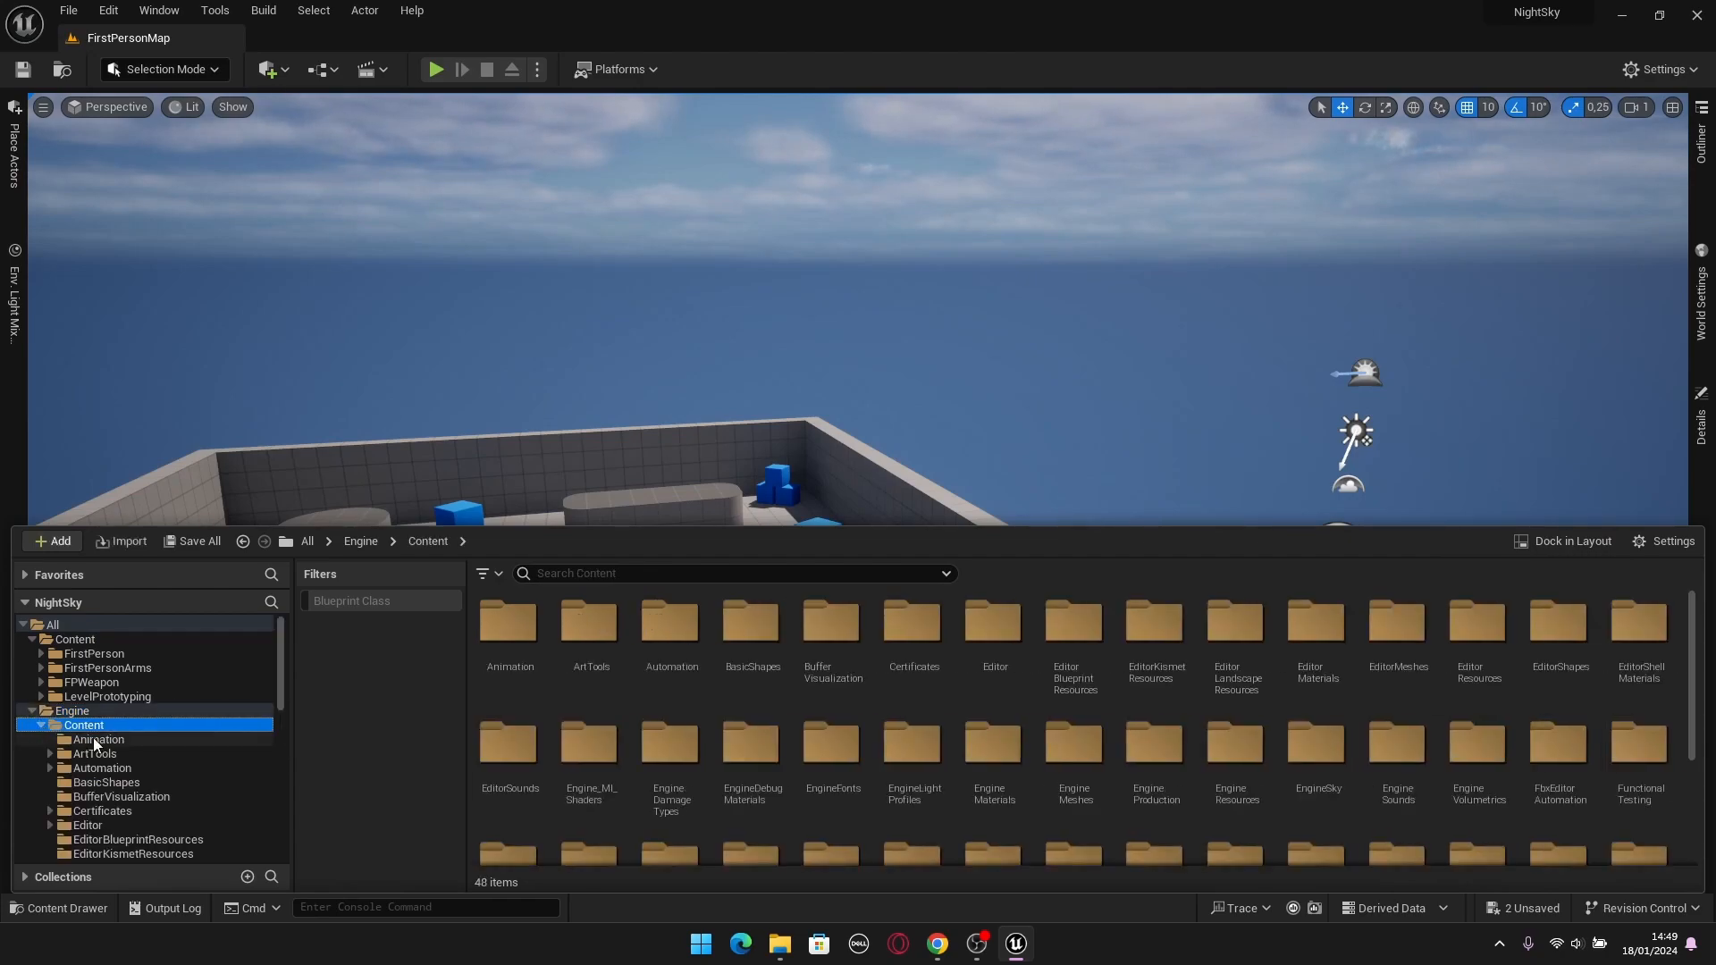
scroll(93, 742, "down", 5)
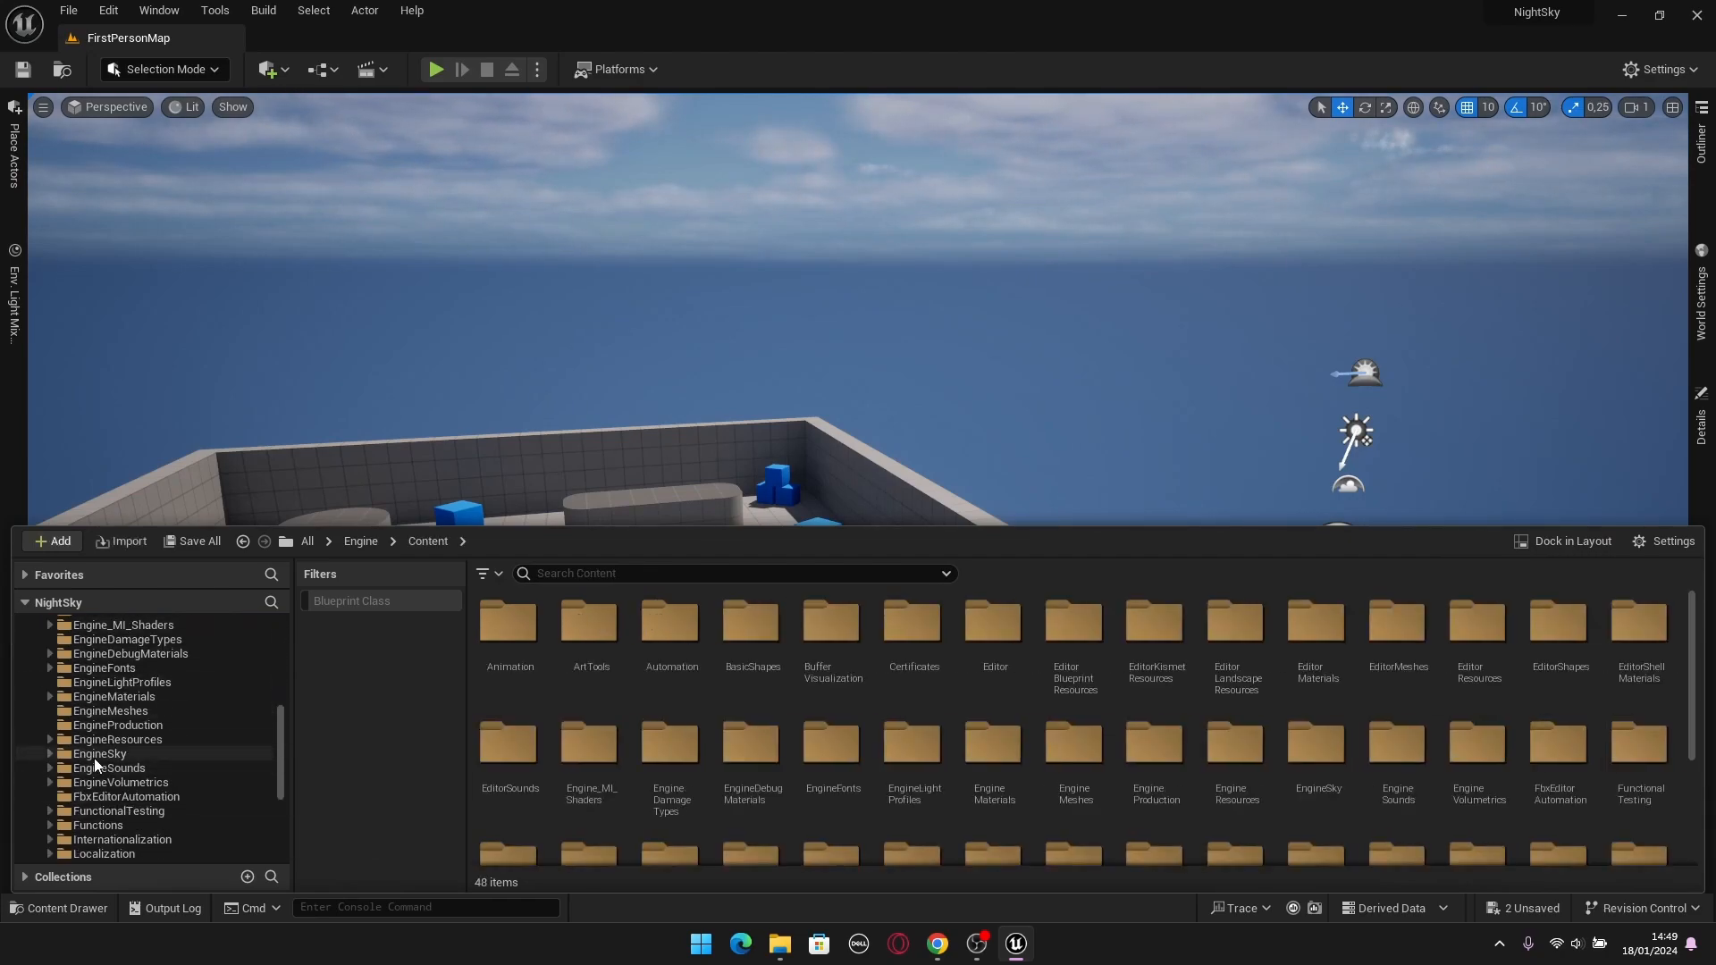
left_click(100, 754)
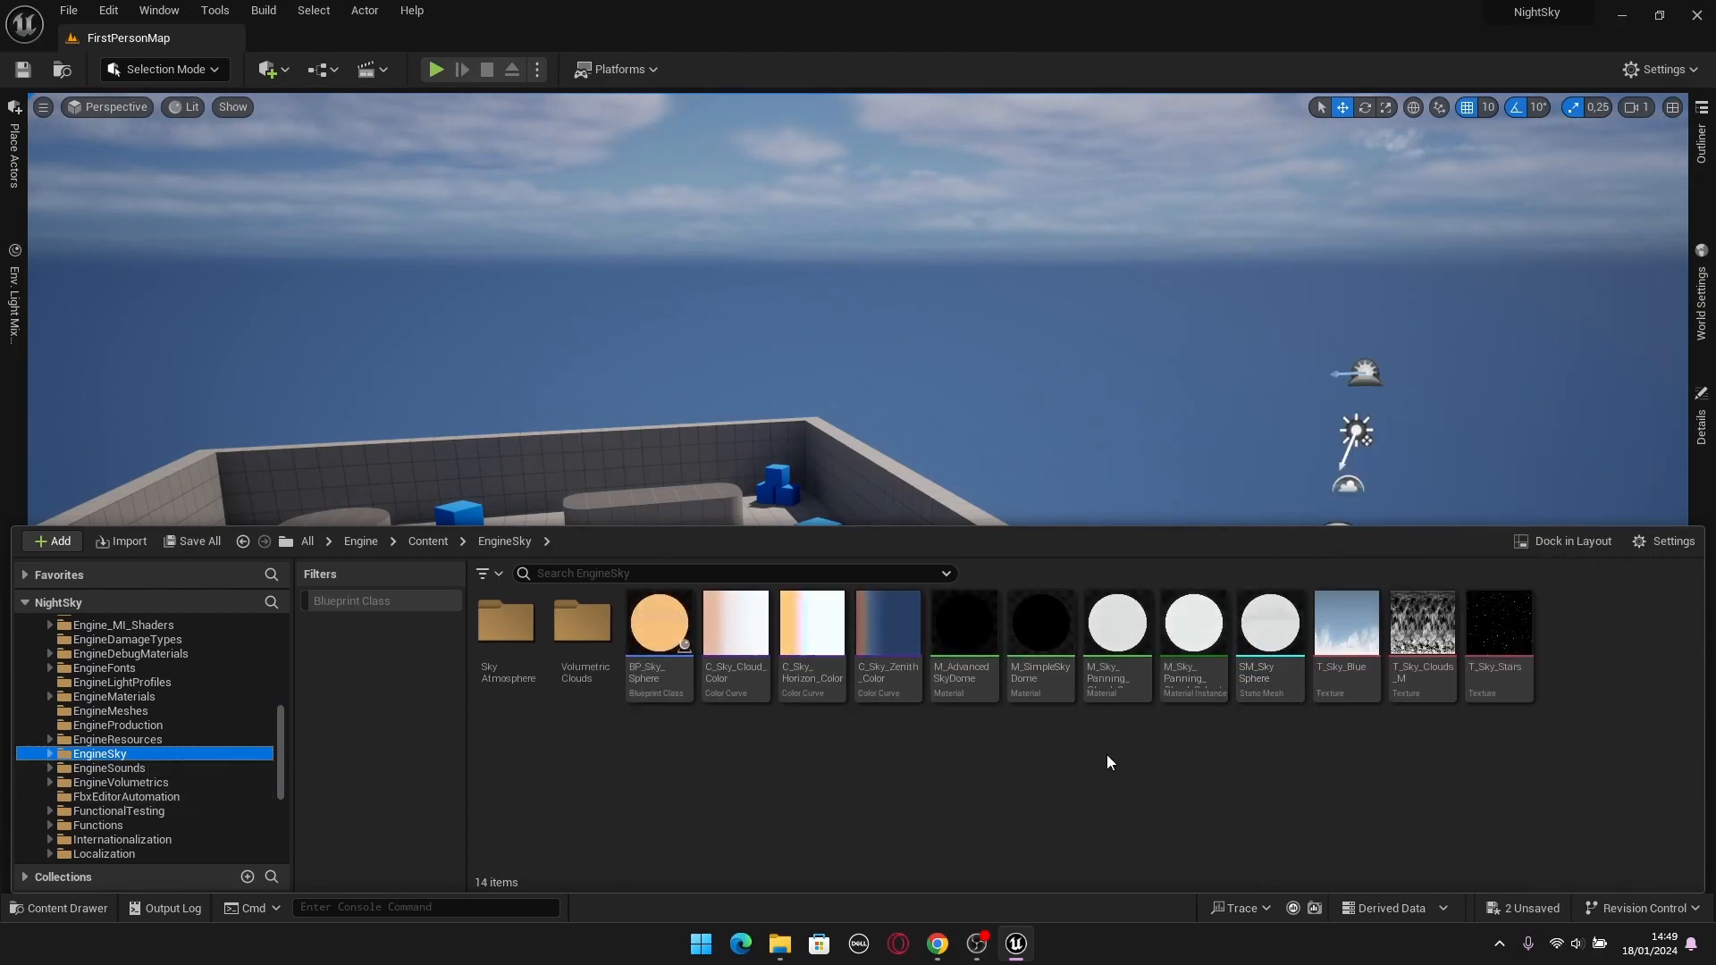
Create a folder named Sky in the project's main Content folder.
scroll(221, 742, "up", 10)
scroll(219, 735, "up", 1)
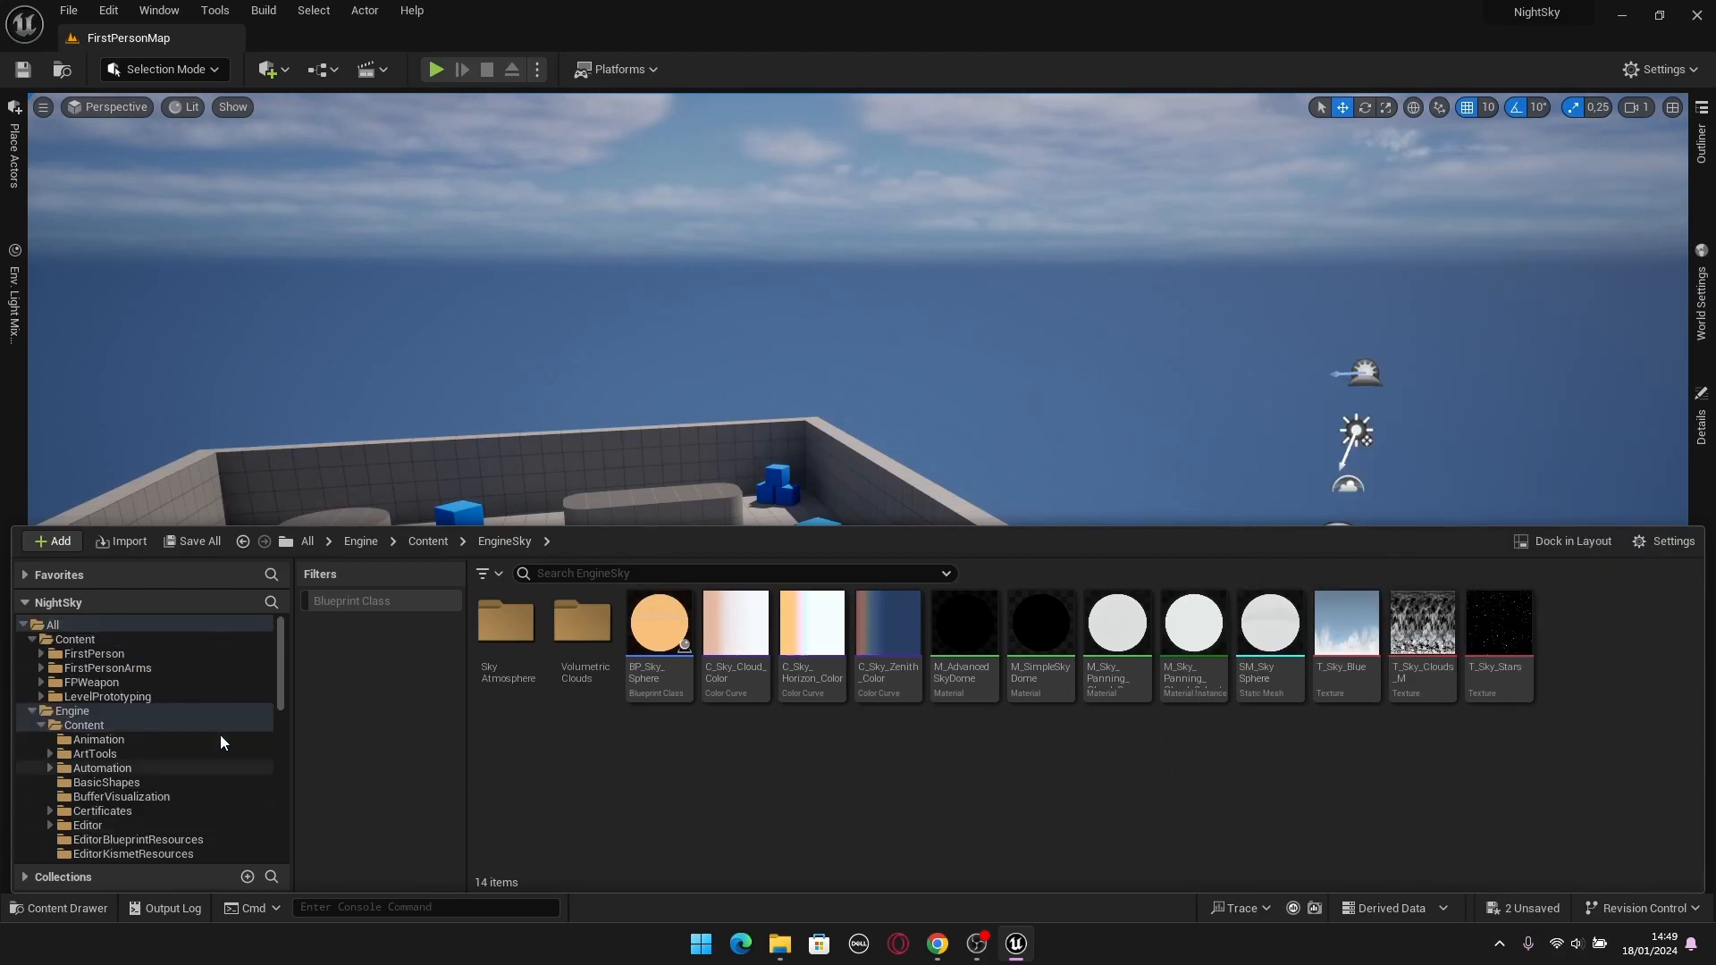
left_click(82, 641)
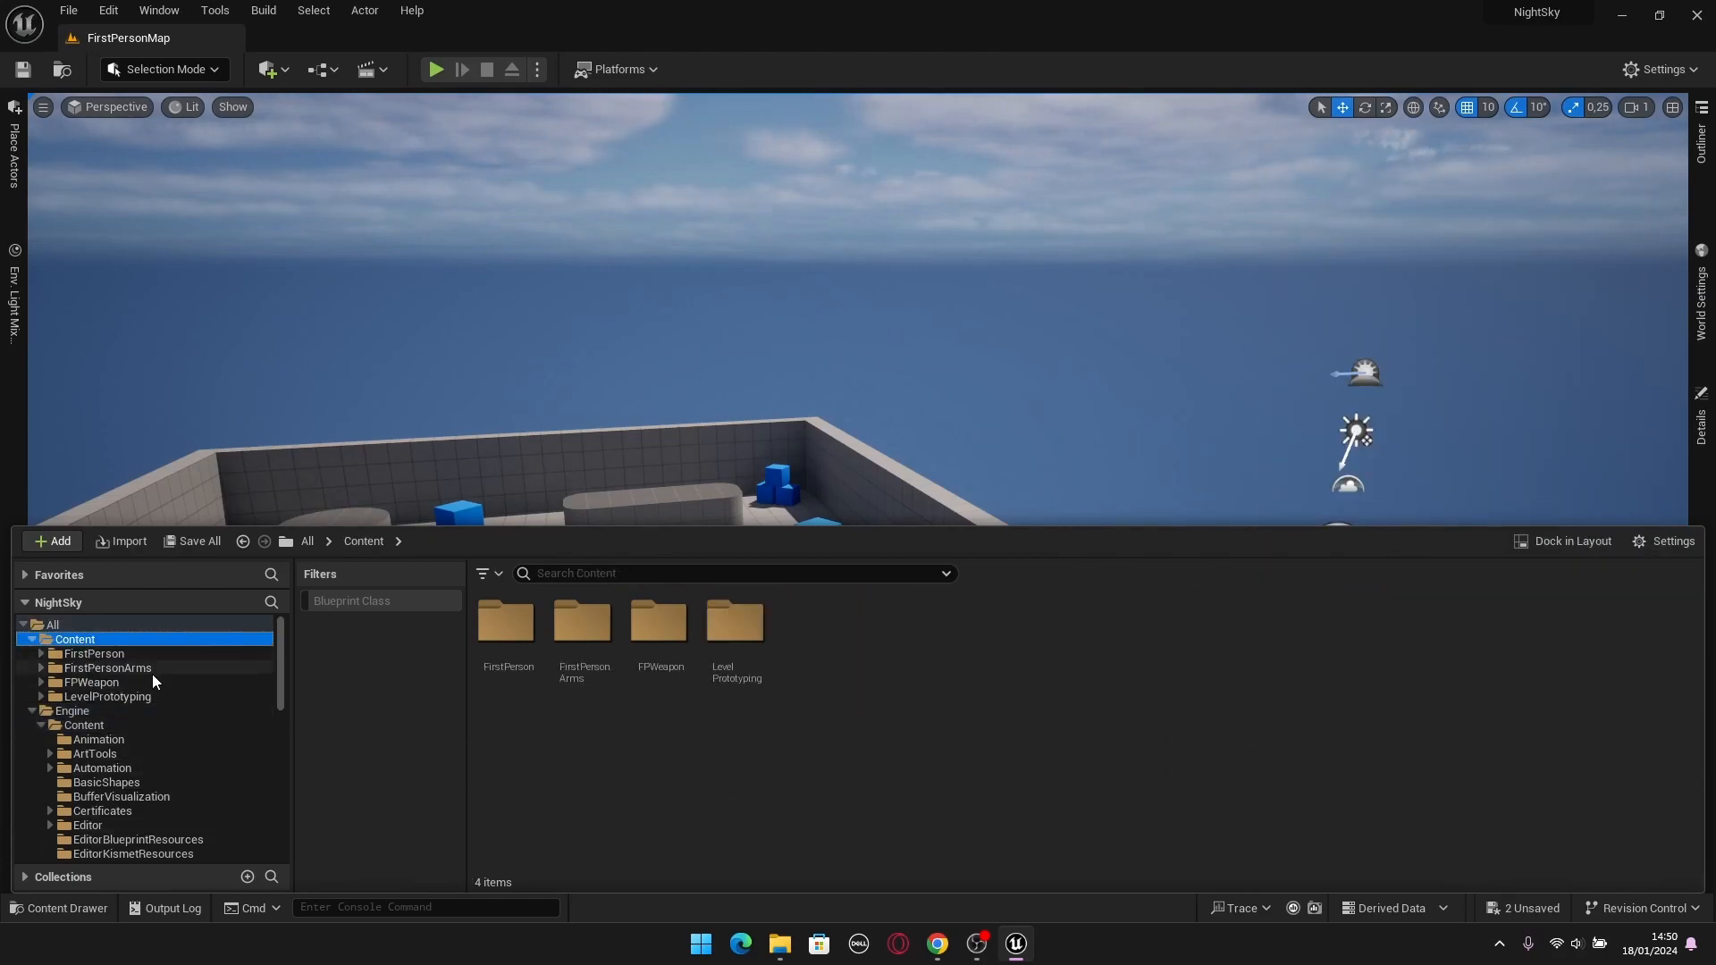
right_click(760, 770)
left_click(844, 206)
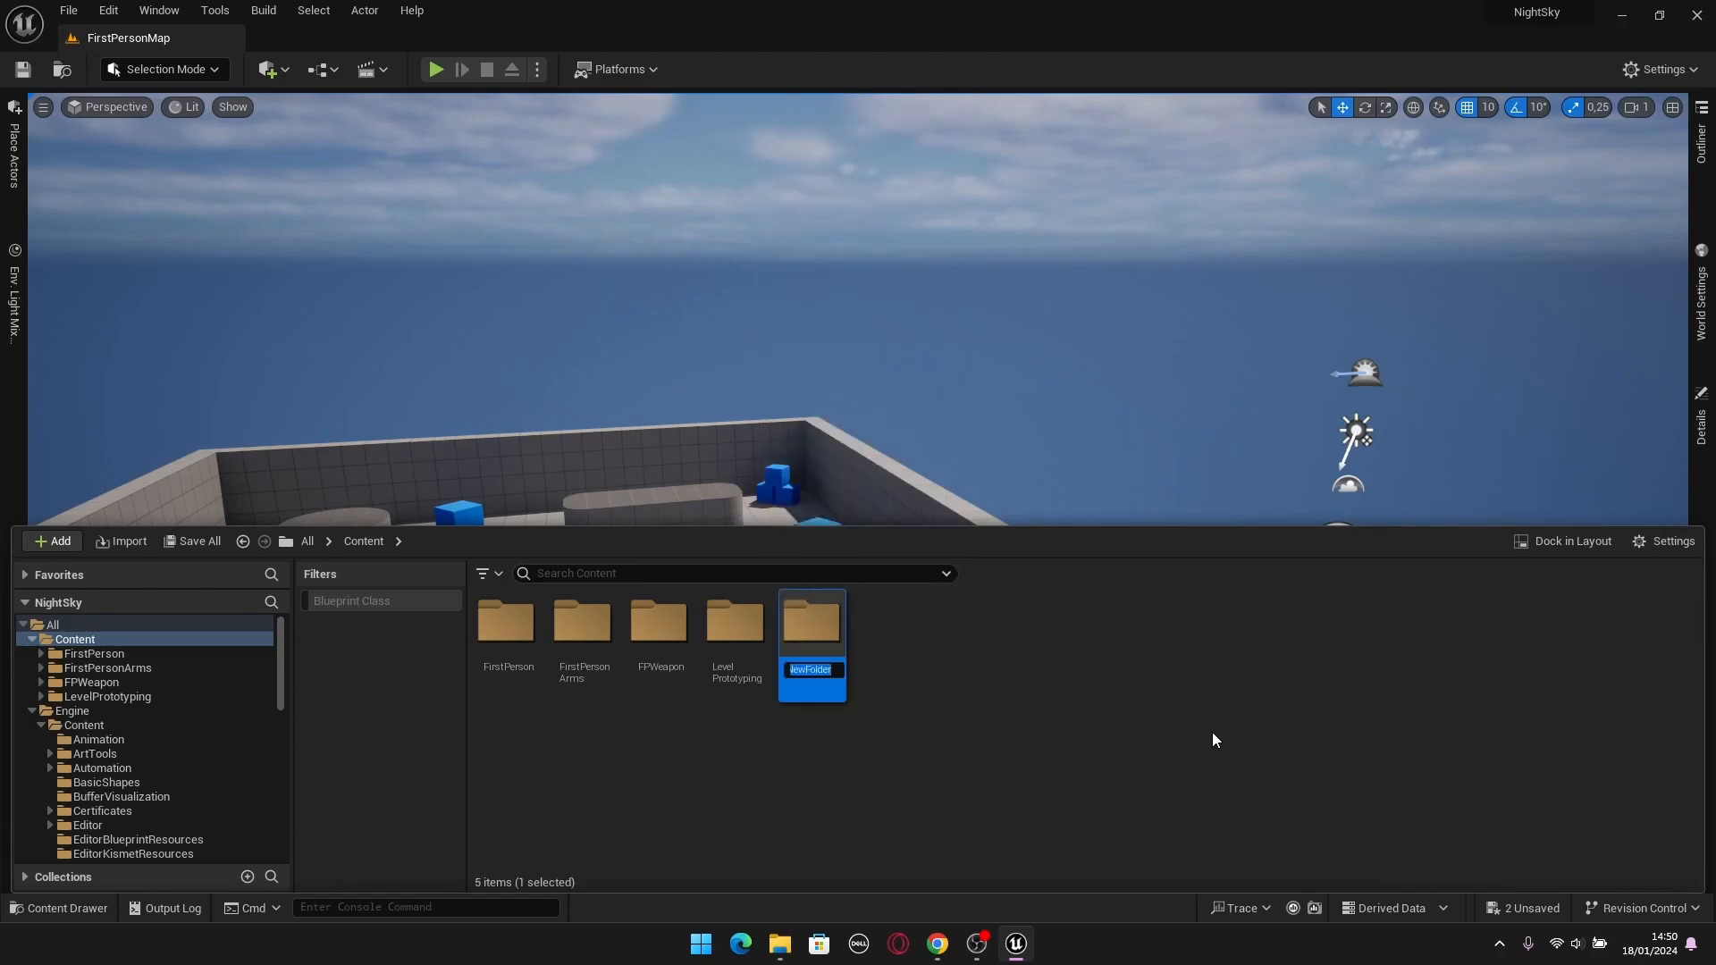
key("Return")
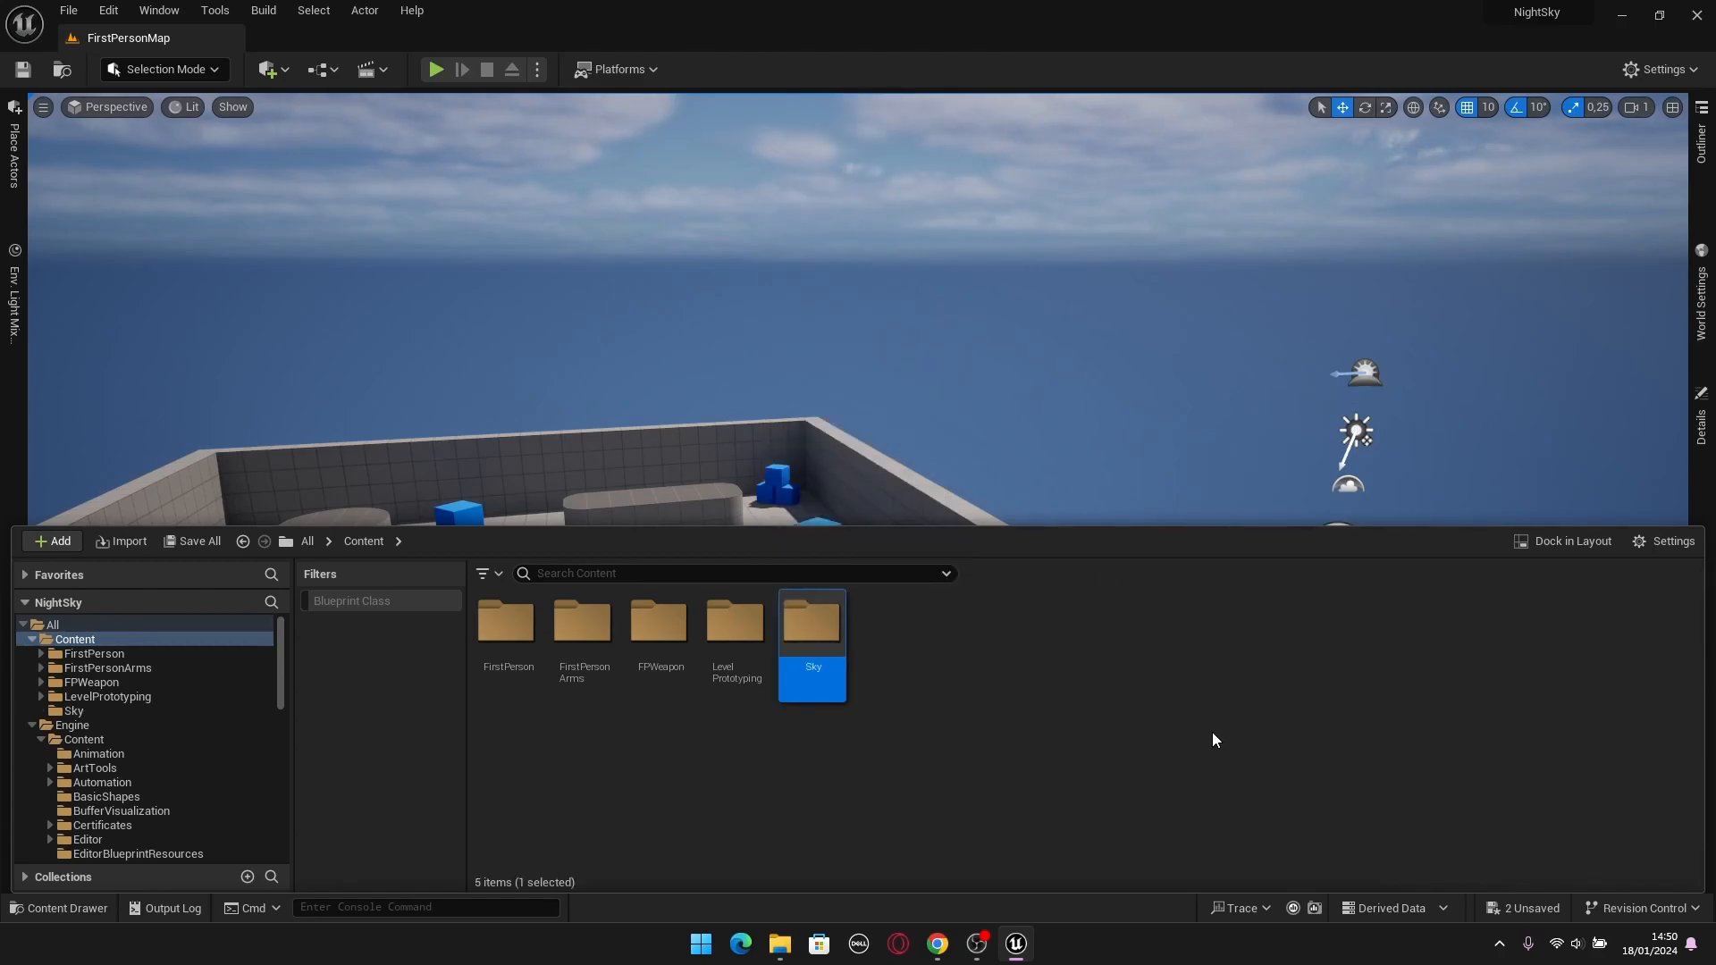
Copy the SM_SkySphere static mesh from the EngineSky folder into the project's Sky folder.
scroll(211, 778, "down", 8)
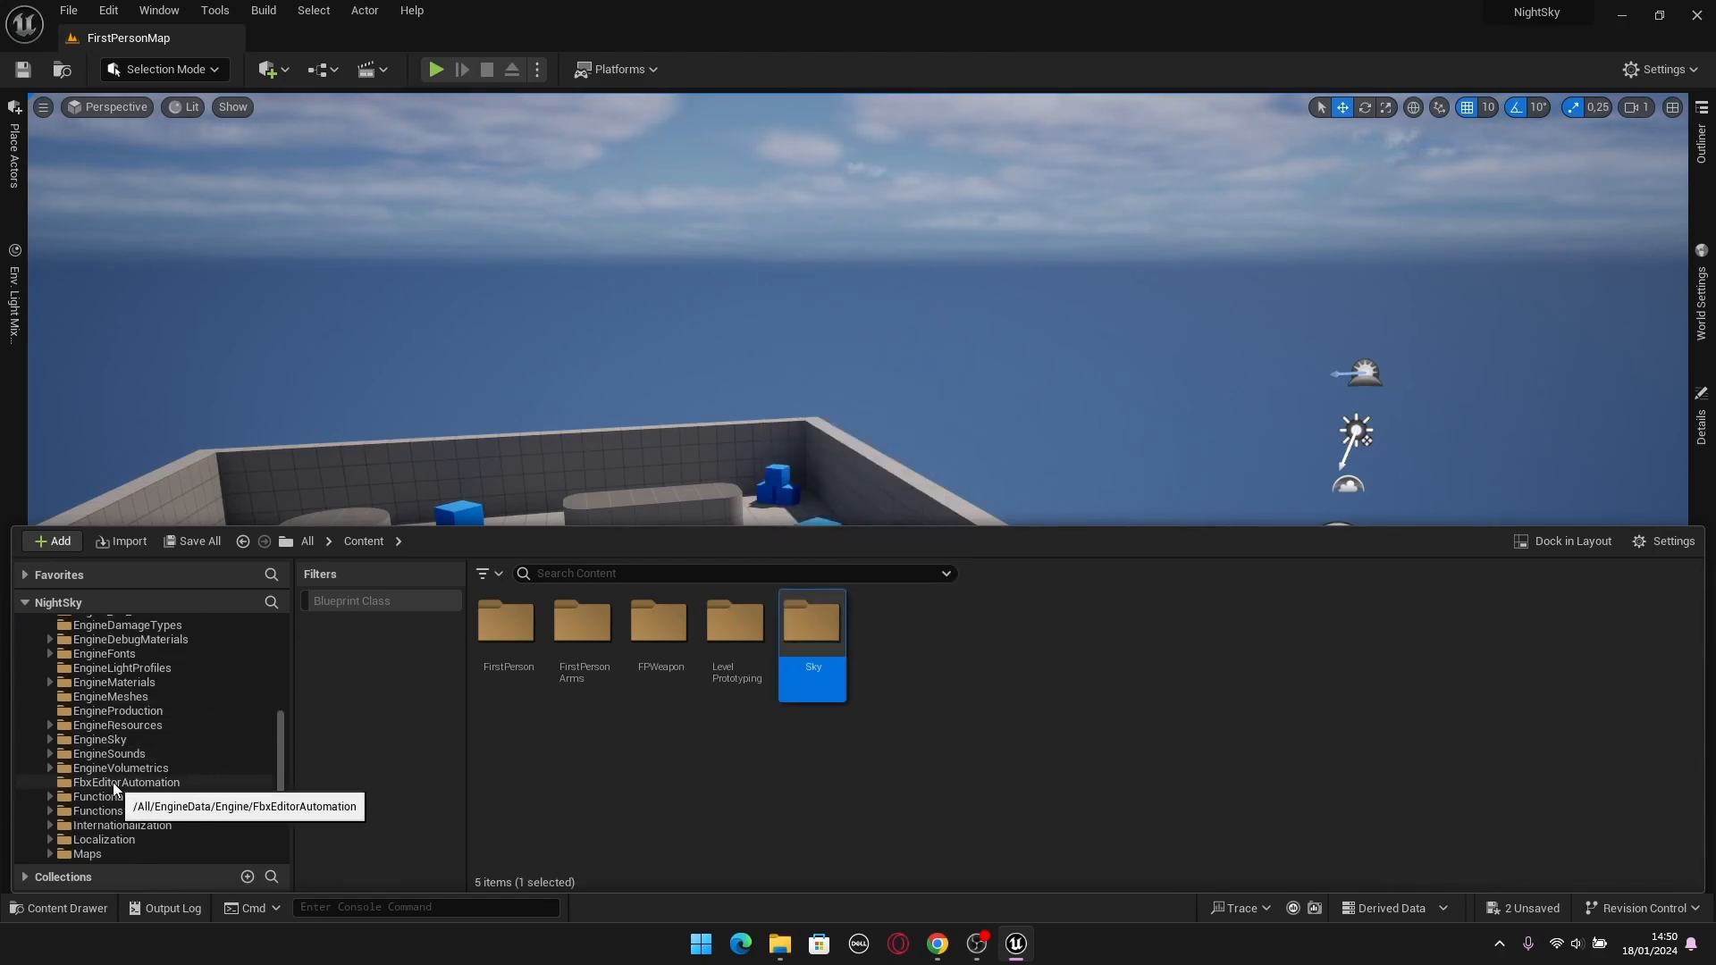
left_click(95, 741)
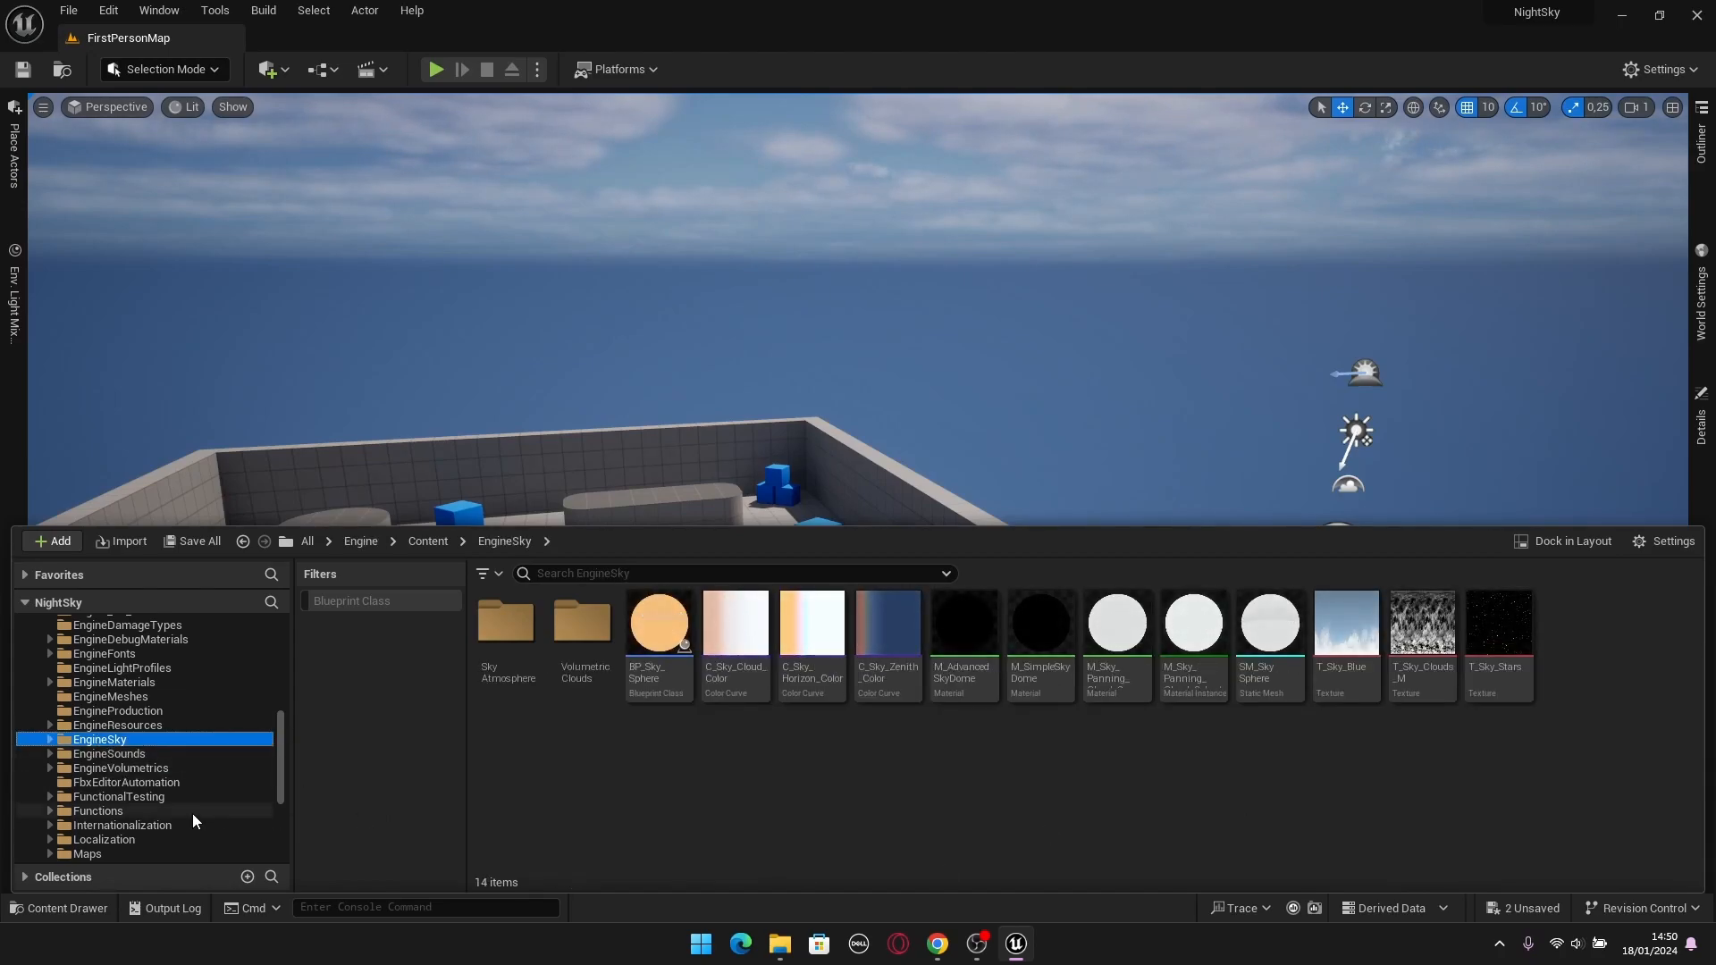
scroll(178, 804, "up", 8)
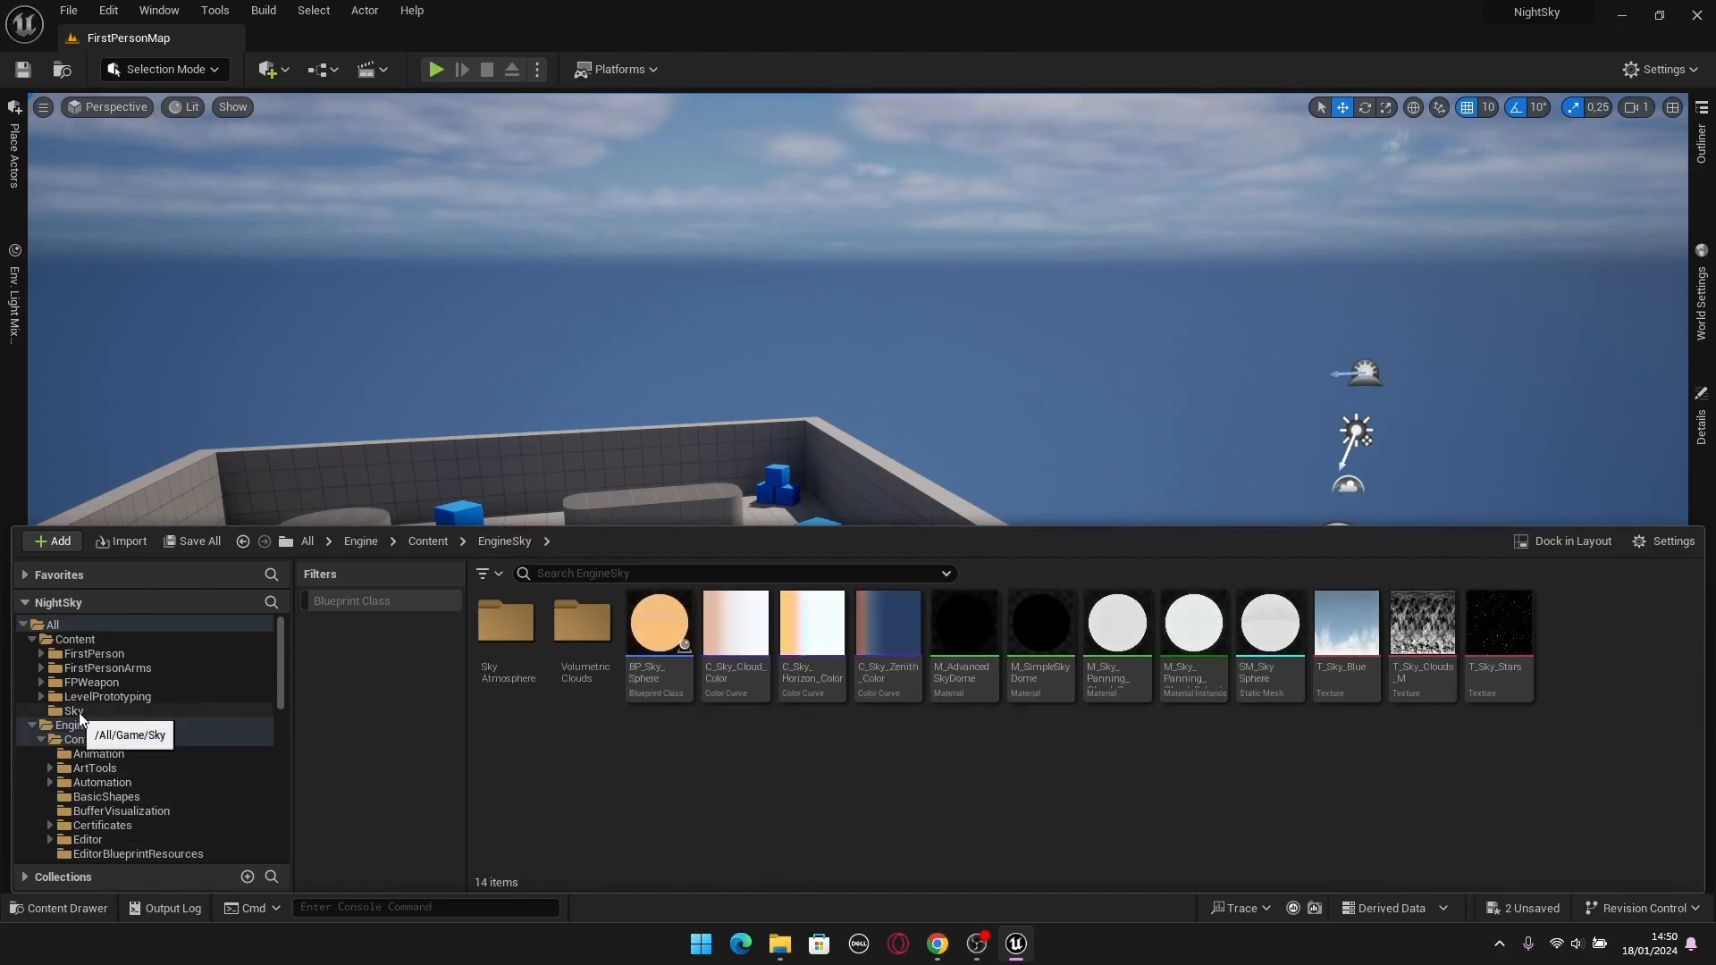
left_click_drag(1269, 675, 72, 715)
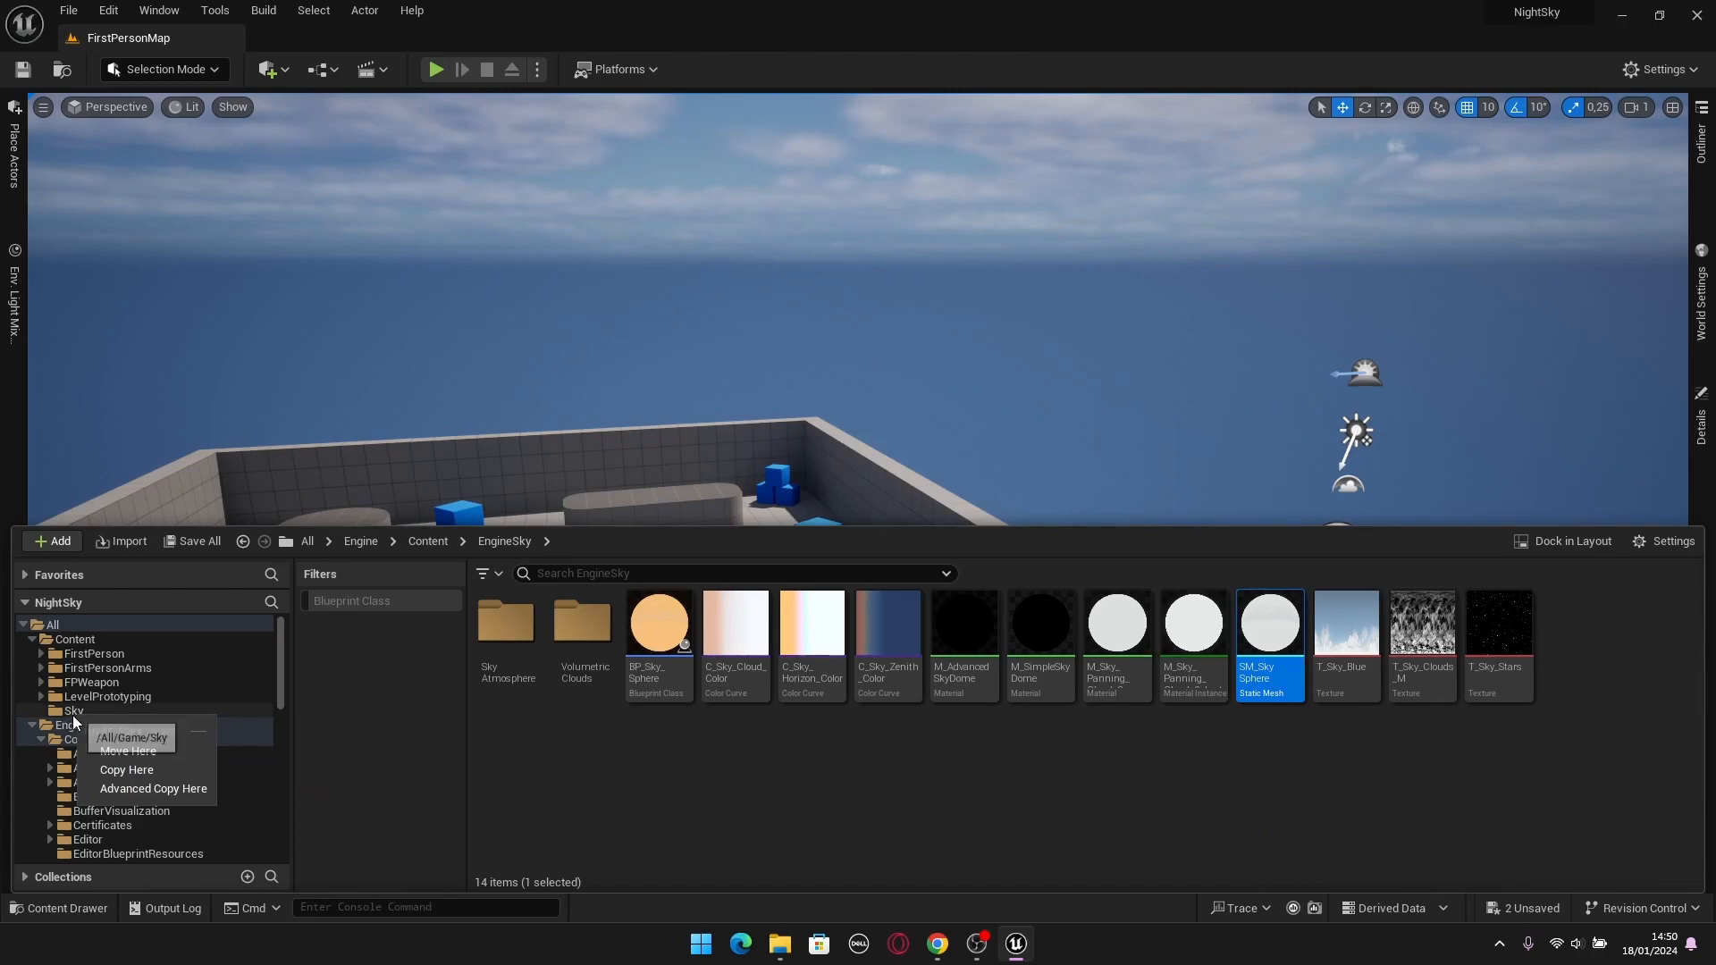
left_click(117, 770)
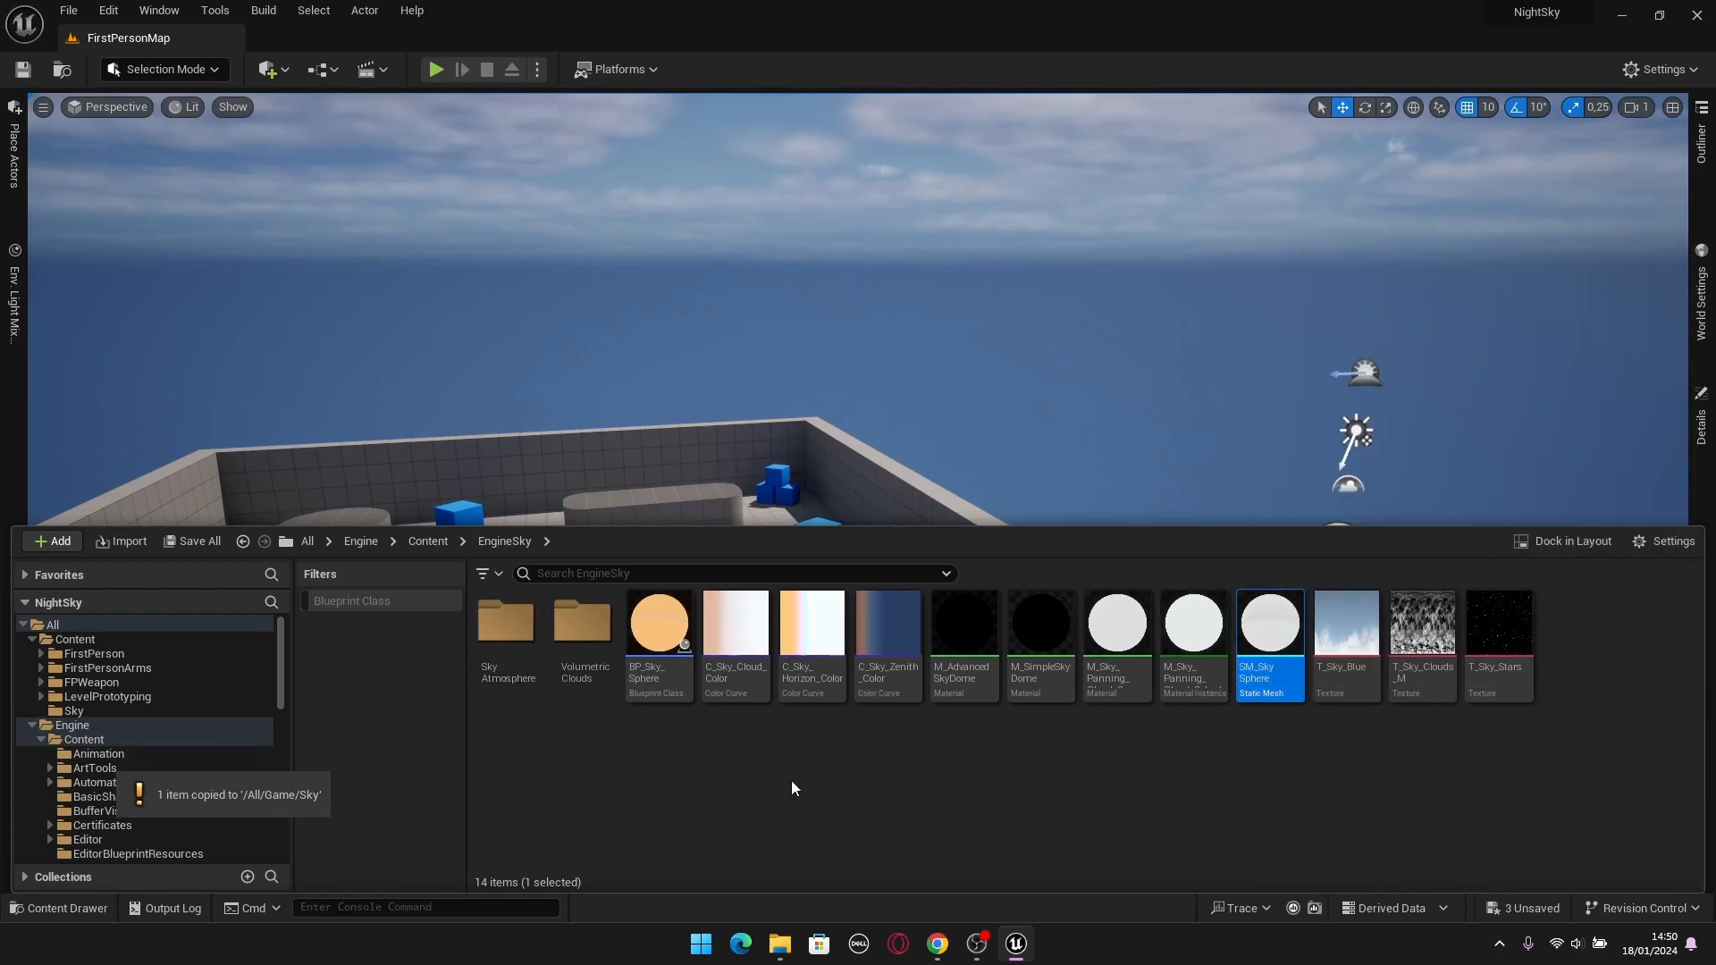
Collapse the engine folders, open the project's Sky folder and rename the copied sky sphere mesh to SM_Sky.
left_click(41, 738)
left_click(34, 722)
left_click(73, 711)
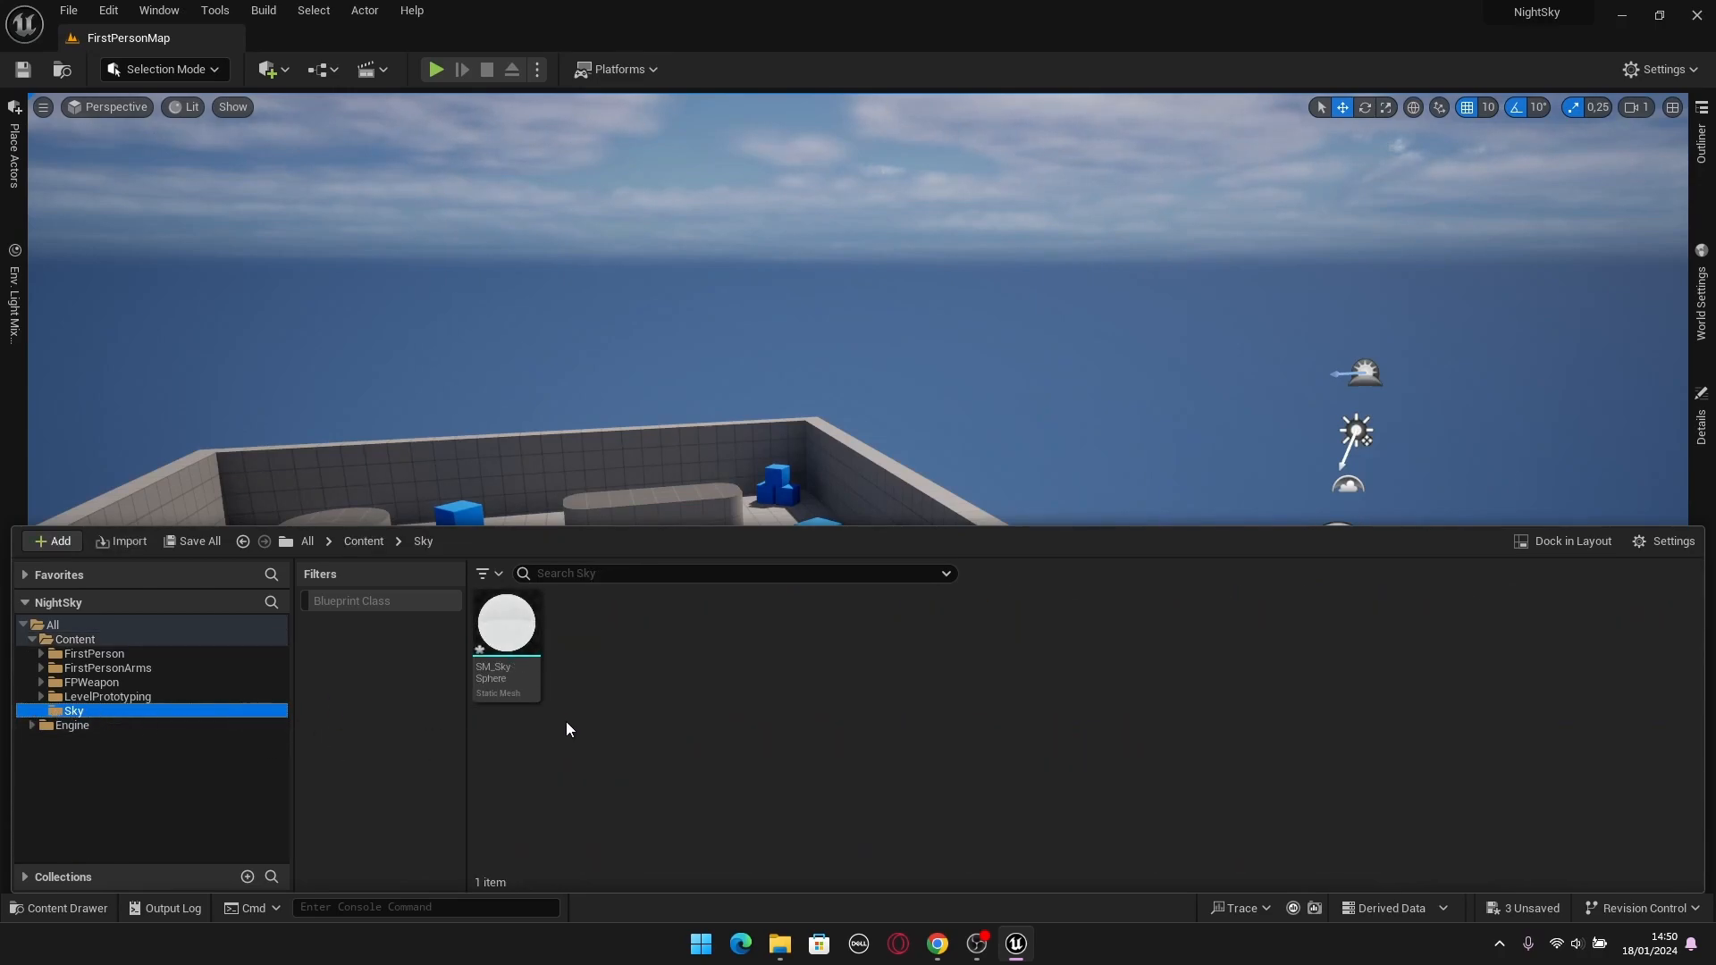
left_click(506, 644)
key("F2")
type("SM_SkyS")
key("BackSpace")
key("Return")
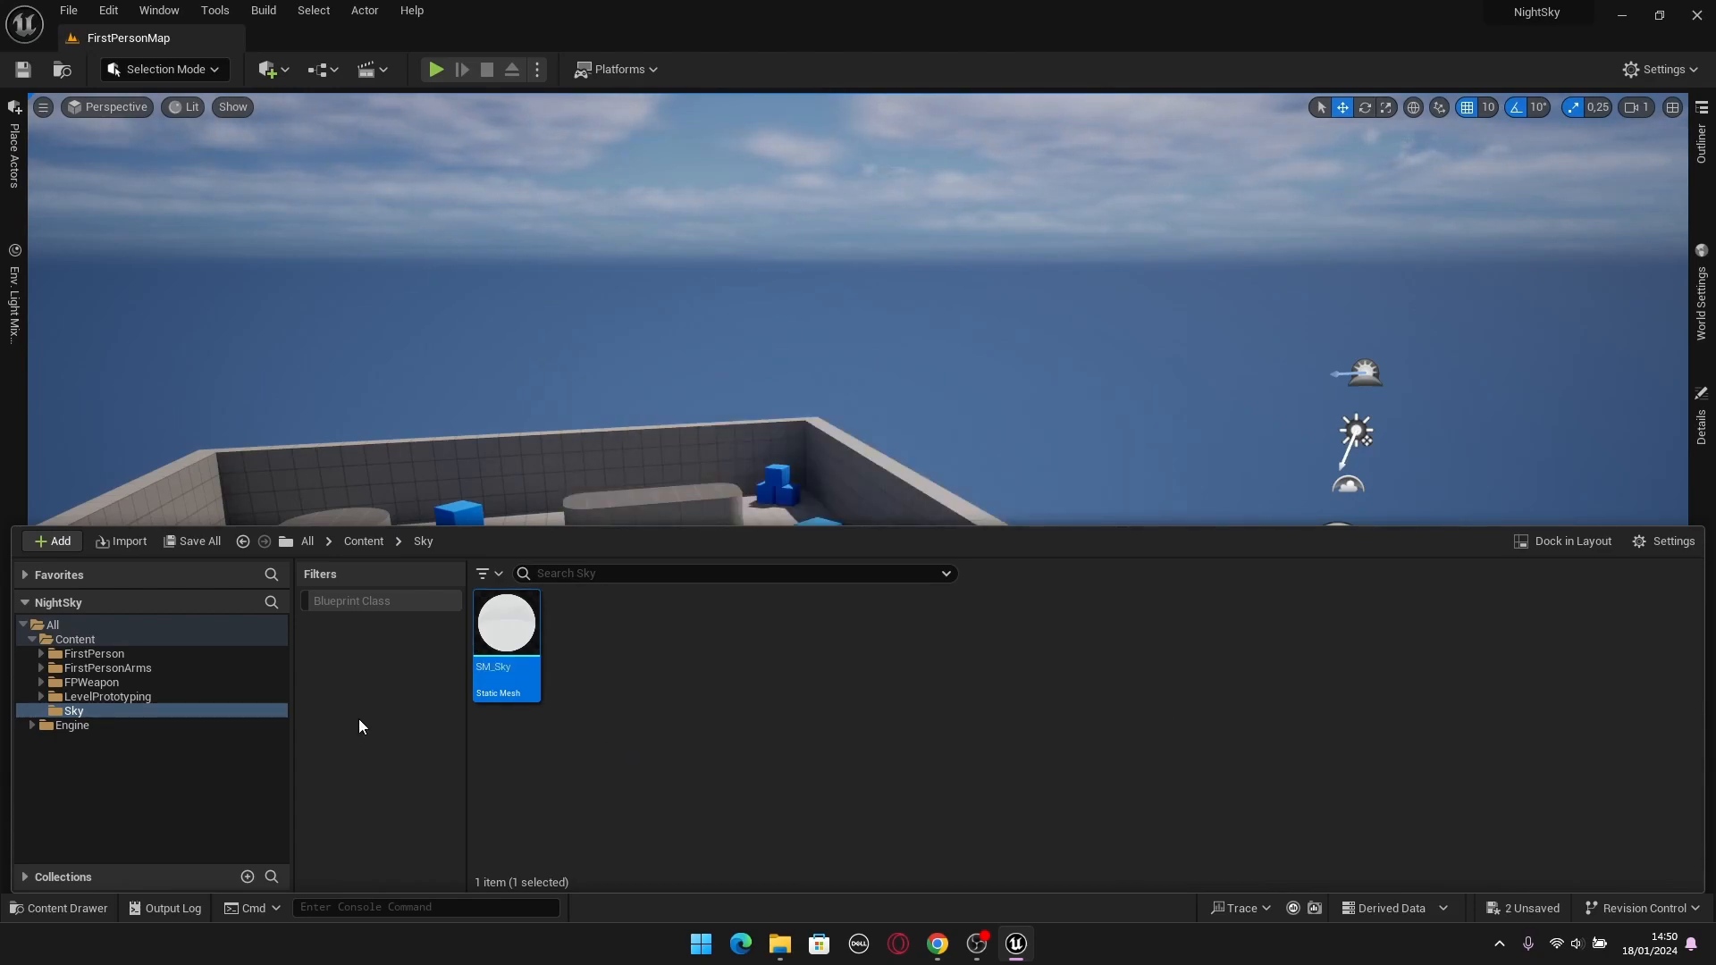
Turn off the display of engine content in the Content Drawer.
left_click(786, 711)
left_click(1664, 541)
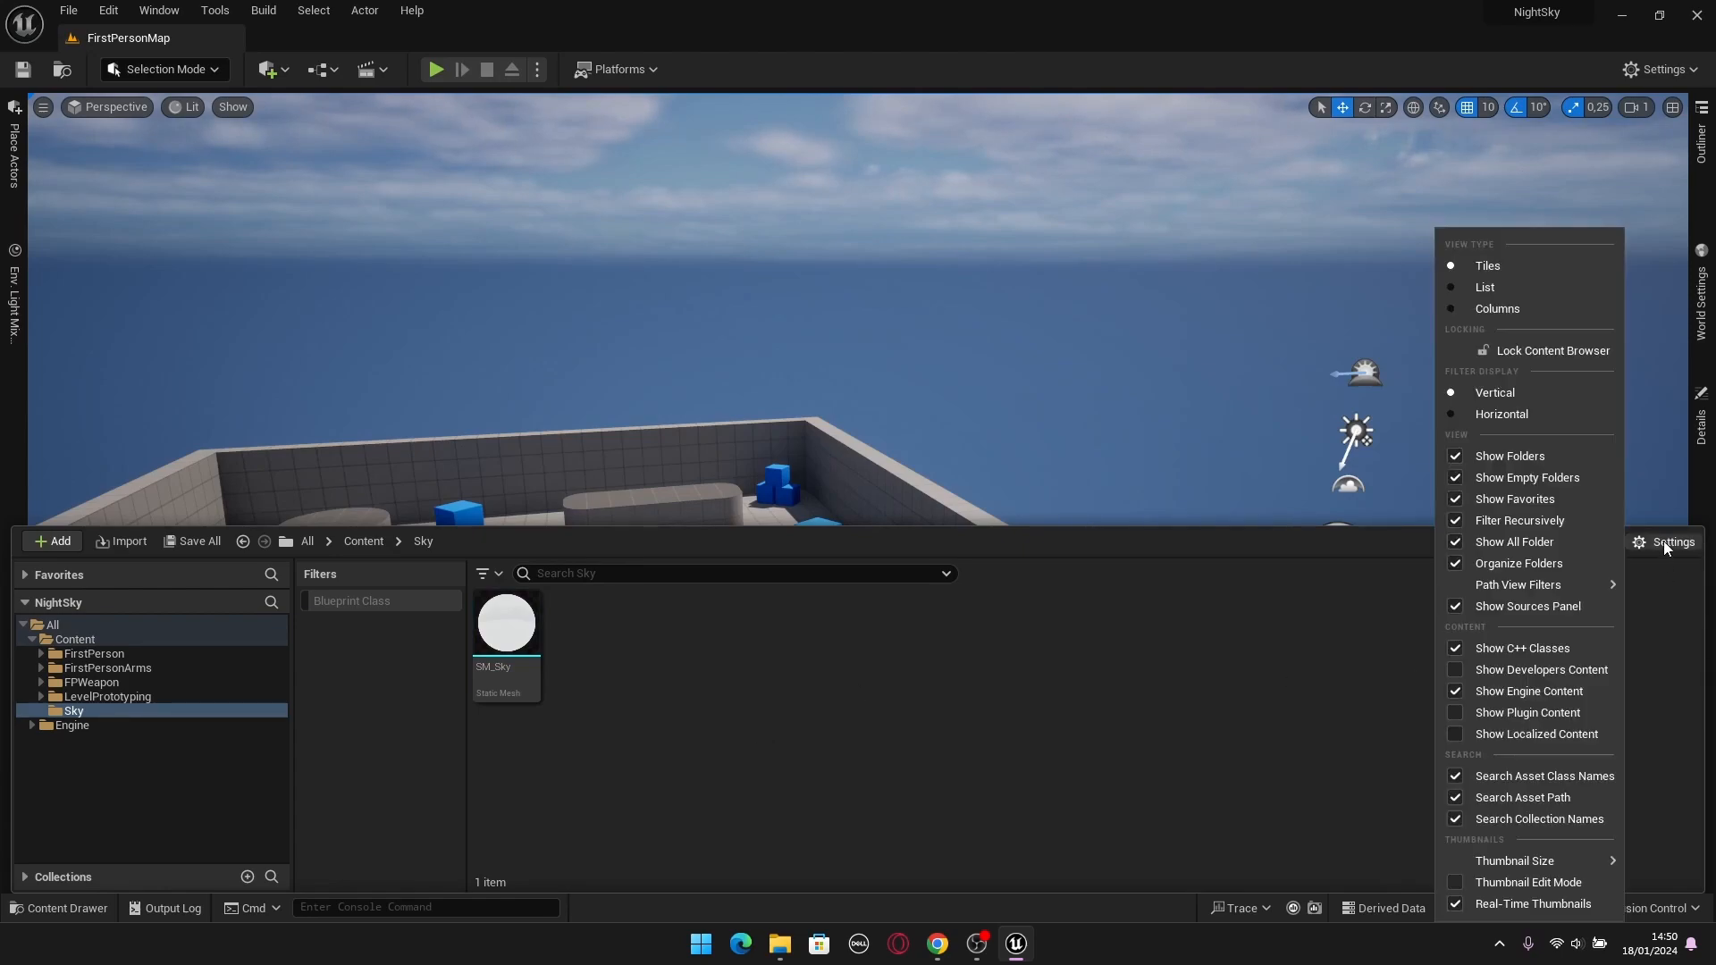
left_click(1513, 697)
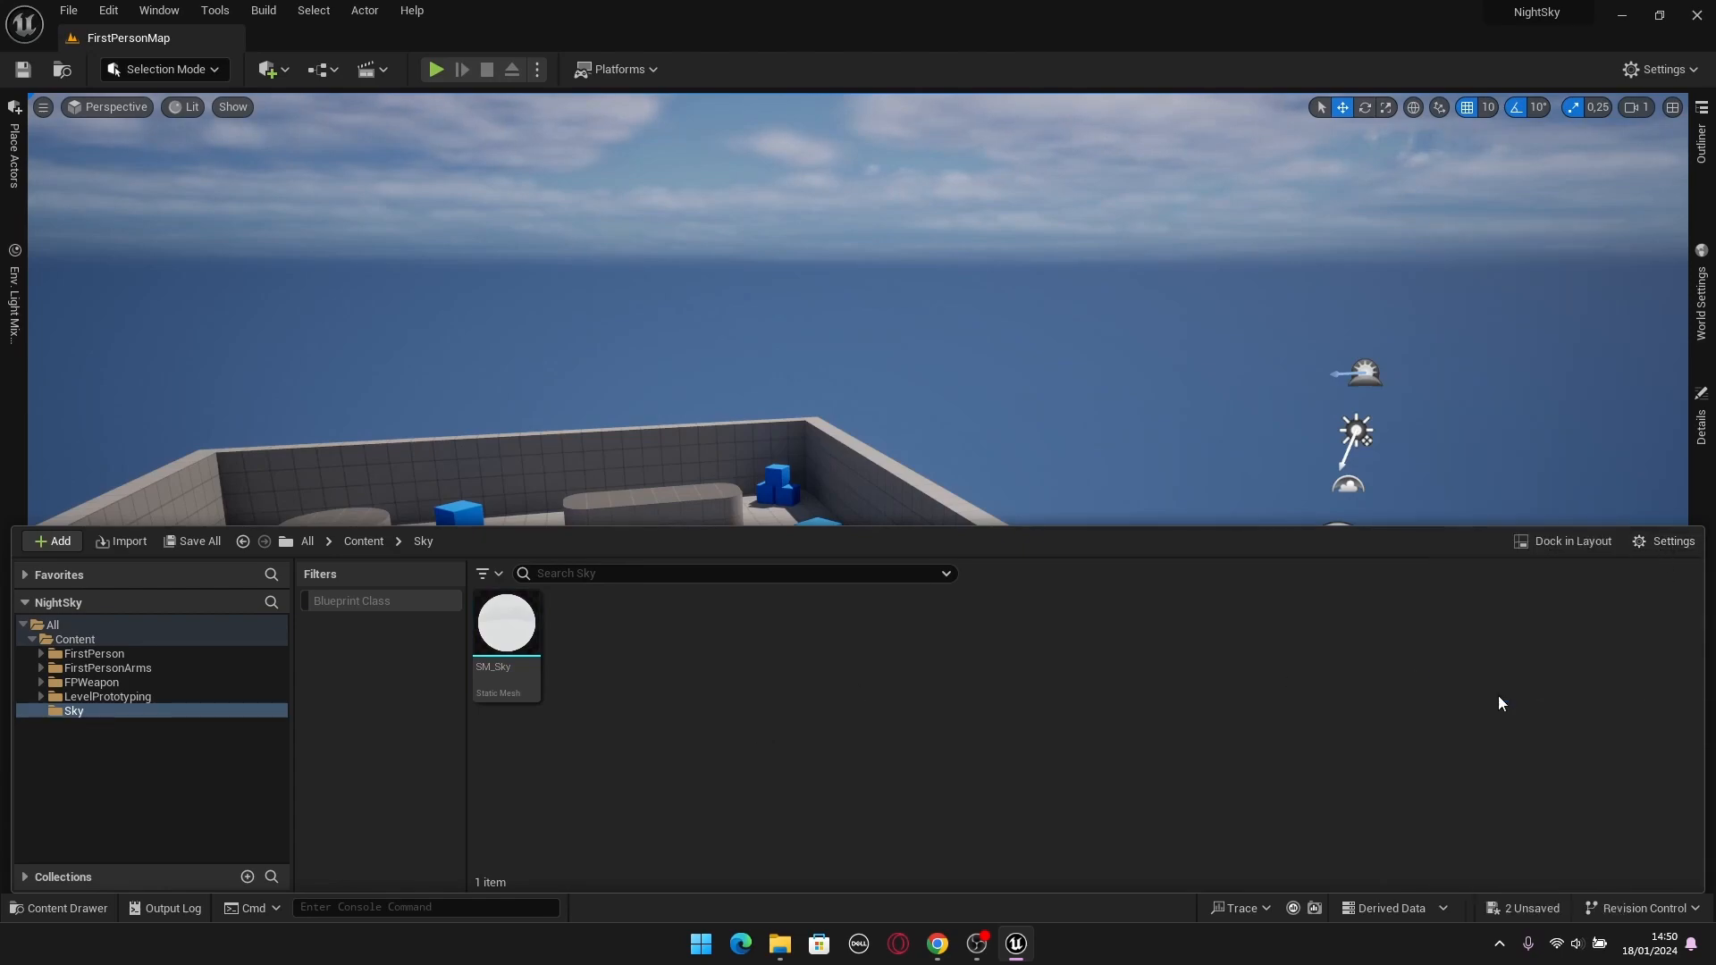
Place the SM_Sky mesh from the Sky folder in the level and reset its location to the default origin.
left_click(41, 729)
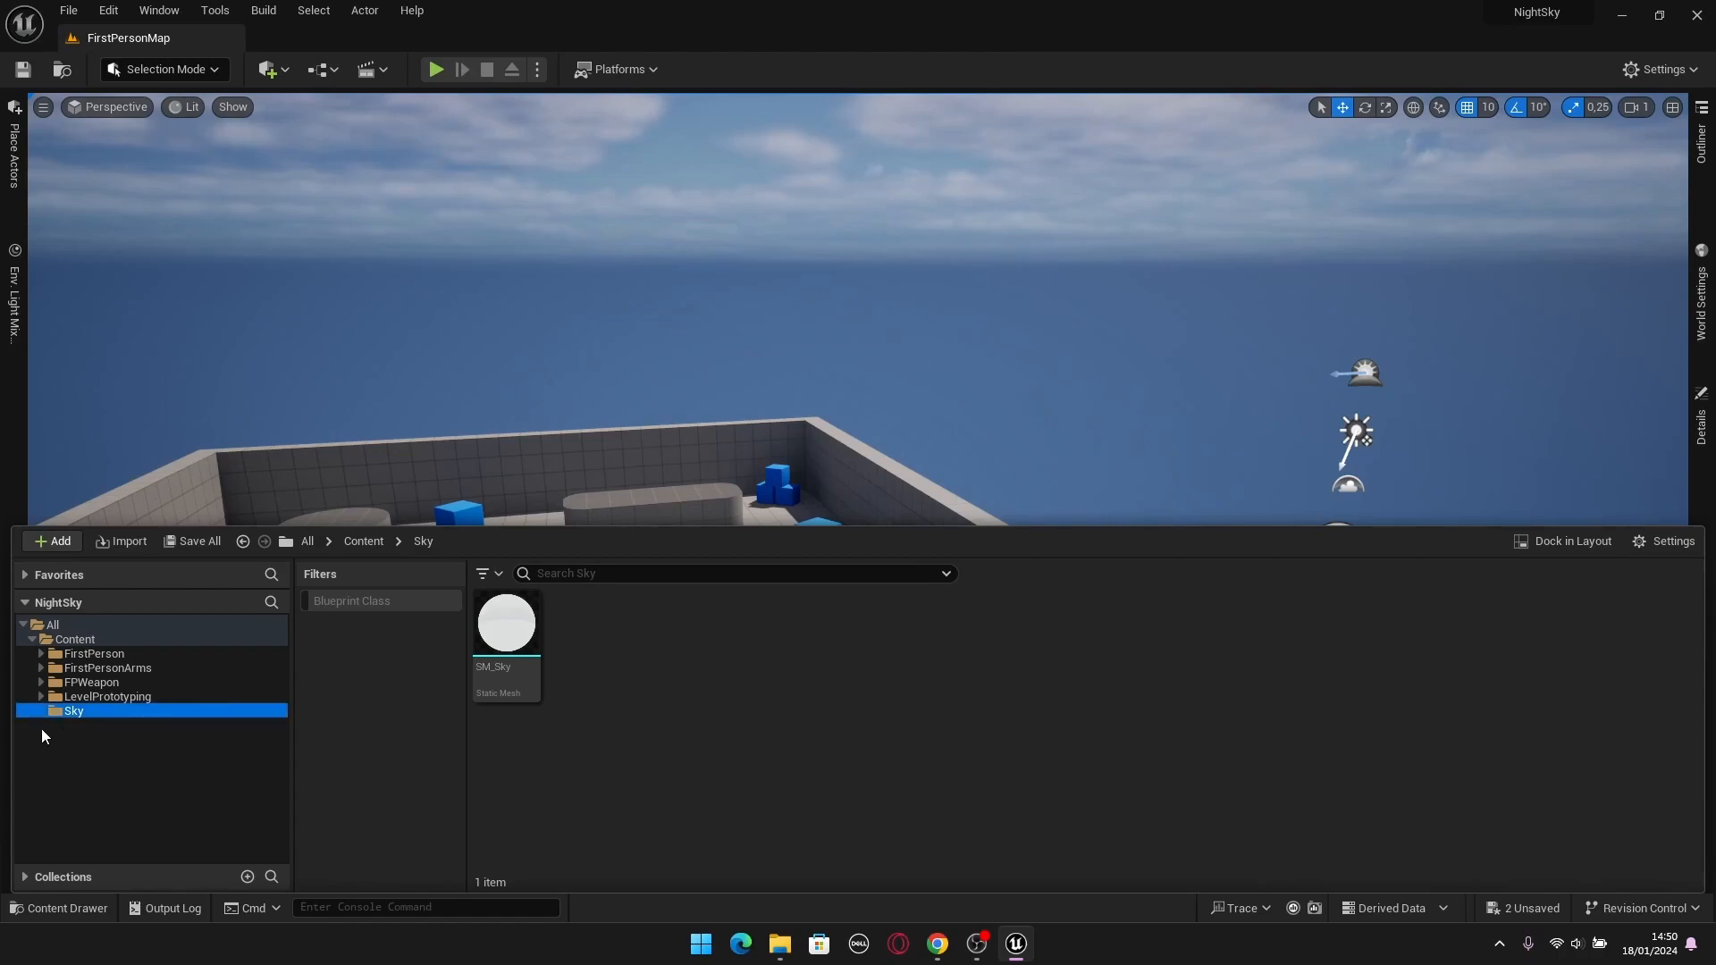
right_click_drag(933, 408, 844, 447)
key("ctrl+space")
left_click_drag(507, 623, 845, 478)
right_click_drag(992, 577, 930, 541)
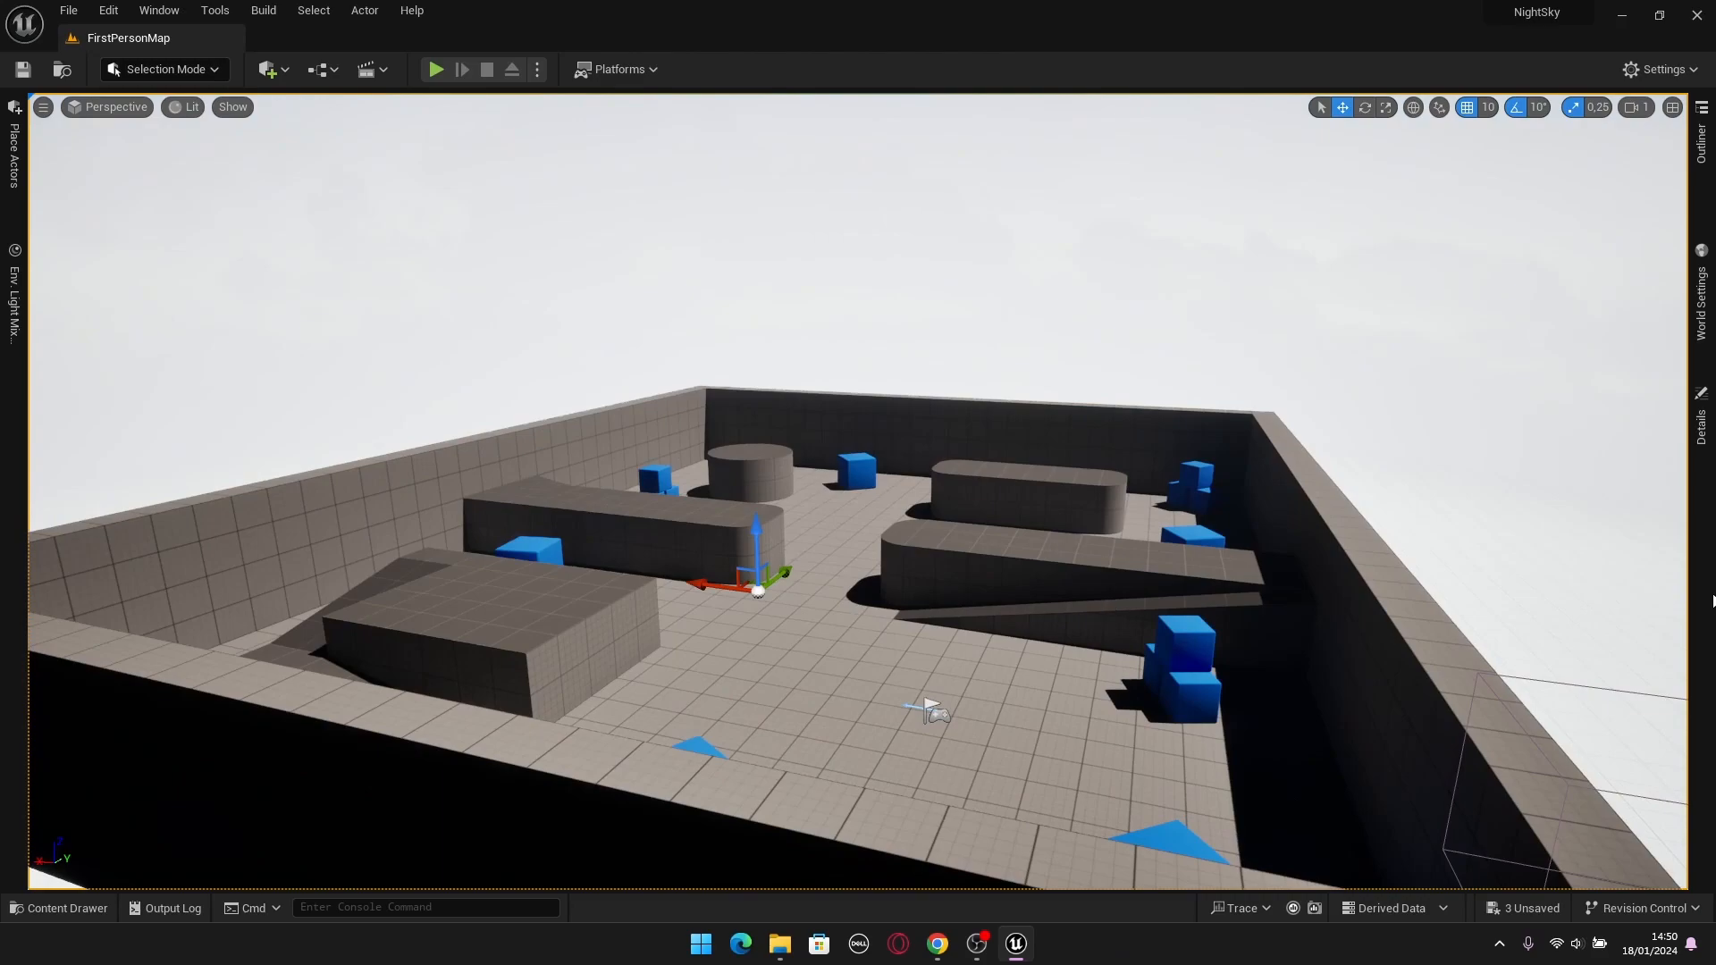
left_click(1701, 420)
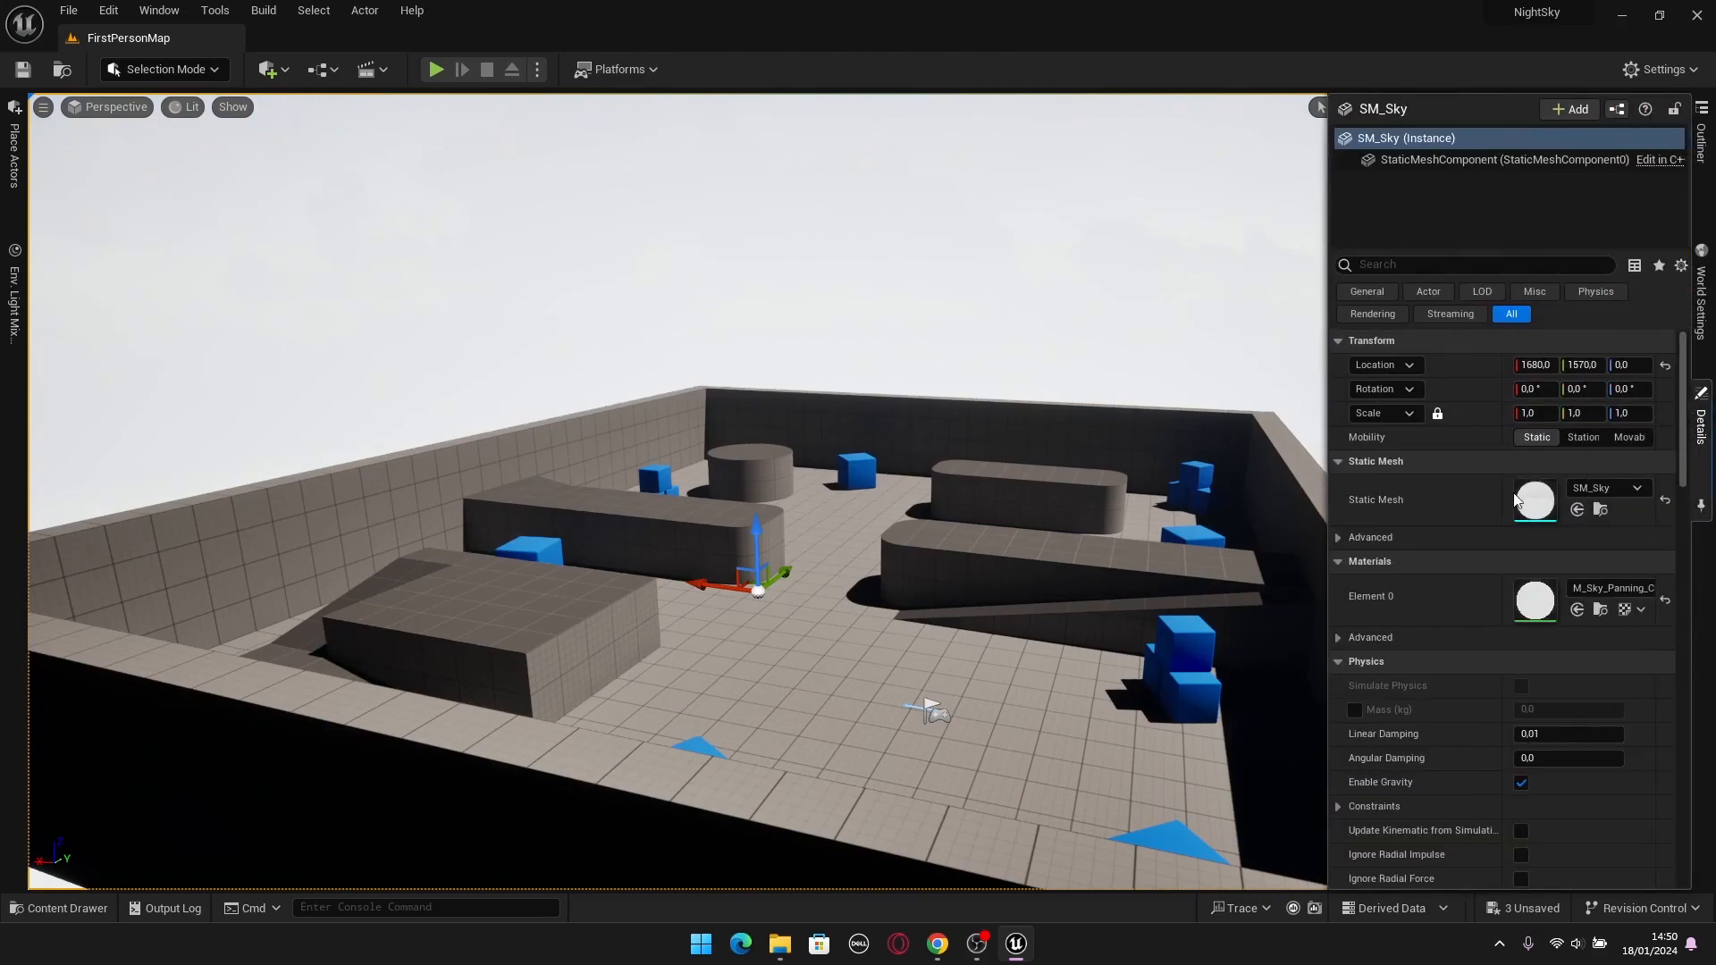
left_click(1666, 368)
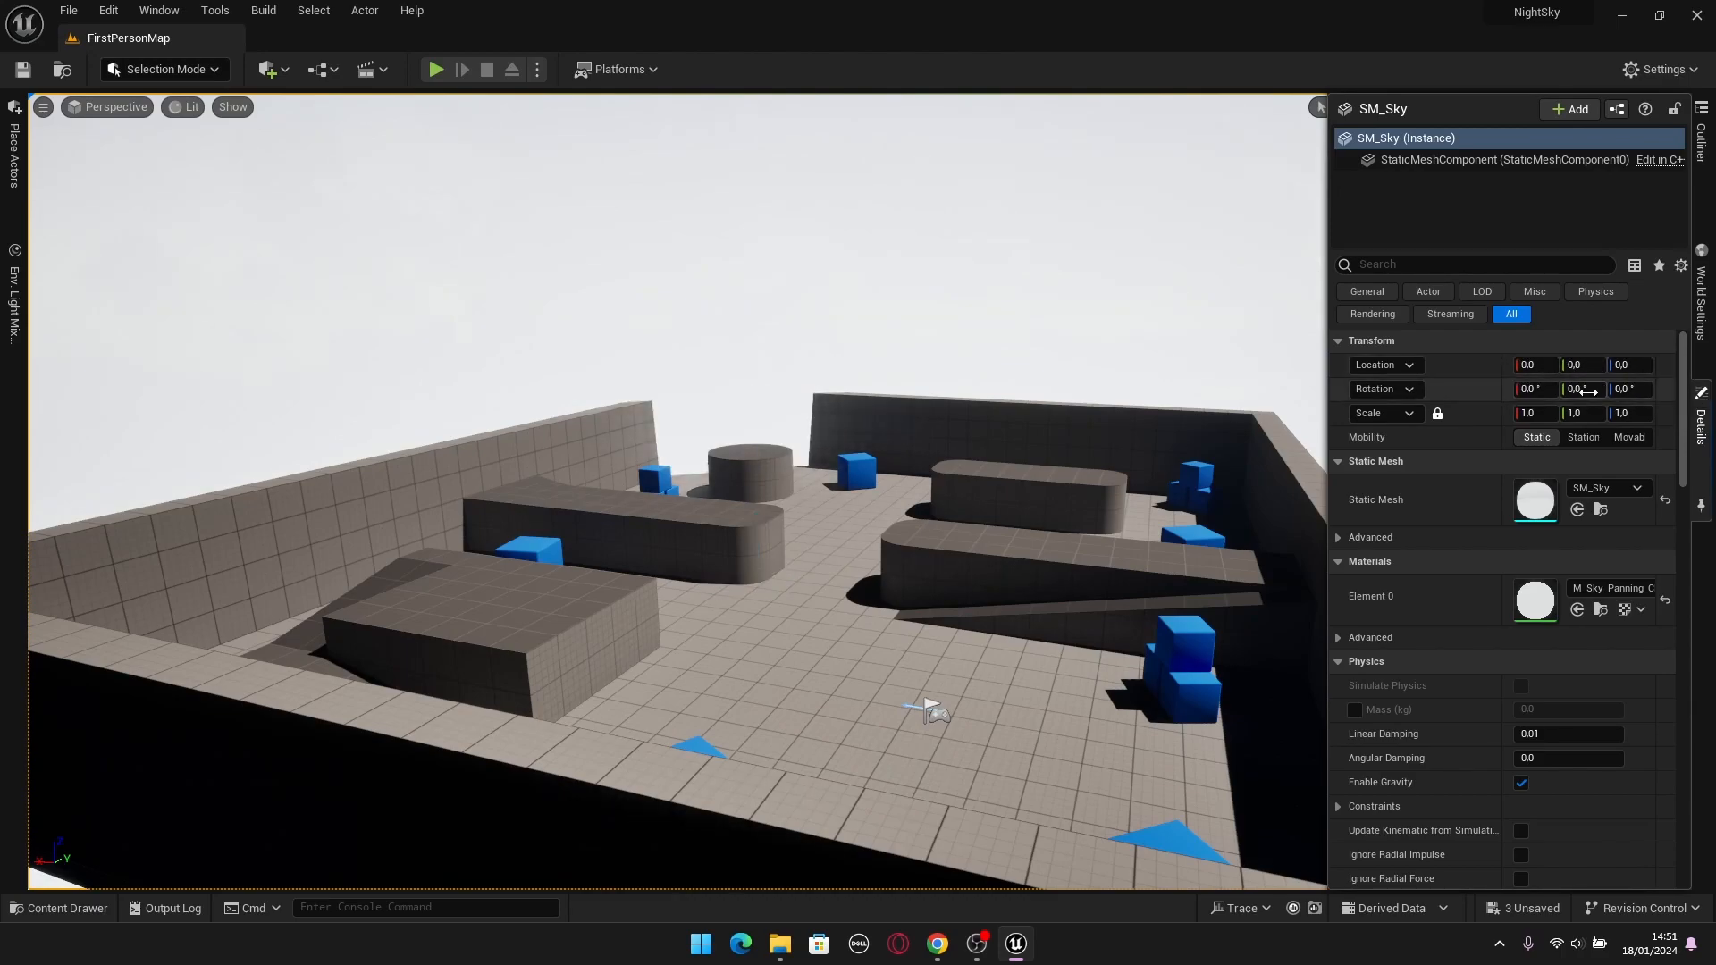
Set the scale of the placed SM_Sky actor to 50000 on all axes.
key("s")
mouse_move(1087, 460)
right_mouse_down()
mouse_move(1085, 483)
mouse_move(1340, 429)
mouse_move(1082, 349)
mouse_move(1091, 259)
mouse_move(1278, 286)
mouse_move(1296, 406)
mouse_move(1107, 497)
mouse_move(1113, 420)
mouse_move(983, 438)
mouse_move(1096, 427)
mouse_move(1076, 513)
mouse_move(1090, 445)
mouse_move(978, 418)
mouse_move(1050, 452)
mouse_move(1124, 452)
mouse_move(1093, 455)
right_mouse_up()
key("s")
key("w")
key("w")
key("w")
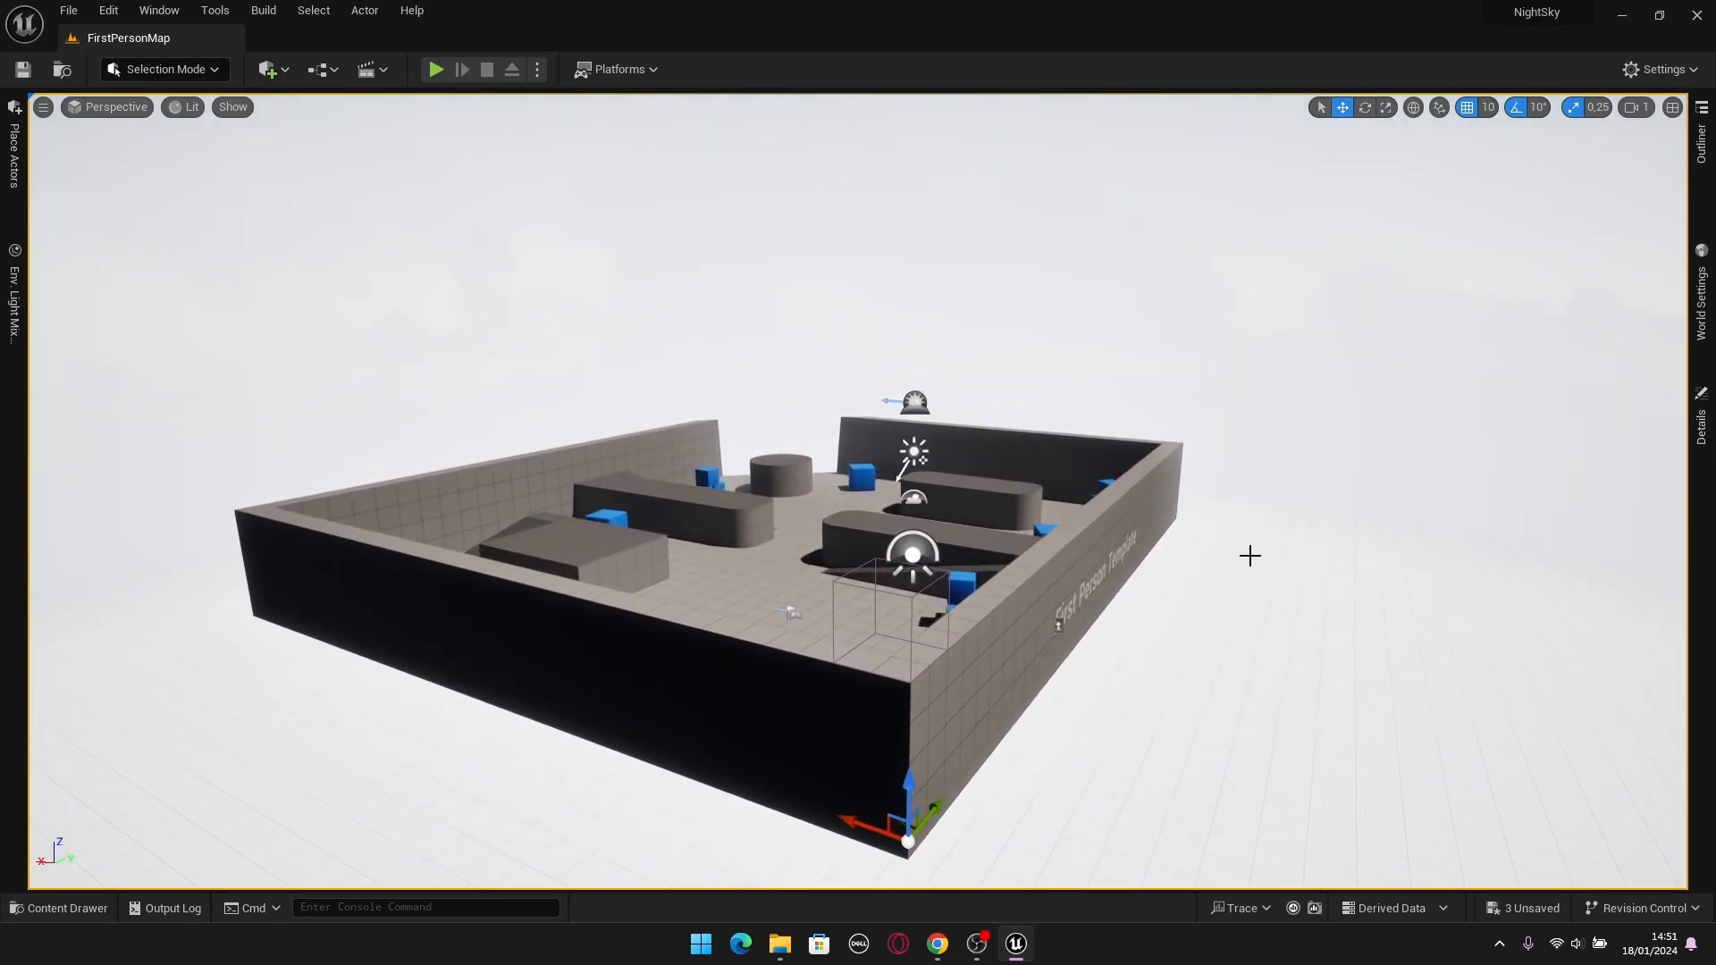
left_click(1701, 143)
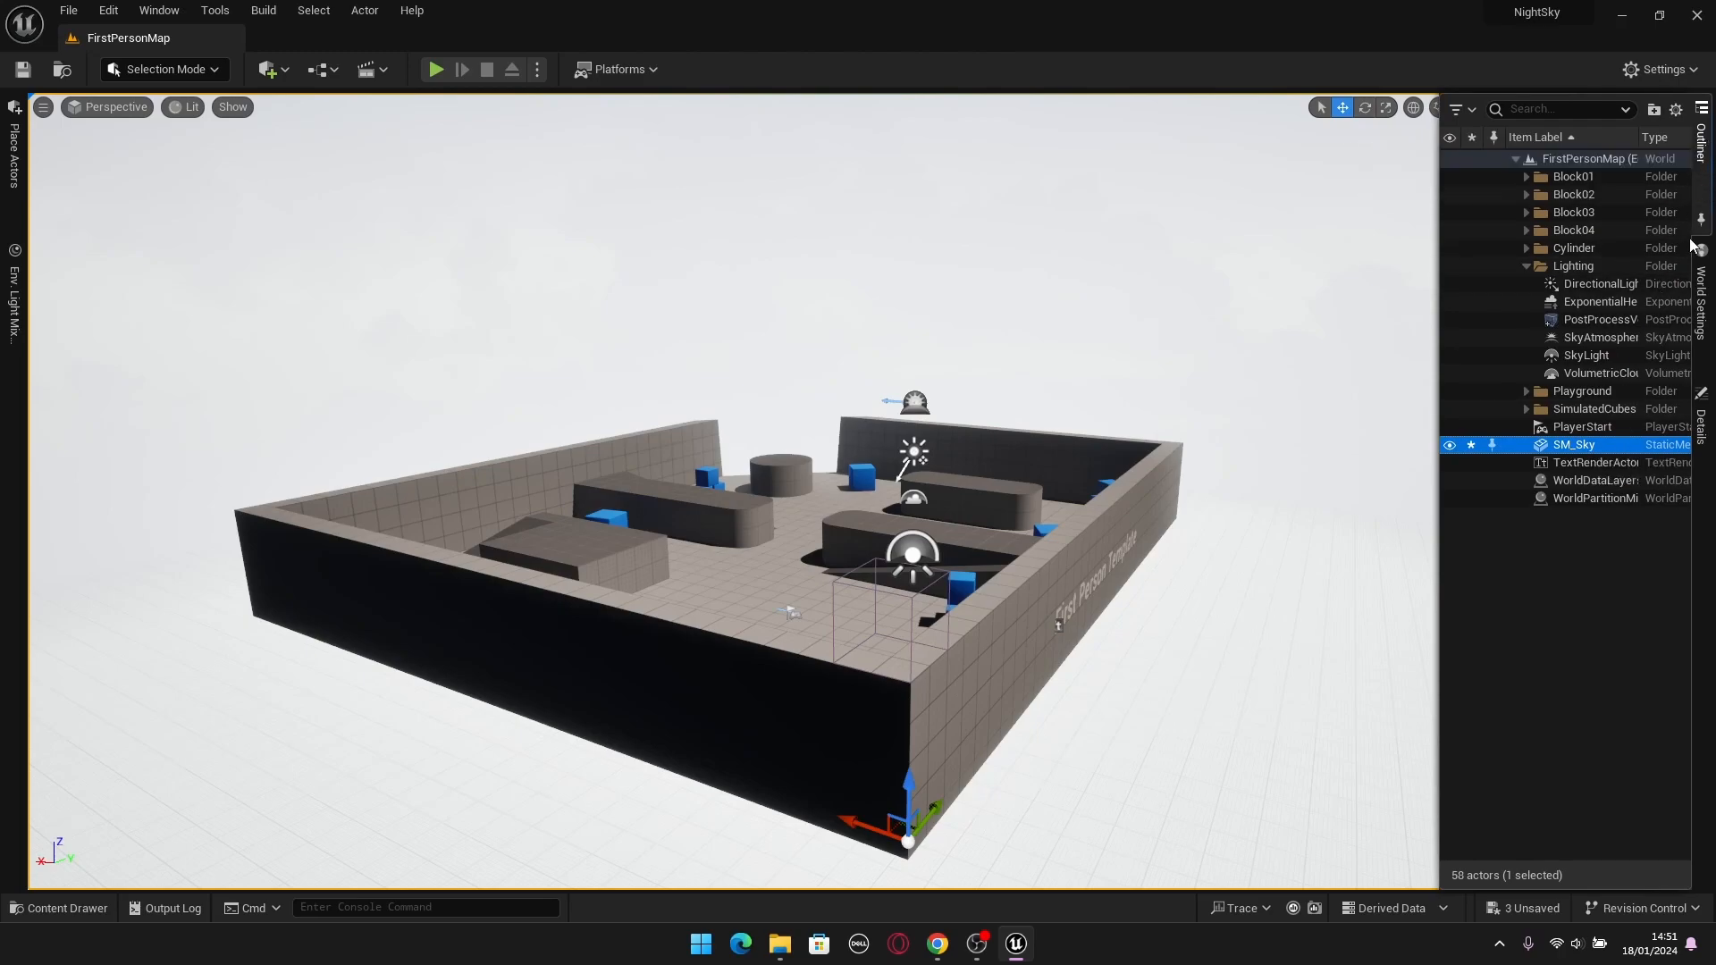
left_click(1702, 429)
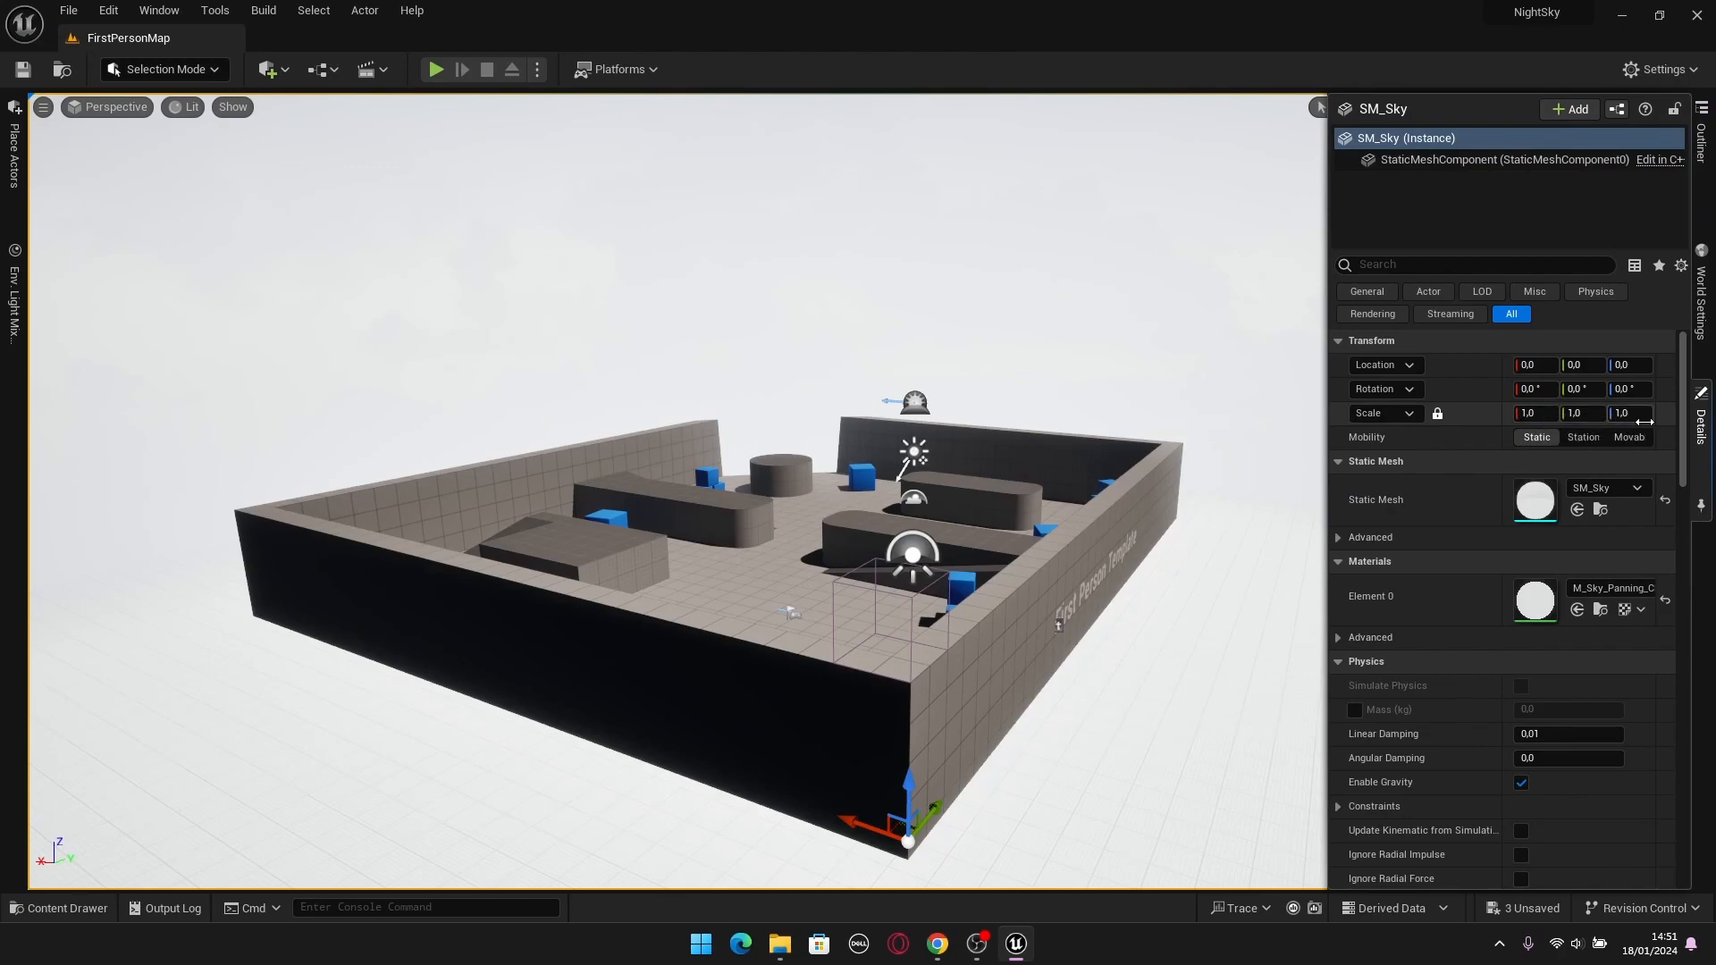
left_click(1528, 413)
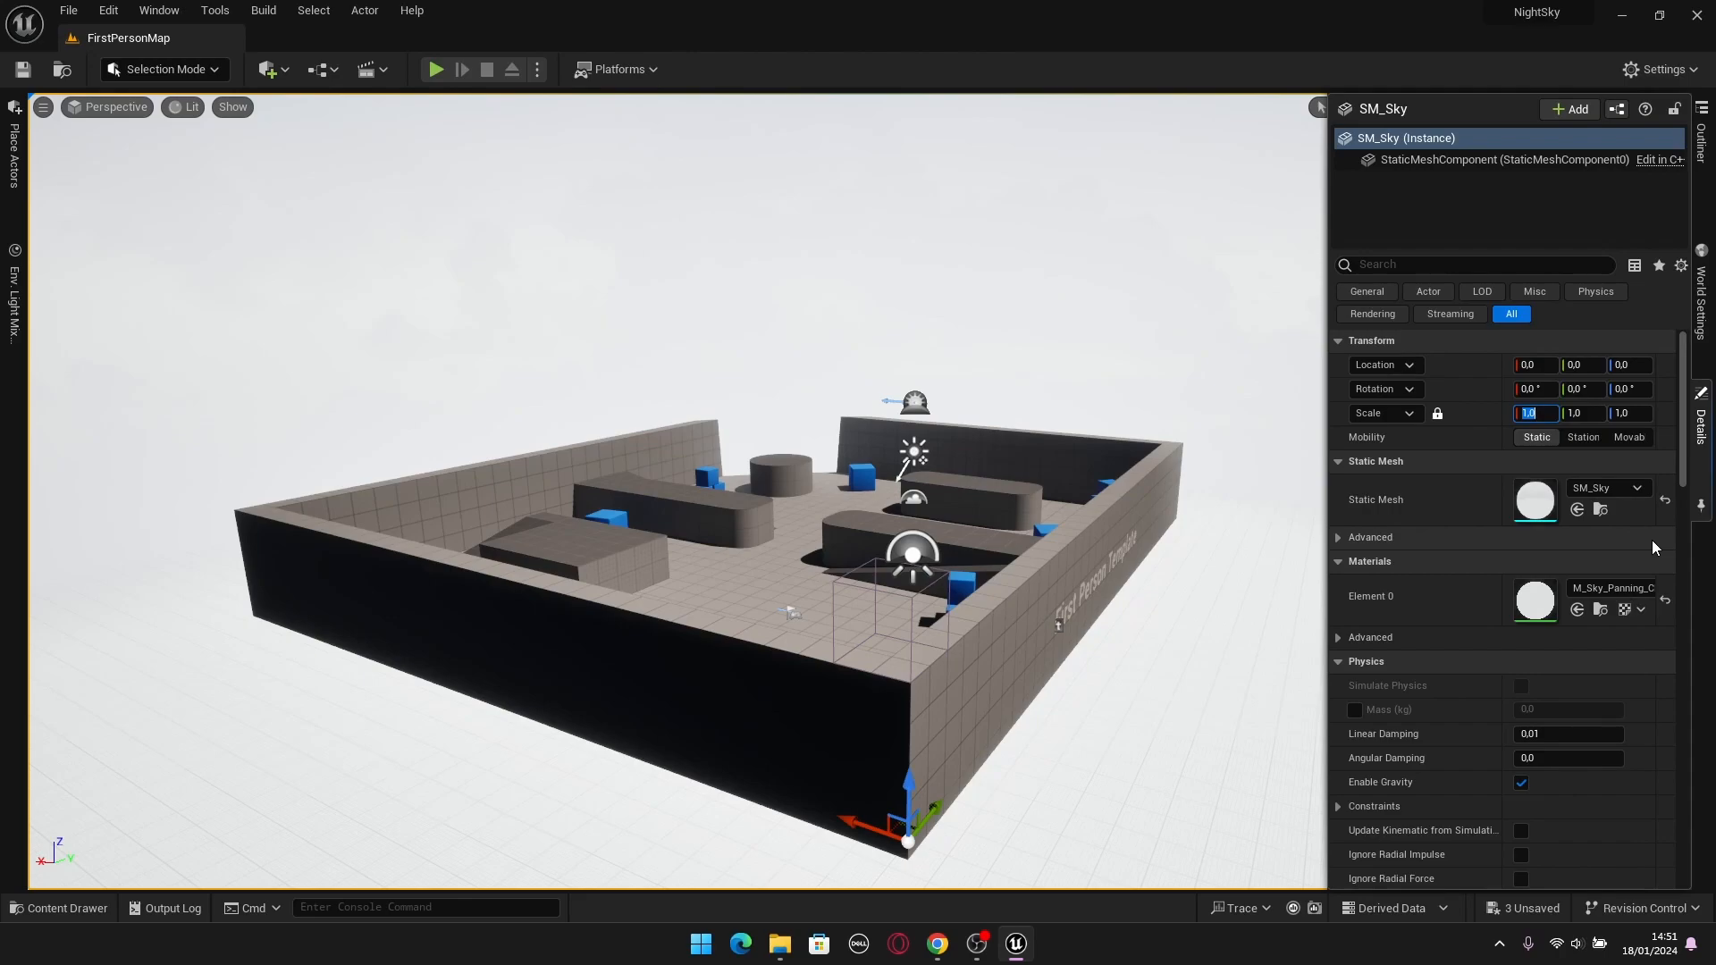
type("5000")
key("Return")
Examine the enlarged sky sphere from inside and frame it whole in the viewport.
right_click_drag(1118, 487, 970, 357)
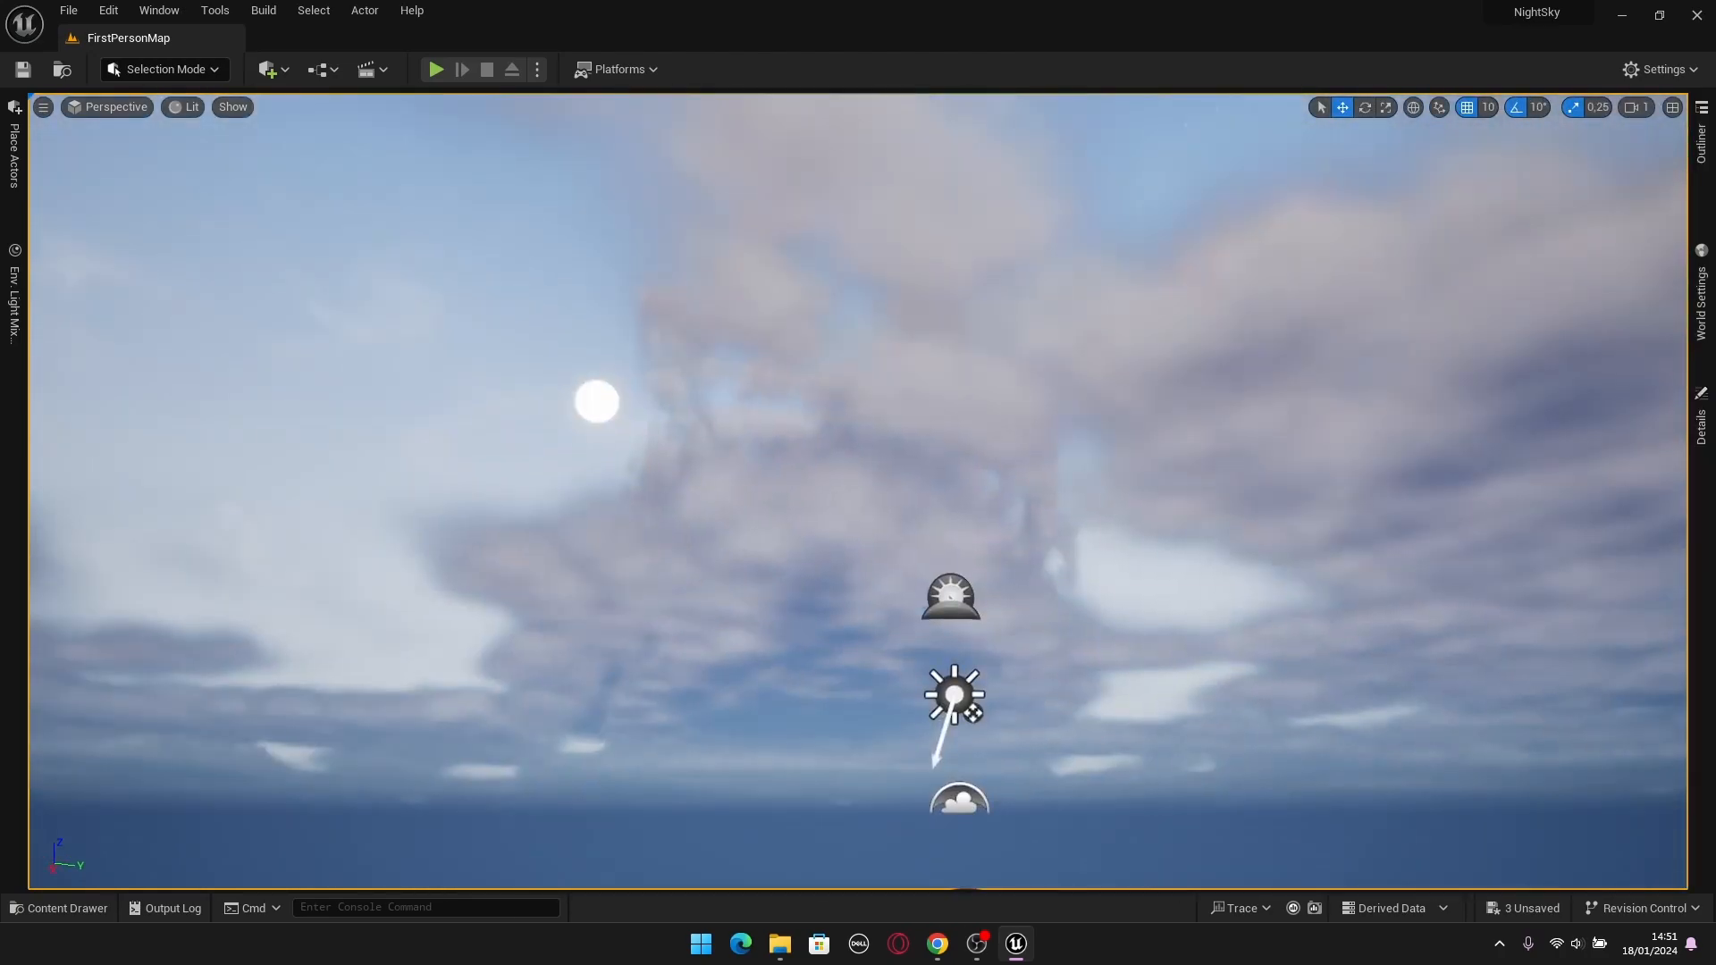
right_click_drag(1145, 477, 1663, 454)
right_click_drag(536, 465, 1247, 822)
key("f")
right_click_drag(1218, 486, 1244, 442)
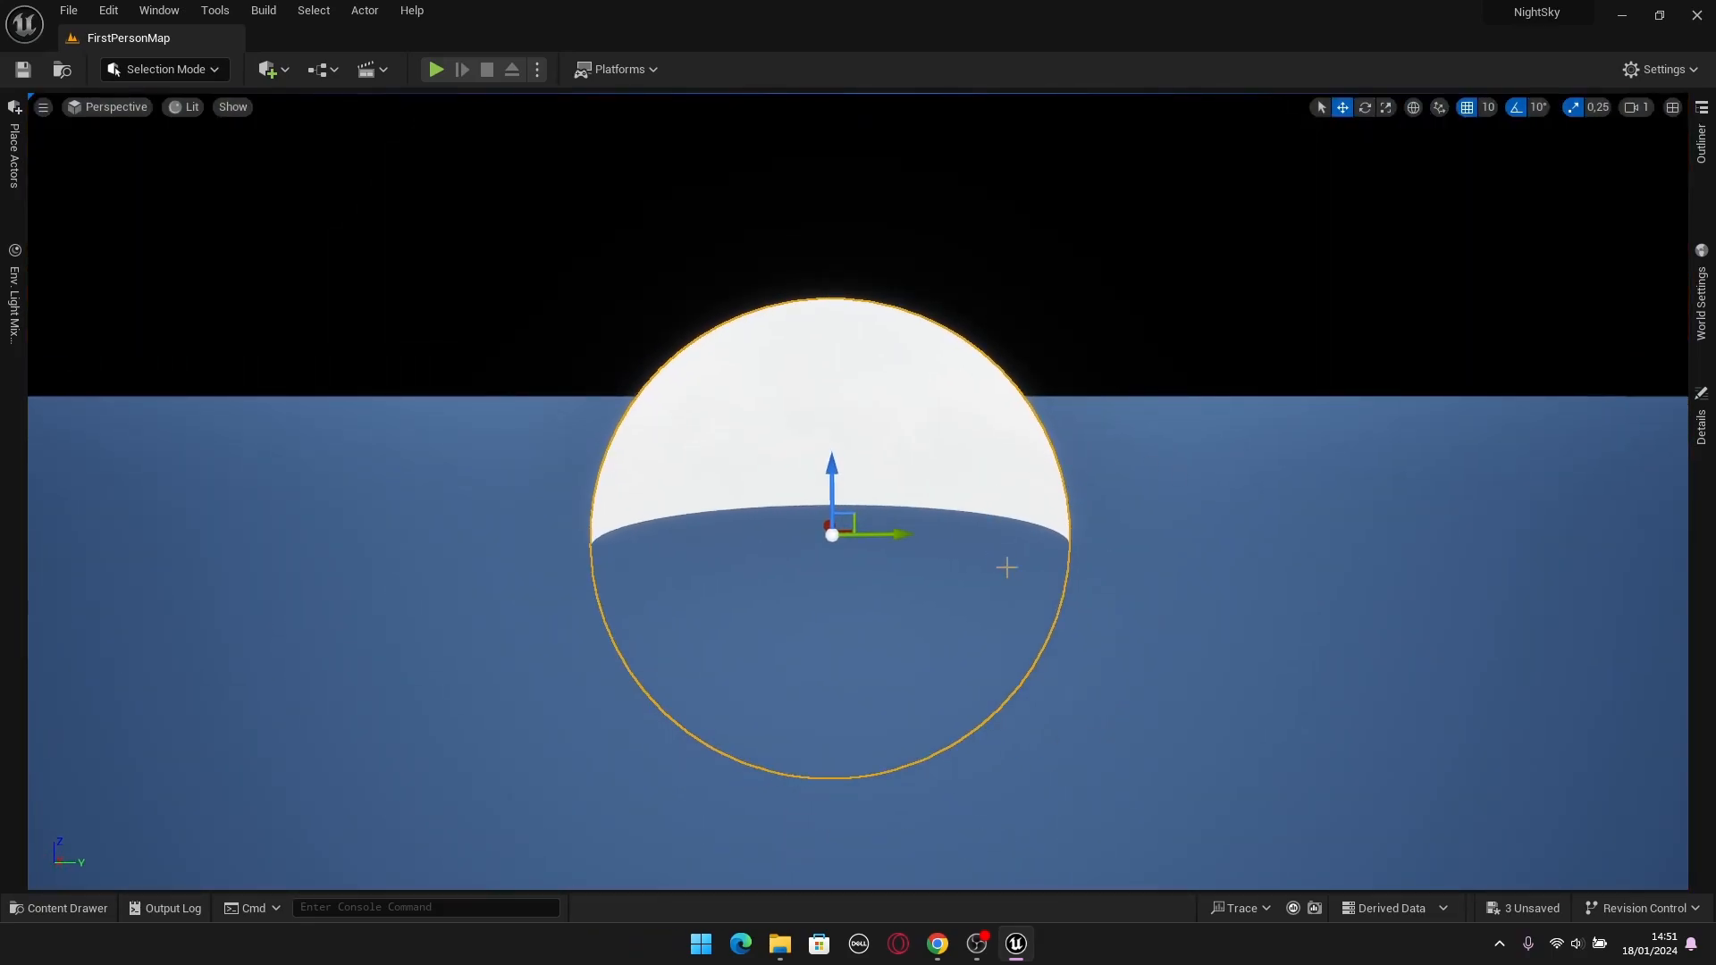
Focus the view on SM_Cube16 in the Block02 folder and examine the sky from inside the sphere.
left_click(1701, 143)
left_click(1526, 194)
left_click(1595, 229)
double_click(1595, 230)
right_click_drag(1162, 465, 1117, 371)
key("w")
key("s")
right_click_drag(1059, 523, 938, 462)
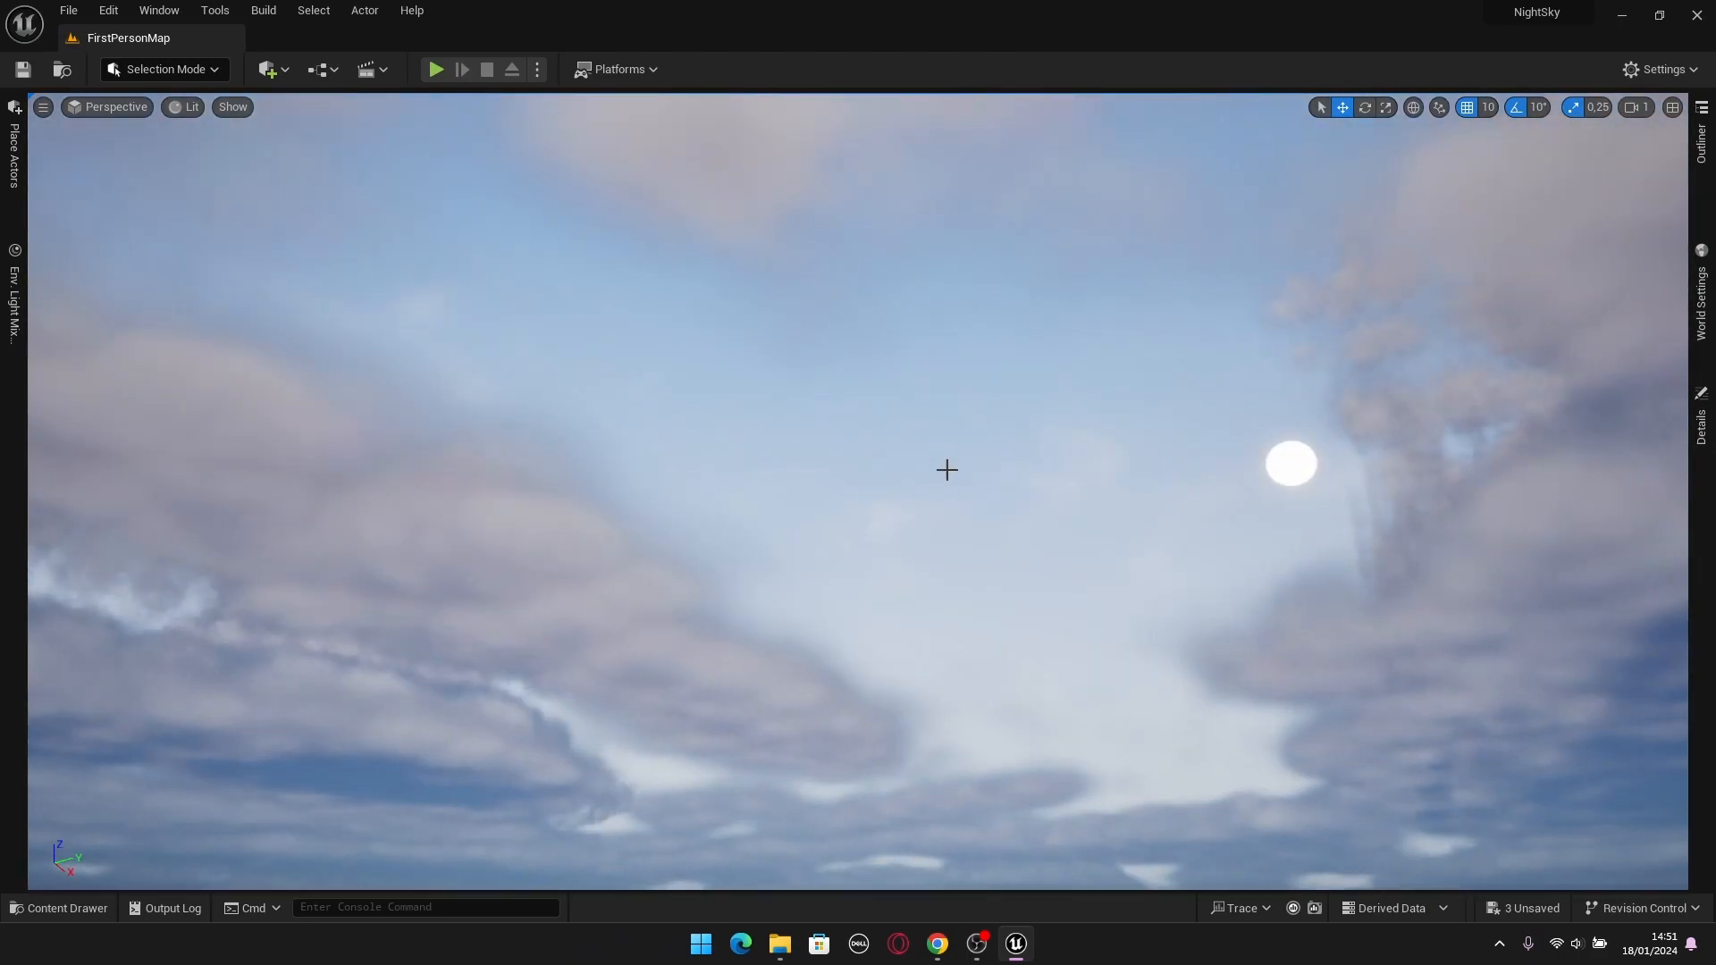
right_click_drag(1057, 384, 1153, 420)
mouse_move(979, 308)
right_mouse_down()
mouse_move(974, 329)
mouse_move(1001, 277)
mouse_move(1188, 329)
mouse_move(1010, 380)
mouse_move(983, 295)
mouse_move(966, 310)
right_mouse_up()
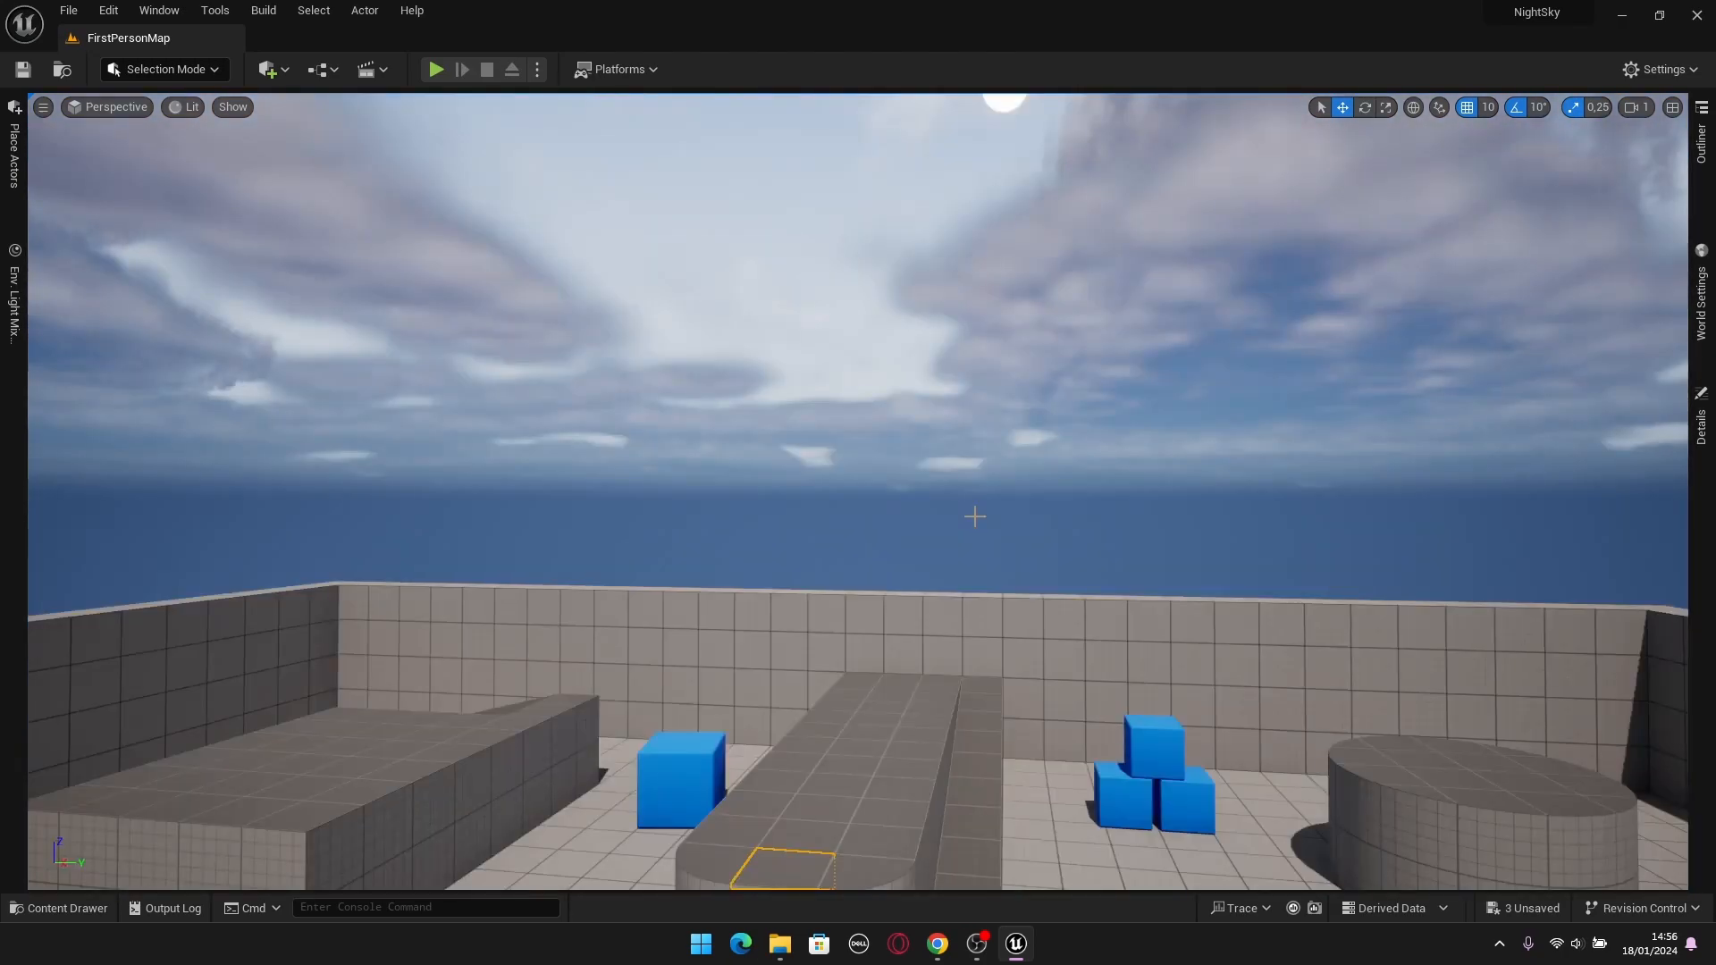
right_click_drag(972, 509, 974, 505)
Create a new material named M_Sky in the Sky folder.
key("ctrl+space")
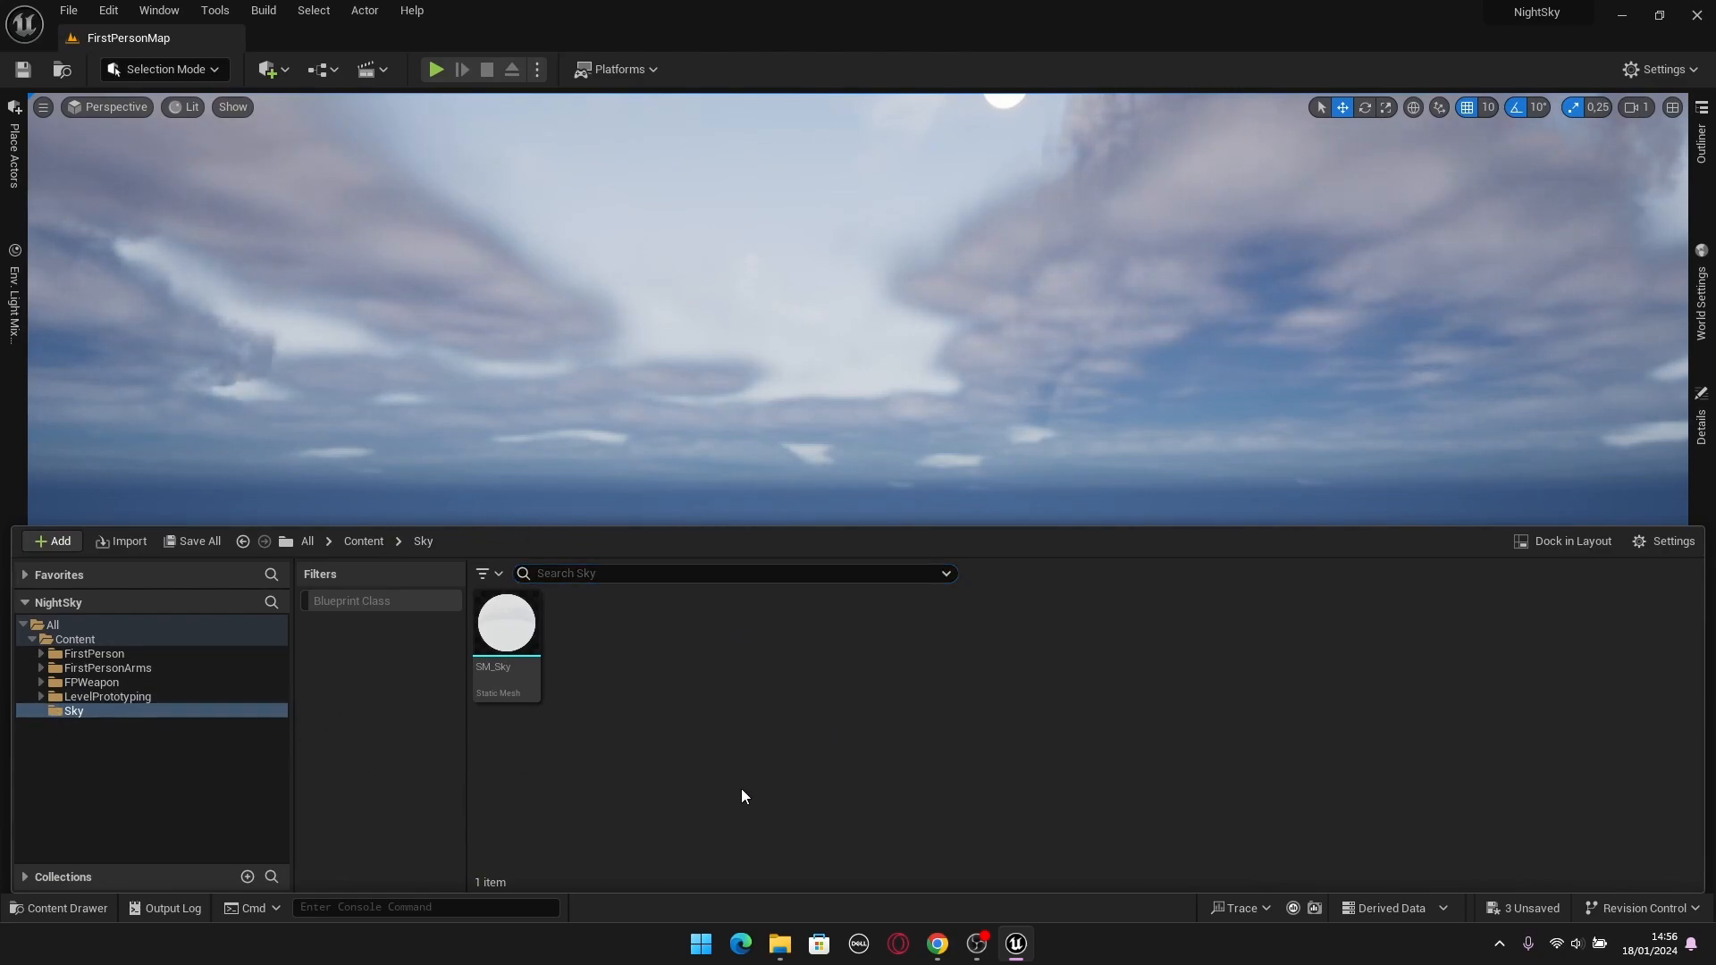
right_click(651, 748)
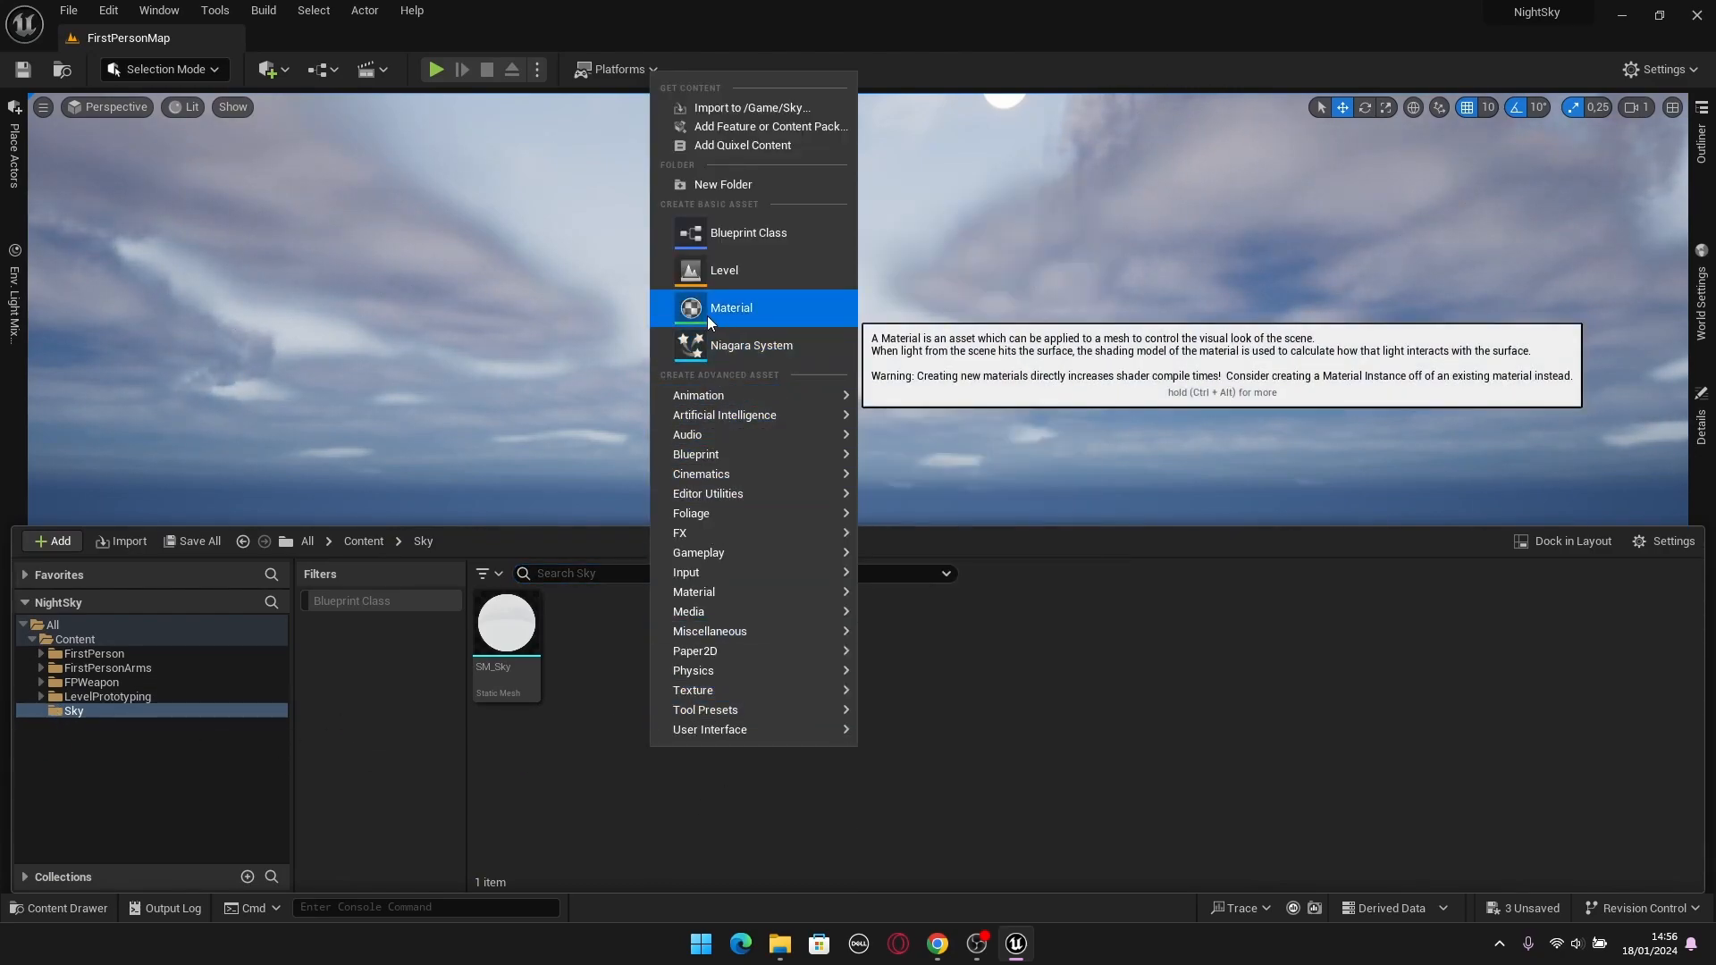
left_click(594, 778)
right_click(614, 758)
left_click(684, 320)
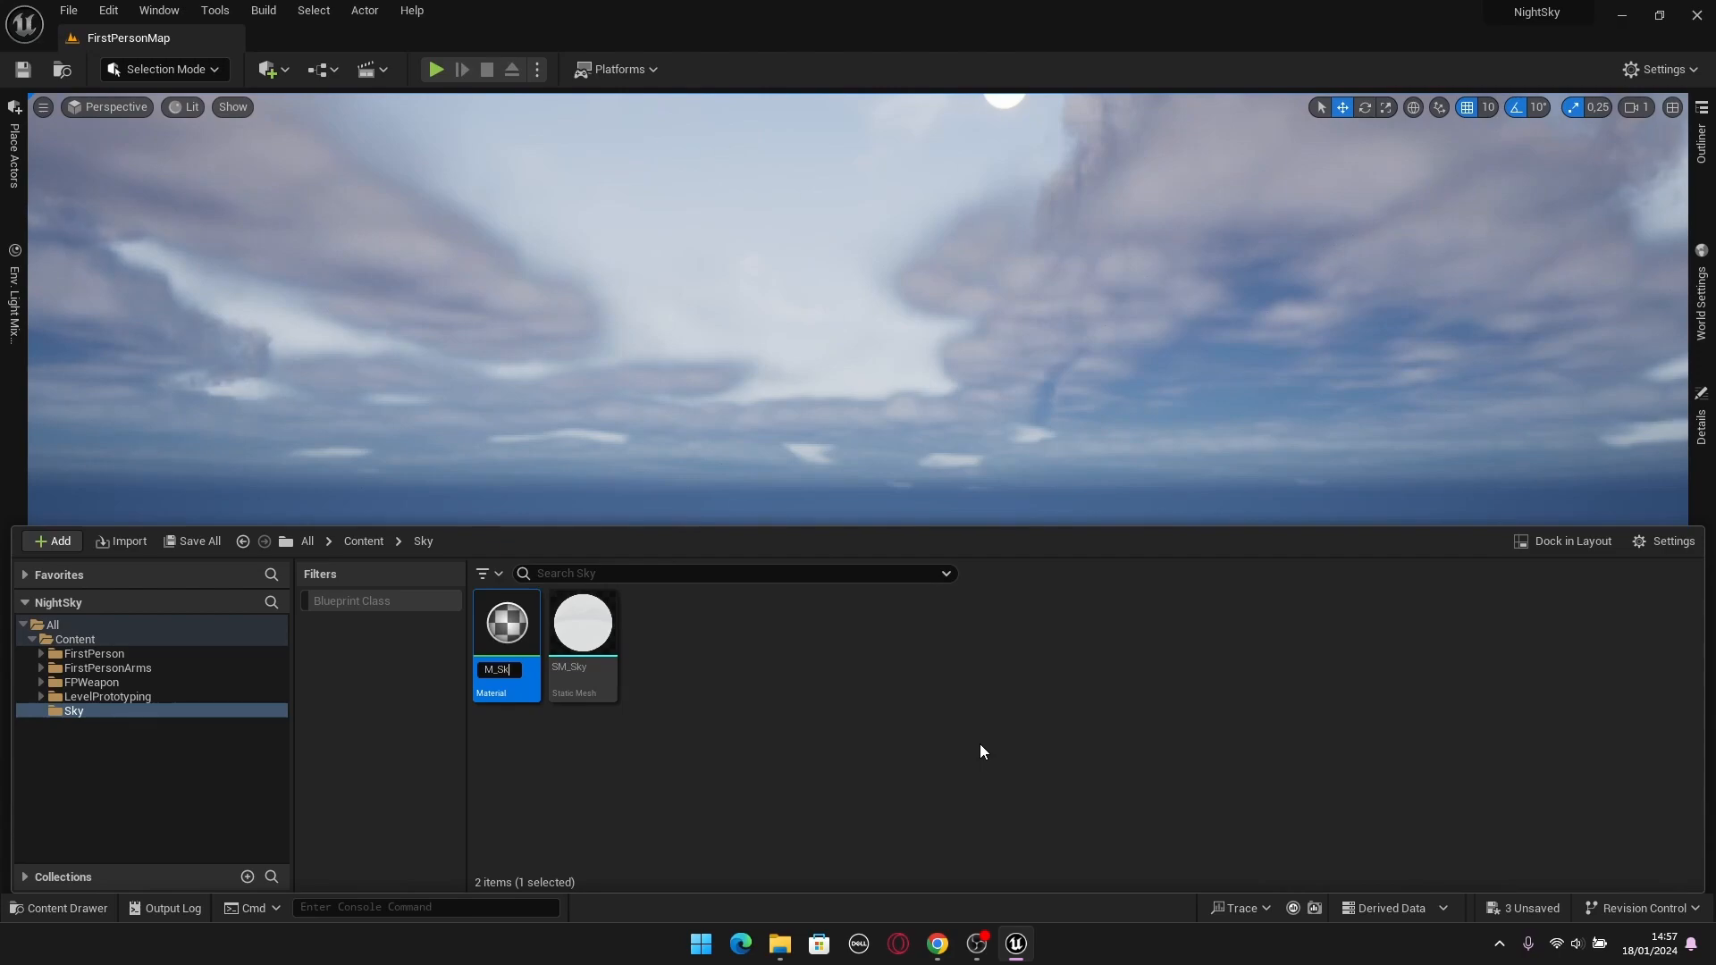
key("Return")
left_click(782, 795)
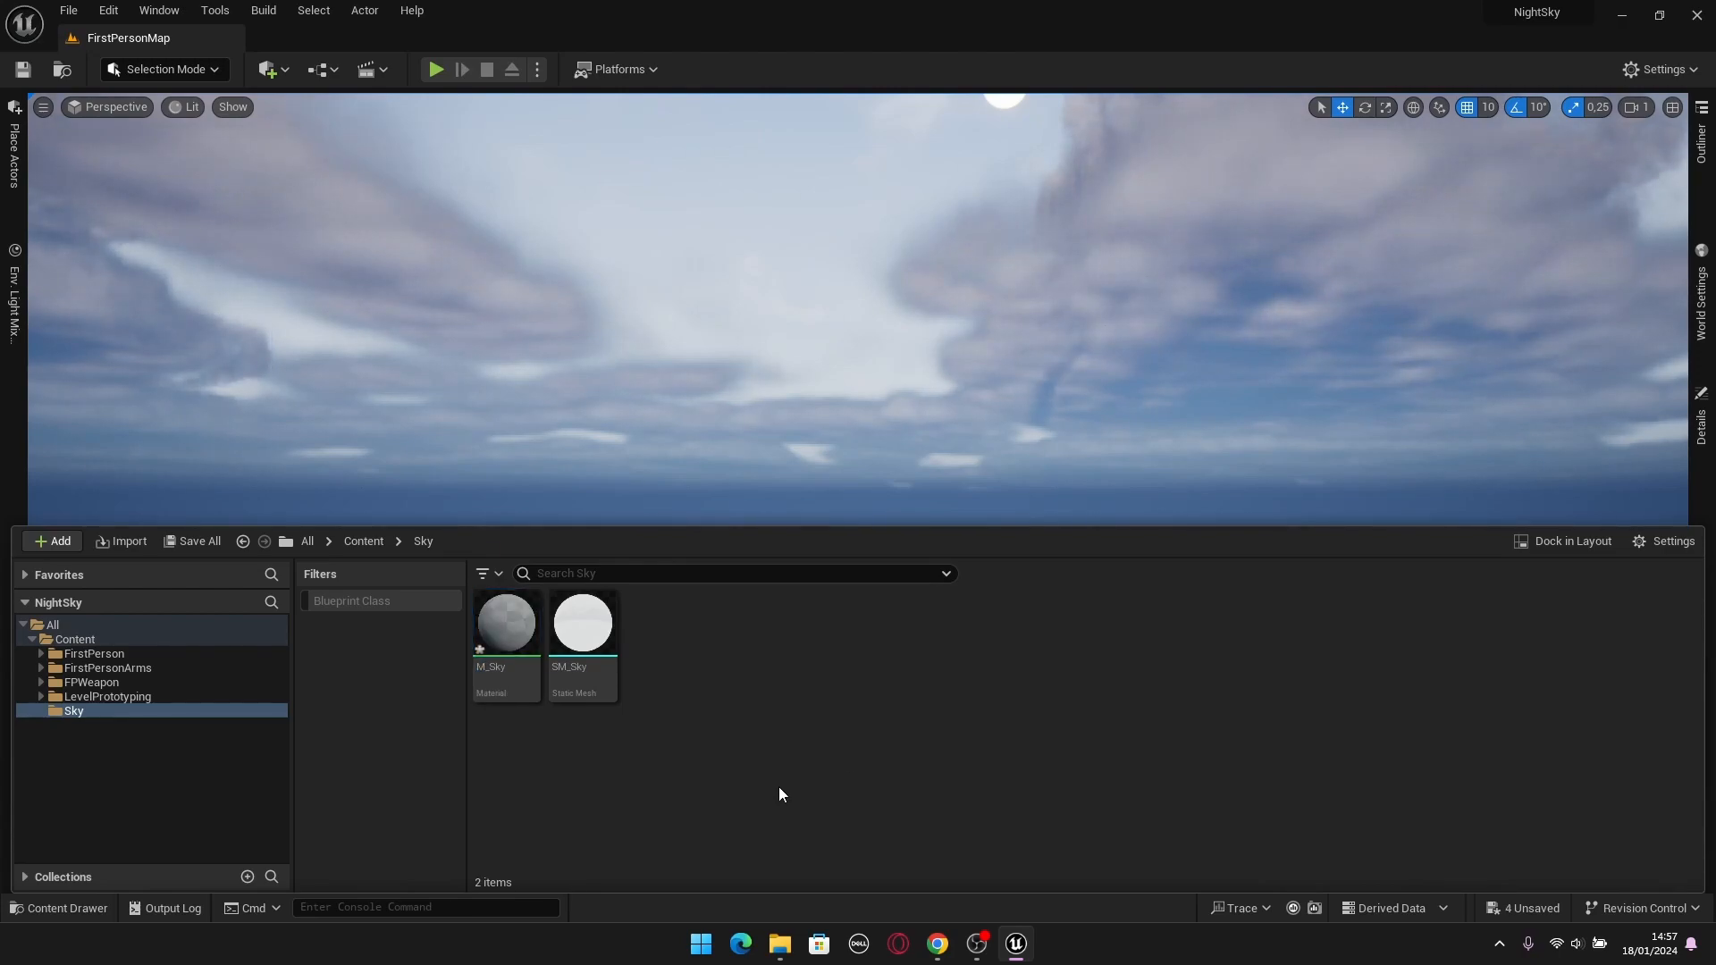
Create a material instance from M_Sky and name it MI_Sky.
left_click(519, 688)
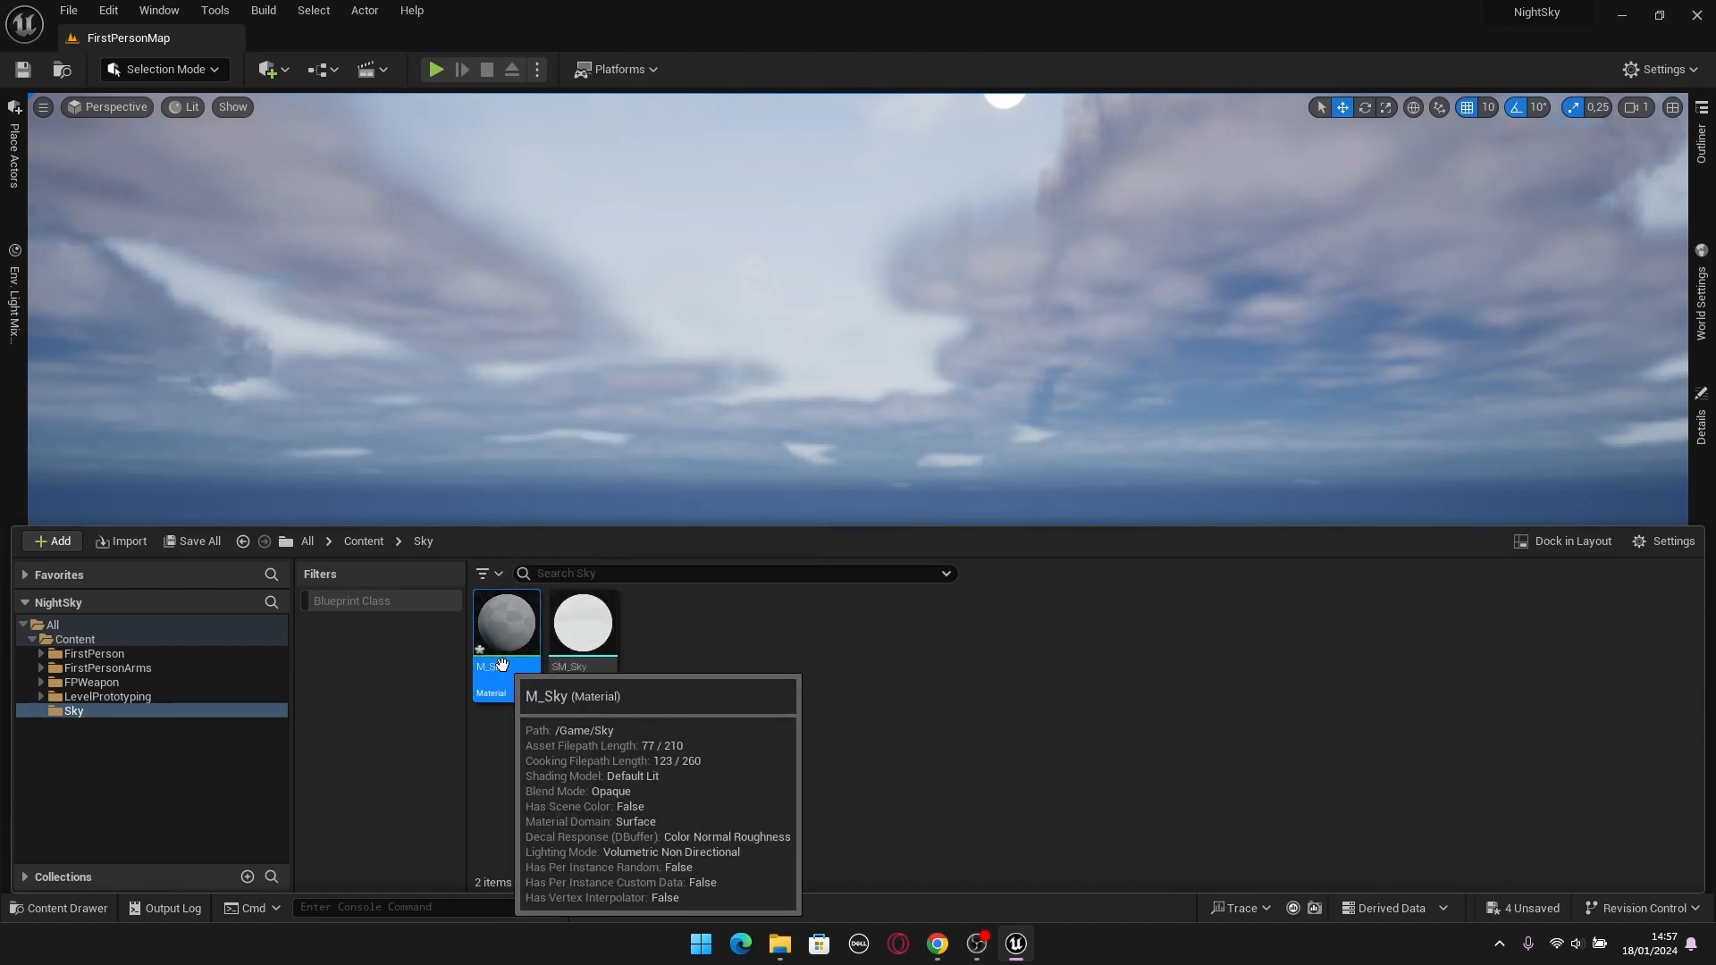
right_click(509, 666)
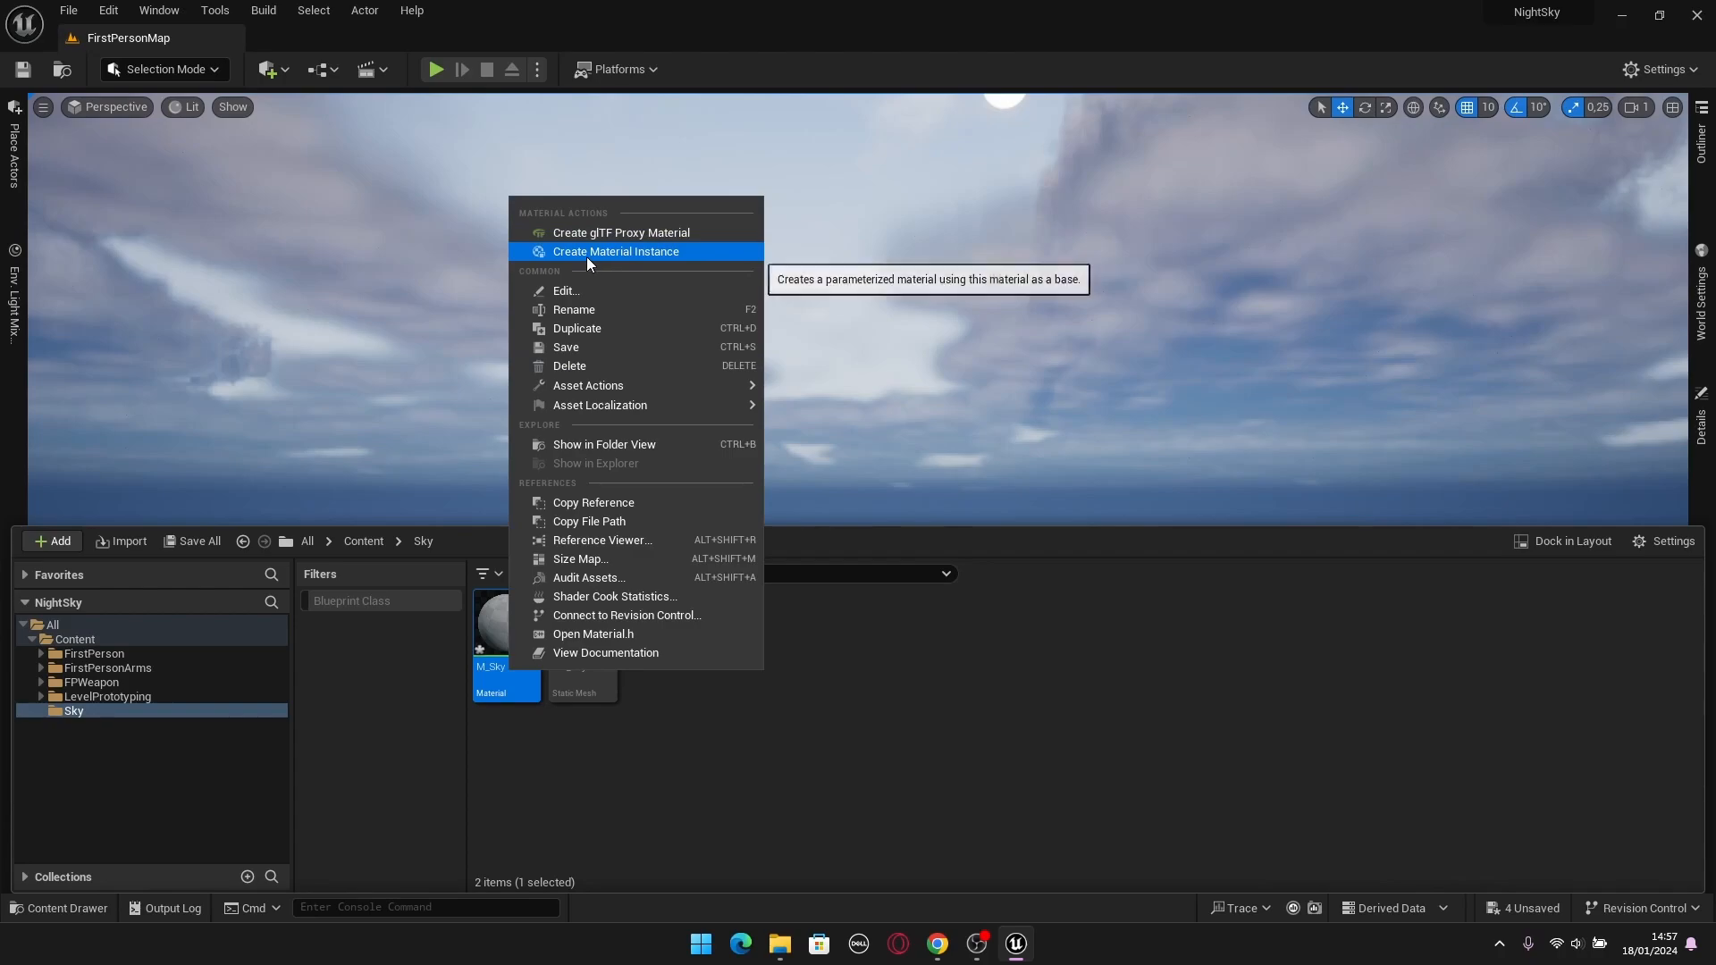
left_click(634, 254)
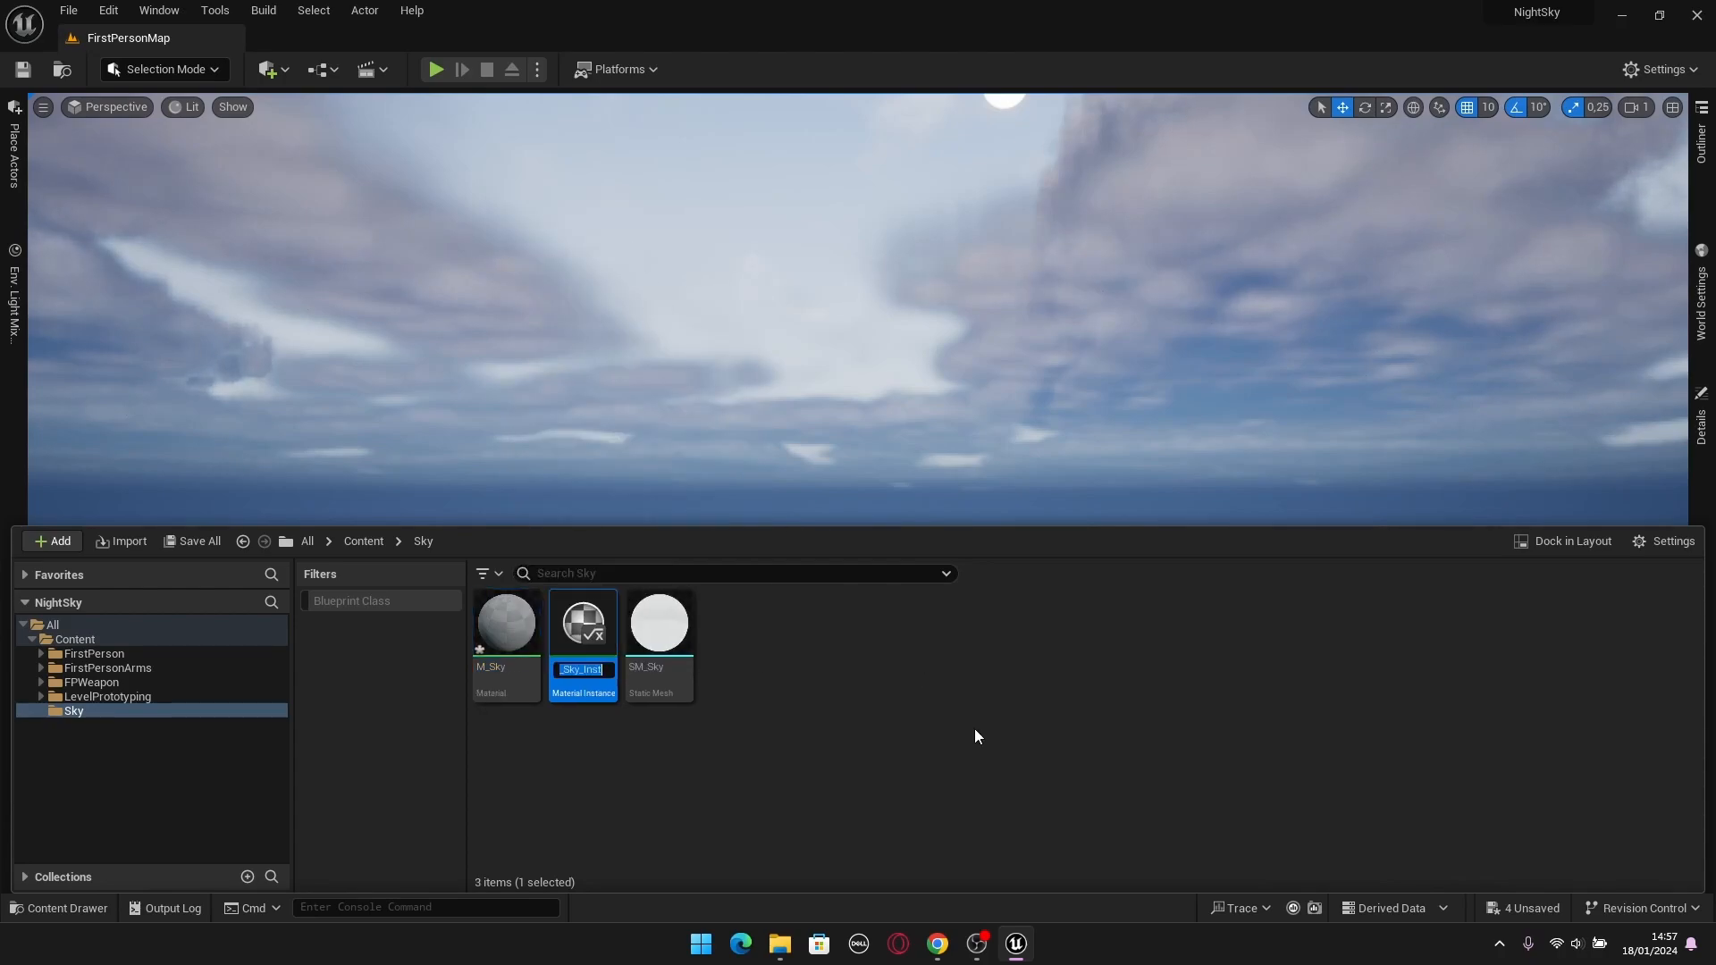
key("BackSpace")
key("BackSpace")
key("BackSpace")
key("BackSpace")
key("BackSpace")
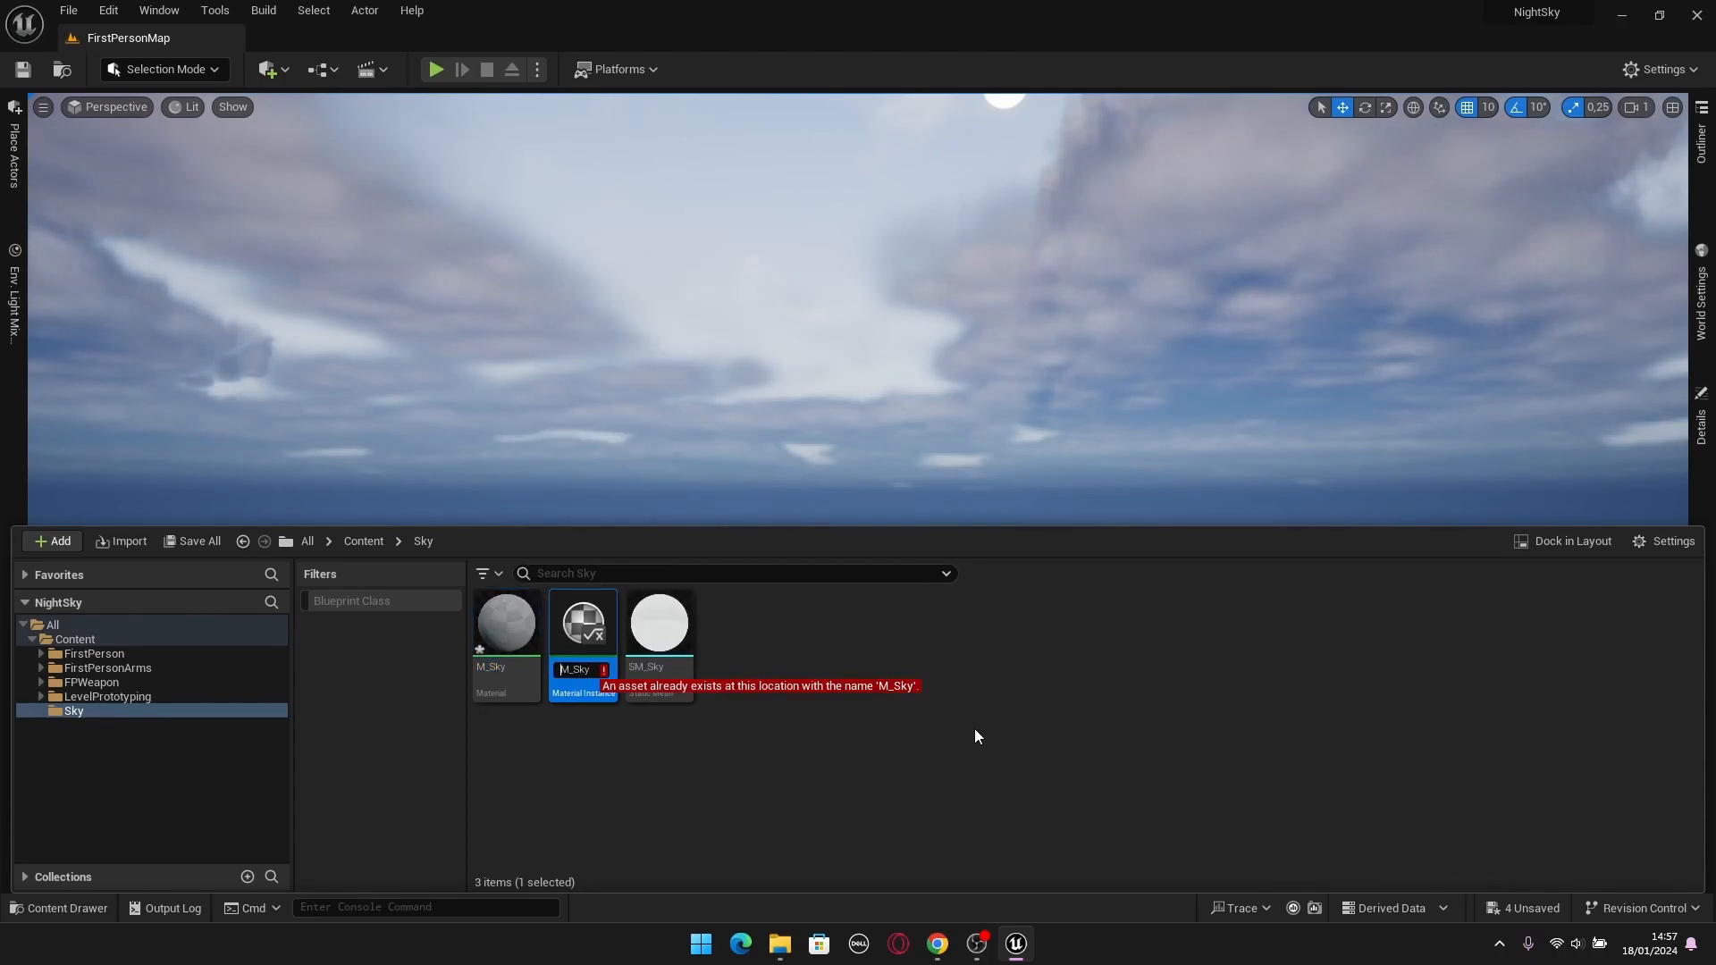
key("Left")
key("Left")
key("Left")
key("Left")
type("I")
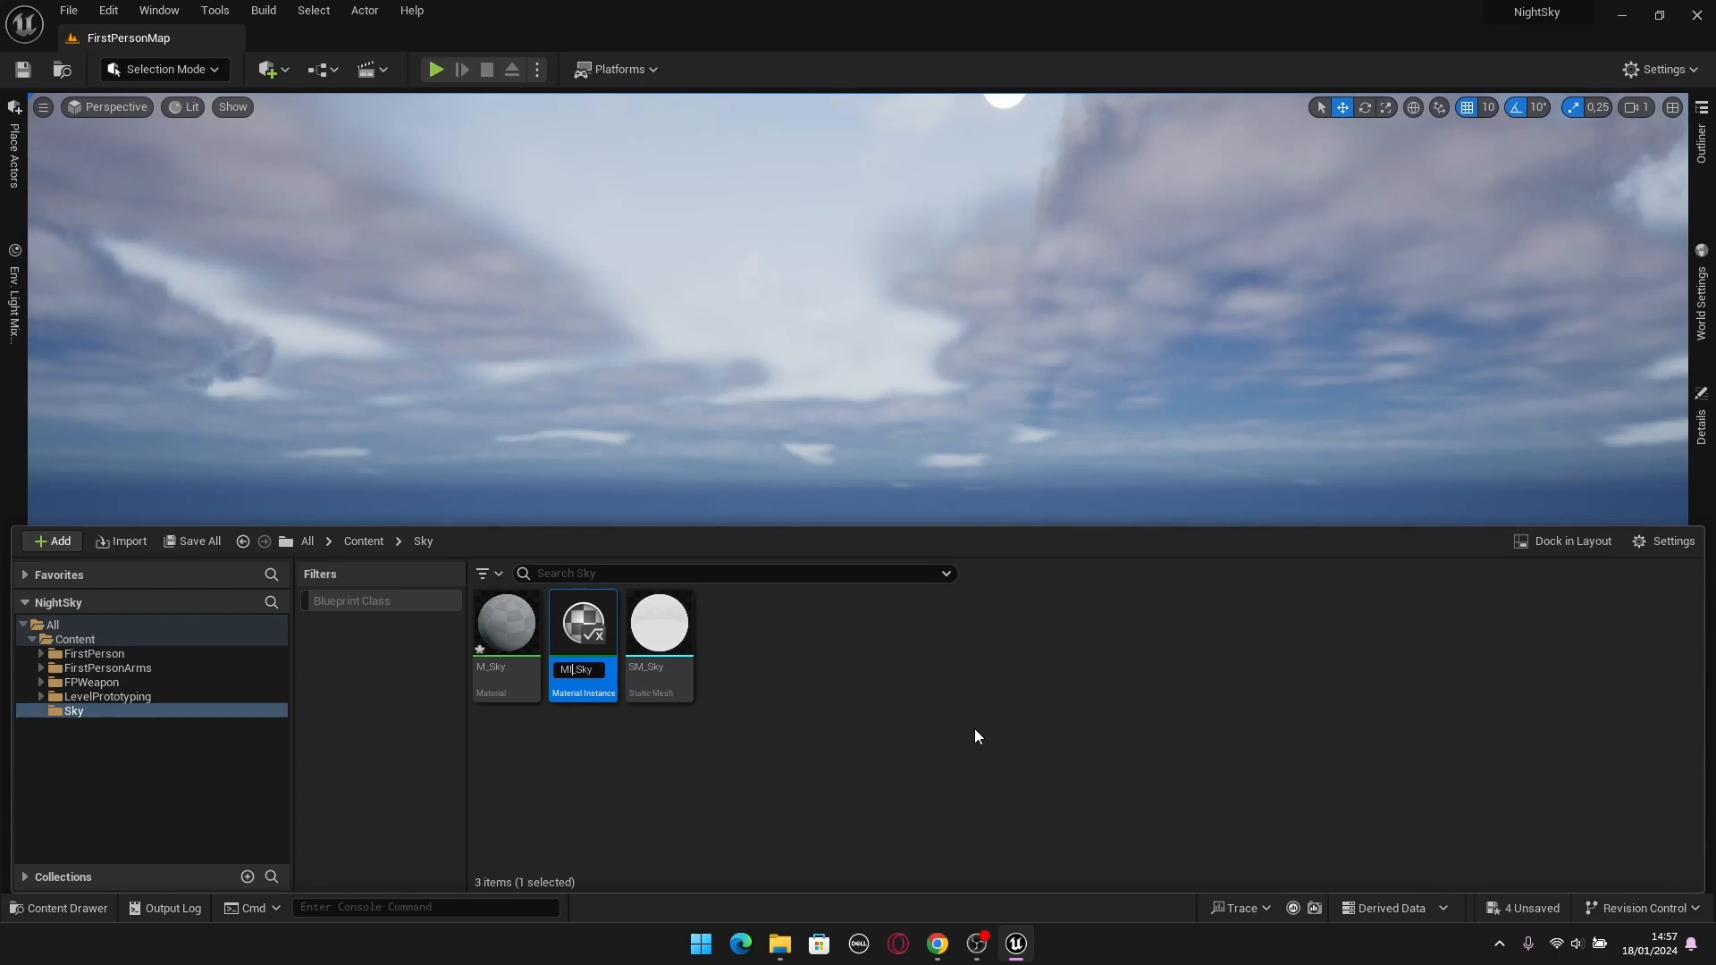
key("Return")
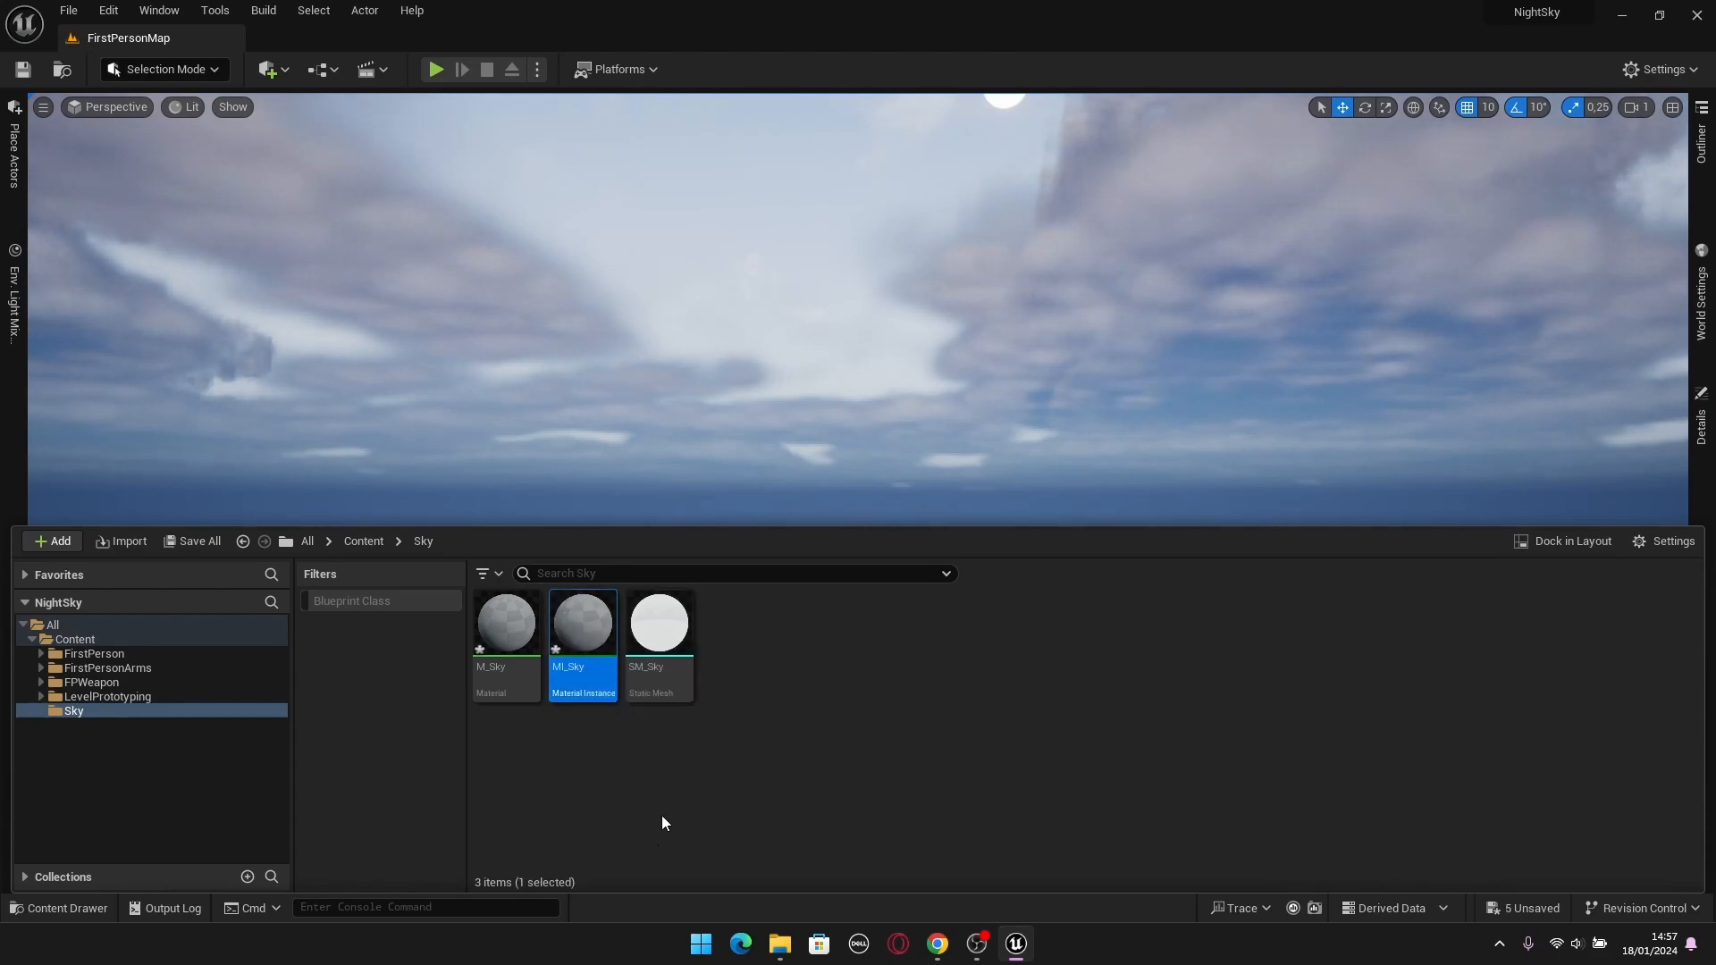
Assign the MI_Sky material instance to Element 0 of the SM_Sky actor in the level.
right_click_drag(789, 475, 789, 389)
left_click(739, 379)
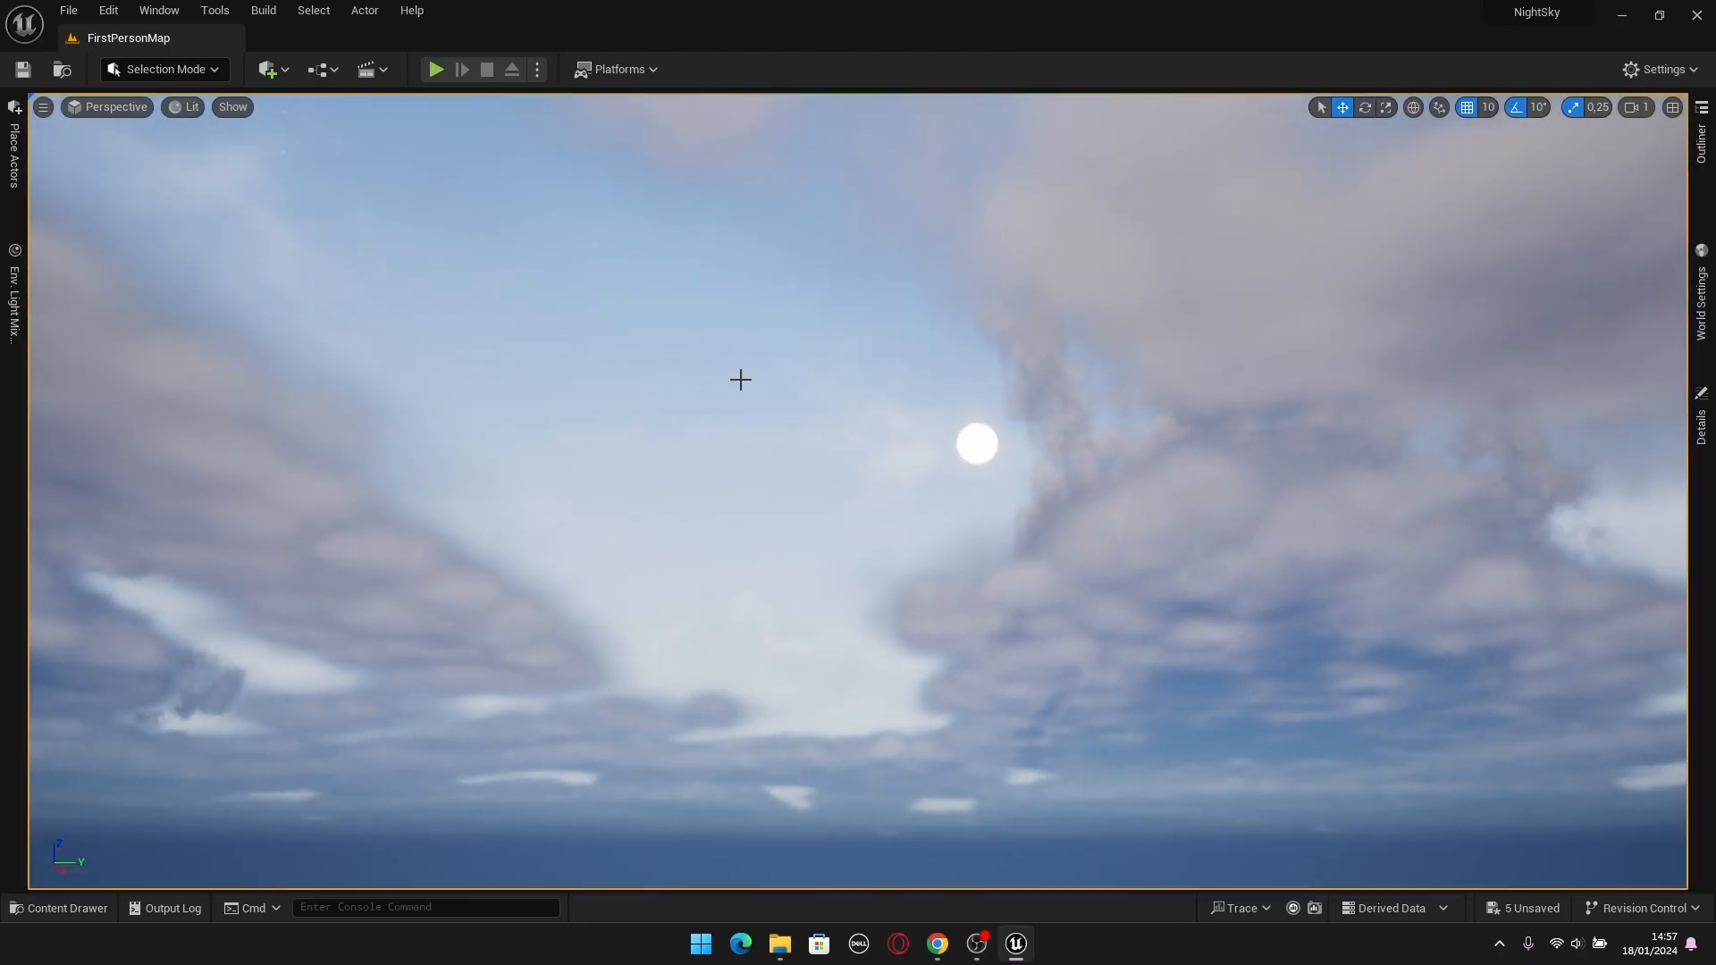
left_click(1704, 170)
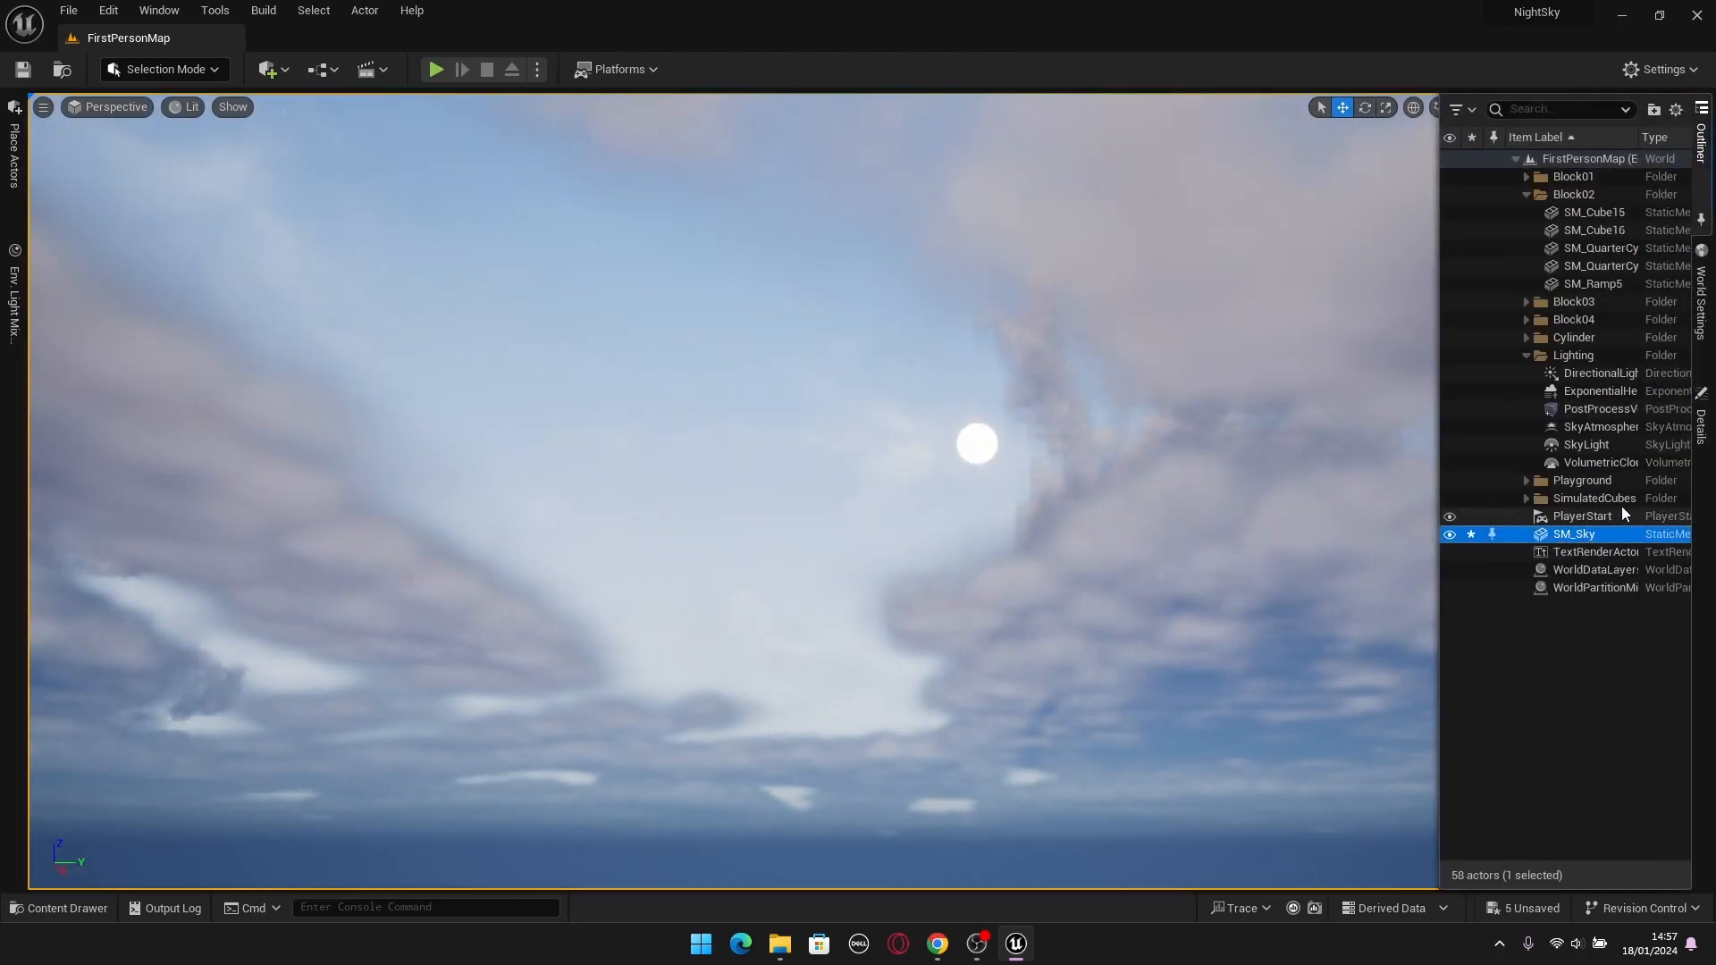
left_click(1701, 420)
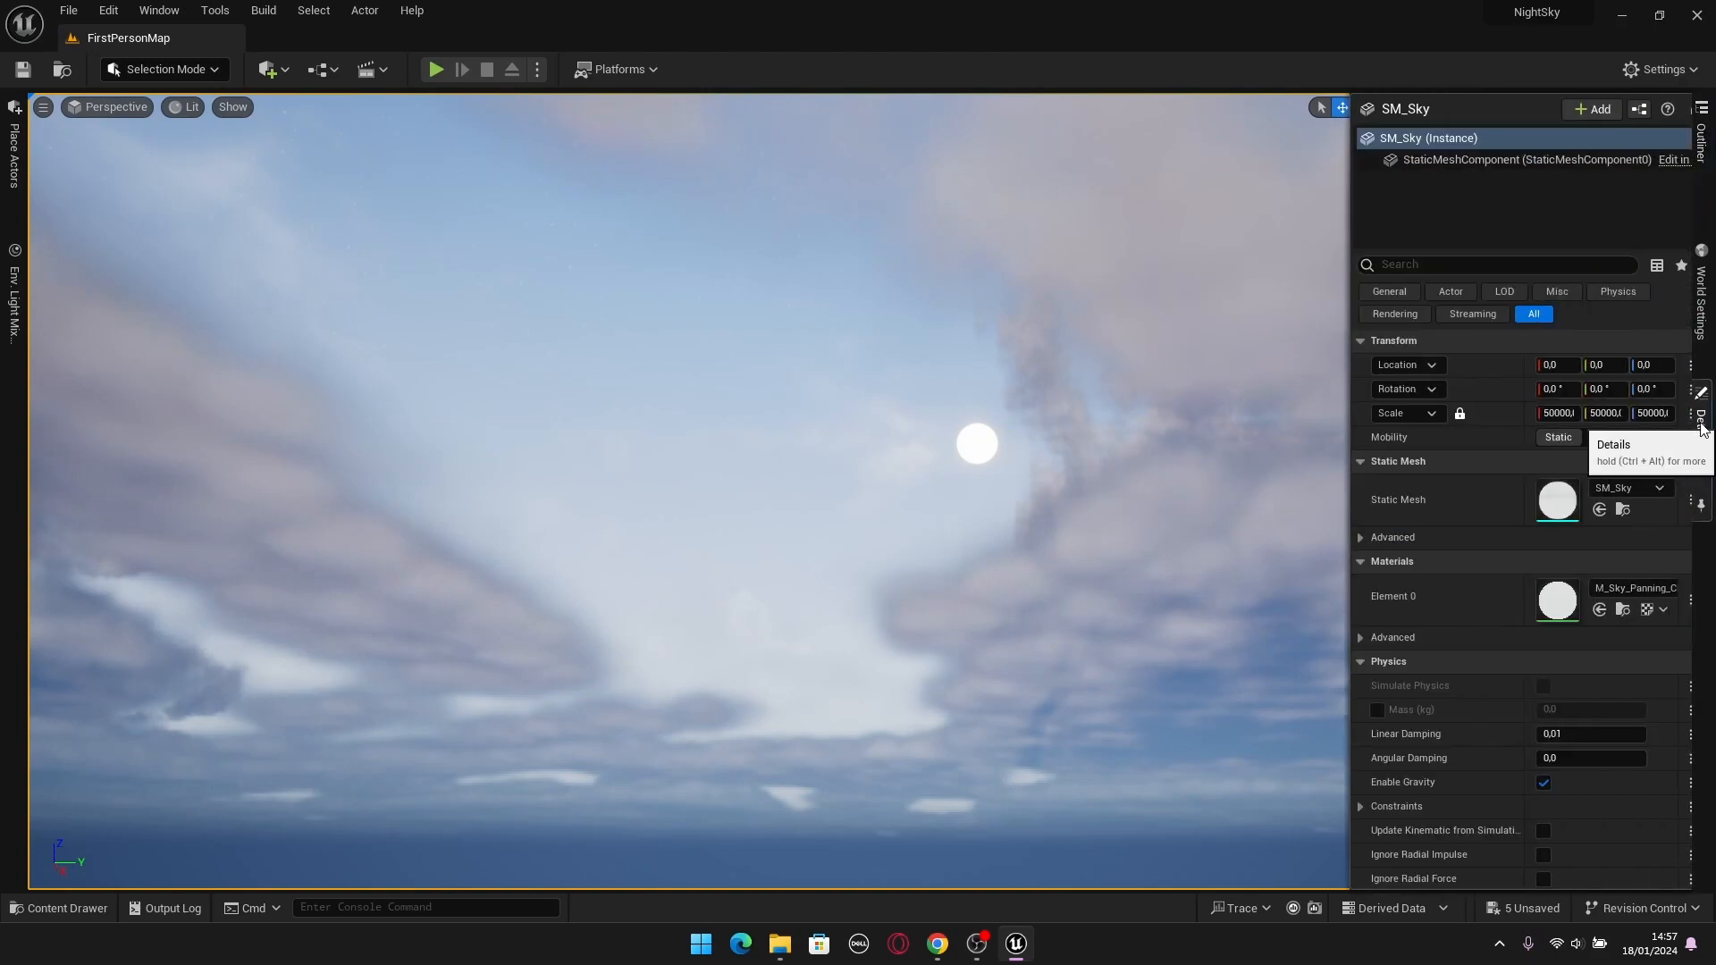
left_click(1609, 588)
type("M")
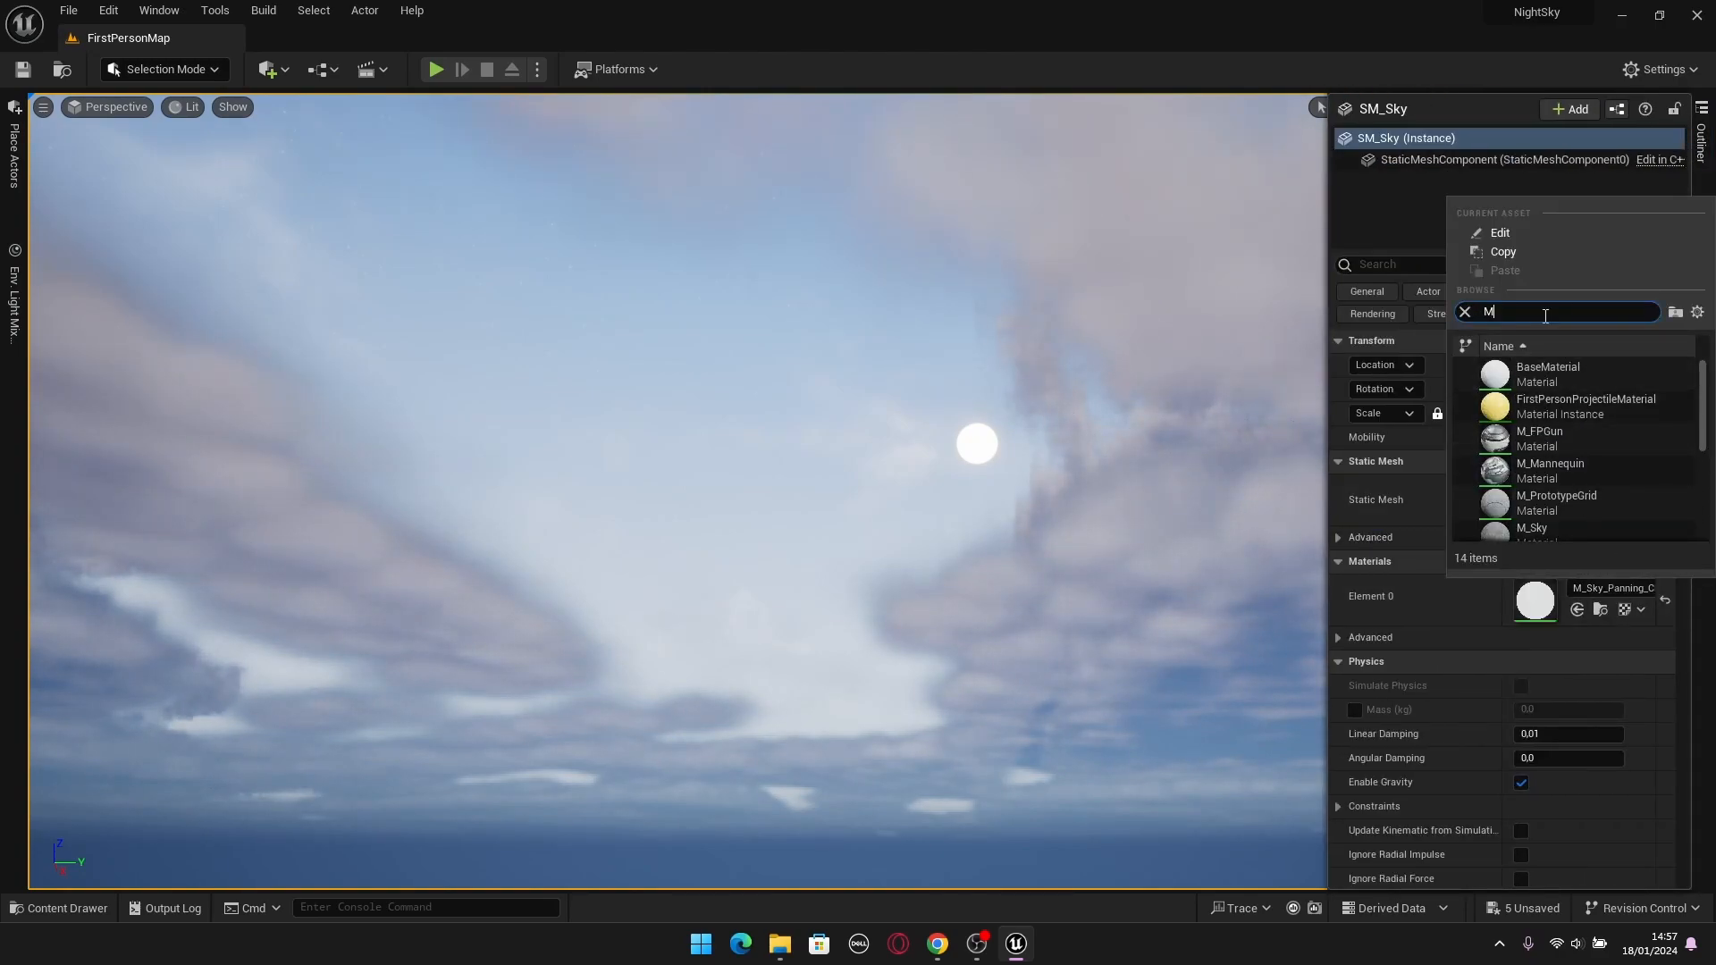
type("I")
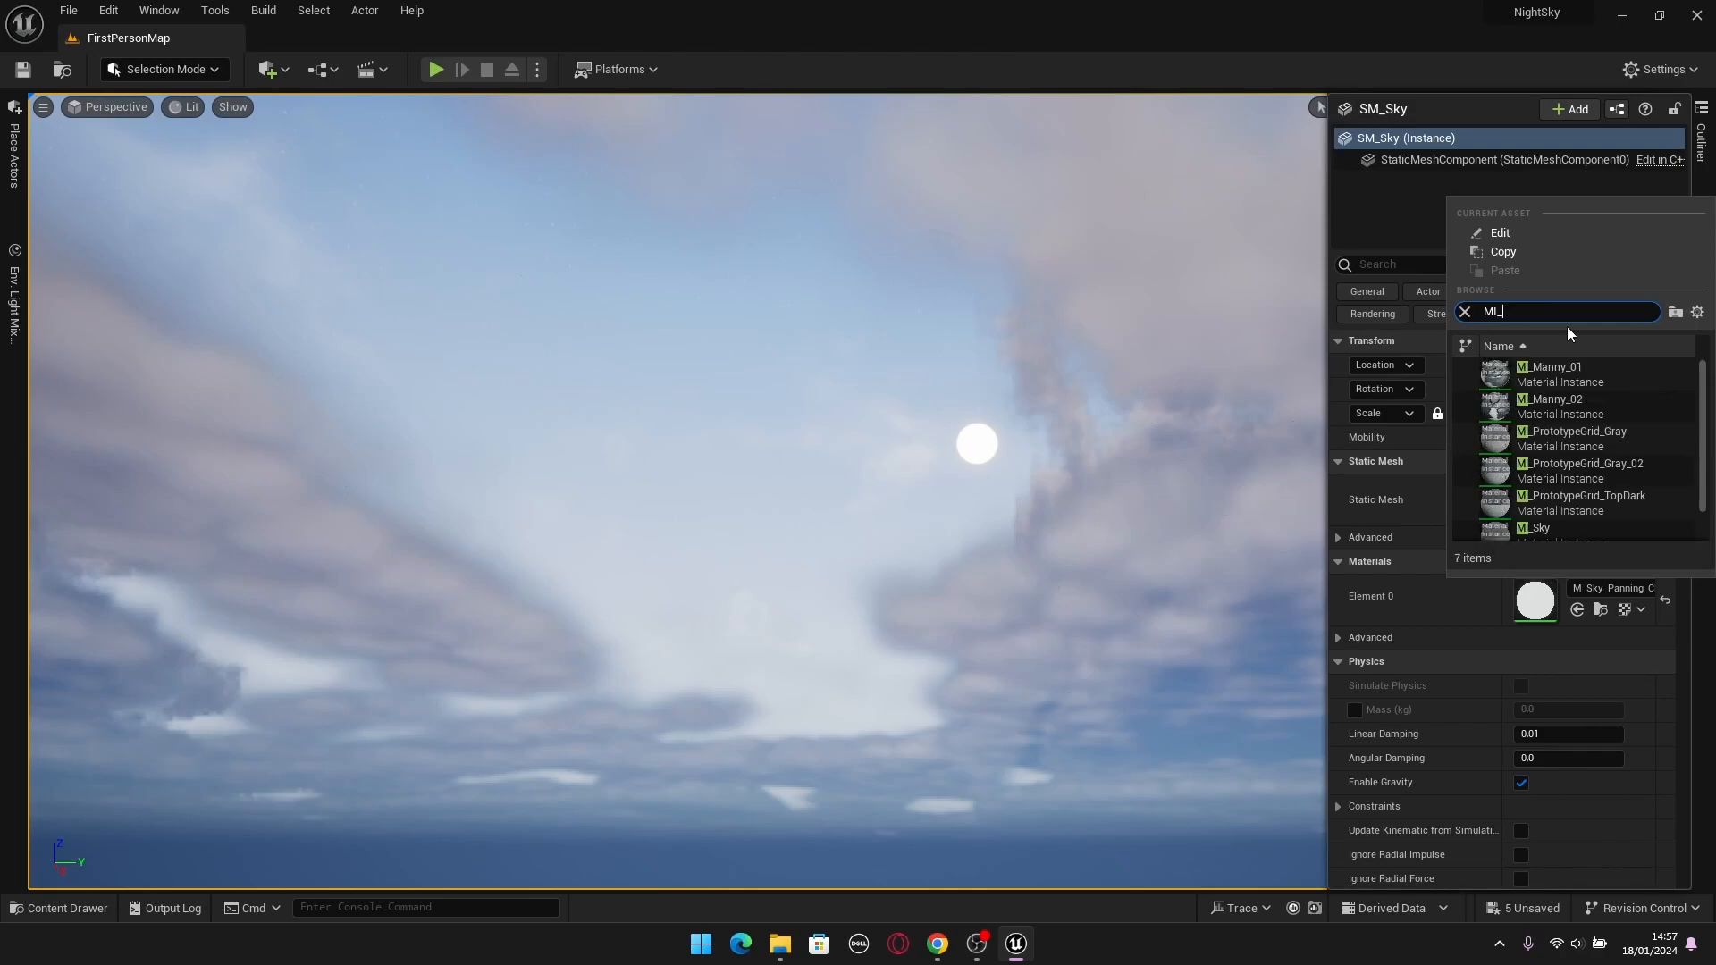
type("_S")
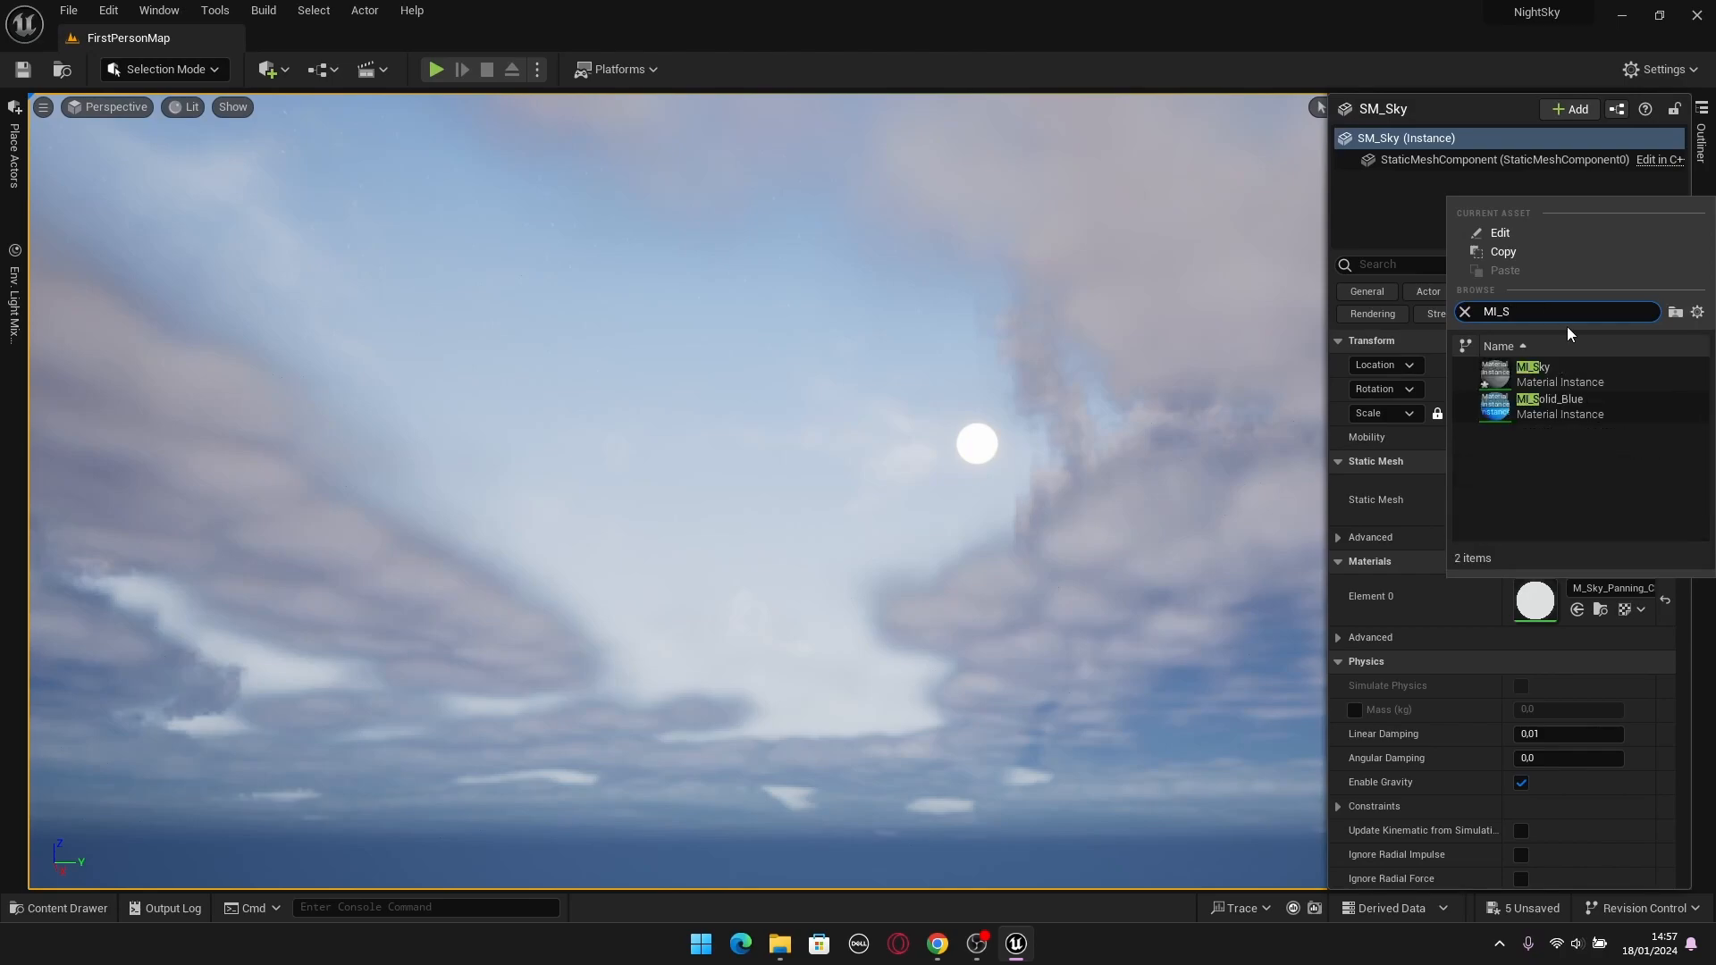
left_click(1543, 373)
right_click_drag(1084, 494, 823, 438)
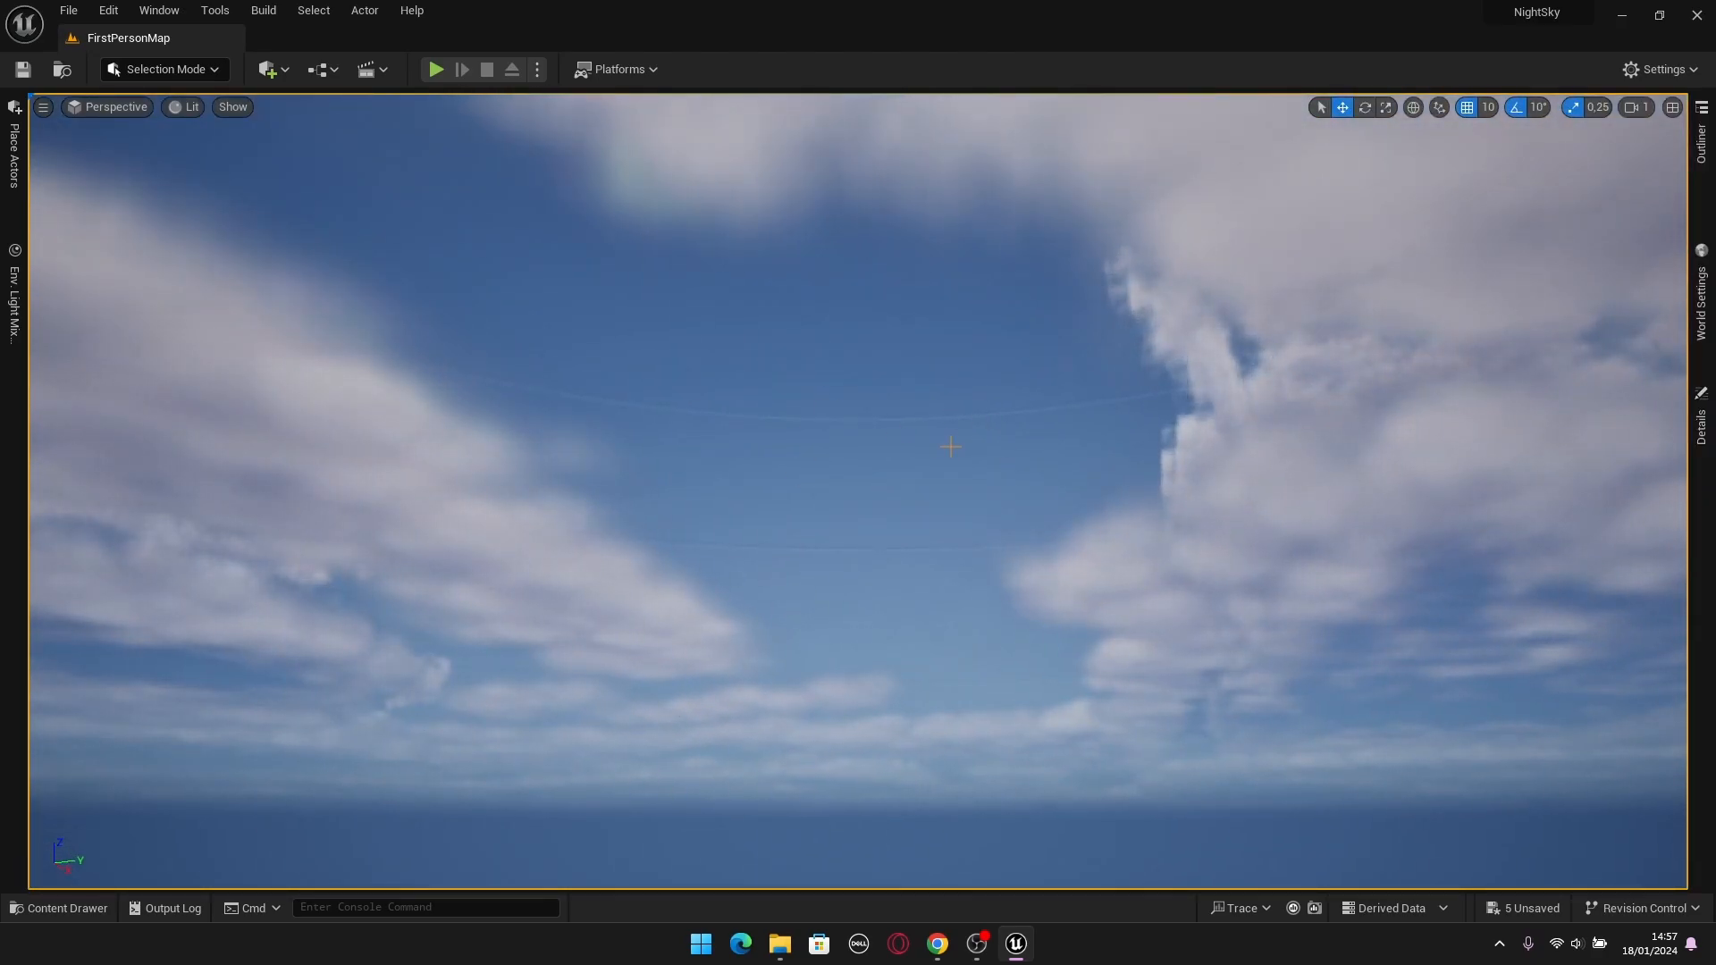
right_click_drag(950, 447, 950, 483)
Open the M_Sky material for editing and dock its editor beside the FirstPersonMap level.
key("ctrl+space")
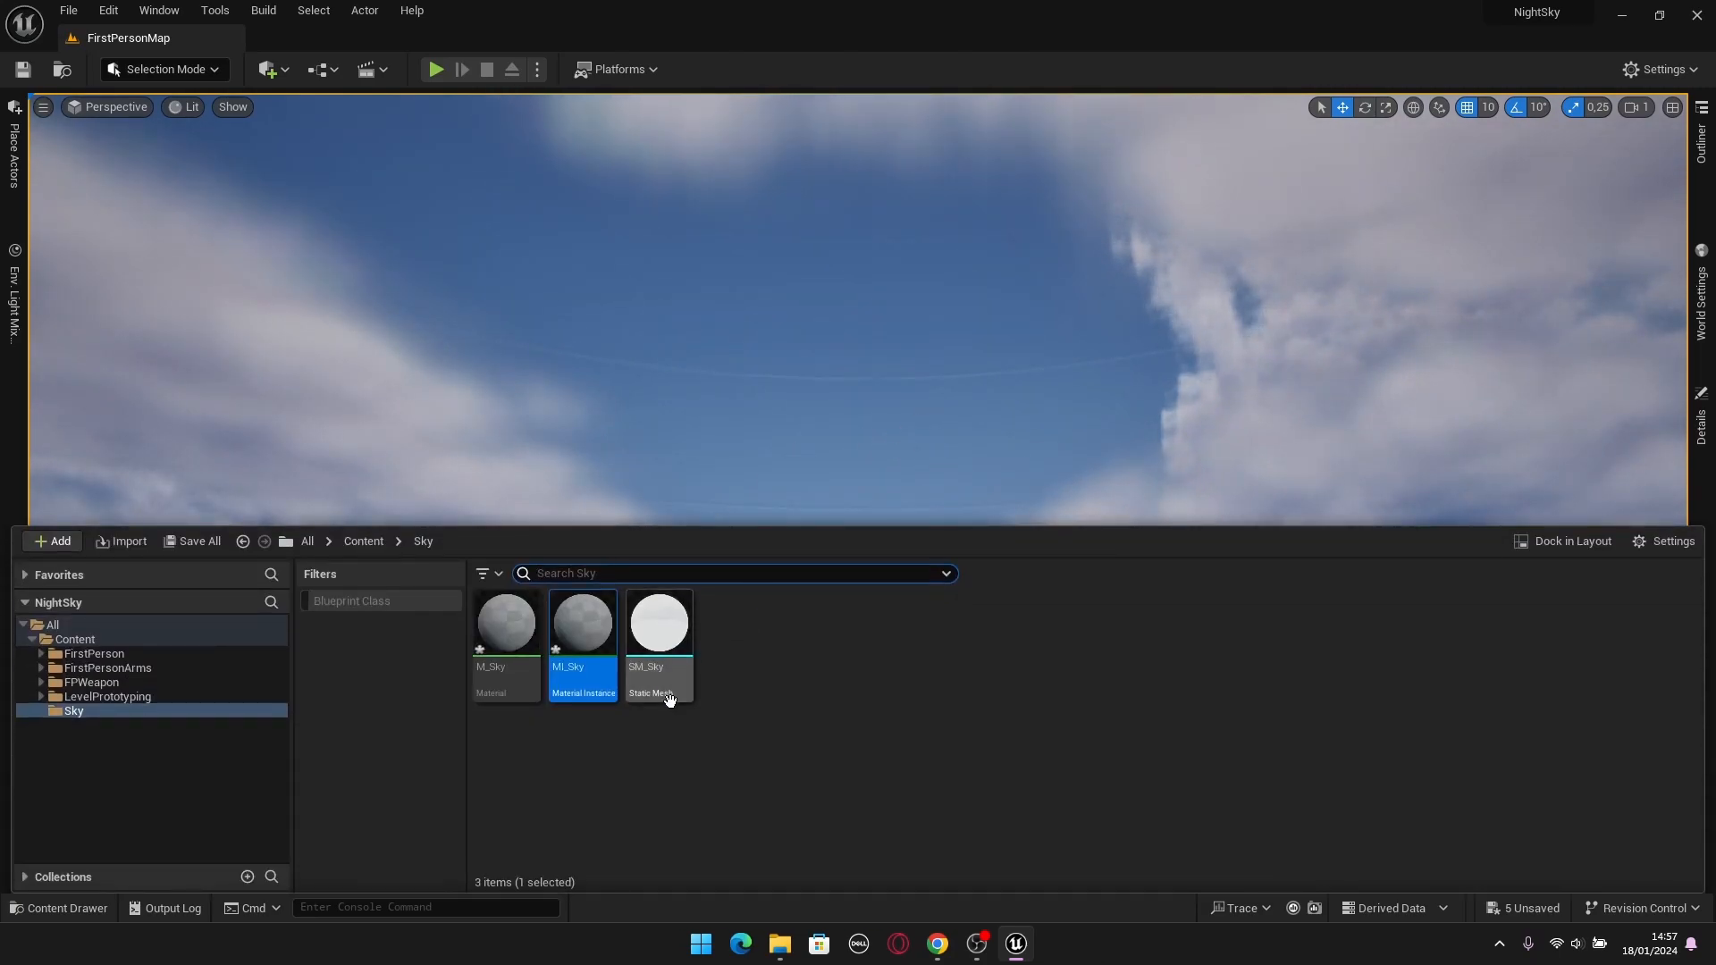
double_click(506, 626)
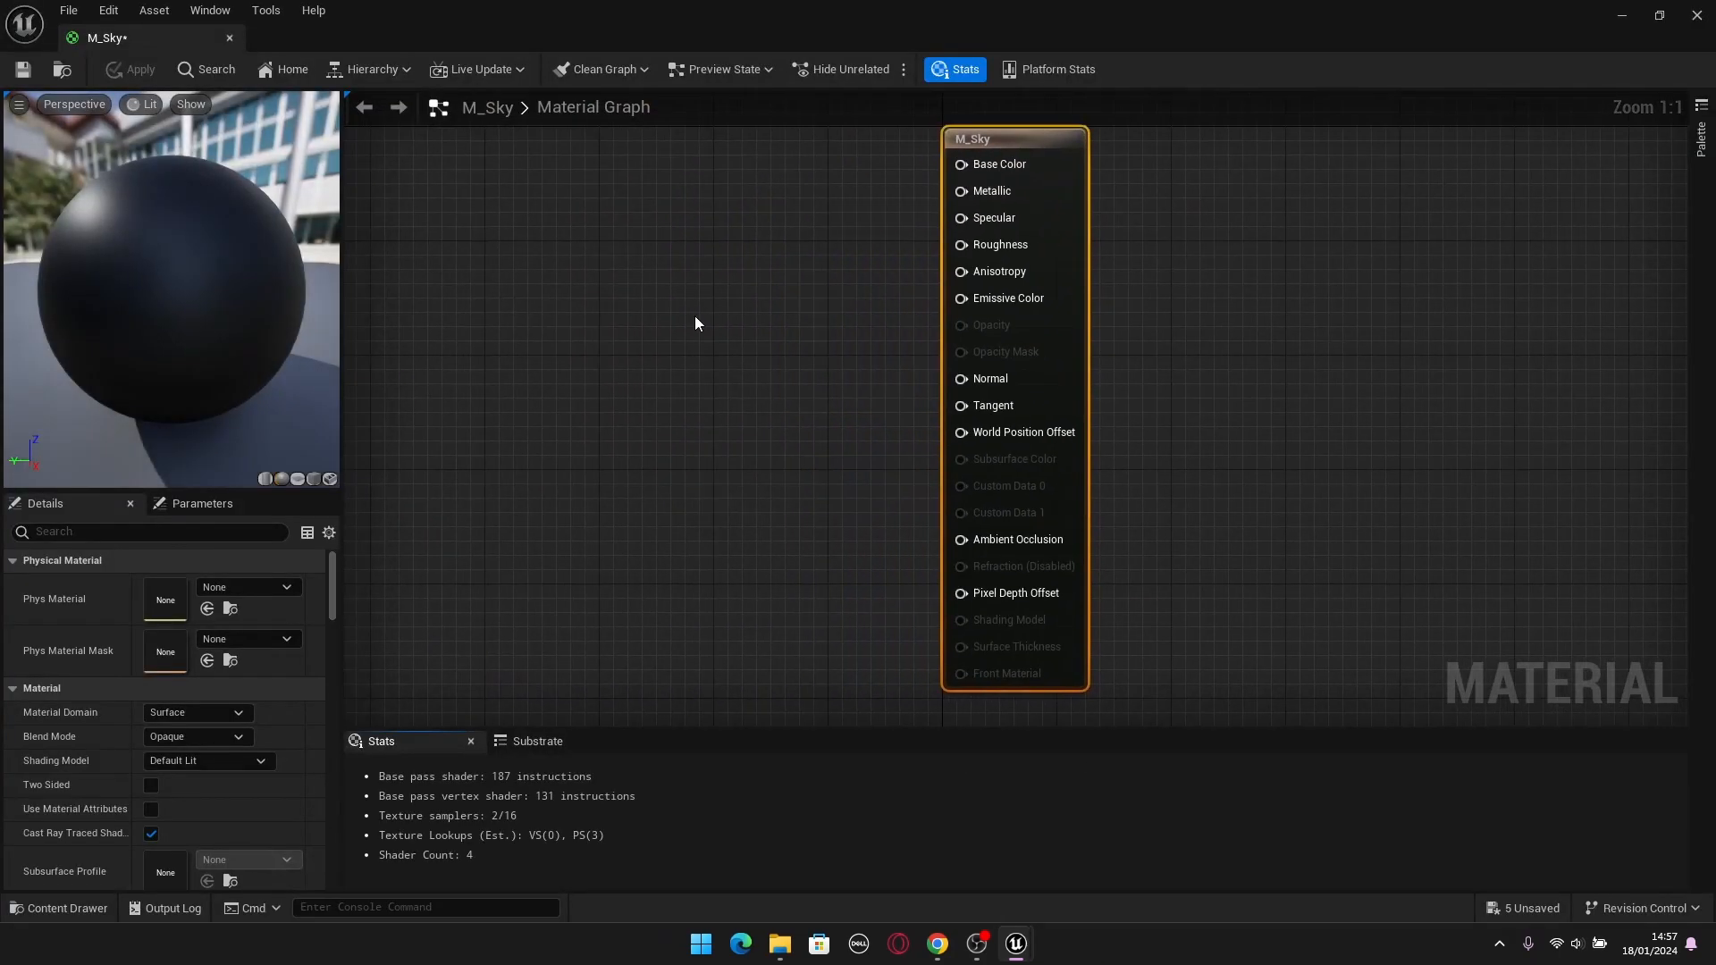
left_click_drag(163, 45, 324, 46)
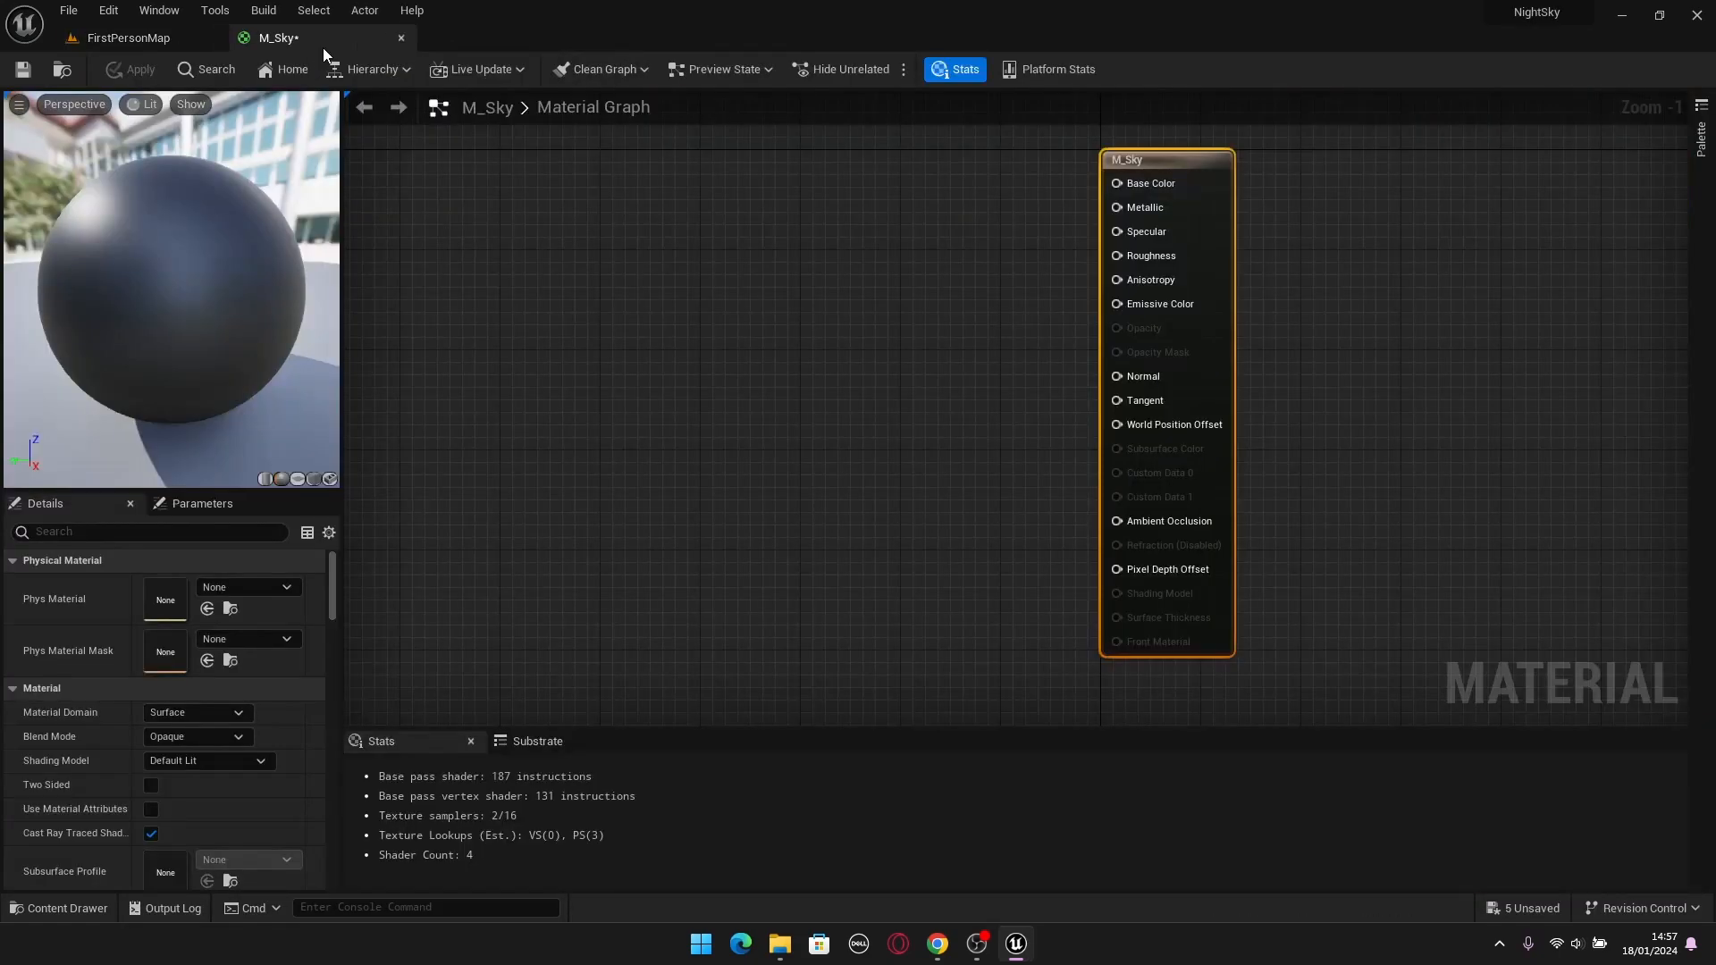
right_click_drag(755, 387, 849, 395)
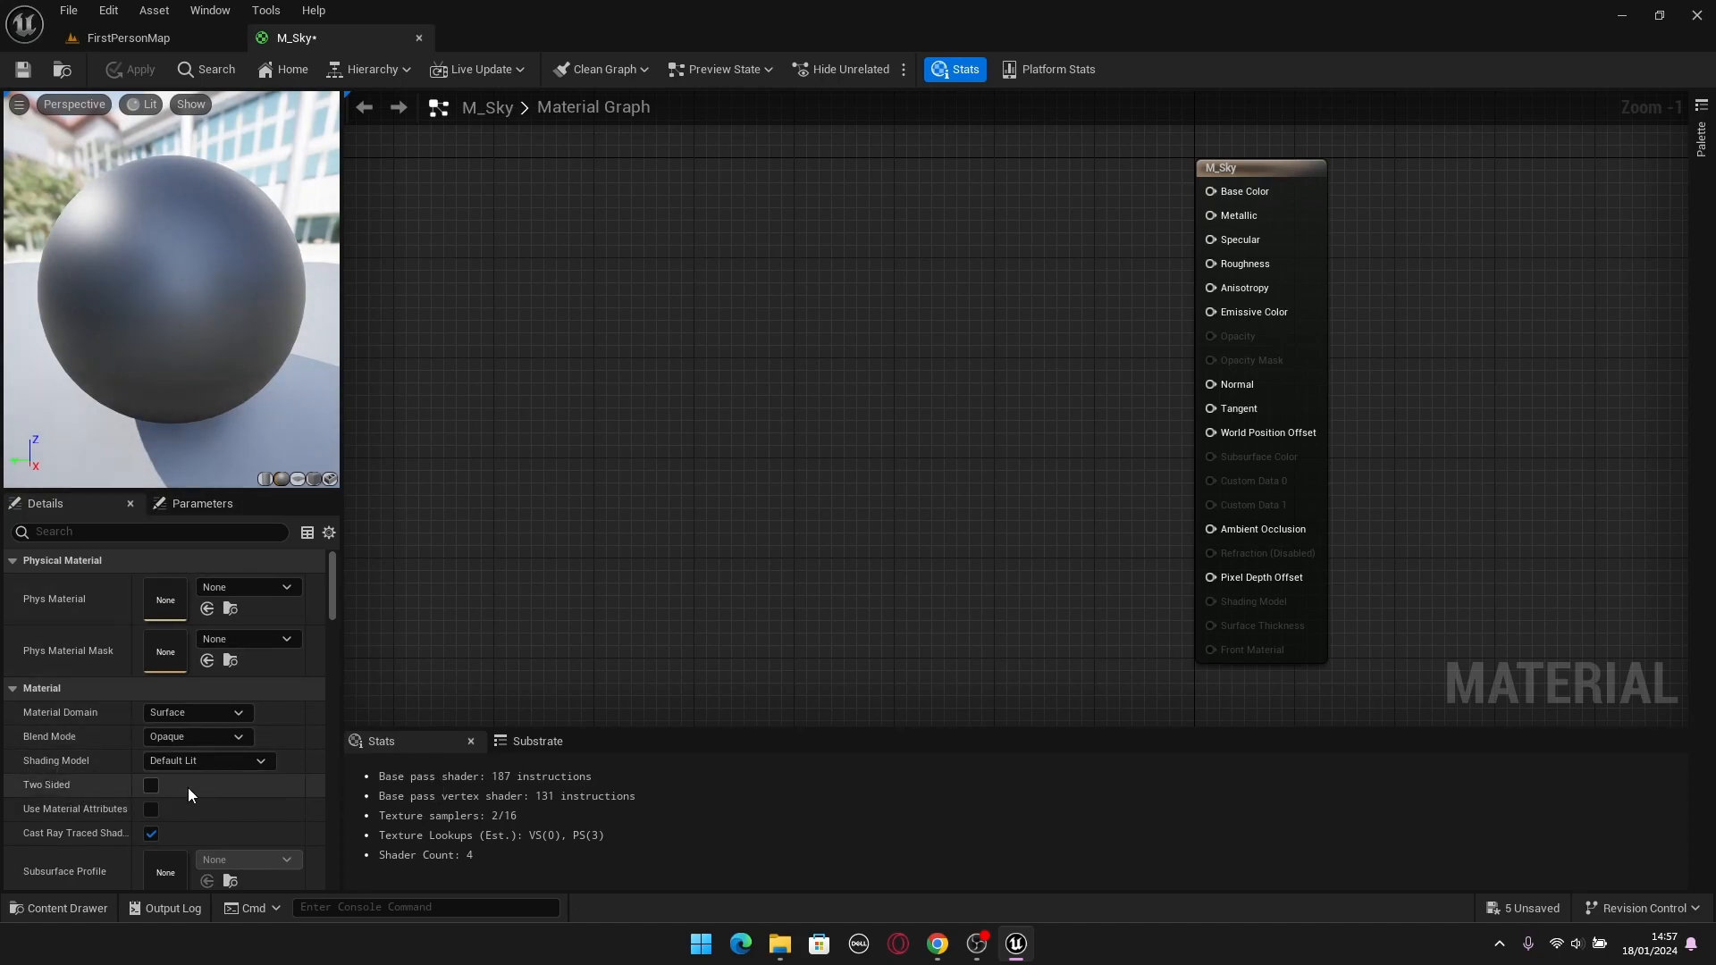
Set the shading model of the M_Sky material to Unlit.
left_click(173, 765)
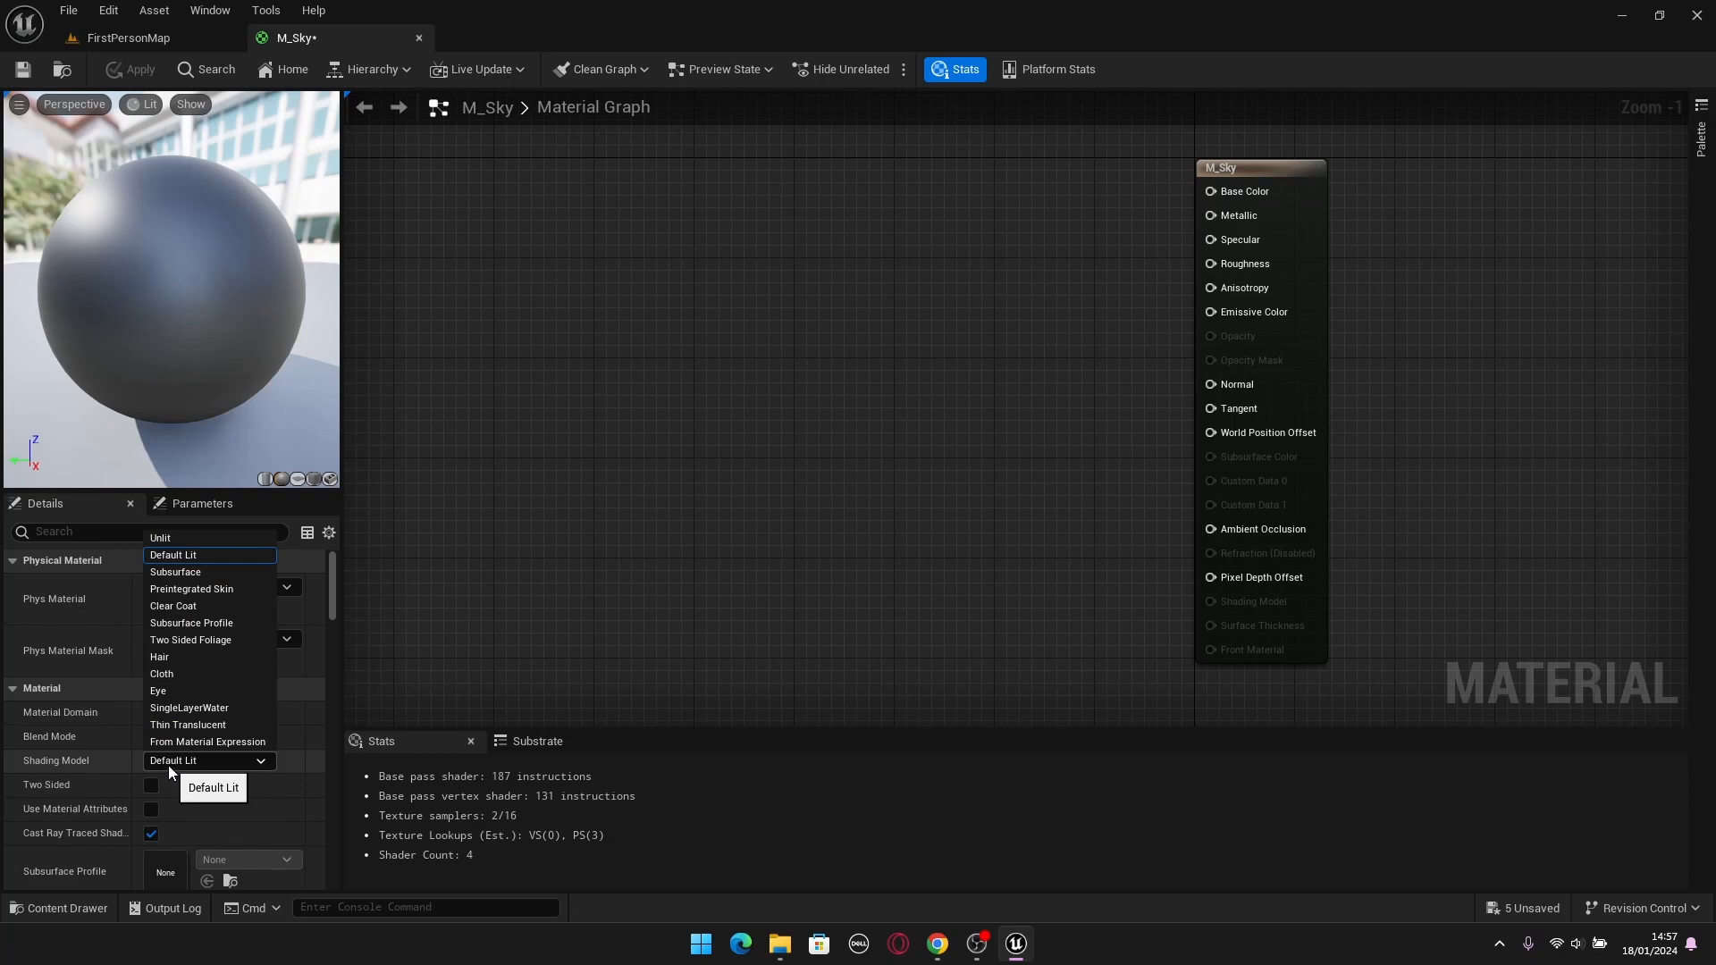
left_click(167, 538)
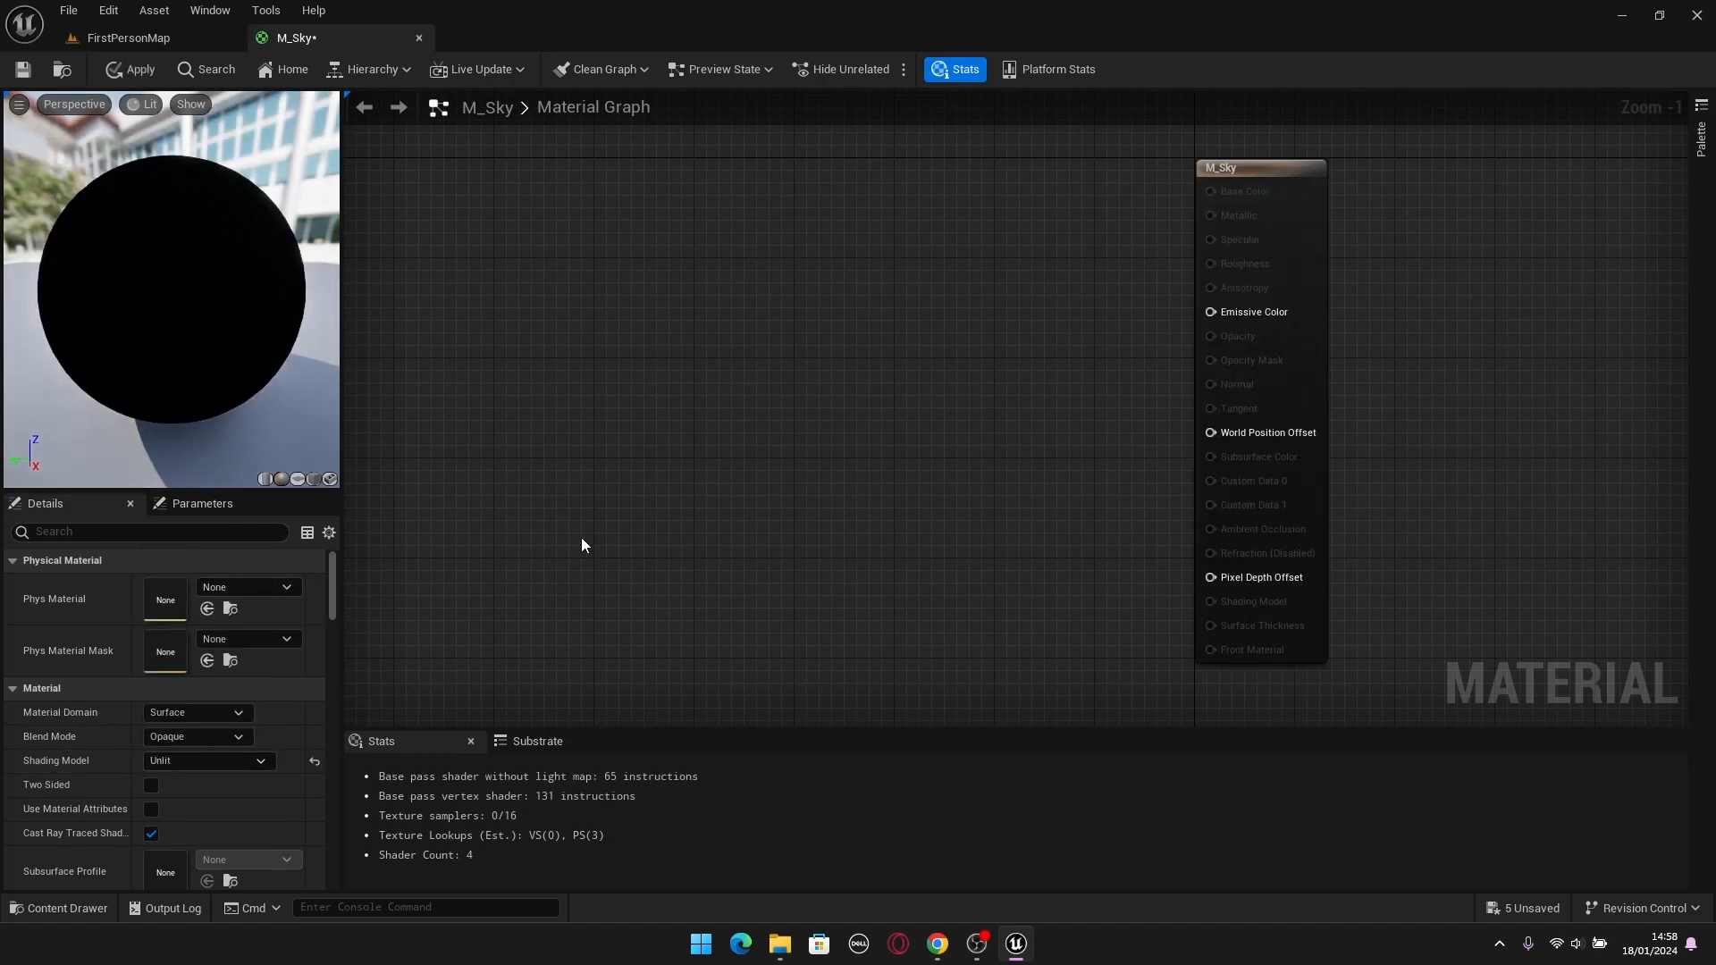
right_click_drag(657, 422, 721, 456)
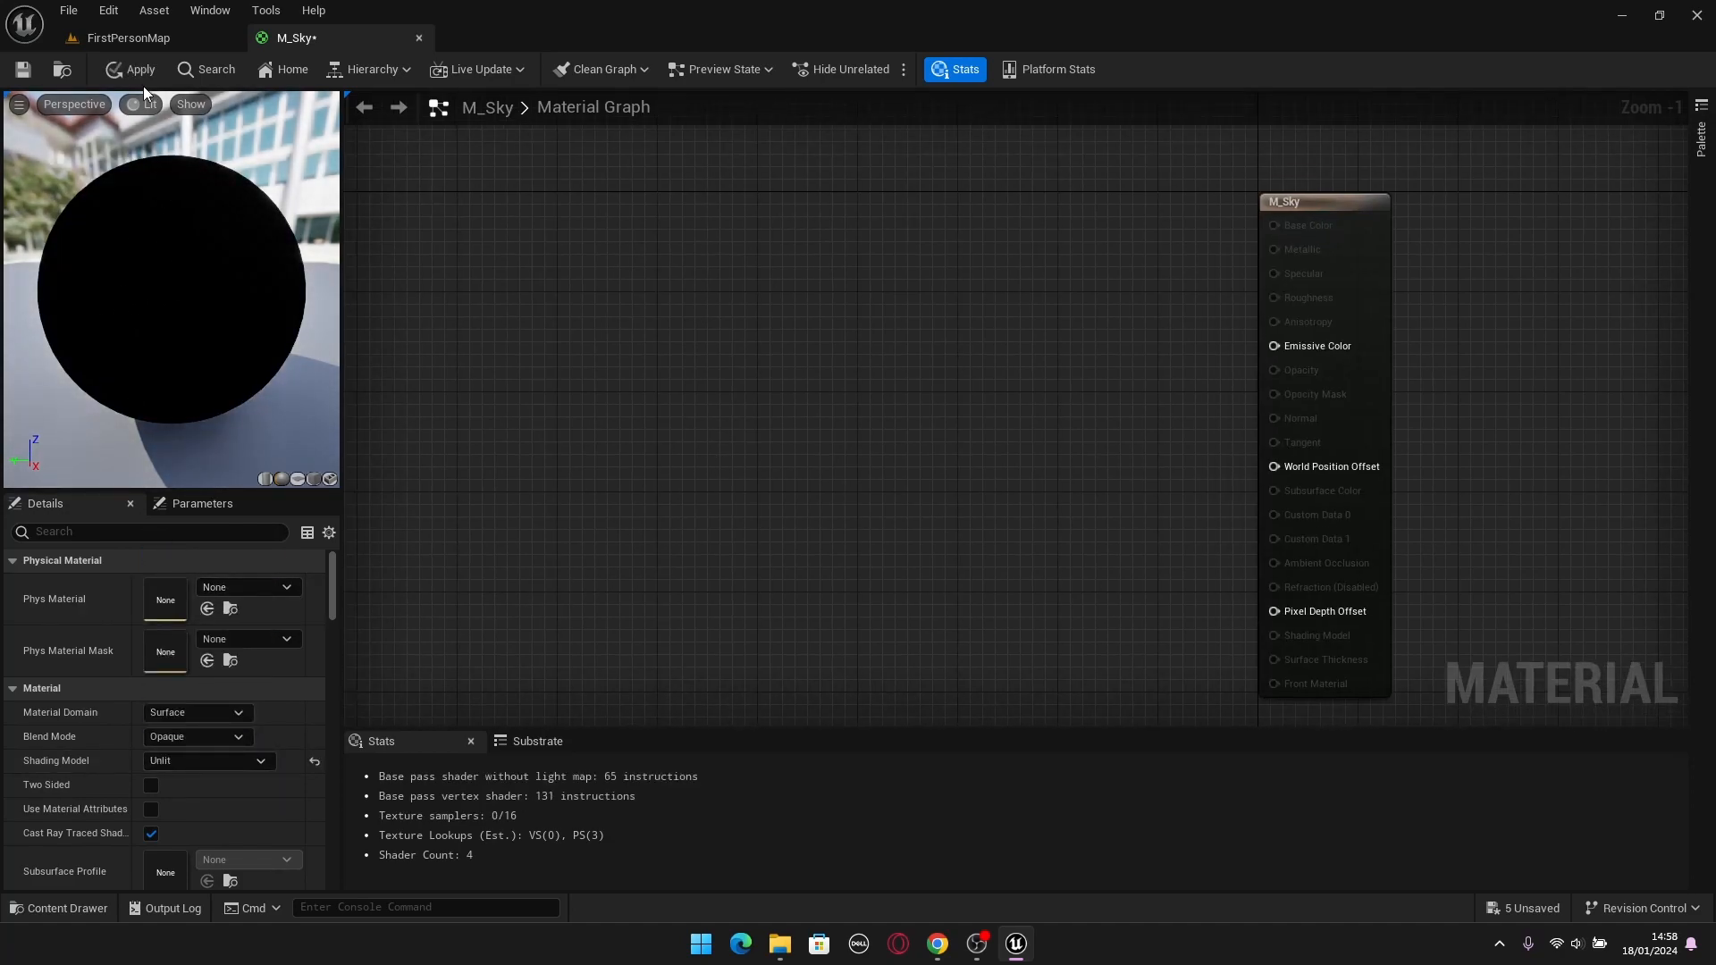
Apply the shading model change to the M_Sky material and check the sky in the FirstPersonMap level.
left_click(130, 66)
right_click_drag(1295, 462, 1108, 501)
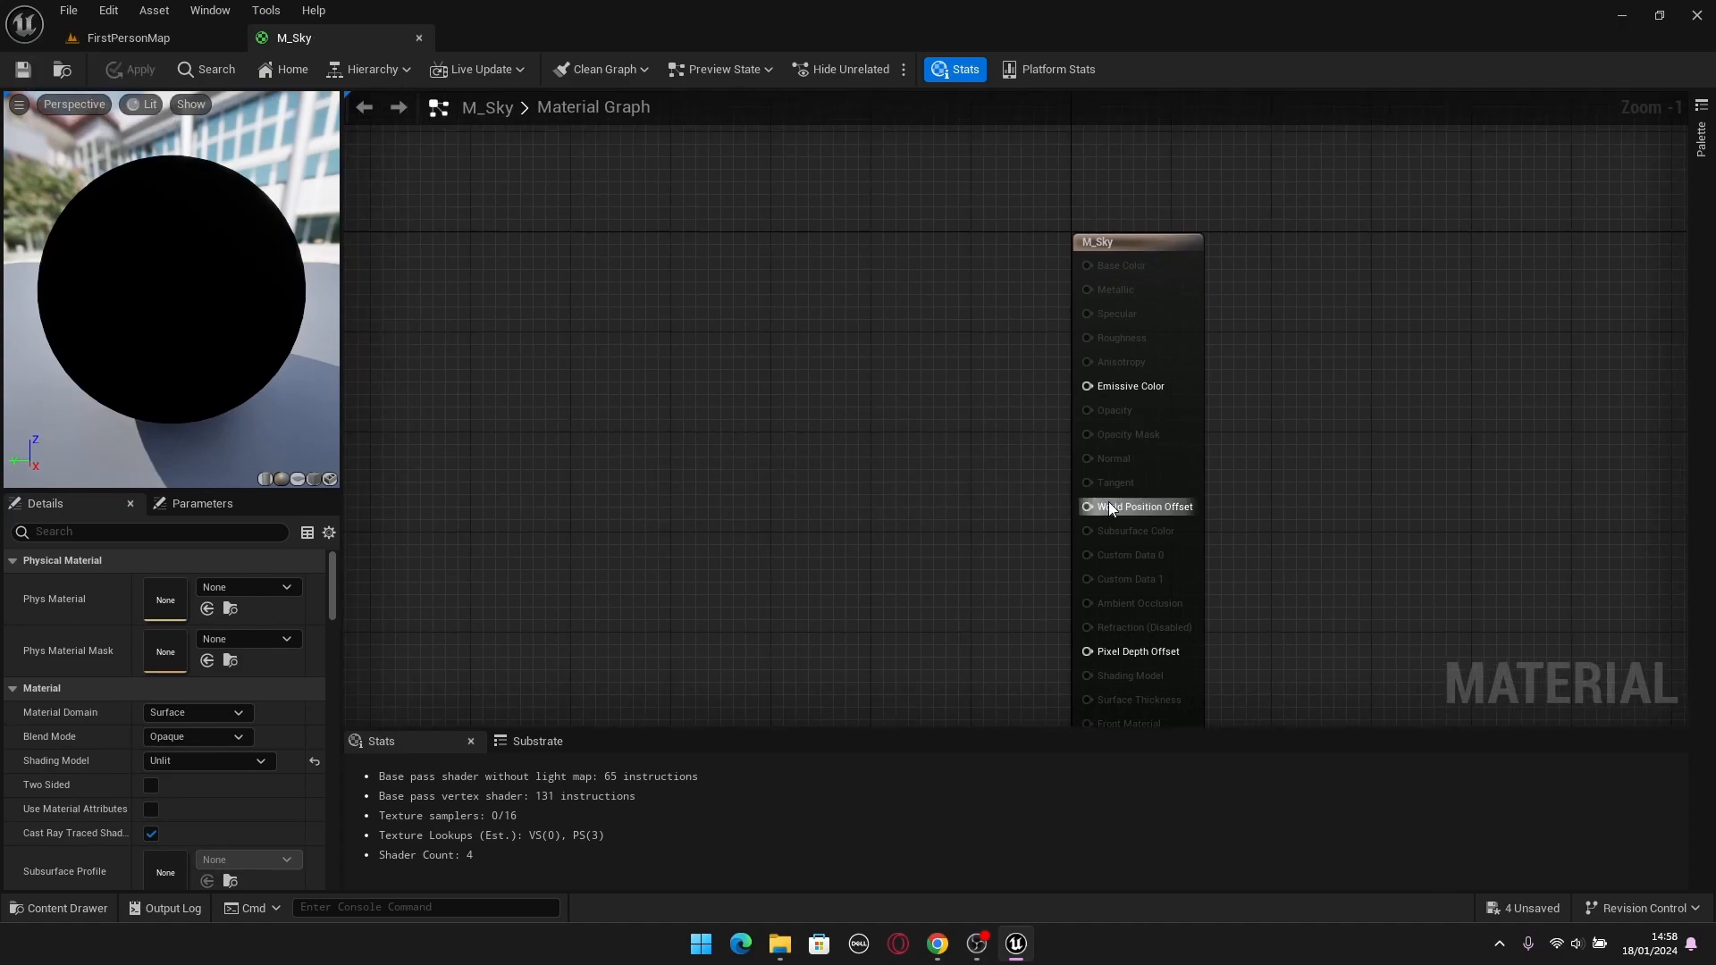
scroll(1008, 491, "up", 1)
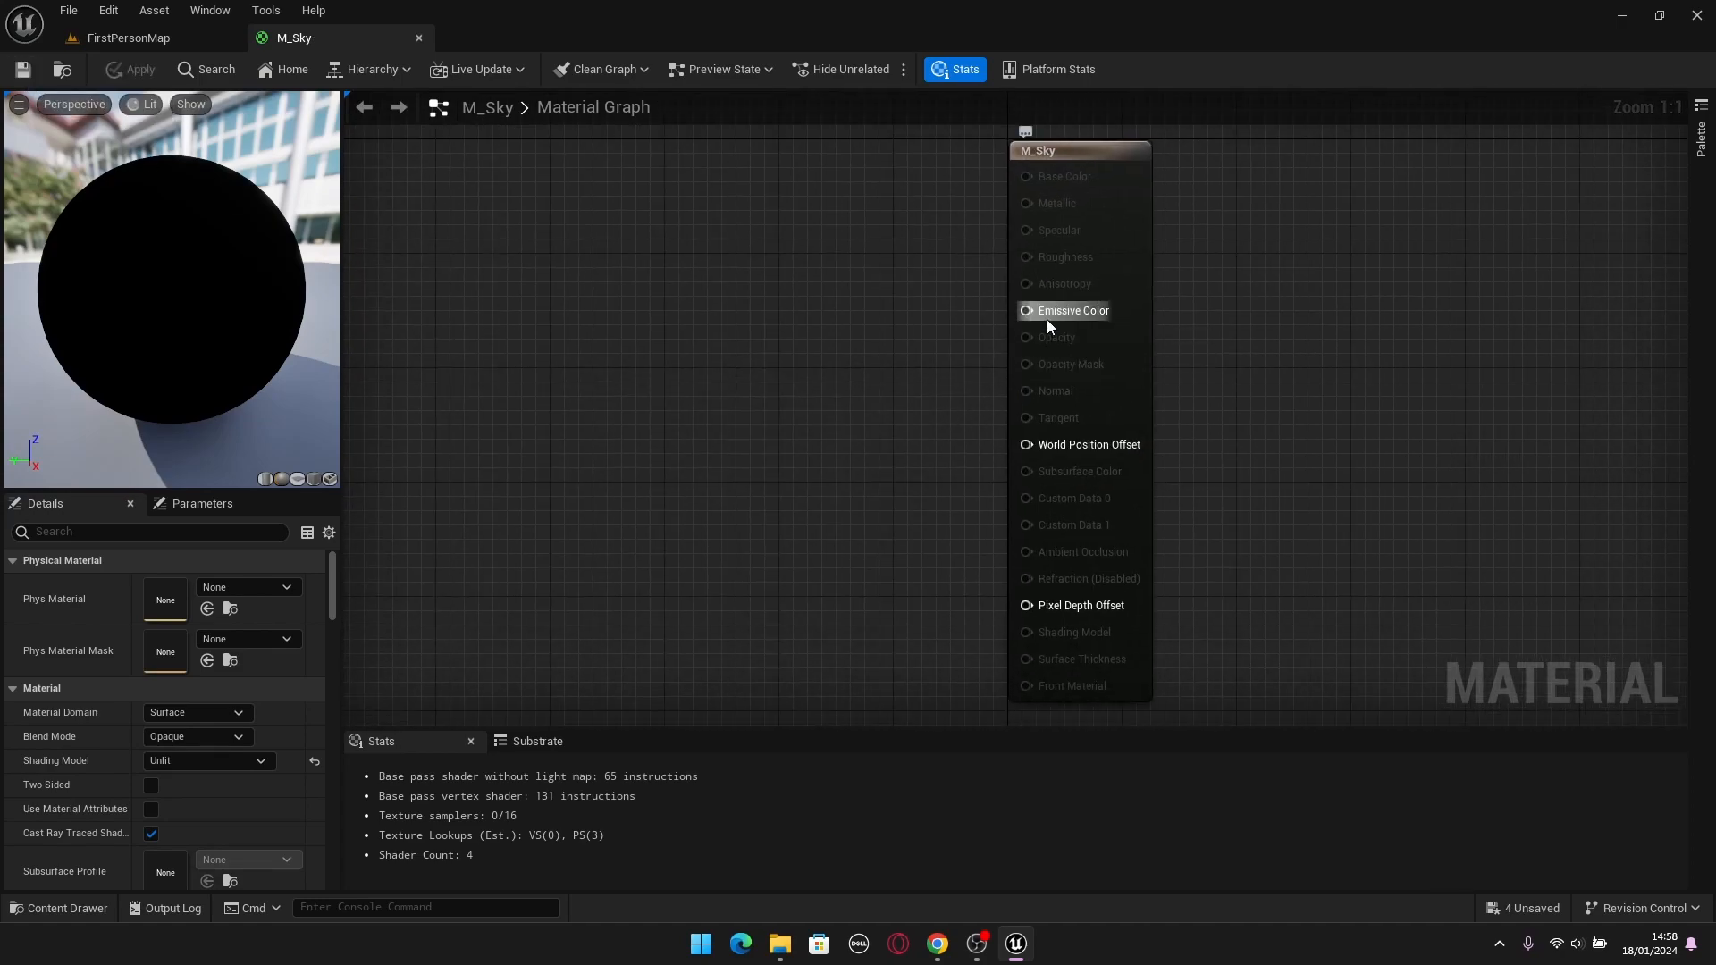
right_click_drag(879, 401, 1106, 400)
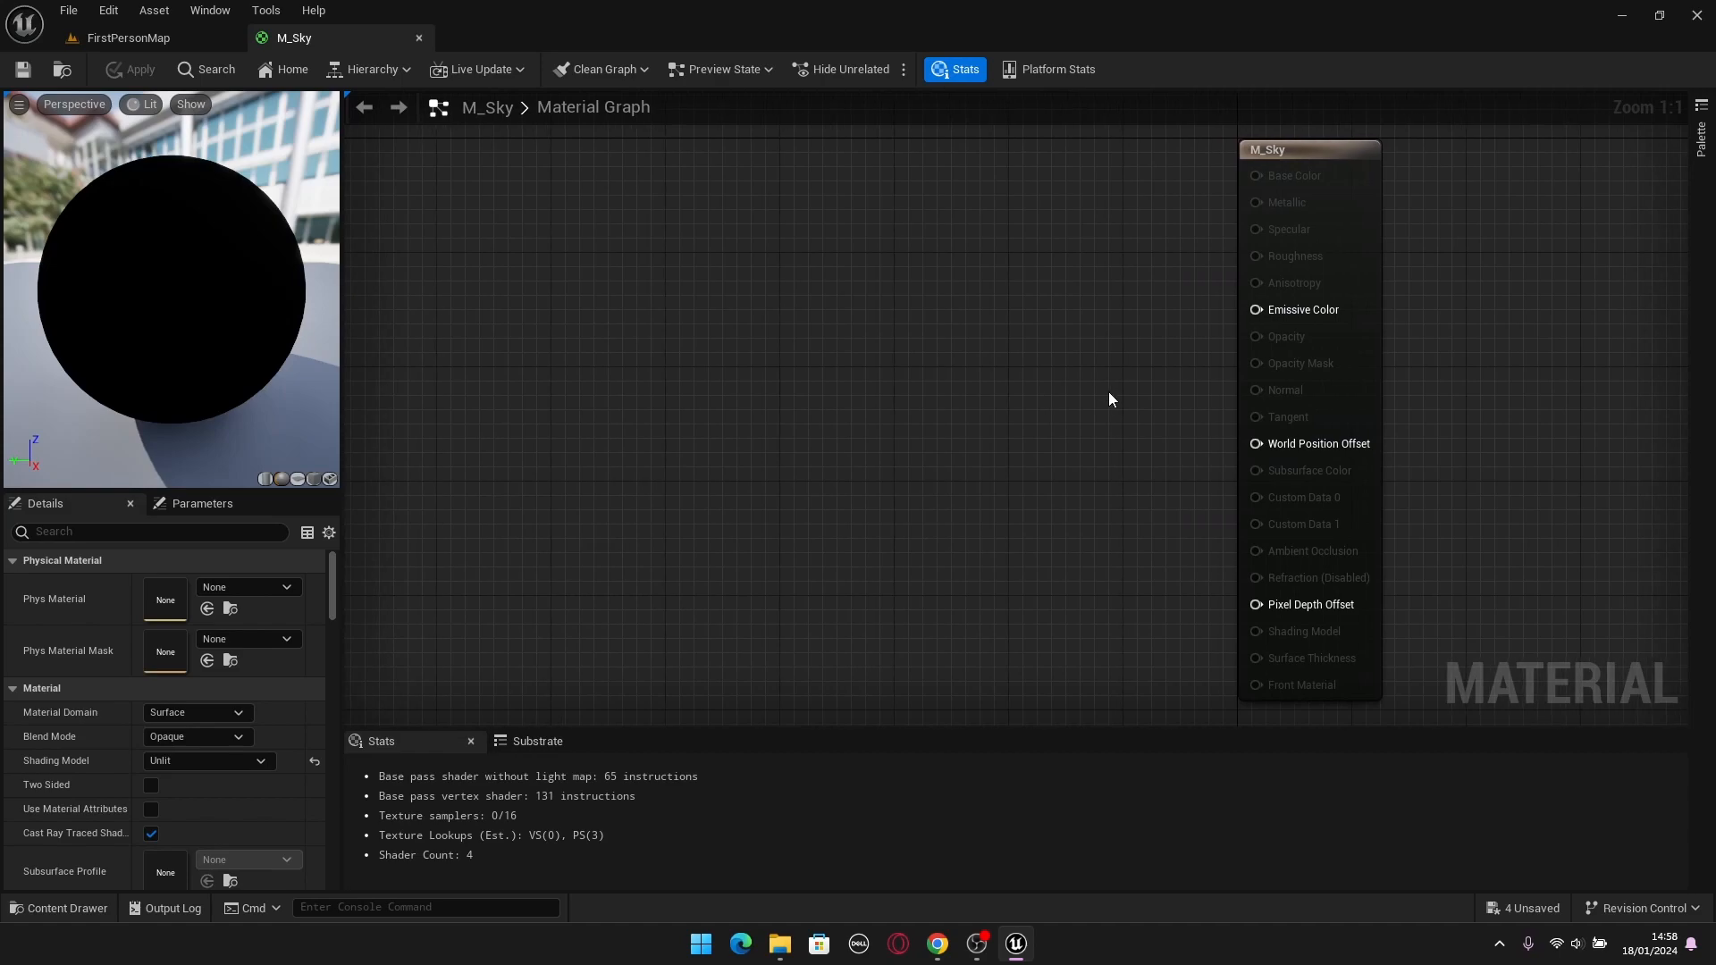
left_click(179, 43)
right_click_drag(804, 492, 669, 568)
right_click_drag(858, 518, 849, 576)
left_click(306, 46)
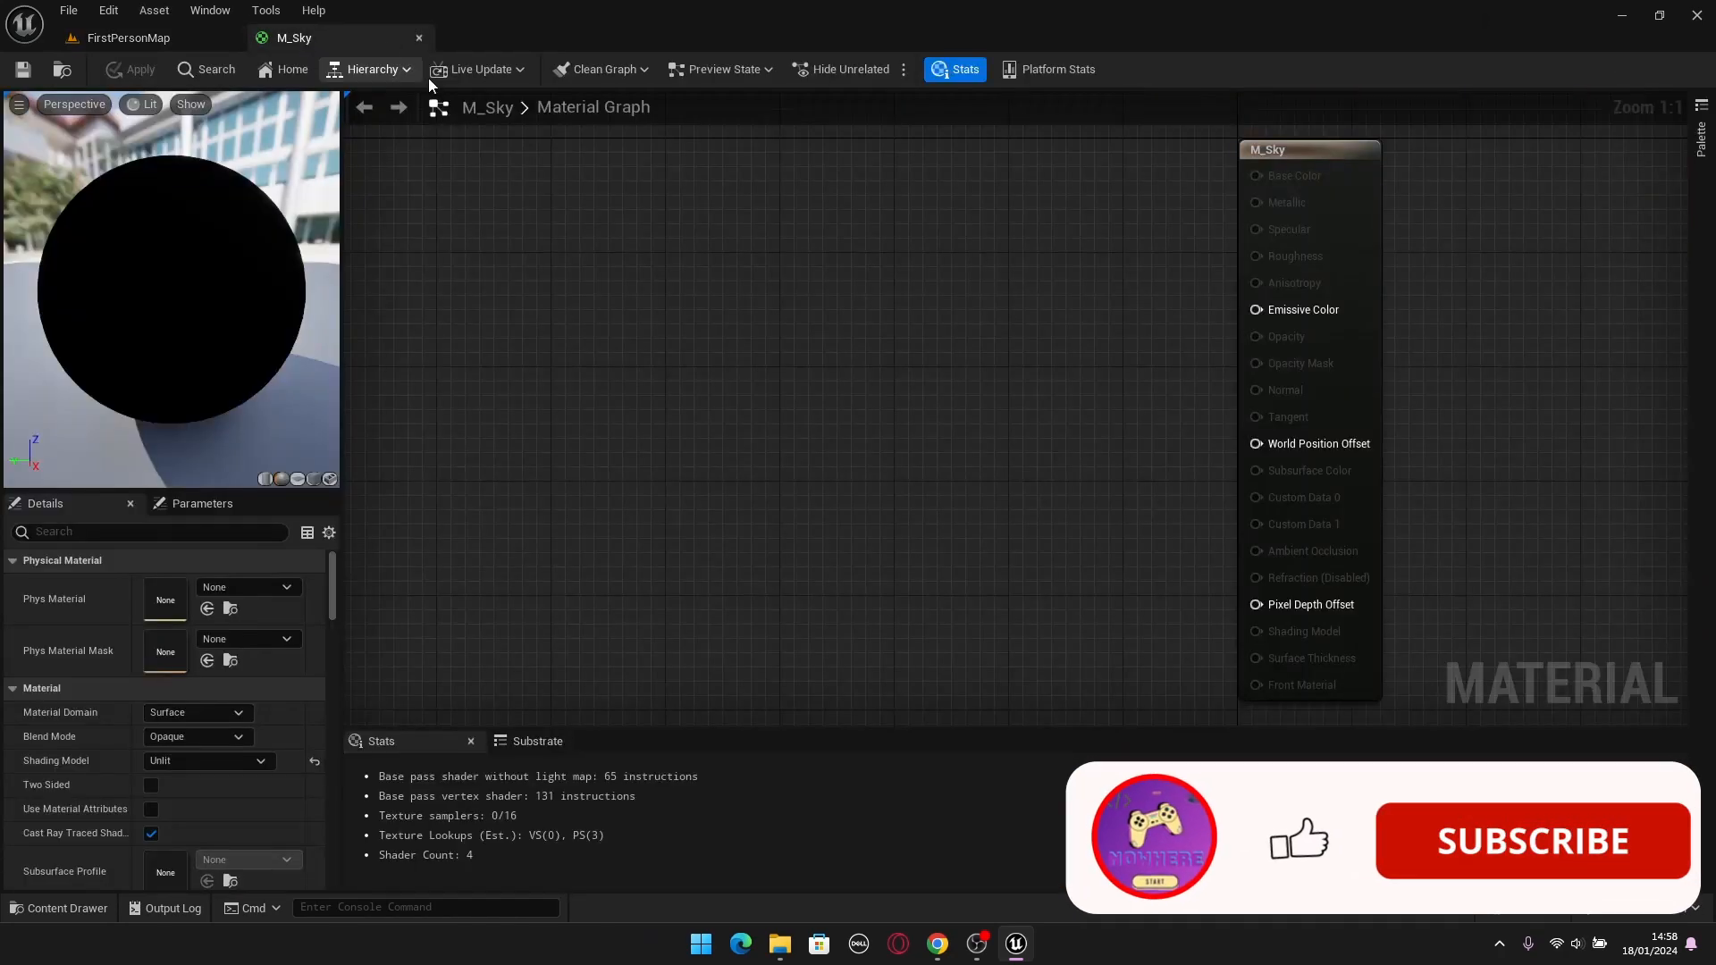
Add a SkyAtmosphereViewLuminance node feeding the Emissive Color input of M_Sky and apply the material.
right_click(930, 361)
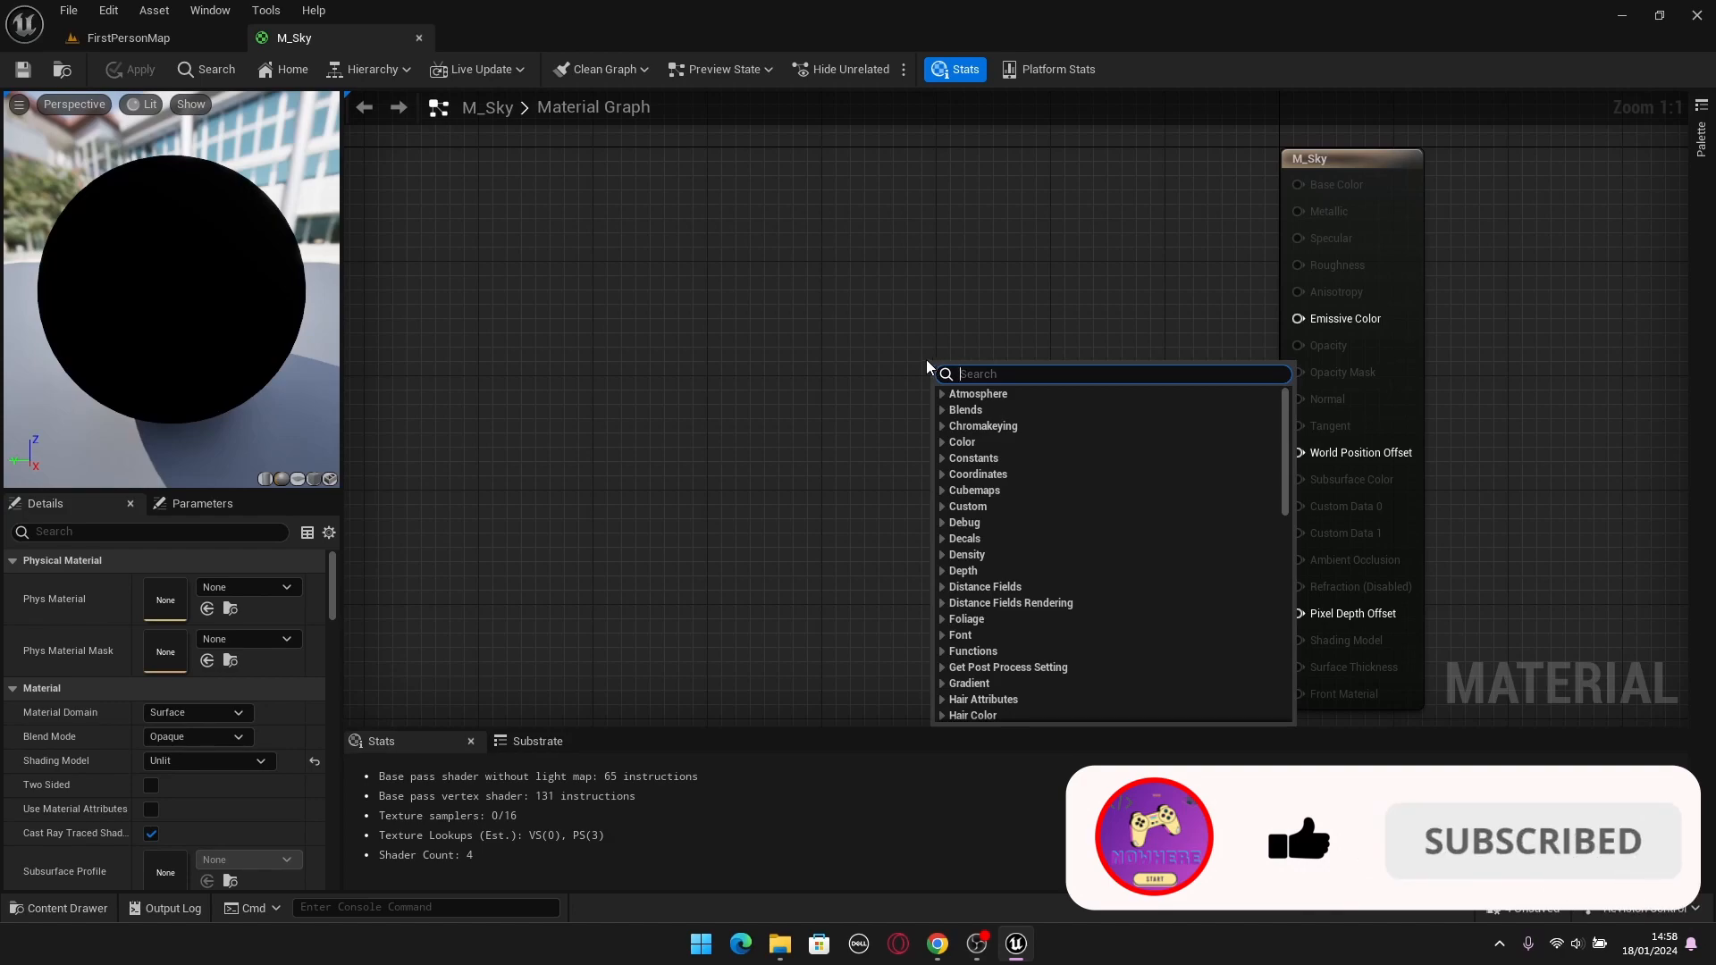
right_click(807, 406)
type("Atmos")
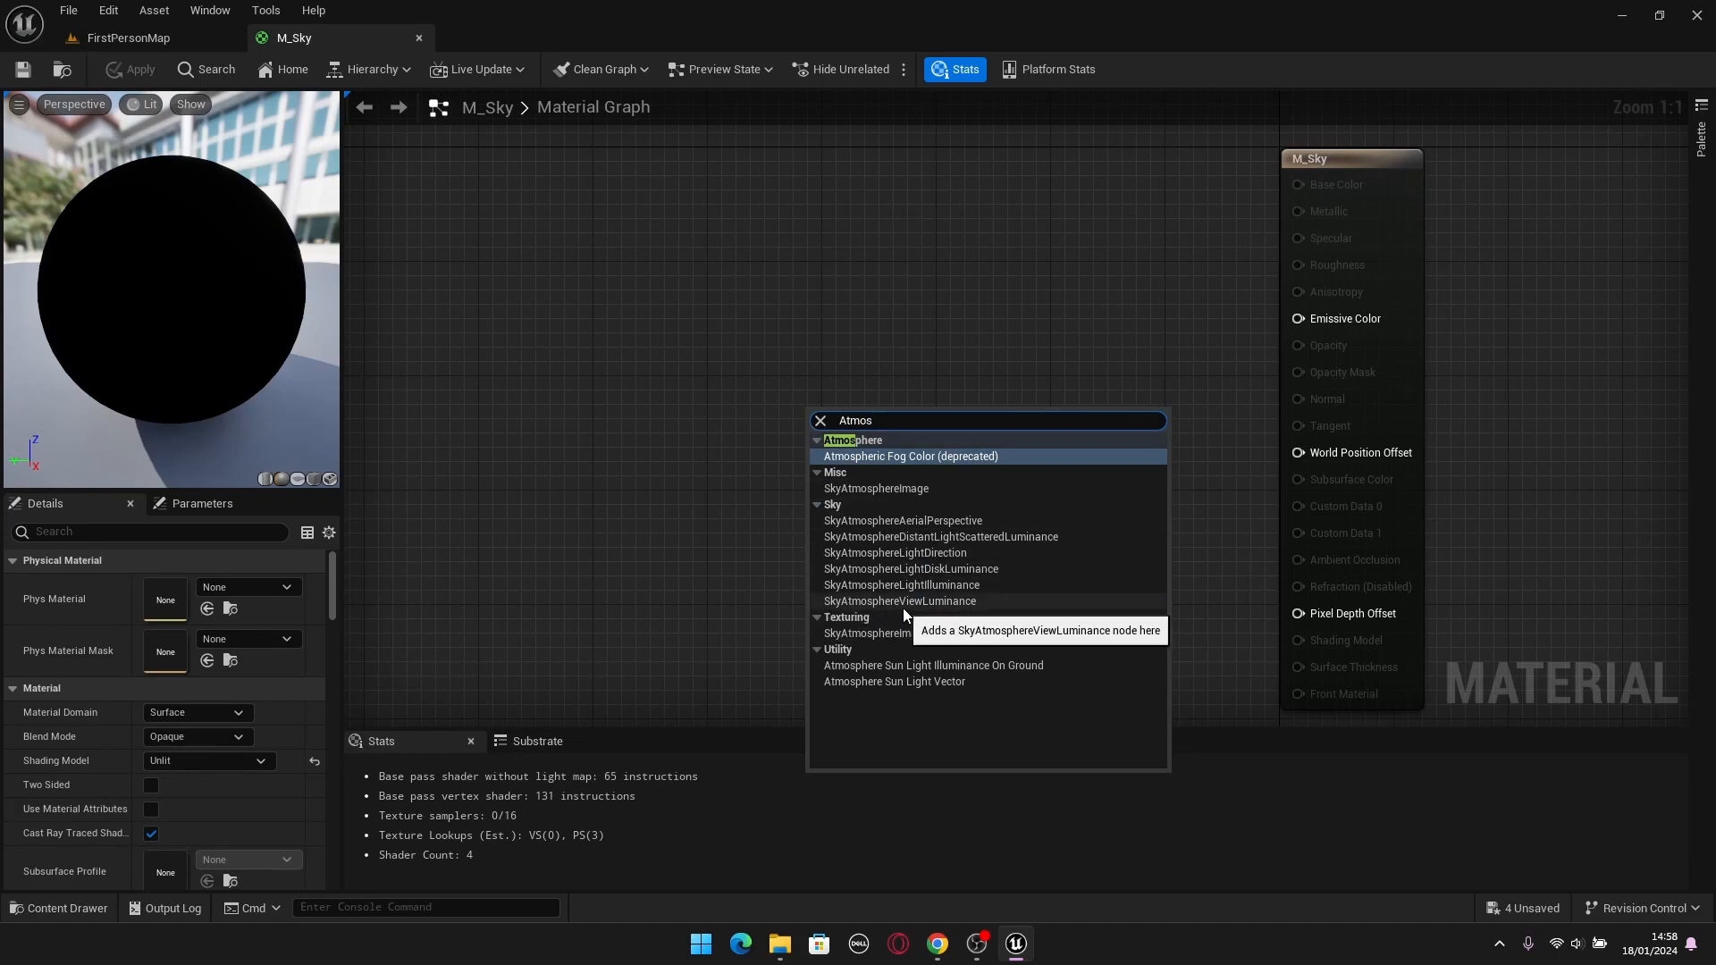
left_click(937, 603)
left_click_drag(913, 447, 858, 388)
left_click(957, 495)
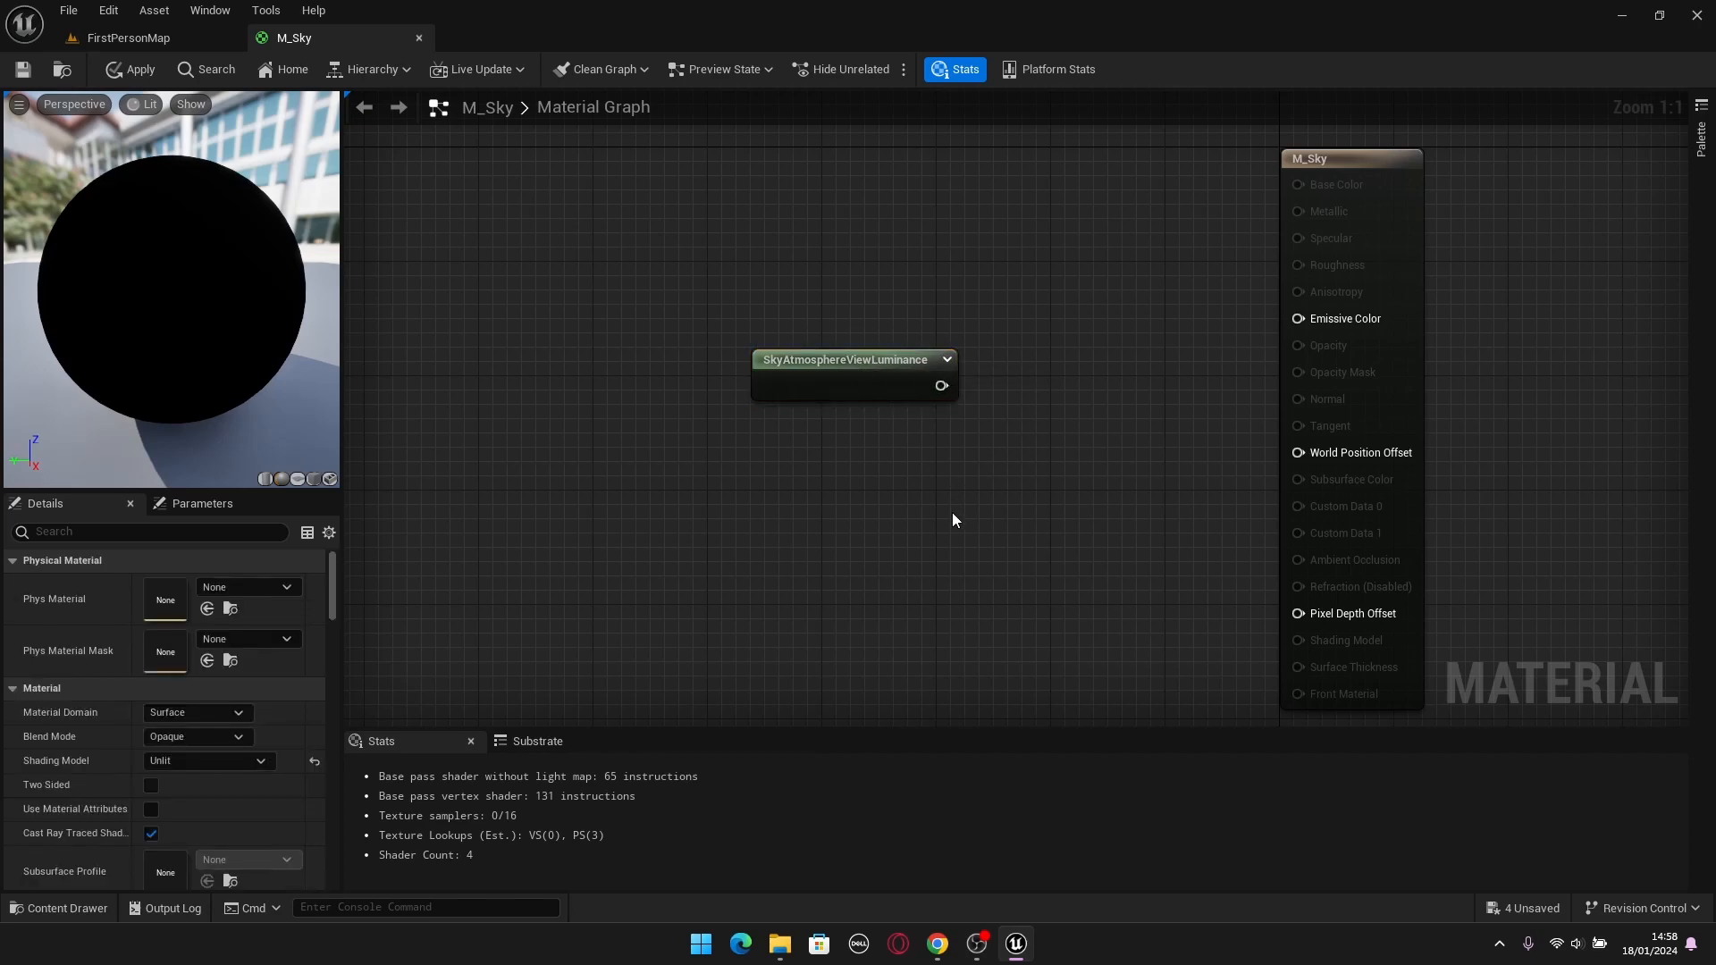
left_click_drag(942, 385, 1310, 320)
left_click(130, 72)
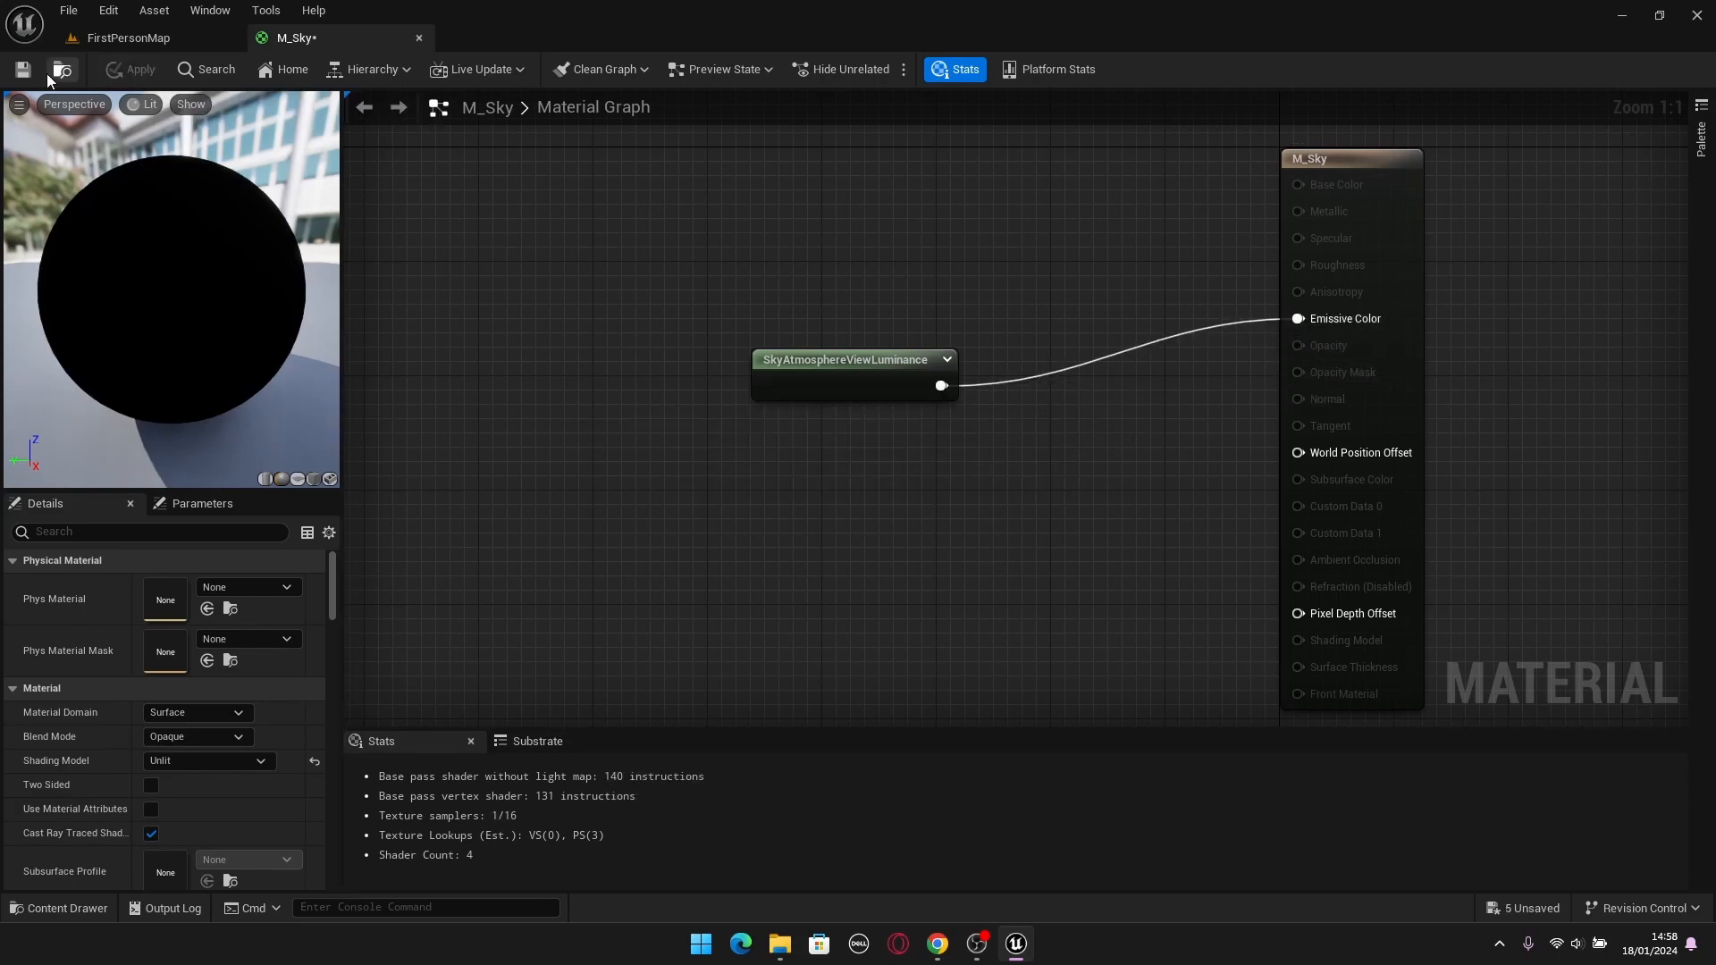
Rotate the directional light in FirstPersonMap down to sunset and back up to daylight to test the sky material.
left_click(125, 38)
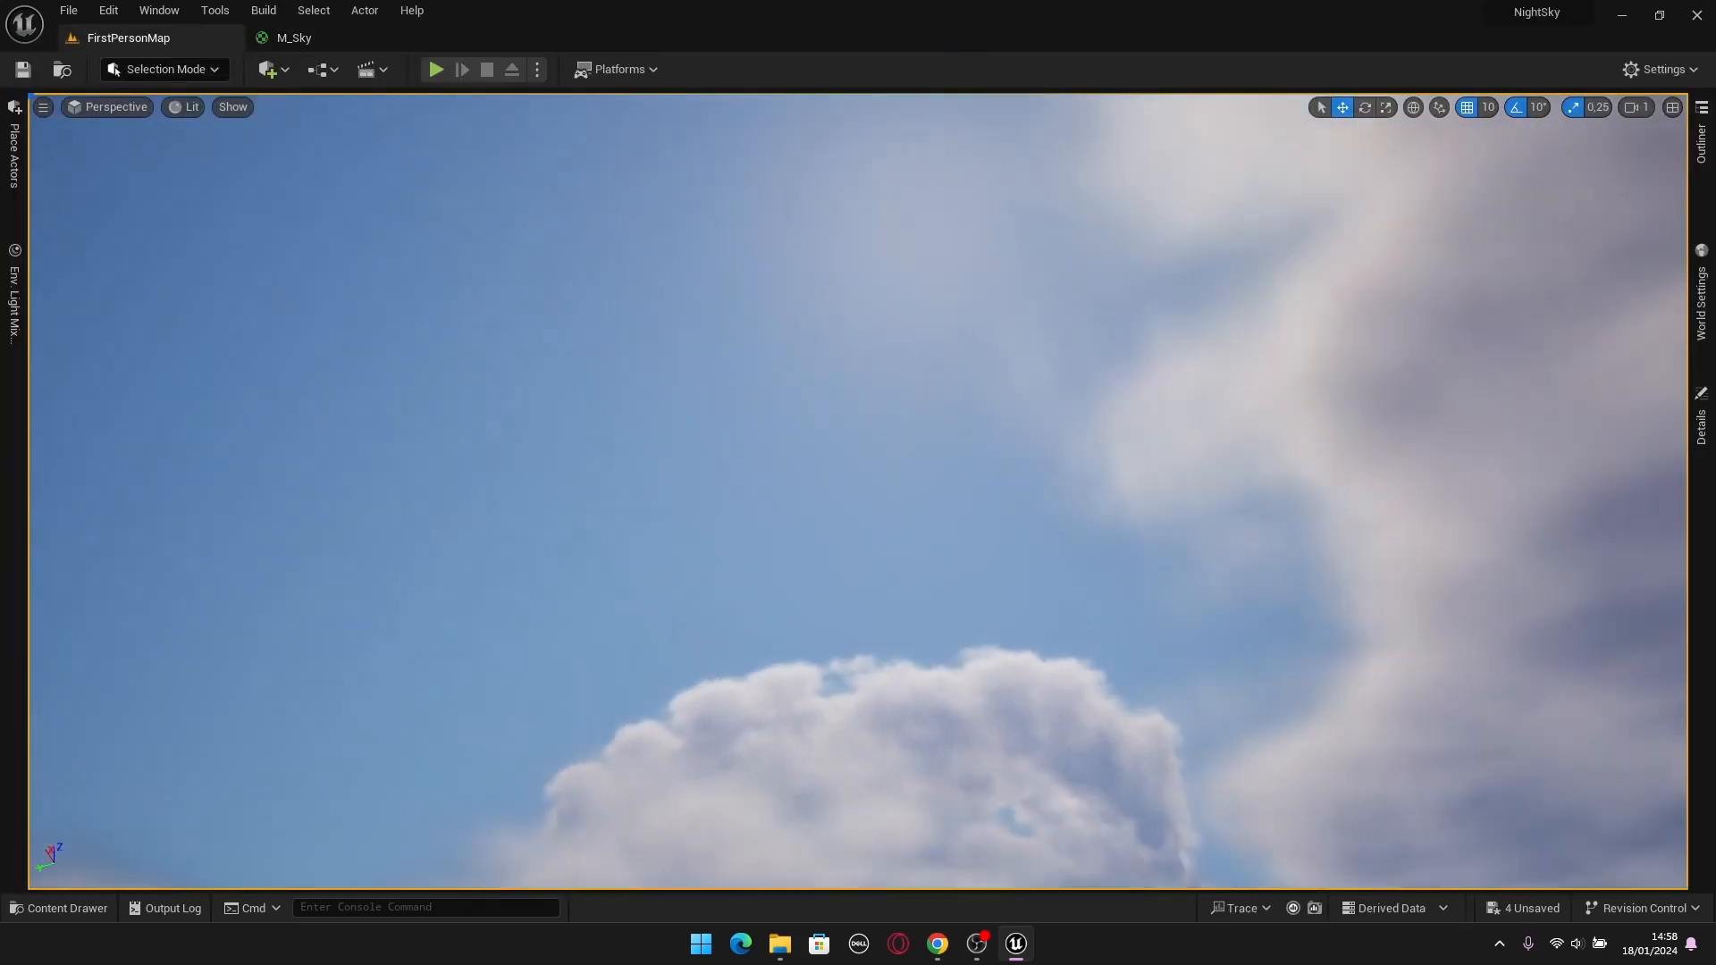
right_click_drag(902, 455, 805, 519)
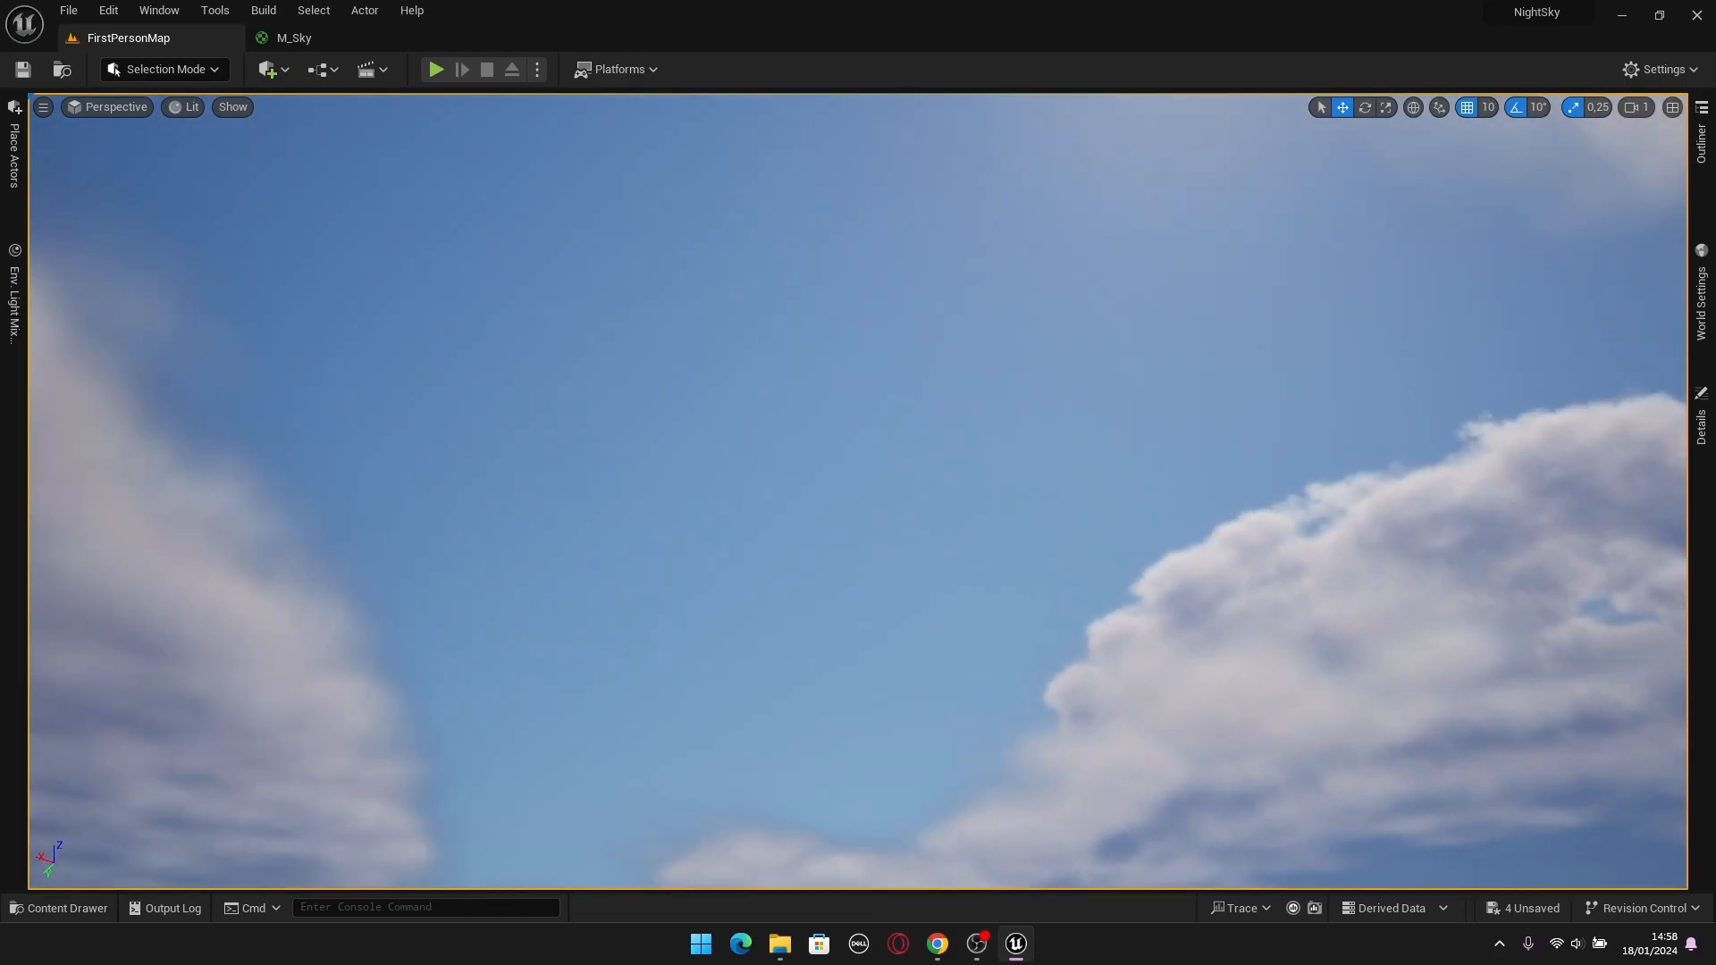
key("ctrl+l")
right_click_drag(975, 486, 957, 555)
key("ctrl+l")
key("ctrl+l")
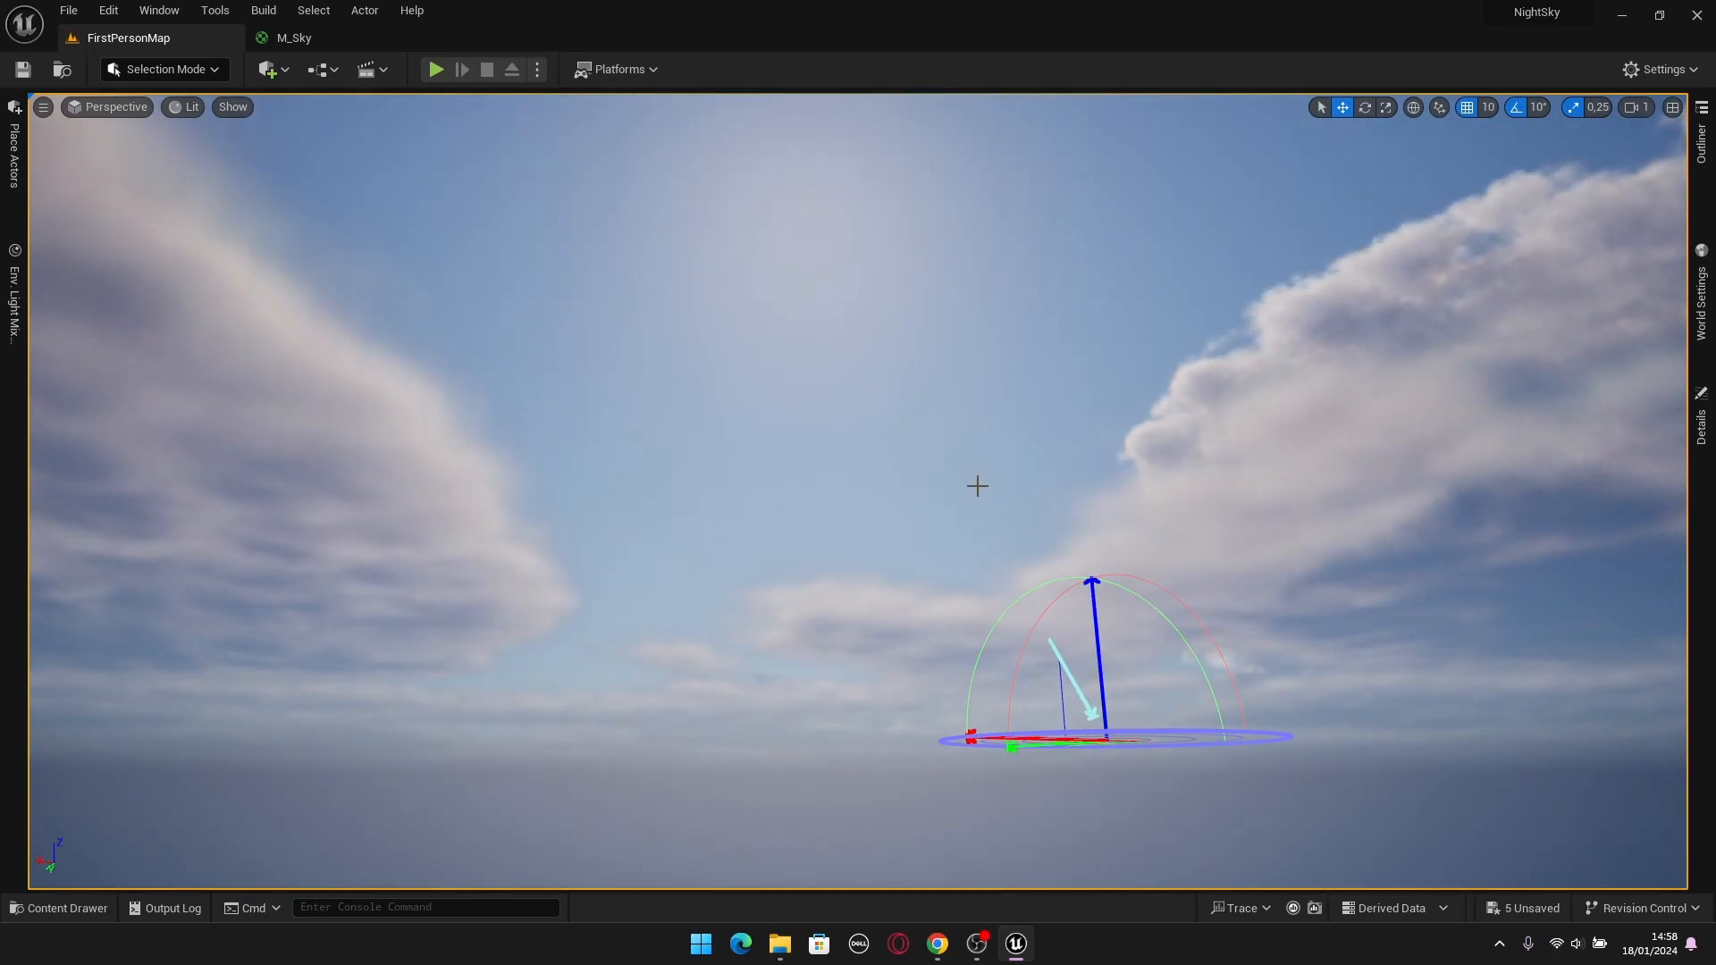
key("ctrl+l")
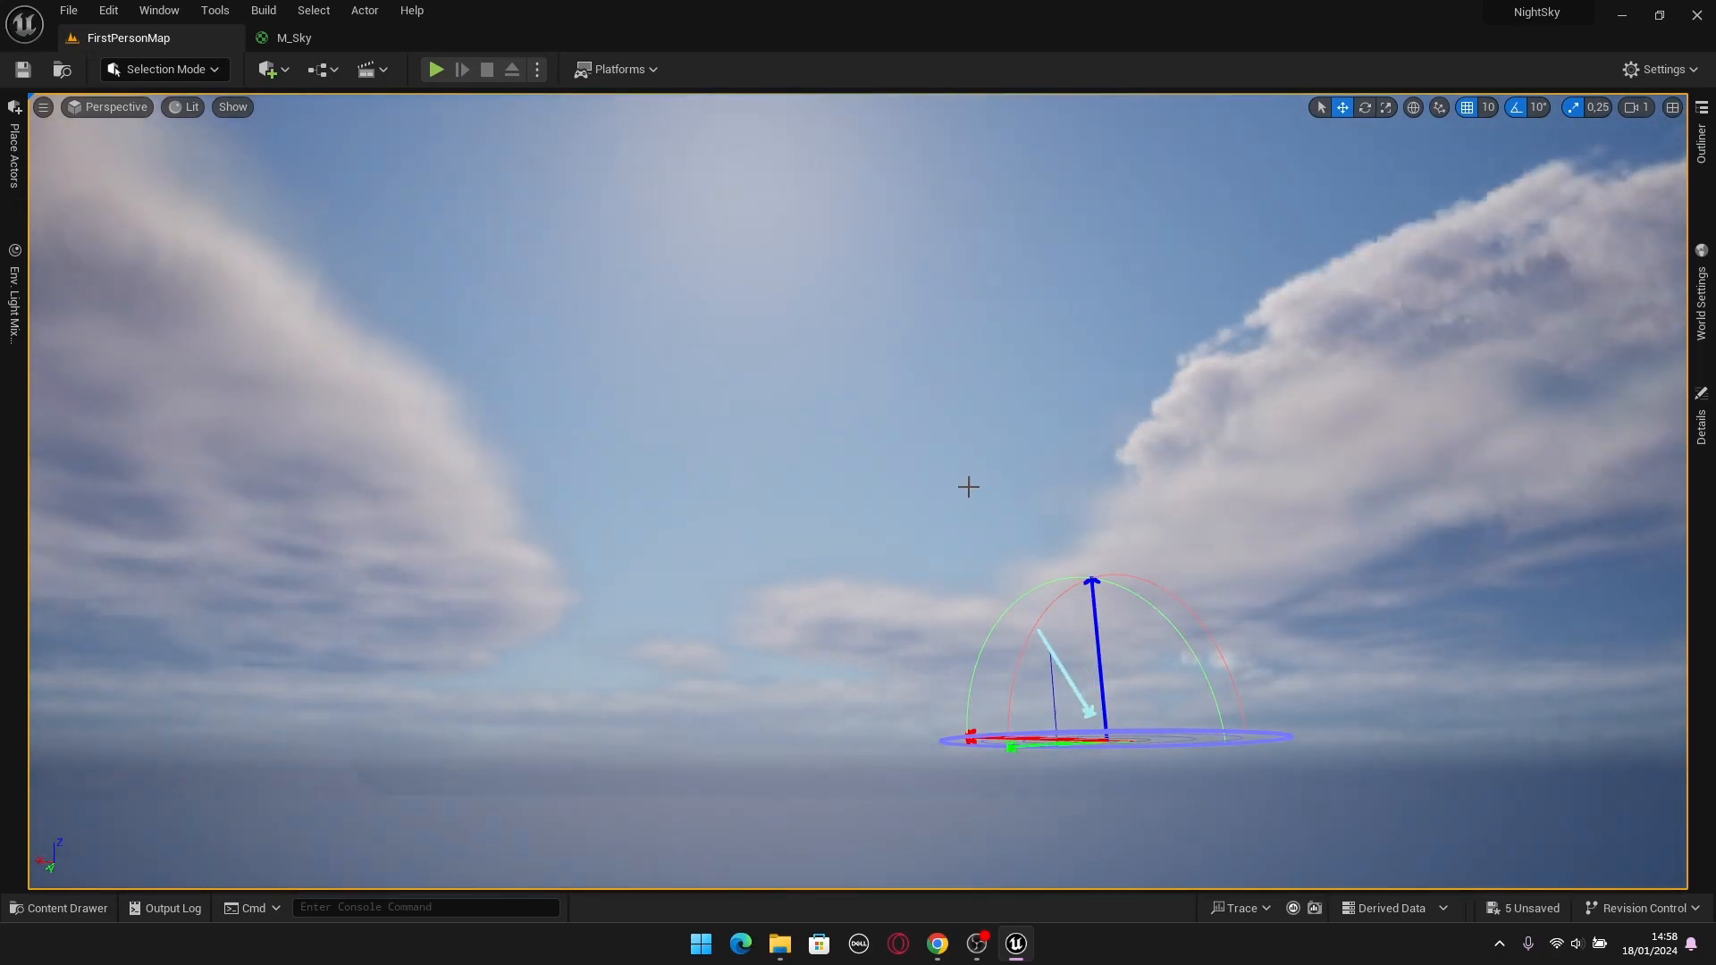
key("ctrl+l")
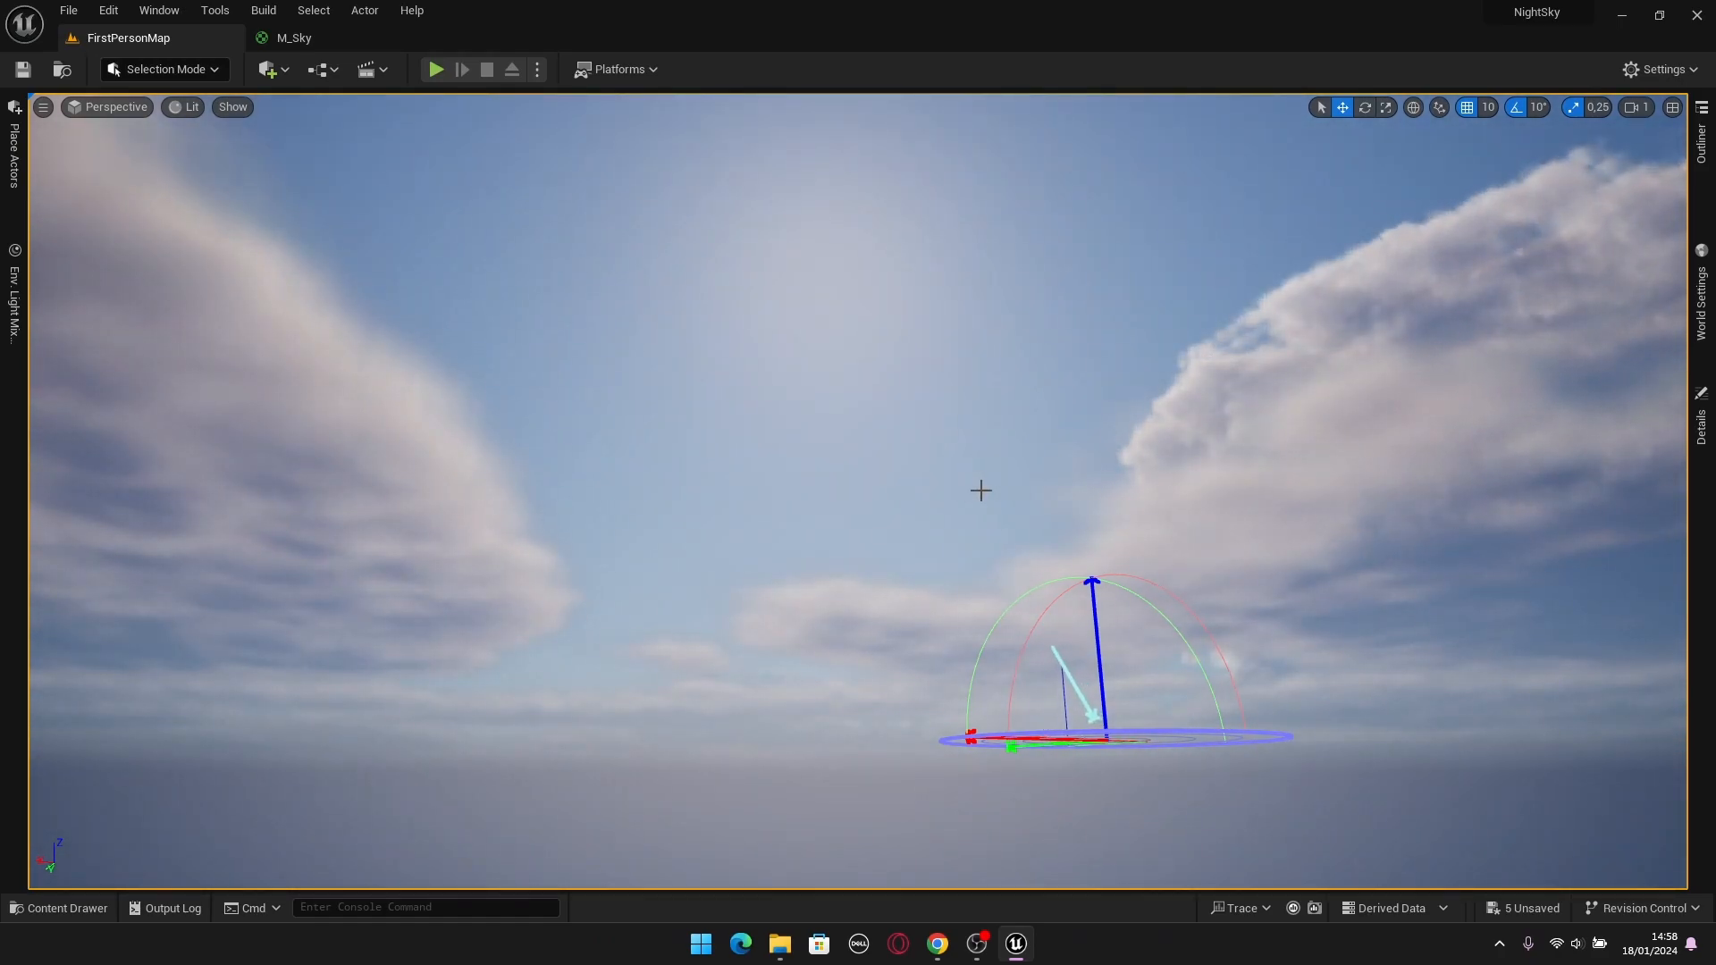
key("ctrl+l")
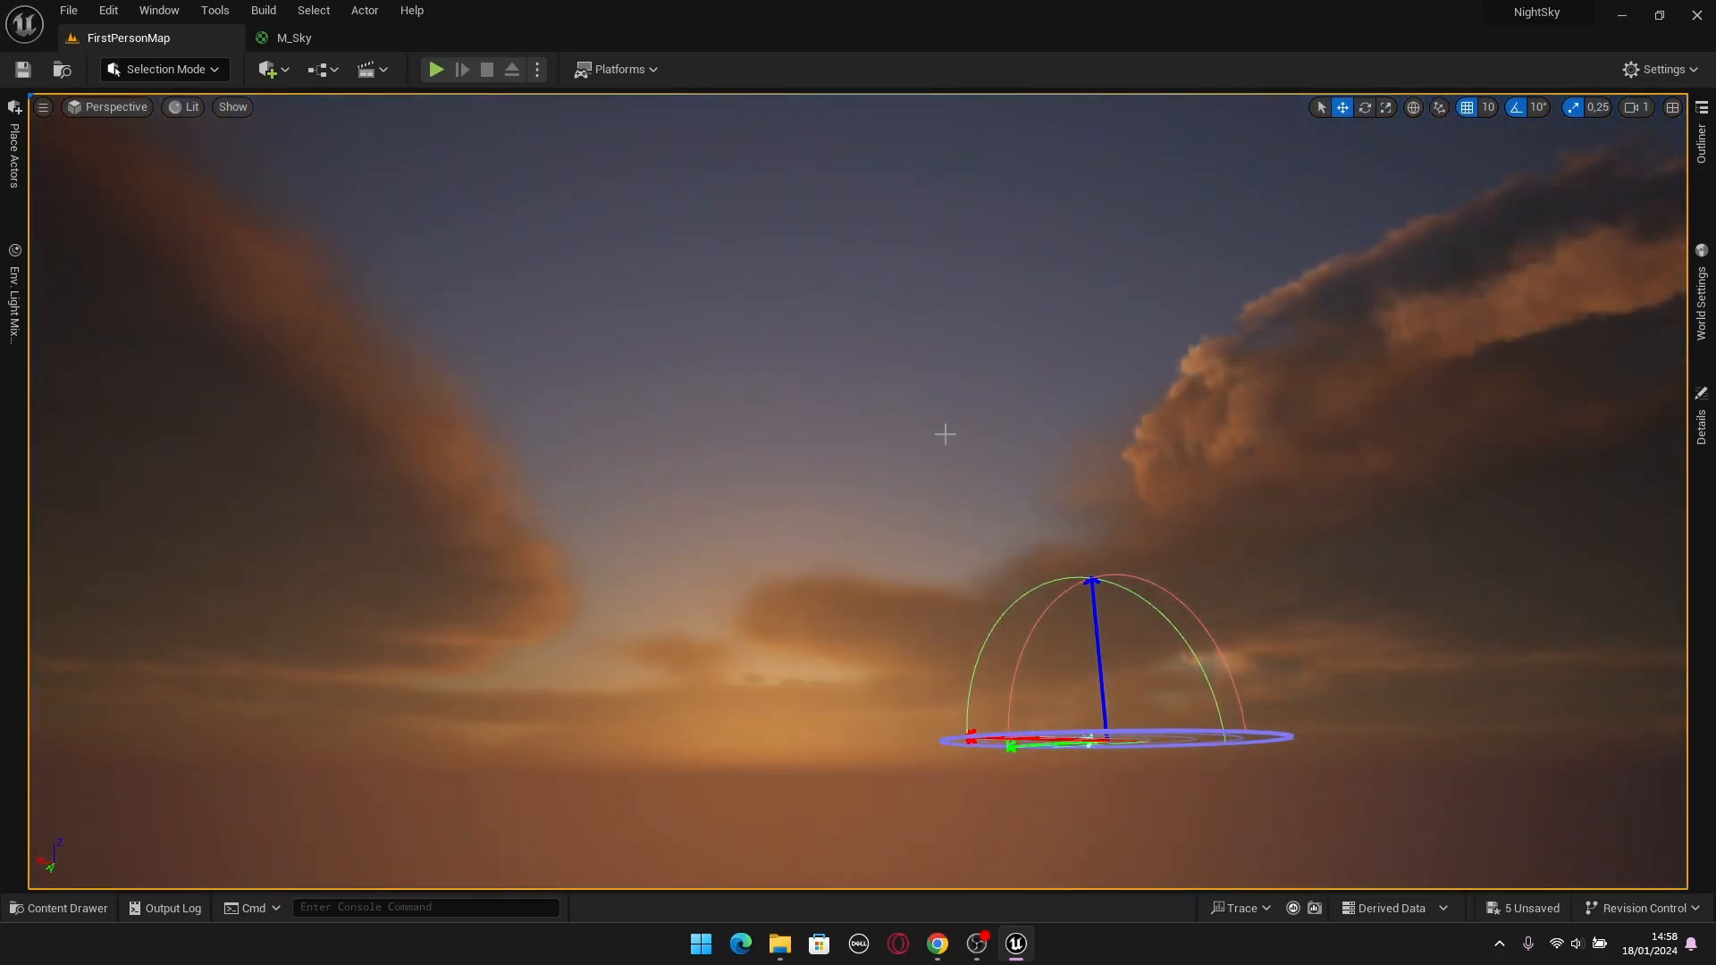
mouse_move(945, 434)
right_mouse_down()
mouse_move(951, 391)
mouse_move(1296, 362)
mouse_move(1502, 416)
mouse_move(1596, 416)
mouse_move(1014, 478)
mouse_move(945, 434)
right_mouse_up()
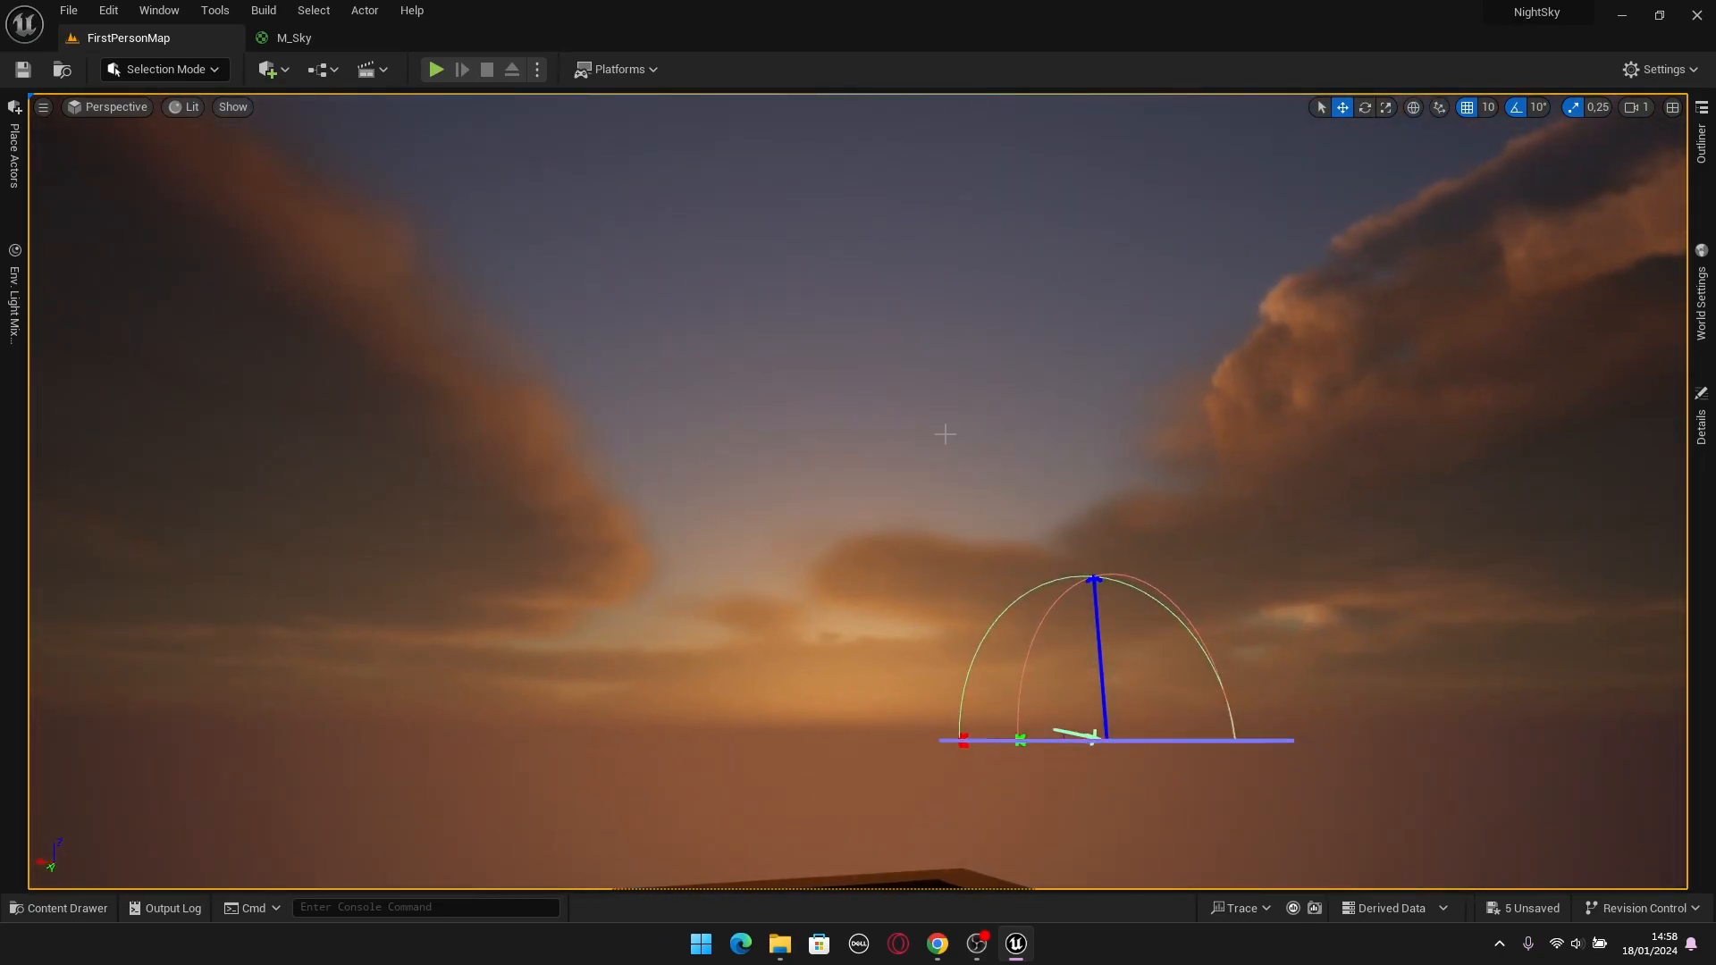
key("ctrl+l")
key("ctrl+l")
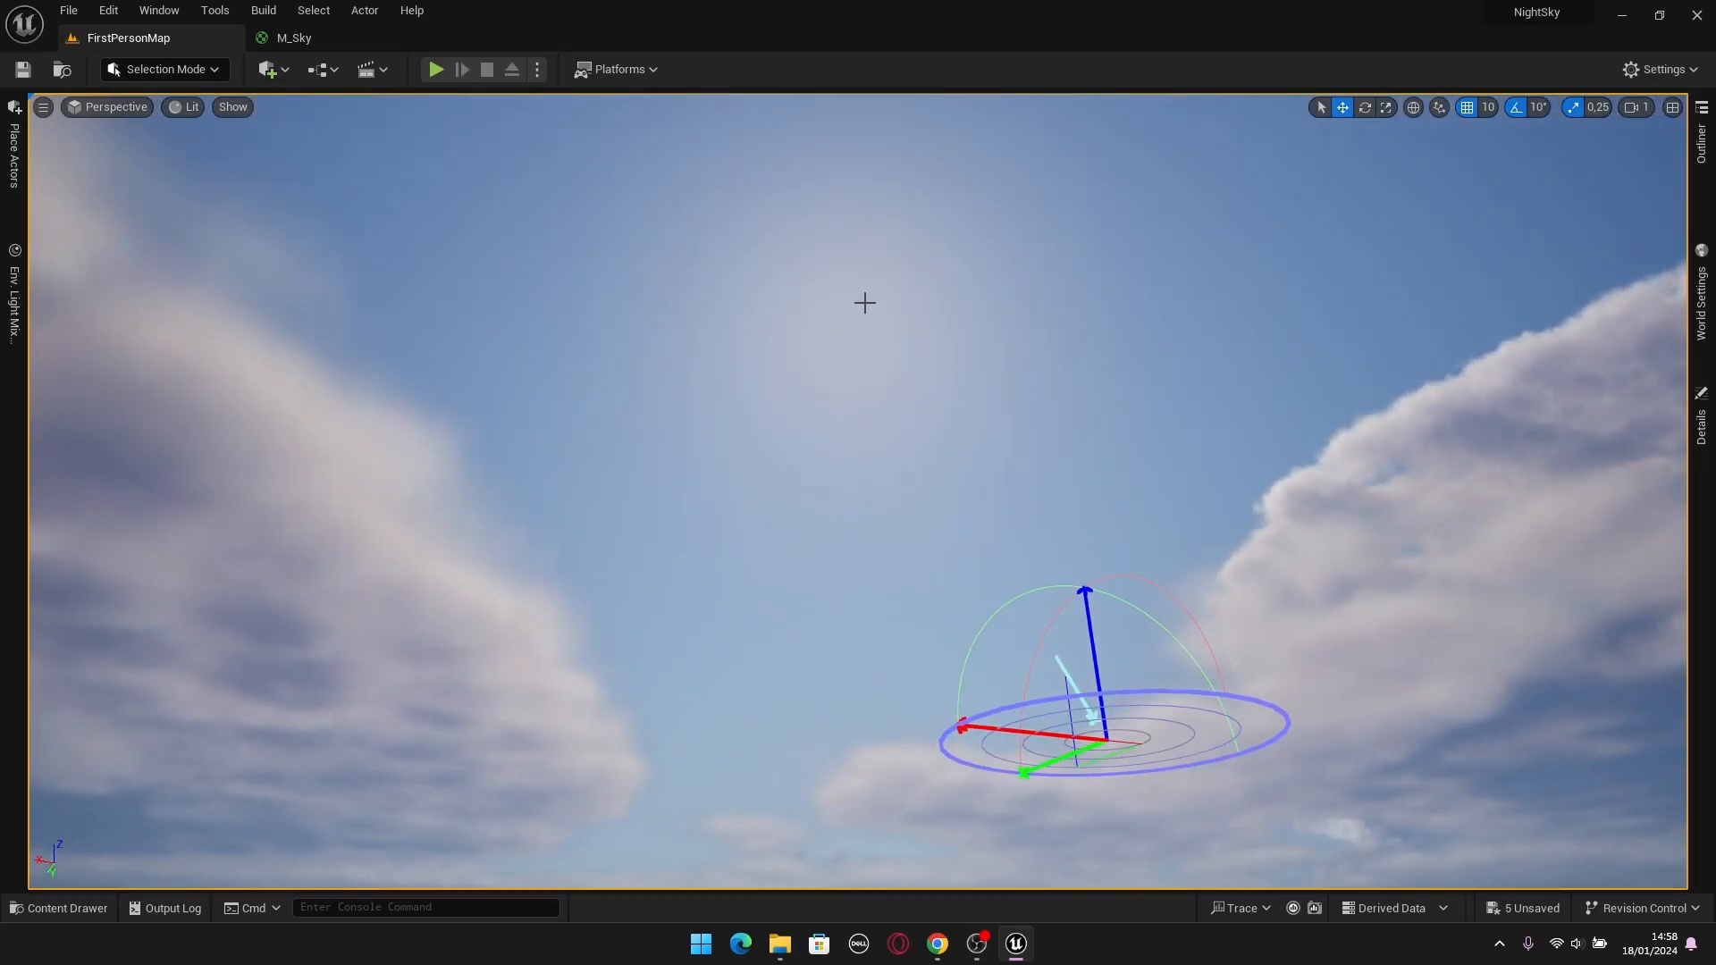
key("ctrl+l")
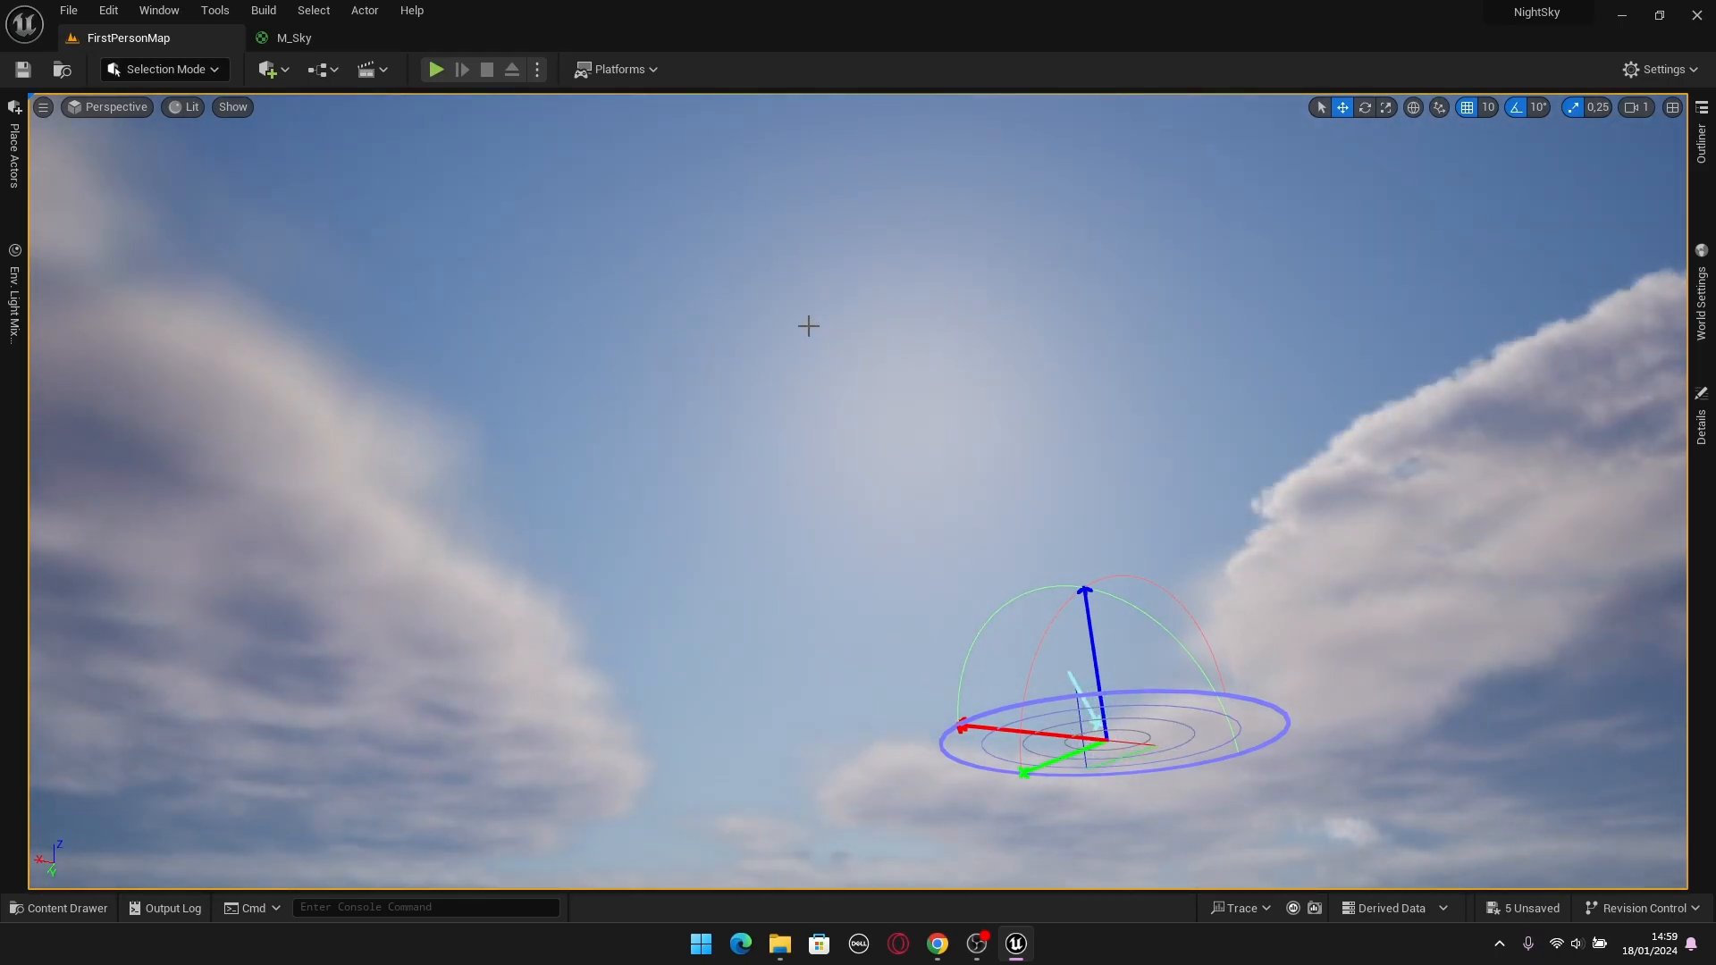
Move the SkyAtmosphereViewLuminance node in the M_Sky graph up and farther away from the material output.
left_click(334, 36)
left_click(912, 345)
left_click_drag(911, 345, 771, 273)
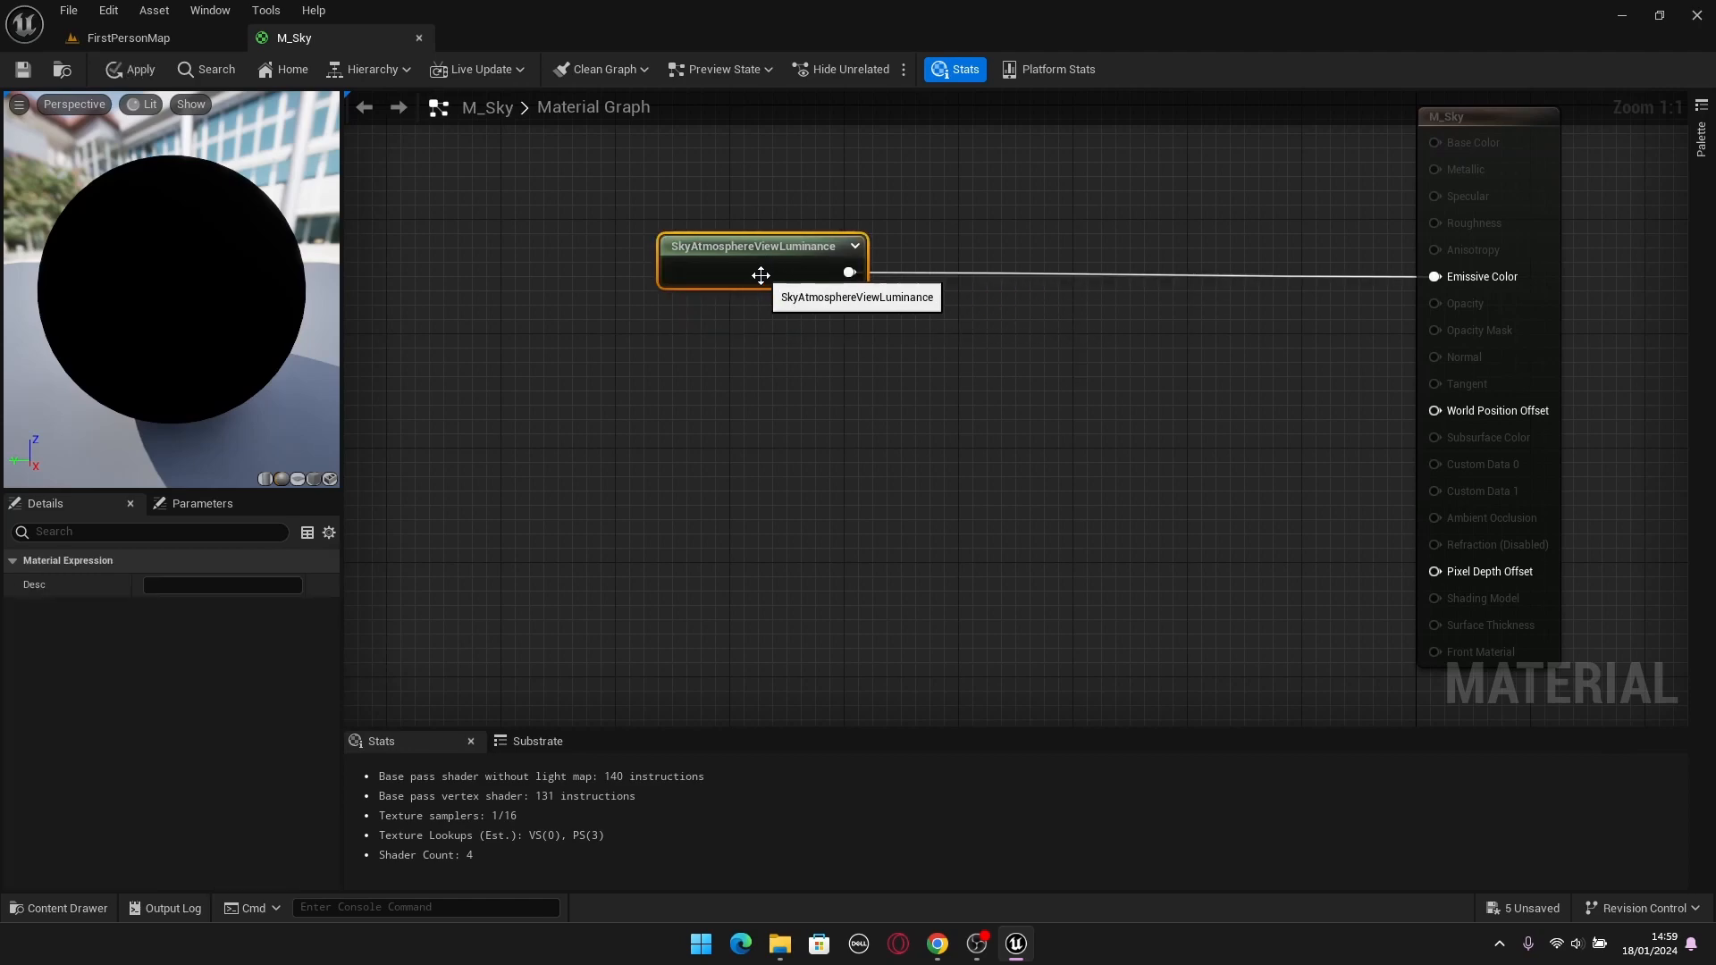
left_click(847, 375)
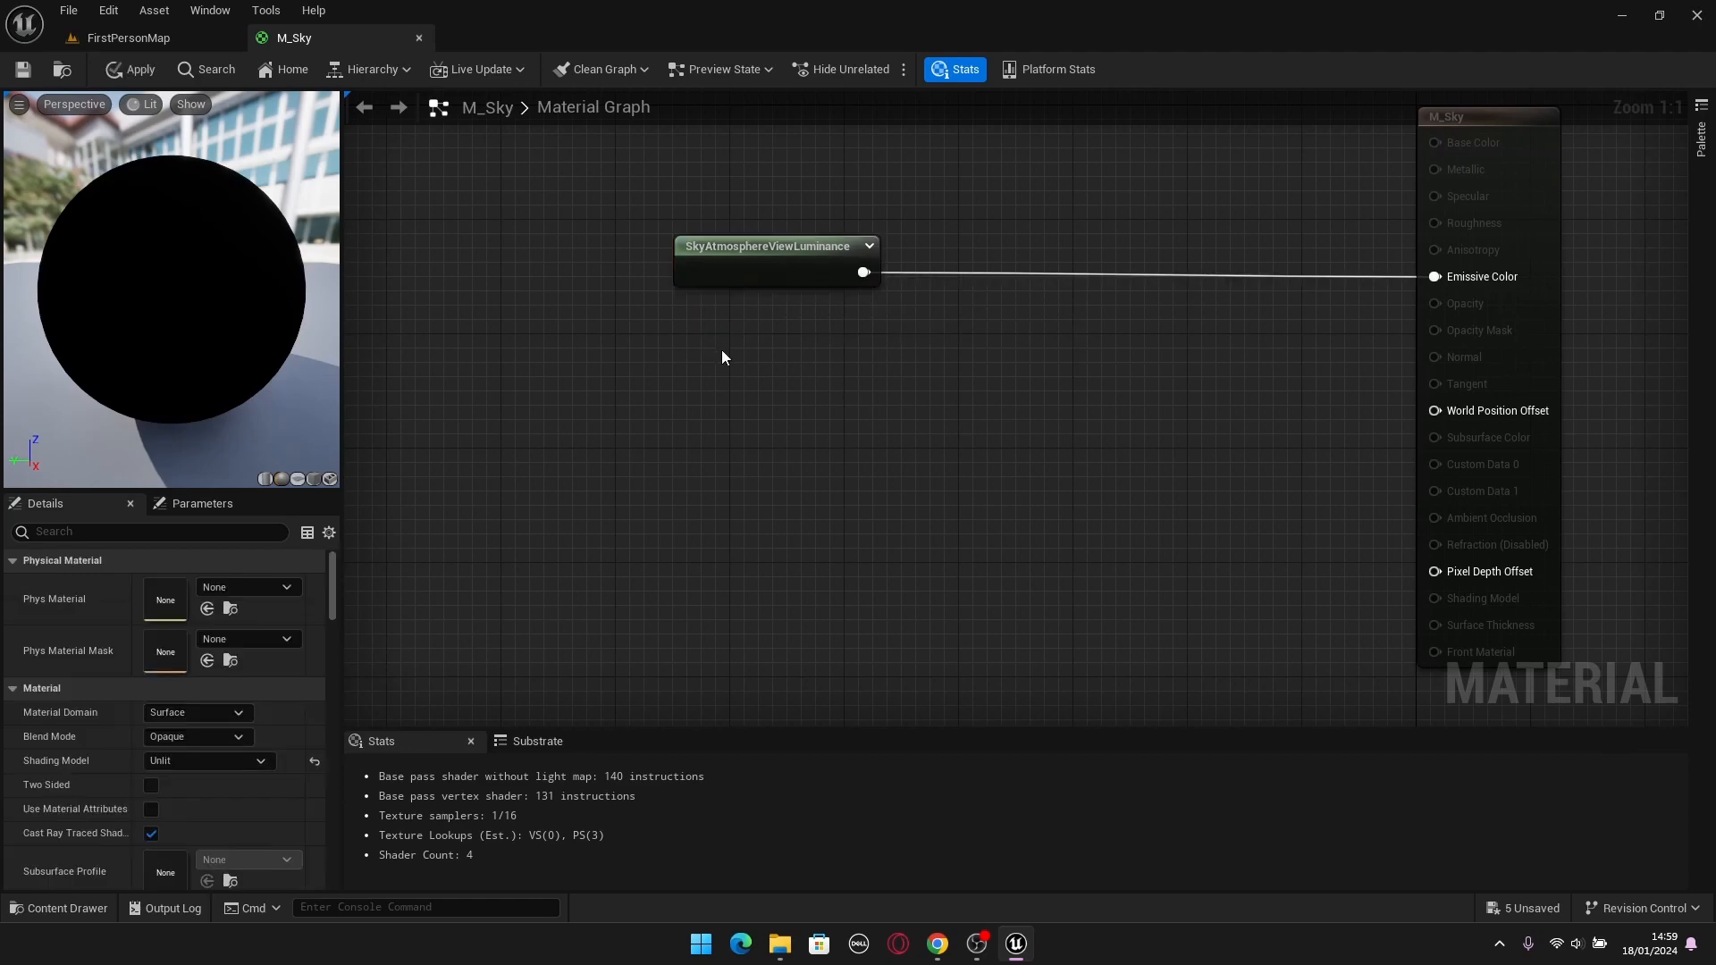
Add a SkyAtmosphereLightDiskLuminance node directly below the SkyAtmosphereViewLuminance node in the M_Sky graph.
right_click(722, 352)
type("A")
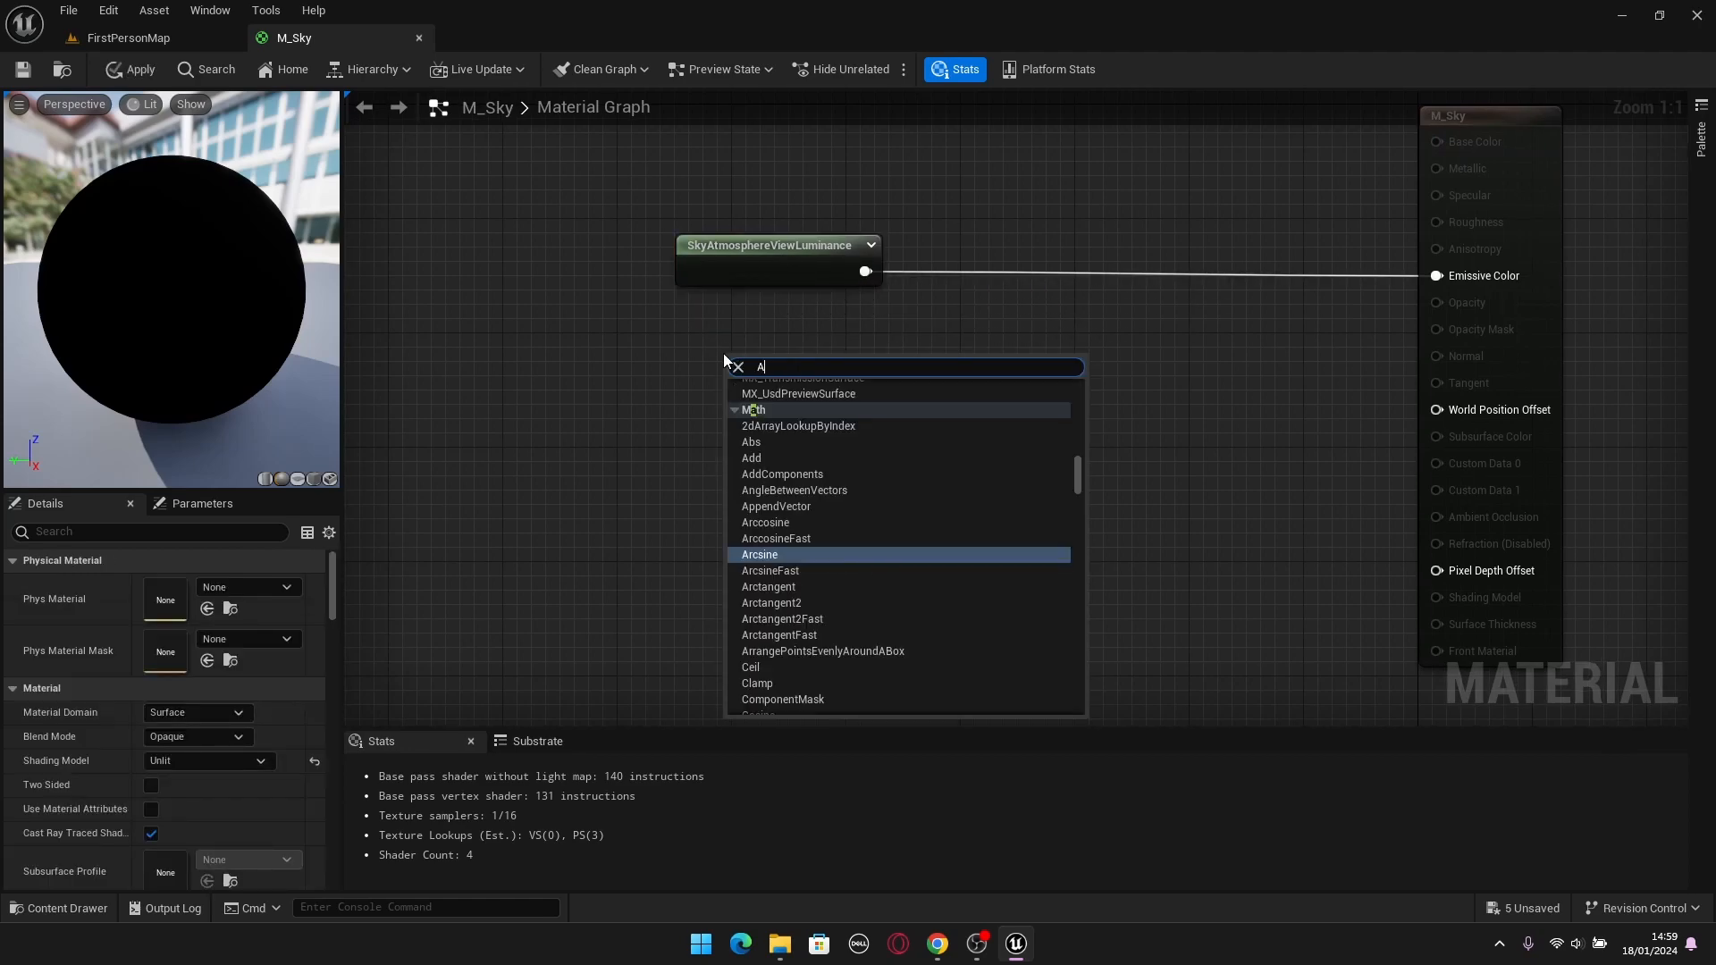
type("tmos")
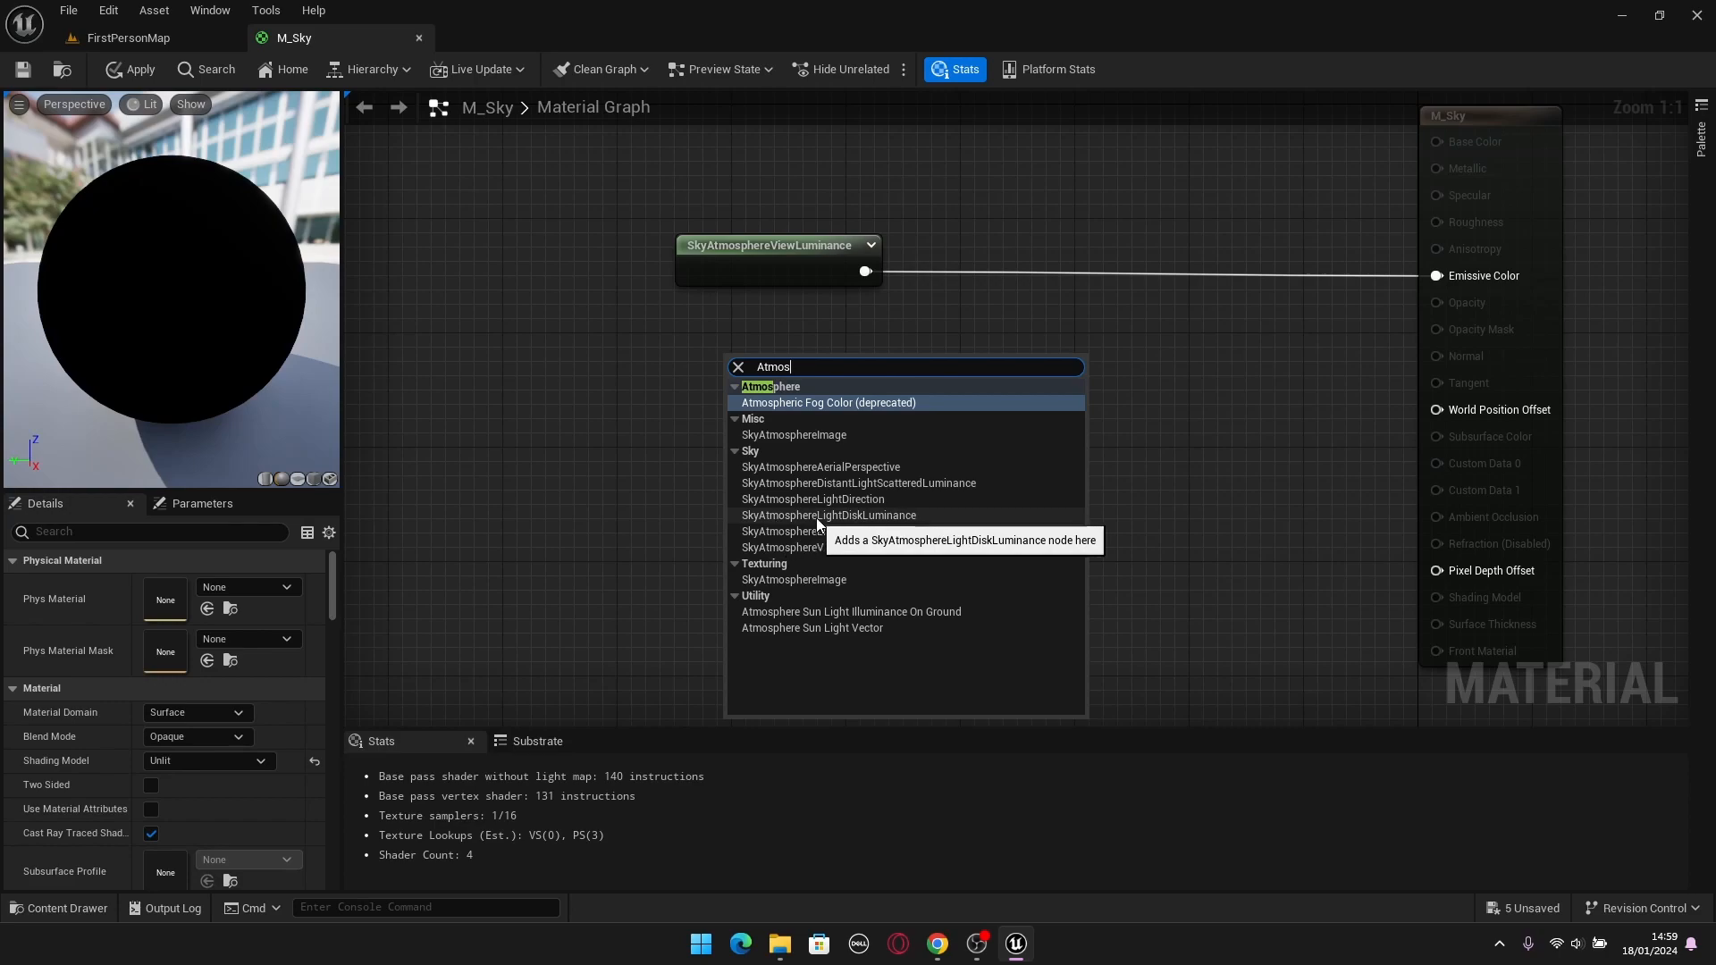
left_click(880, 517)
left_click_drag(891, 362, 840, 328)
left_click(732, 423)
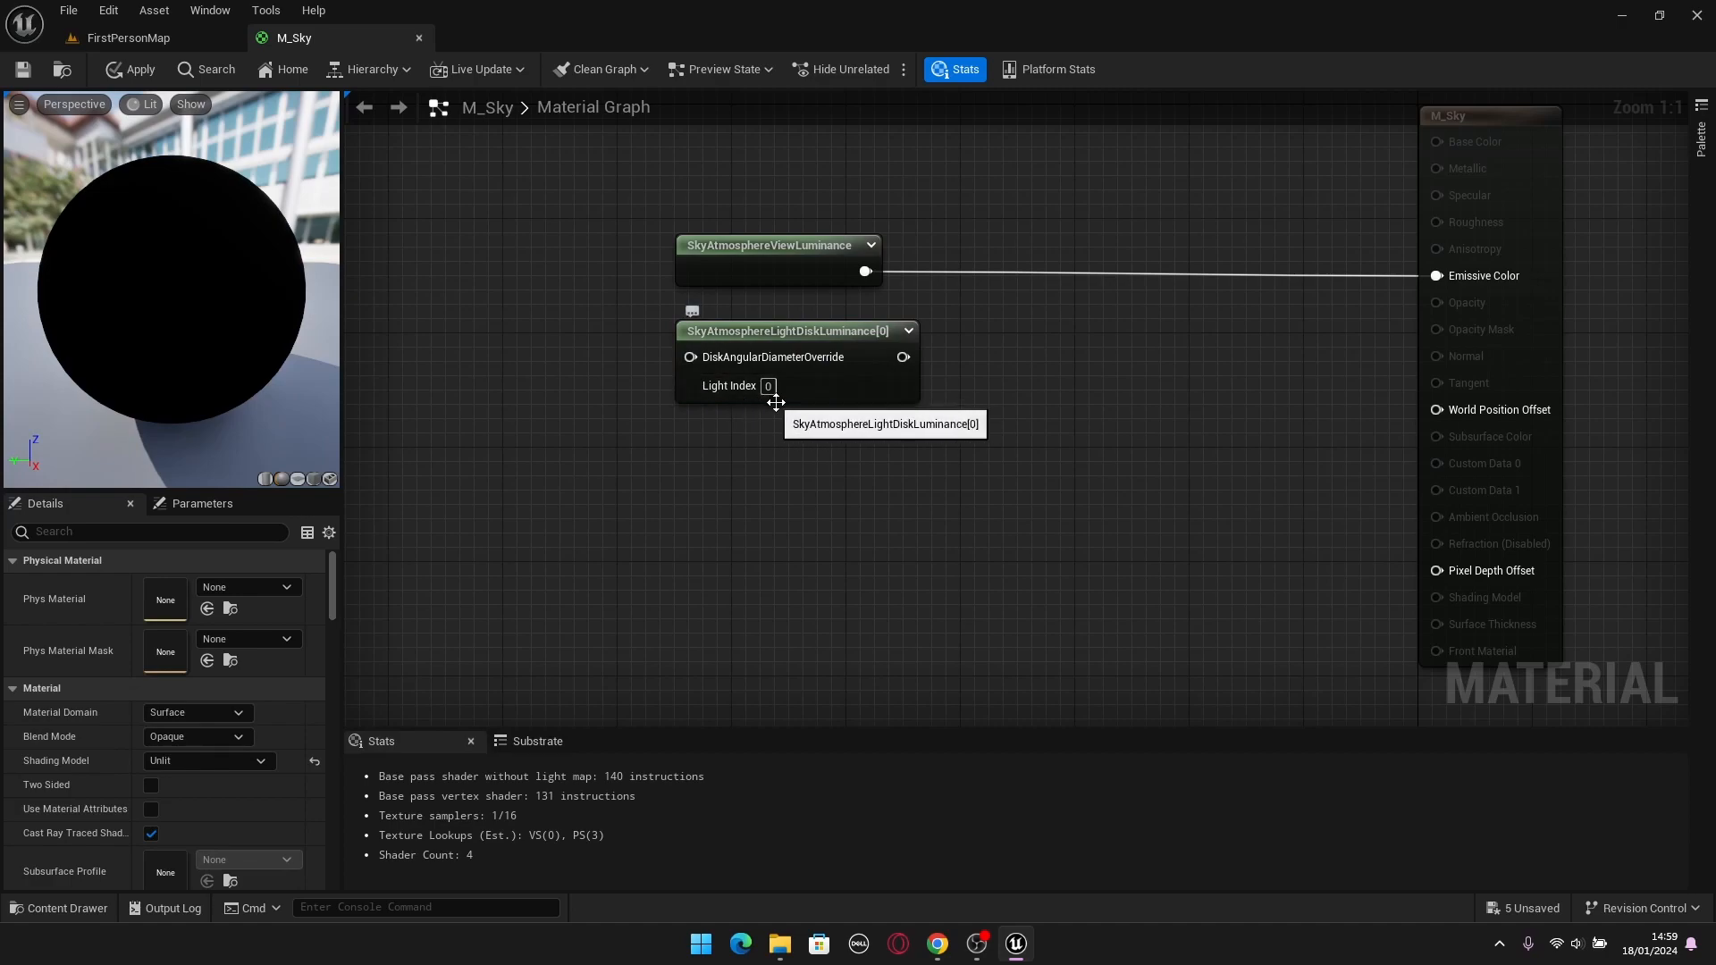
Examine the Atmosphere Sun Light Index in the DirectionalLight's advanced Atmosphere and Cloud settings.
left_click(123, 38)
left_click(1701, 143)
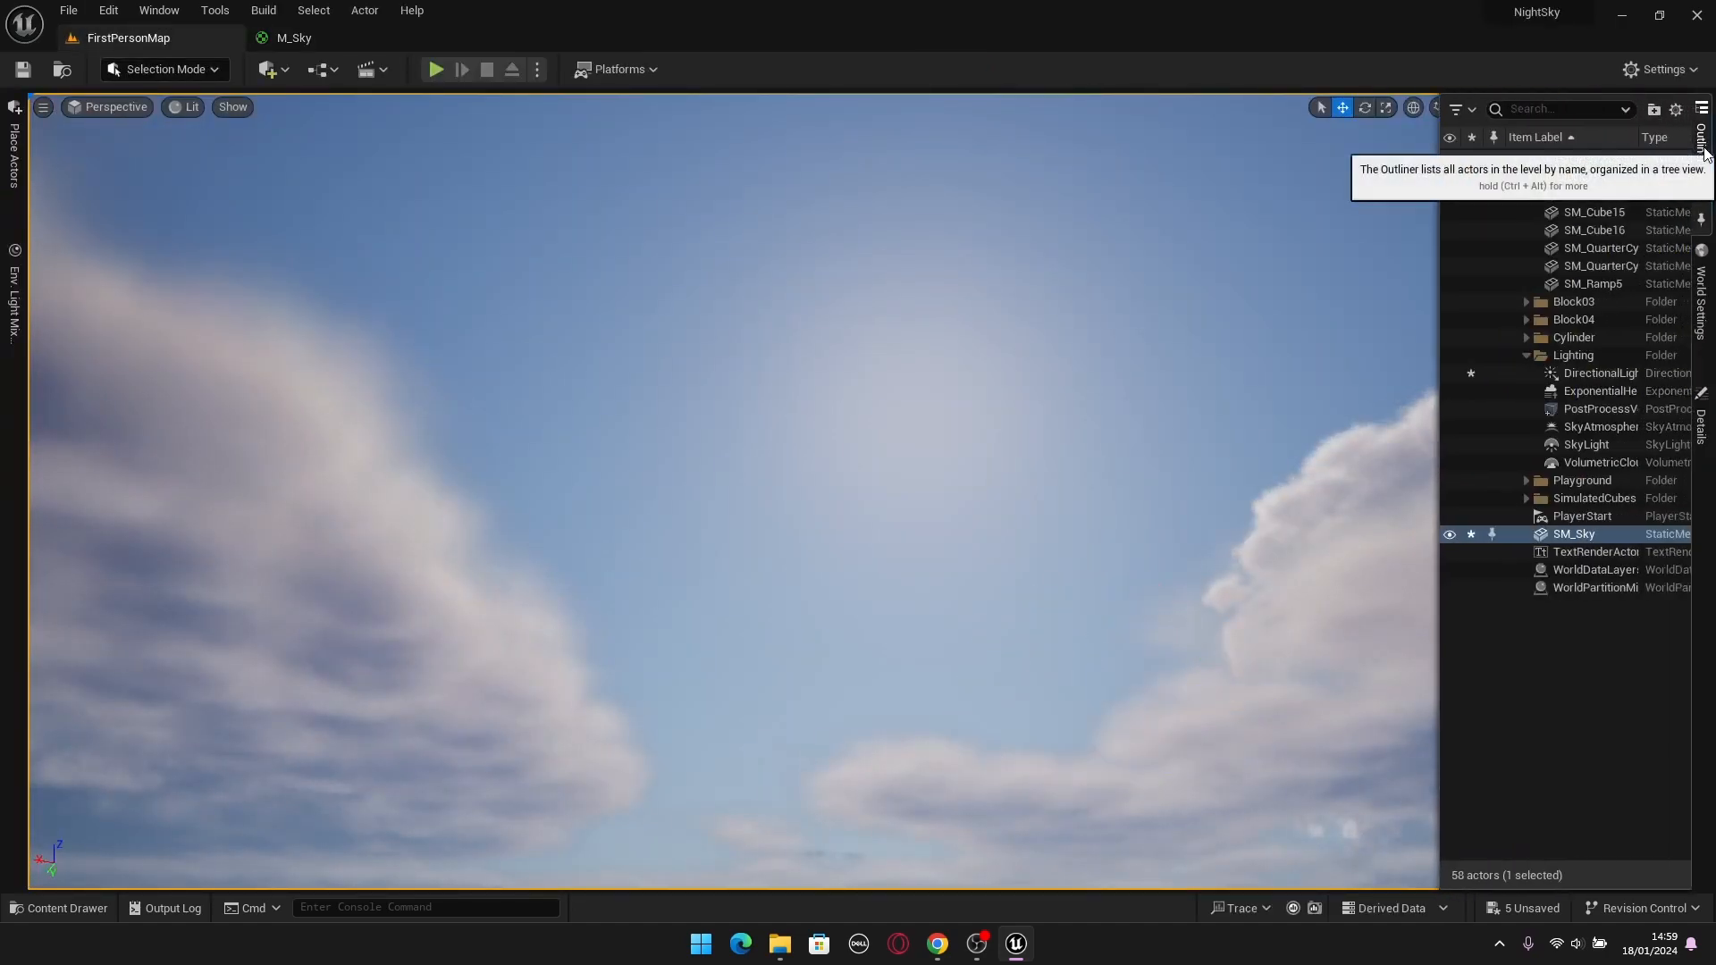
left_click(1600, 375)
left_click(1702, 429)
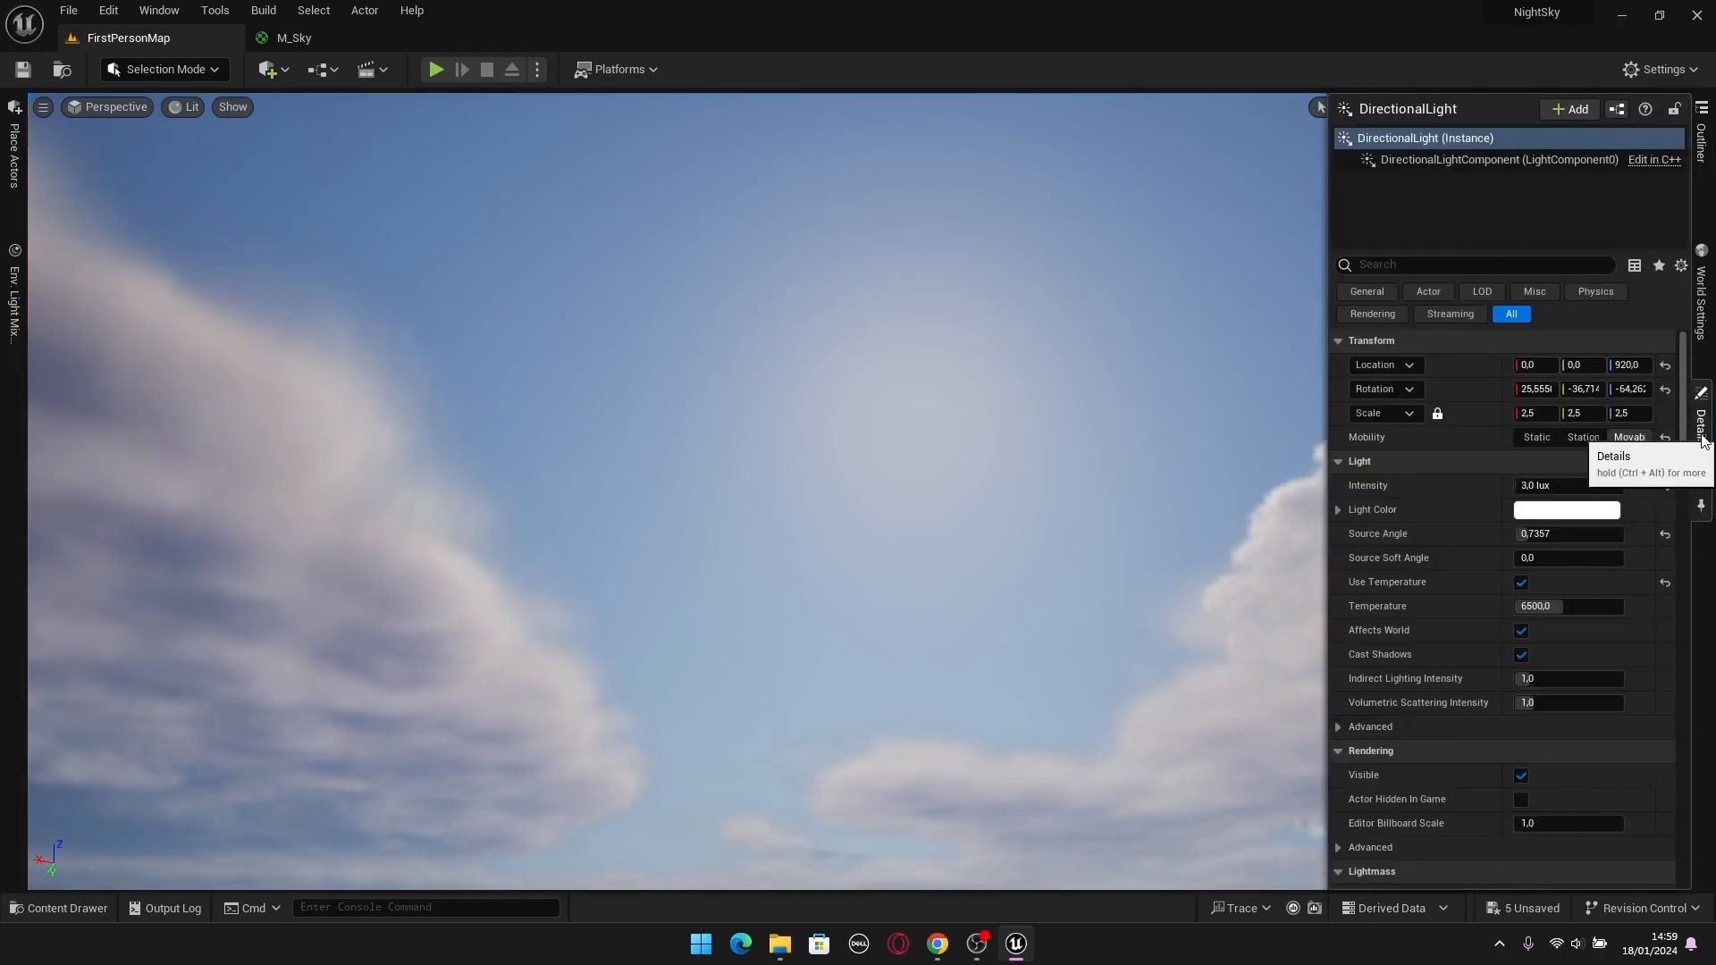
scroll(1513, 602, "down", 8)
scroll(1503, 609, "down", 8)
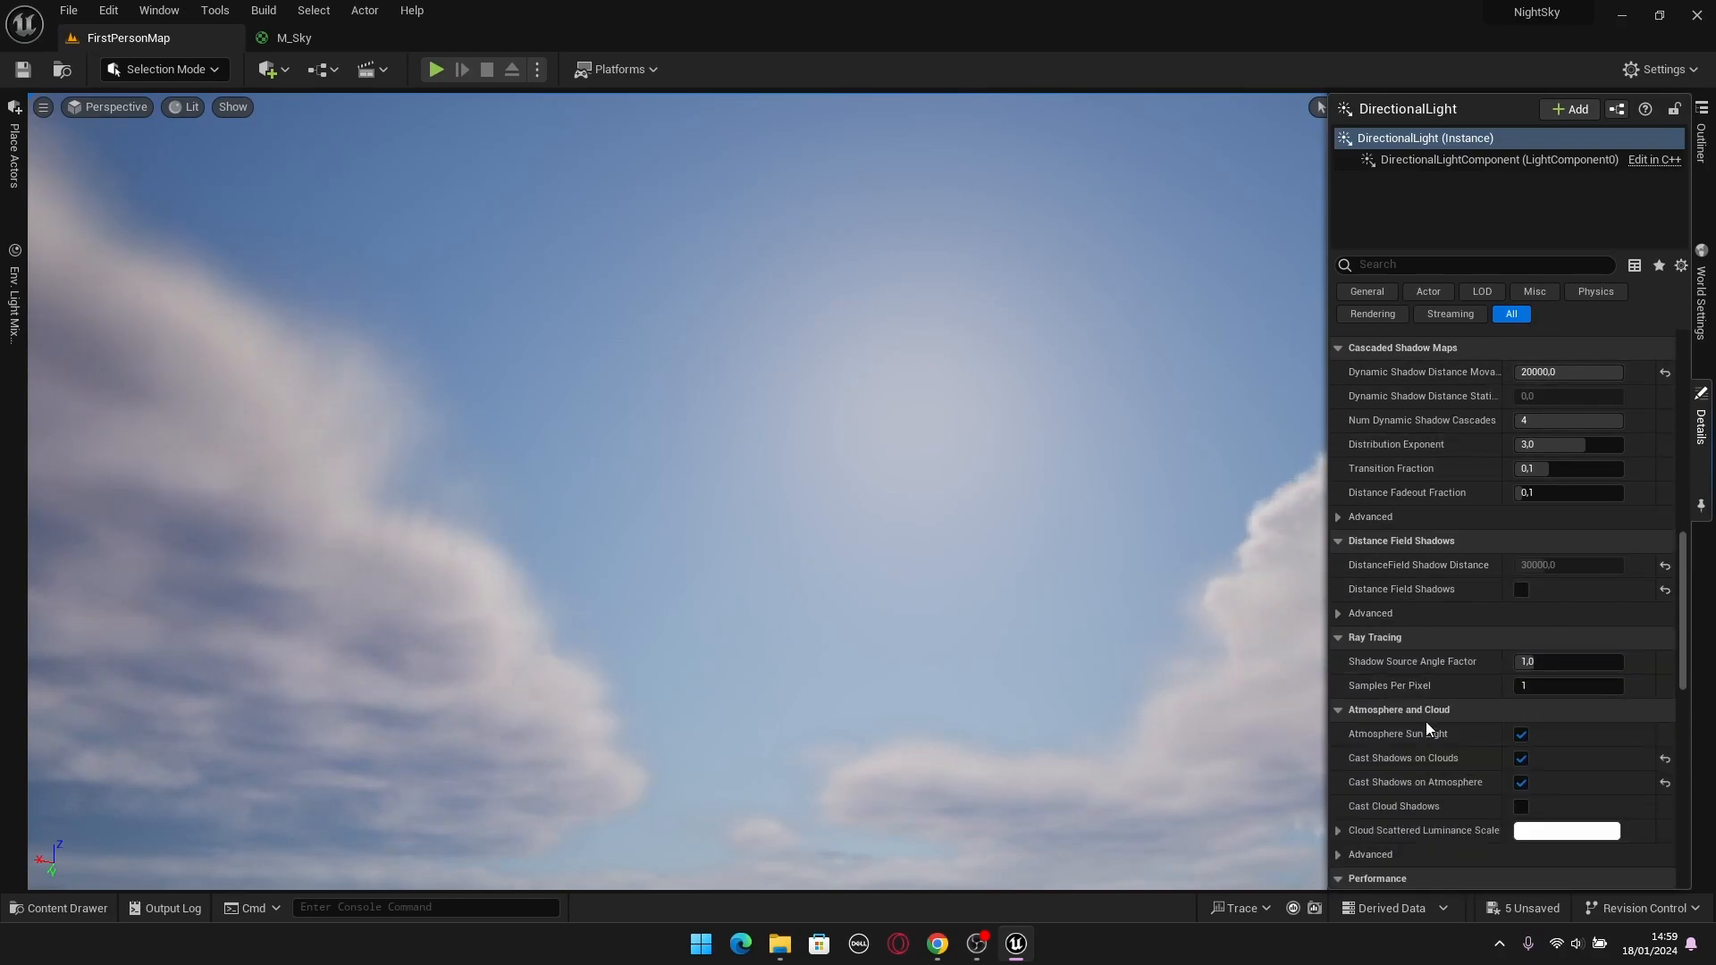
scroll(1427, 727, "down", 3)
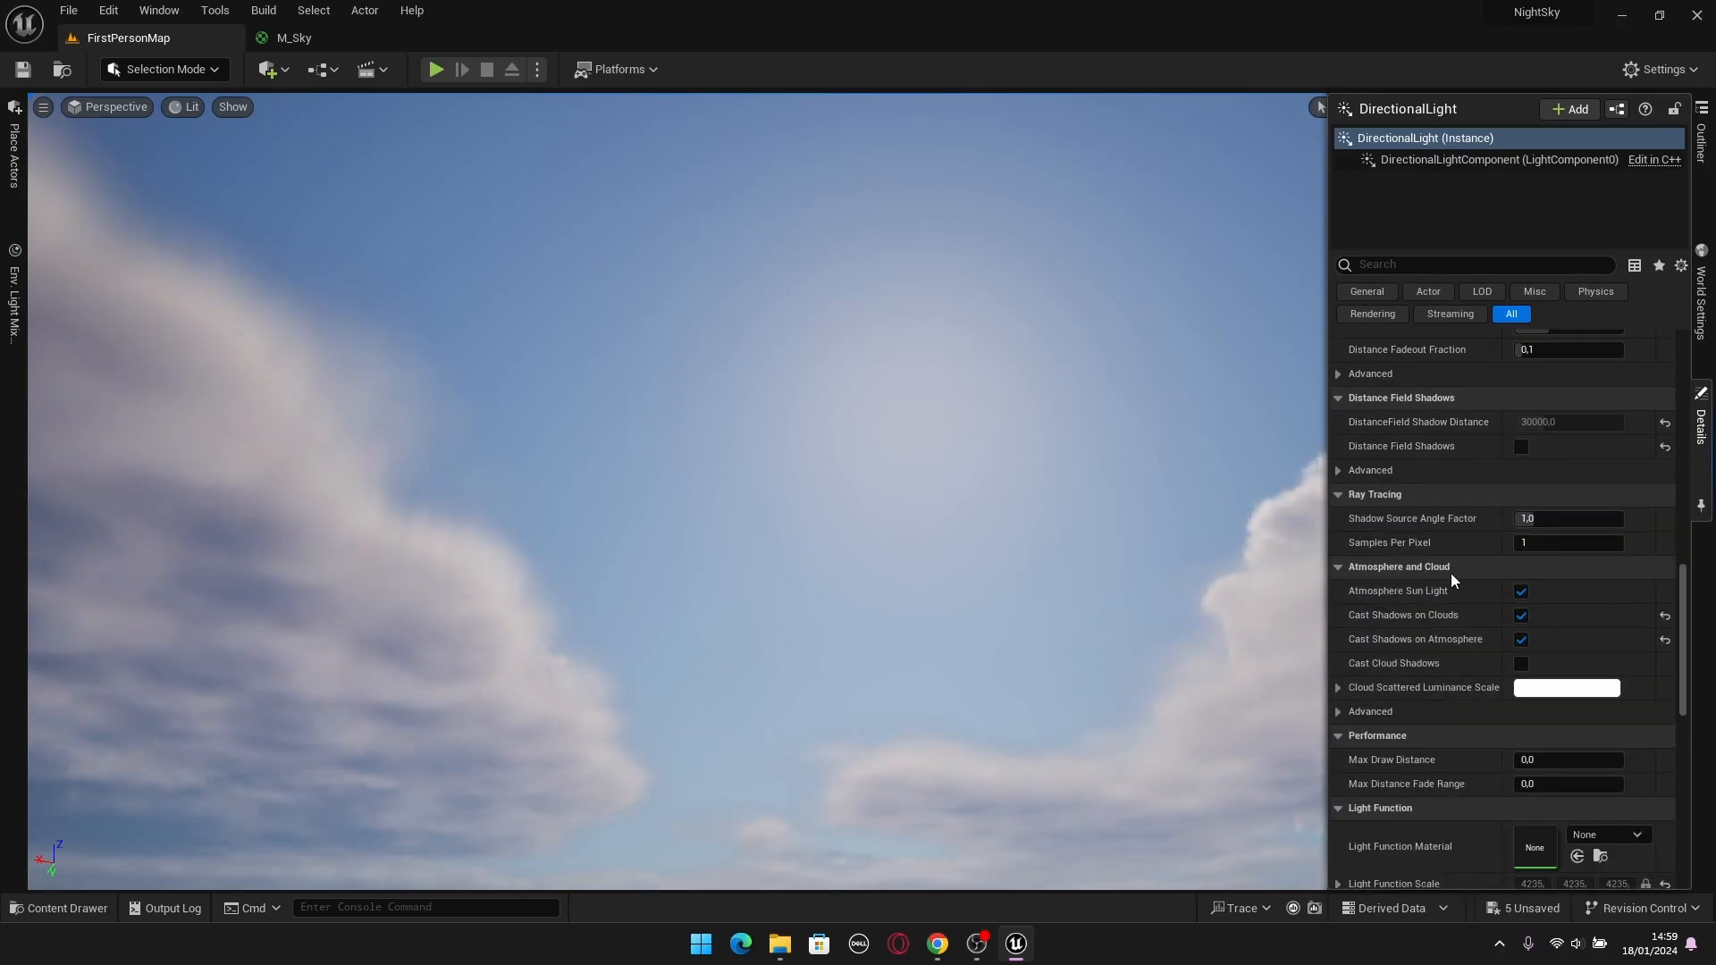
left_click(1347, 712)
scroll(1368, 720, "down", 1)
mouse_move(1365, 715)
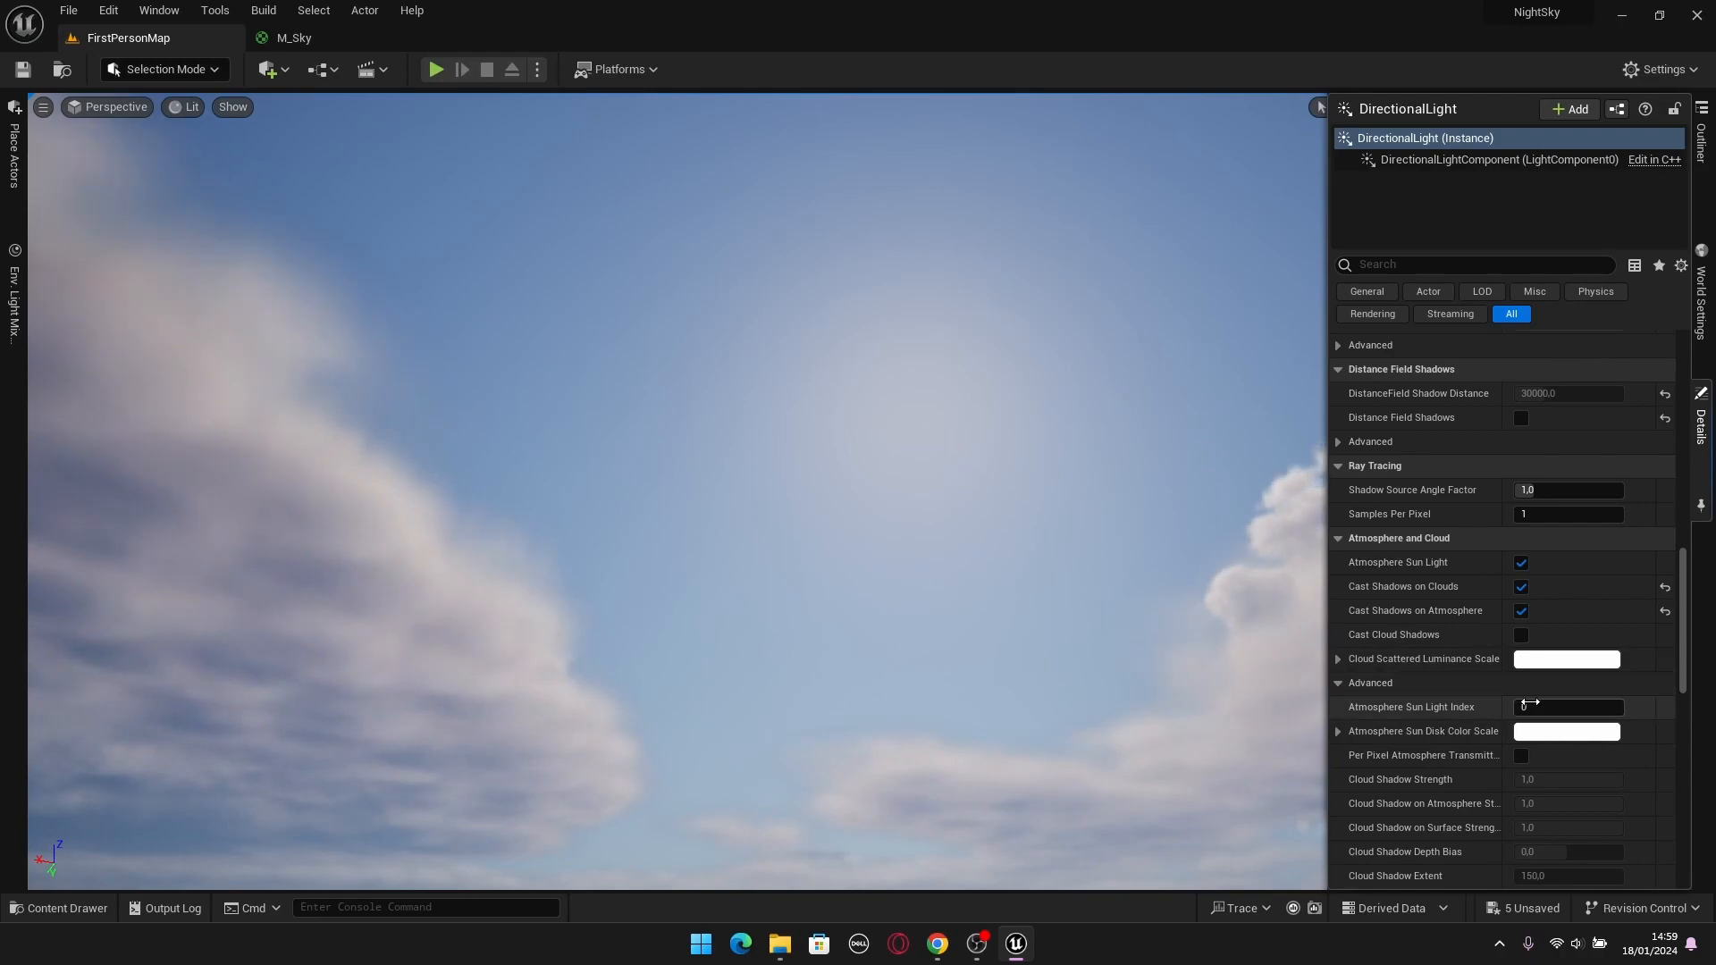
Move the SkyAtmosphereLightDiskLuminance node slightly up in M_Sky and recheck the DirectionalLight's Atmosphere Sun Light Index.
left_click(290, 37)
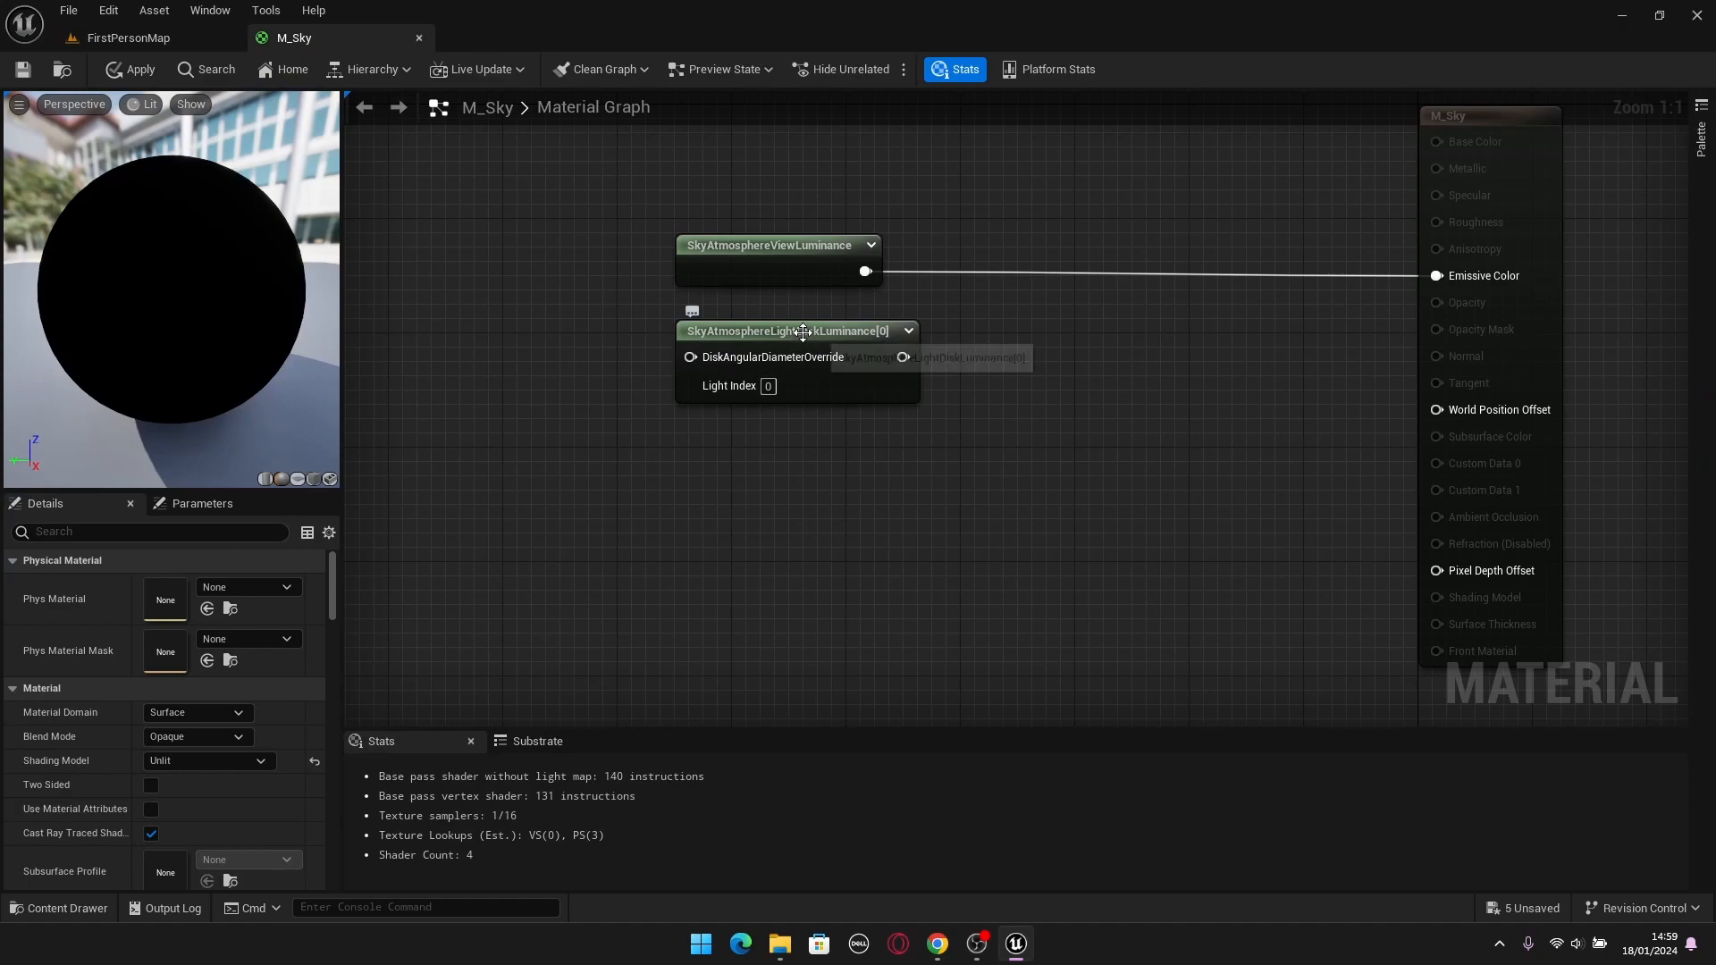
left_click_drag(797, 332, 797, 318)
left_click(196, 14)
left_click(175, 45)
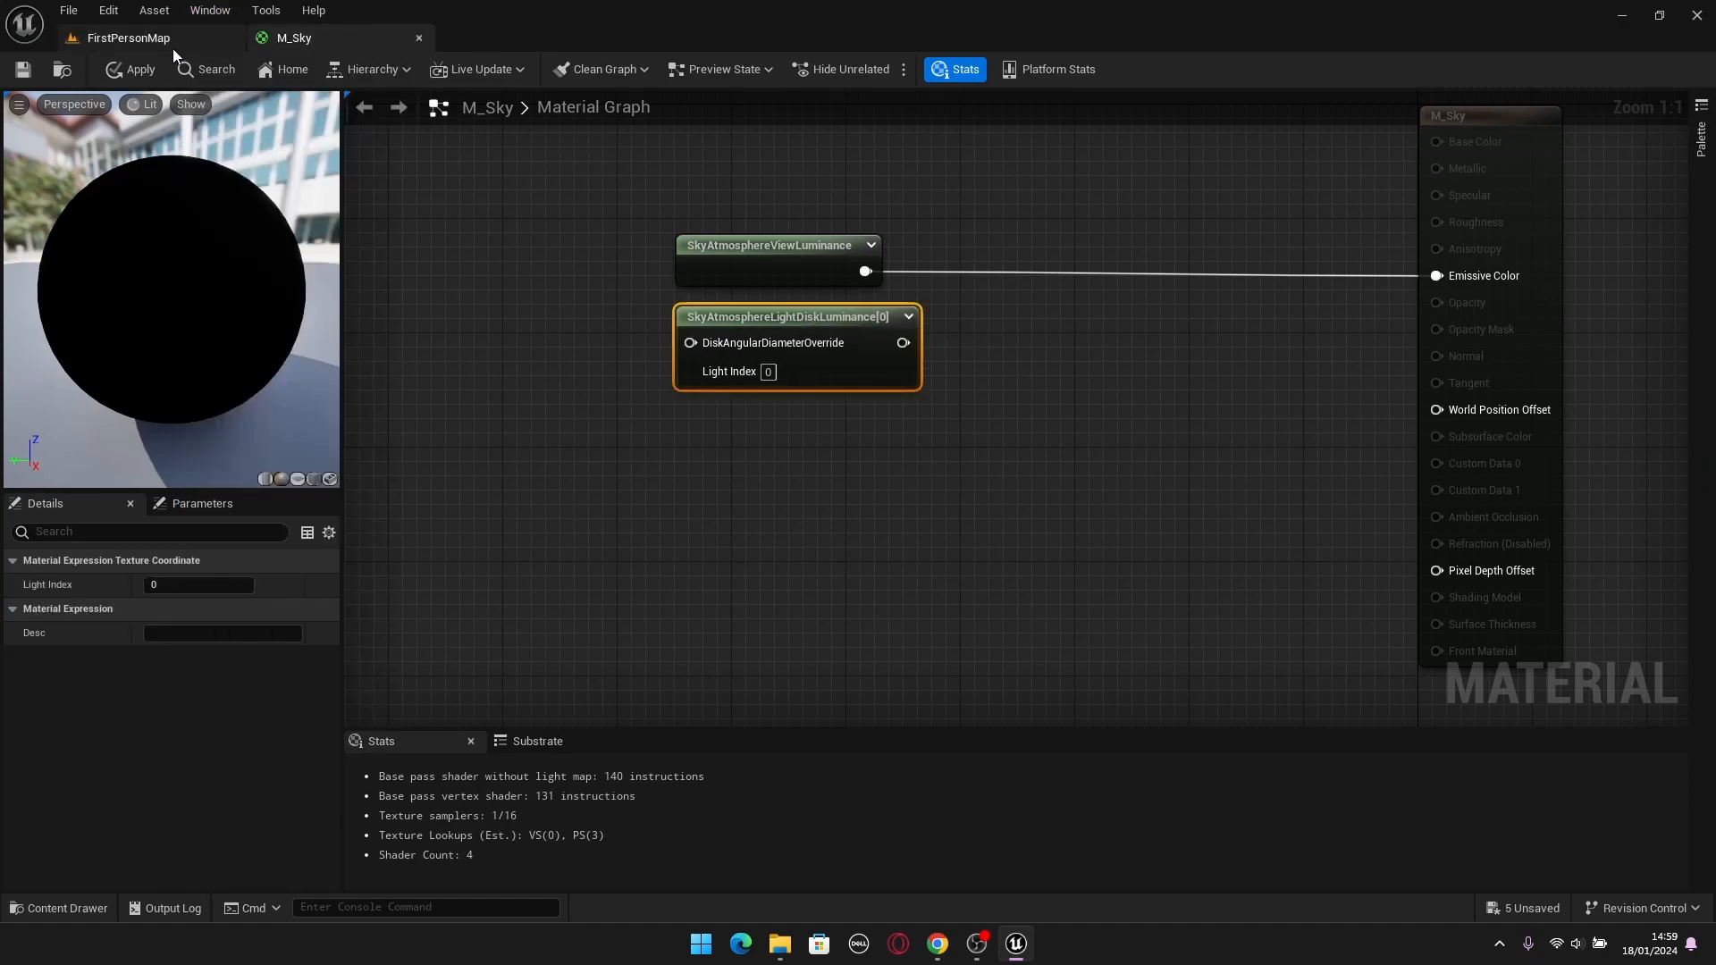
left_click(172, 50)
left_click(1696, 411)
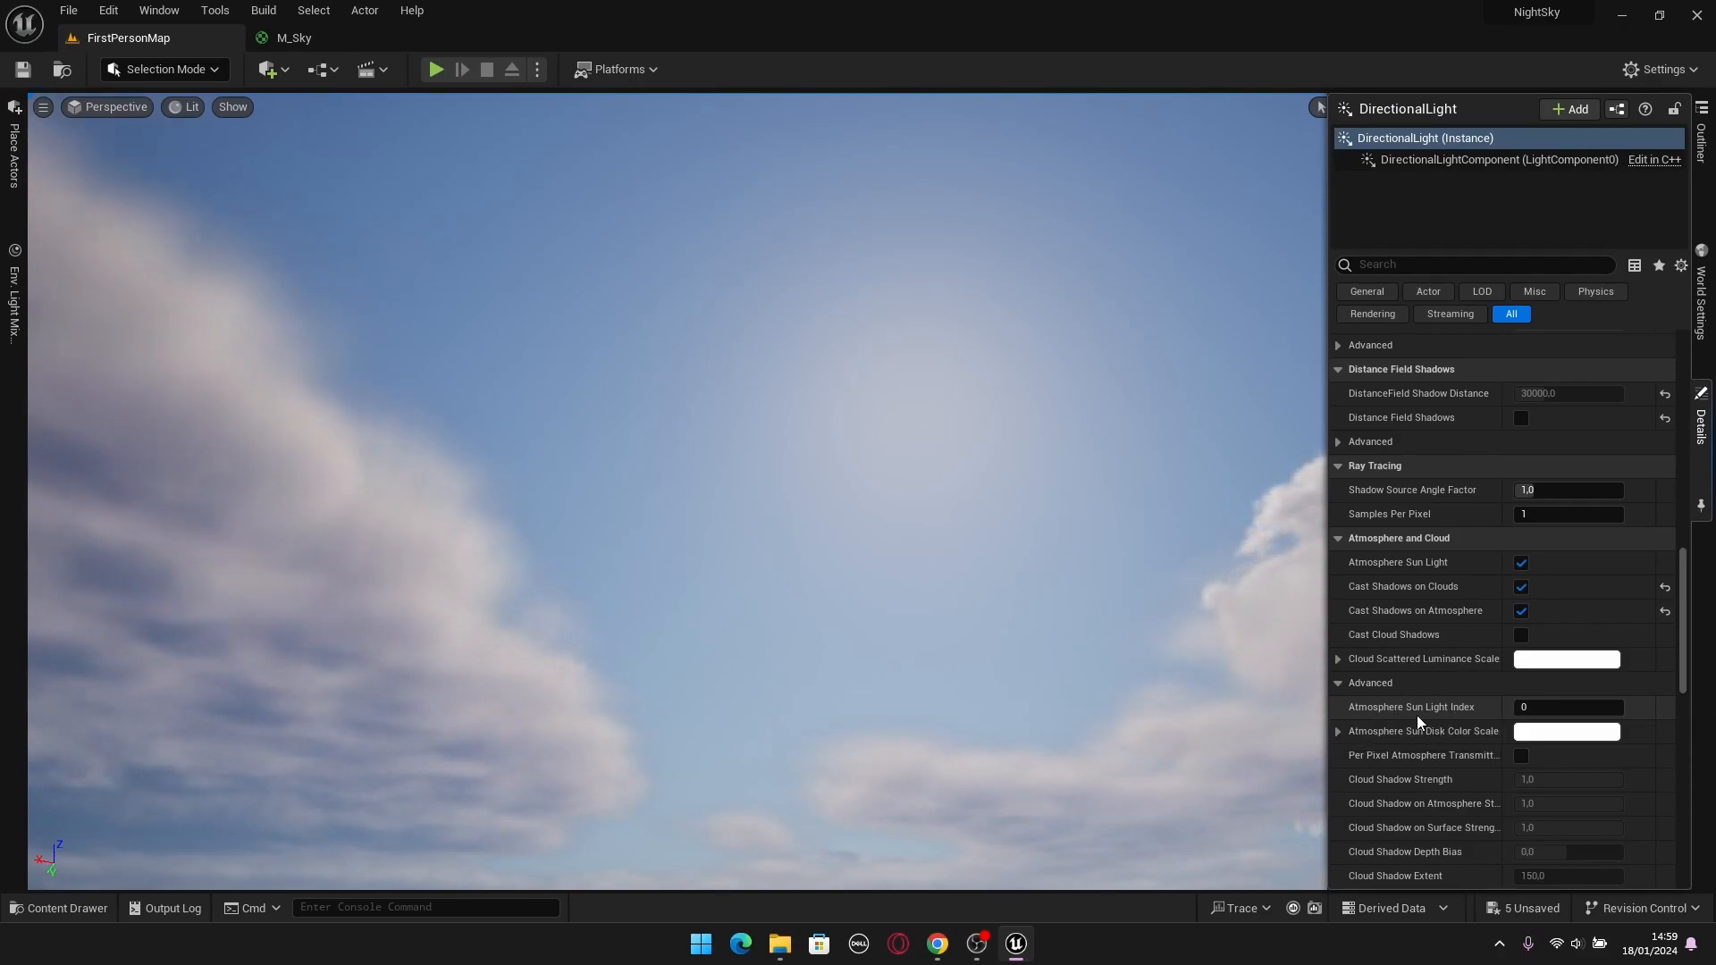
Add an Add node to the M_Sky graph, beside the two sky-atmosphere luminance nodes.
left_click(302, 40)
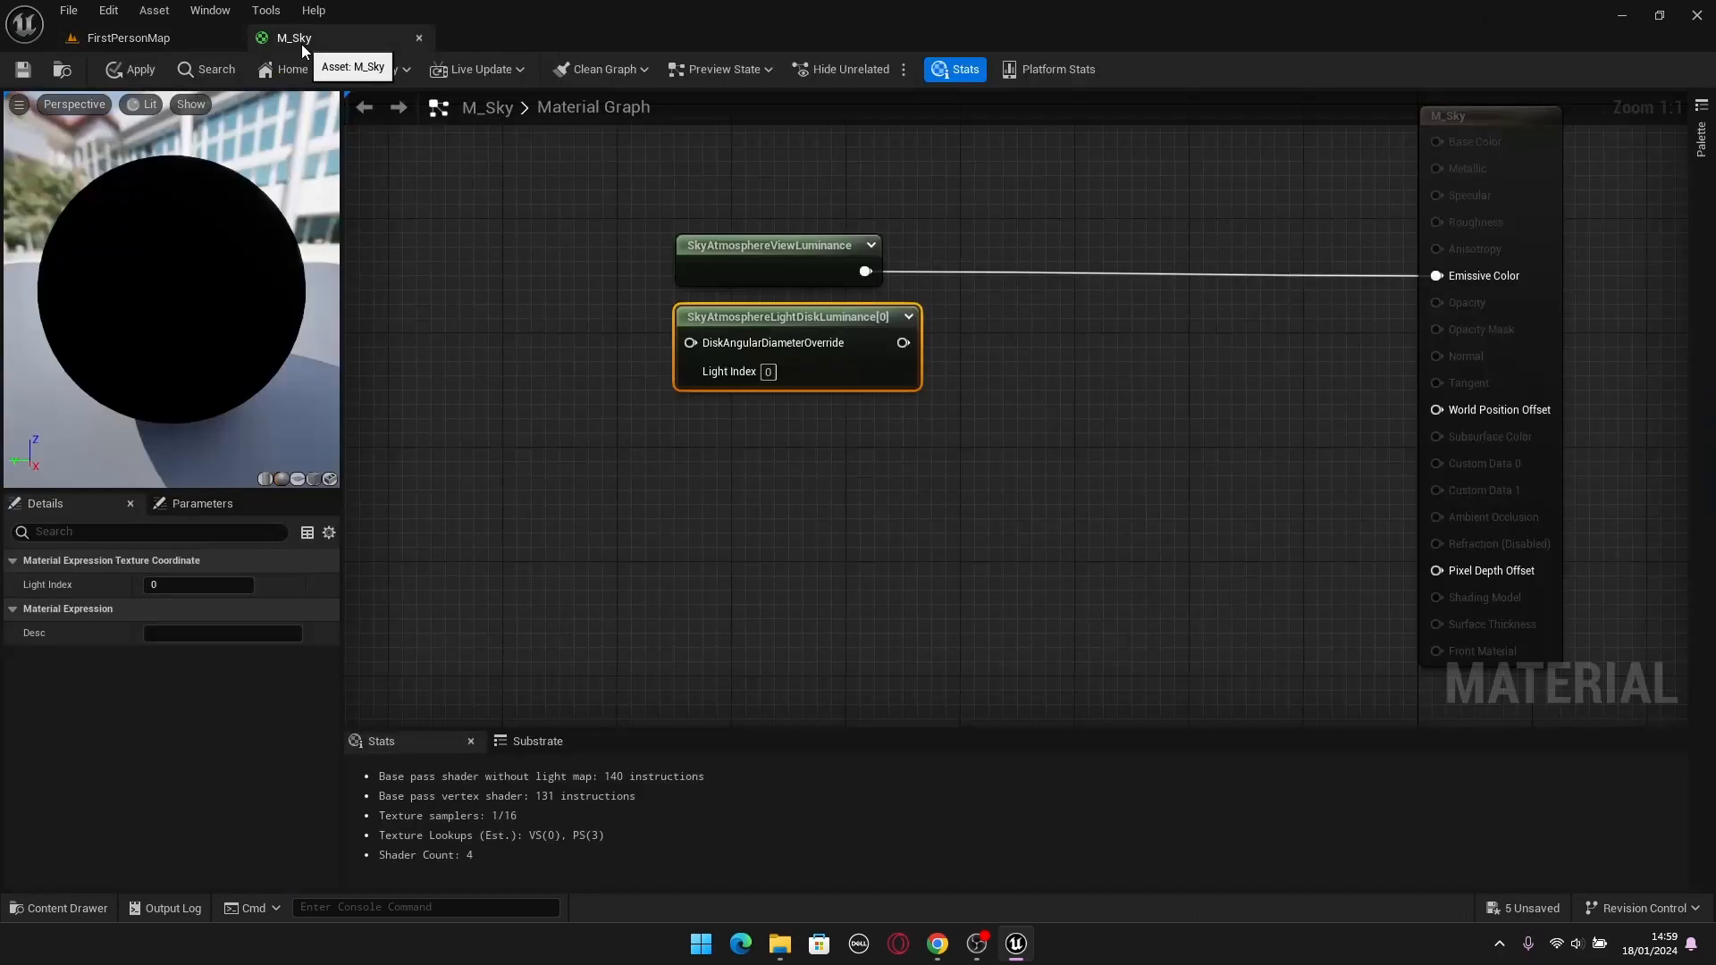
left_click(1005, 458)
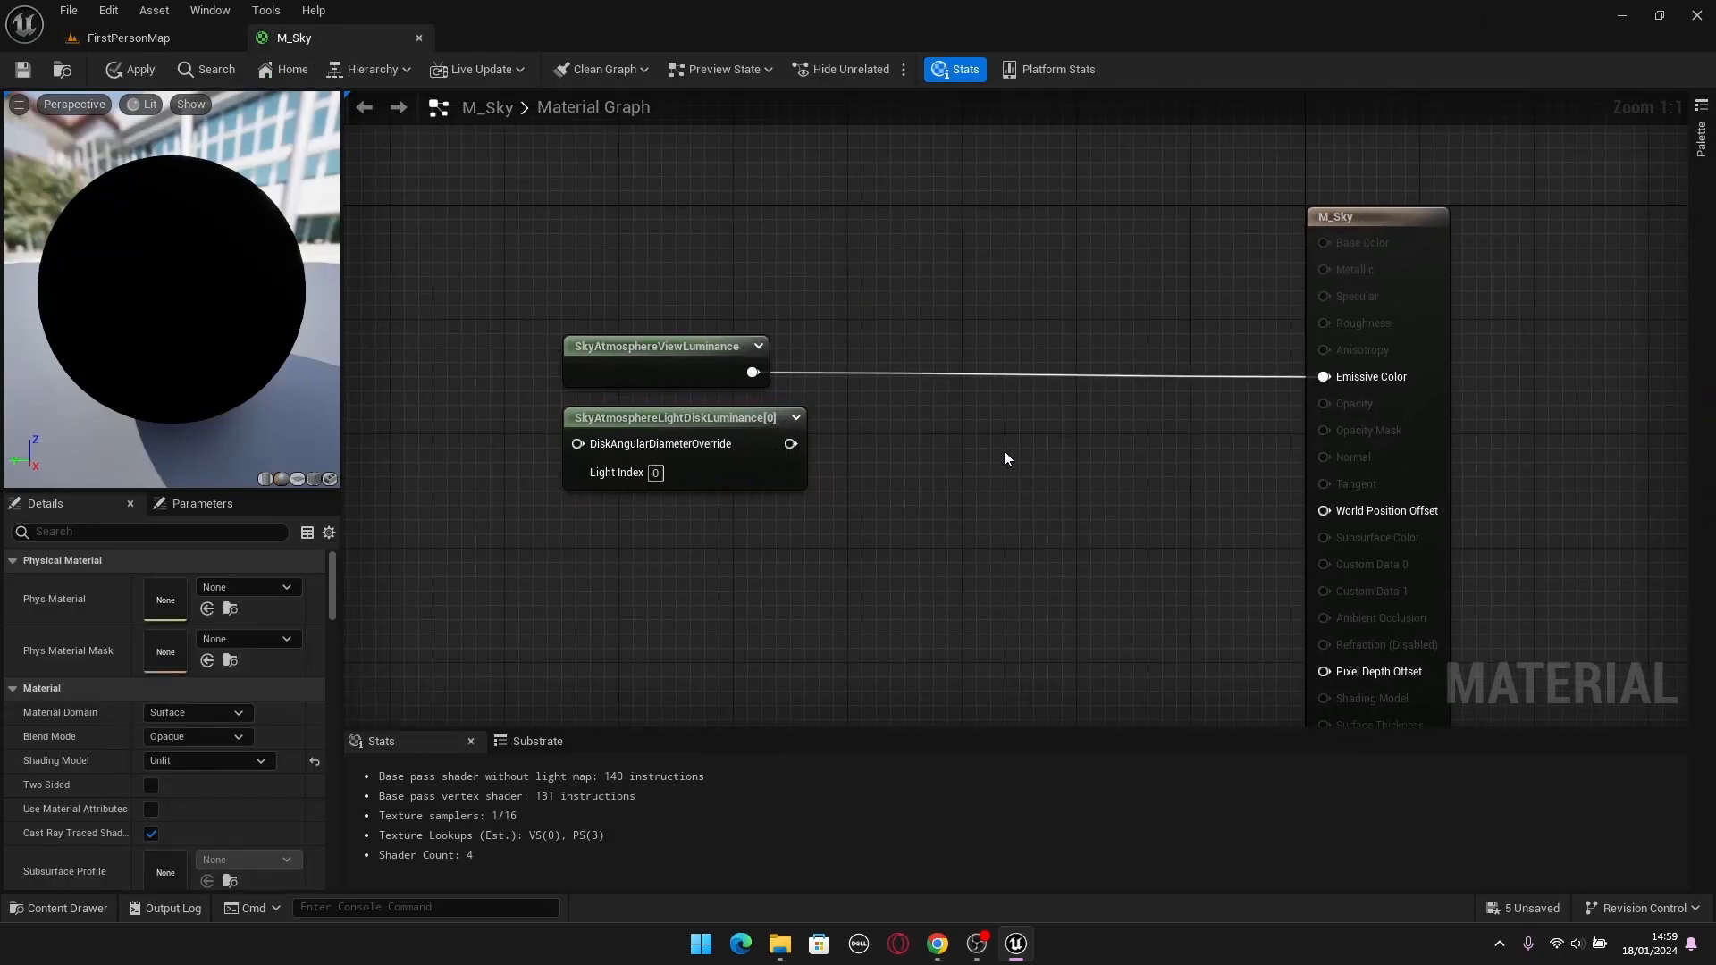
left_click(919, 405)
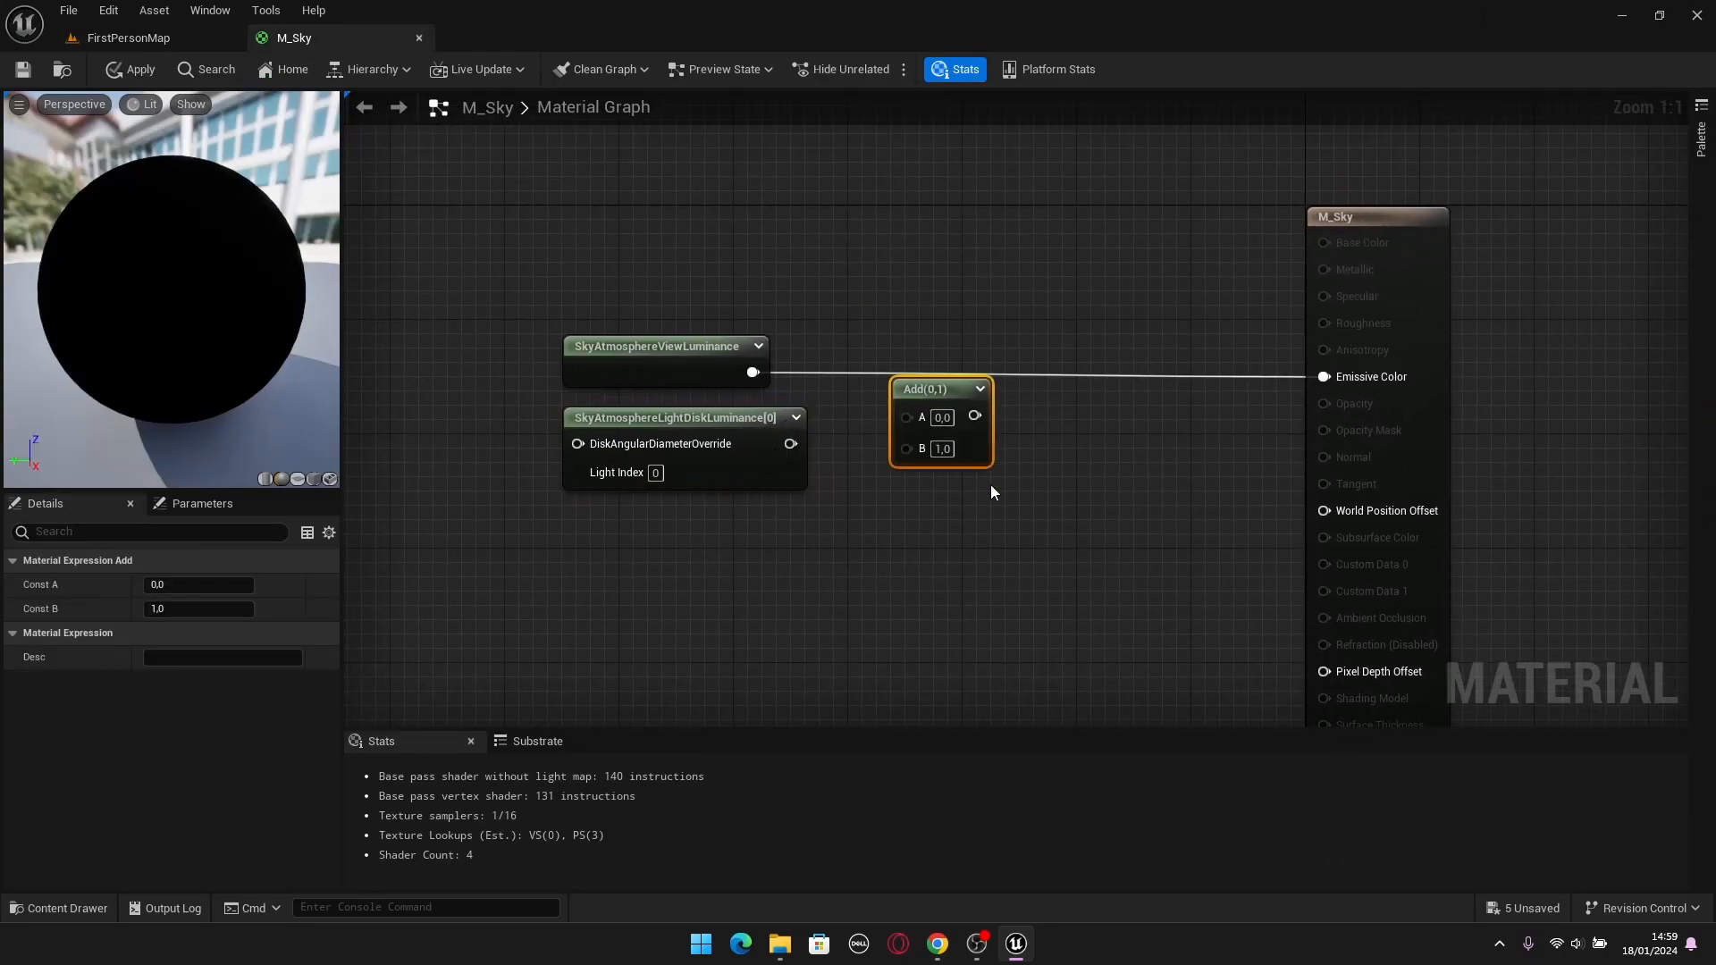
left_click(1066, 549)
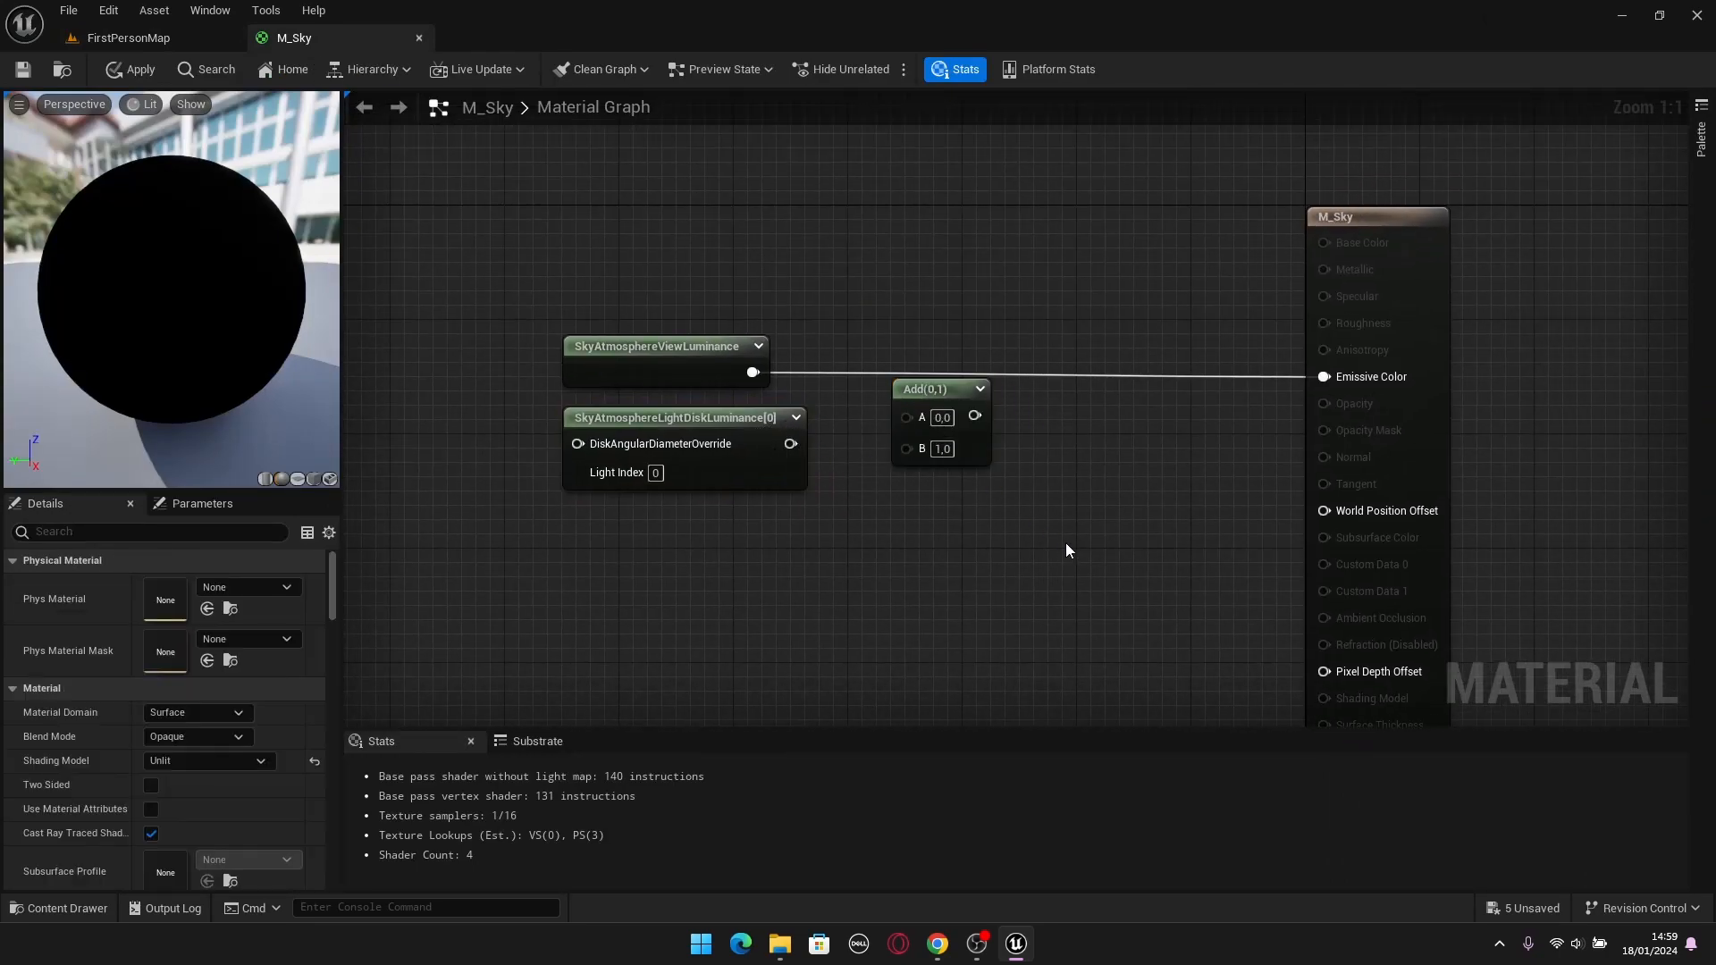
left_click(997, 556)
left_click_drag(1146, 528, 1116, 579)
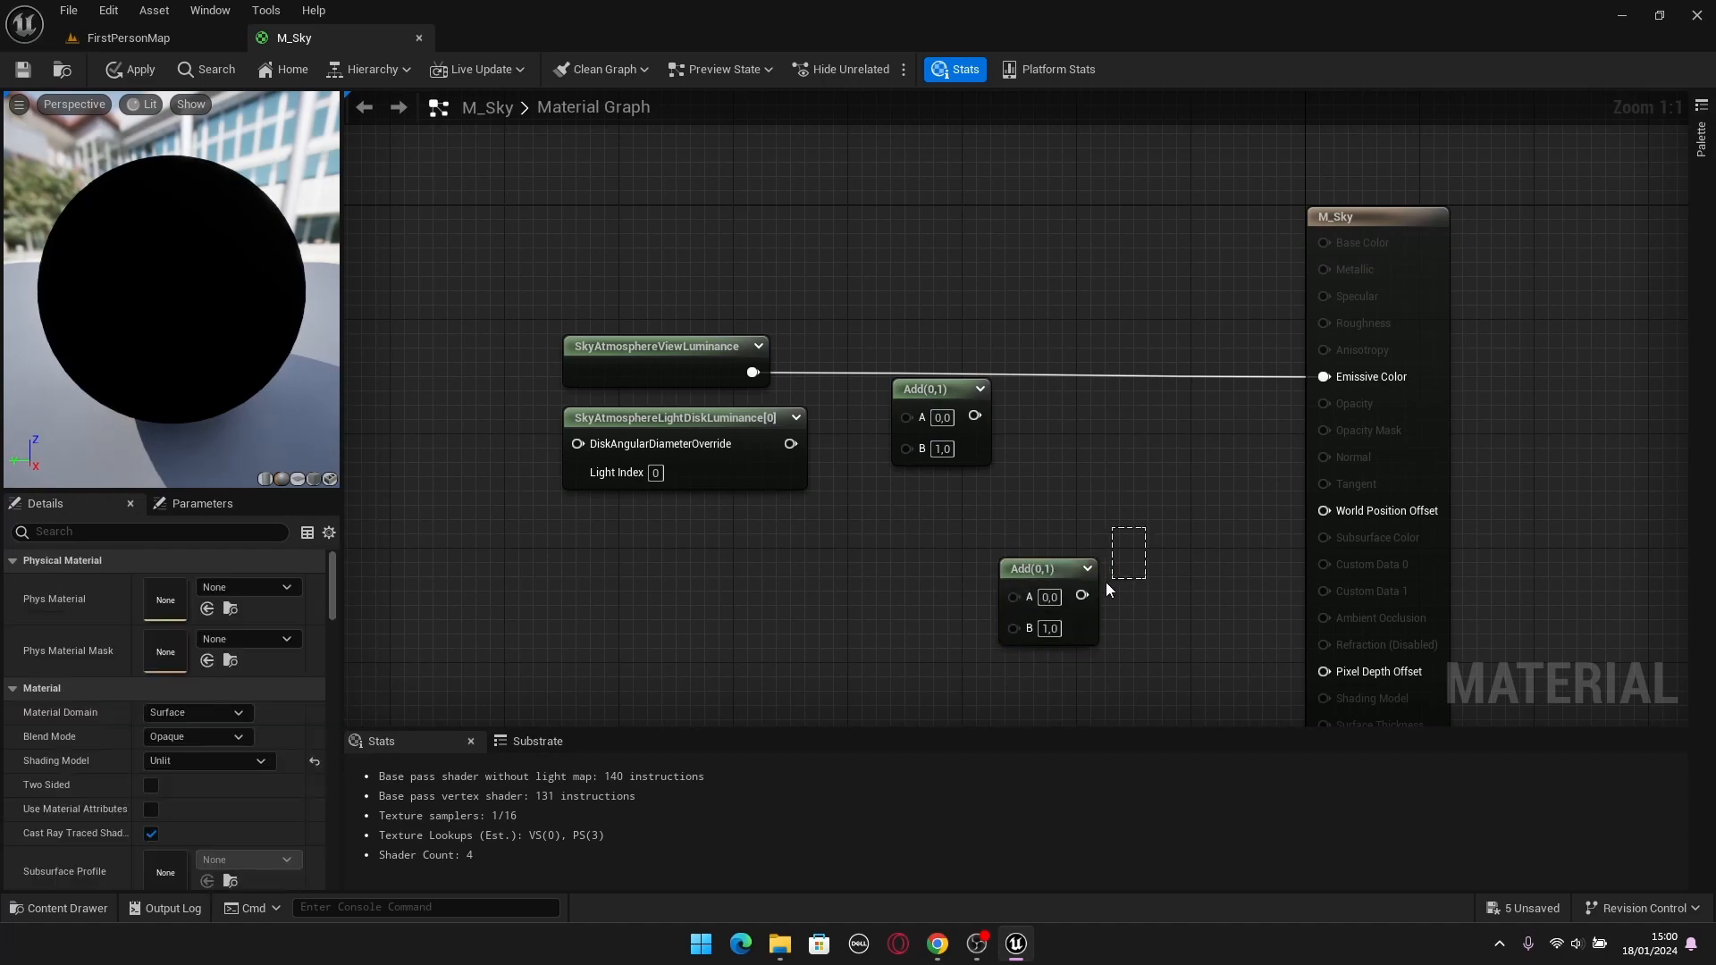
left_click_drag(925, 667, 929, 664)
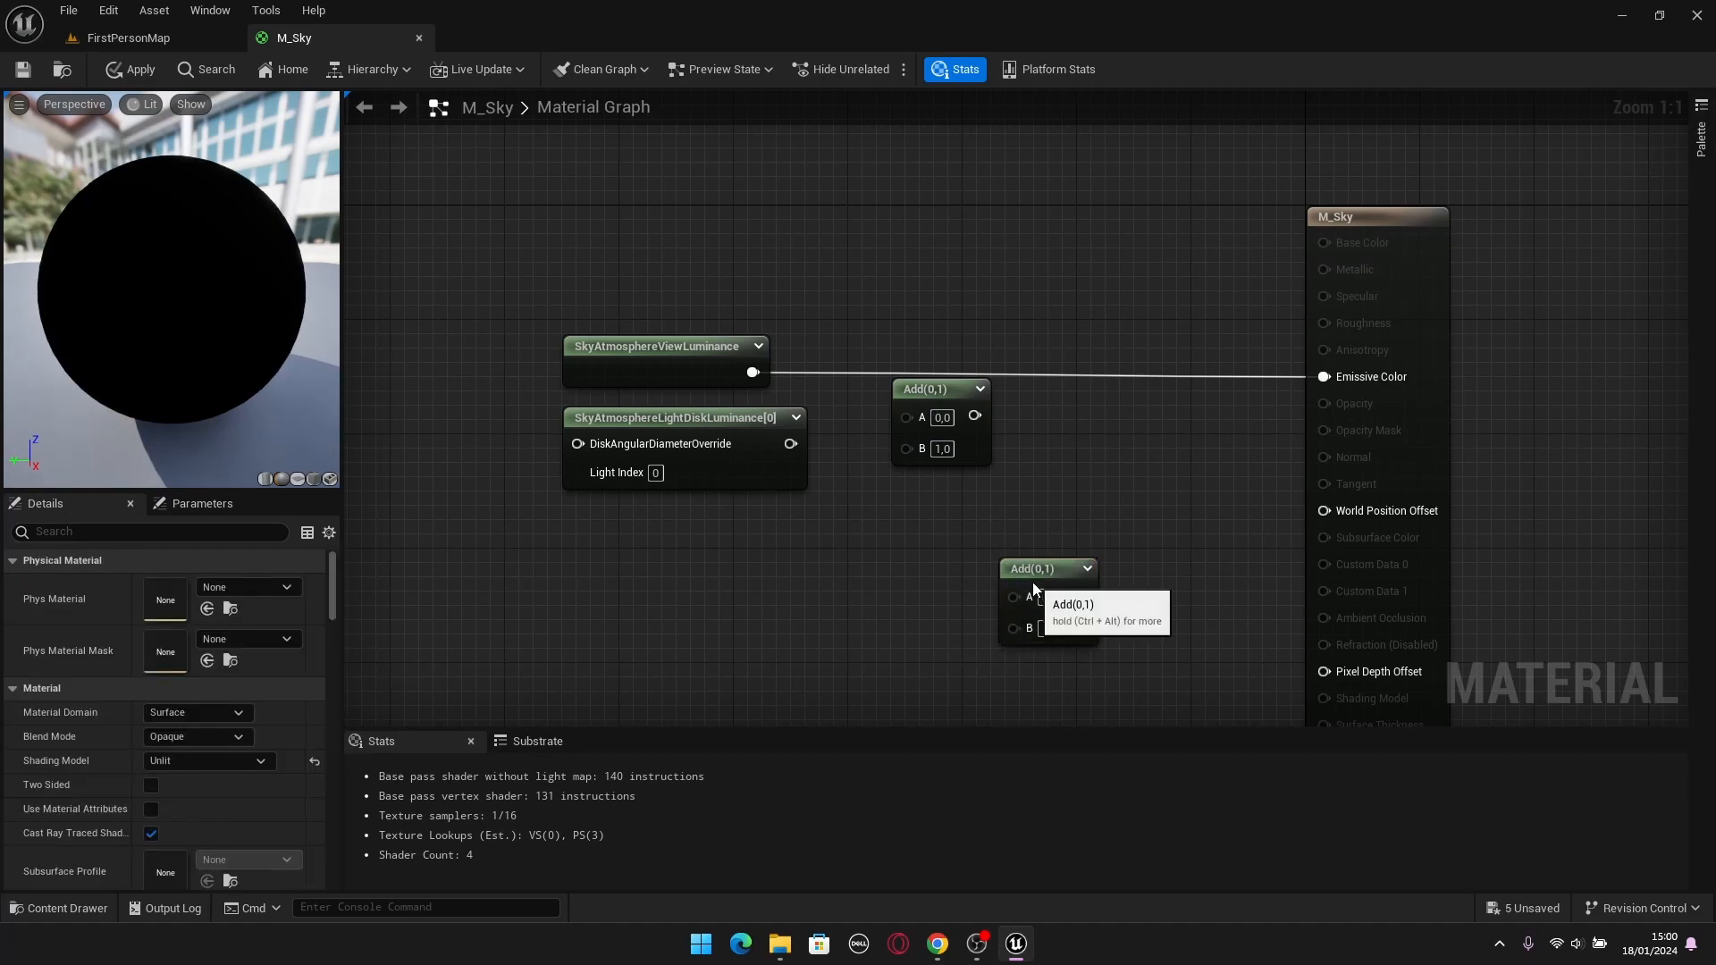
key("Delete")
right_click(974, 546)
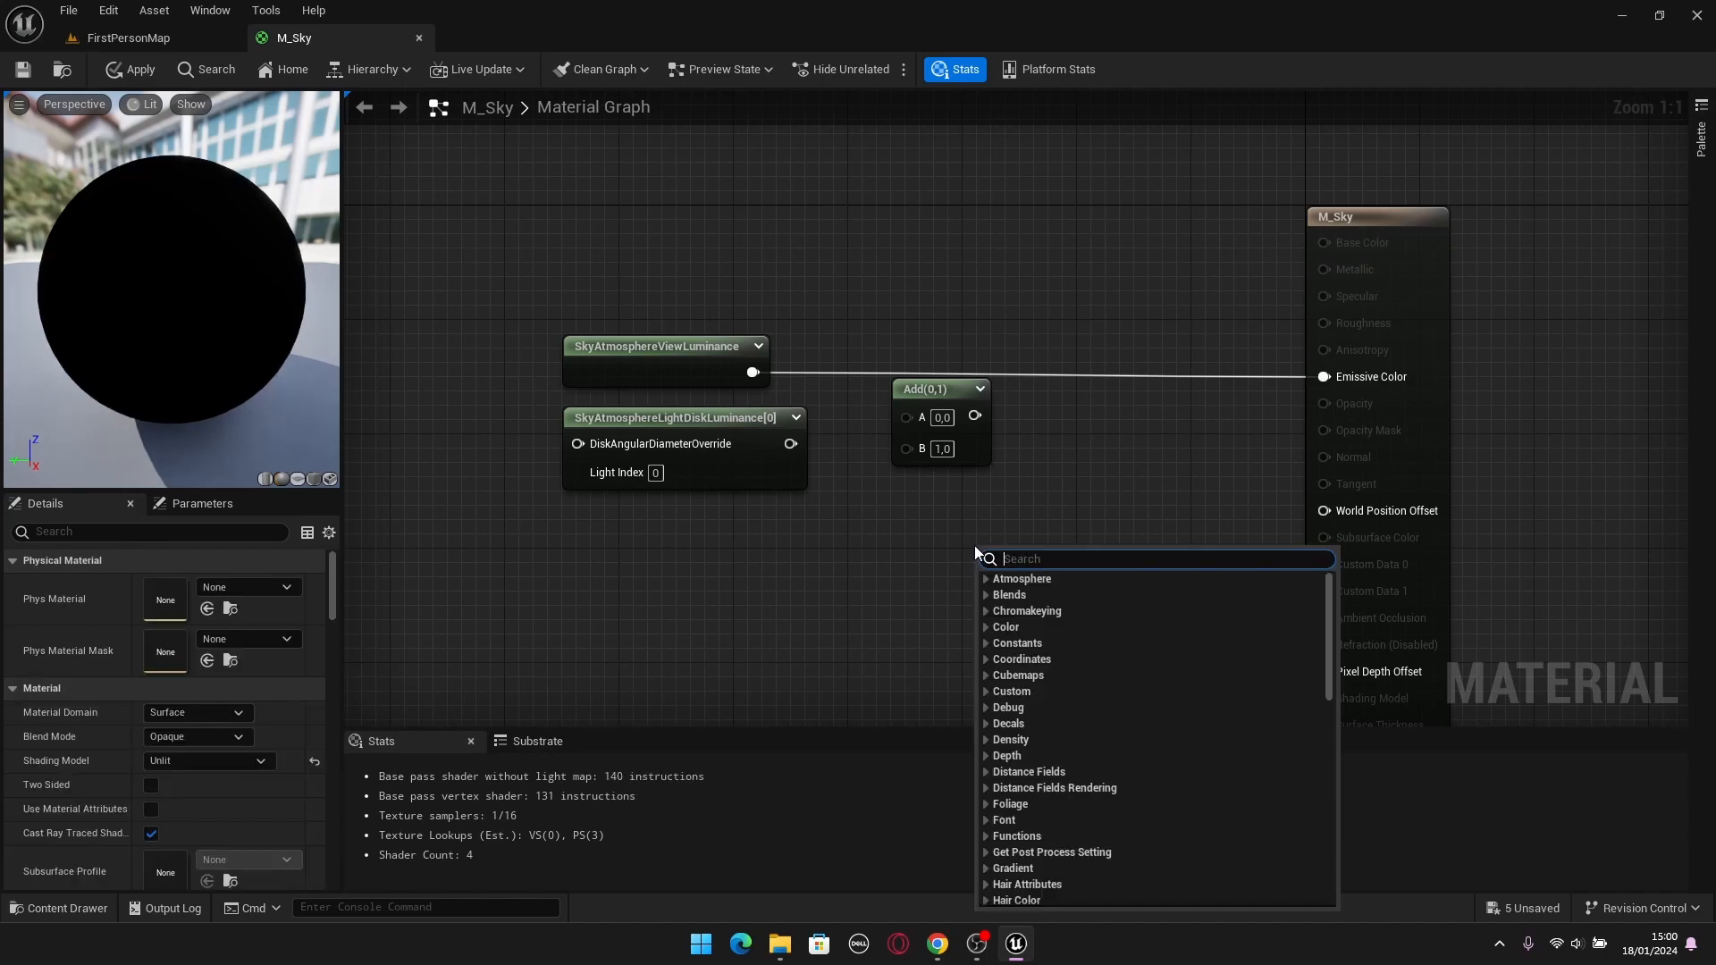
type("Add")
key("Return")
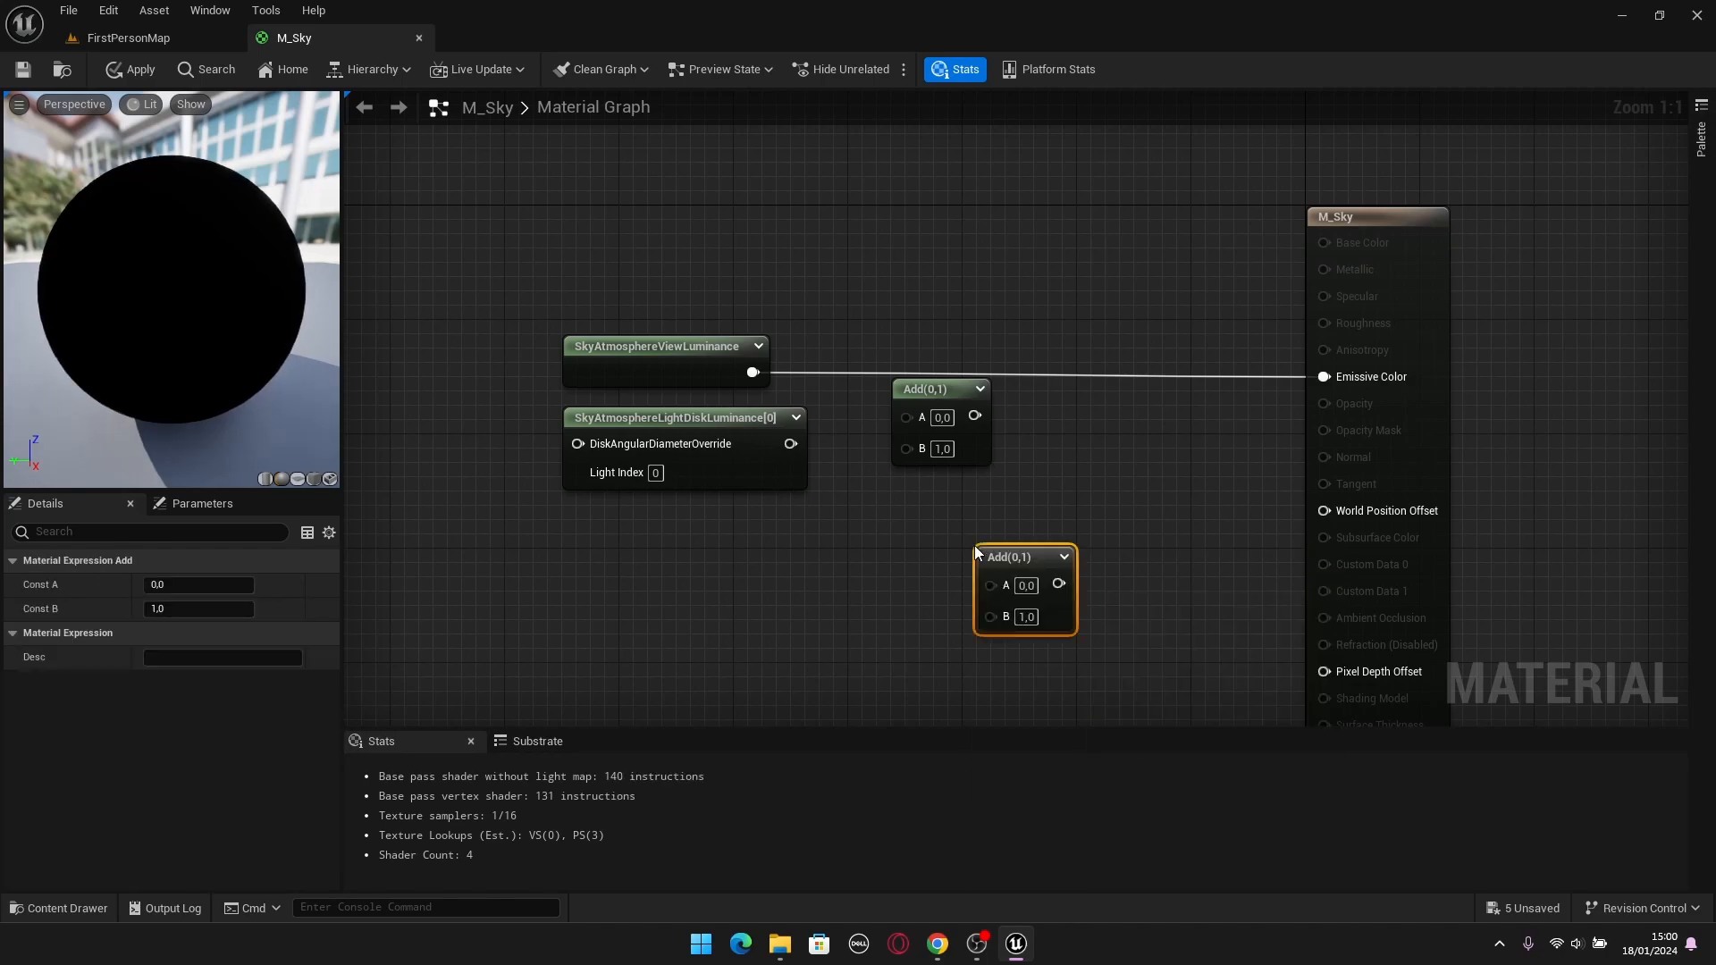
left_click_drag(1187, 510, 920, 667)
key("Delete")
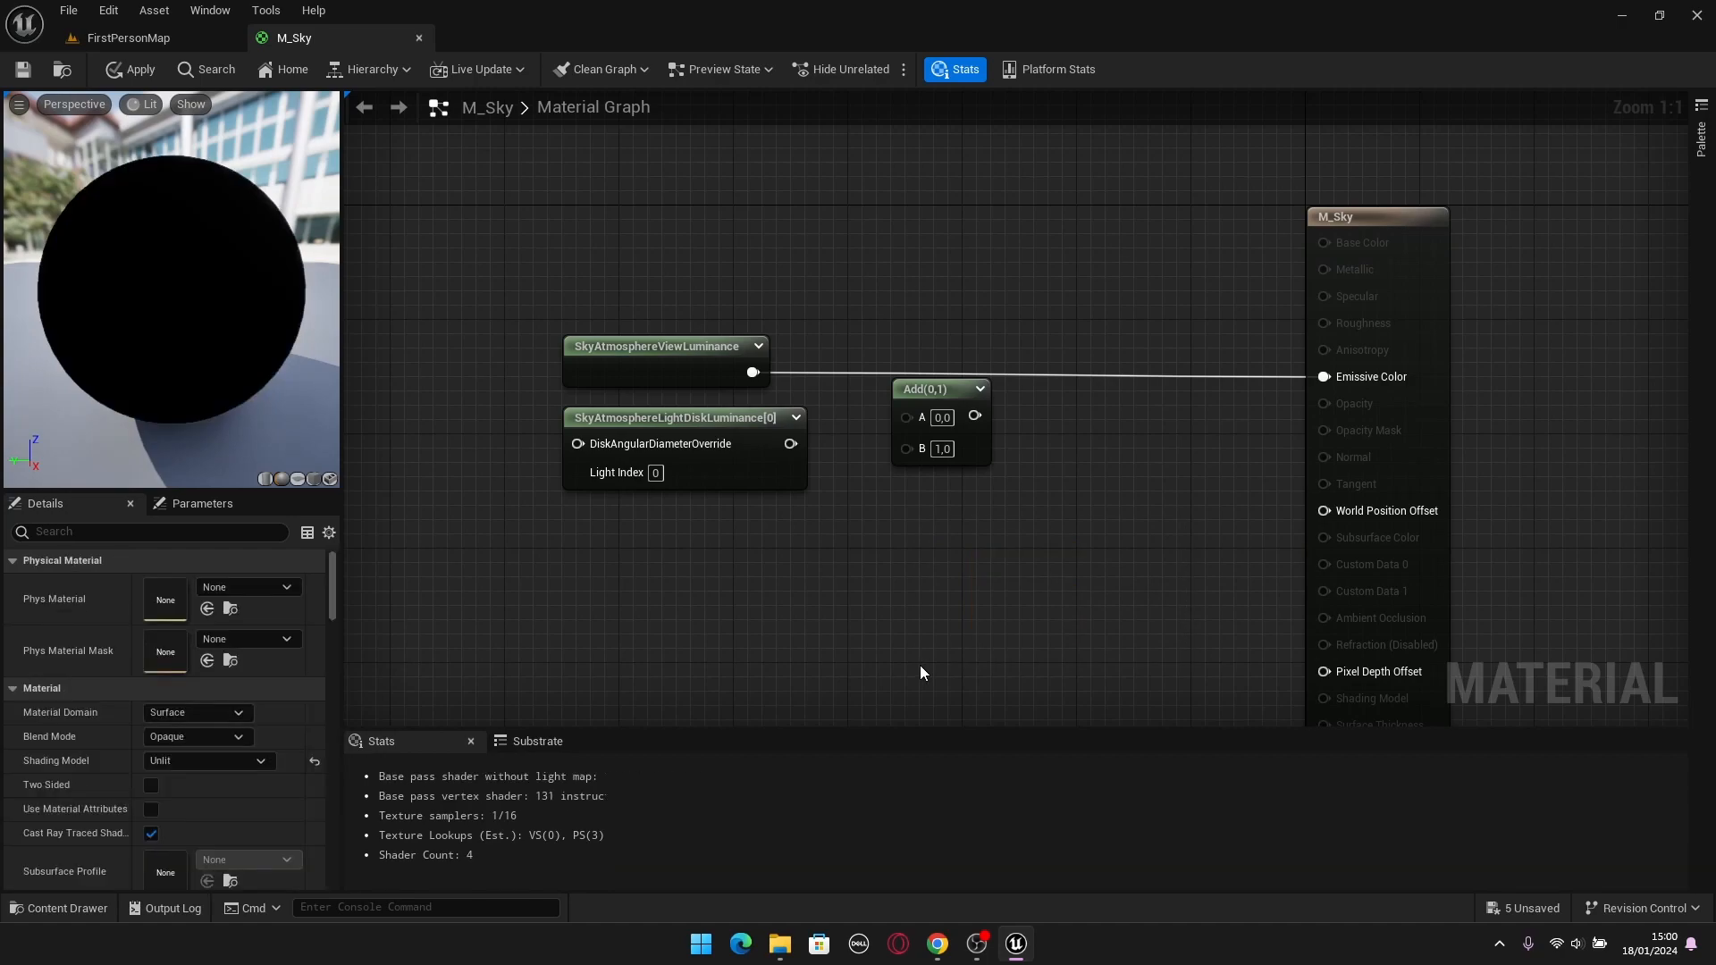
Wire SkyAtmosphereViewLuminance into A and SkyAtmosphereLightDiskLuminance into B of Add, feed the sum into Emissive Color, and apply the material.
left_click_drag(753, 373, 906, 416)
left_click_drag(790, 443, 1325, 377)
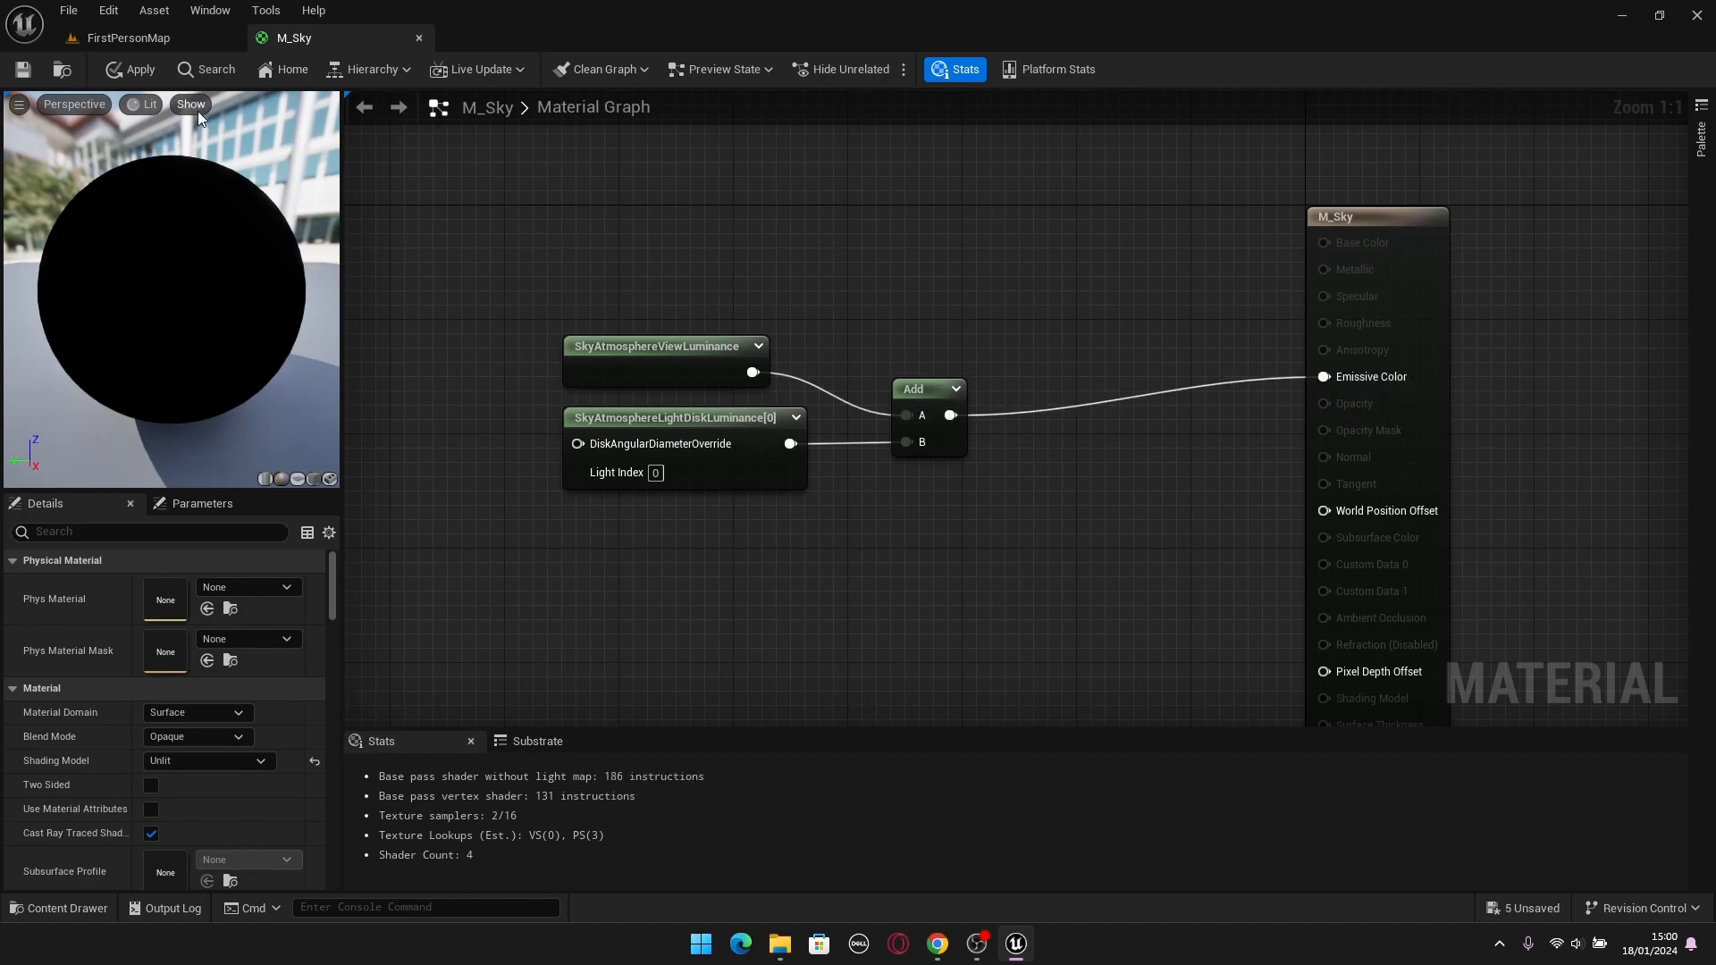
left_click(136, 72)
Inspect the sun disk in FirstPersonMap and shift the sun slightly across the sky.
left_click(98, 39)
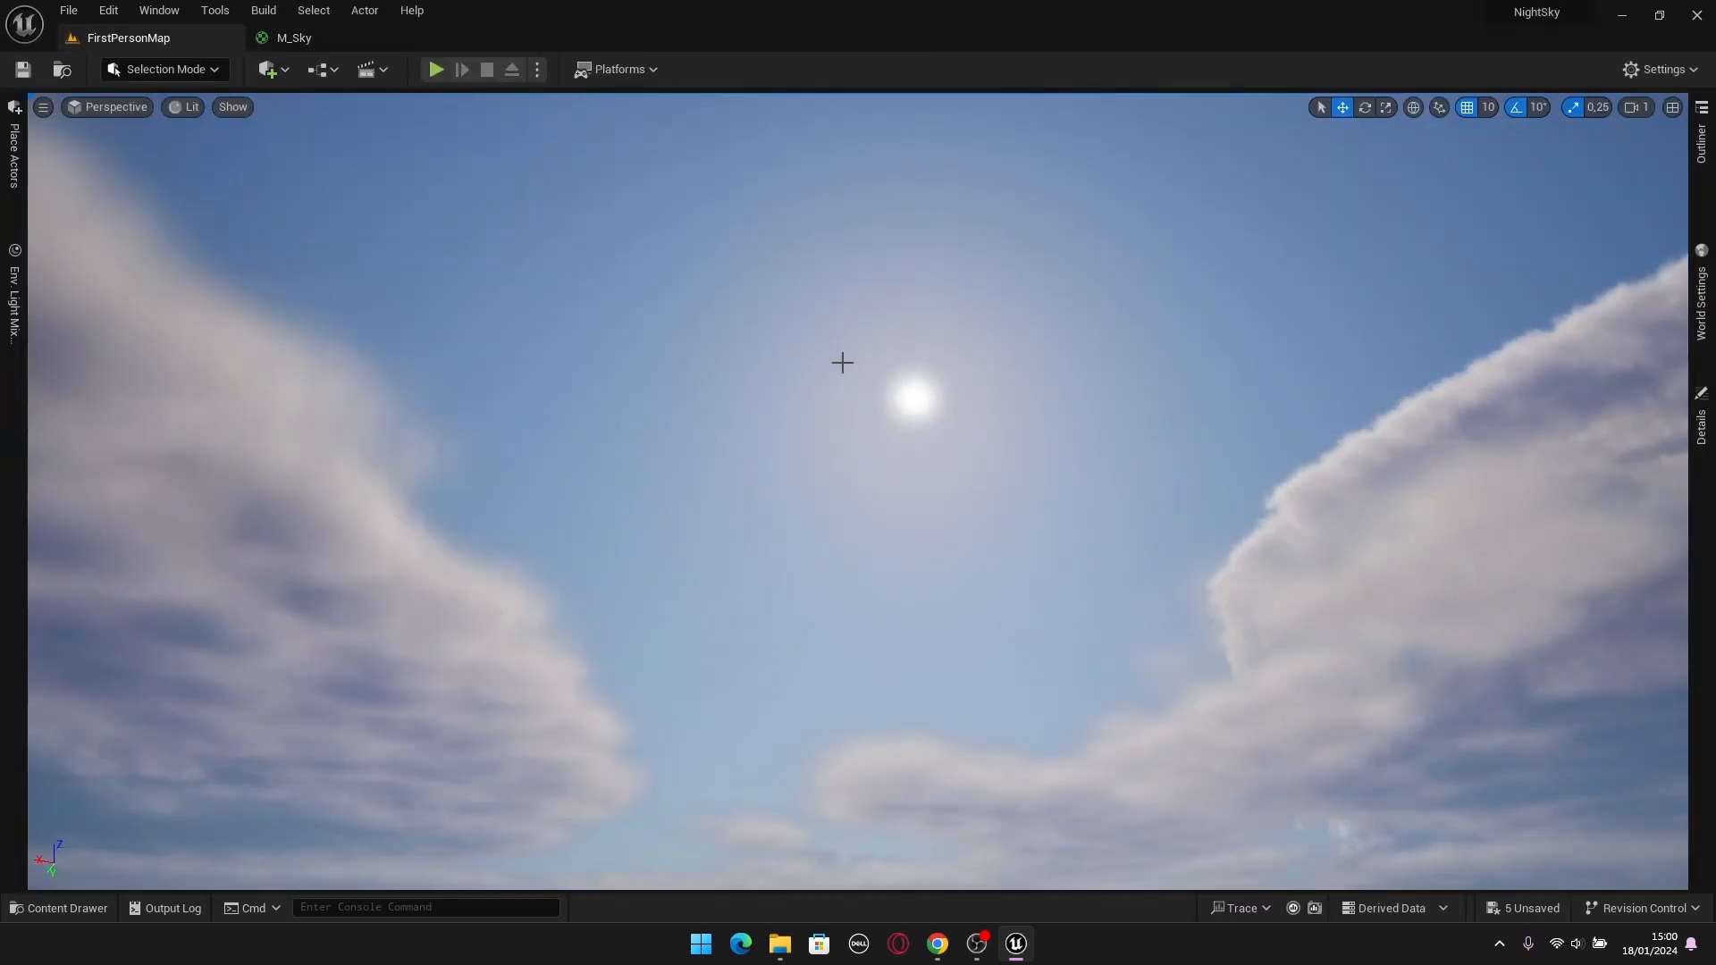
mouse_move(1092, 460)
right_mouse_down()
mouse_move(1094, 487)
mouse_move(1085, 473)
right_mouse_up()
key("ctrl+l")
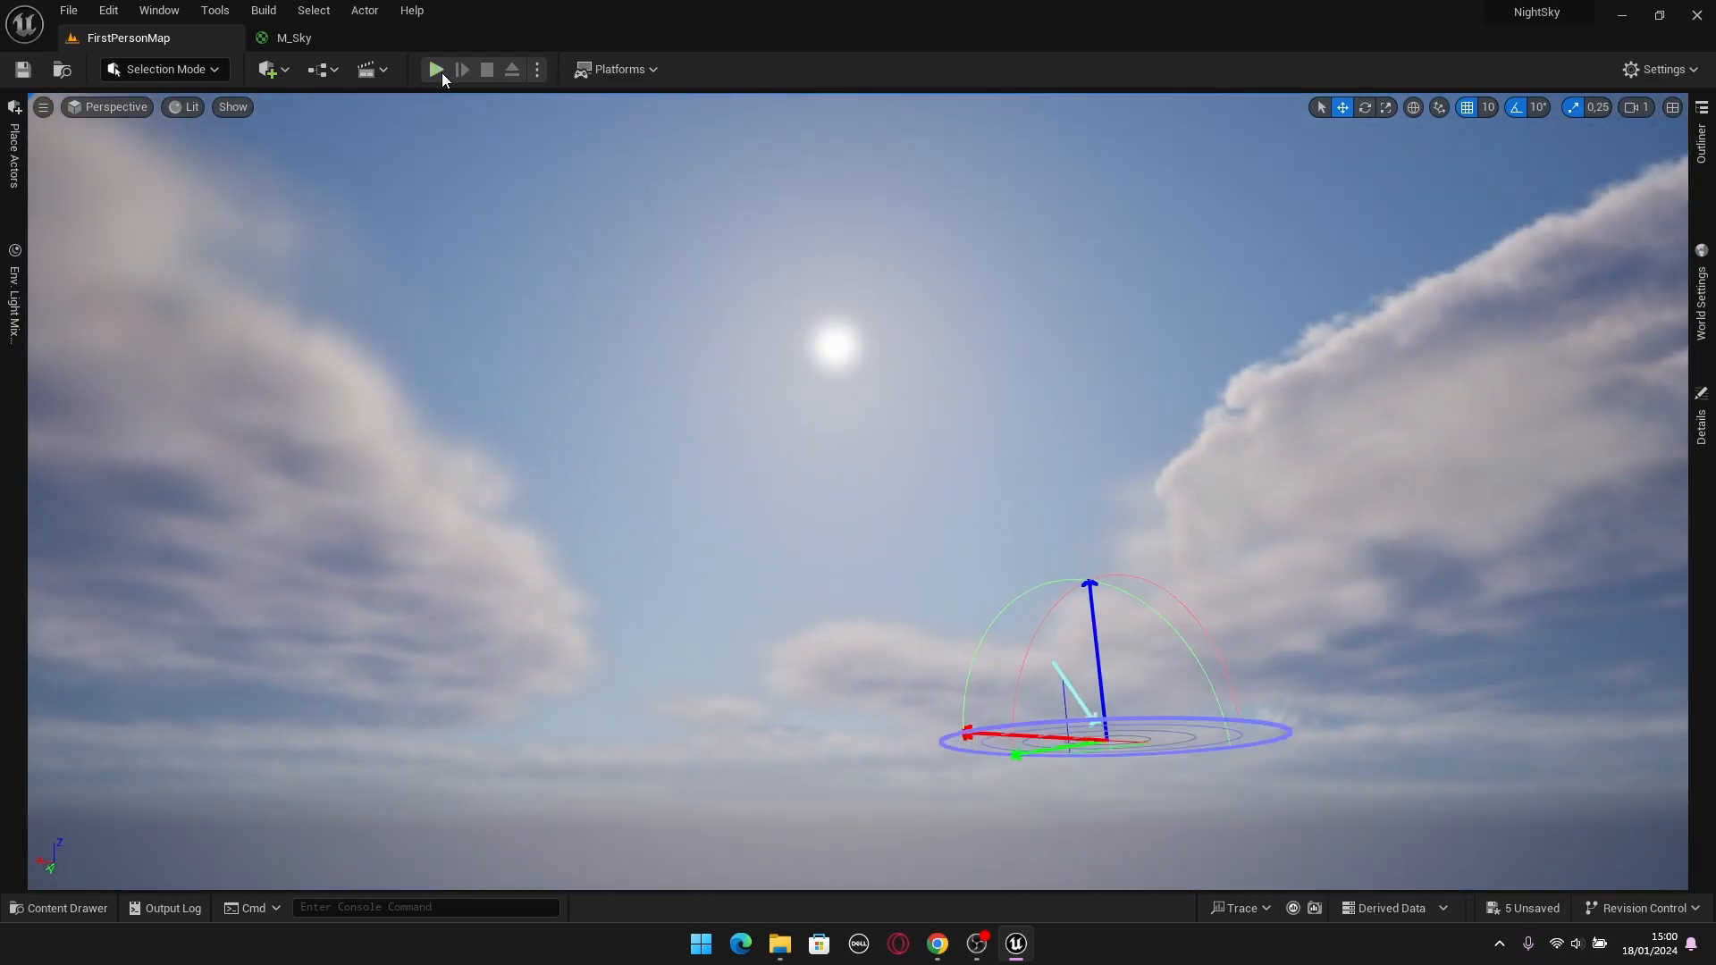
Move the two luminance nodes and the Add node farther from the M_Sky output and disconnect Emissive Color.
left_click(336, 45)
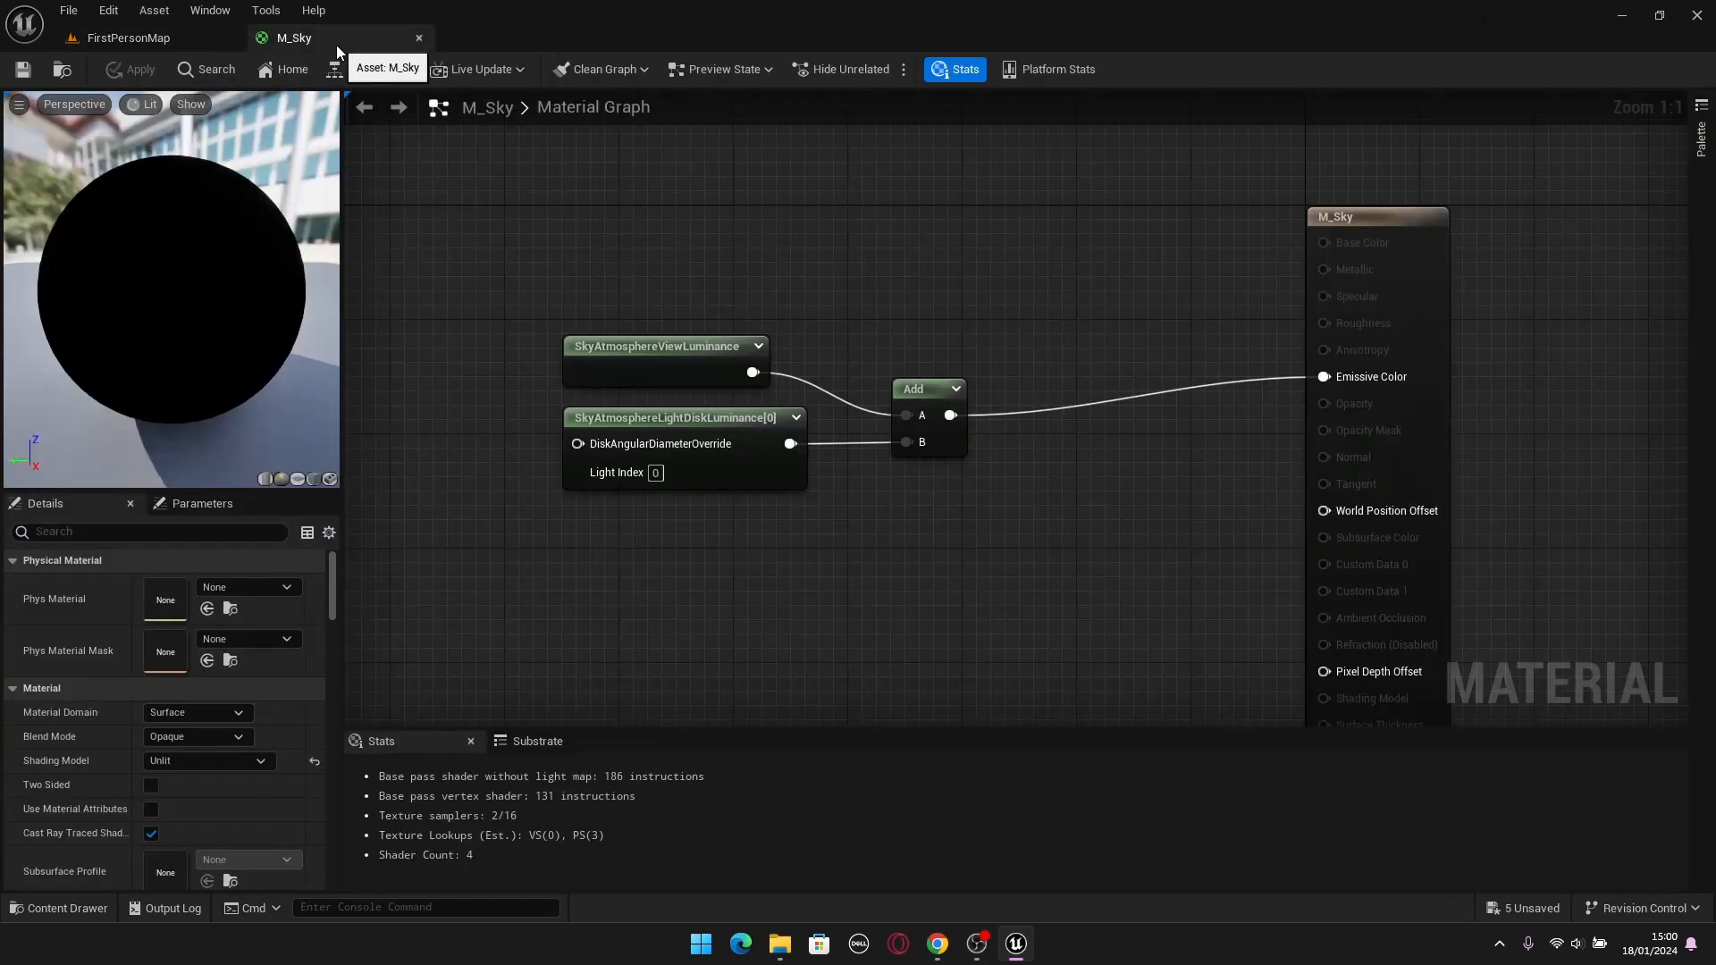
scroll(978, 336, "down", 2)
left_click_drag(1107, 309, 775, 532)
right_click_drag(775, 532, 938, 570)
left_click_drag(1035, 454, 520, 324)
left_click(1485, 427, "alt")
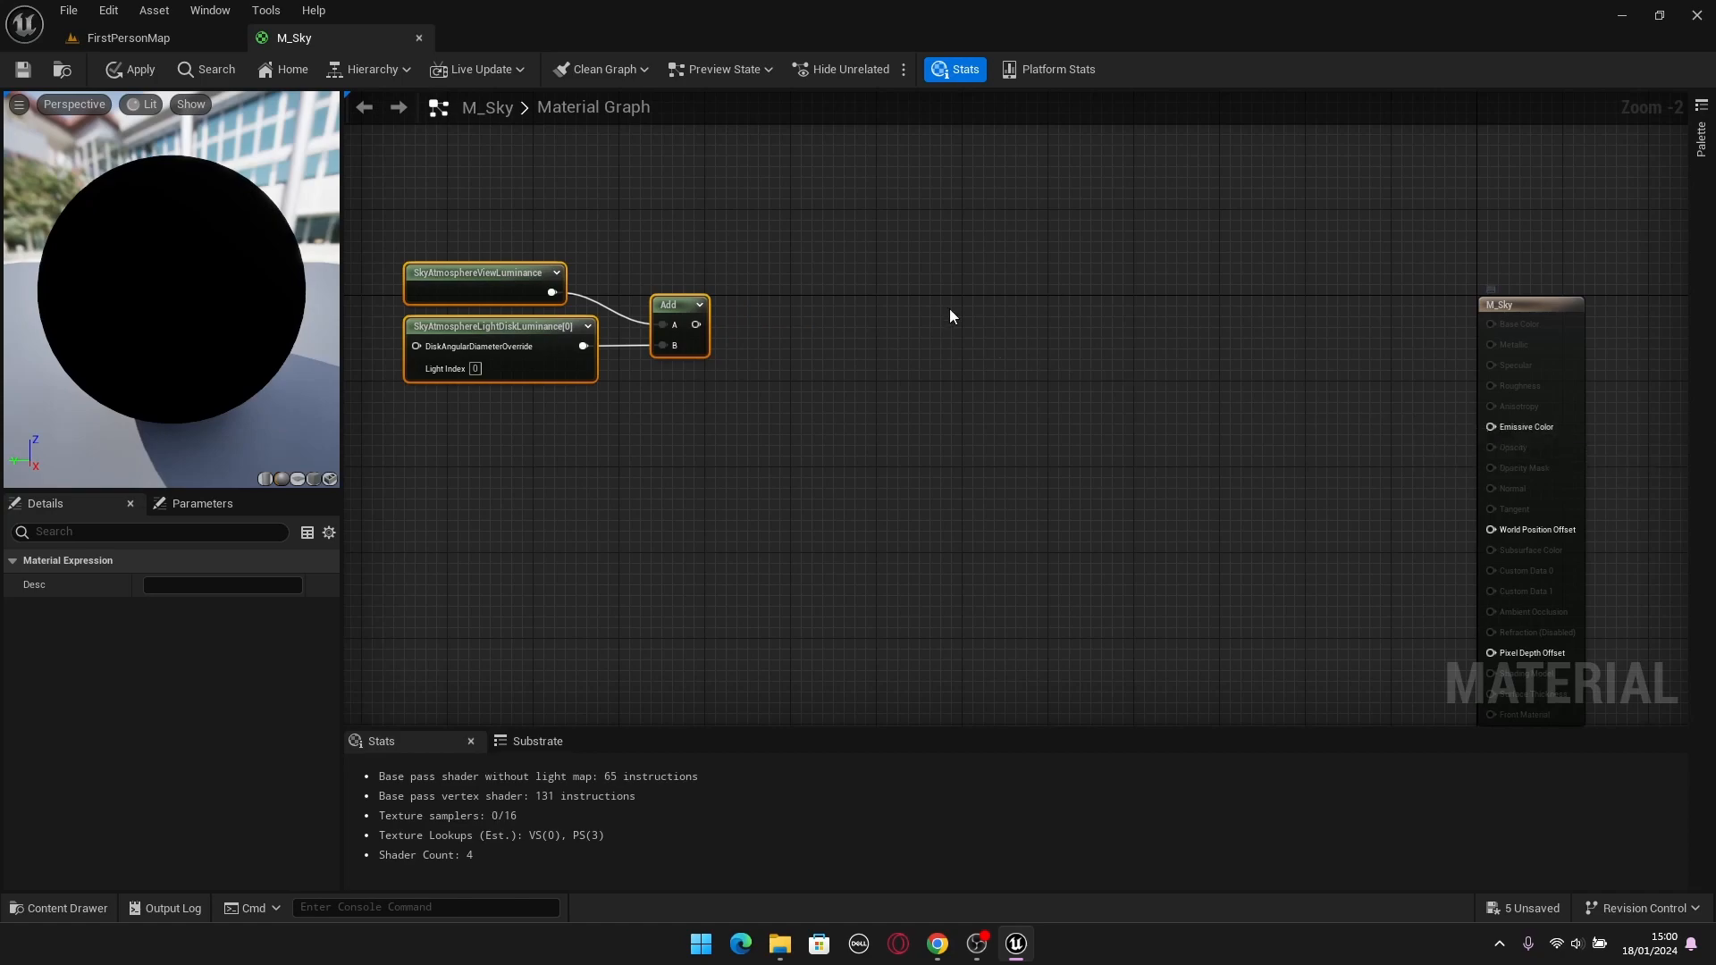
Create a Named Reroute Declaration node called Sky Color from the Add output and place it right beside the Add node.
key("Home")
left_click_drag(761, 378, 888, 381)
type("Nam")
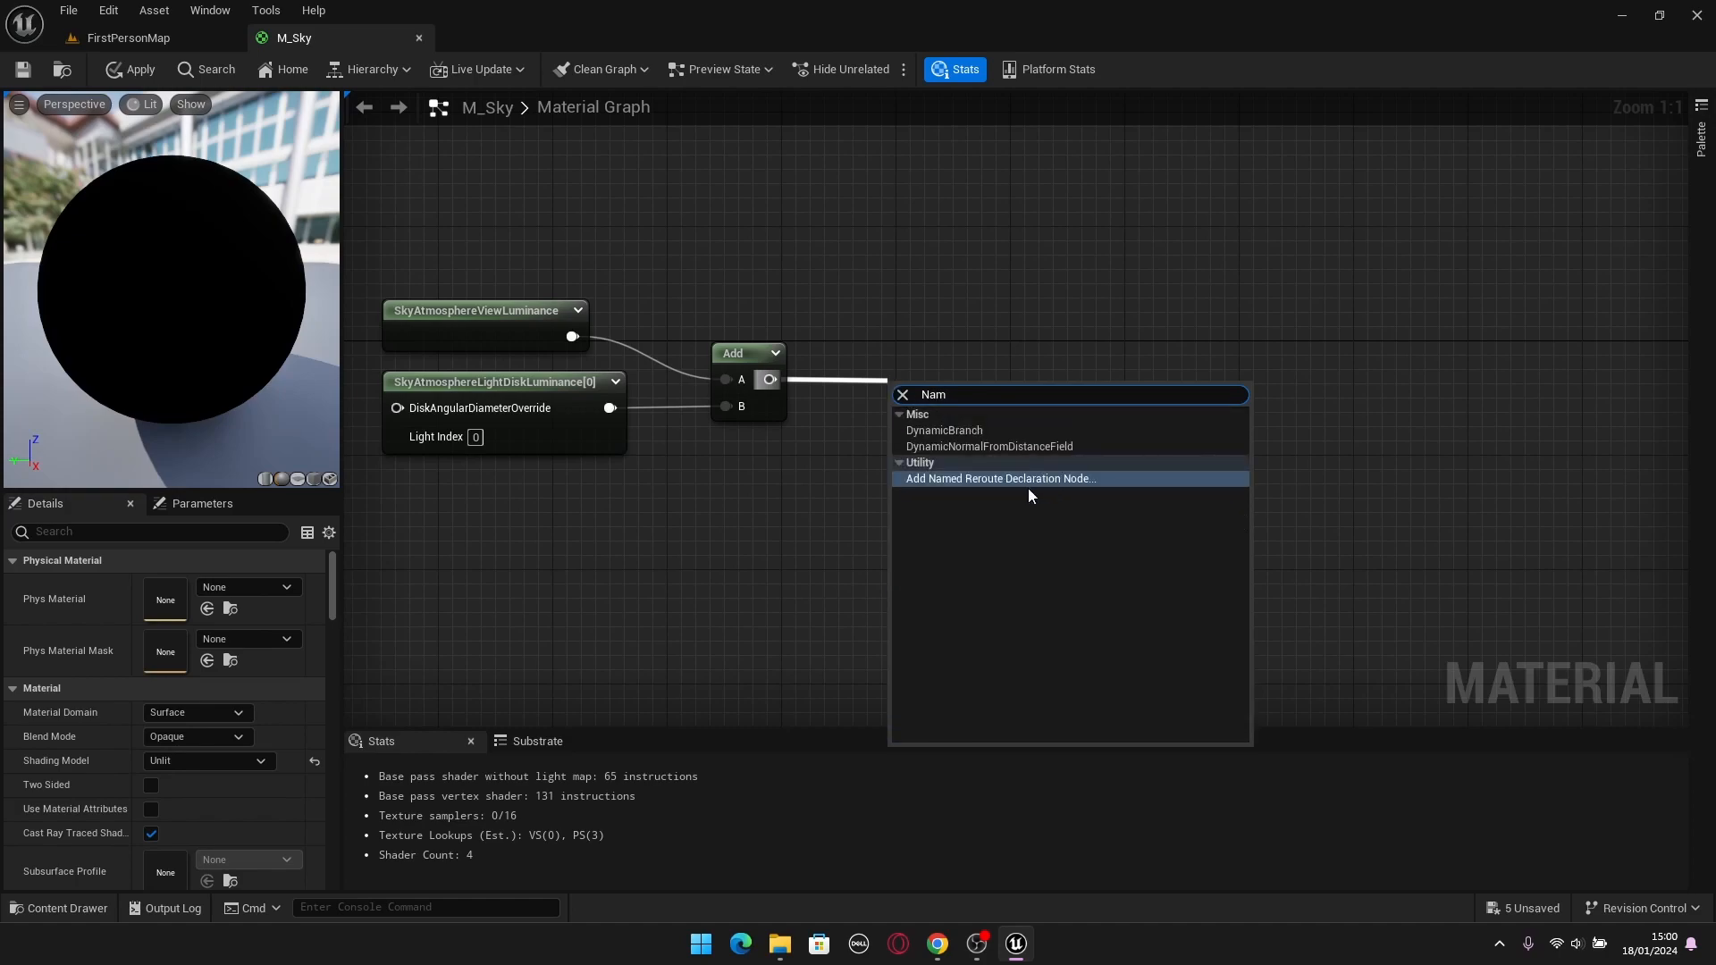
key("Return")
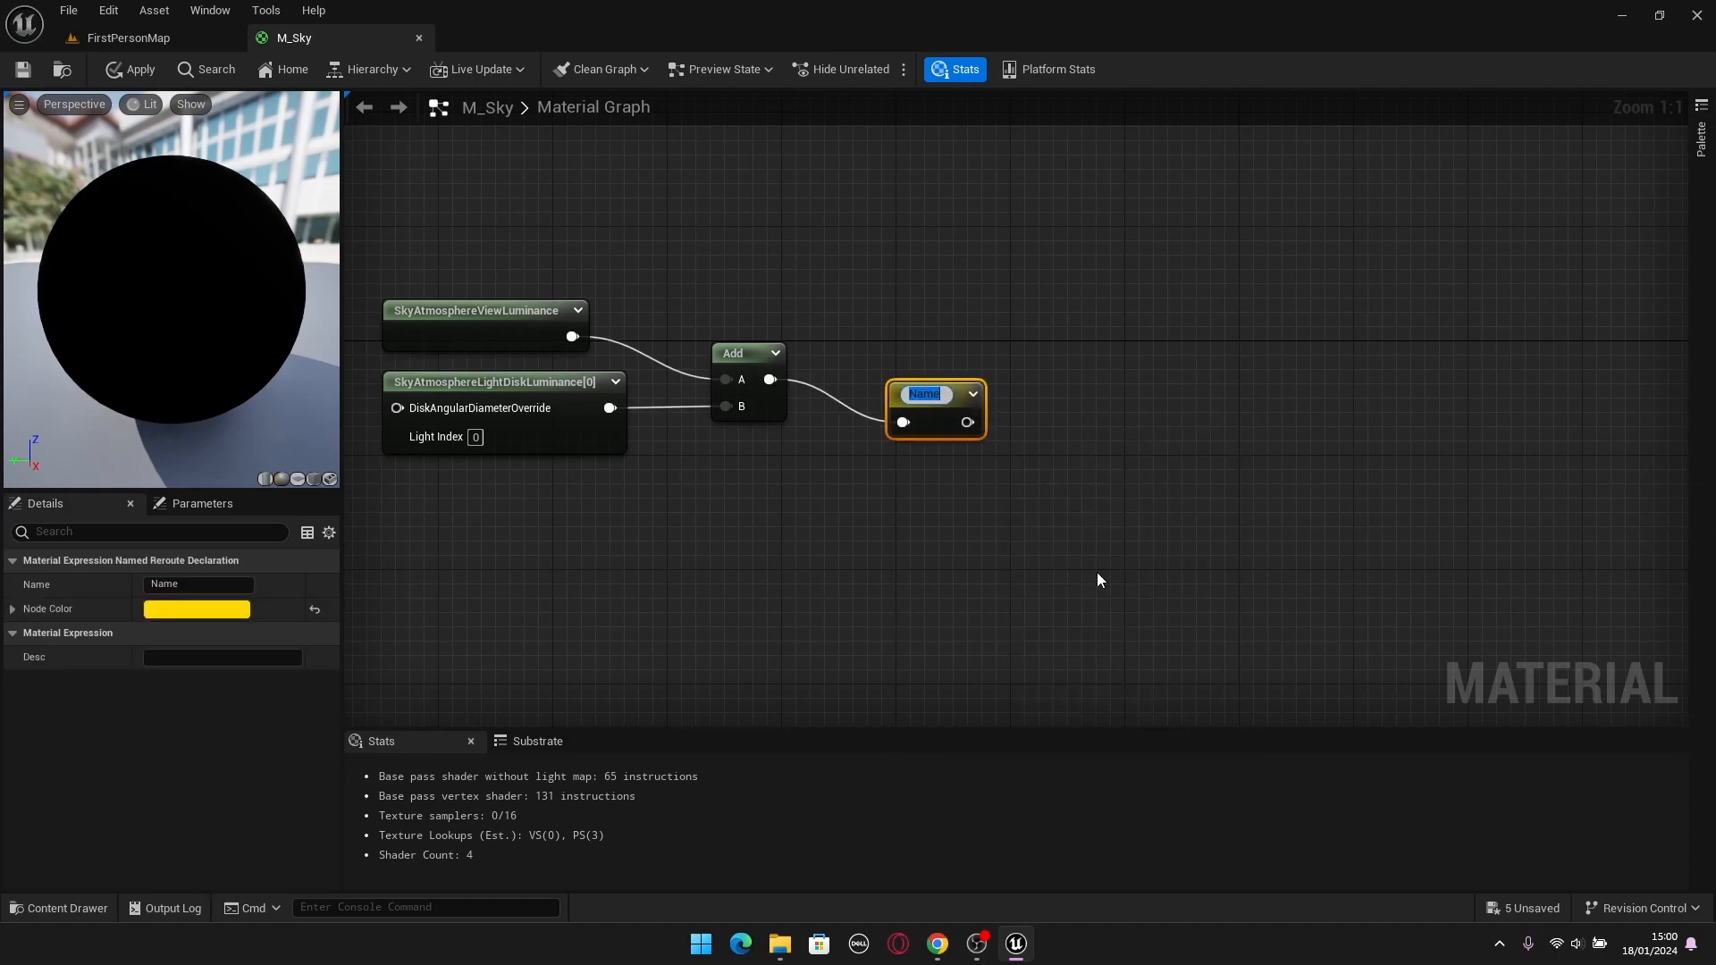
type("Sky")
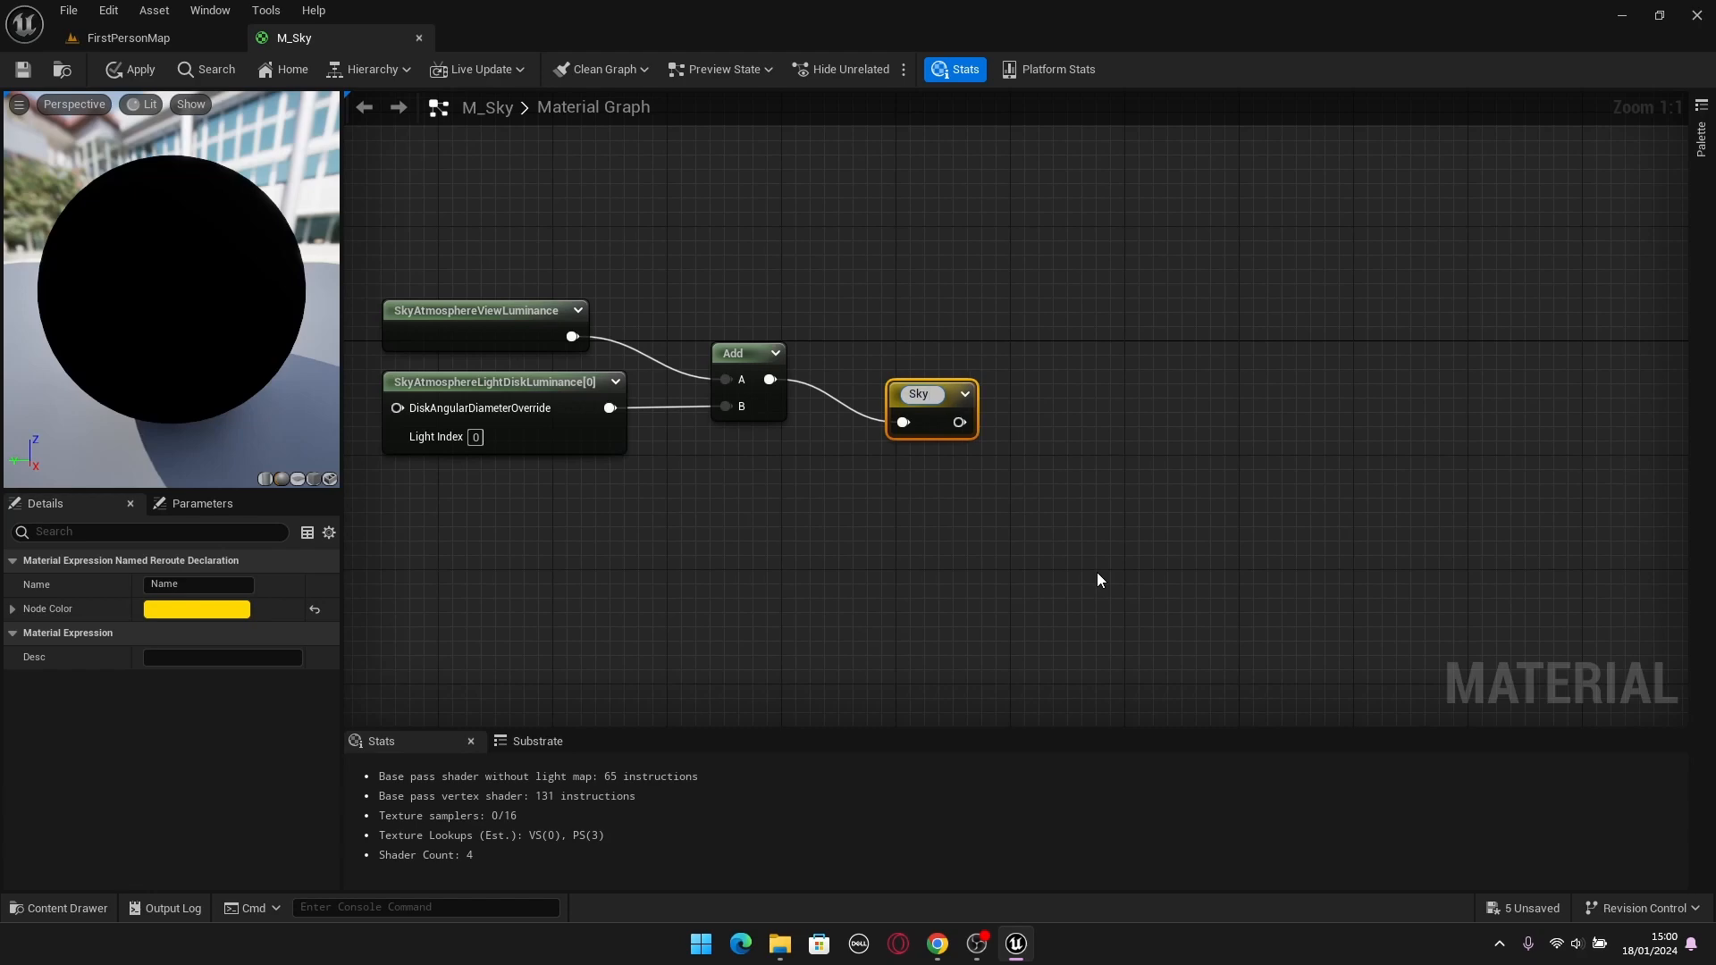
type(" Color")
key("Return")
left_click(1097, 572)
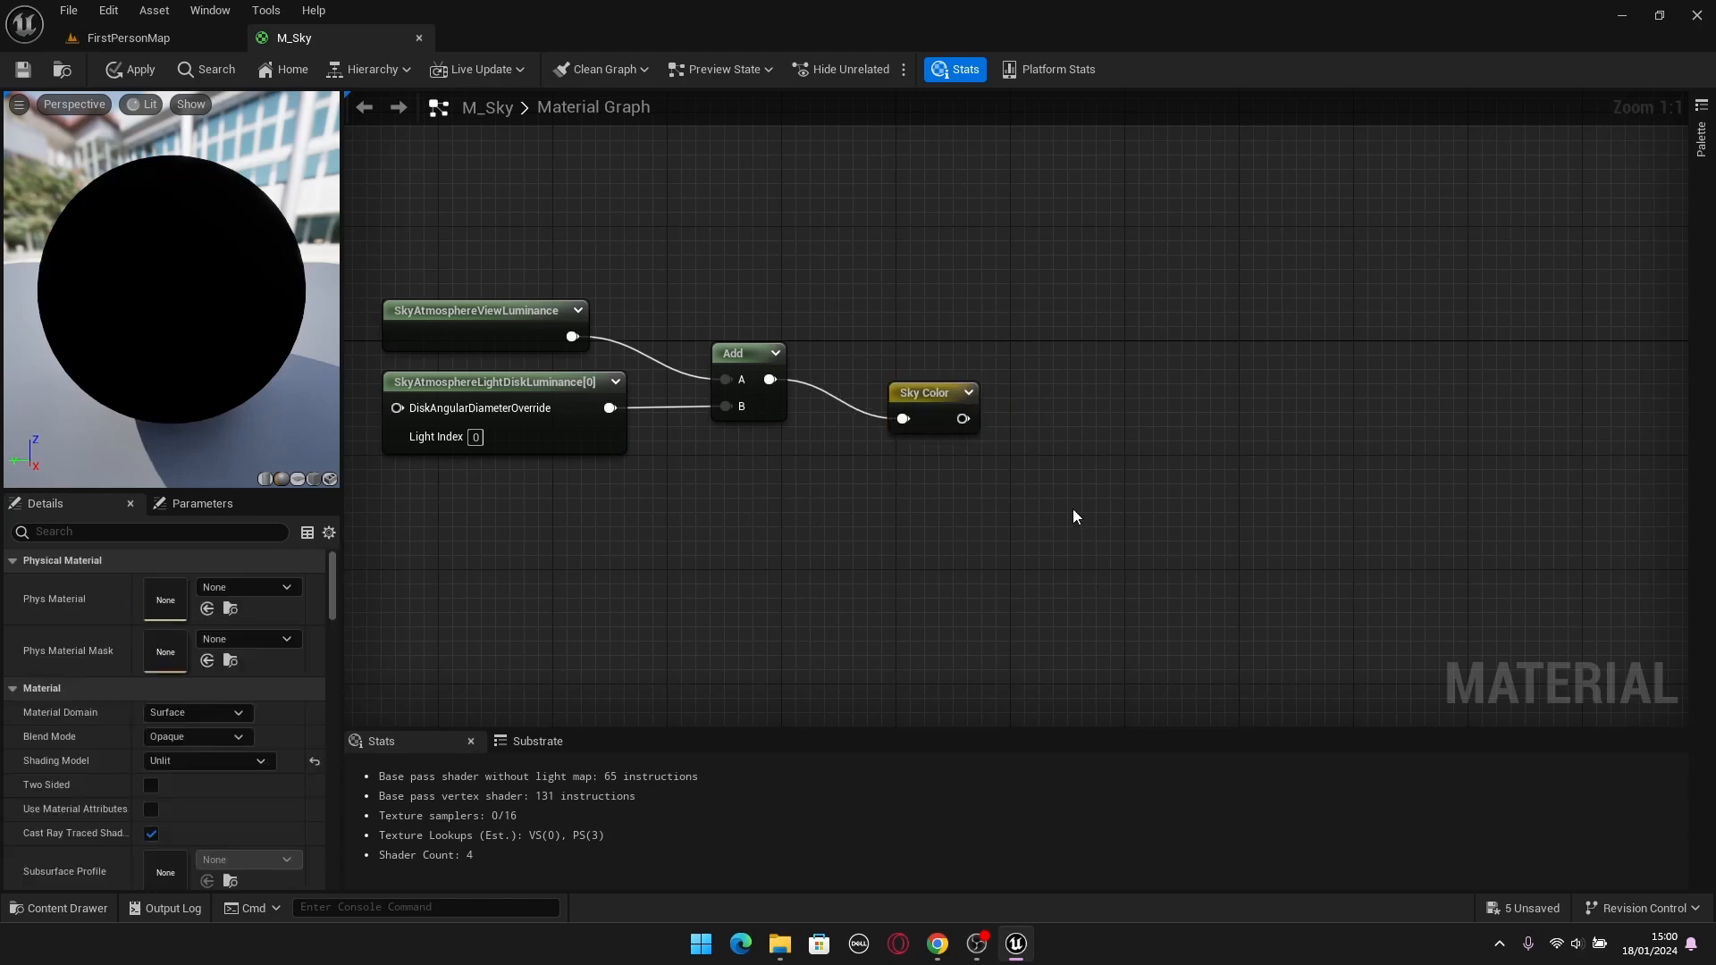
left_click_drag(921, 386, 856, 345)
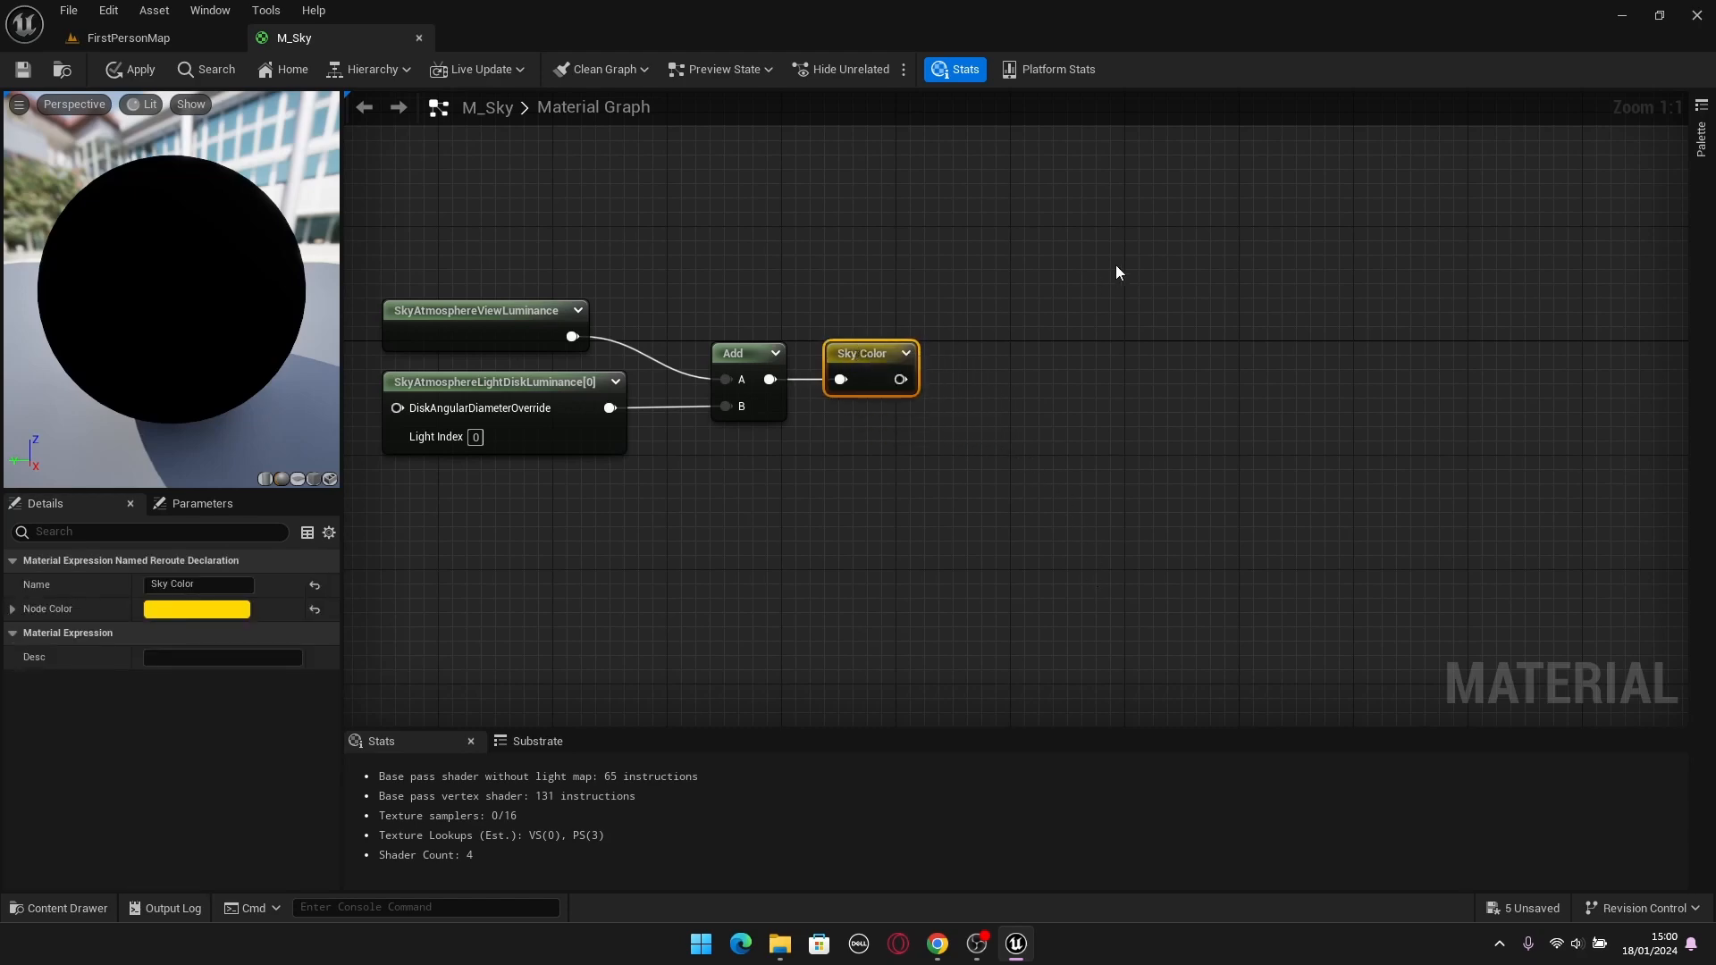
Add a Sky Color named reroute usage node near the M_Sky material output.
key("ctrl+a")
right_click(817, 515)
left_click(1055, 375)
scroll(1058, 374, "down", 2)
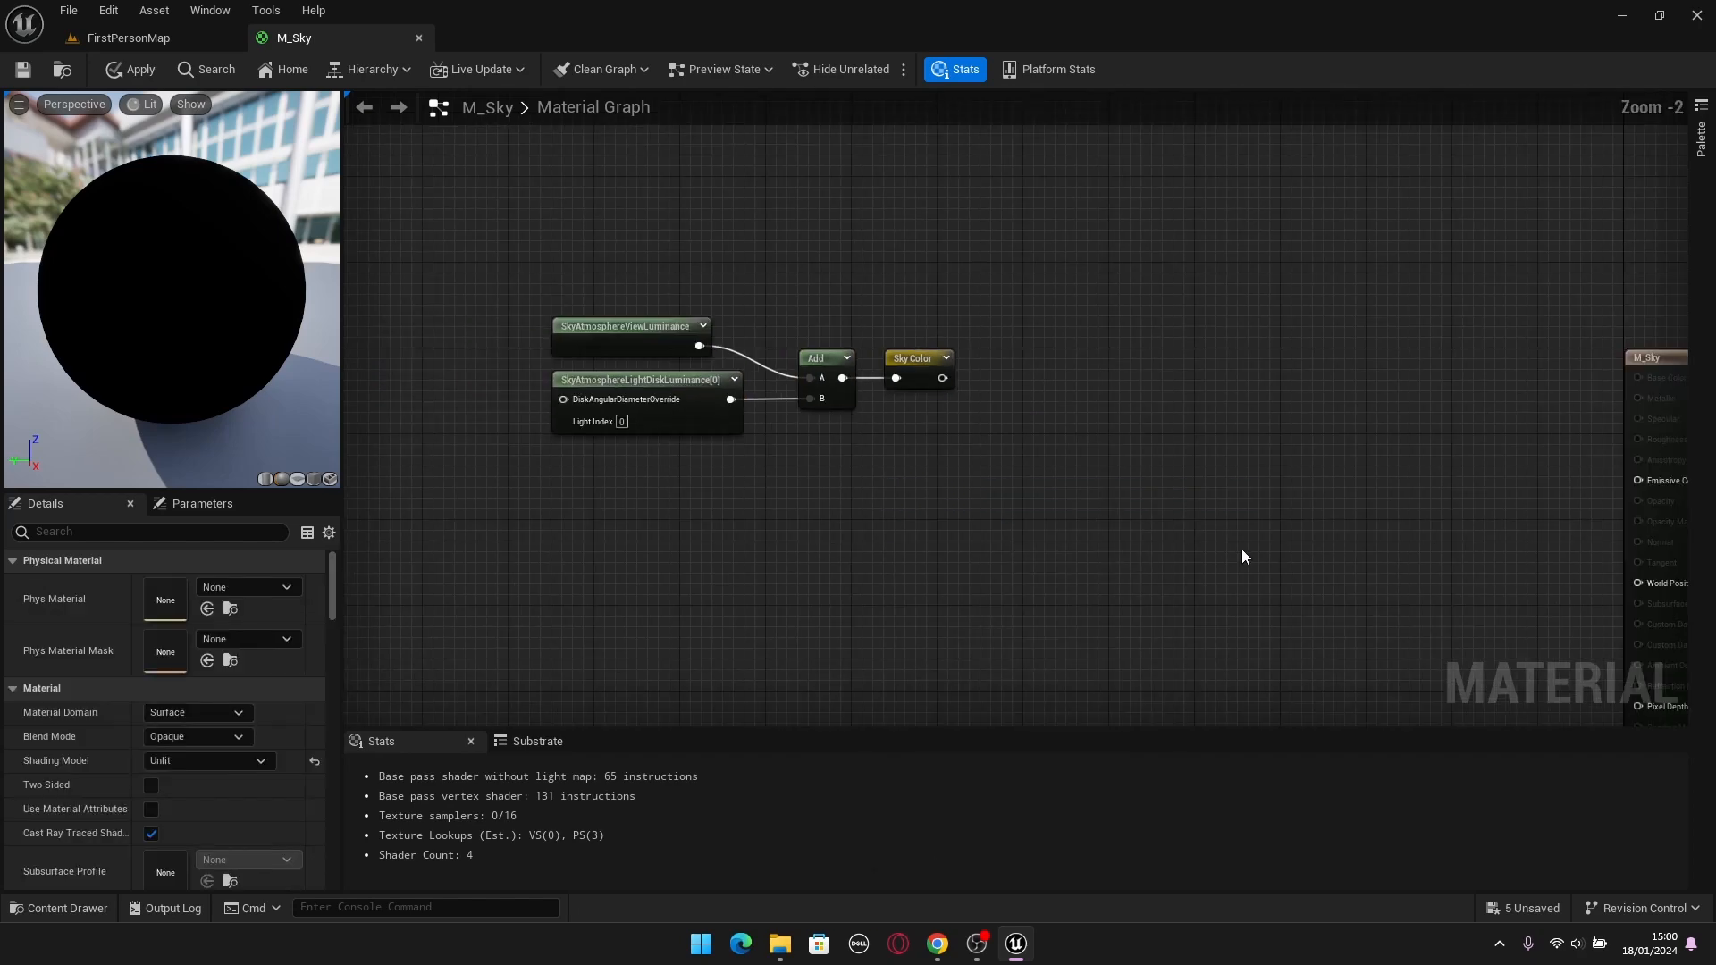
right_click_drag(1214, 536, 831, 508)
scroll(1409, 527, "up", 2)
right_click(970, 444)
type("S")
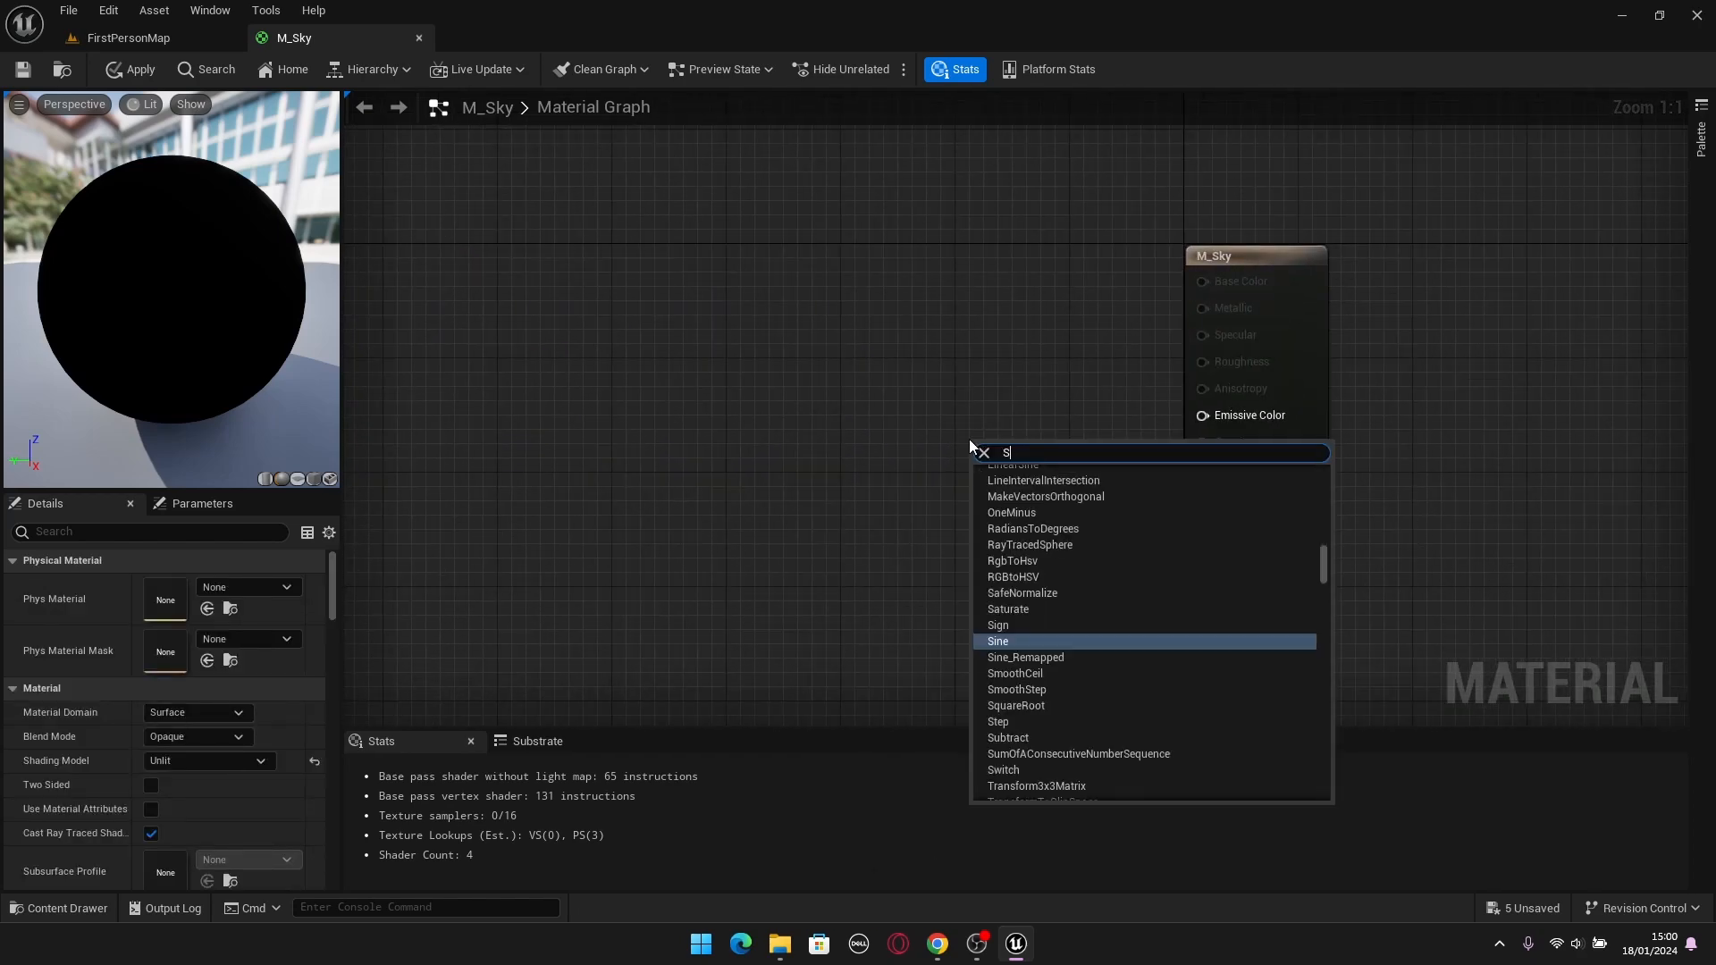
type("ky Color")
key("Return")
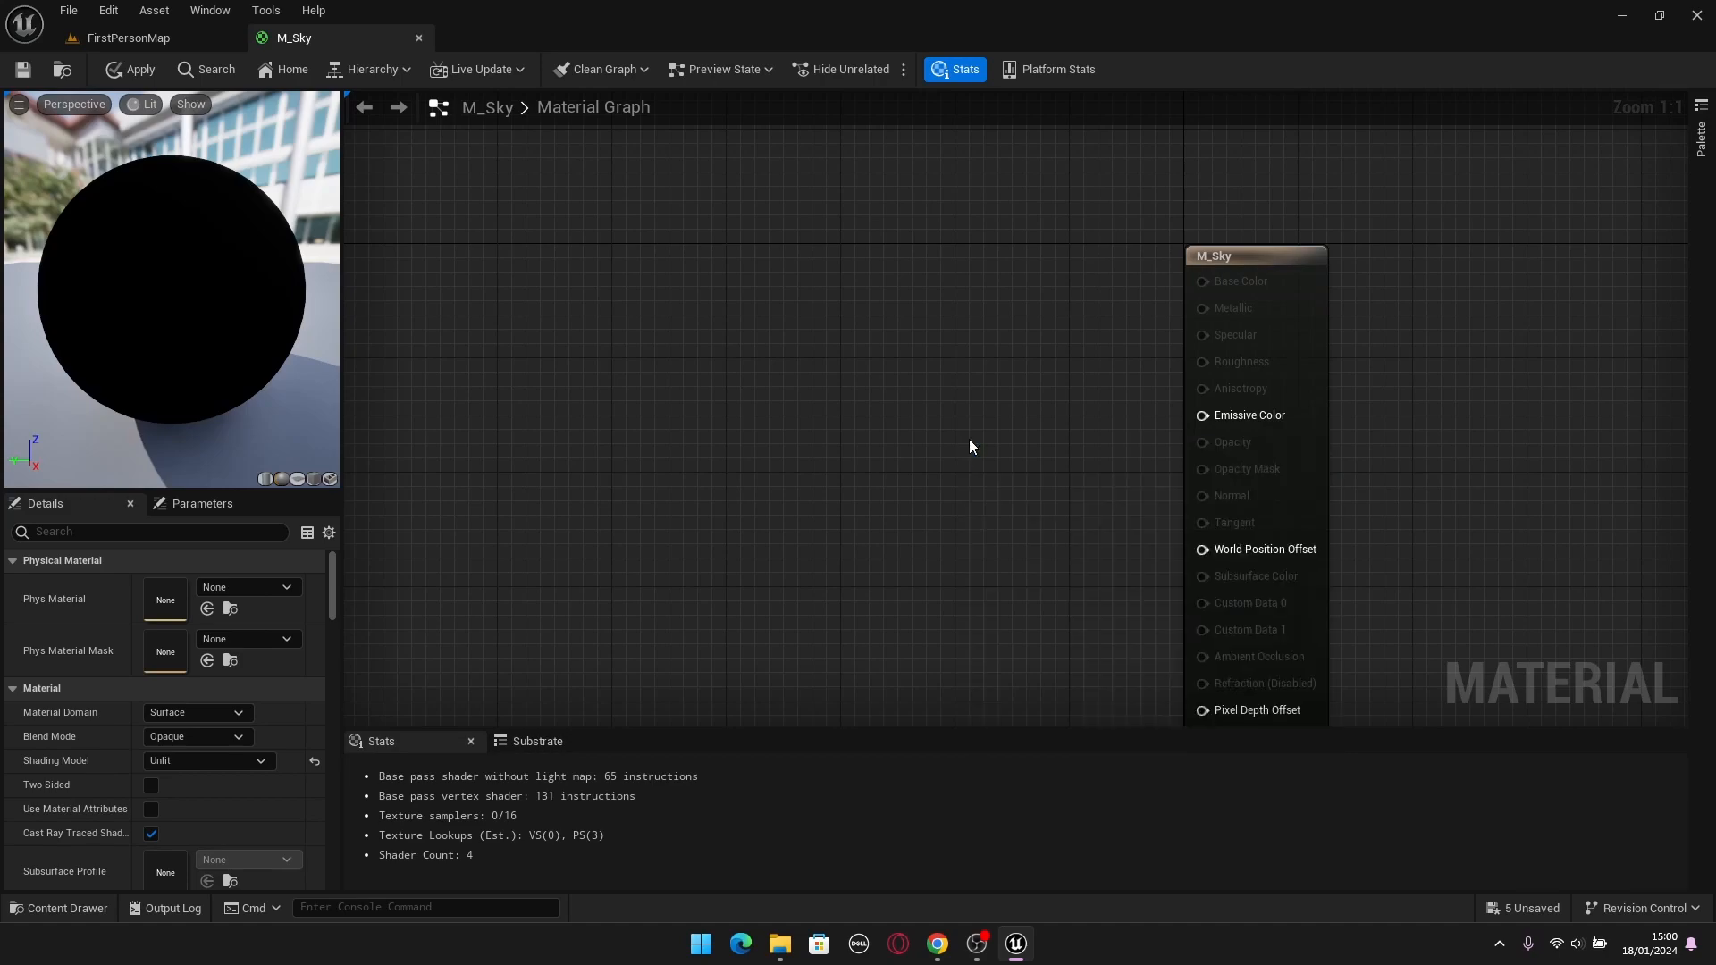
Connect the Sky Color reroute to Emissive Color, apply the material, and check the sky in FirstPersonMap.
right_click_drag(636, 336, 1123, 432)
right_click_drag(1168, 487, 1116, 431)
mouse_move(716, 324)
left_mouse_down()
mouse_move(979, 378)
mouse_move(1384, 527)
mouse_move(1439, 517)
mouse_move(1051, 243)
left_mouse_up()
right_click_drag(1051, 243, 758, 248)
left_click_drag(1196, 523, 1354, 464)
left_click(130, 71)
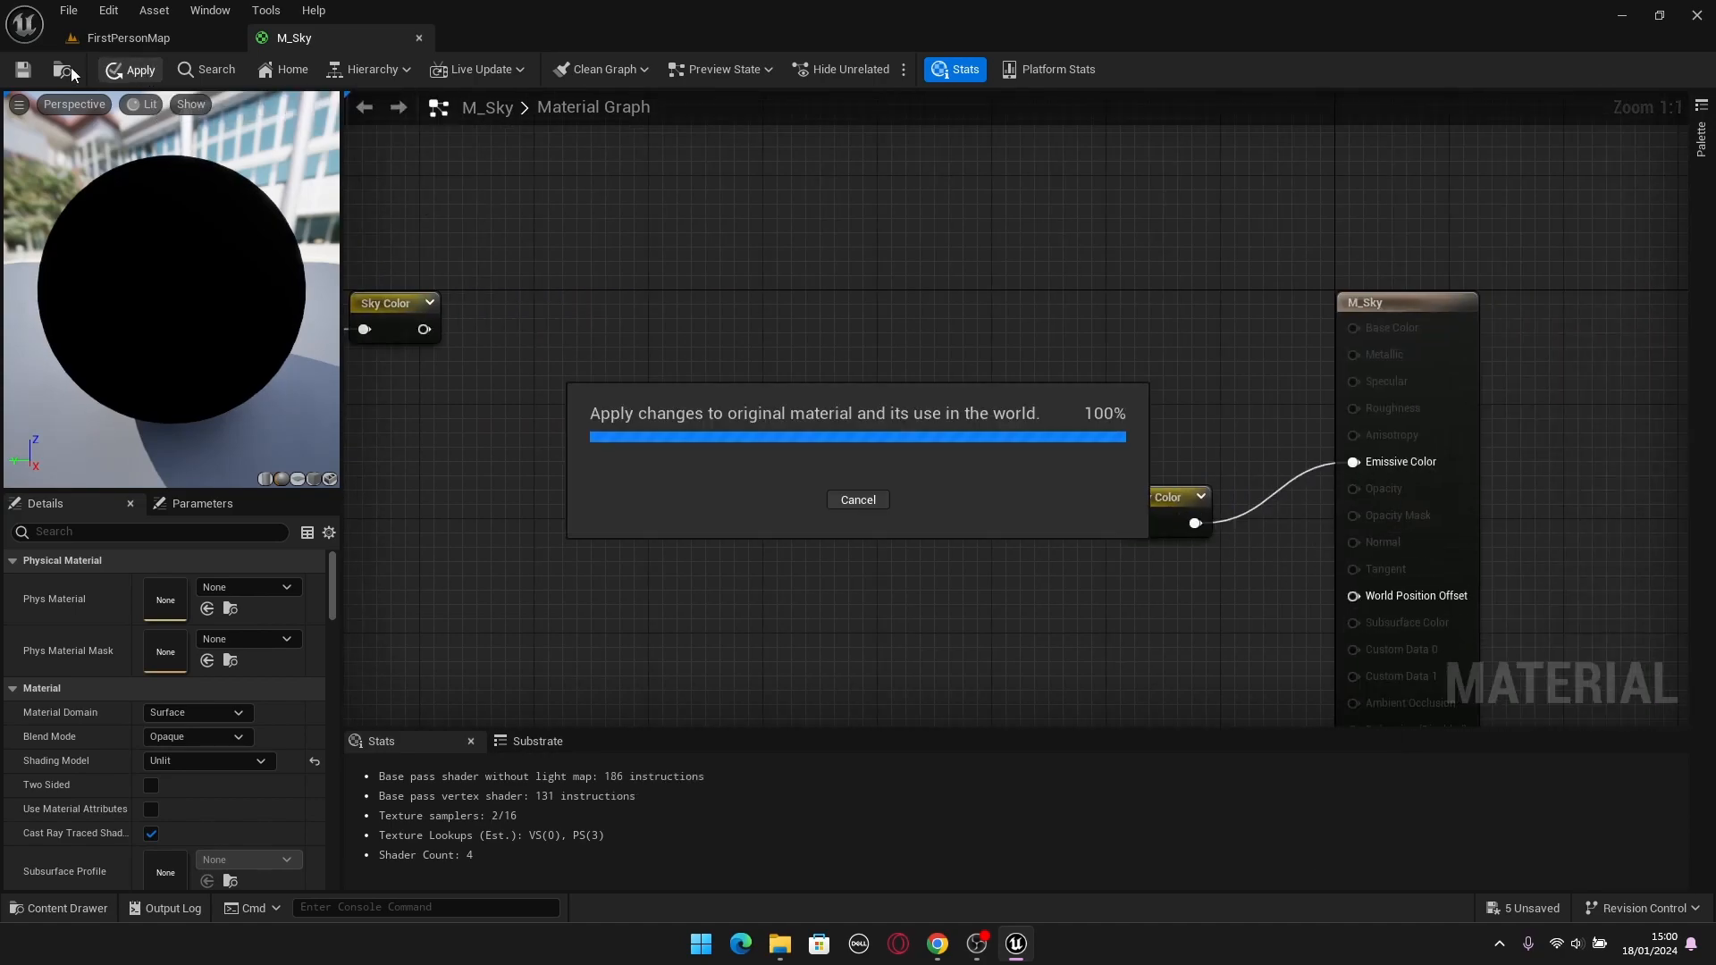
left_click(135, 38)
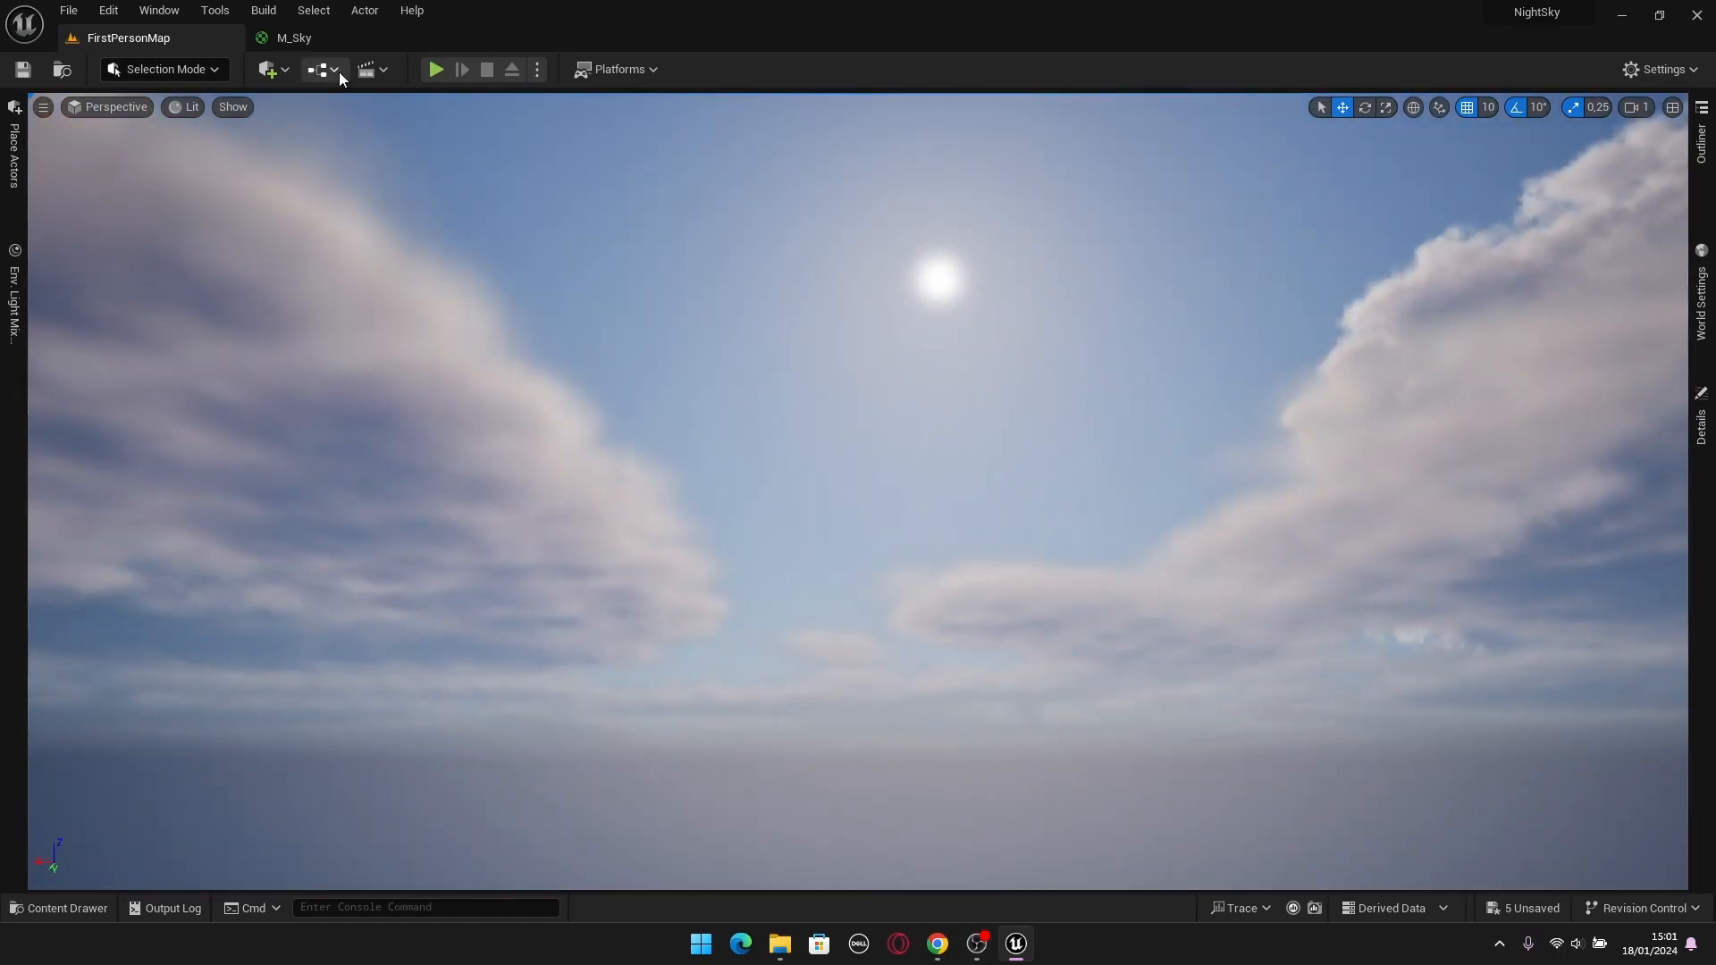
Group the two luminance nodes, Add and the Sky Color declaration in M_Sky under a comment titled Sky Color.
left_click(294, 38)
right_click_drag(700, 311, 1166, 398)
right_click_drag(873, 396, 1050, 395)
left_click_drag(1241, 238, 437, 625)
right_click_drag(942, 565, 1066, 541)
left_click(1064, 539)
left_click_drag(1446, 184, 576, 597)
type("c")
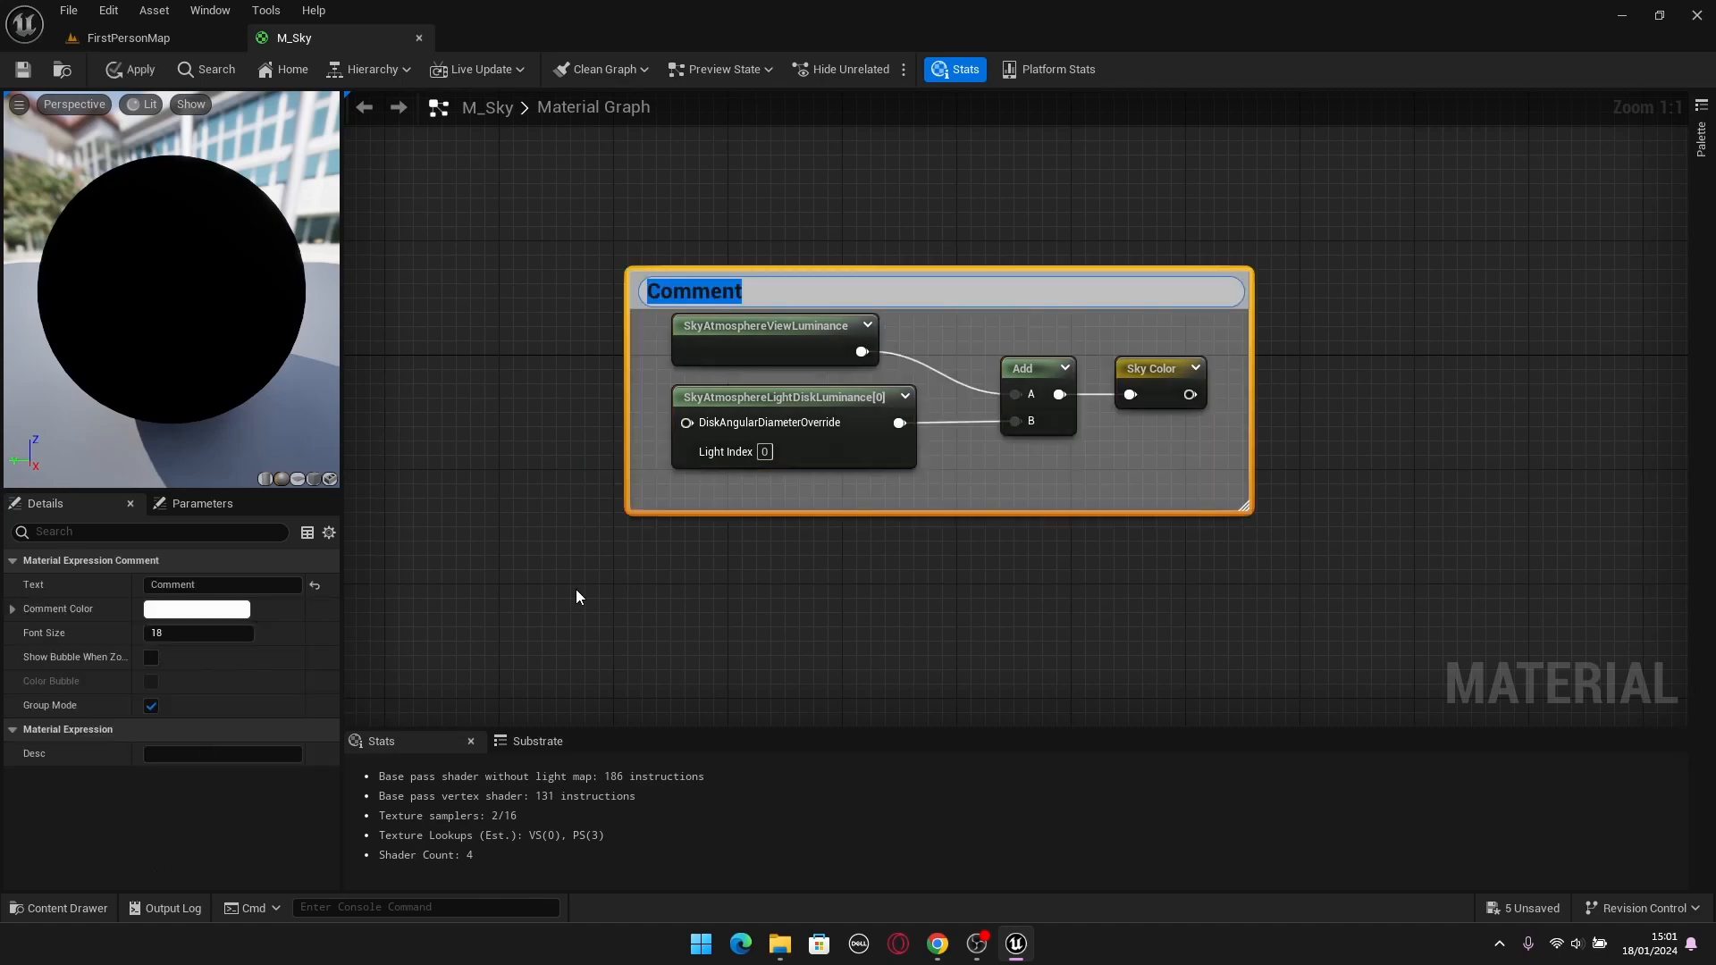
type("Sky")
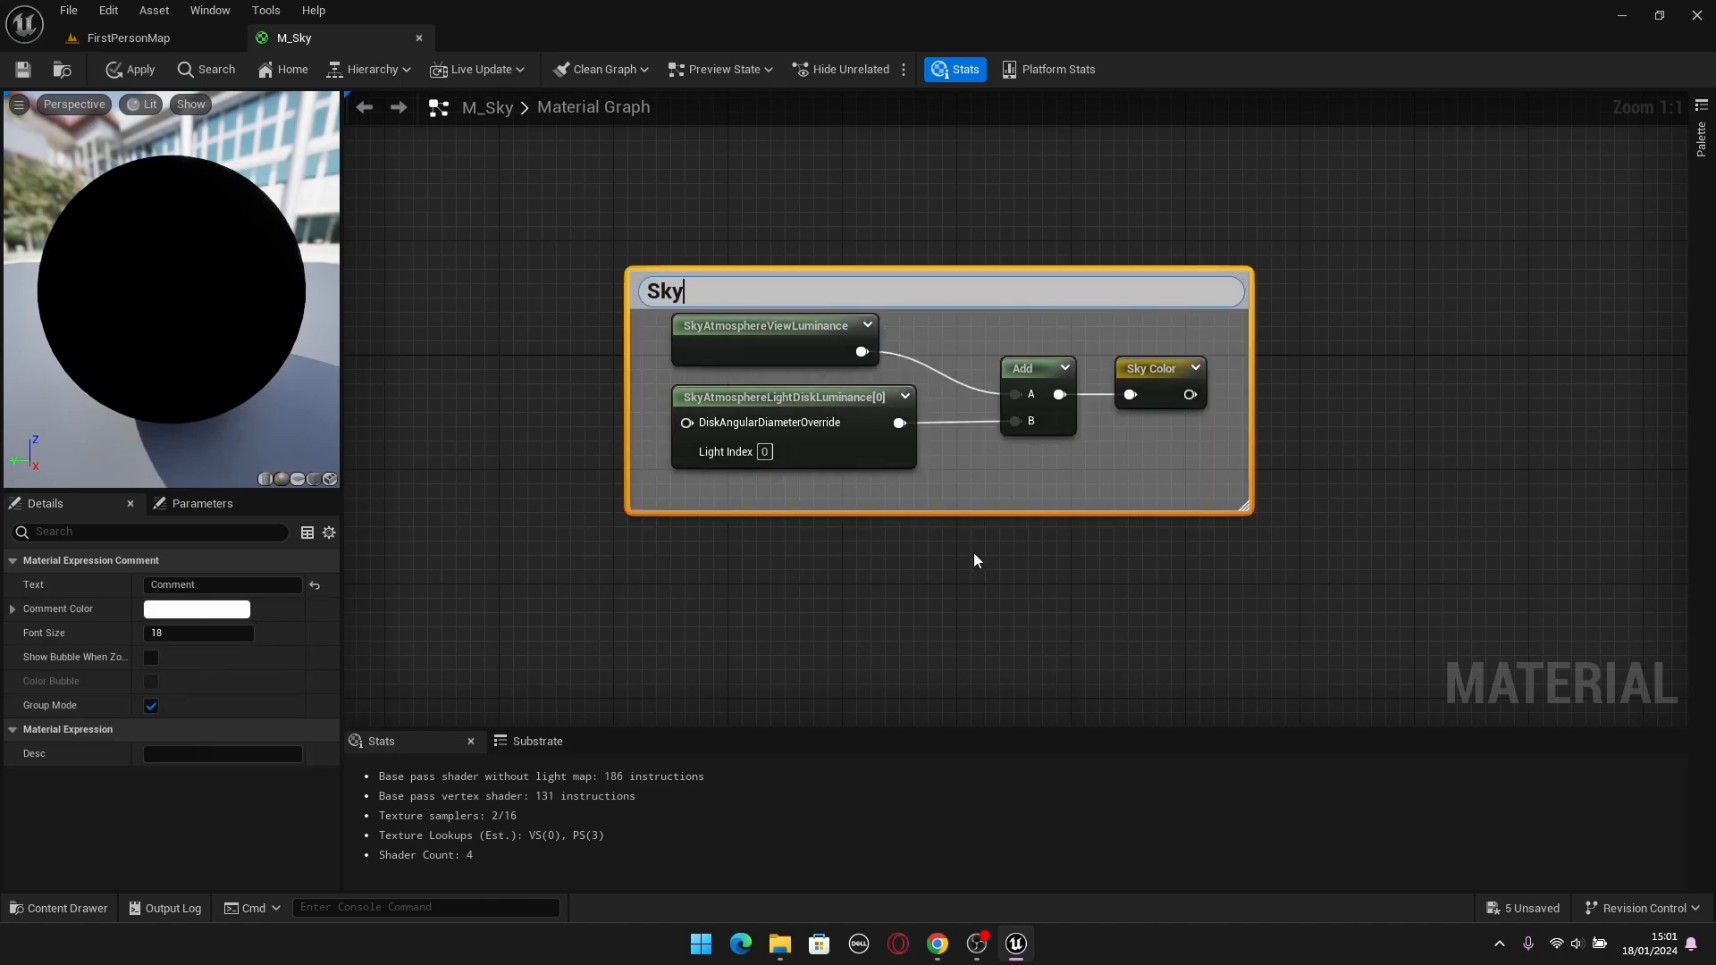
type(" Color")
key("Return")
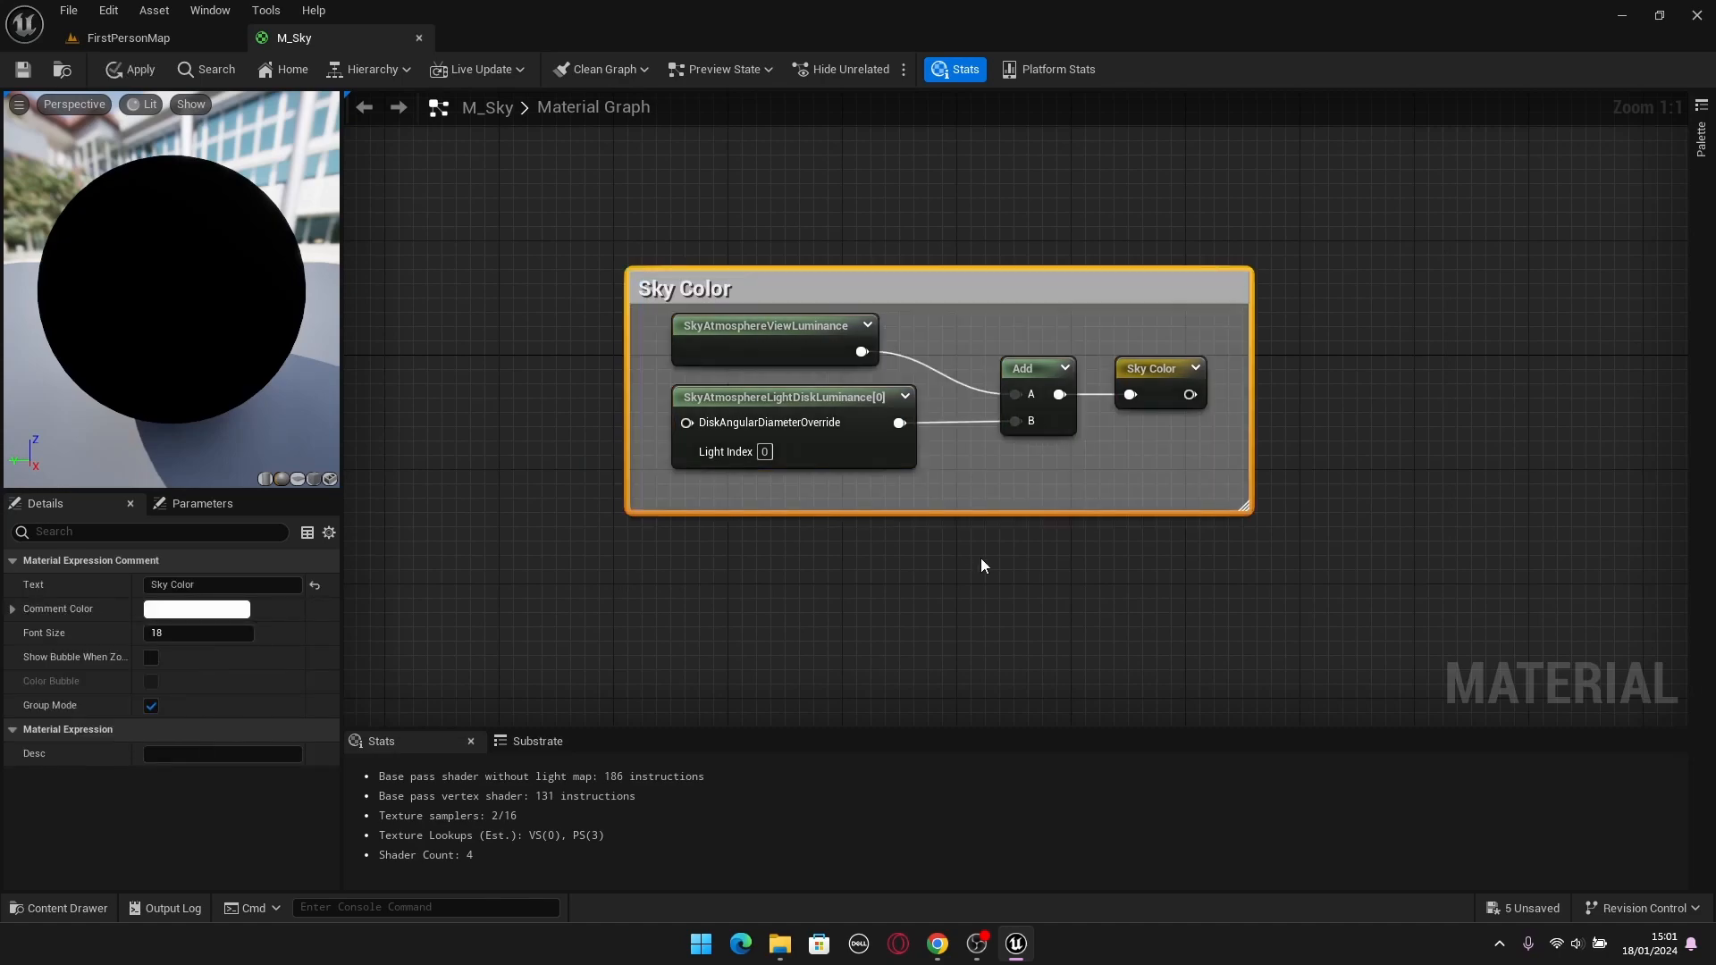
Move the Sky Color comment group up and farther away from the M_Sky output.
left_click(990, 559)
scroll(995, 560, "down", 3)
right_click_drag(1055, 420, 910, 379)
left_click_drag(870, 326, 794, 230)
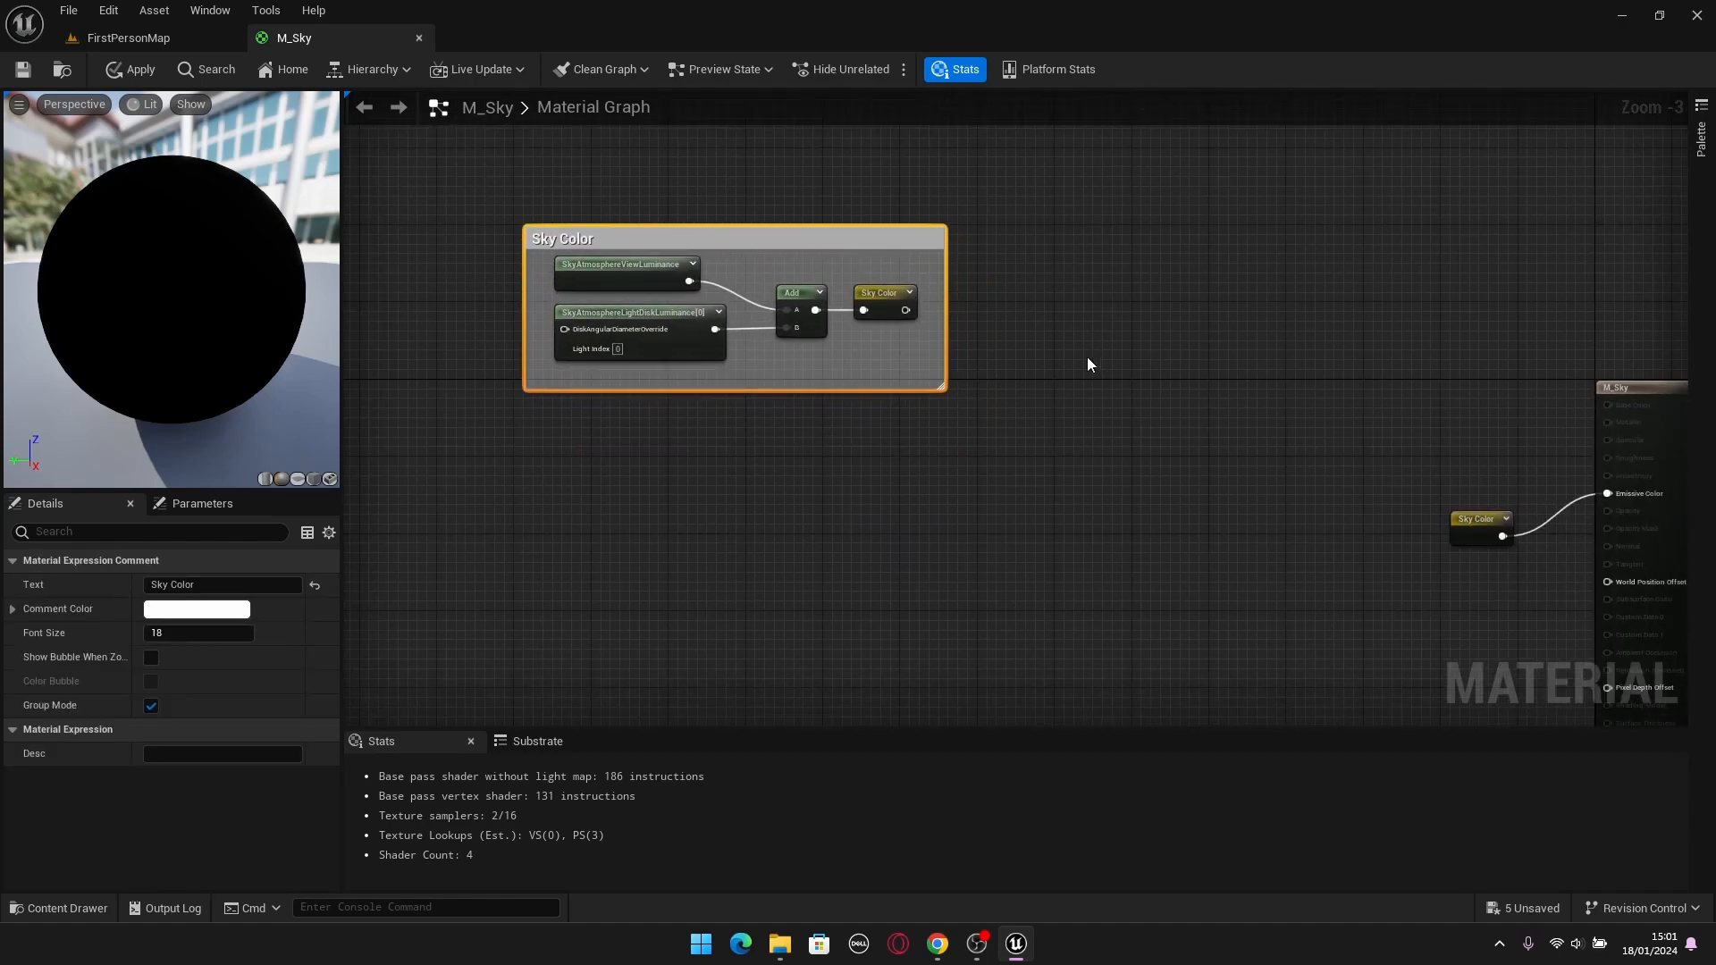
left_click(1098, 360)
Set the DirectionalLight's intensity to 0.3 lux in FirstPersonMap.
left_click(125, 38)
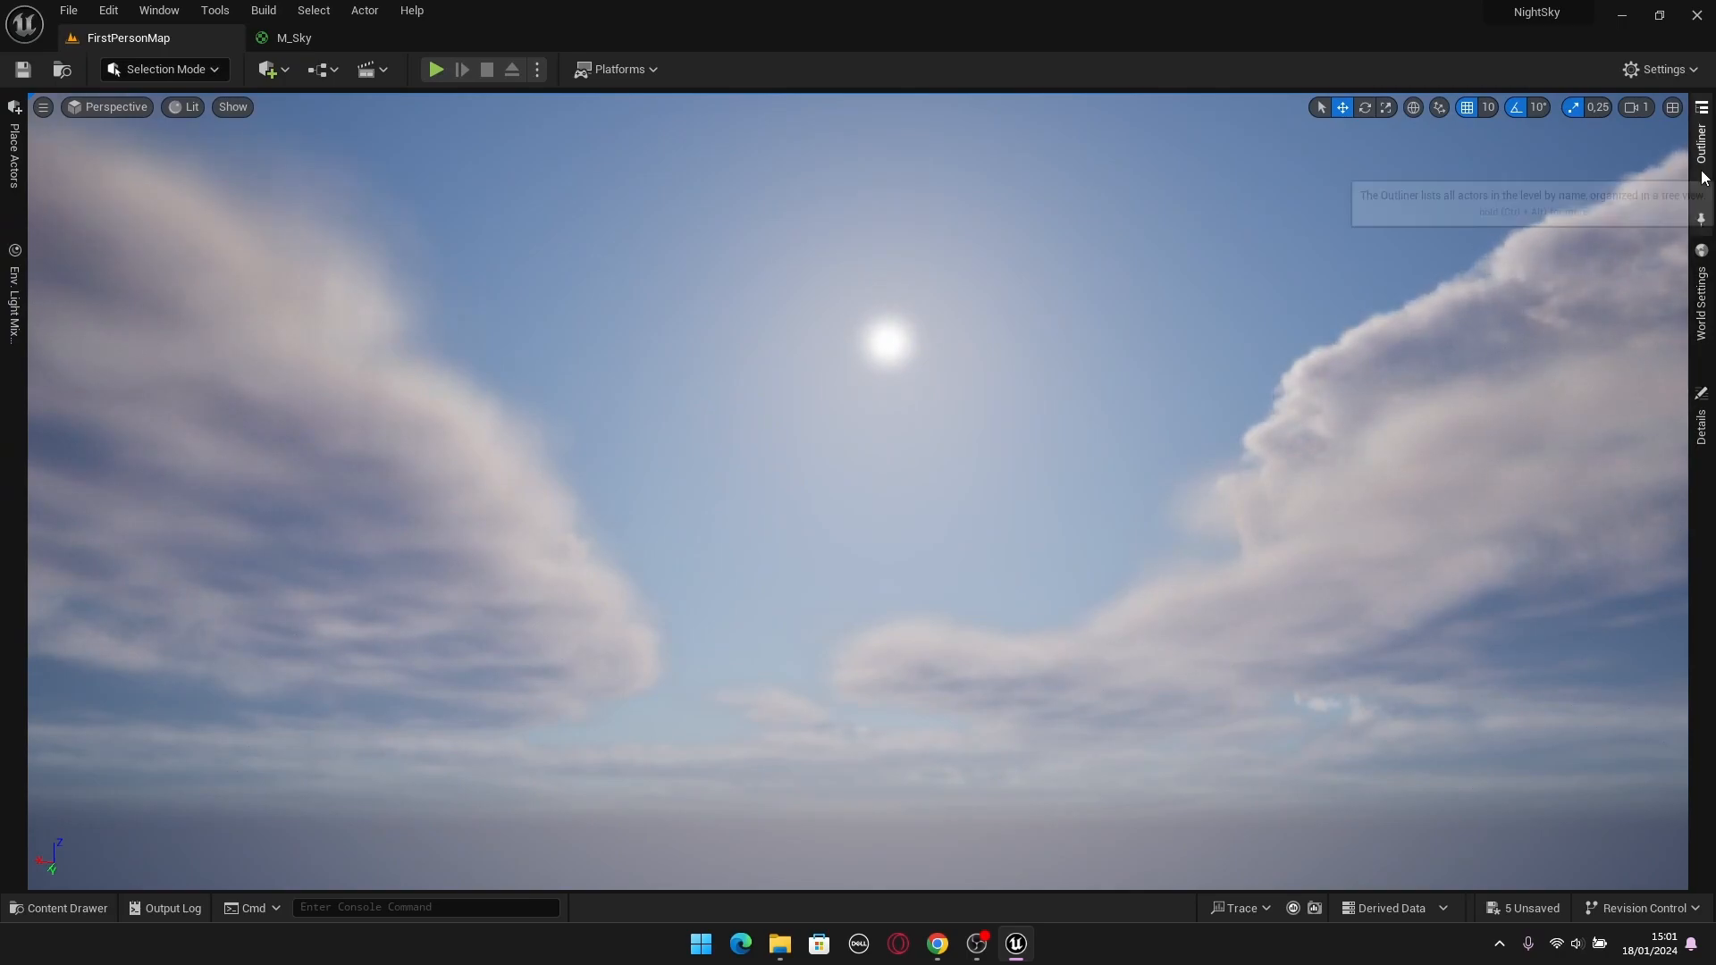
left_click(1701, 141)
mouse_move(1245, 423)
right_mouse_down()
mouse_move(1234, 556)
mouse_move(1244, 429)
right_mouse_up()
key("s")
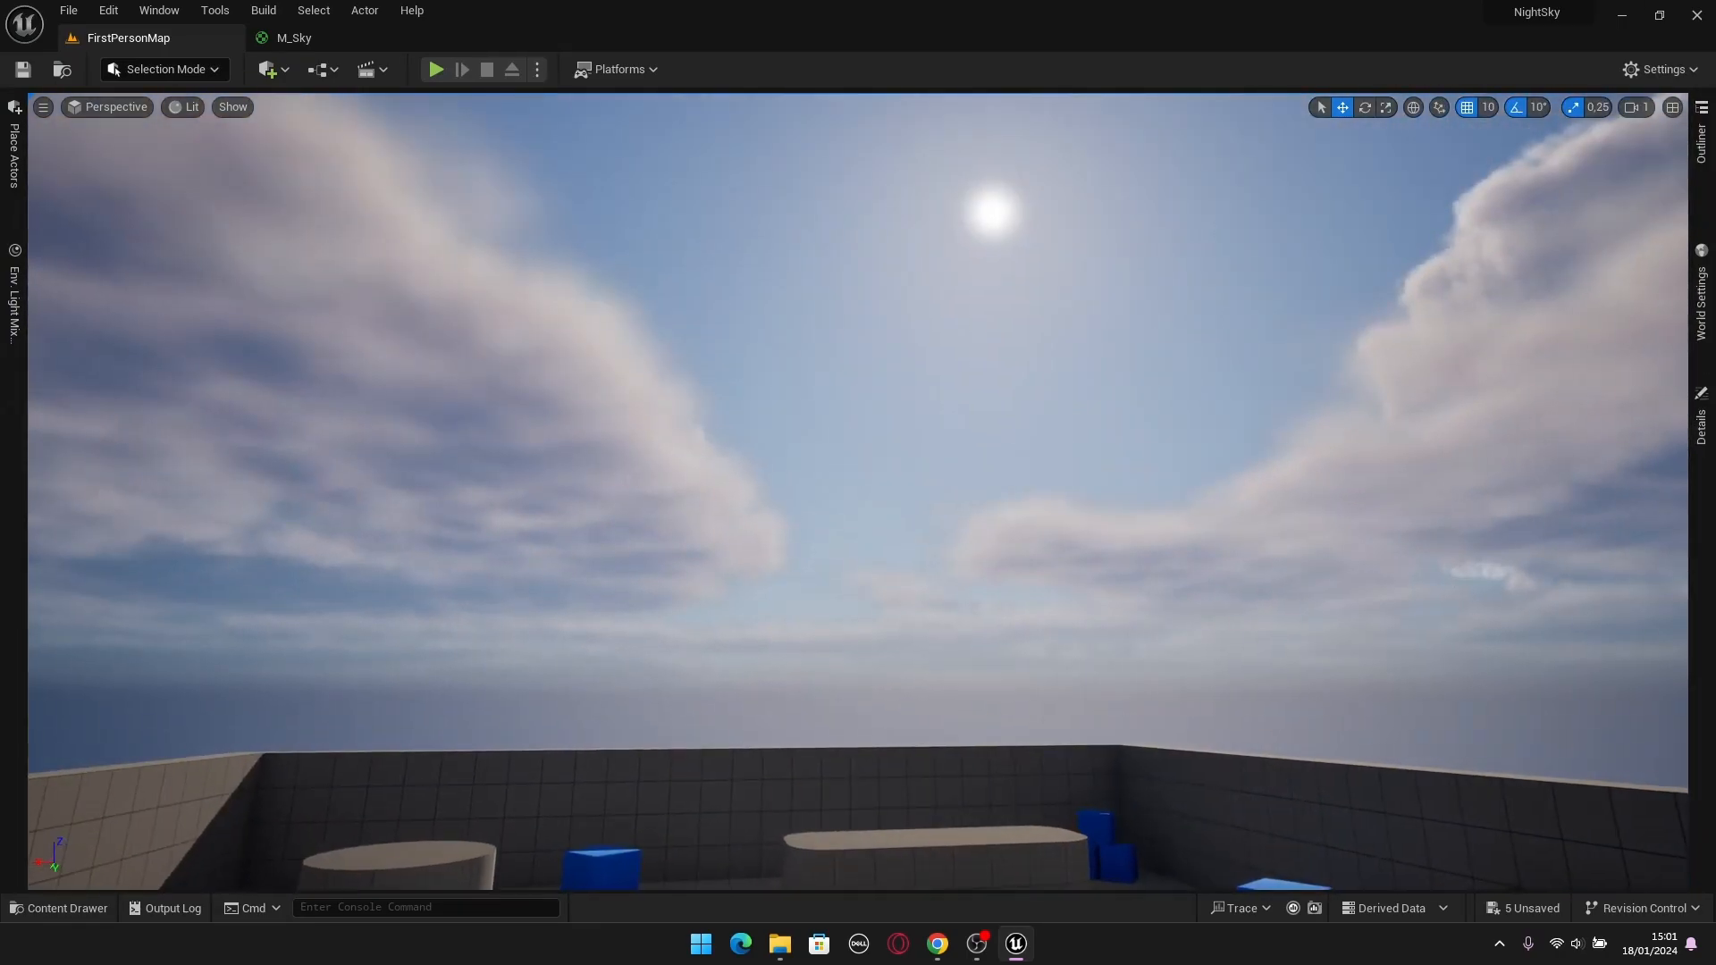
left_click(1701, 141)
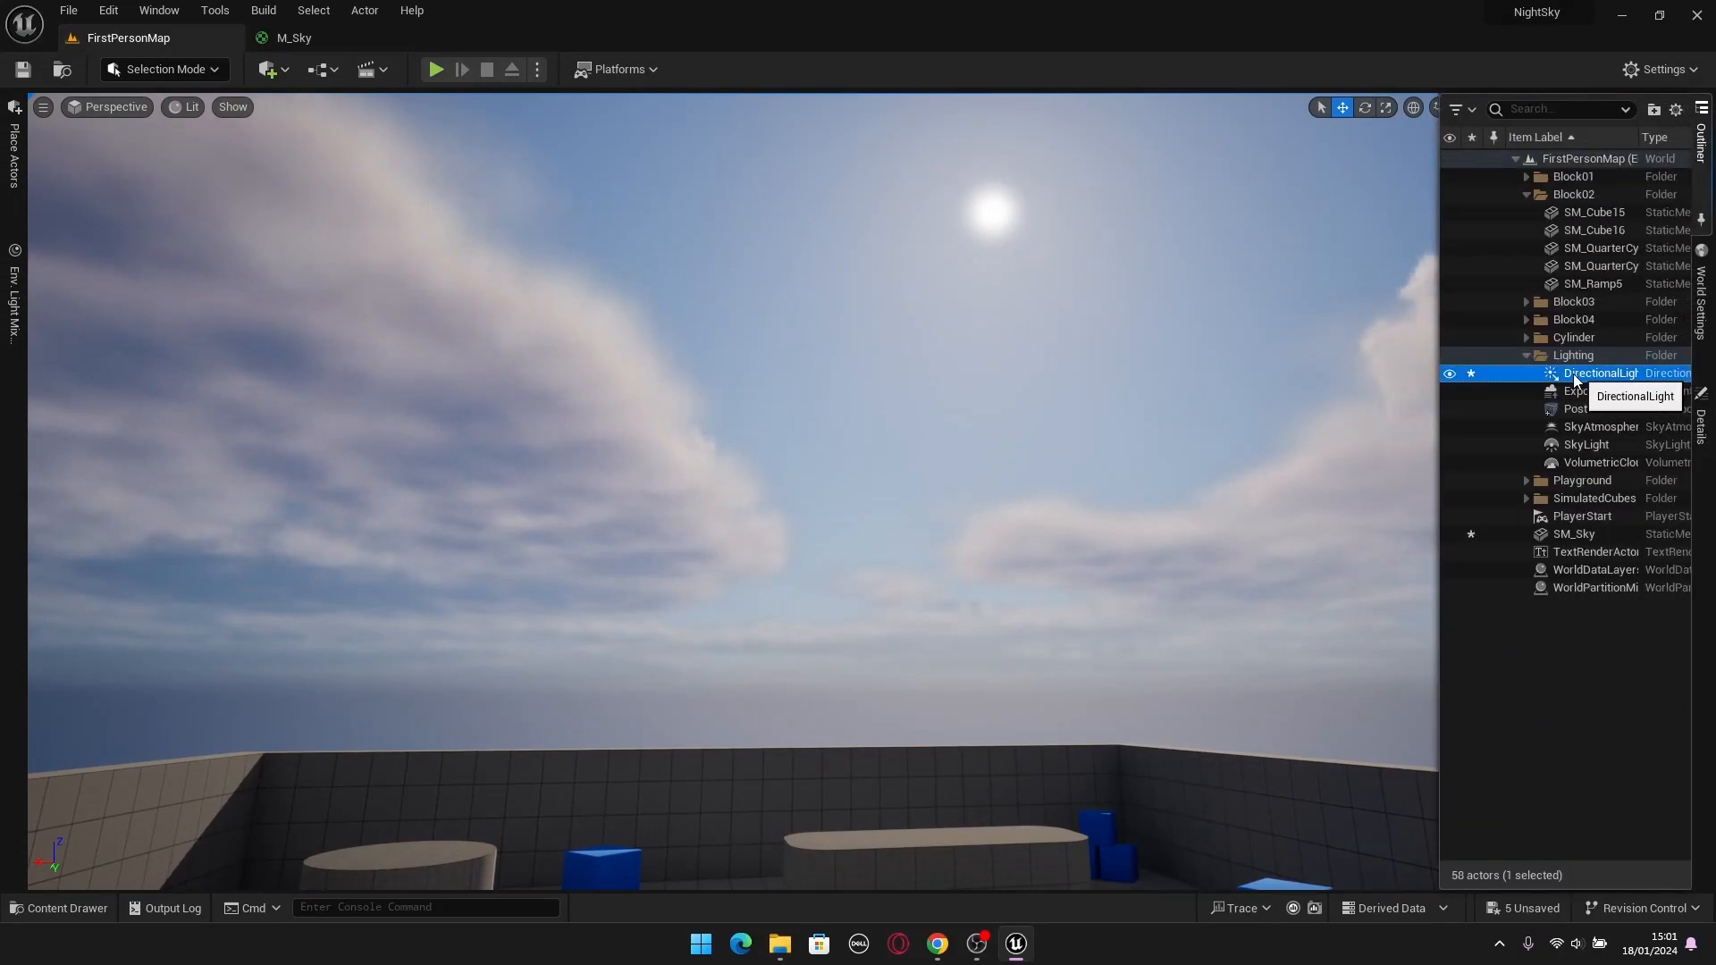
left_click(1702, 447)
scroll(1526, 626, "up", 8)
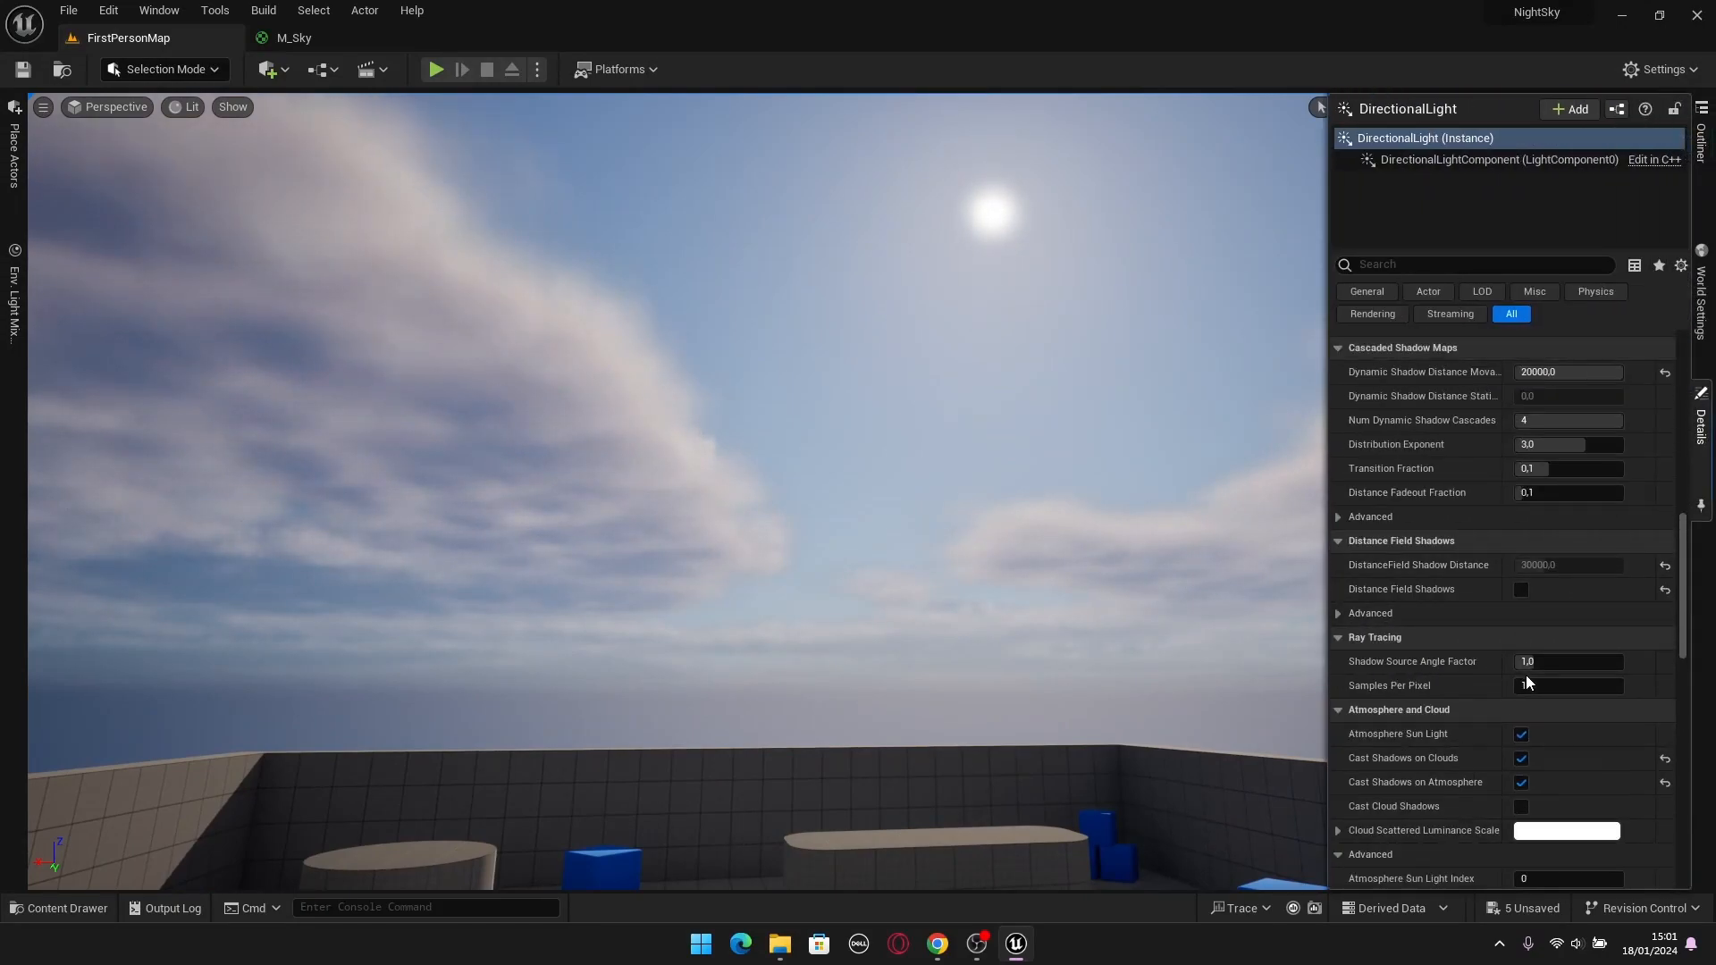
scroll(1525, 672, "up", 10)
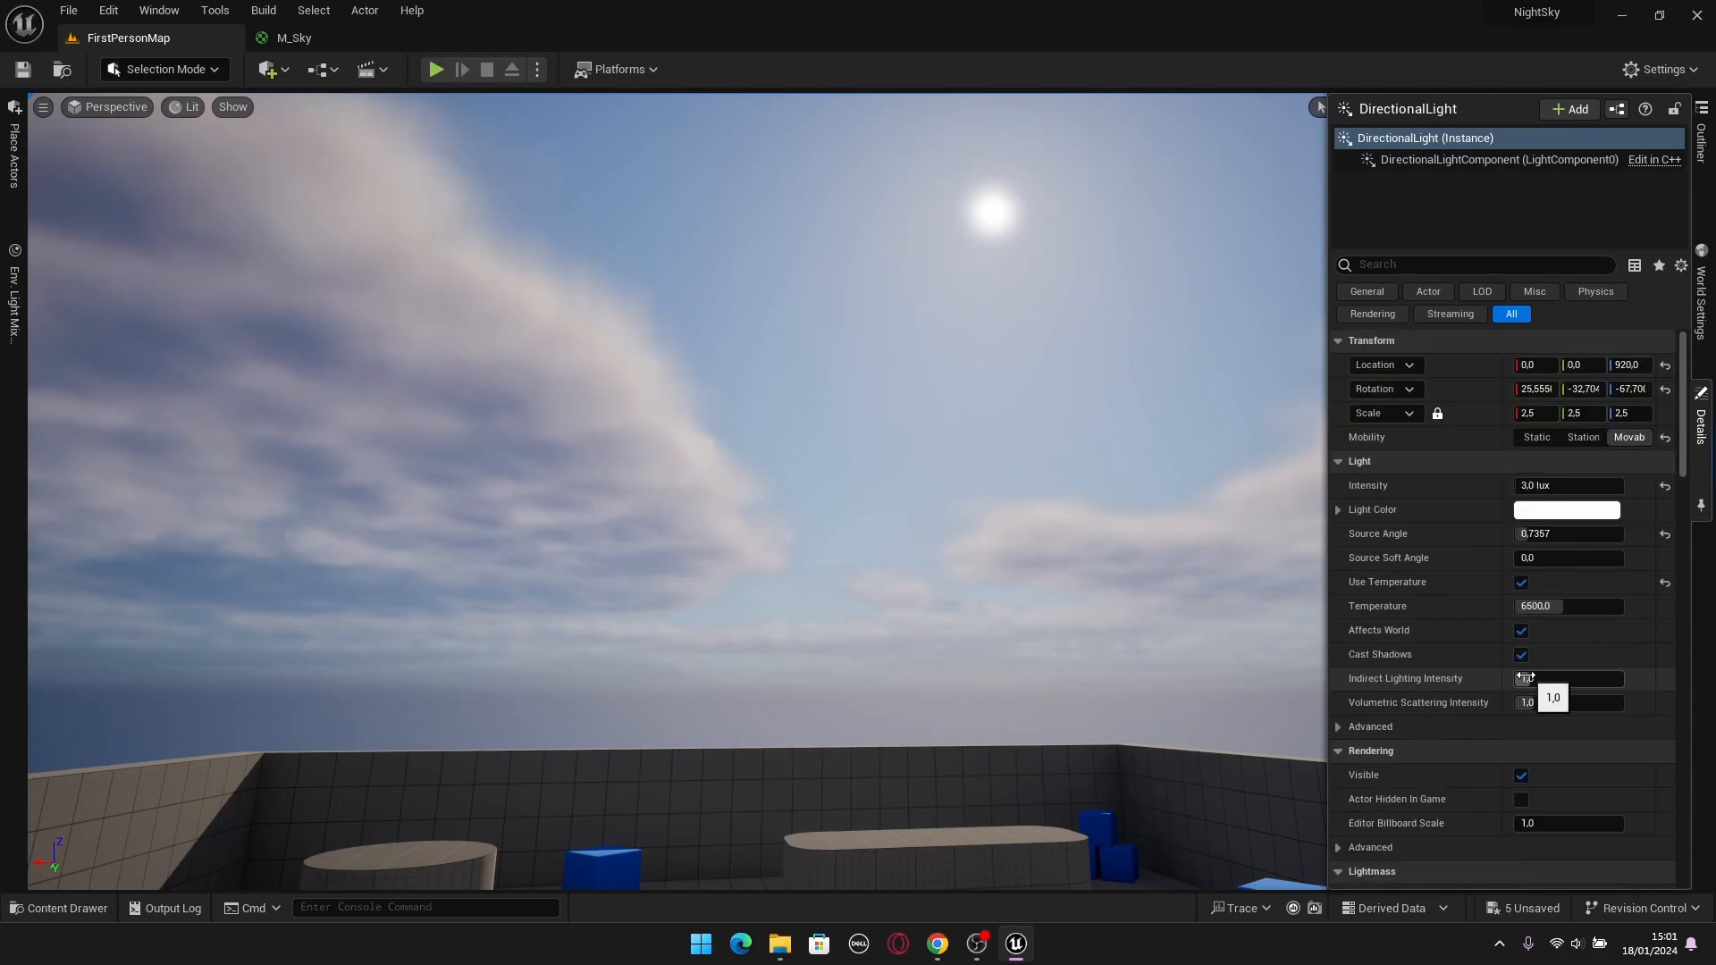
left_click(1554, 491)
type(".3")
key("Return")
Look over the darkened level, re-enter the DirectionalLight's intensity, and check the night sky around the light disk.
right_click_drag(930, 447, 894, 505)
left_click(1701, 406)
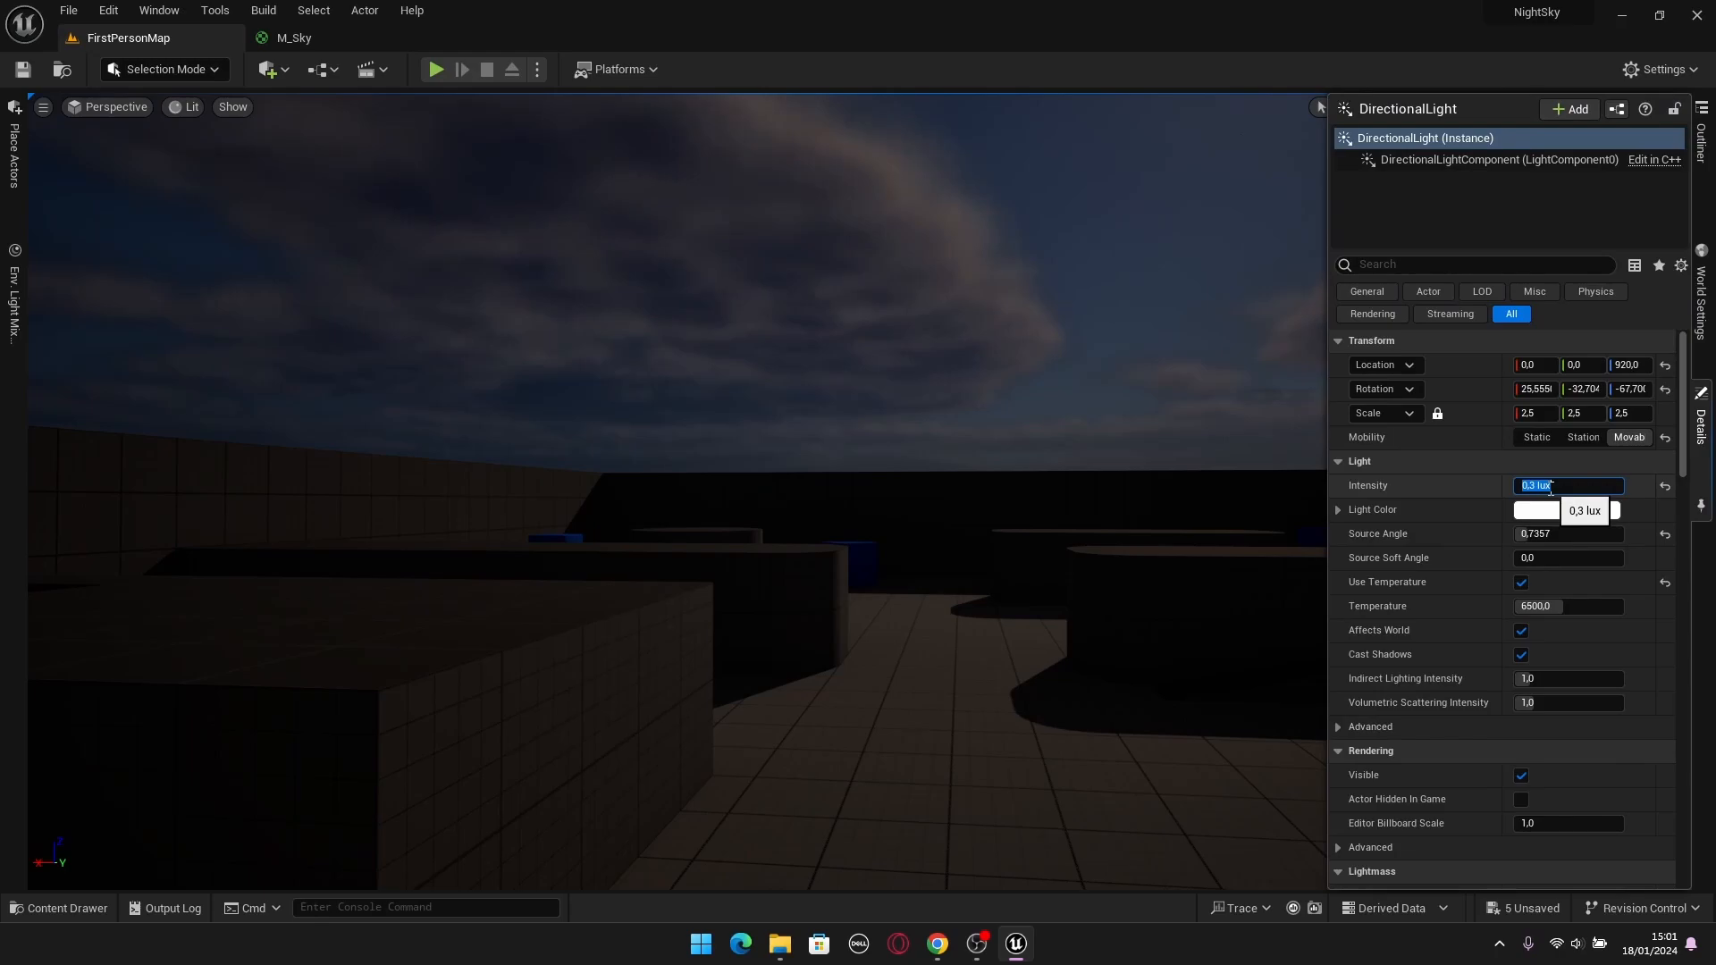
key("Return")
right_click_drag(1117, 456, 922, 353)
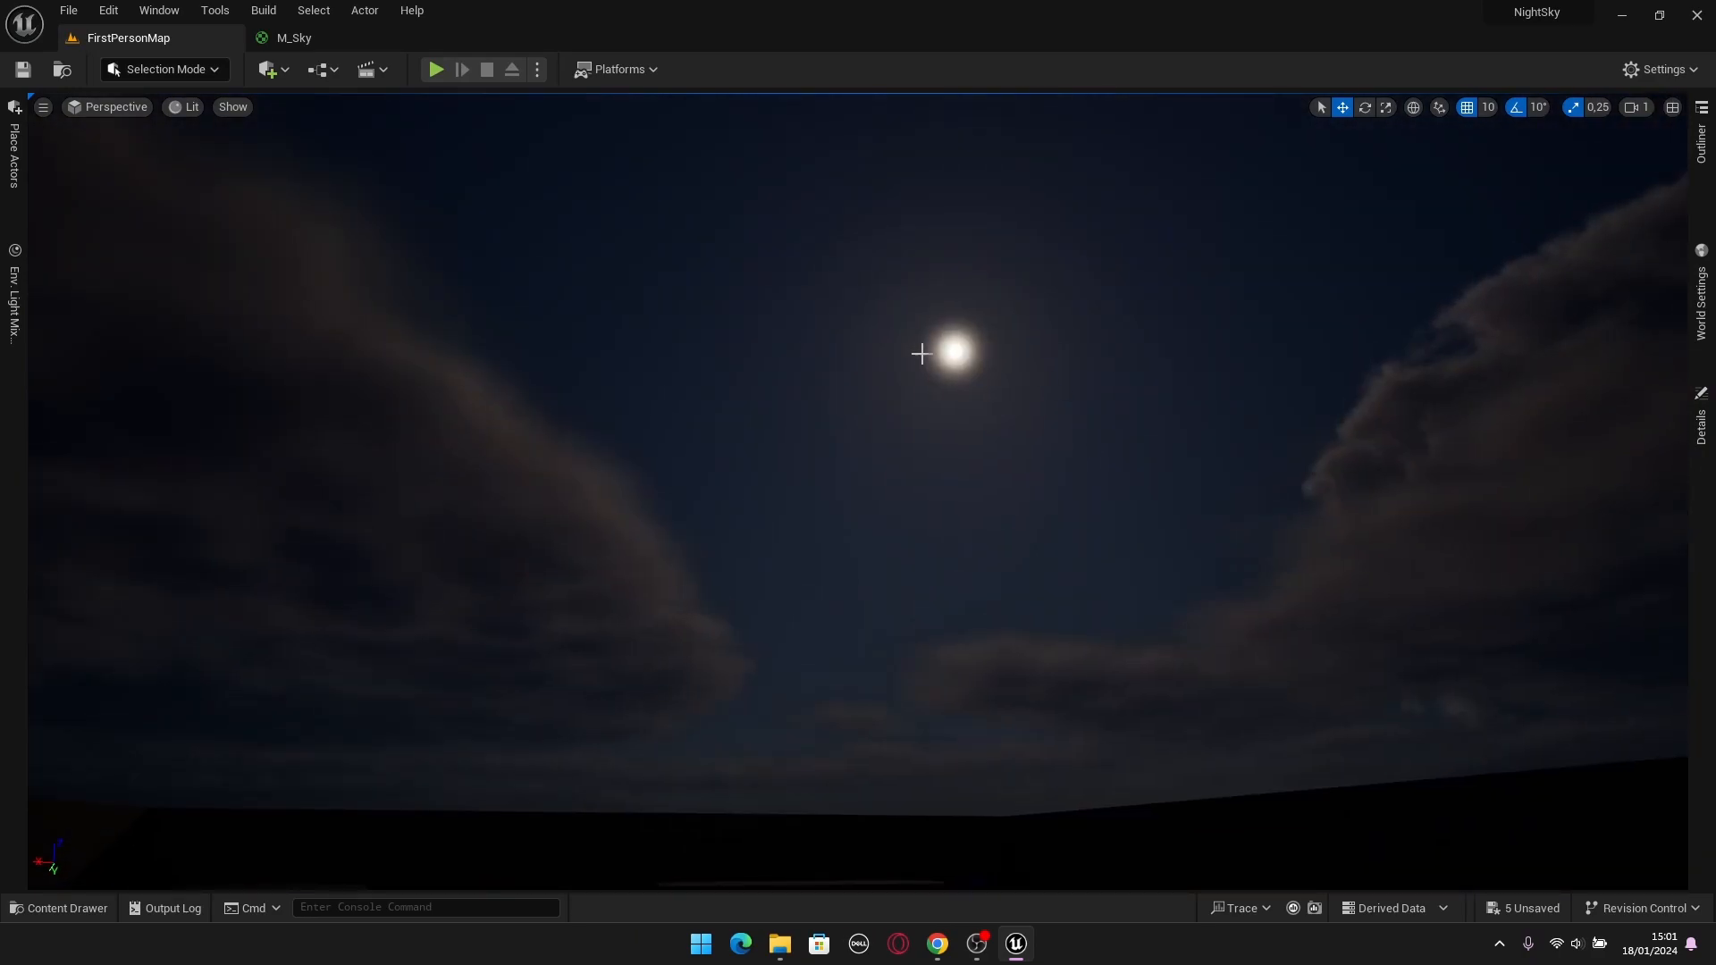
Set the DirectionalLight's Source Angle to about 1.4157 and its Temperature to 12000, and look at the moonlit sky.
left_click(1701, 420)
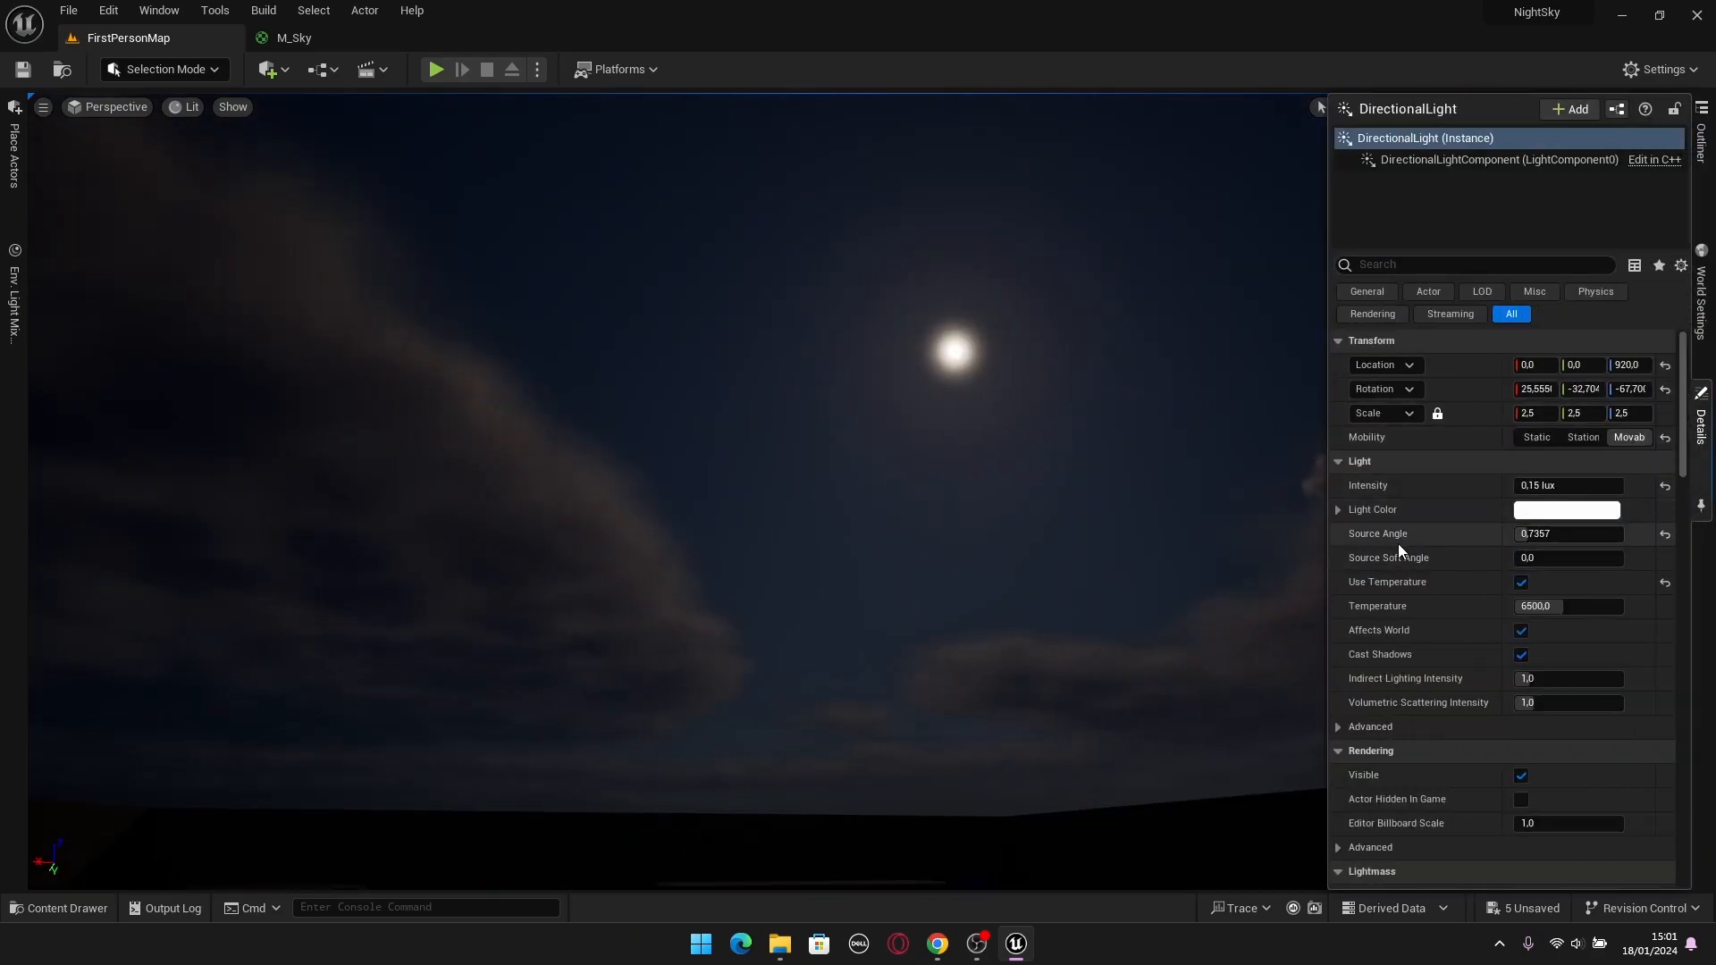
left_click_drag(1531, 541, 1591, 542)
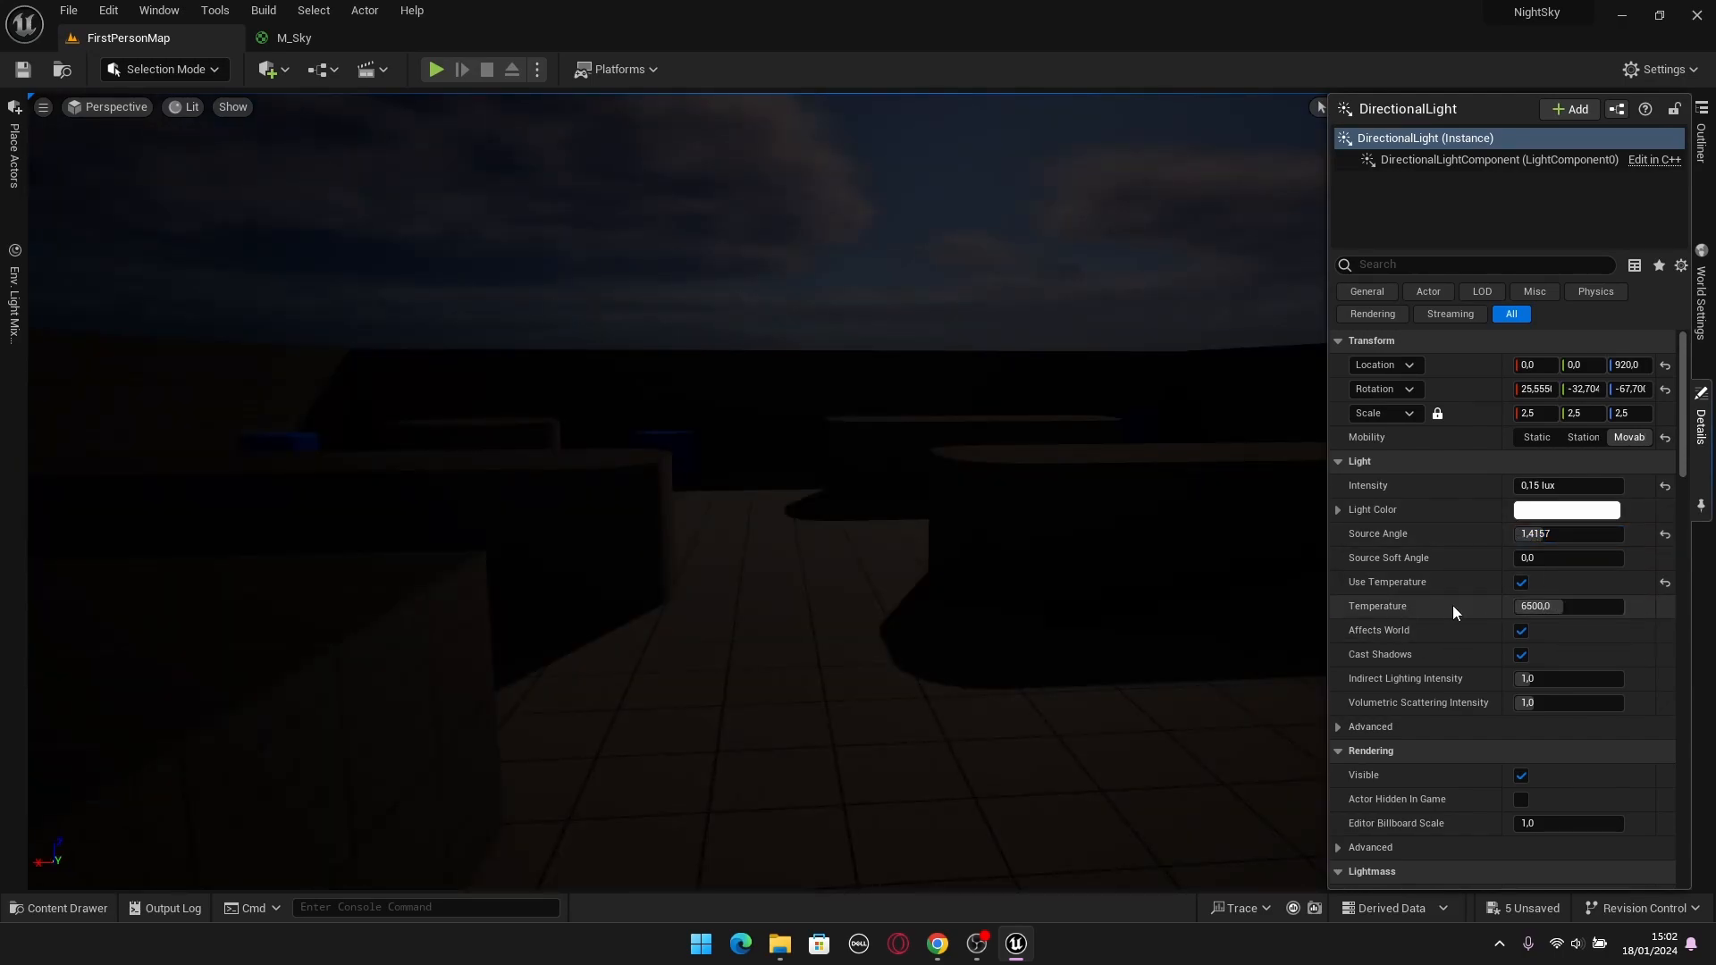
left_click_drag(1591, 608, 1620, 608)
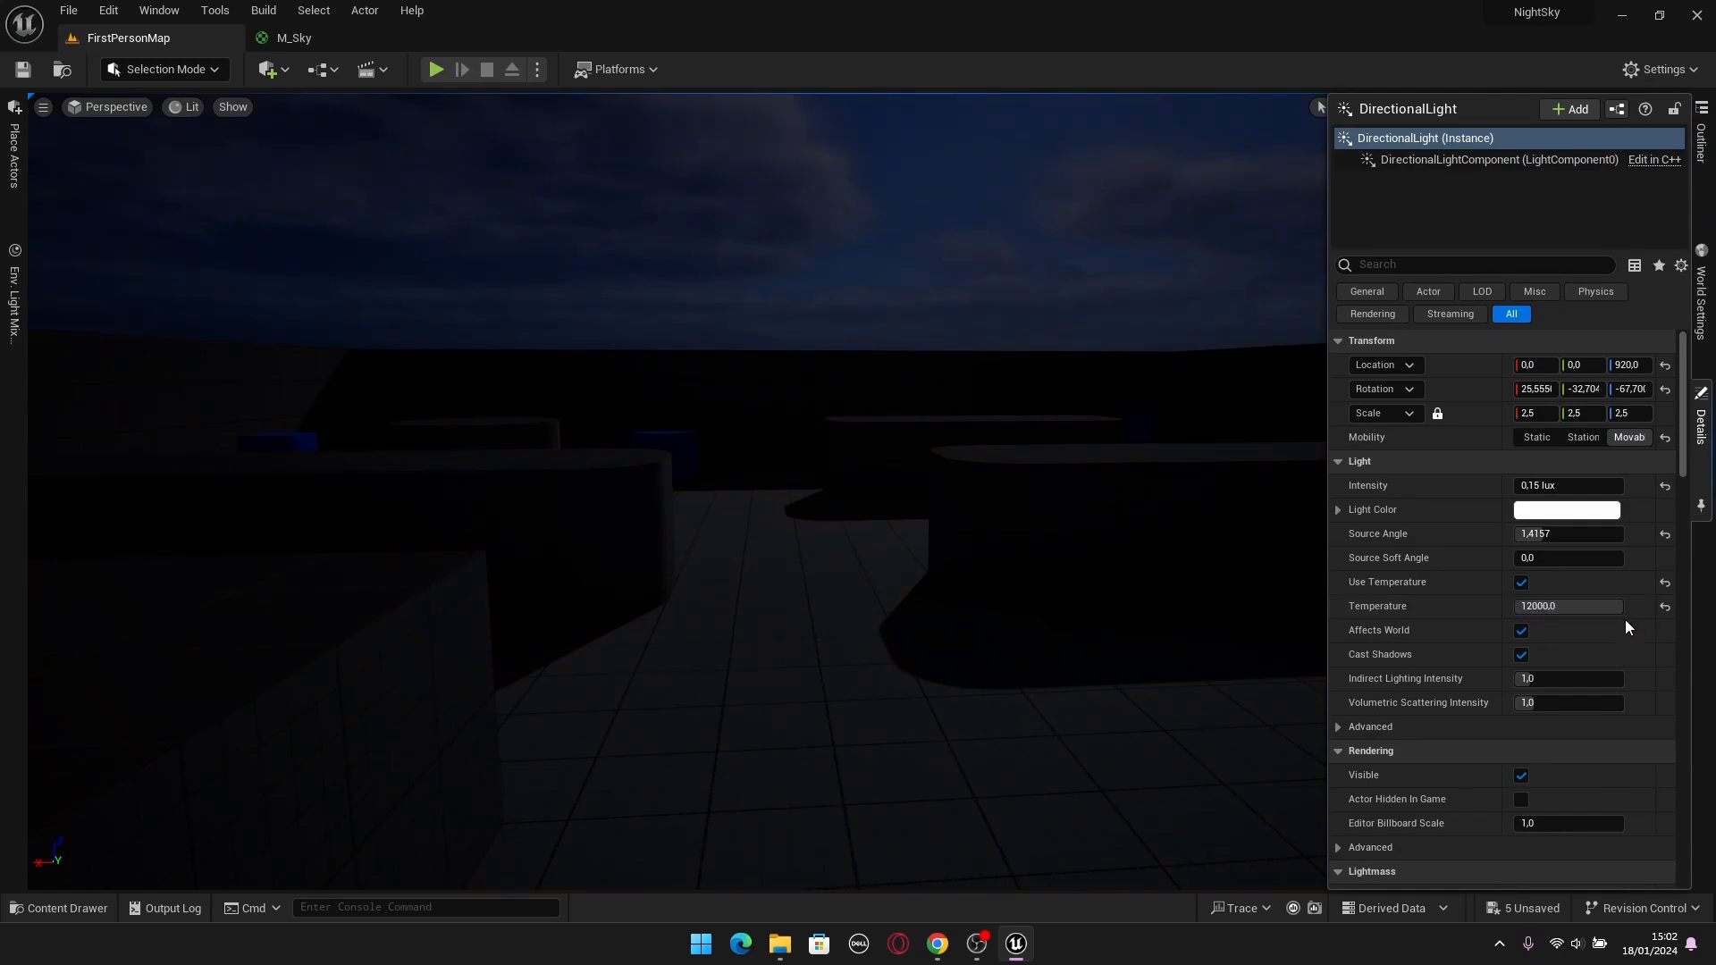
right_click_drag(894, 519, 808, 429)
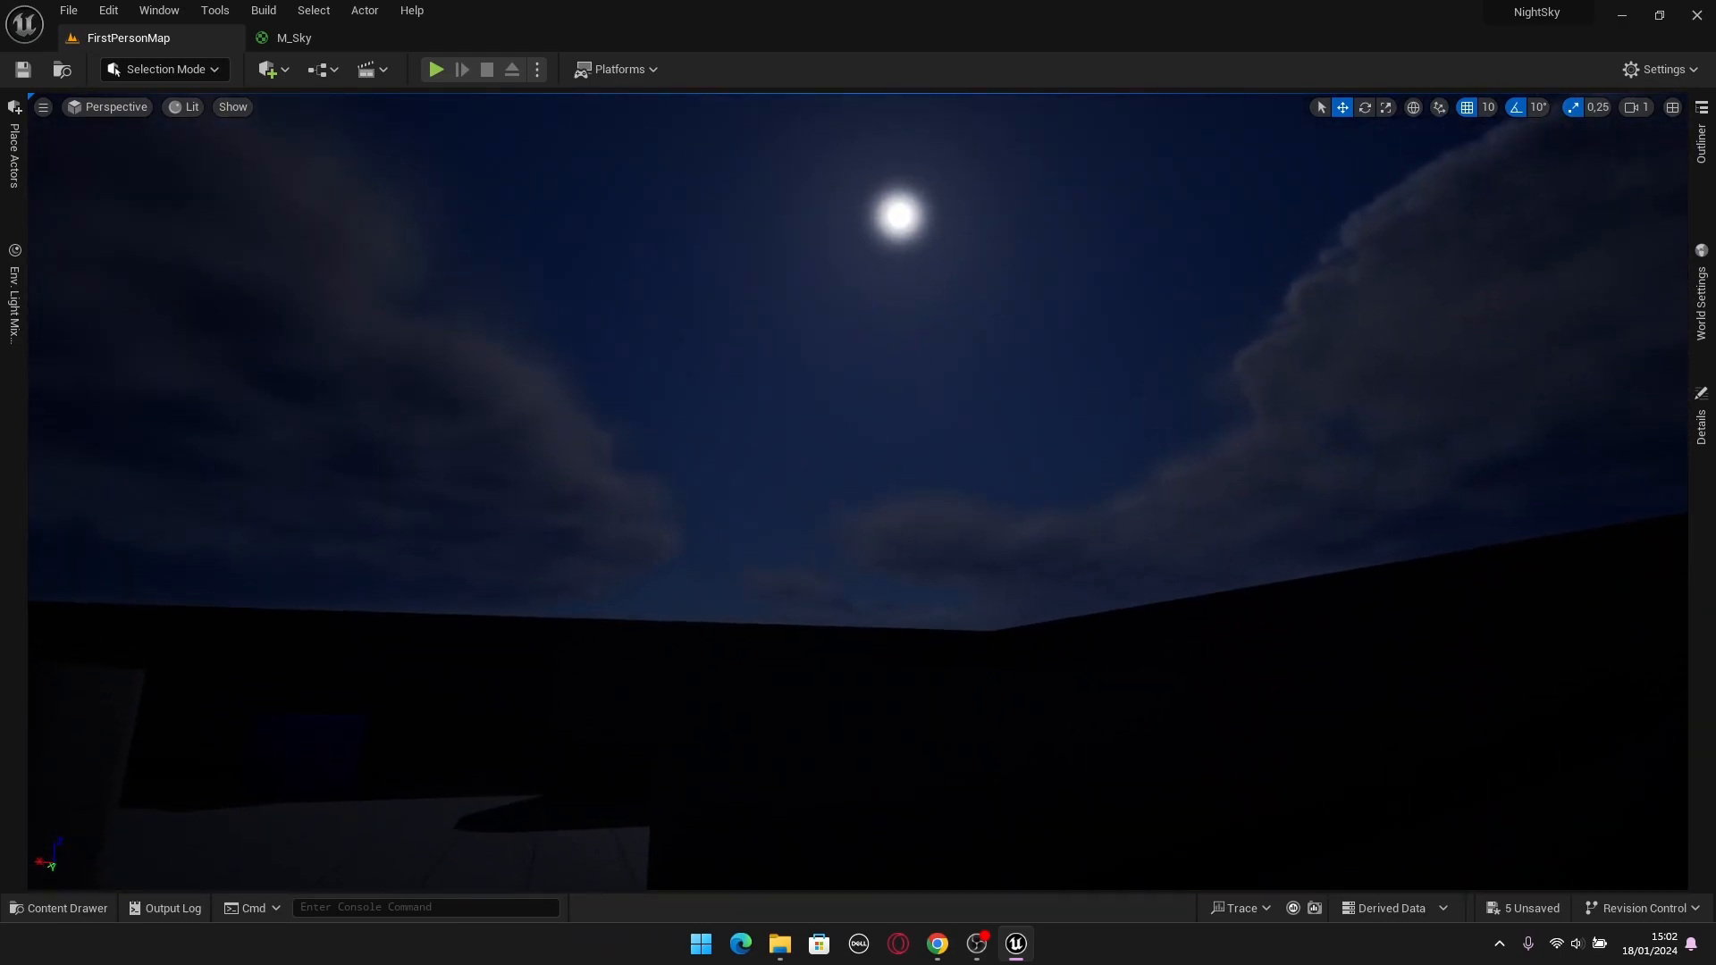
Return to the M_Sky material and create a folder named Textures inside the Sky content folder.
left_click(305, 36)
right_click_drag(1094, 497, 1019, 395)
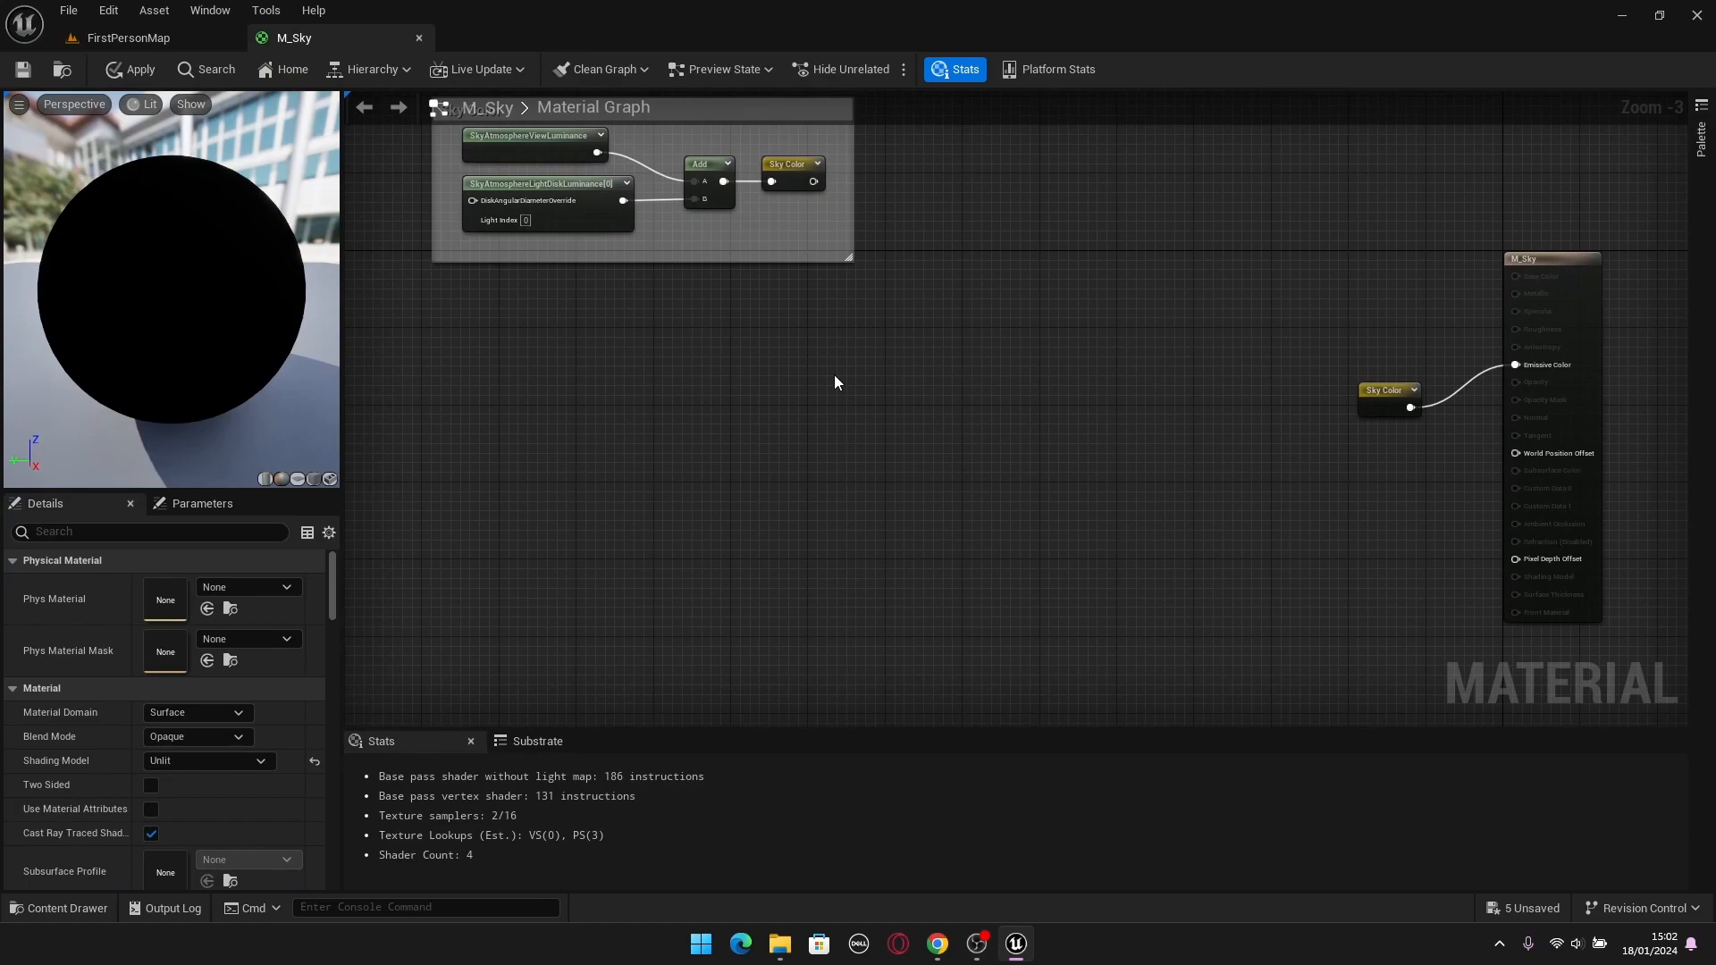
key("ctrl+space")
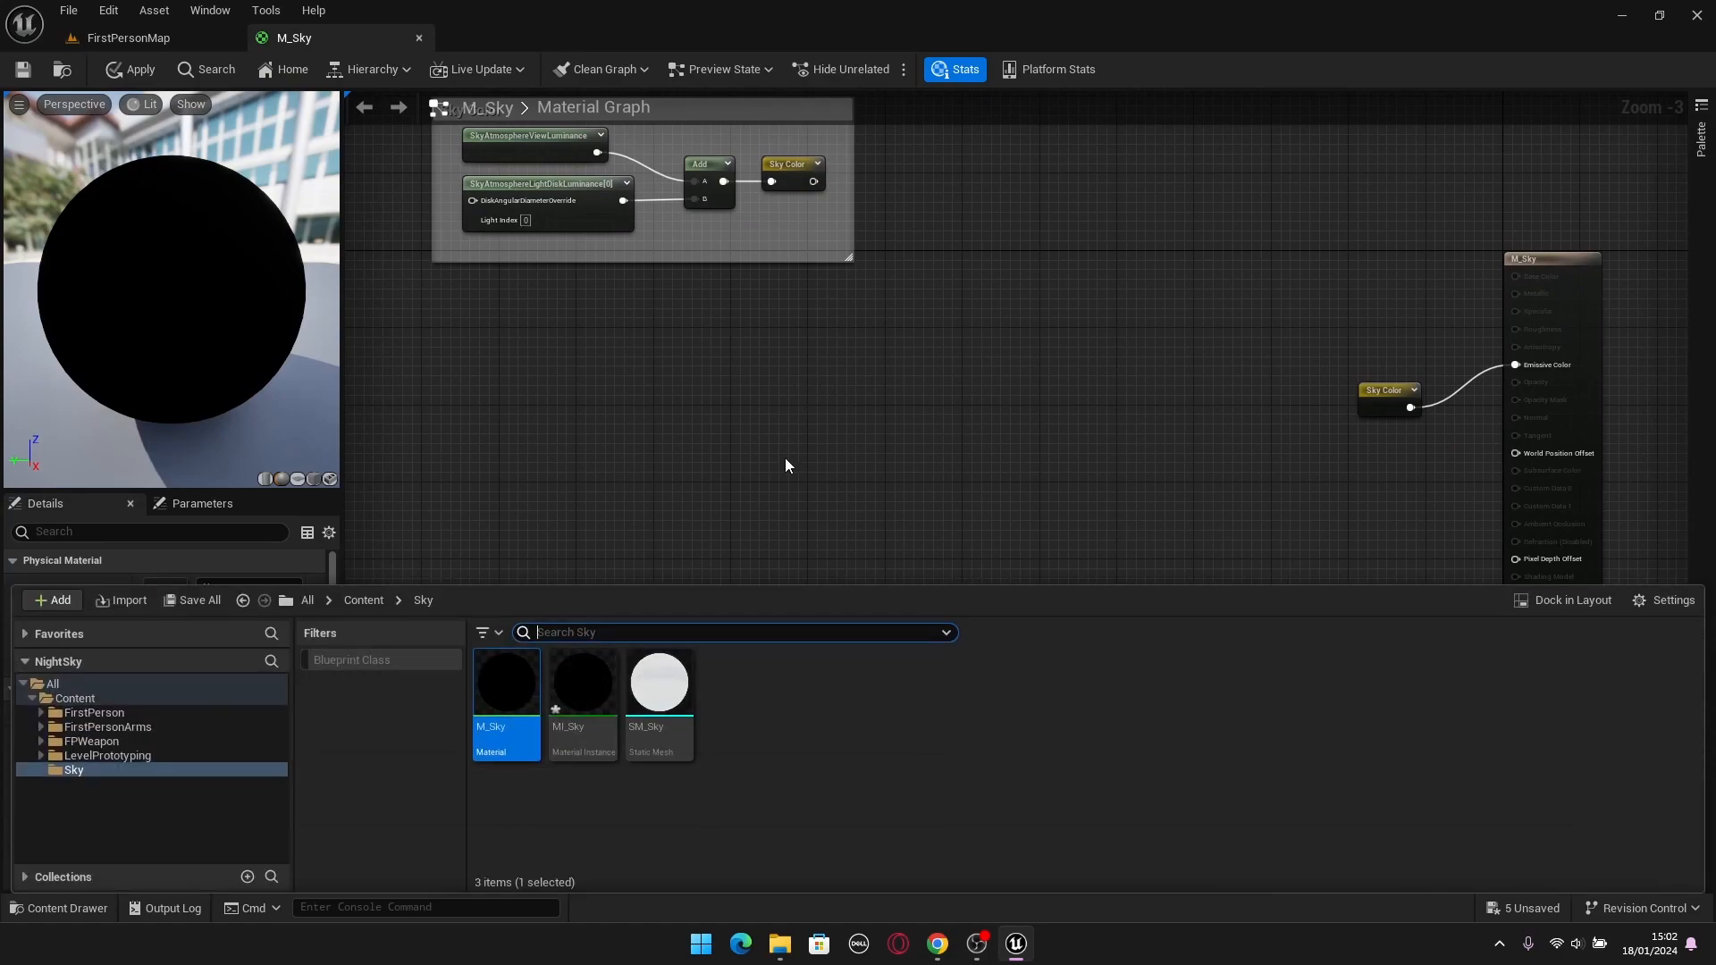
left_click(588, 811)
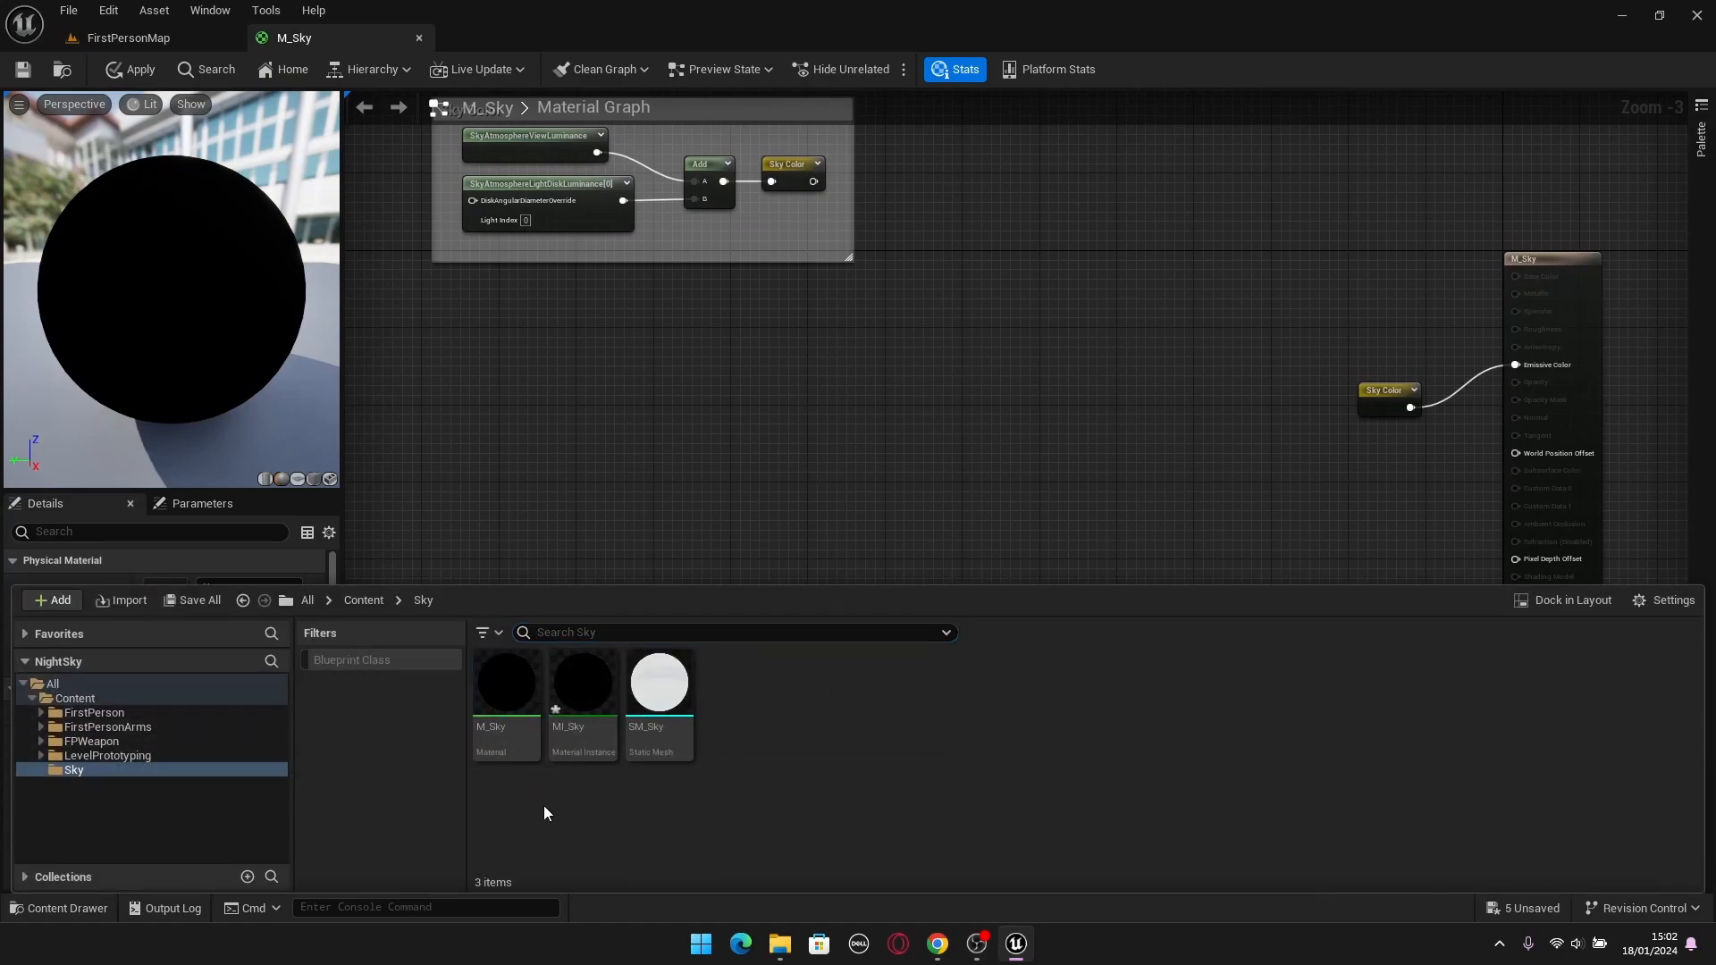
right_click(754, 808)
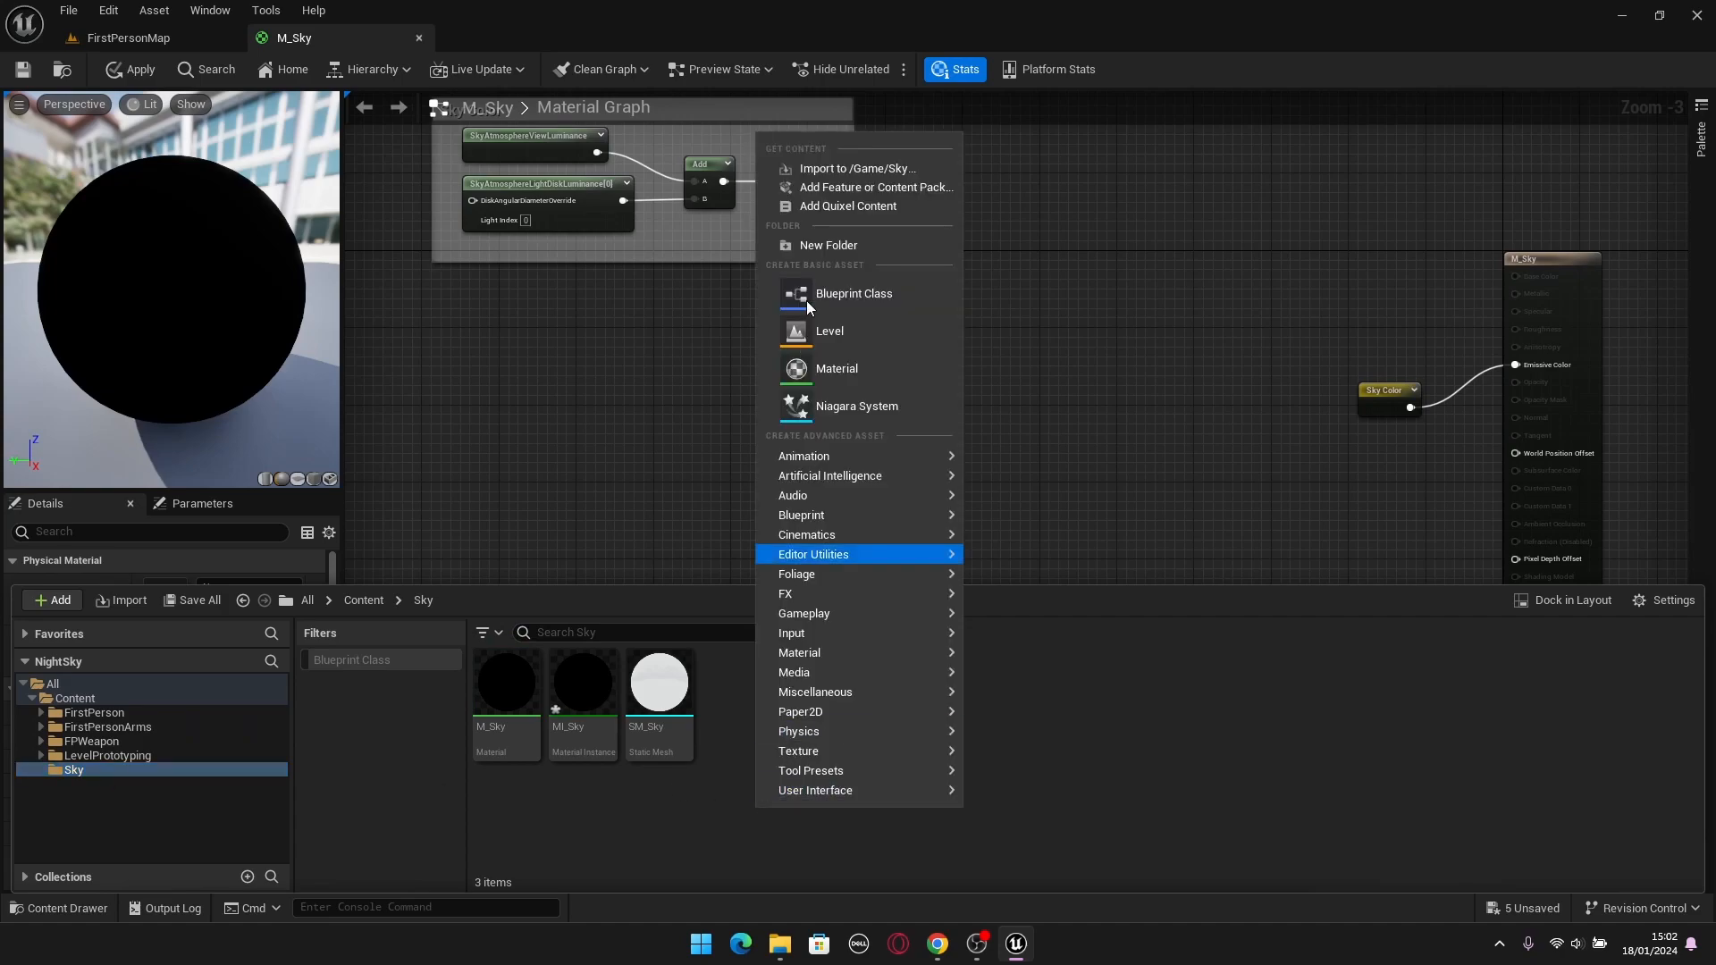
left_click(840, 245)
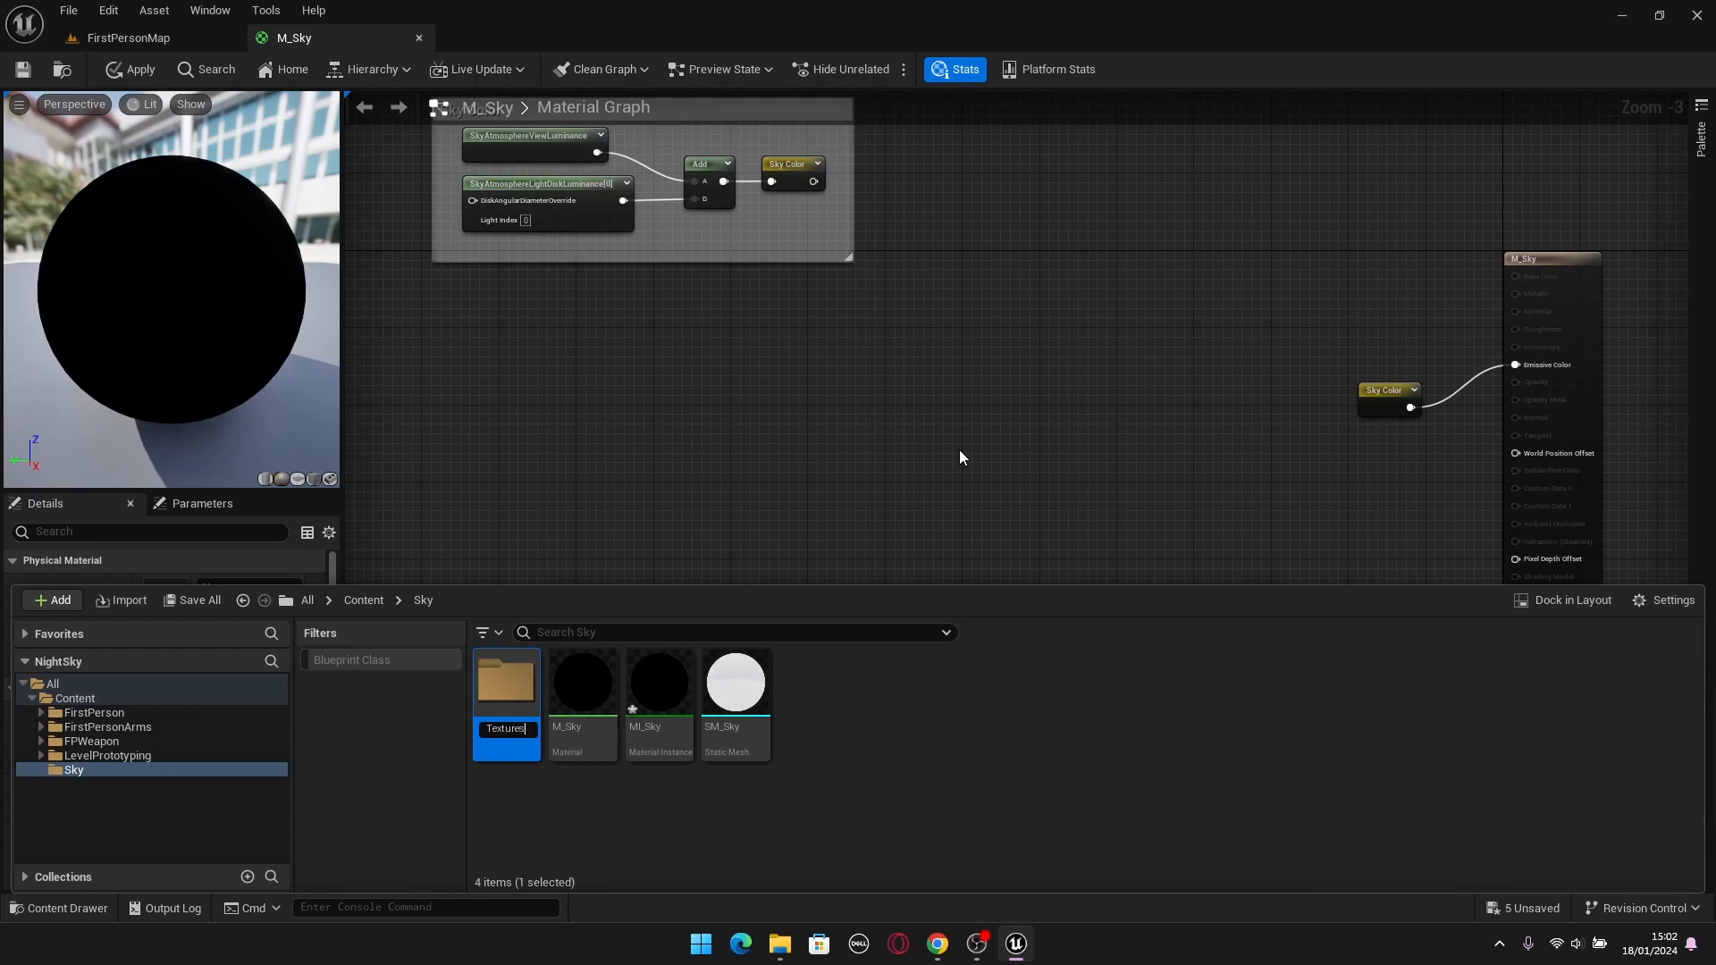
left_click(994, 729)
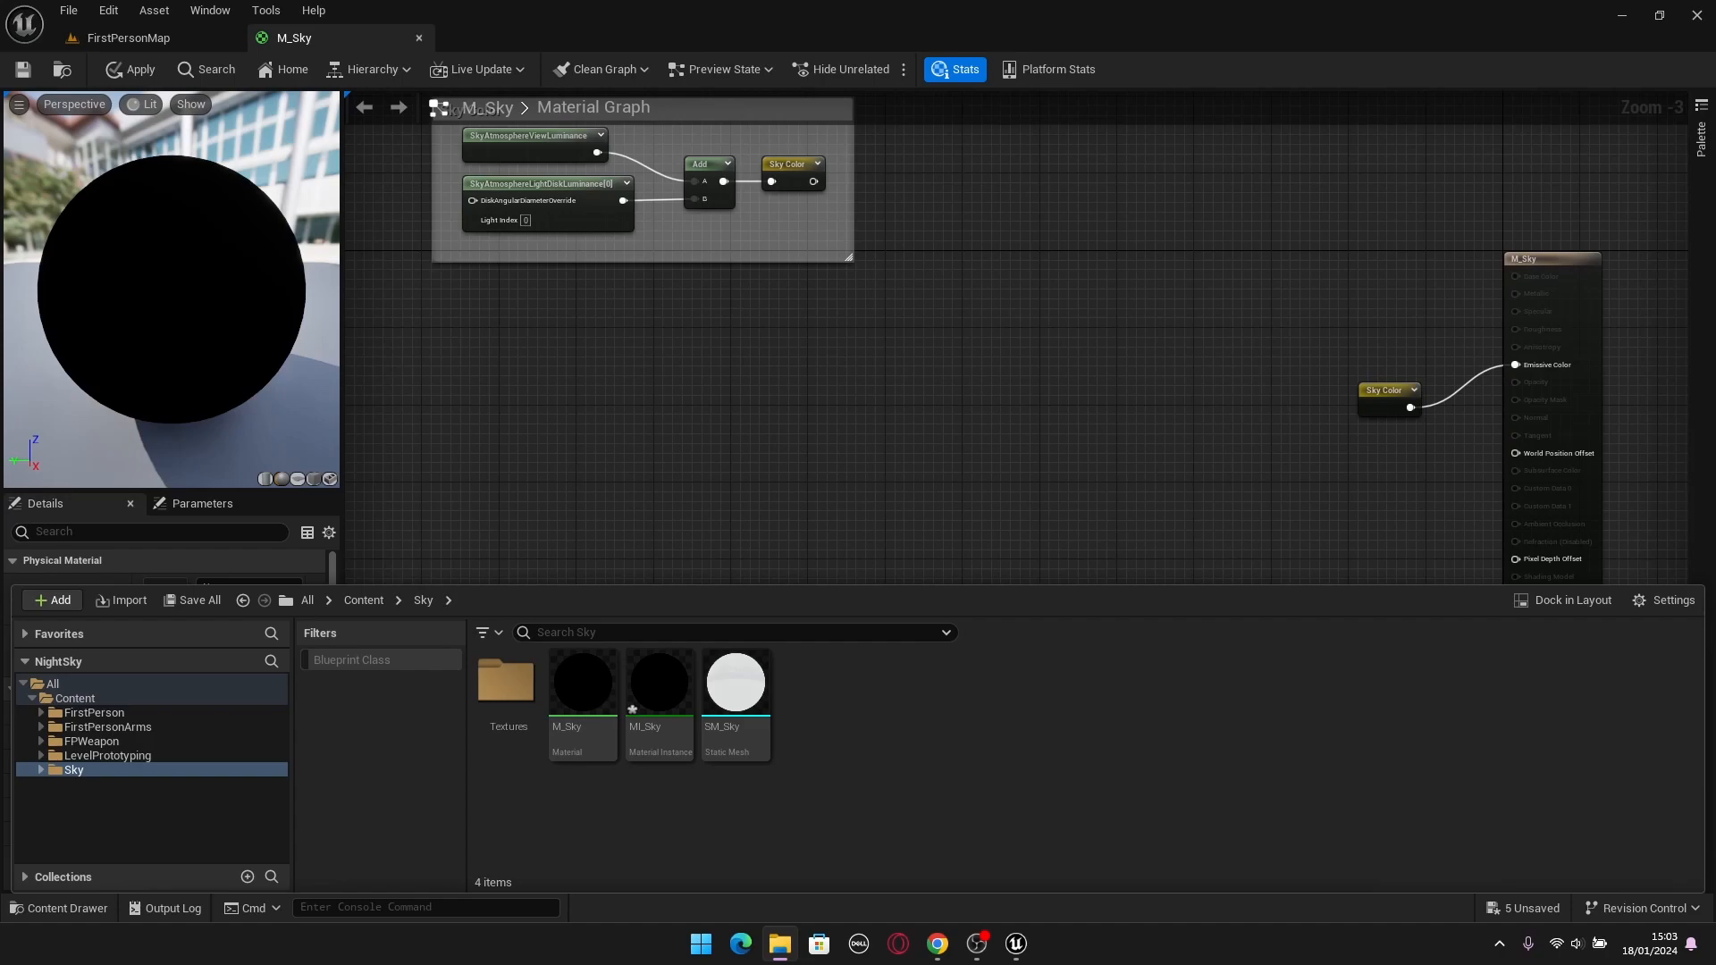
Import the starmap_g8k and glowing moon images into the Textures folder.
left_click_drag(527, 773, 511, 701)
right_click_drag(511, 701, 572, 667)
key("ctrl+space")
left_click(546, 703)
Preview the imported star map and moon textures one after the other, closing each texture editor.
double_click(580, 693)
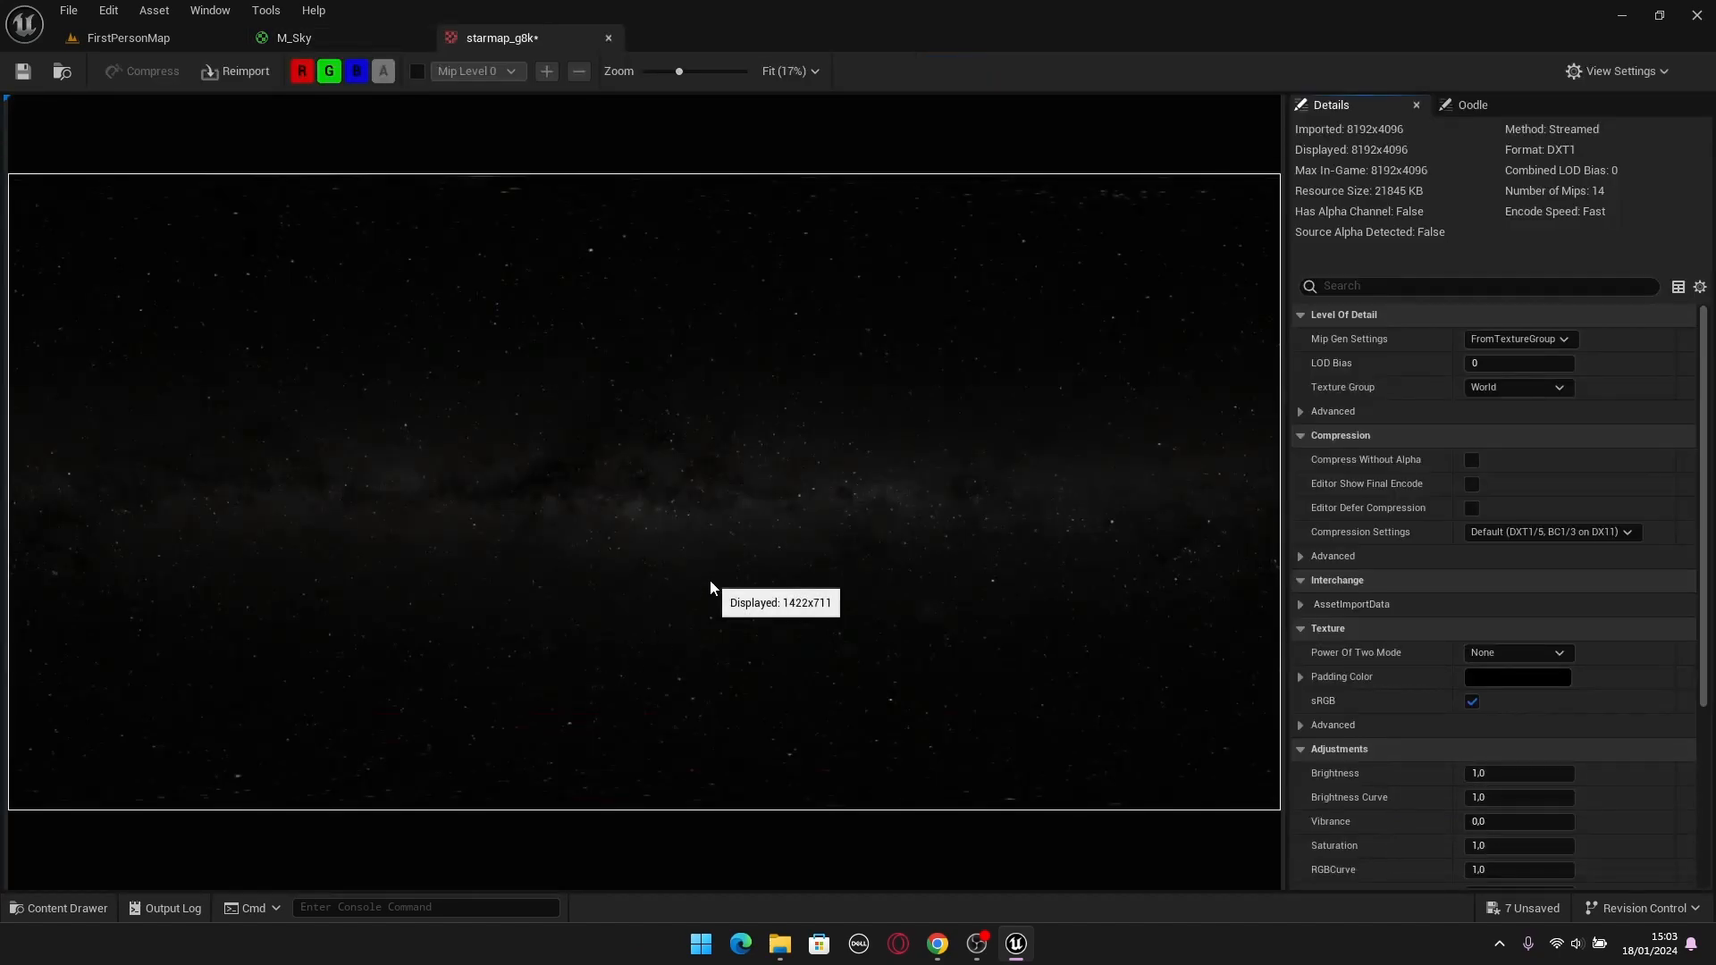
left_click(609, 38)
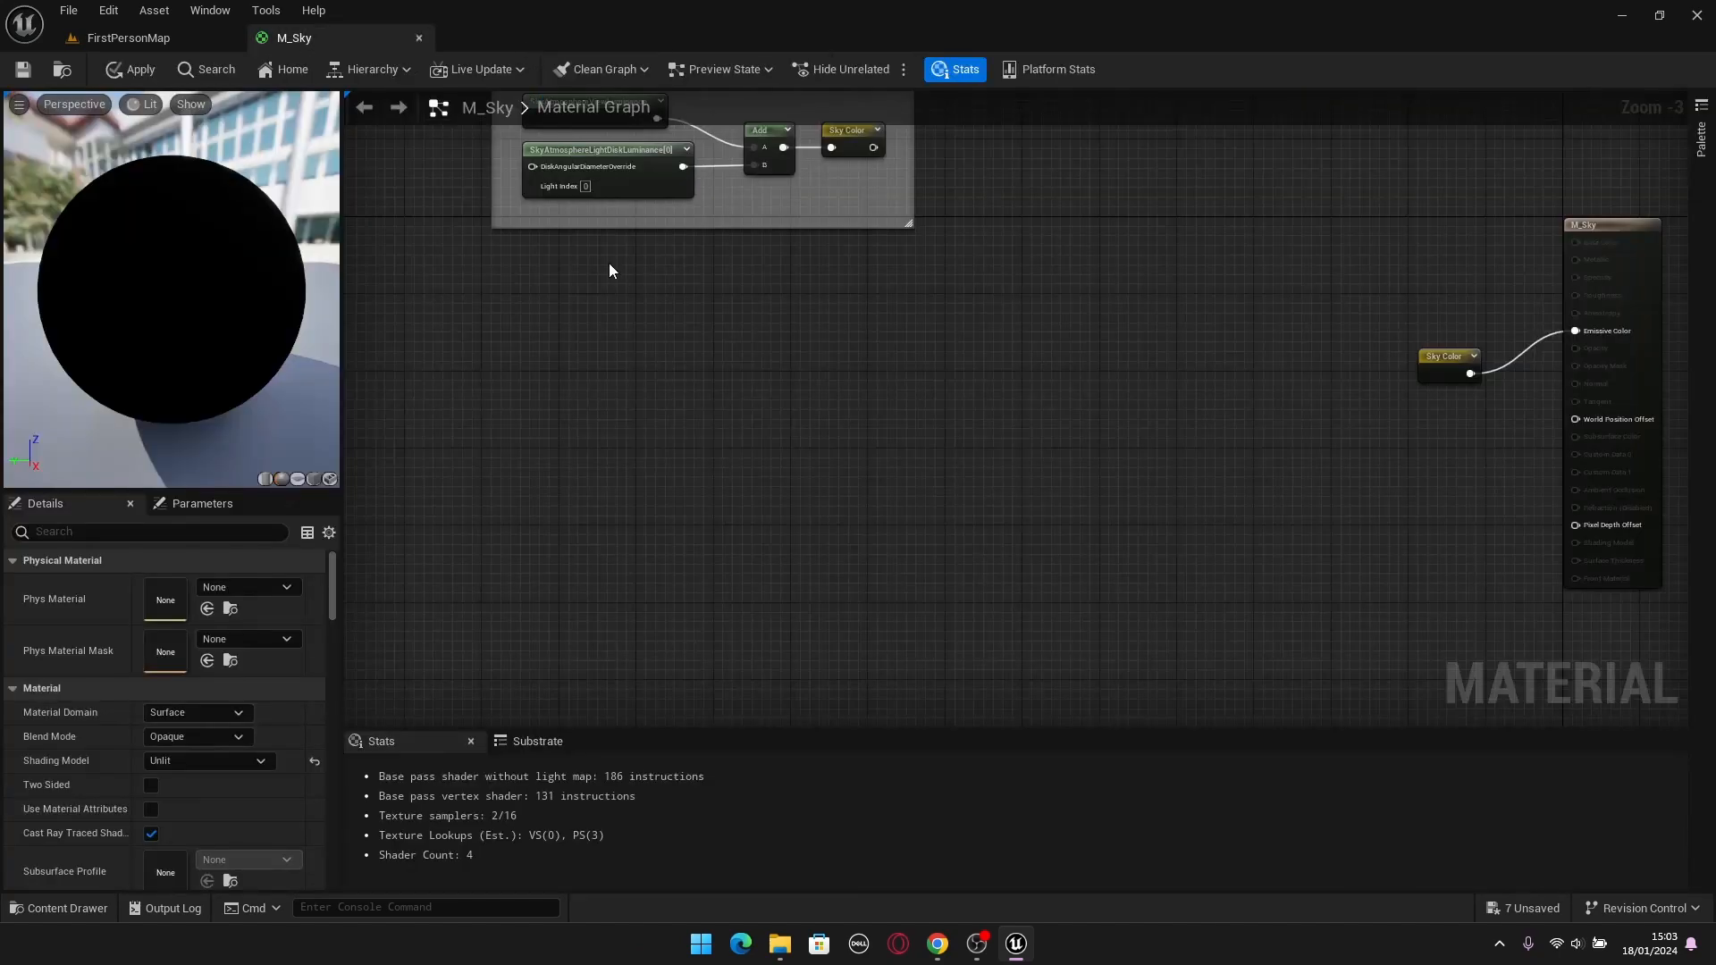
key("ctrl+space")
double_click(506, 684)
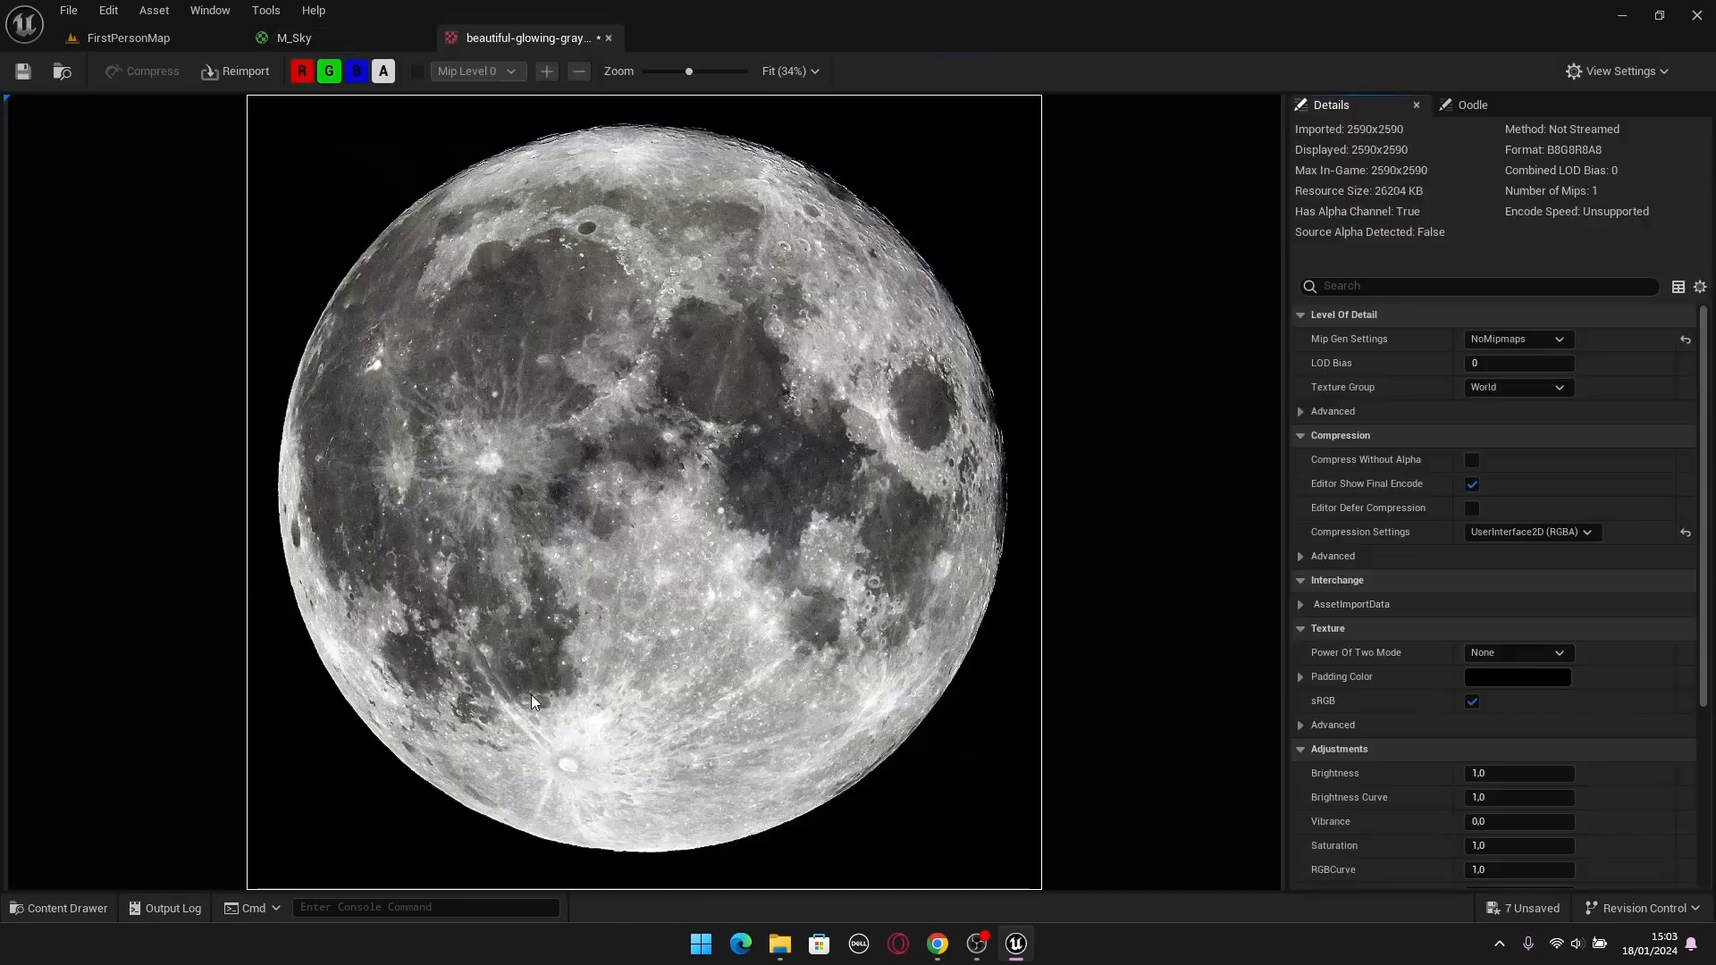
middle_click(550, 41)
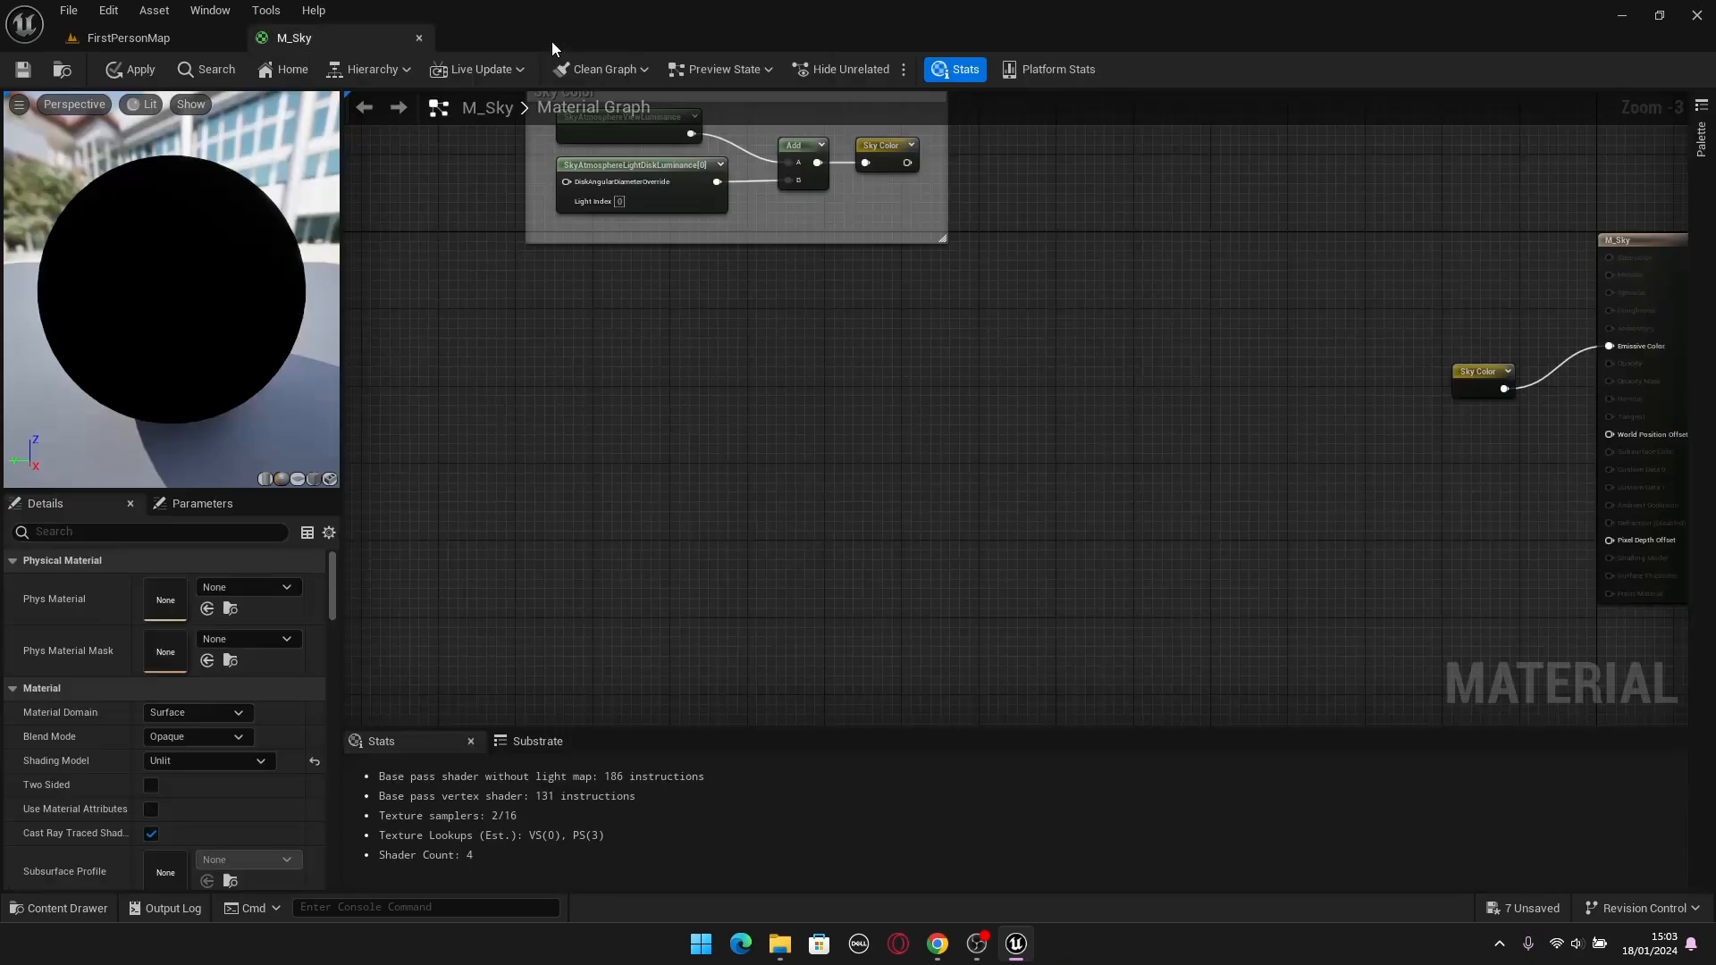
Add the starmap_g8k texture to the M_Sky graph as a Texture Sample below the Sky Color comment.
key("ctrl+space")
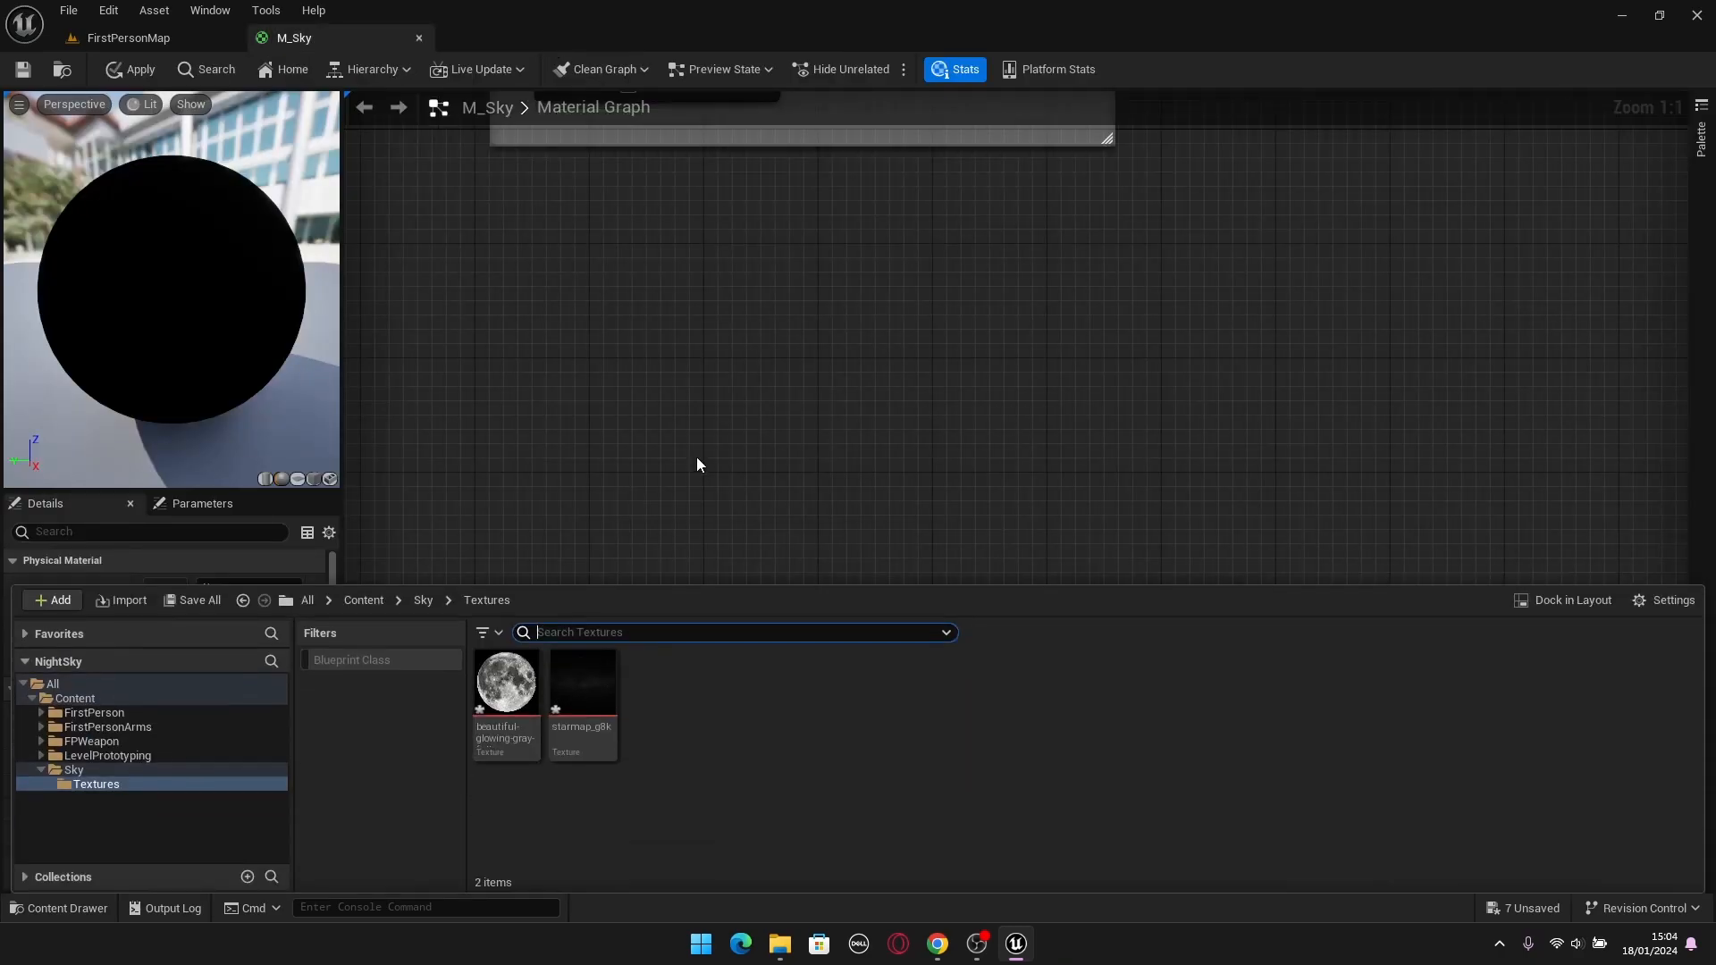
left_click(601, 735)
left_click_drag(602, 734, 579, 419)
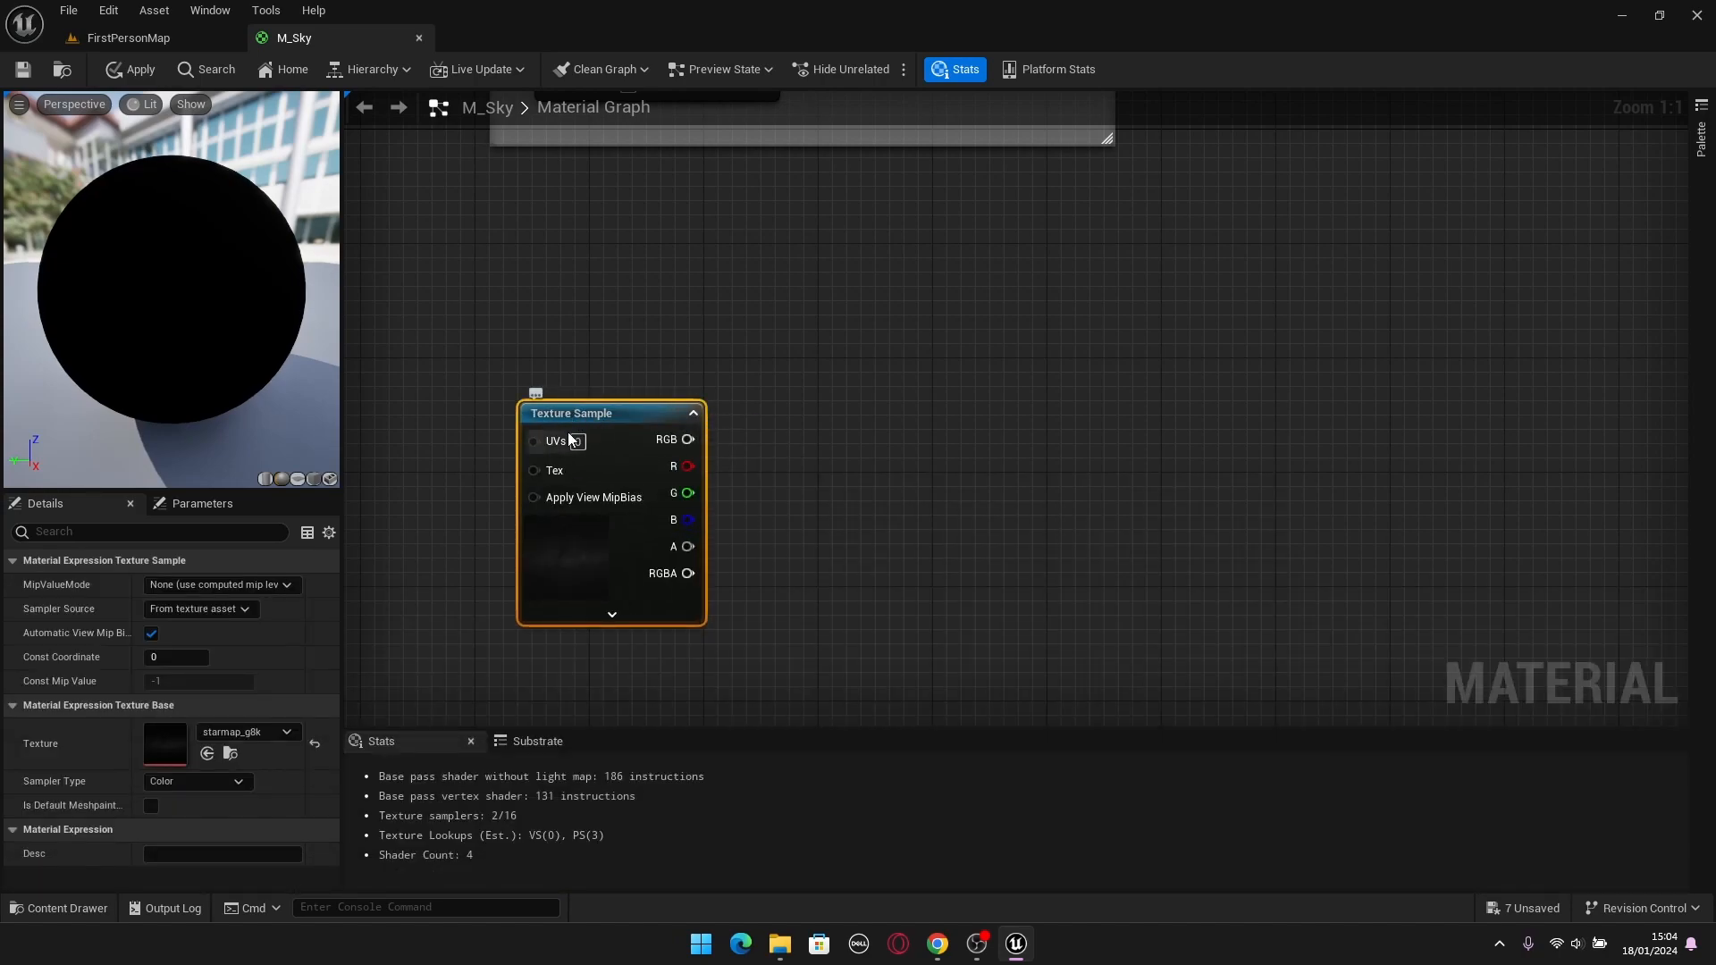
scroll(706, 500, "down", 1)
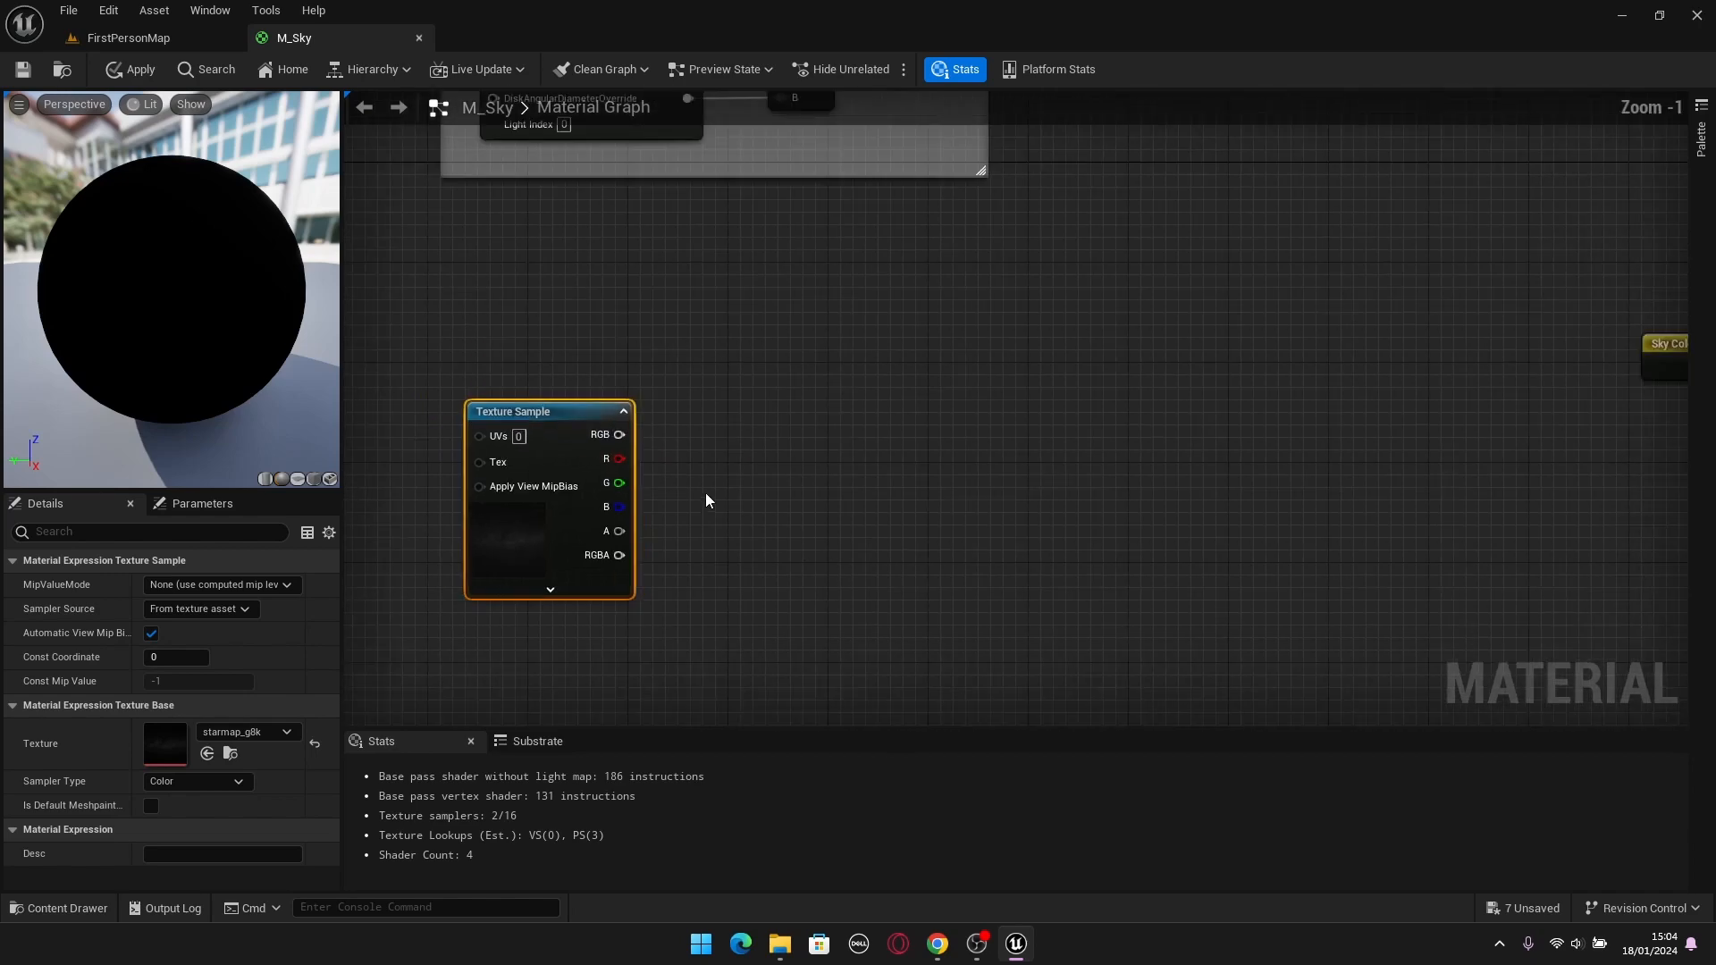
scroll(707, 499, "up", 1)
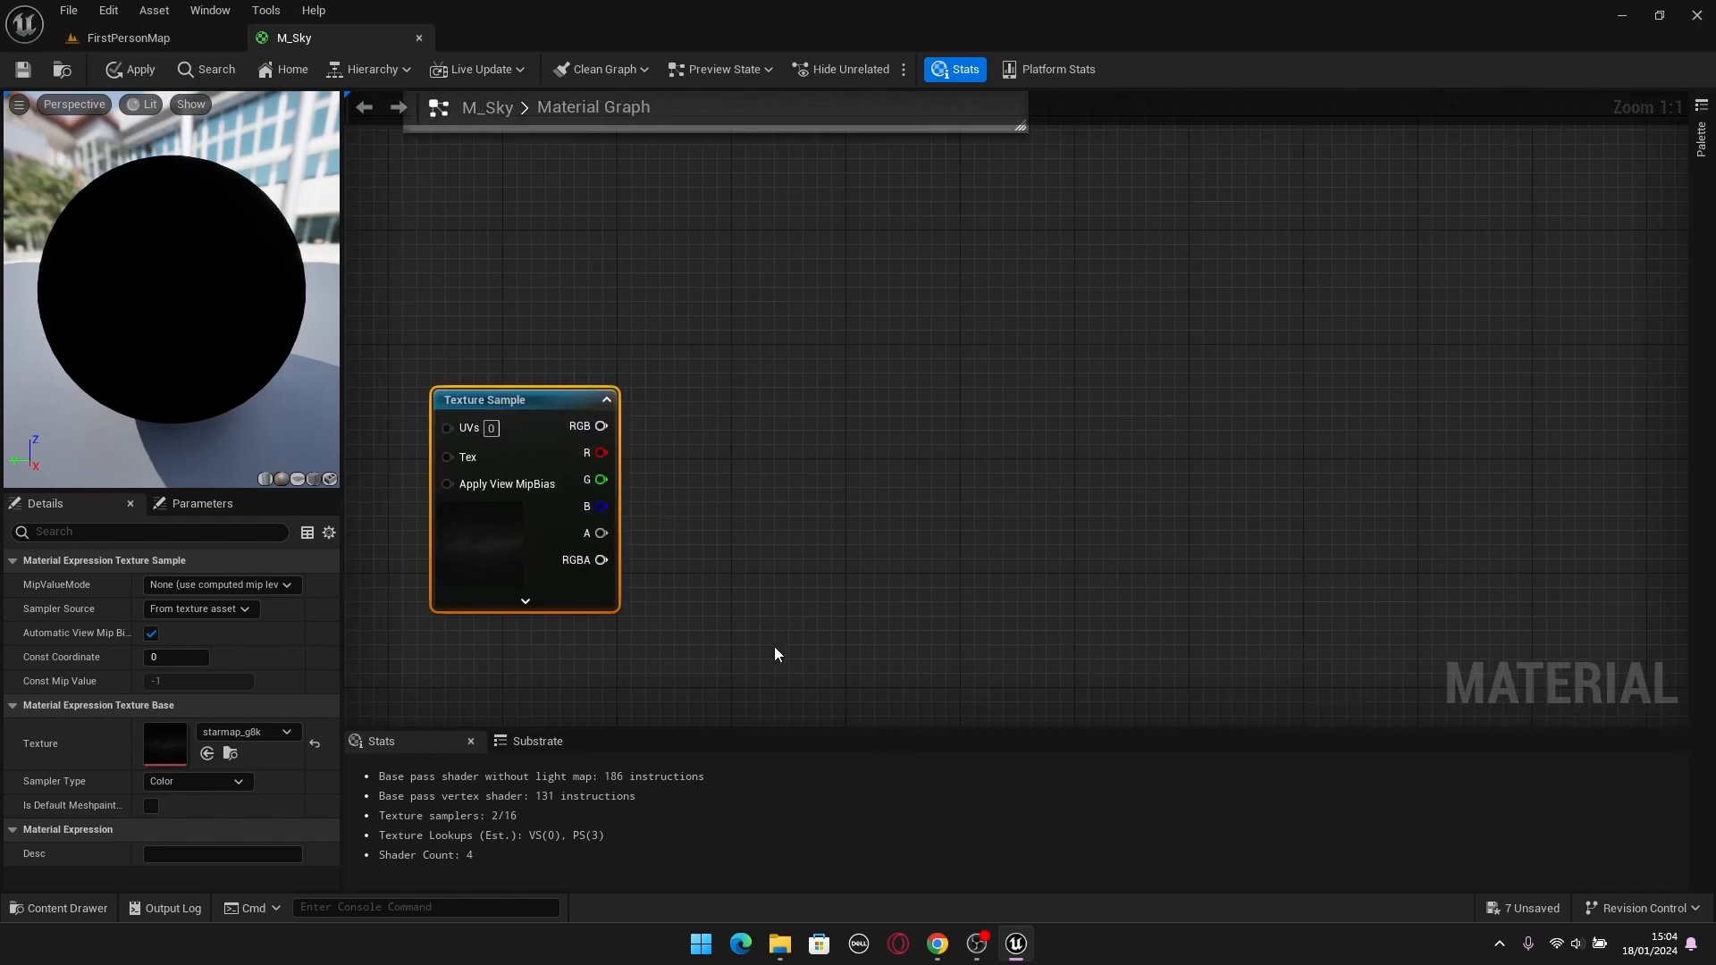
left_click_drag(391, 337, 785, 648)
left_click(744, 645)
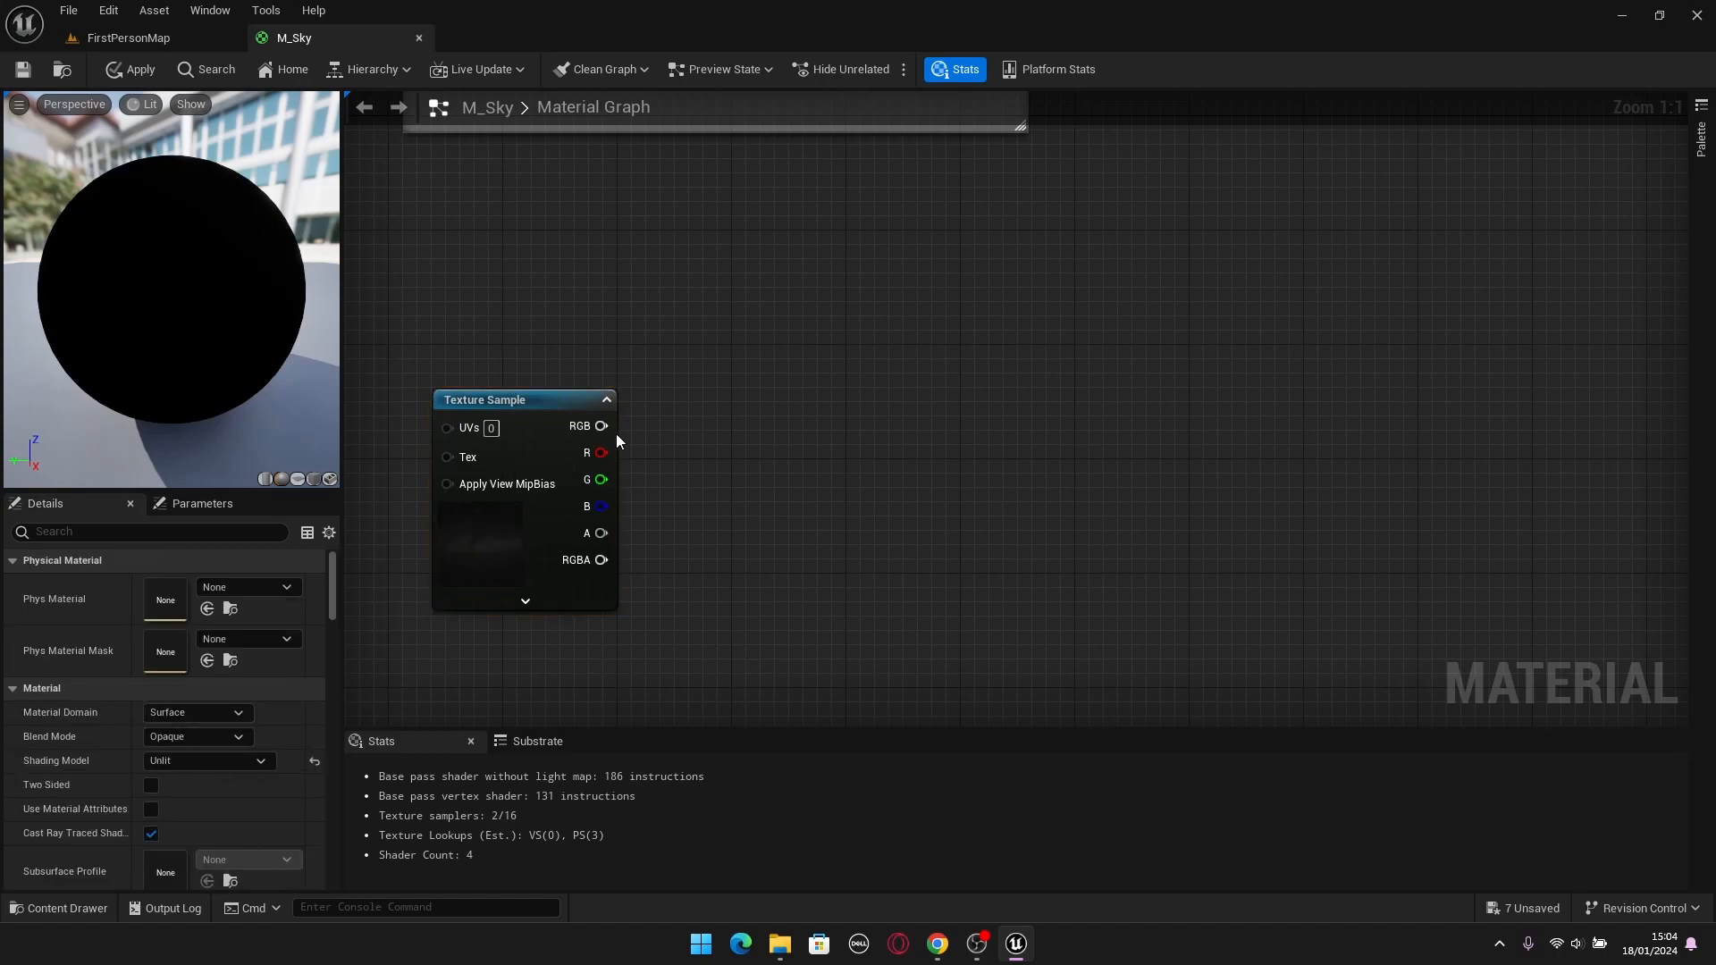
Add a Multiply node, feed the star map's RGB output into its A input, and space the Texture Sample away from it.
left_click(760, 486)
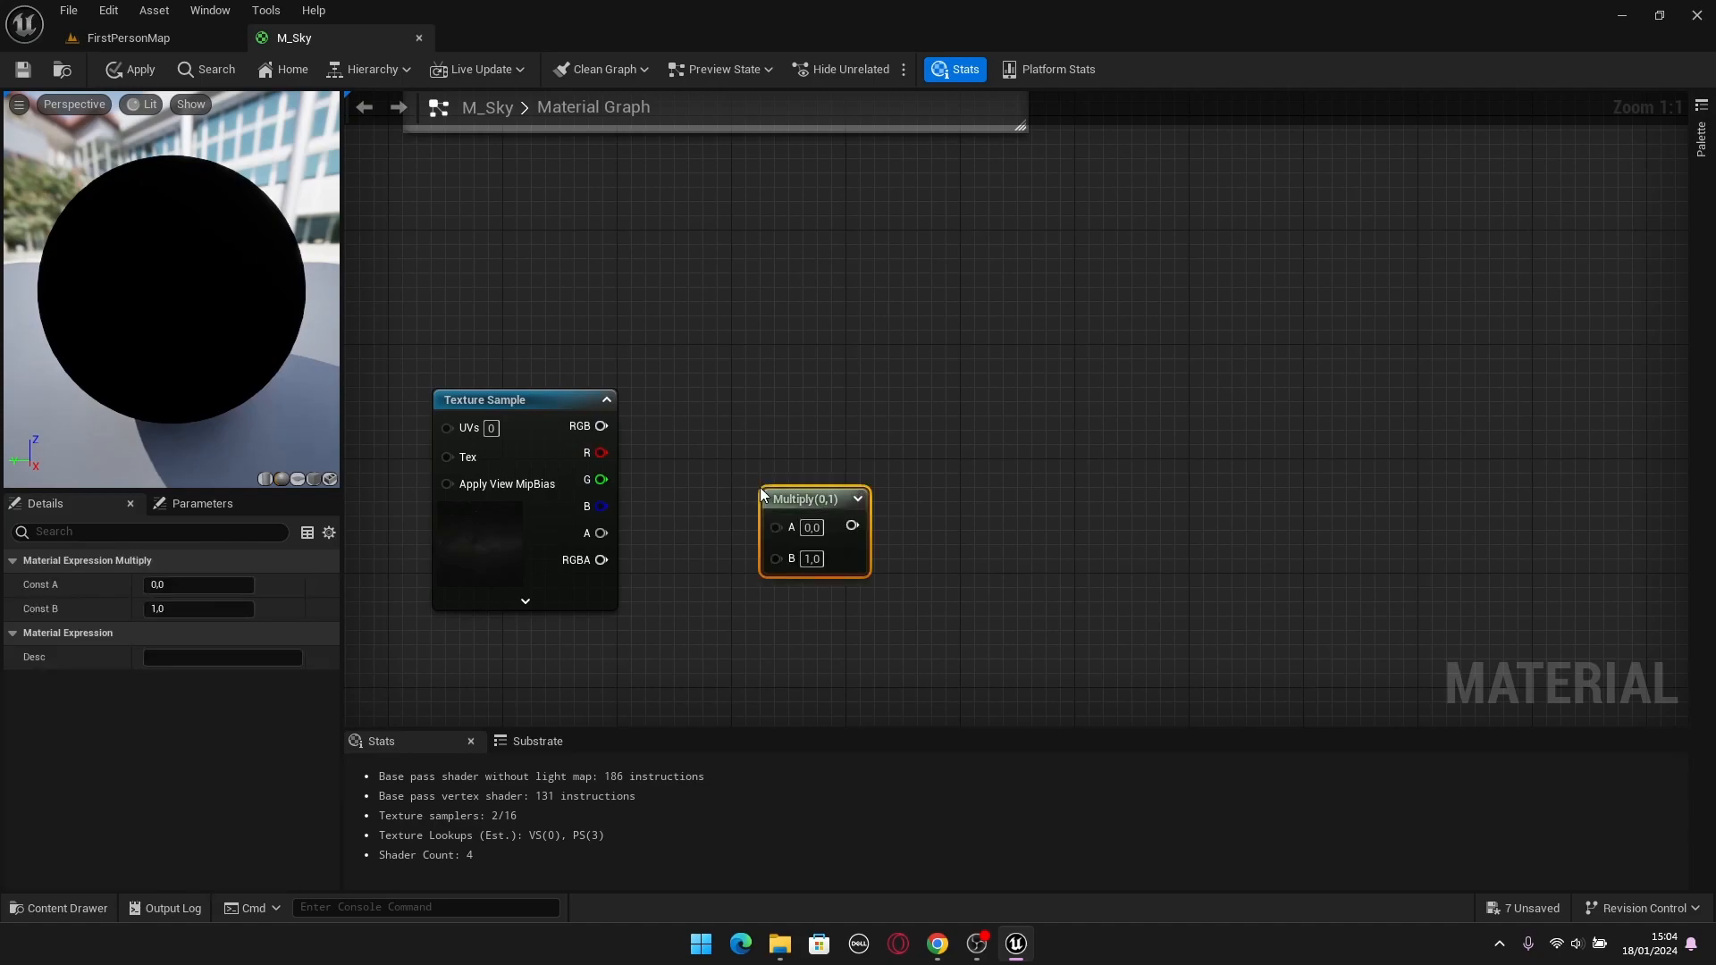
left_click_drag(602, 426, 762, 514)
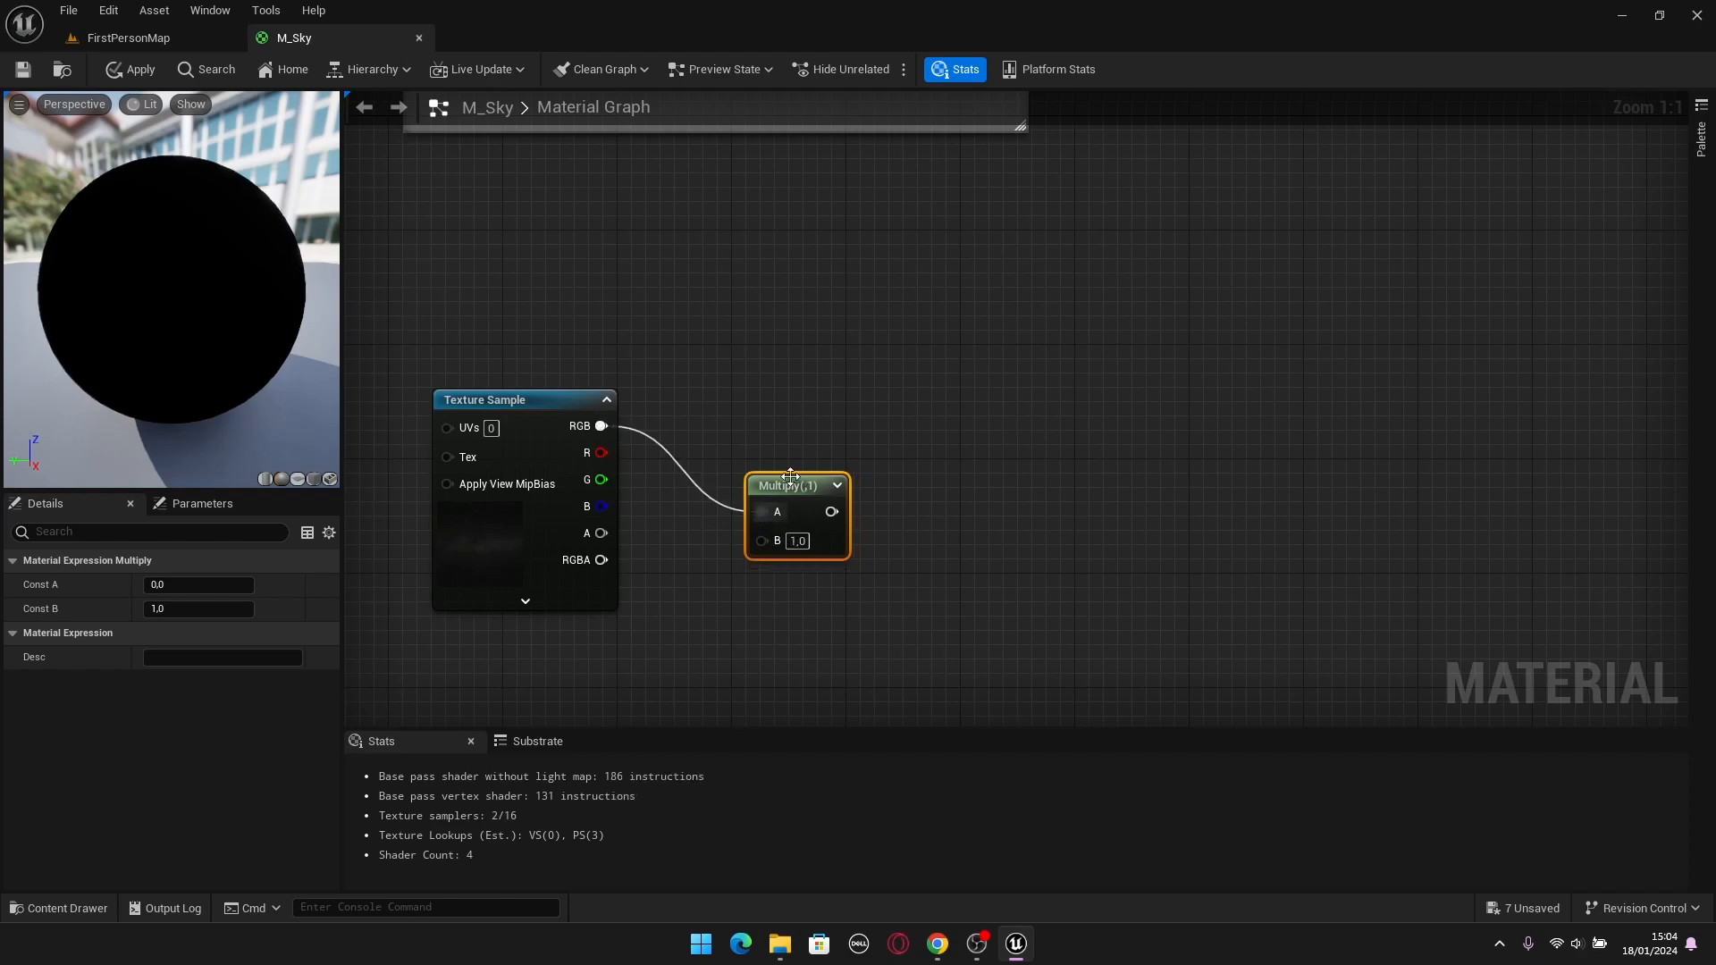
left_click(840, 420)
key("Home")
left_click_drag(677, 279, 592, 278)
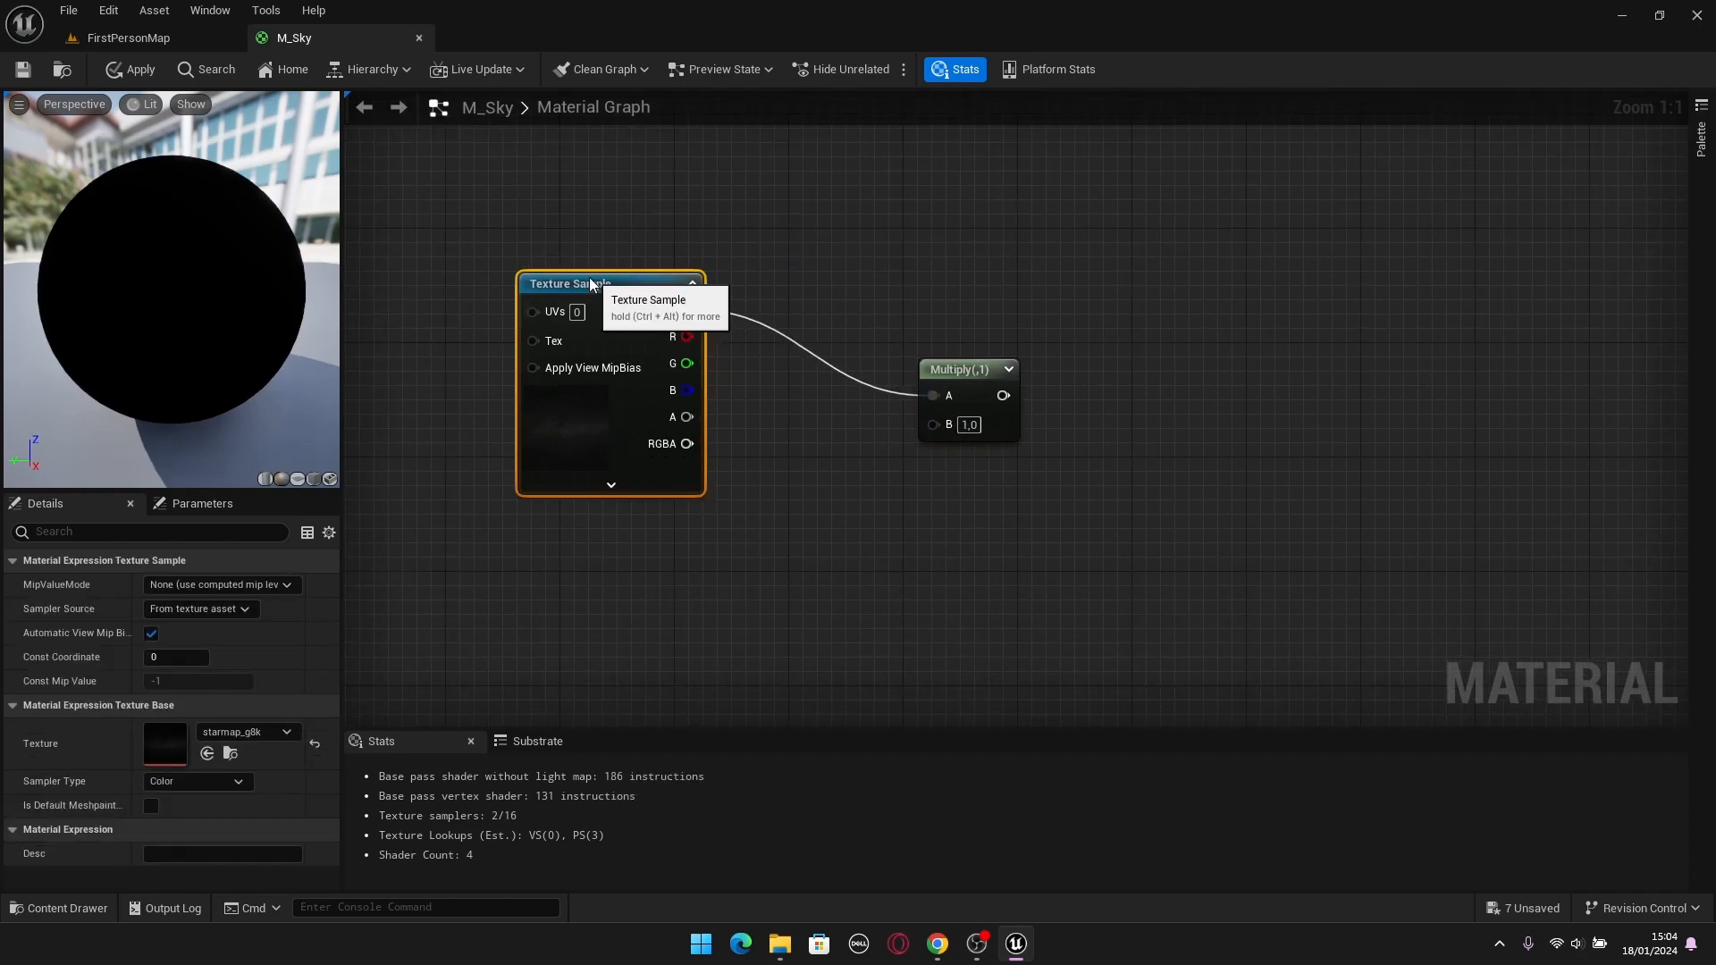
left_click(851, 233)
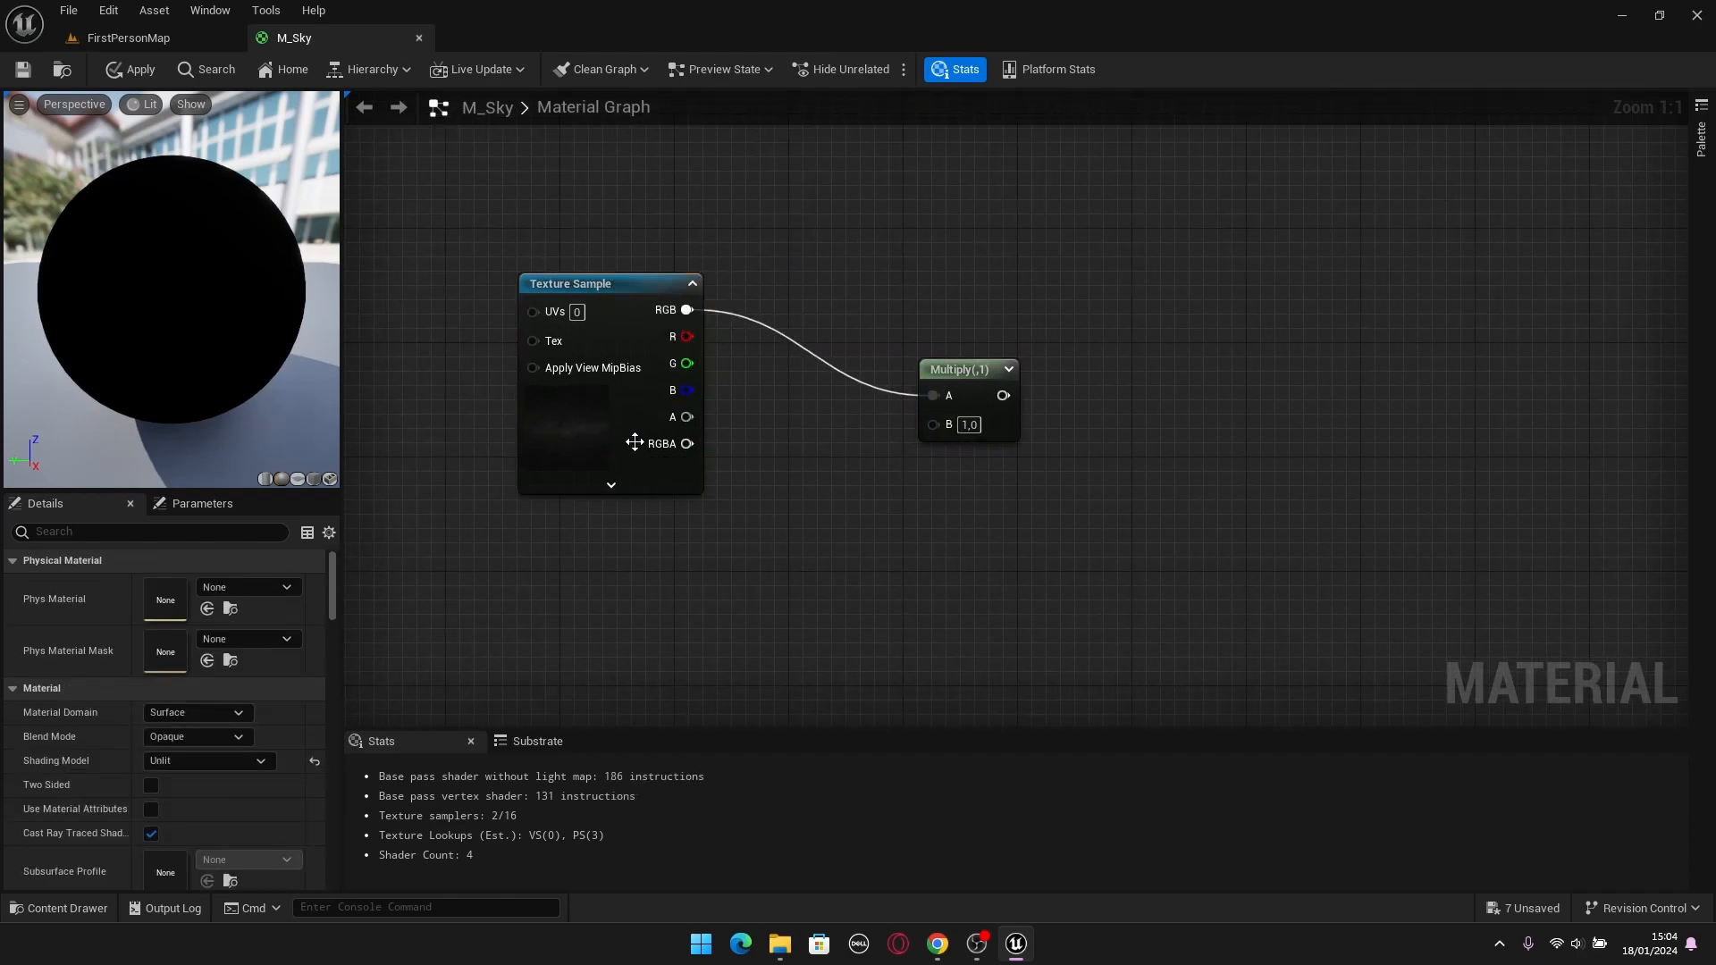
Add a scalar parameter named Star Intensity with default value 1.0 and connect it to Multiply's B input.
left_click(757, 553)
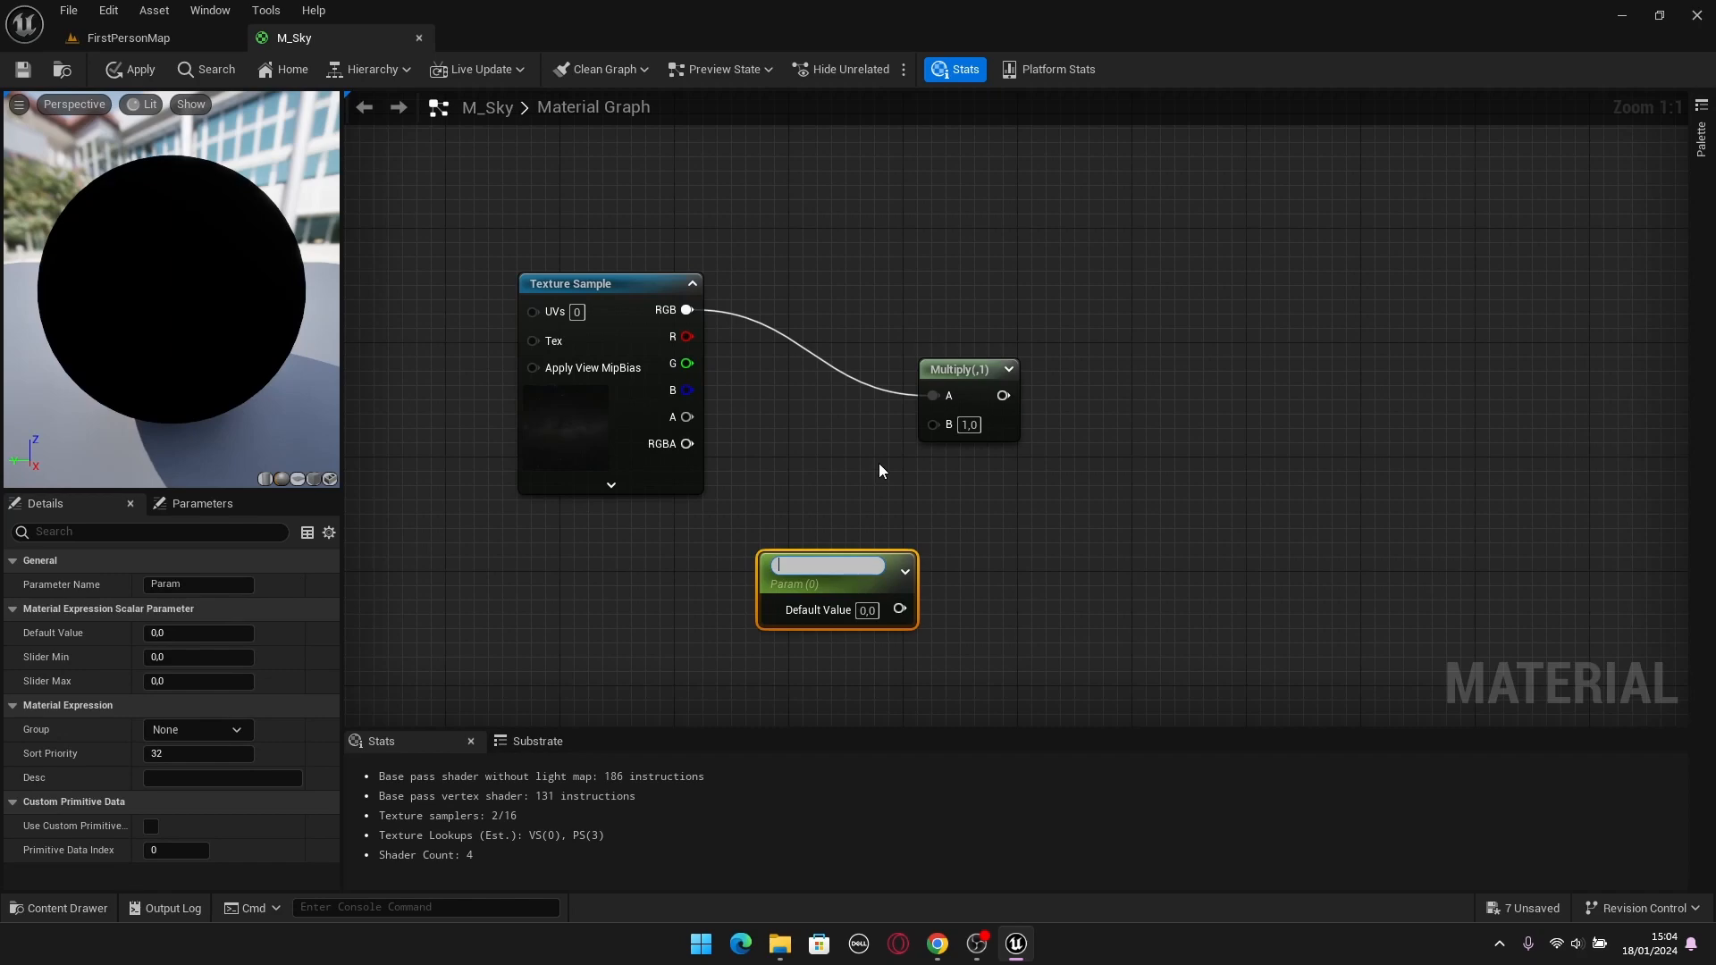
type("Star Intensity")
key("Return")
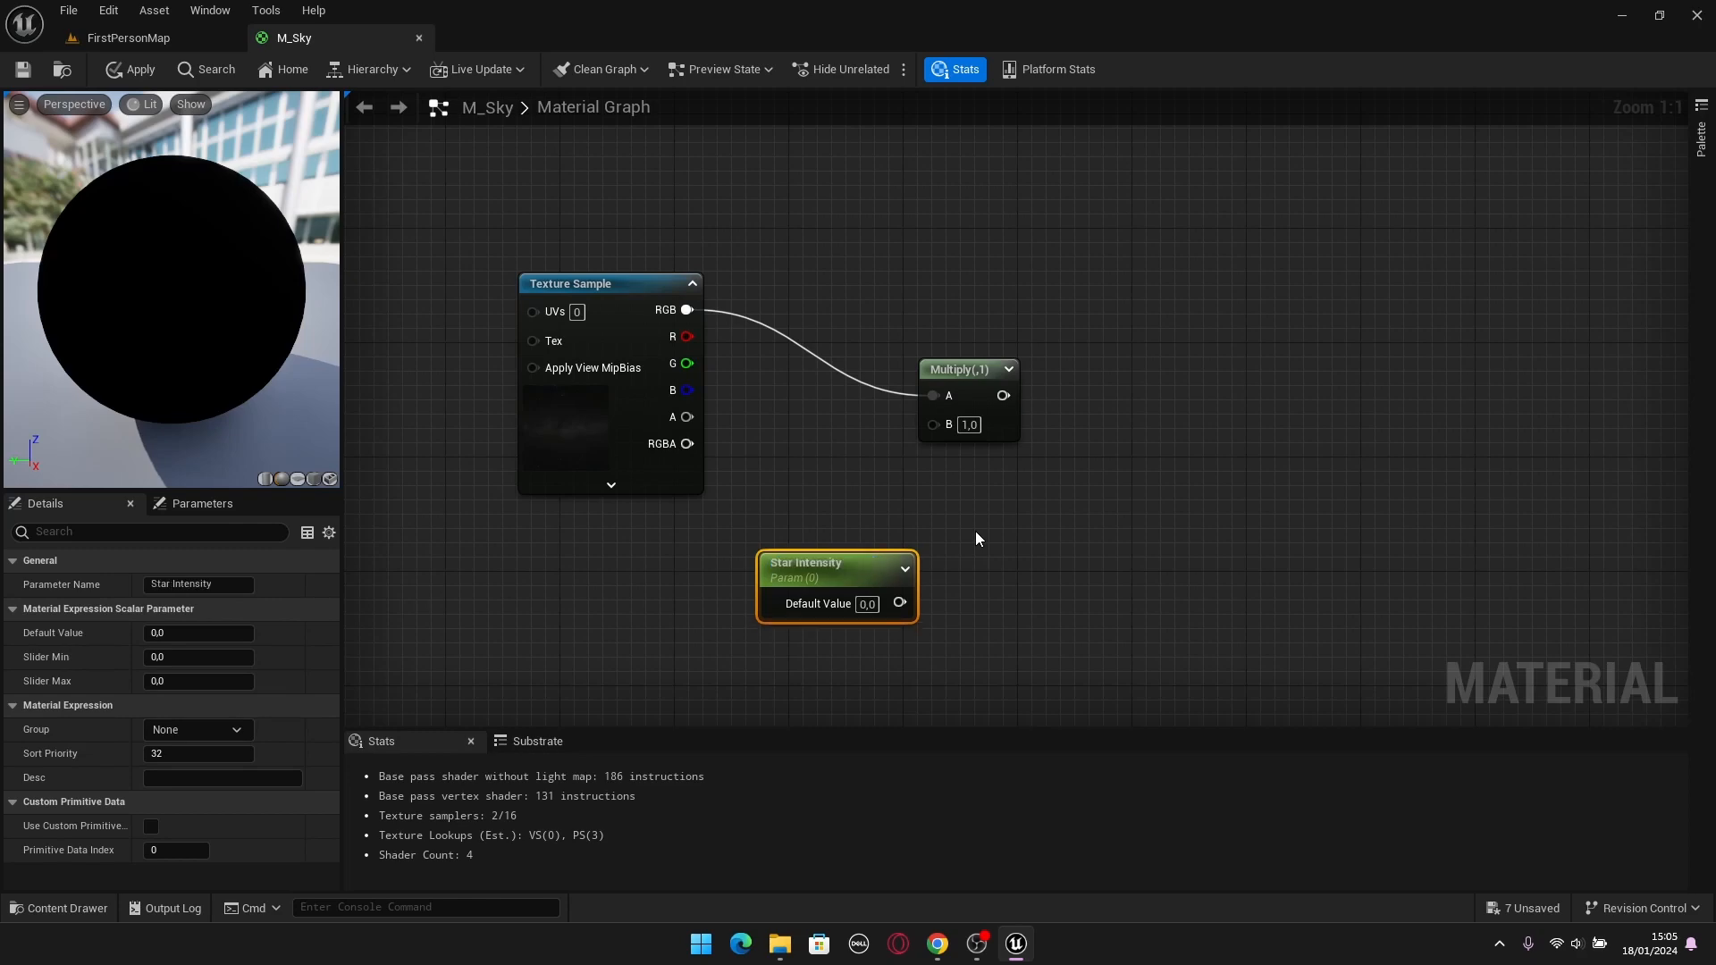
left_click(867, 606)
key("Return")
left_click_drag(805, 565, 946, 442)
left_click_drag(760, 516, 758, 530)
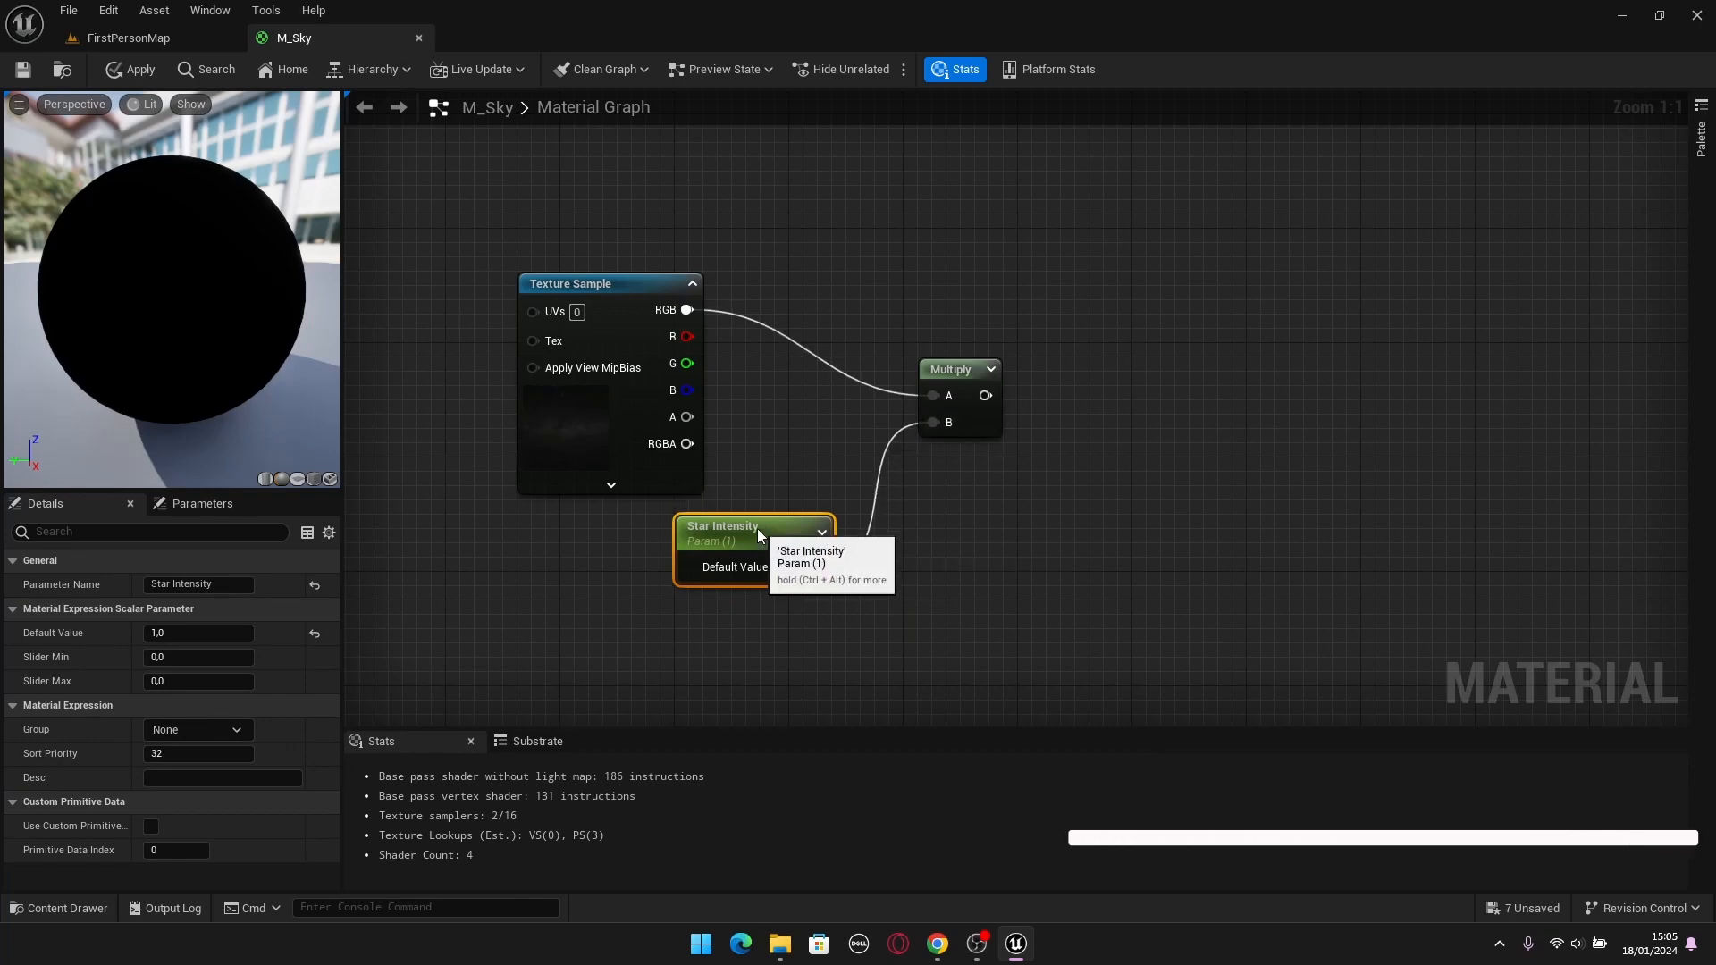
Assign the Star Intensity parameter to a new parameter group named Stars.
left_click(751, 618)
left_click(757, 540)
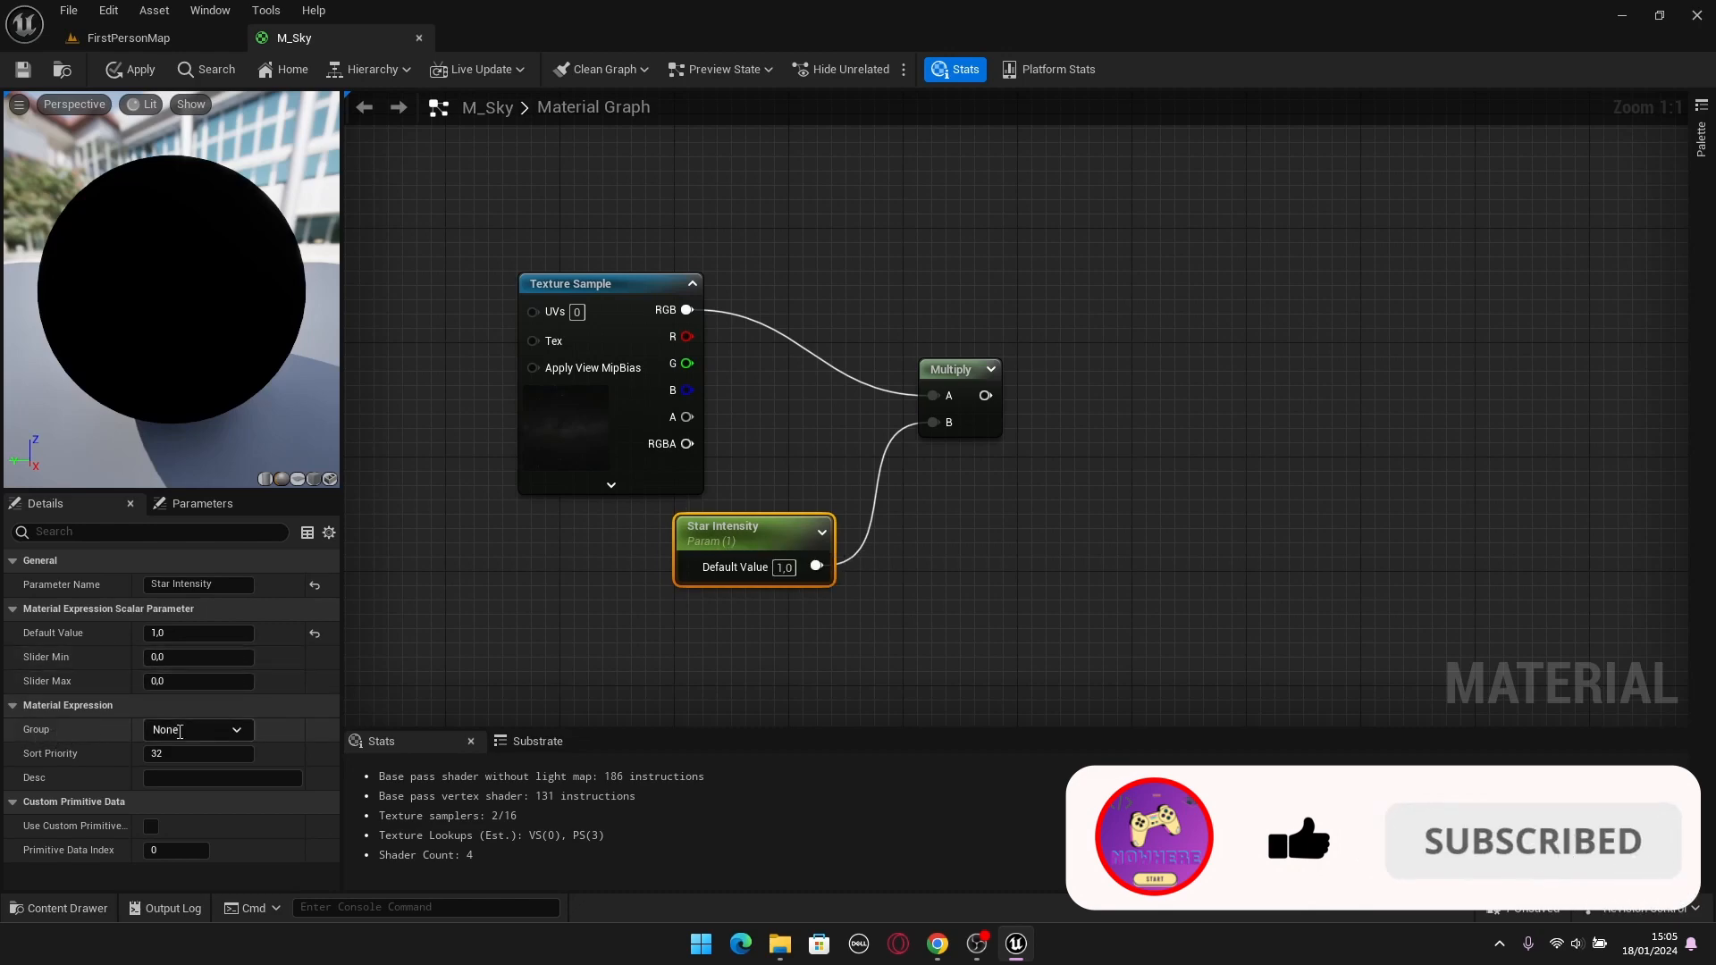
type("Stars")
key("Return")
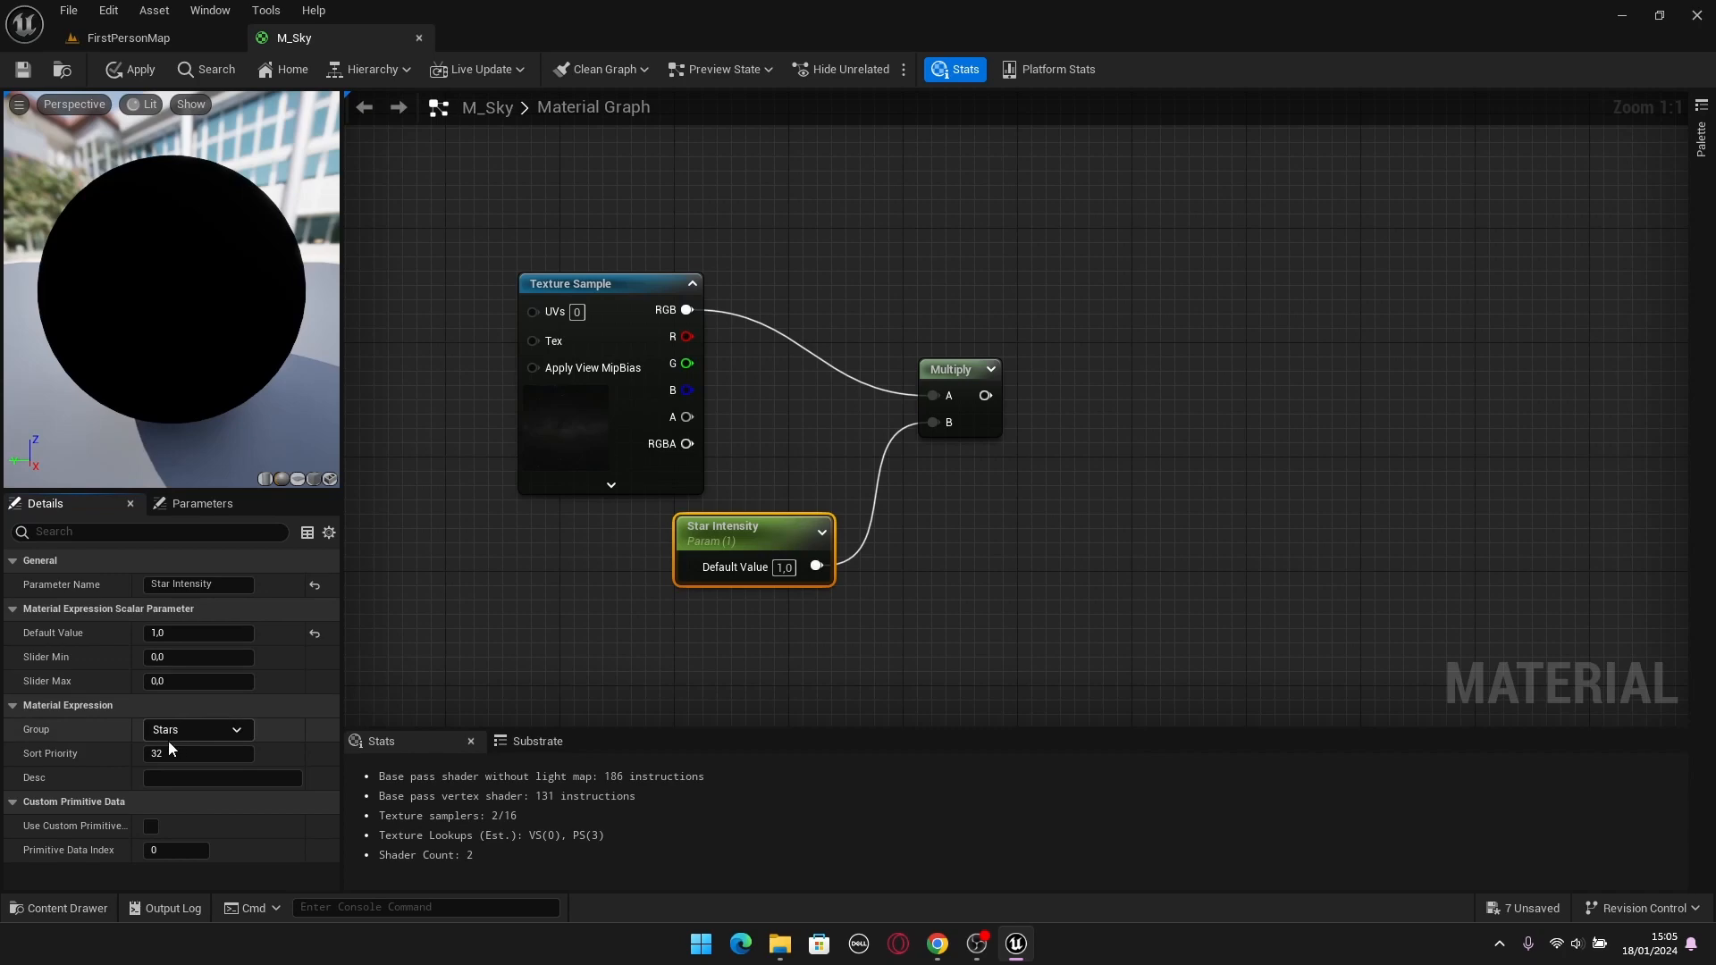
Line up the Multiply node with the Texture Sample's RGB output and place Star Intensity directly below the Texture Sample.
left_click(762, 456)
left_click_drag(743, 534, 714, 534)
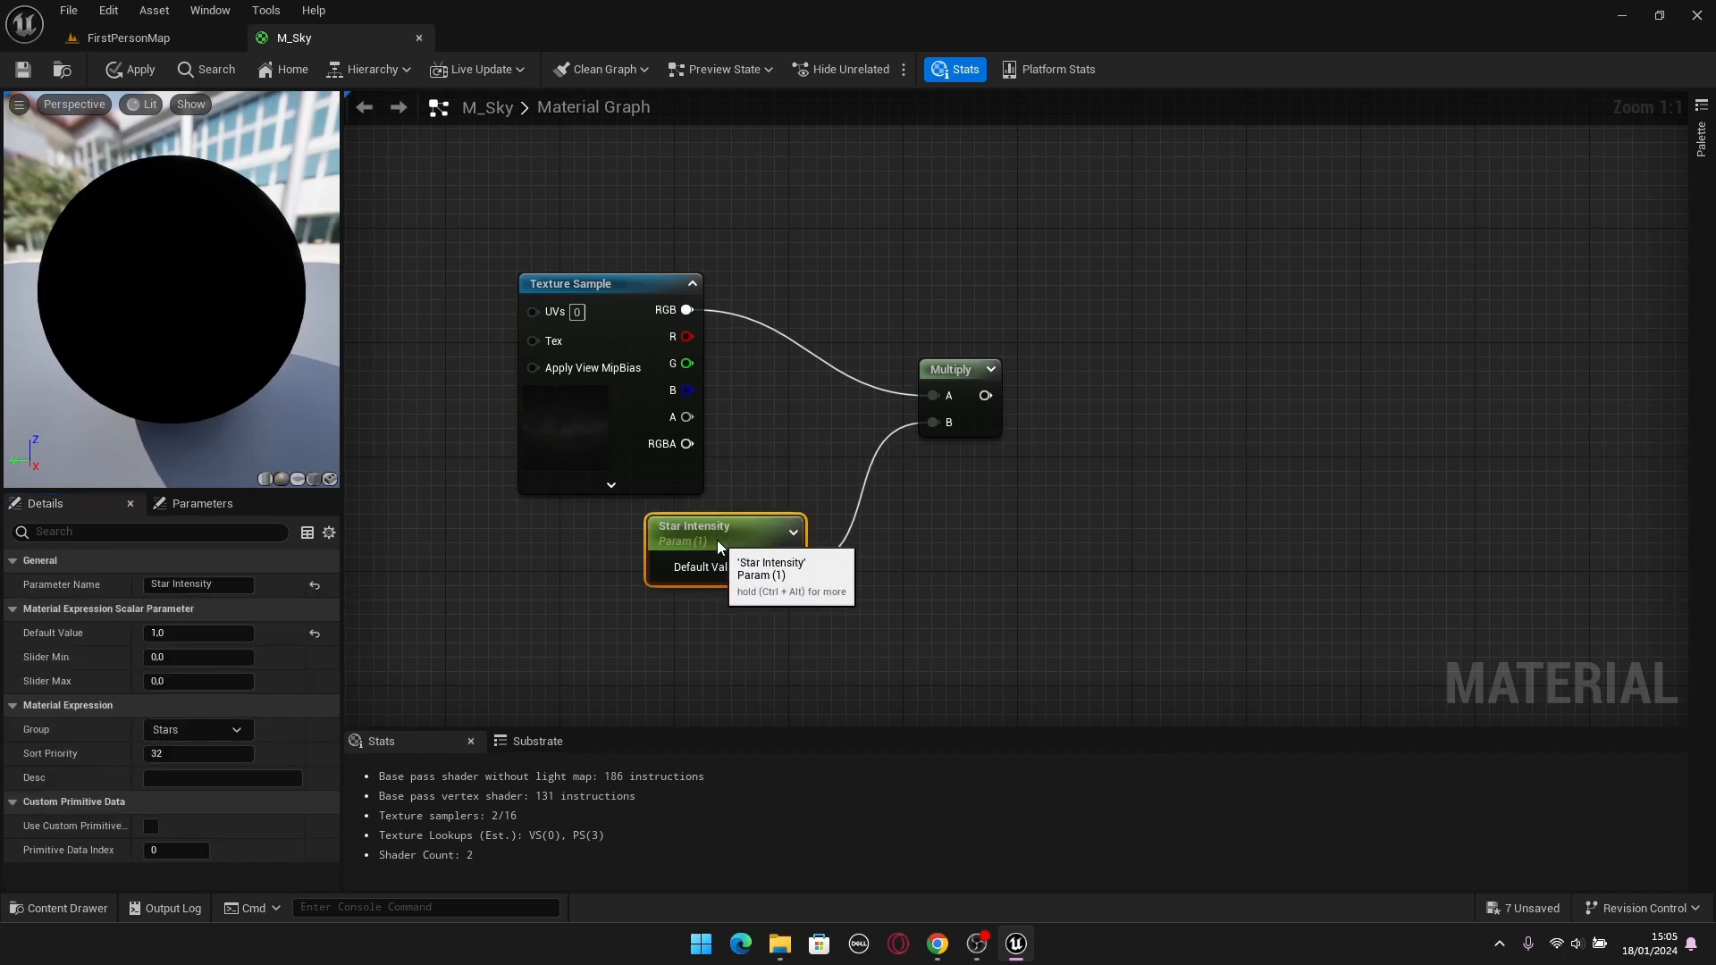
left_click_drag(971, 372, 917, 286)
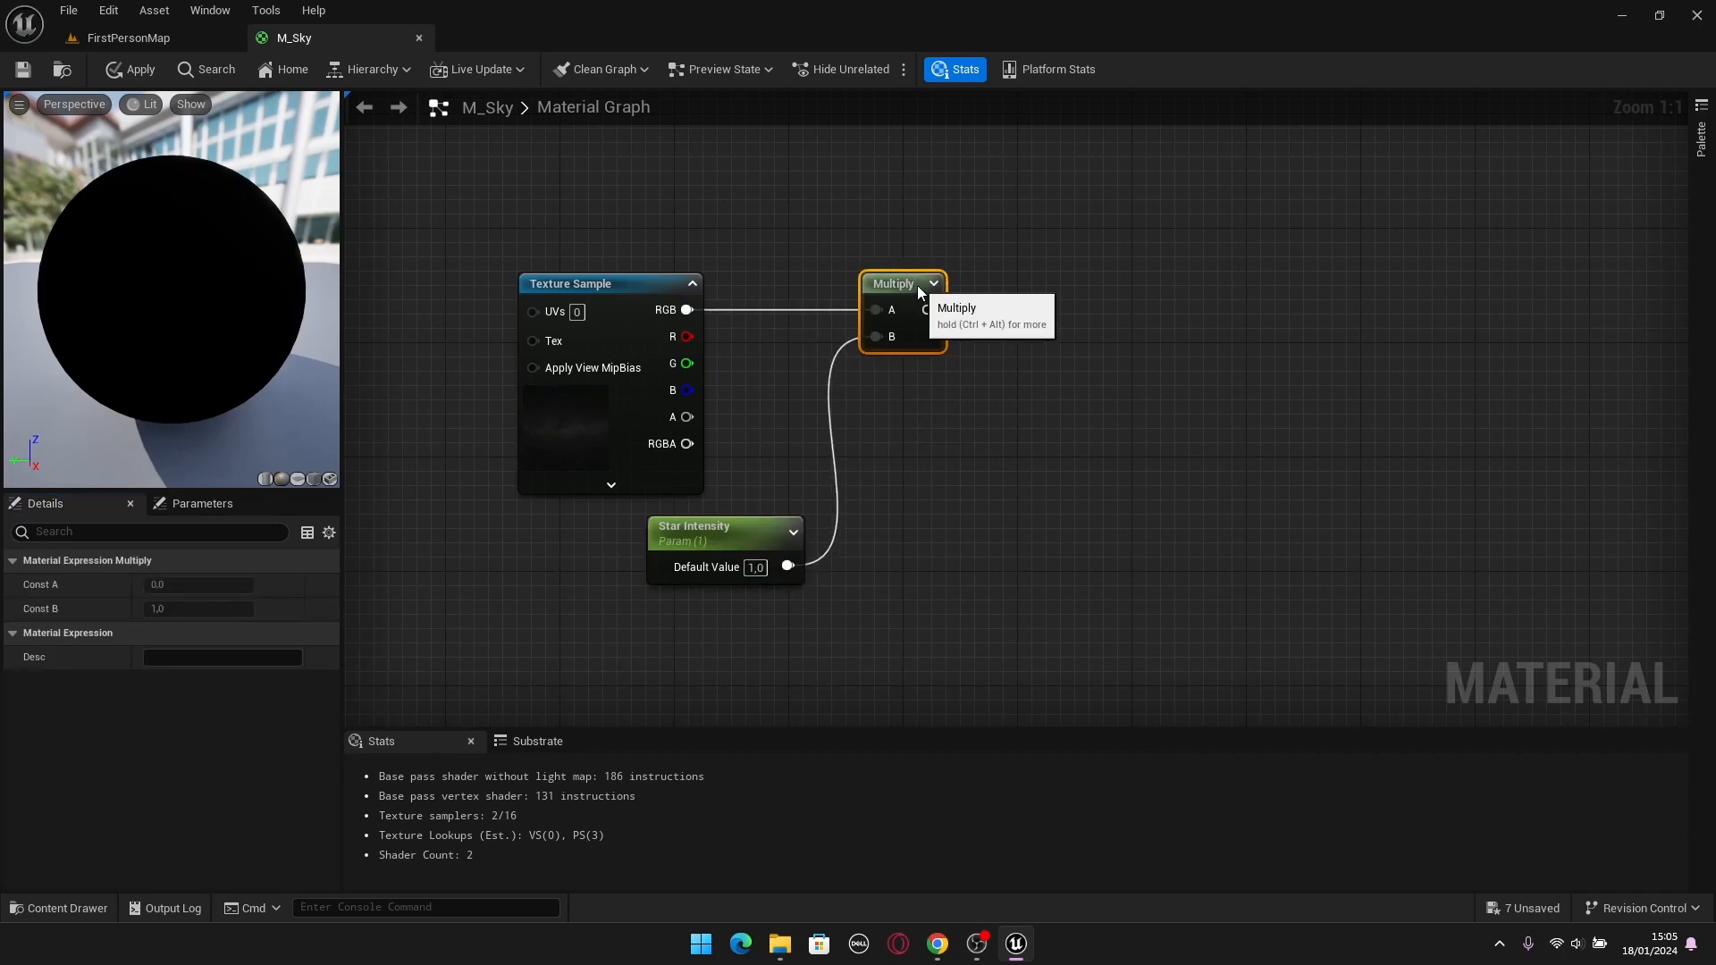
left_click_drag(727, 534, 613, 529)
left_click(1001, 640)
right_click_drag(834, 558, 776, 604)
left_click(590, 586)
right_click_drag(943, 546, 854, 632)
left_click(817, 510)
Create a named reroute declaration called Stars from the Multiply output and align it beside the Multiply node.
left_click_drag(783, 442, 895, 442)
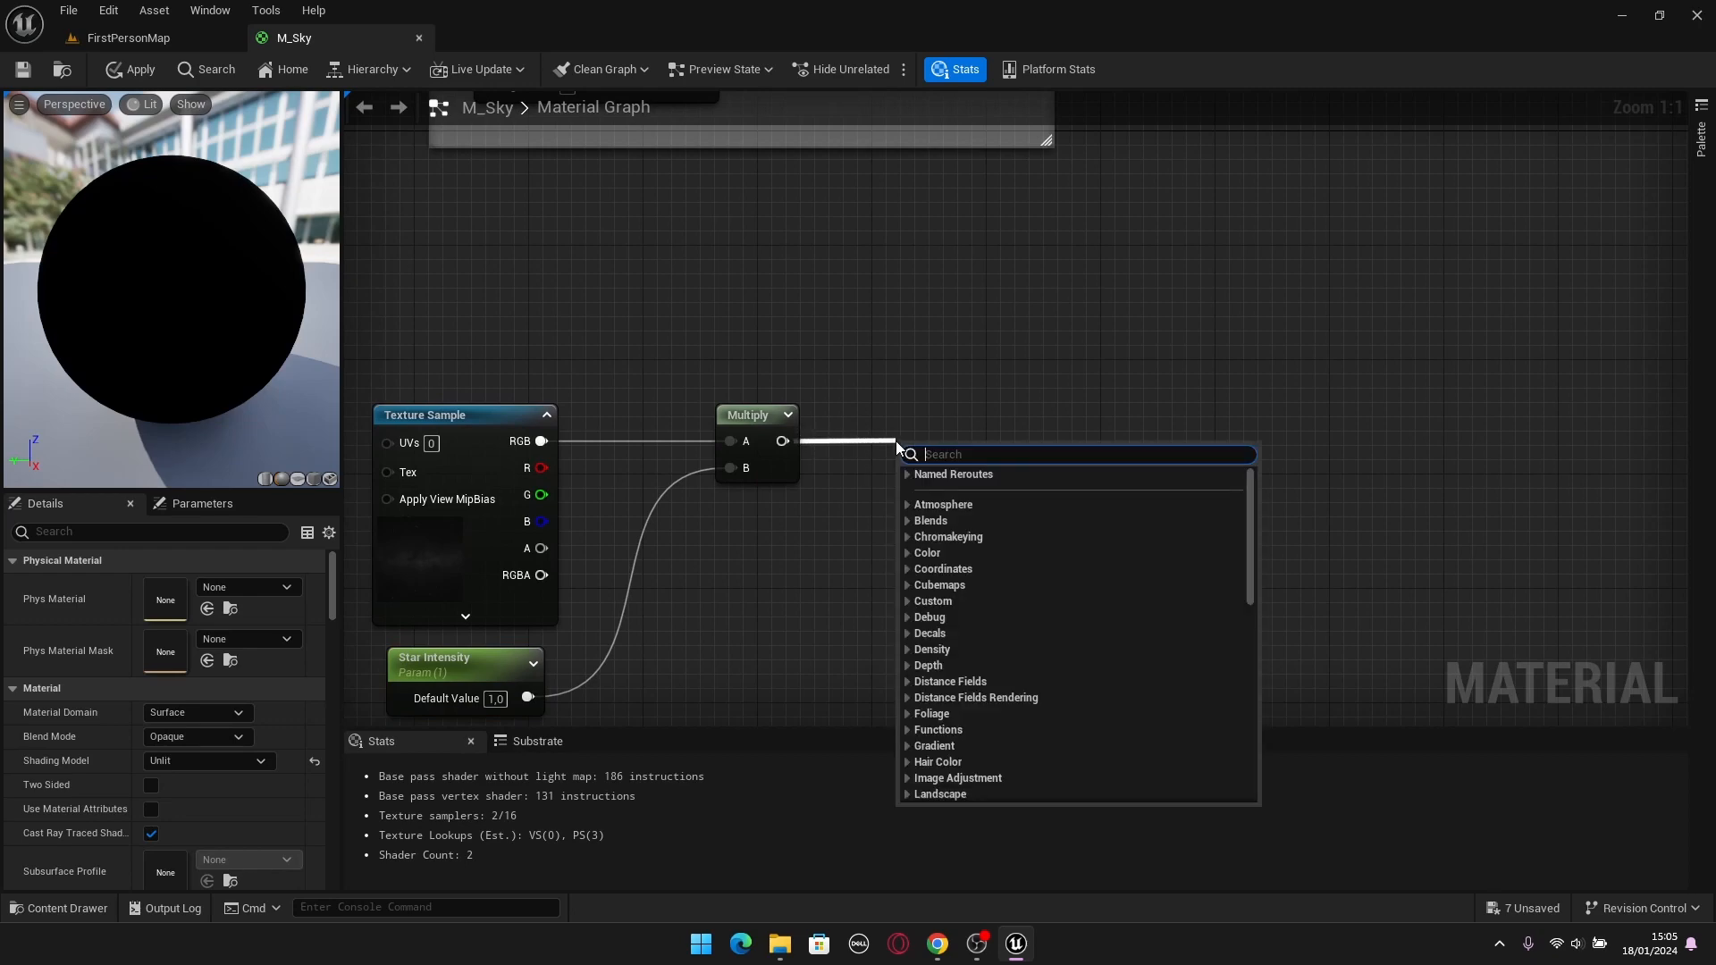
type("Named")
key("Return")
type("Stars")
key("Return")
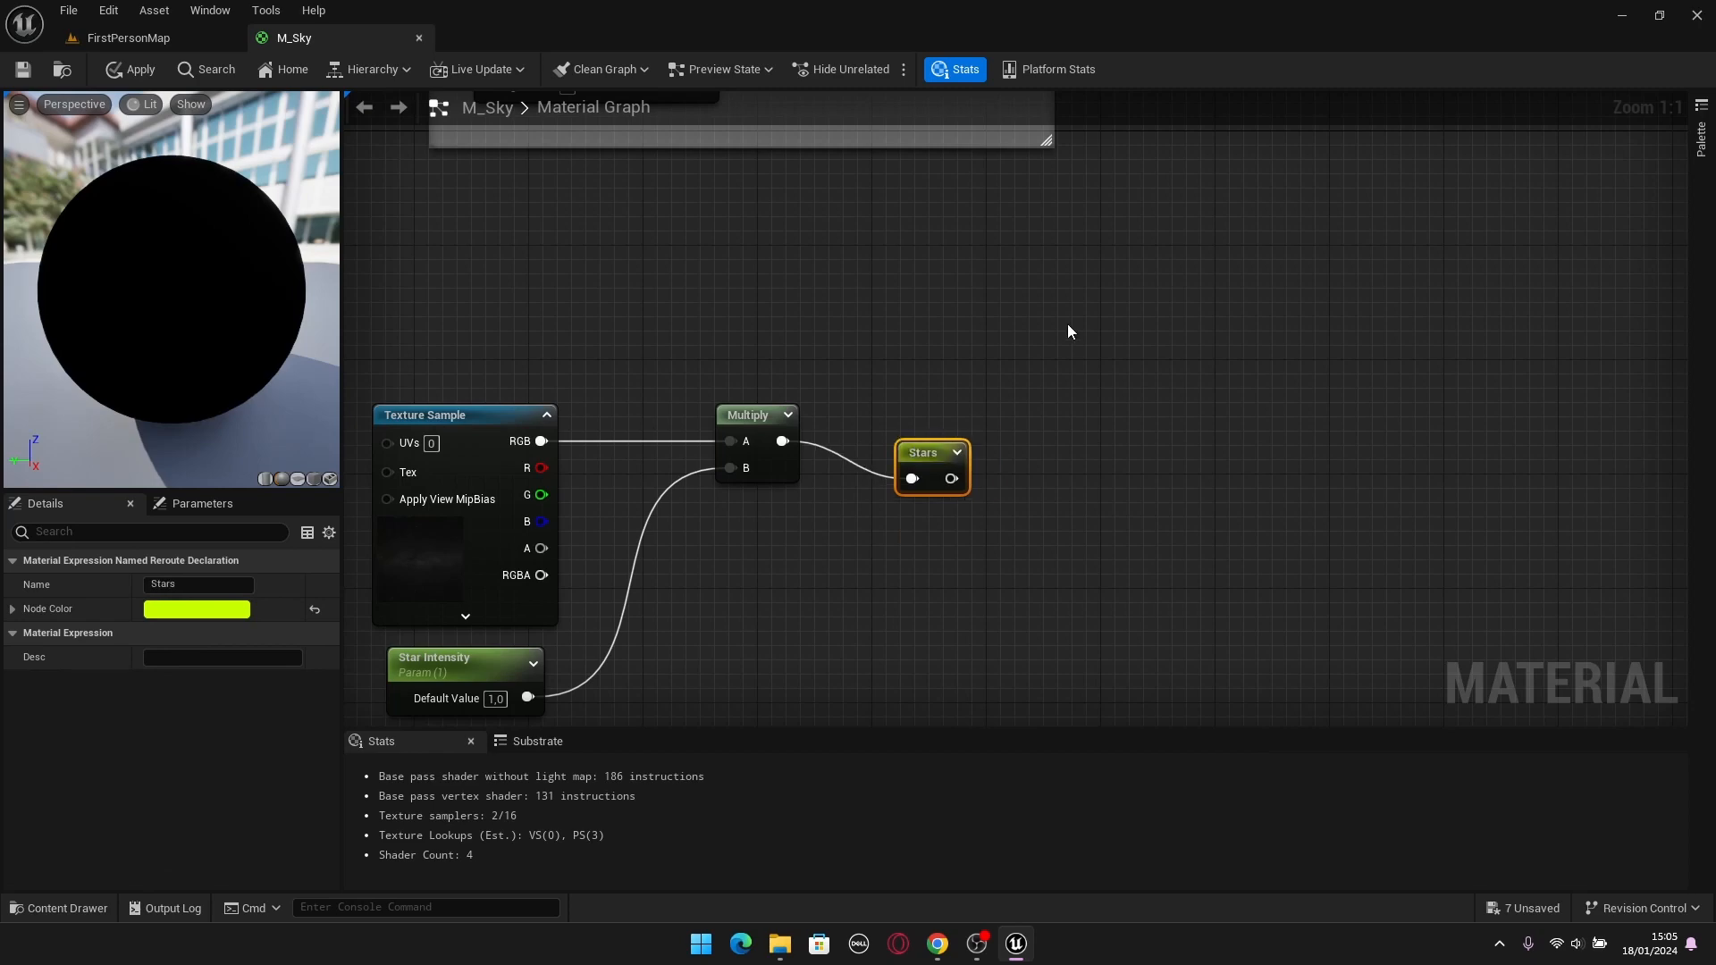
left_click(1069, 330)
left_click_drag(922, 448, 884, 411)
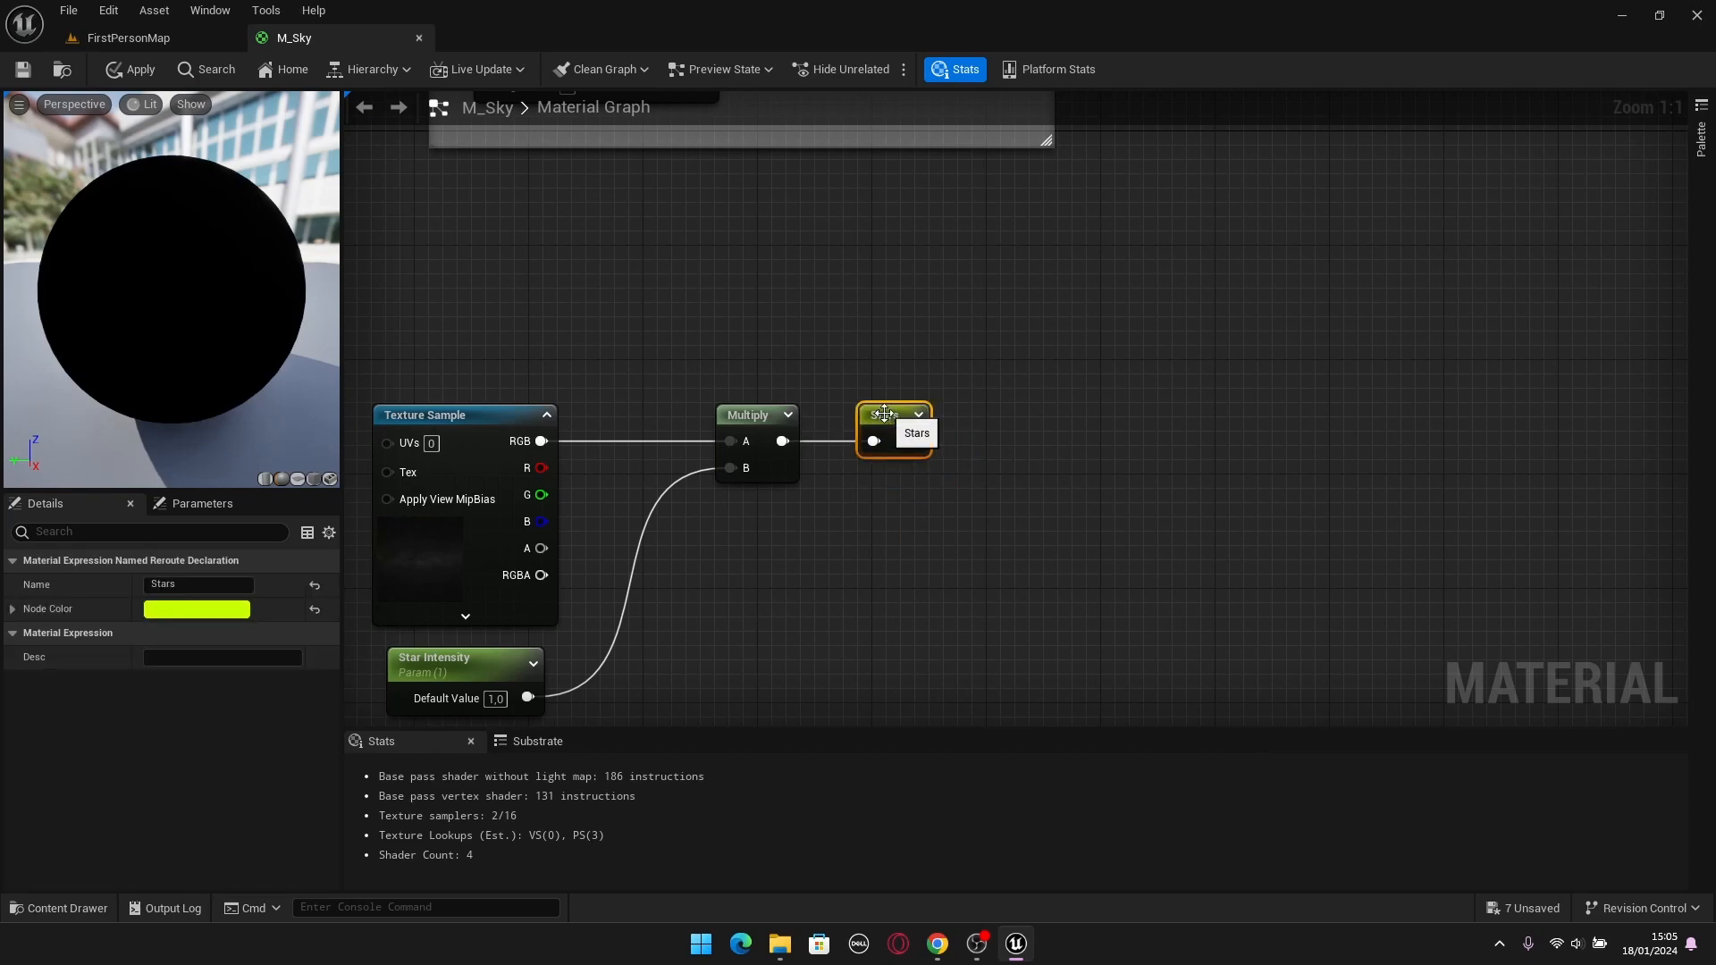
left_click(883, 500)
Move the Sky Color reroute node farther from the M_Sky output, level with its Emissive Color input.
scroll(876, 504, "down", 3)
key("Home")
right_click_drag(941, 543, 1235, 526)
key("Home")
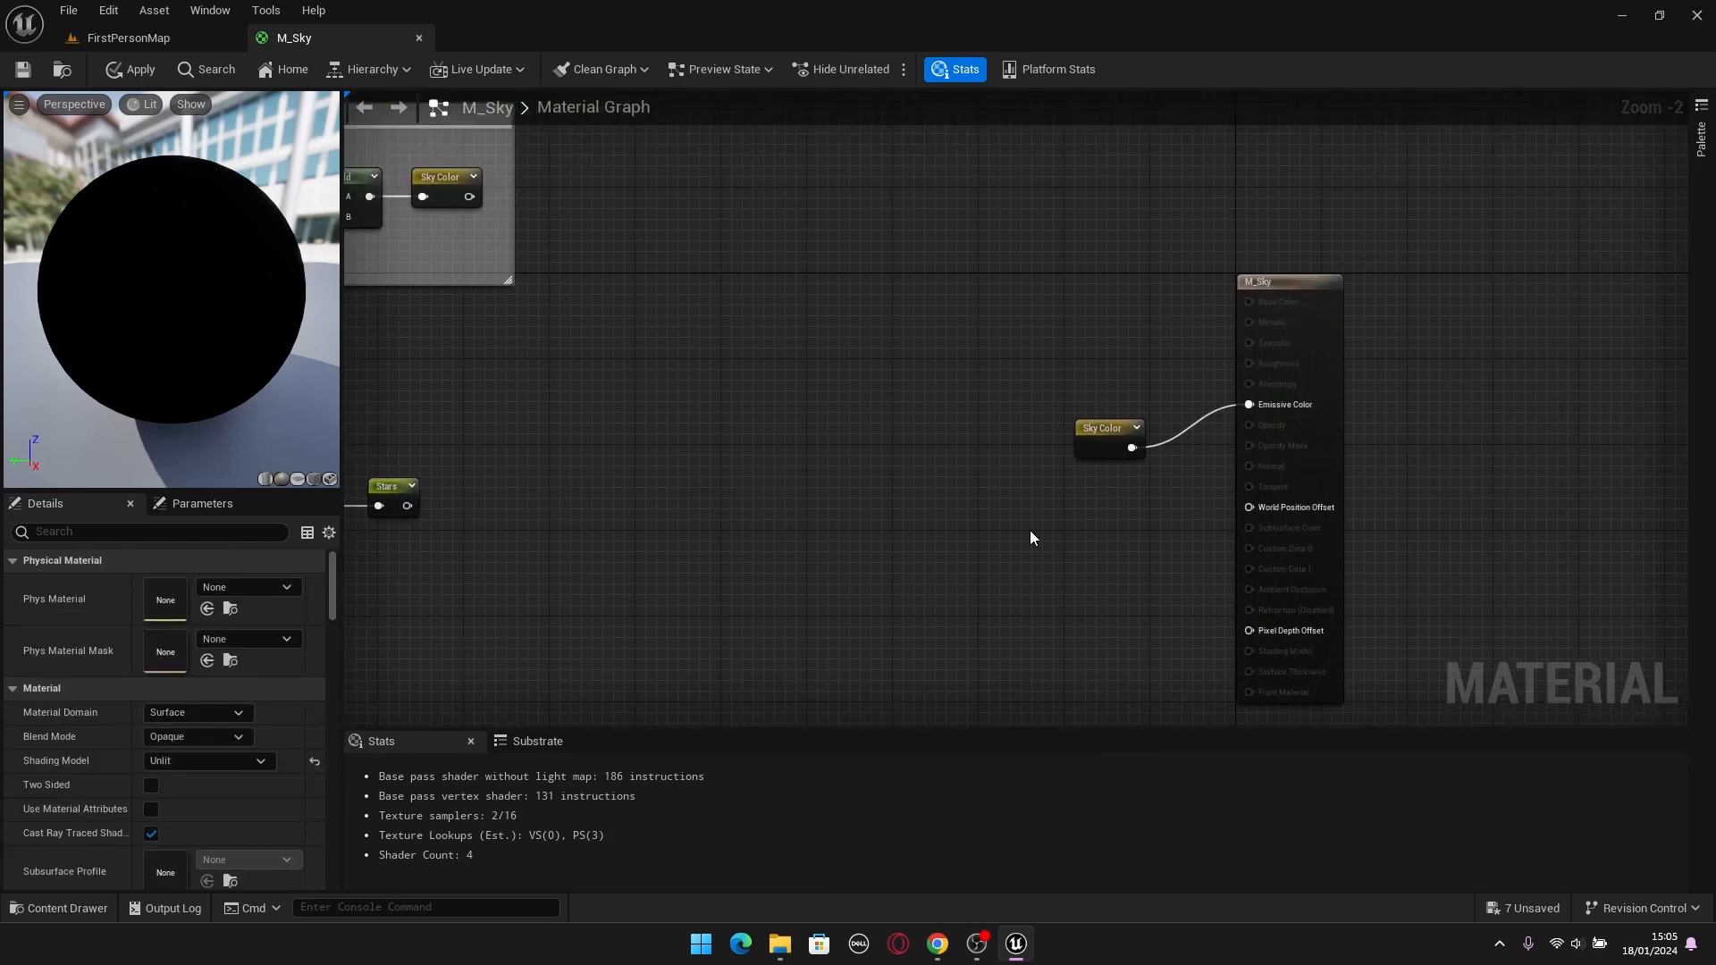
left_click_drag(1107, 405, 932, 338)
left_click(974, 416)
right_click_drag(1053, 477, 902, 524)
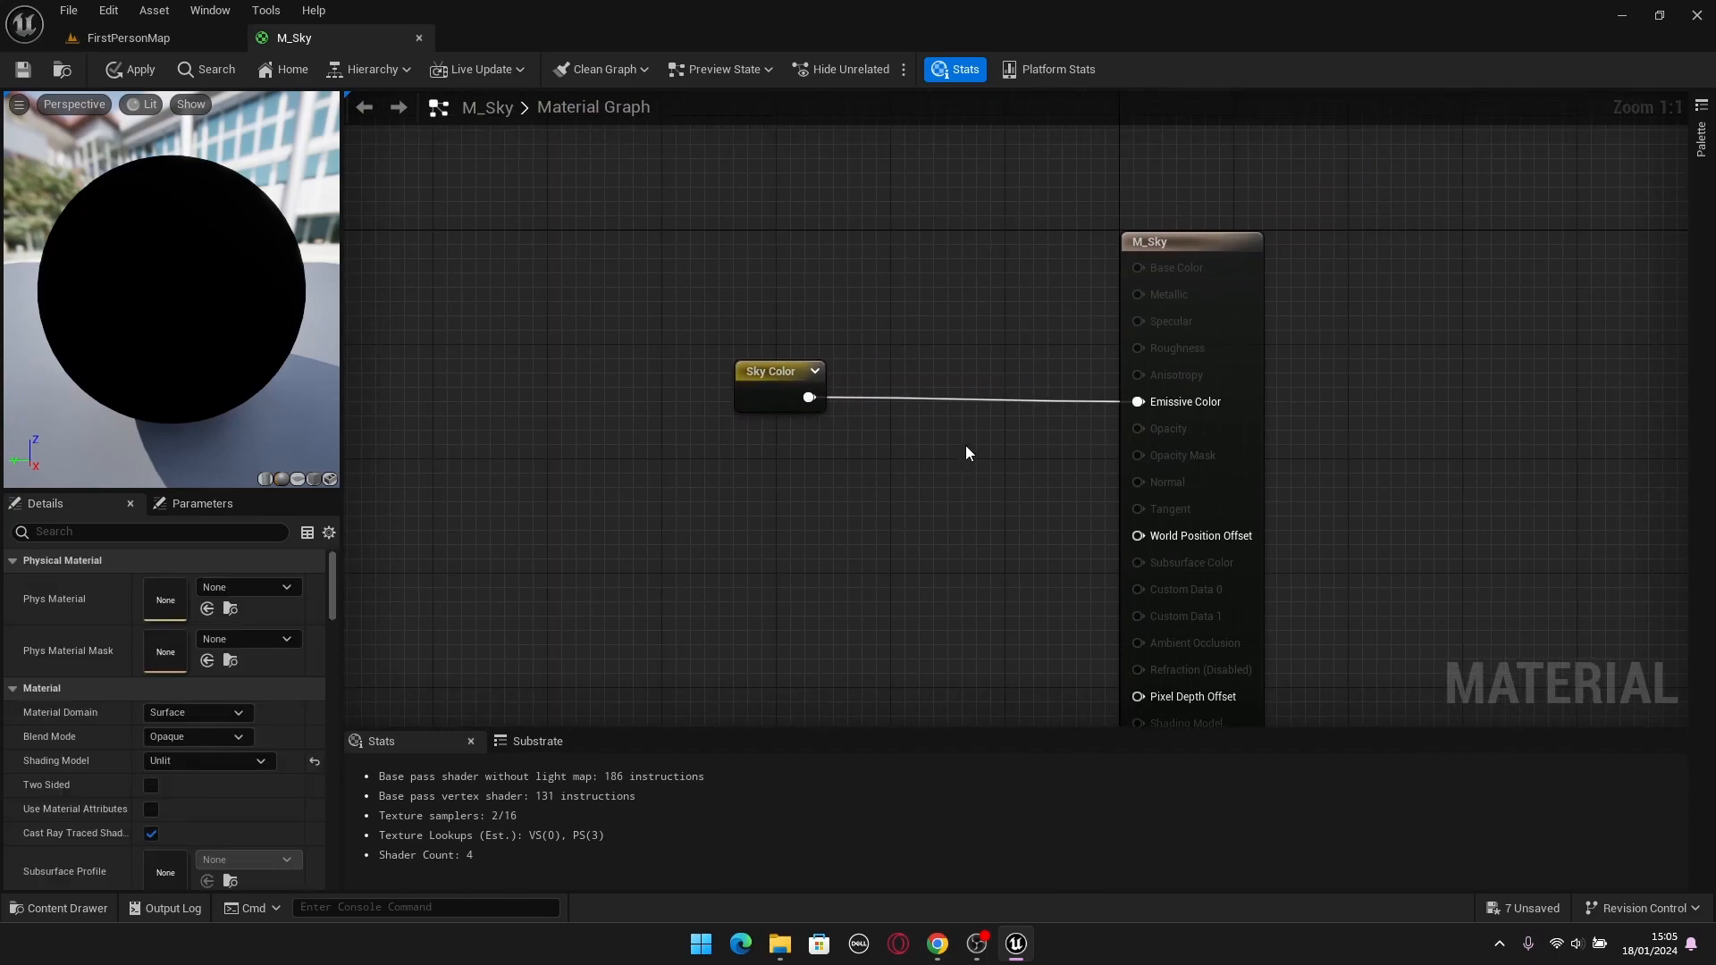
Create an Add node with Sky Color connected to its A input, and place a Stars reroute node below Sky Color.
left_click(965, 445)
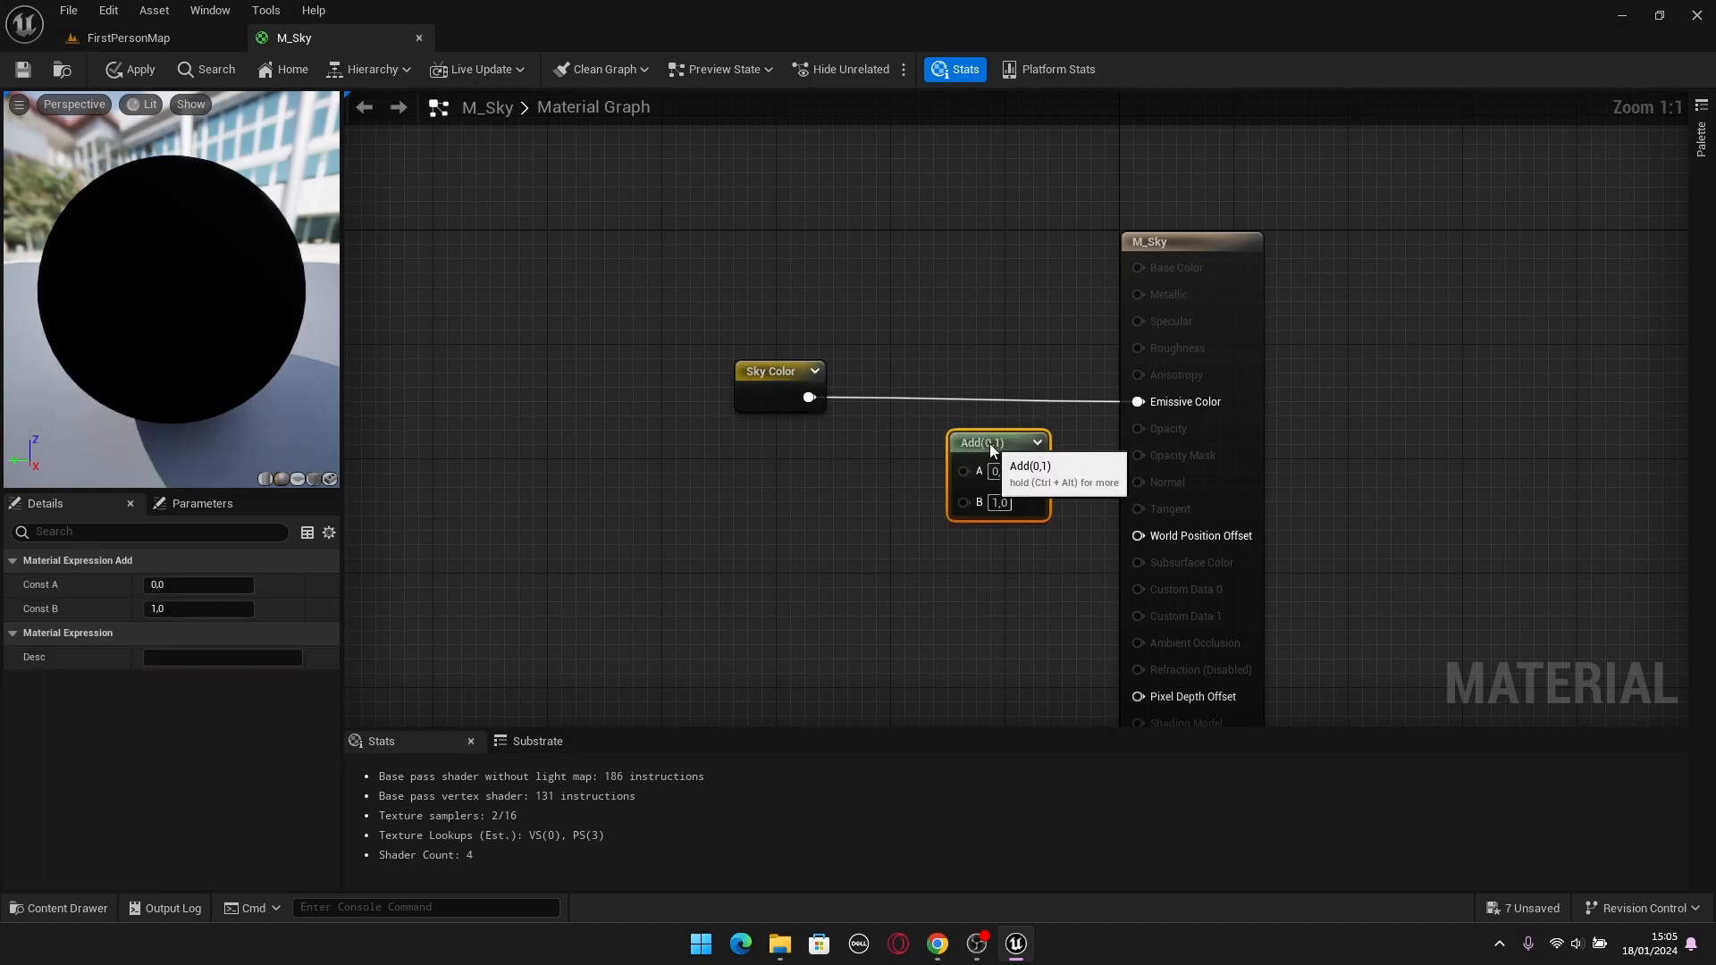
left_click_drag(809, 398, 963, 469)
left_click(747, 533)
right_click(727, 545)
type("stars")
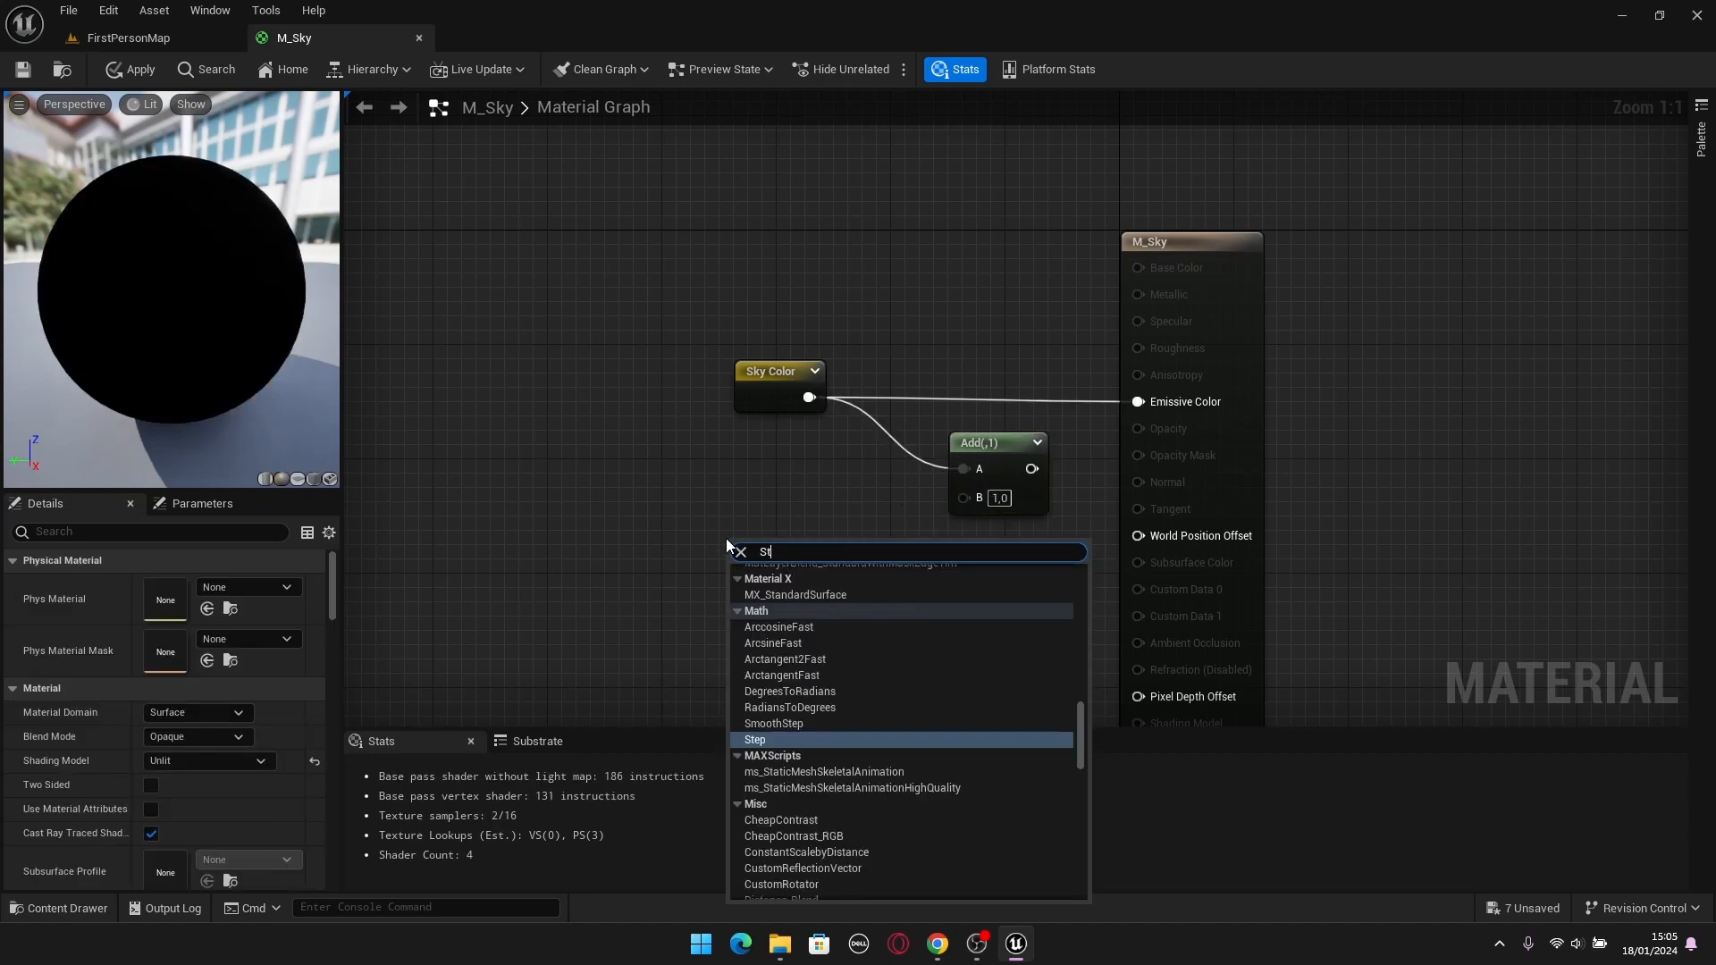
left_click(758, 584)
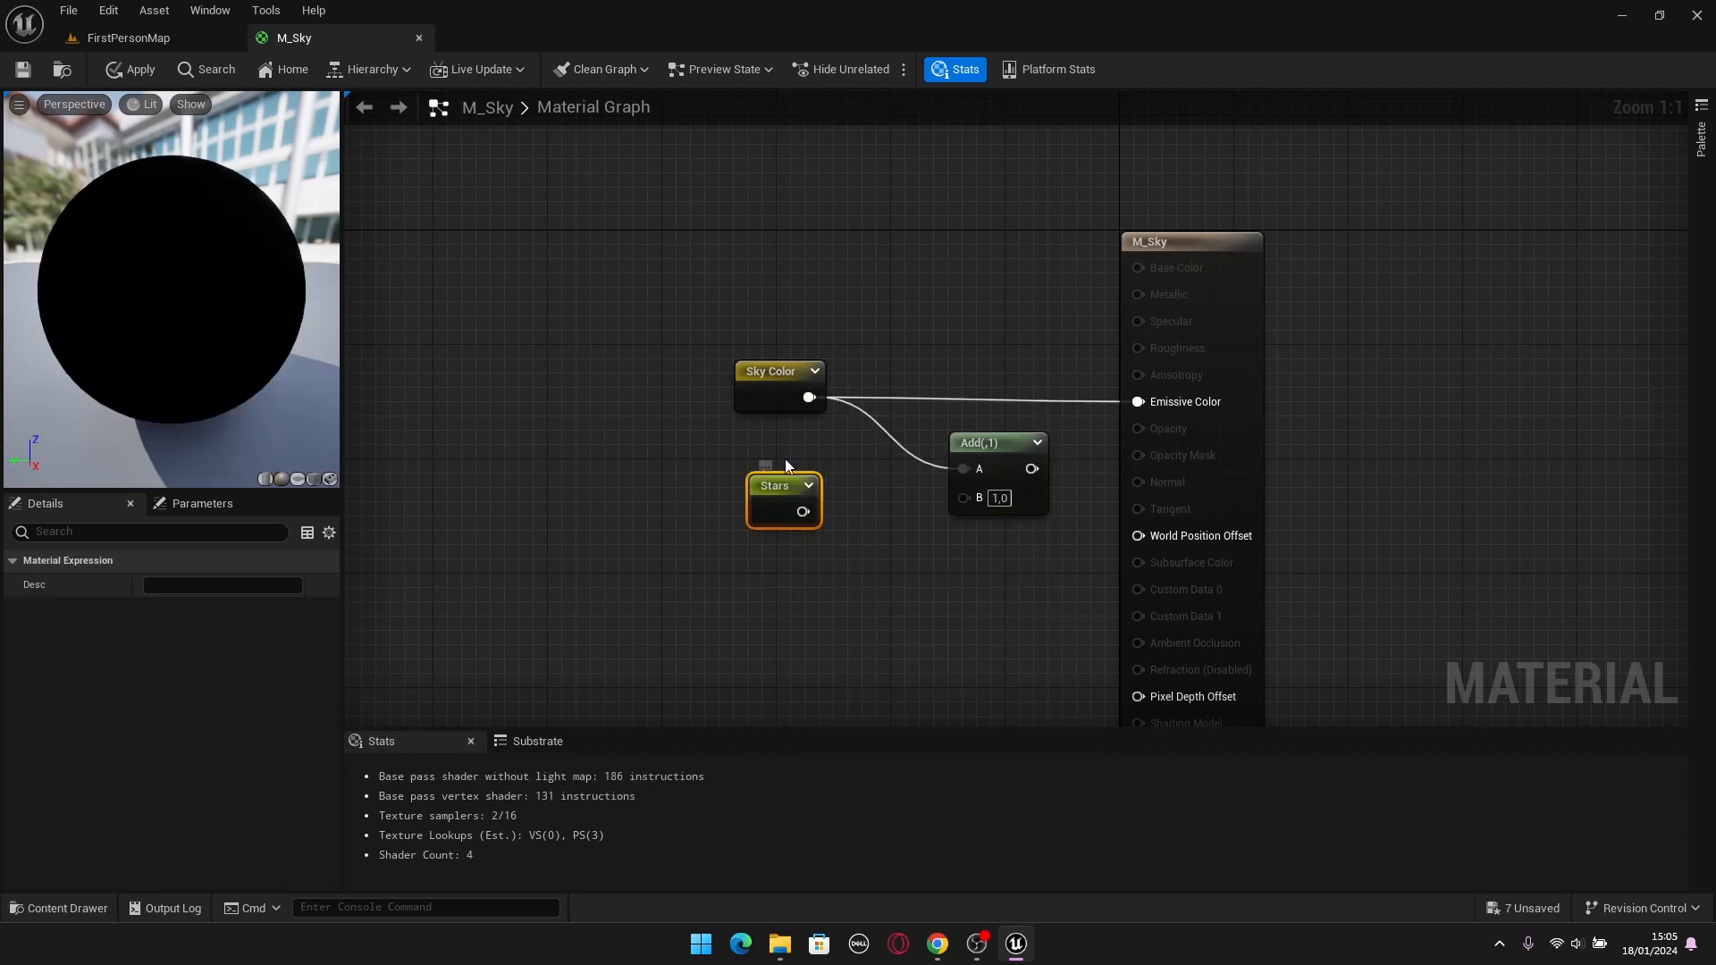
double_click(784, 479)
Connect Stars to the Add node's B input and Add to M_Sky's Emissive Color, lining the nodes up with that input.
right_click(912, 506)
left_click(1390, 430)
right_click_drag(1392, 430, 1001, 539)
left_click_drag(965, 516, 1301, 410)
left_click_drag(1195, 583, 894, 361)
left_click_drag(1113, 447, 1119, 405)
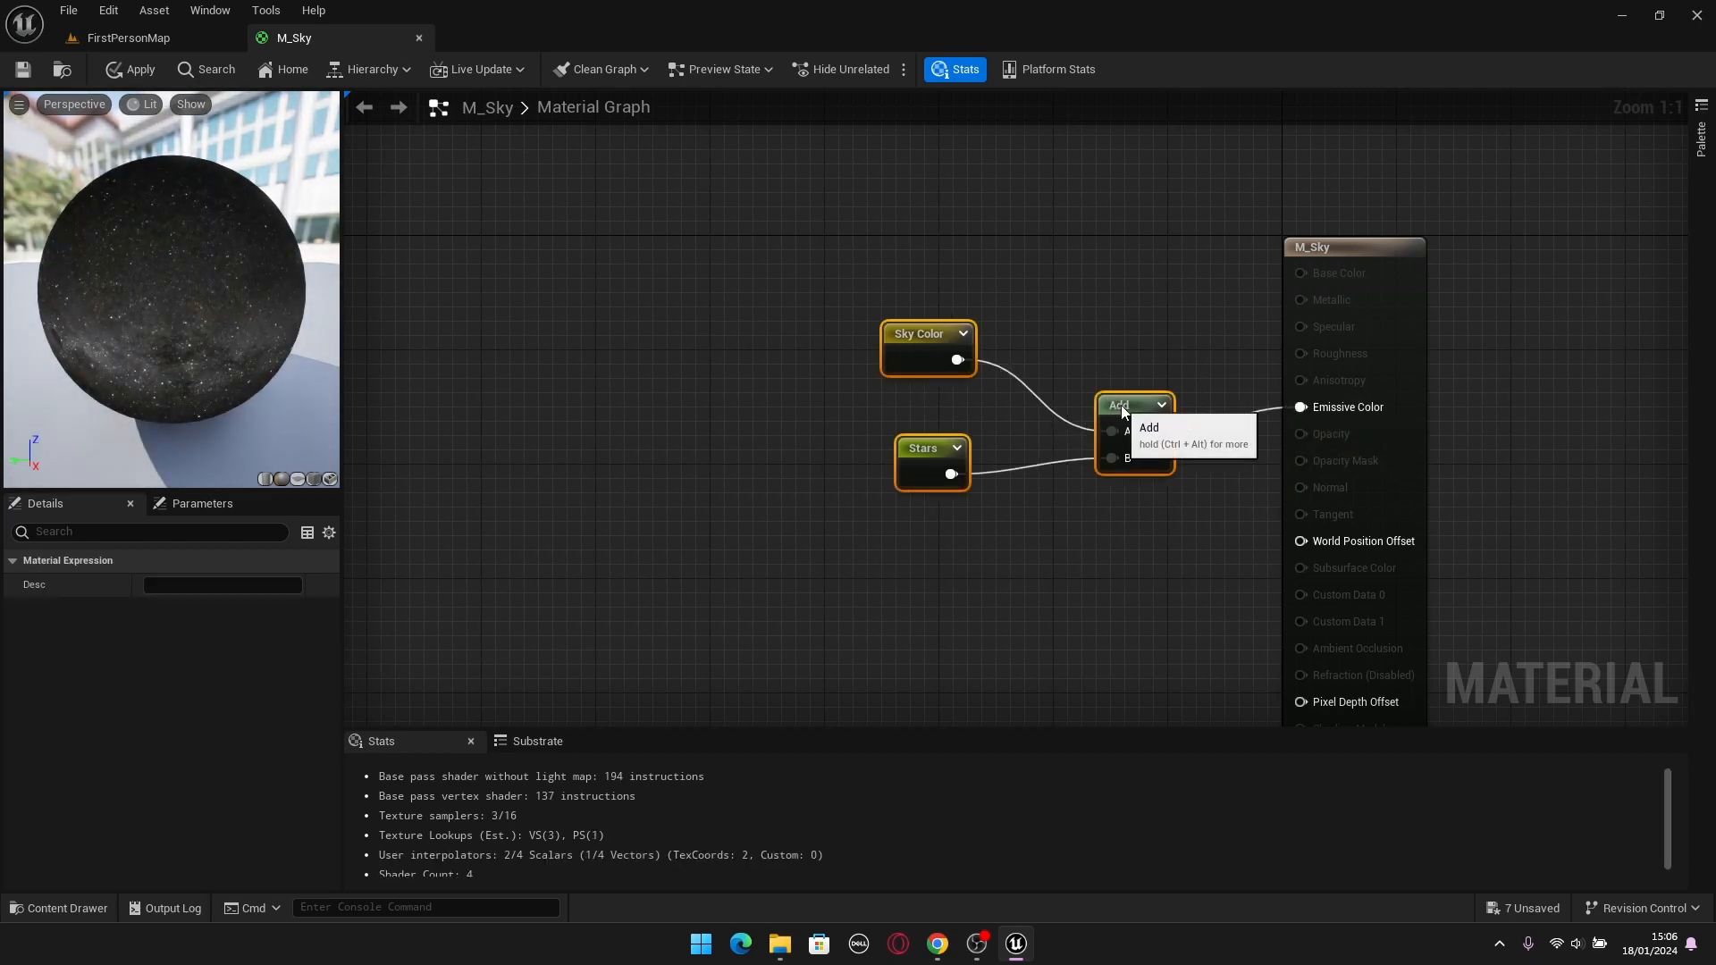
left_click(783, 218)
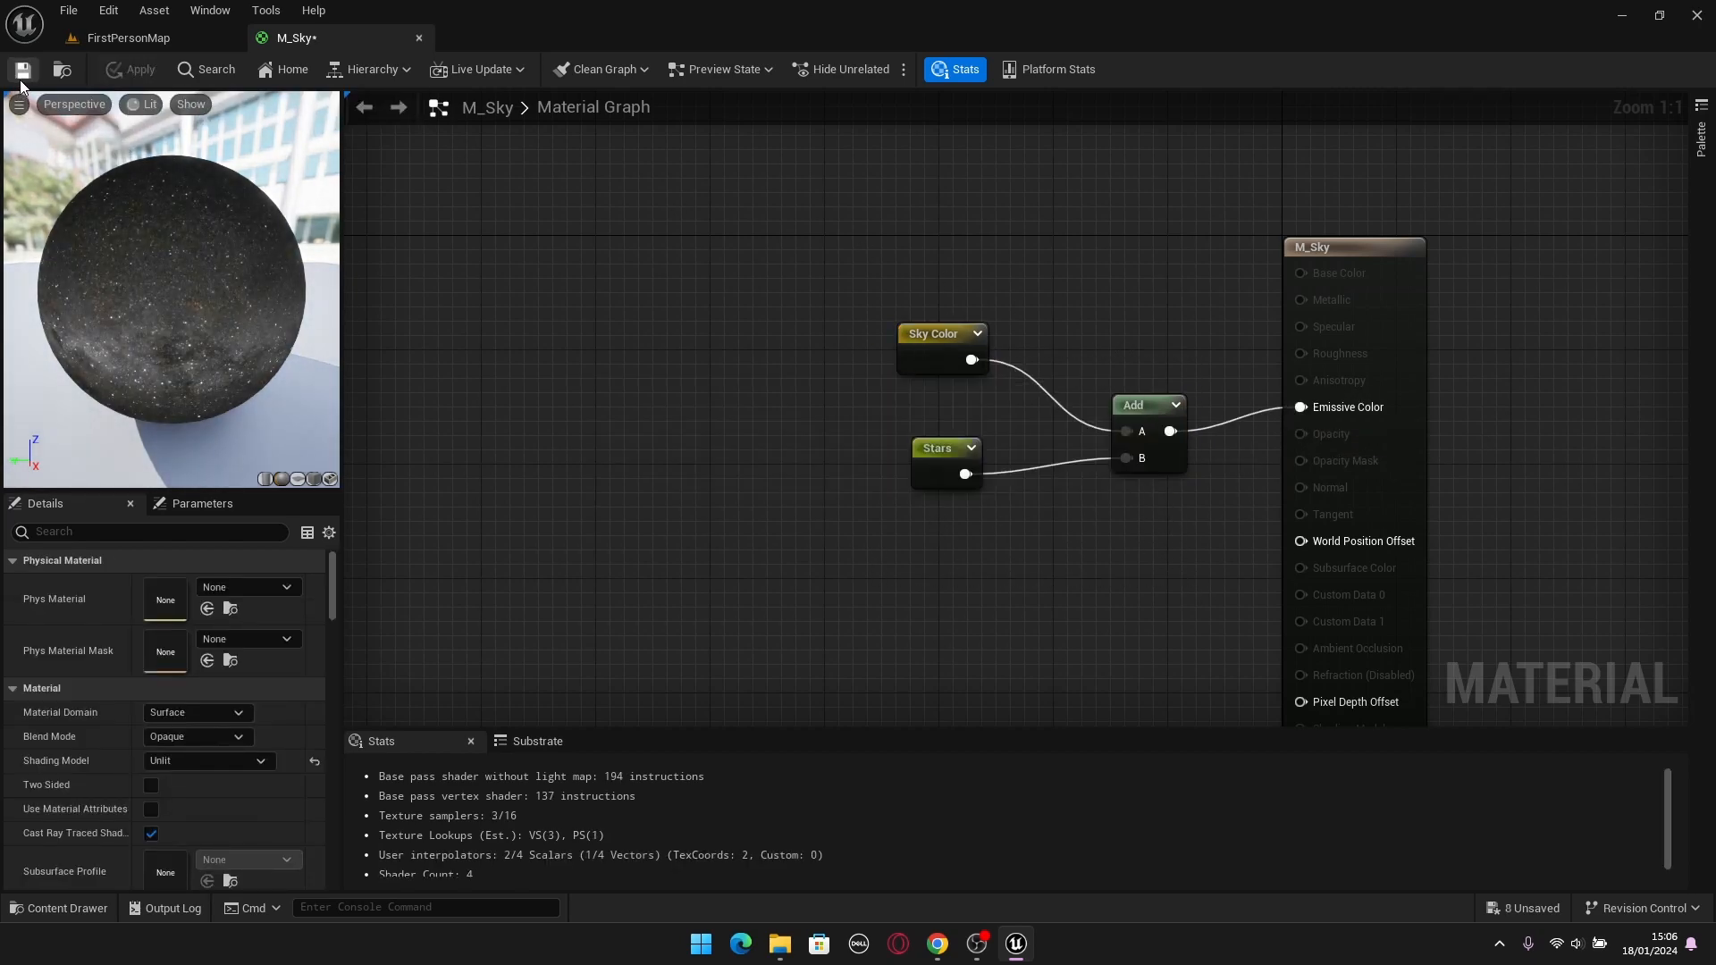
Save the M_Sky material and look over the starry sky in the FirstPersonMap level.
left_click(18, 79)
left_click(125, 40)
right_click_drag(823, 487, 572, 554)
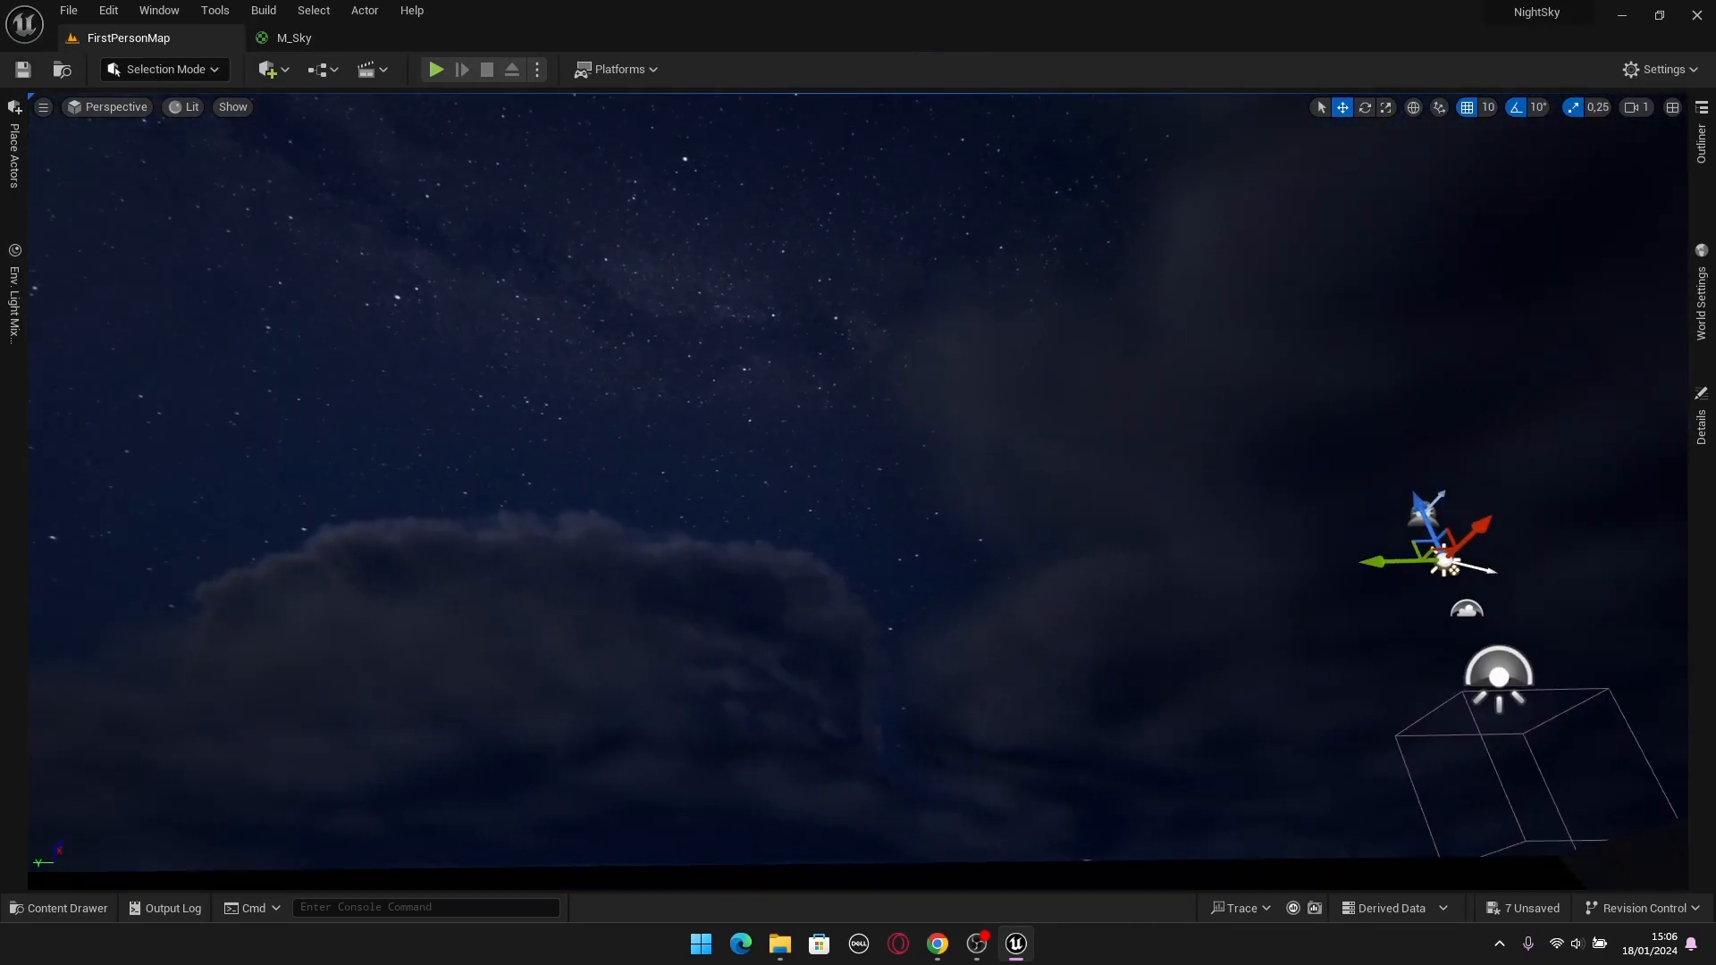
right_click_drag(823, 486, 772, 479)
Open the MI_Sky material instance from the Sky folder and float its window over the FirstPersonMap viewport.
key("ctrl+space")
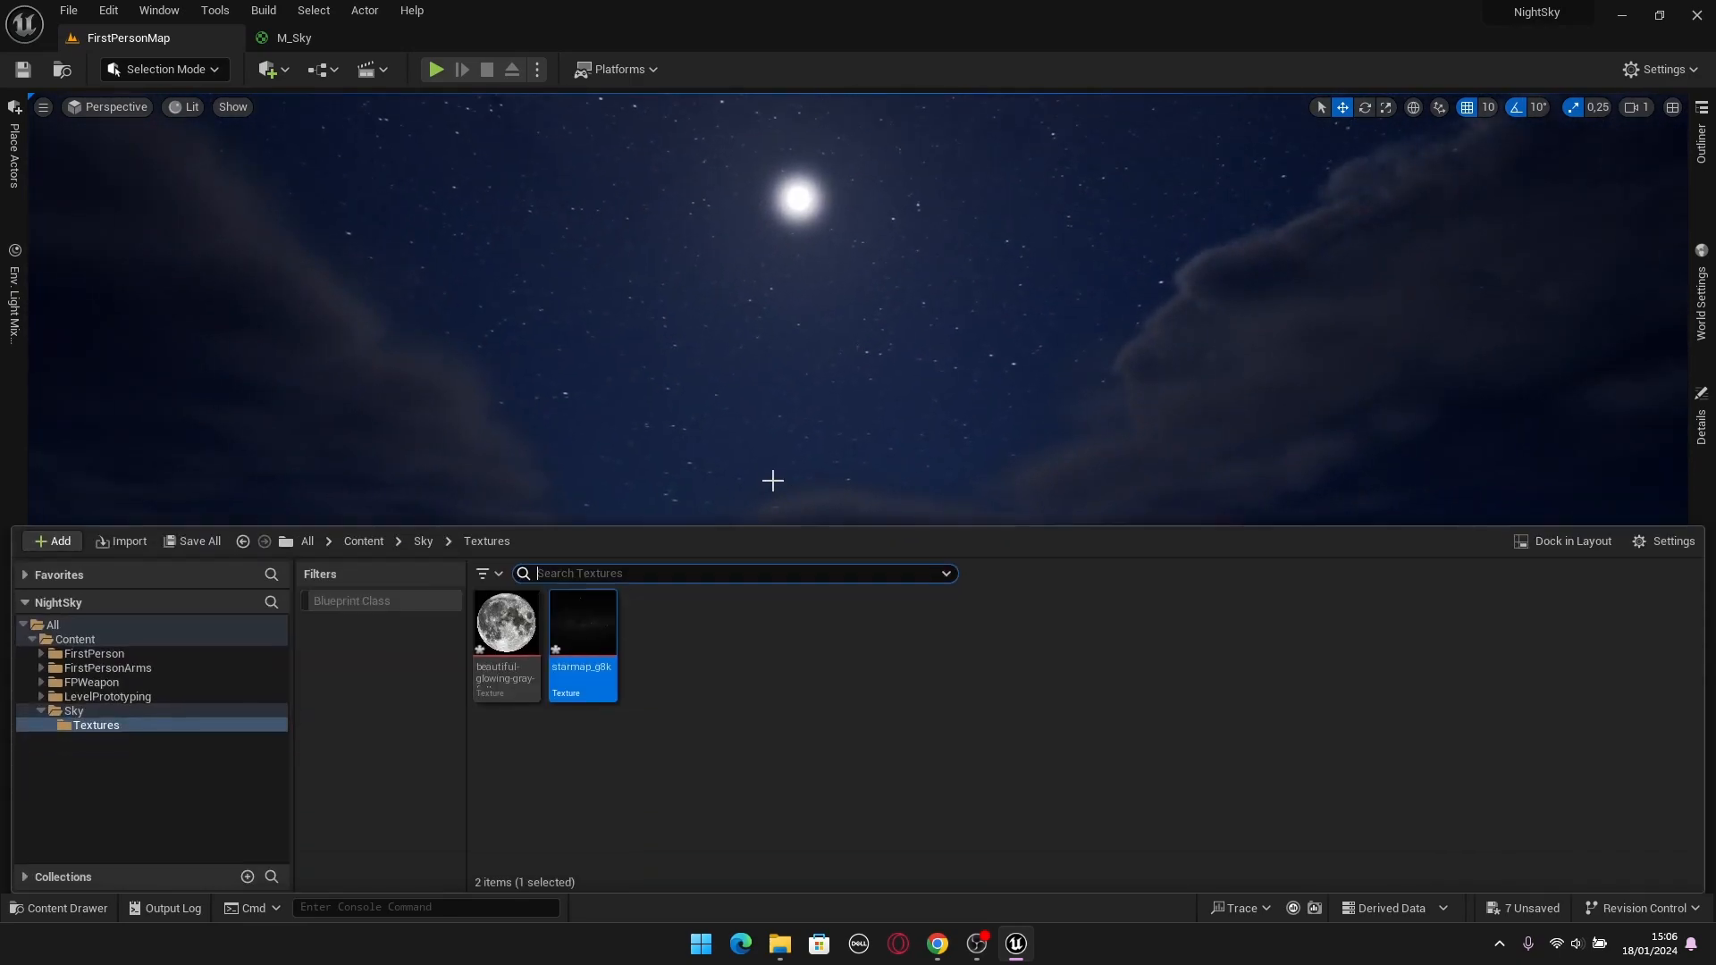
left_click(417, 542)
left_click(650, 685)
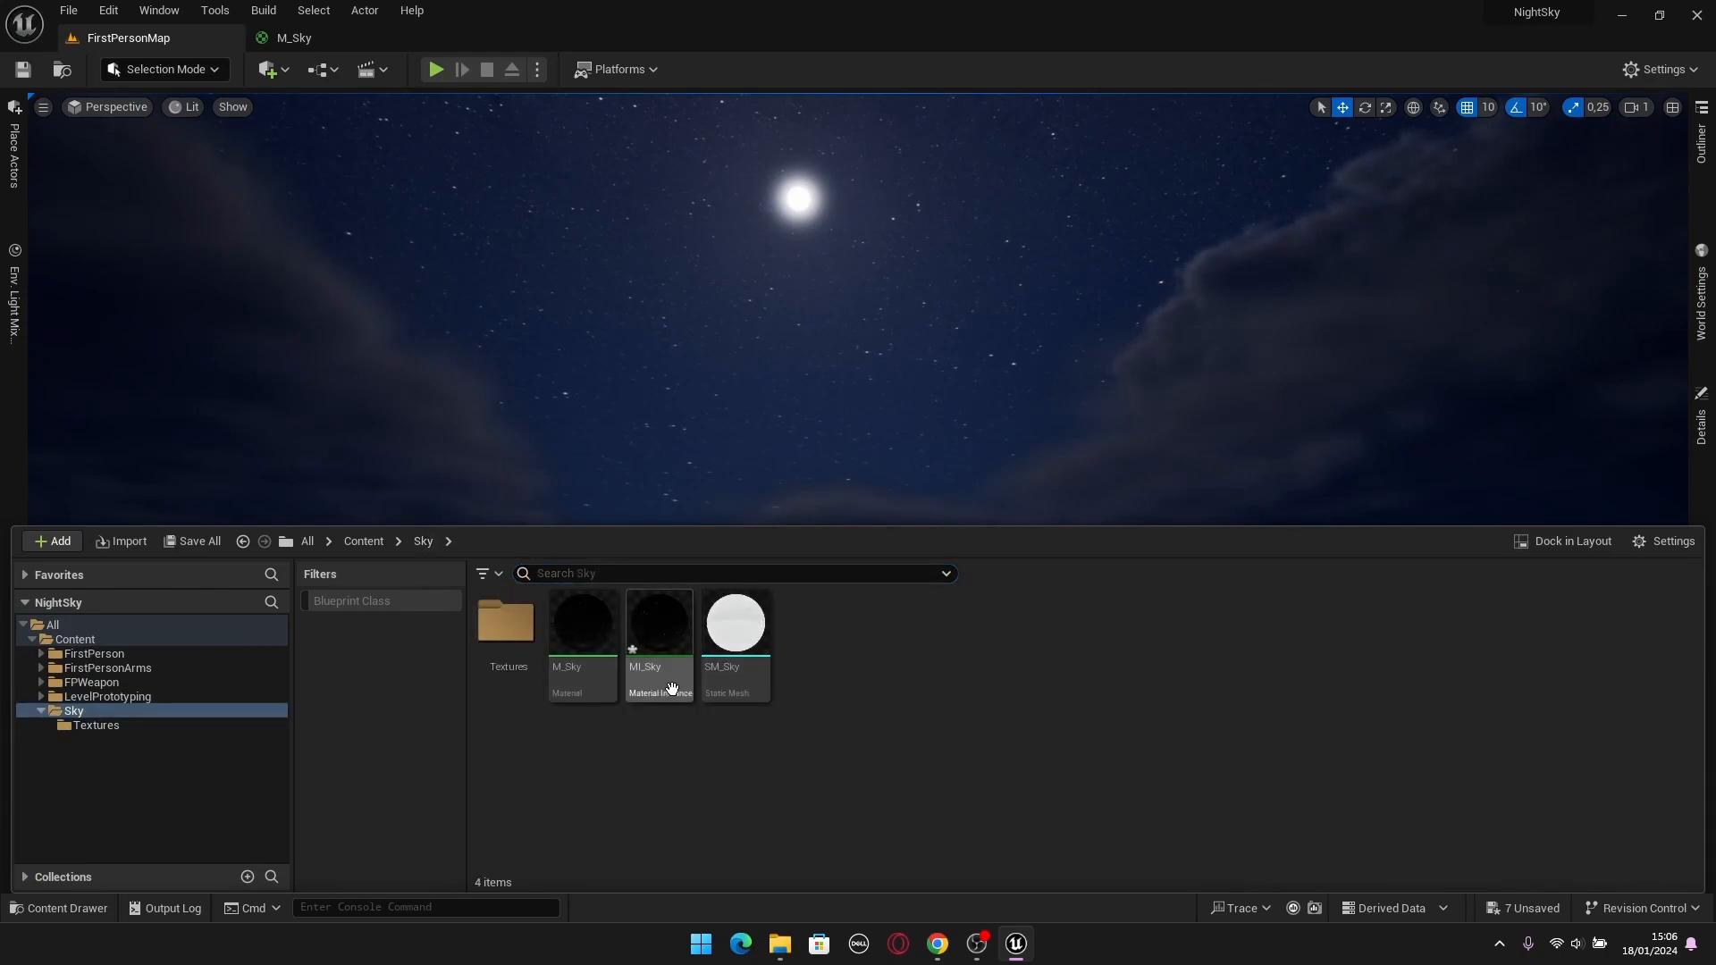
double_click(649, 685)
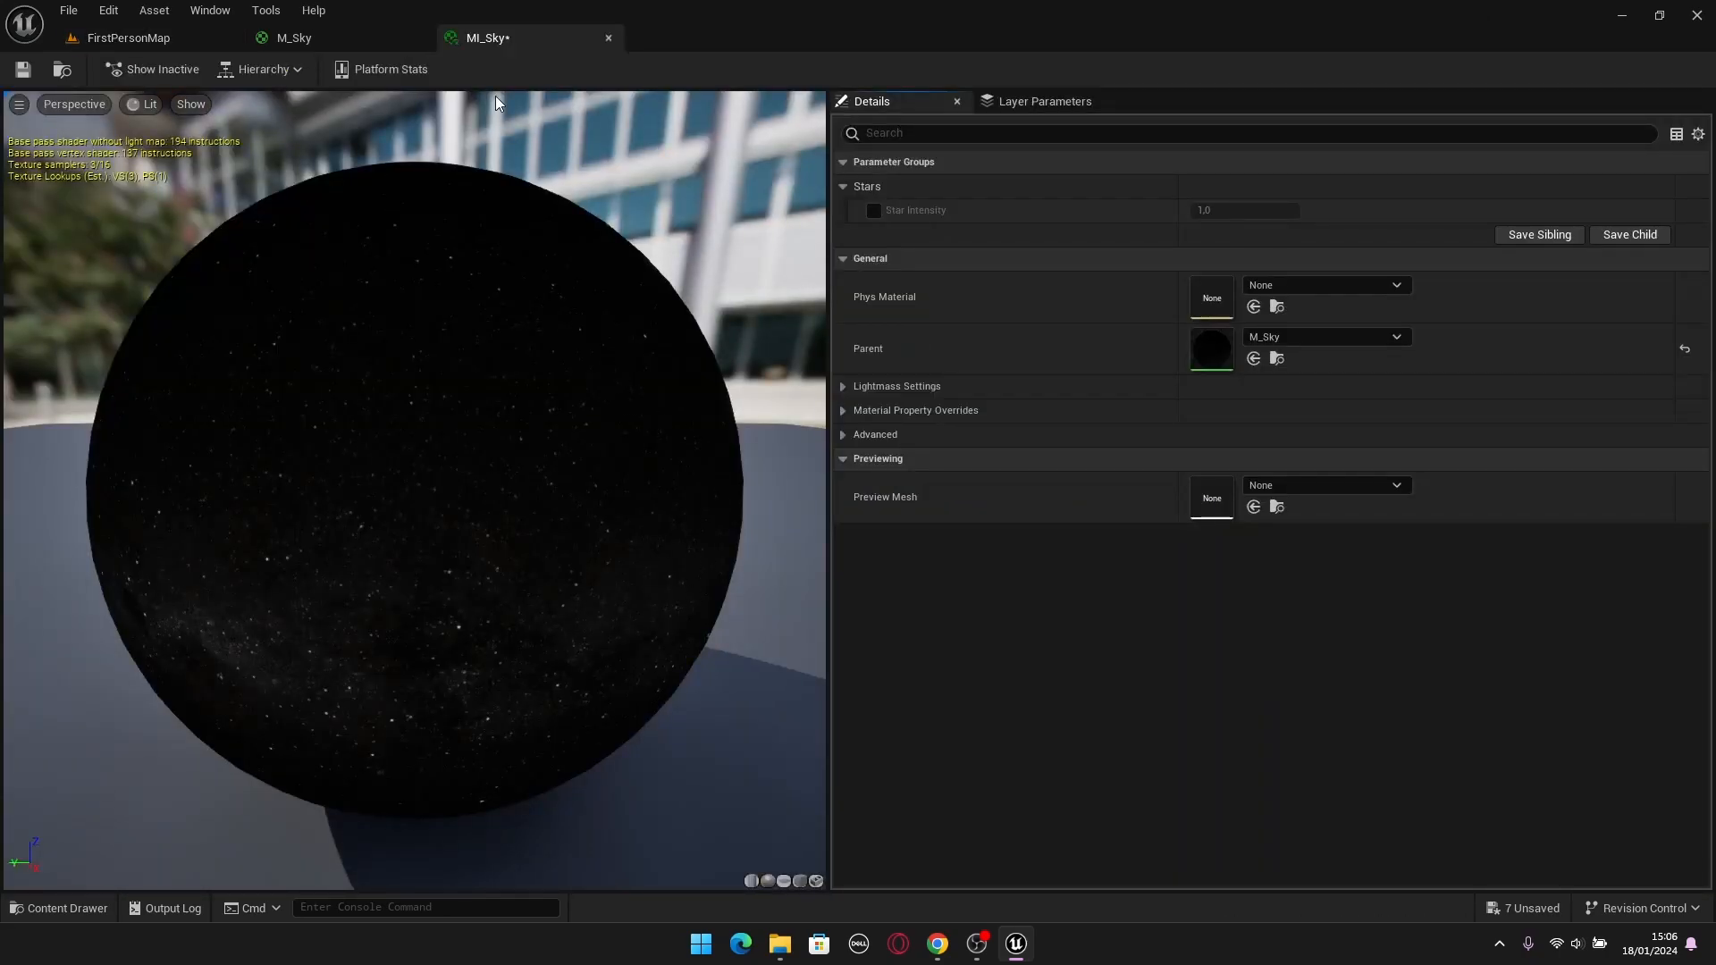
left_click_drag(502, 41, 994, 122)
left_click_drag(1296, 516, 1296, 633)
left_click(104, 39)
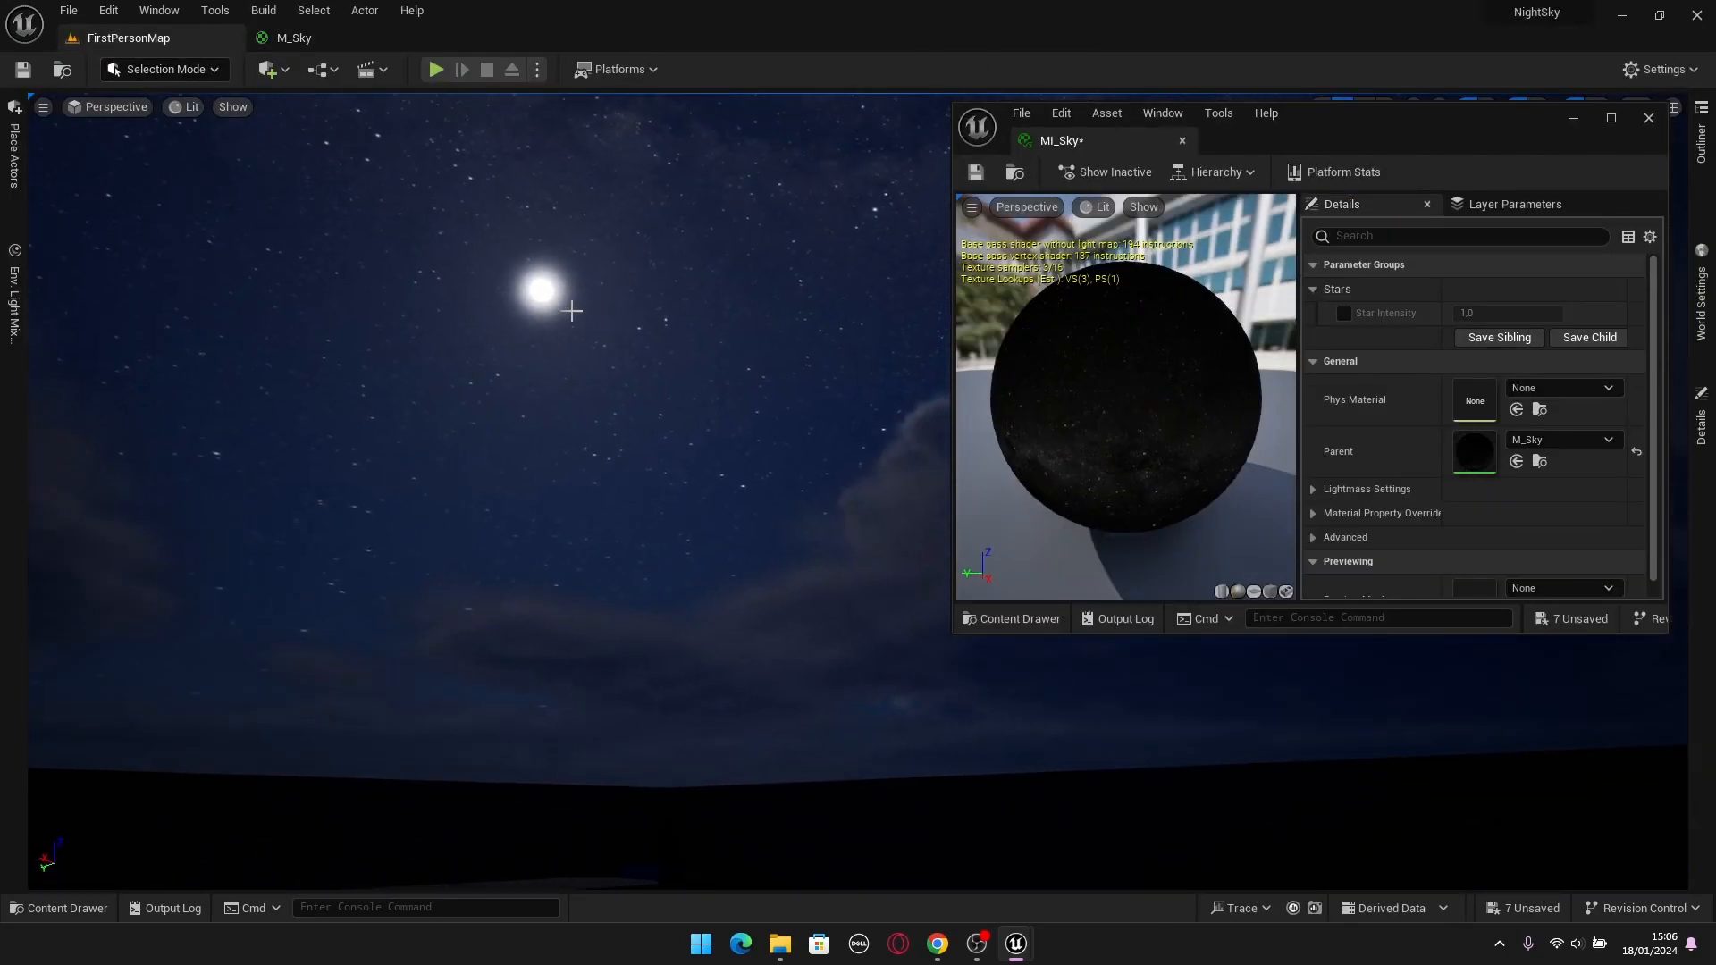
Enable the Star Intensity override in MI_Sky and set it to 0.3.
left_click(1343, 314)
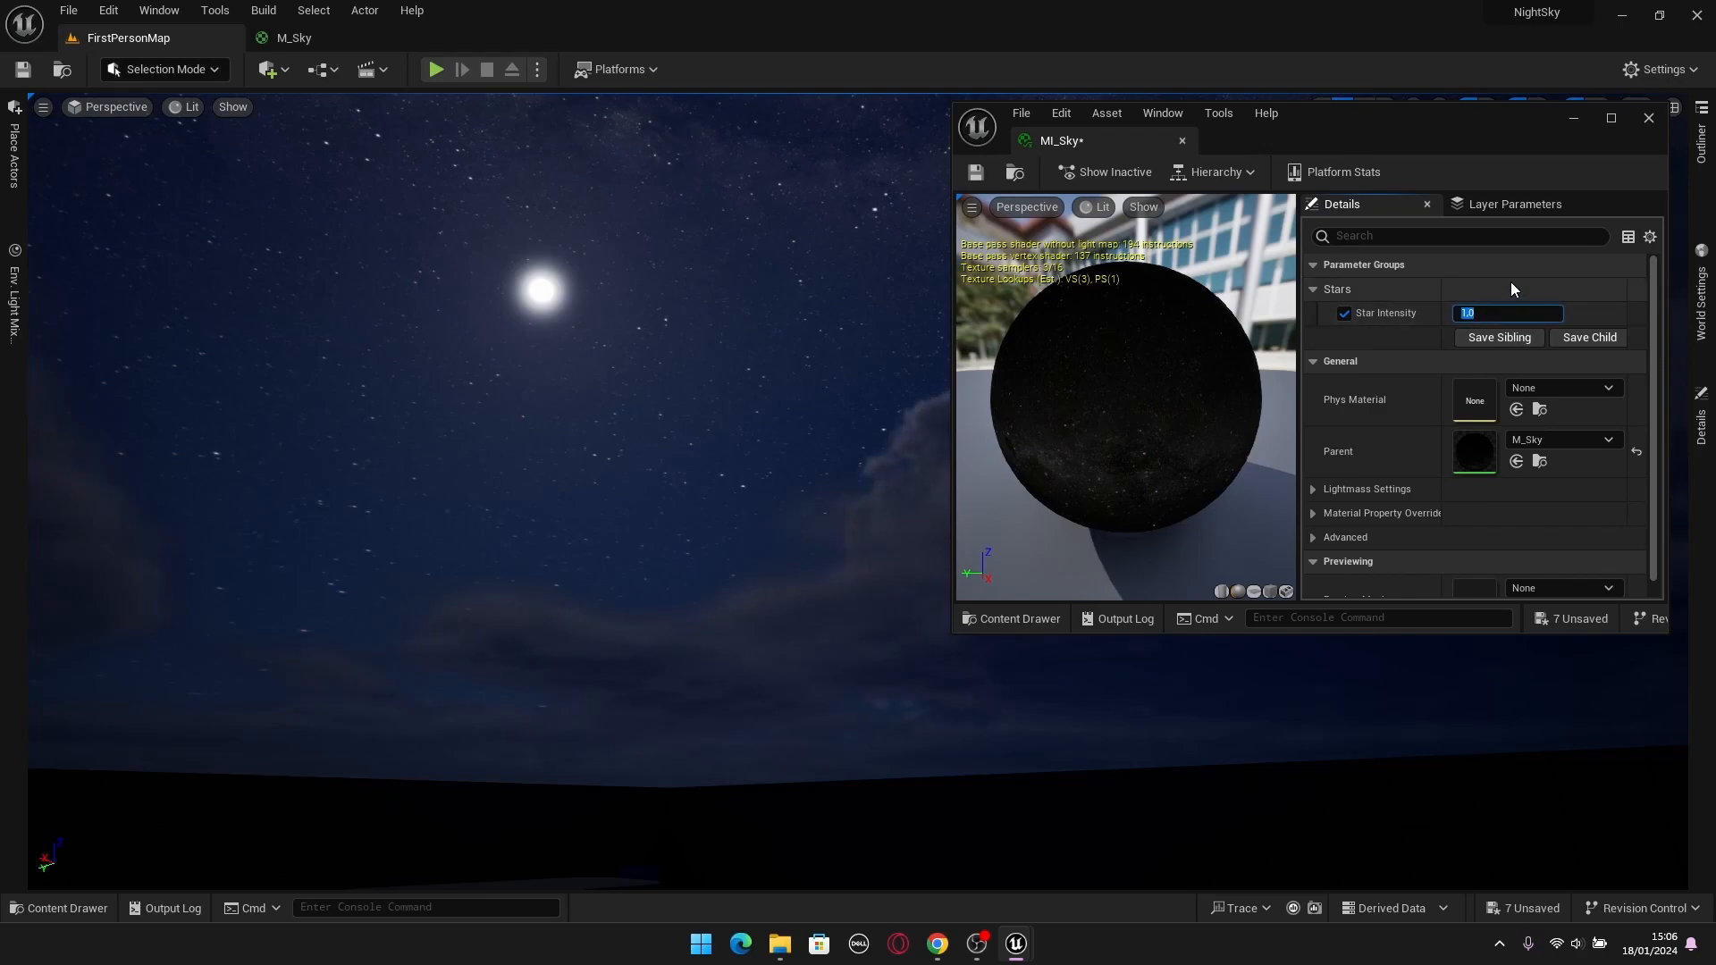
key("Return")
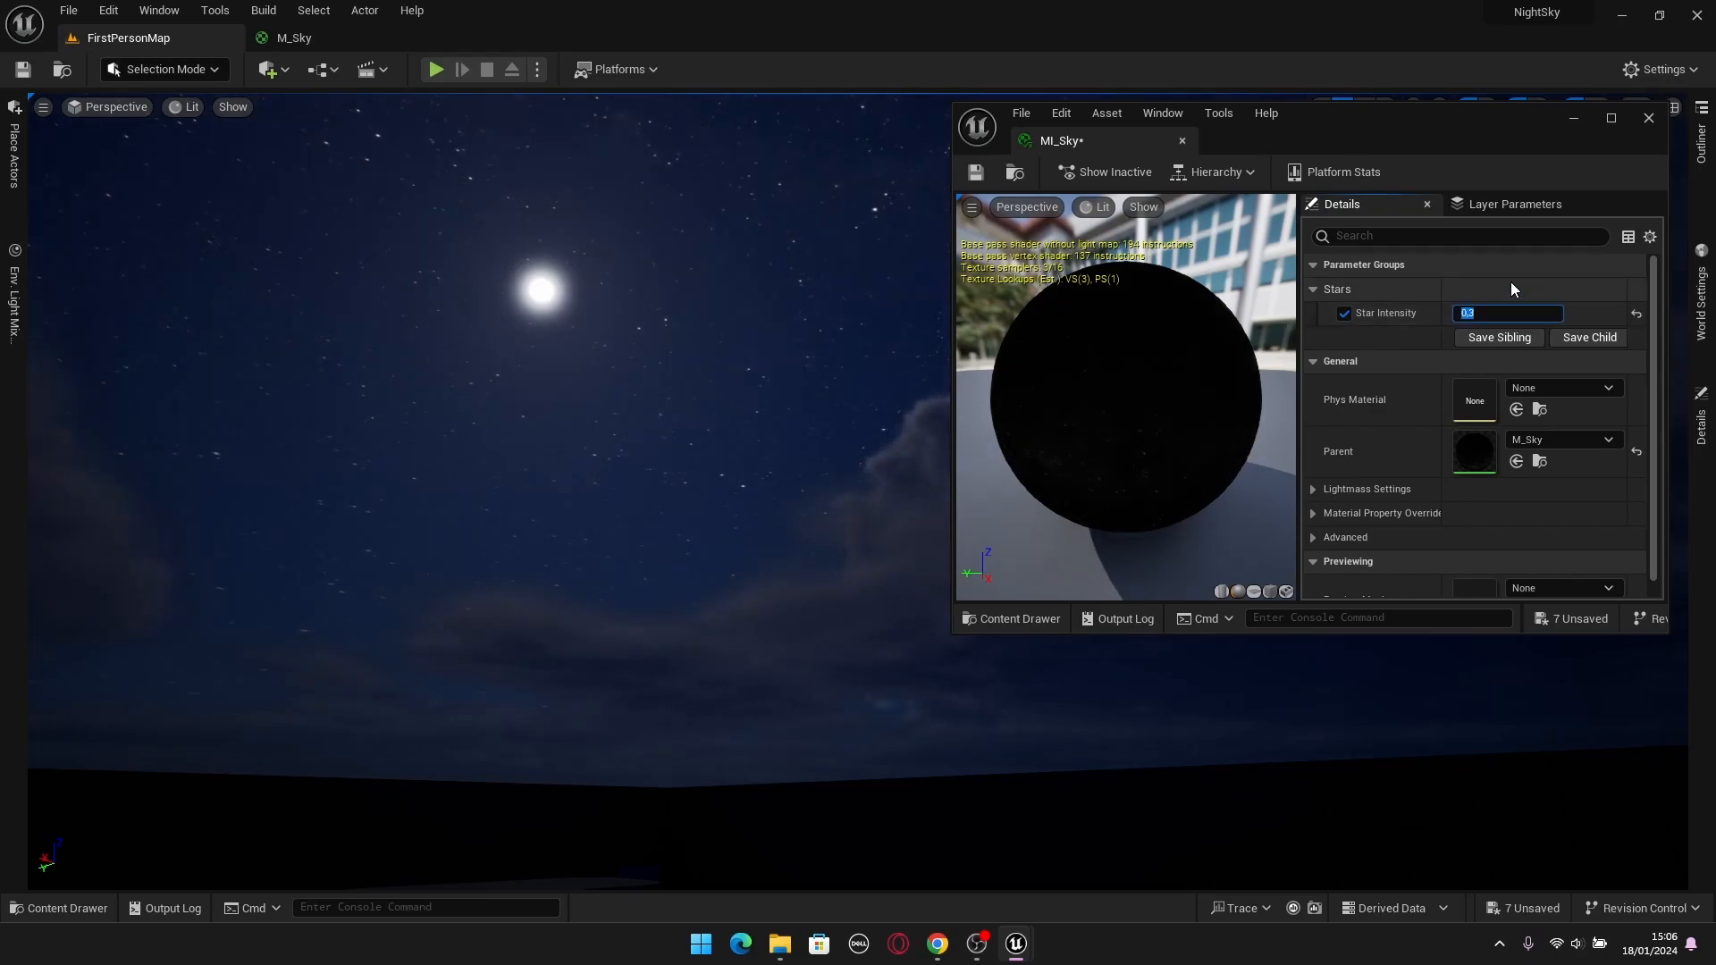
right_click_drag(760, 429, 733, 348)
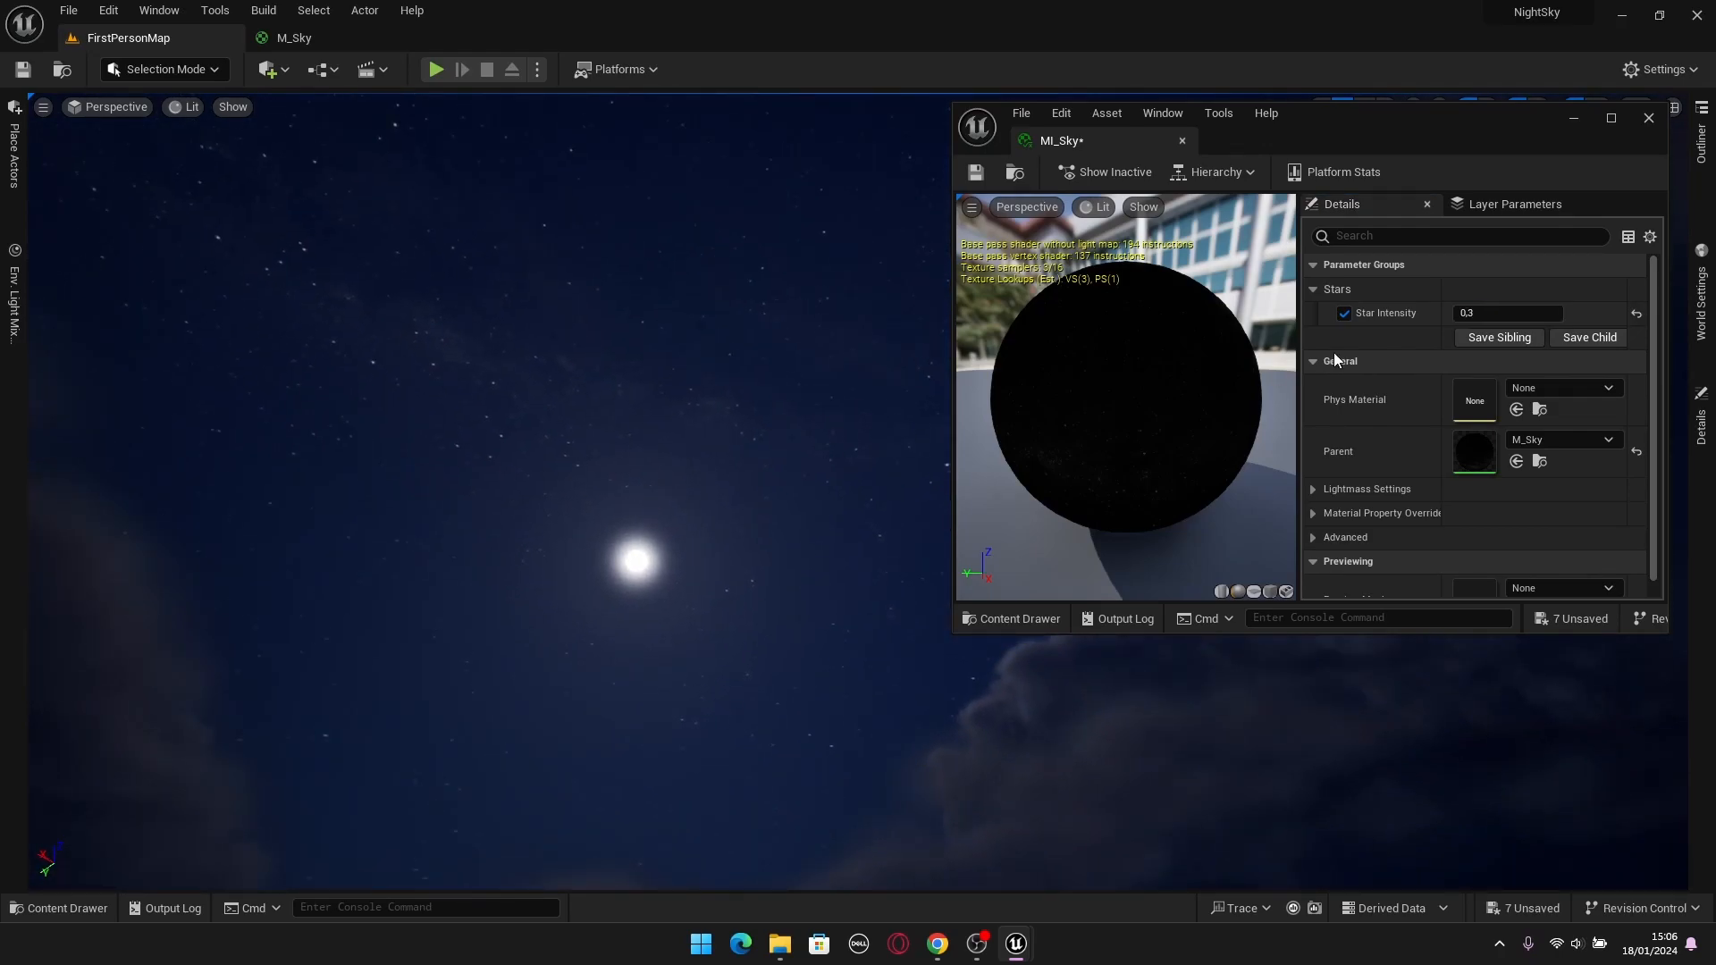
Check the stars around the moon in the unobstructed level viewport and close the MI_Sky window.
left_click(1575, 119)
right_click_drag(1348, 417, 1117, 434)
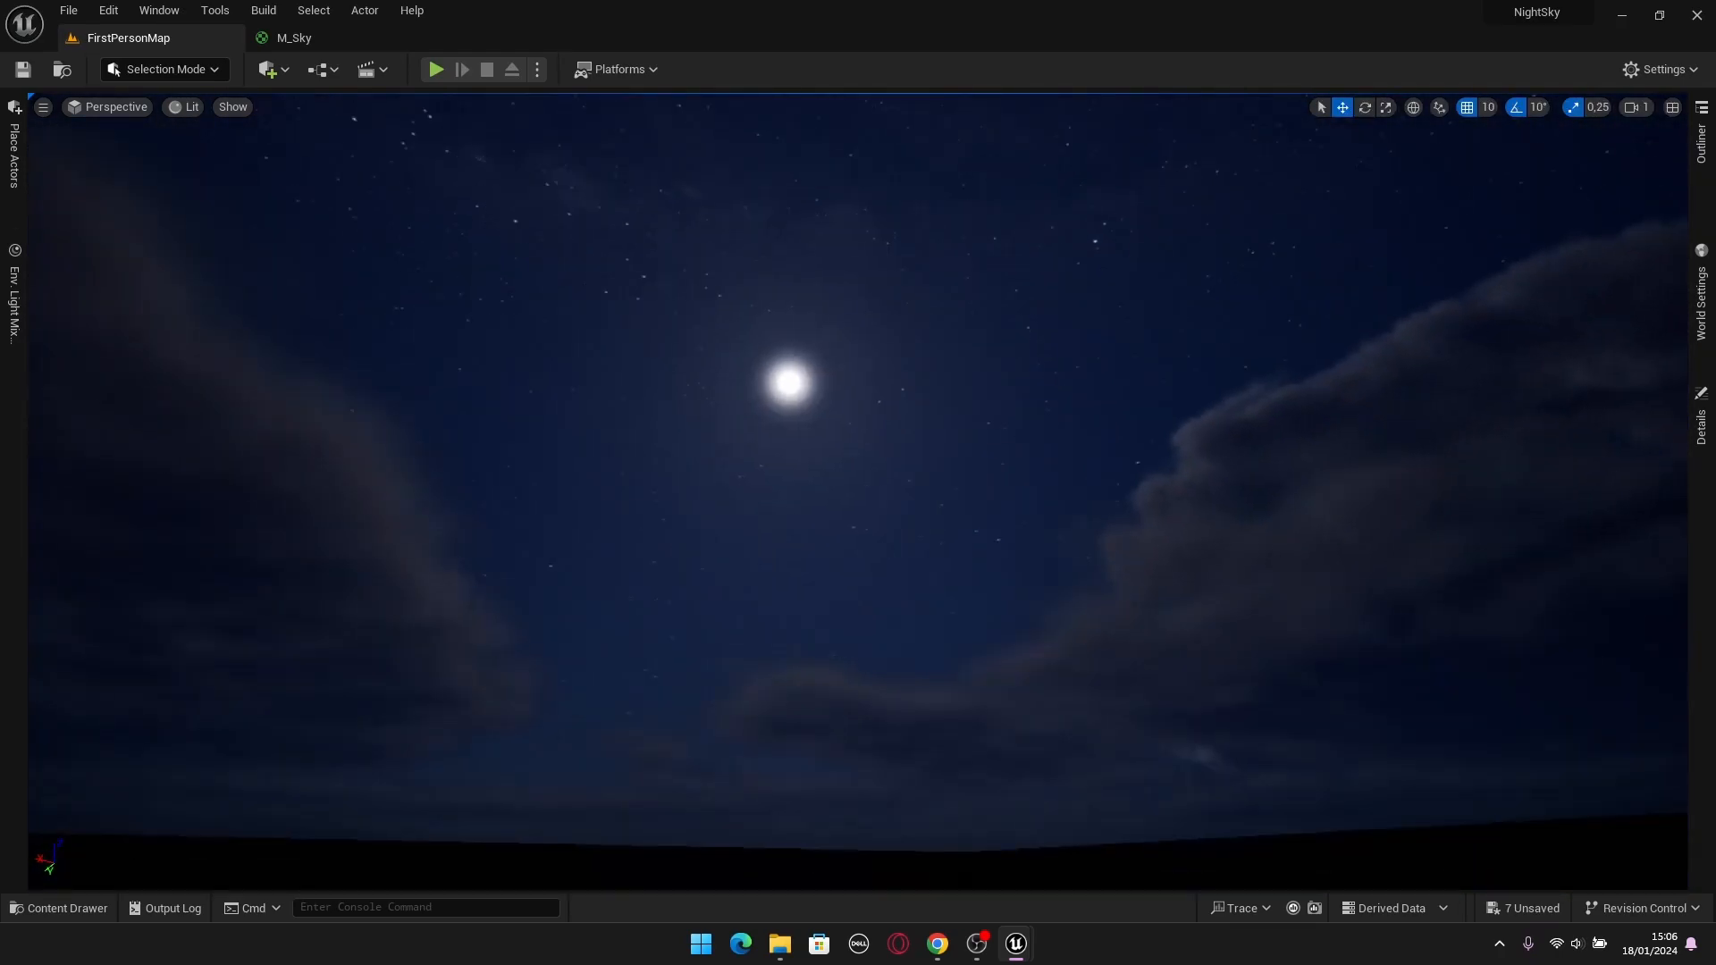
mouse_move(1019, 943)
left_click(1055, 853)
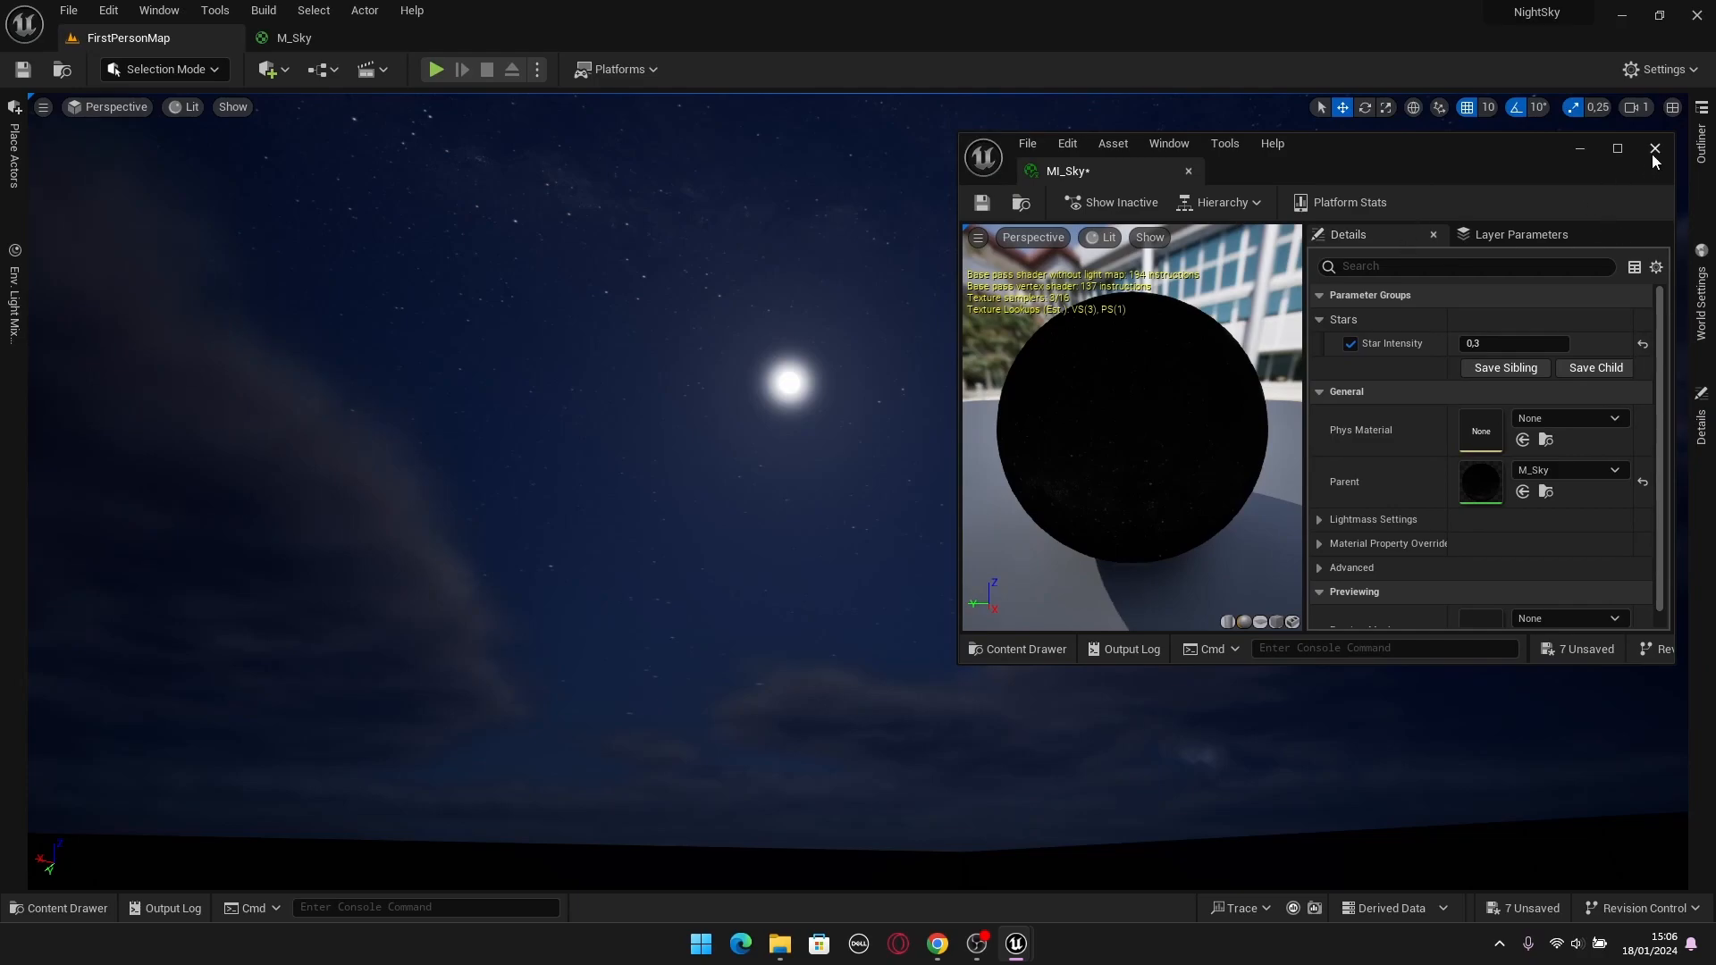
left_click(1655, 148)
right_click_drag(1199, 421, 1144, 393)
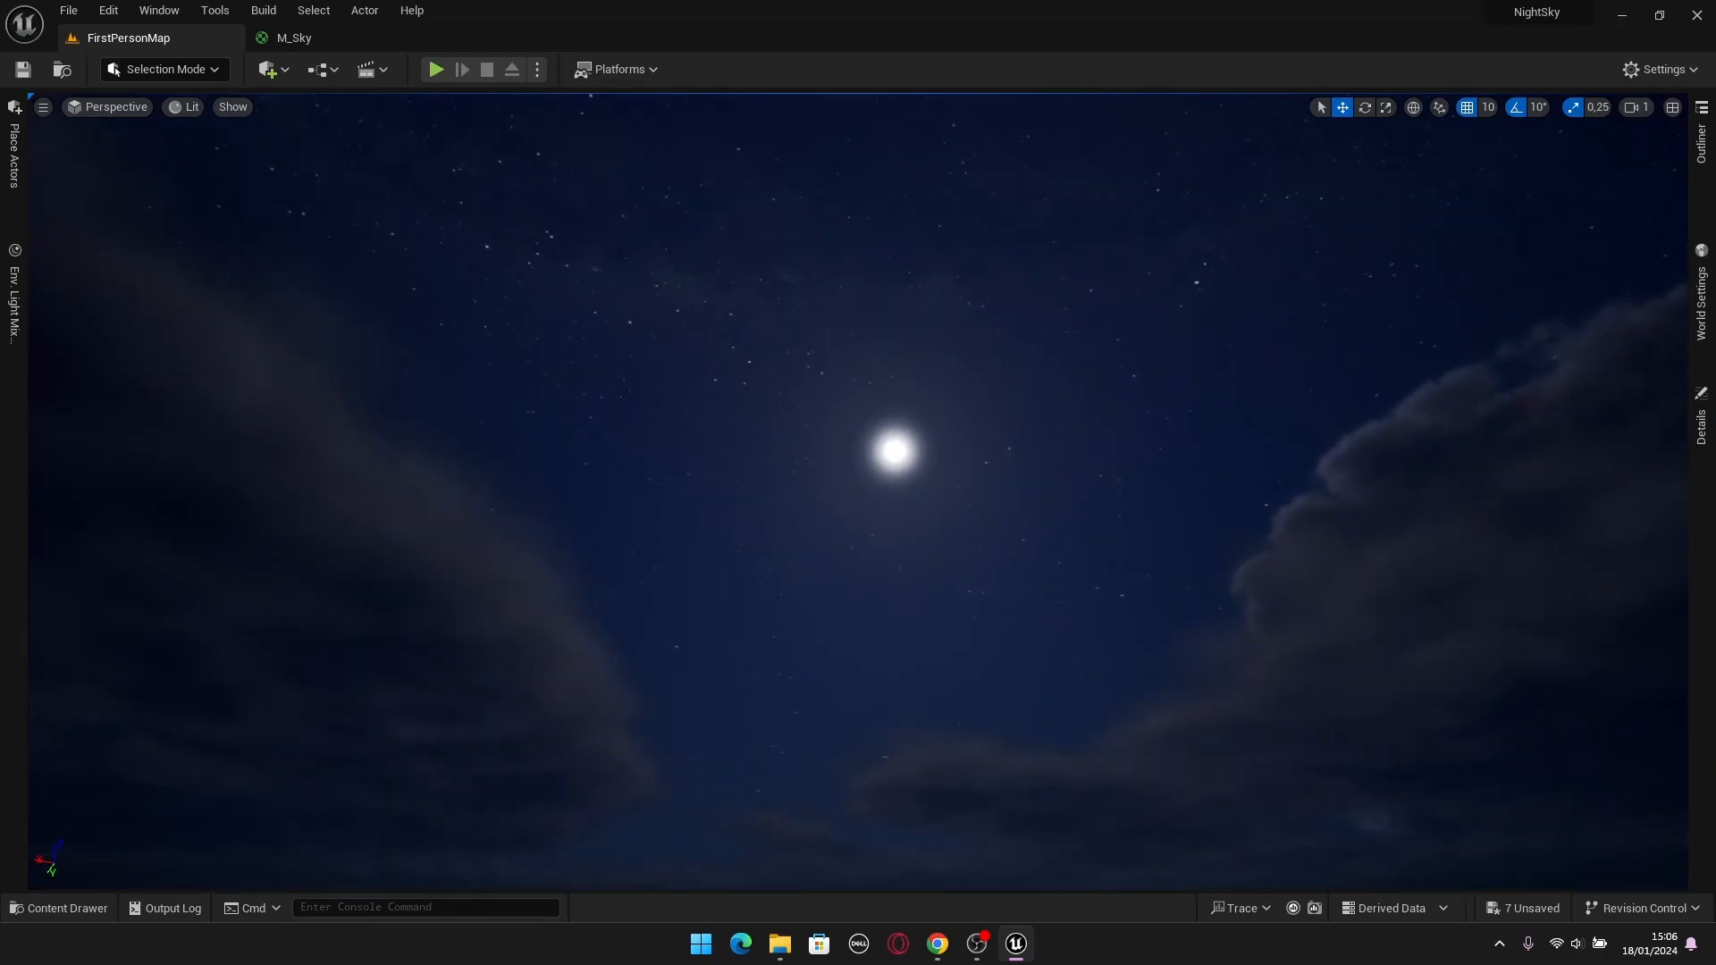
Enclose M_Sky's star Texture Sample, Star Intensity, Multiply and Stars nodes in a comment box titled Stars.
left_click(304, 35)
scroll(723, 399, "down", 4)
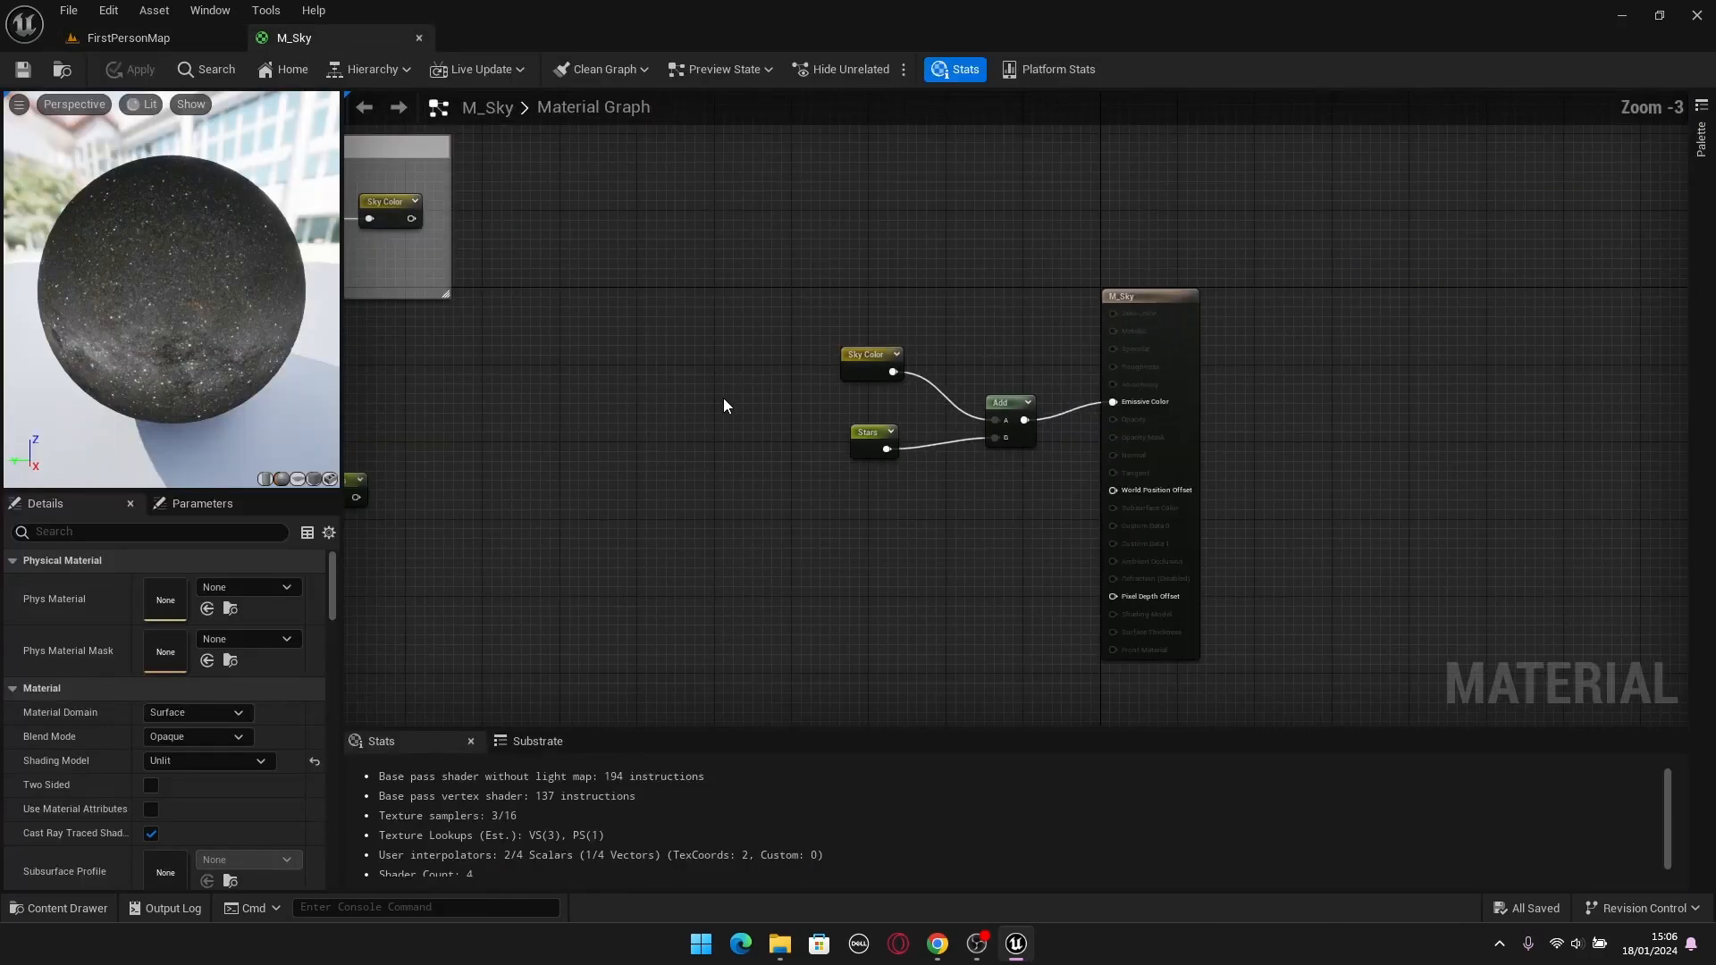
left_click_drag(908, 409, 614, 612)
scroll(920, 540, "up", 2)
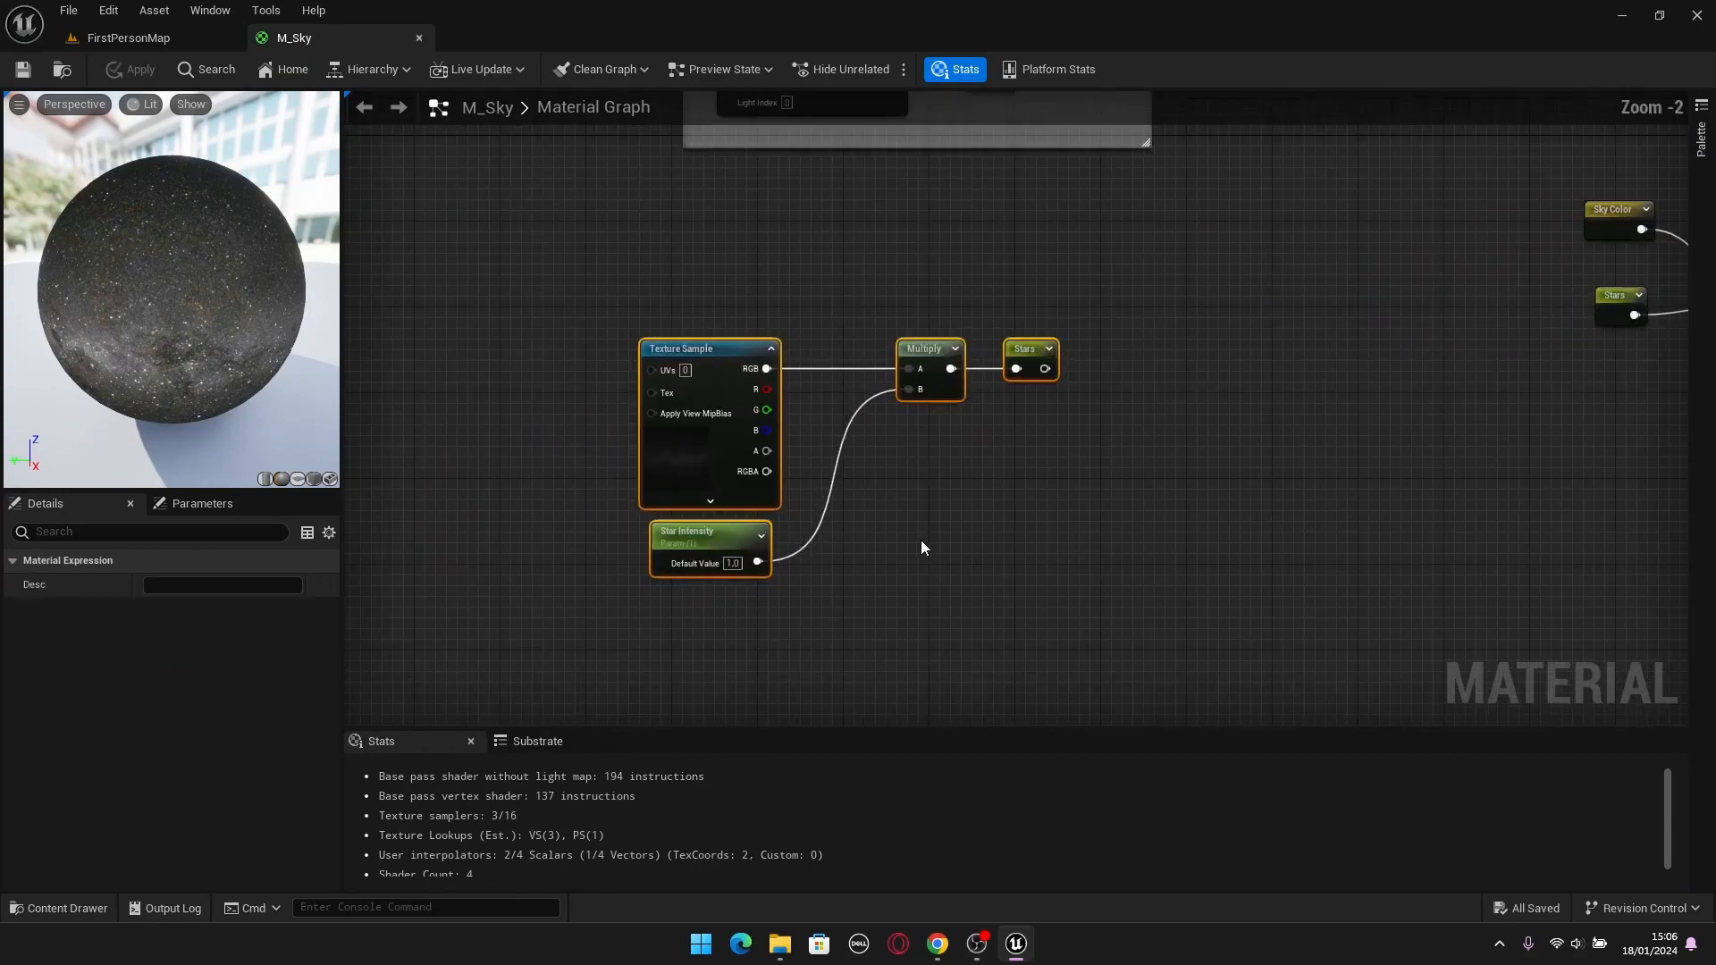
left_click_drag(1280, 308, 726, 642)
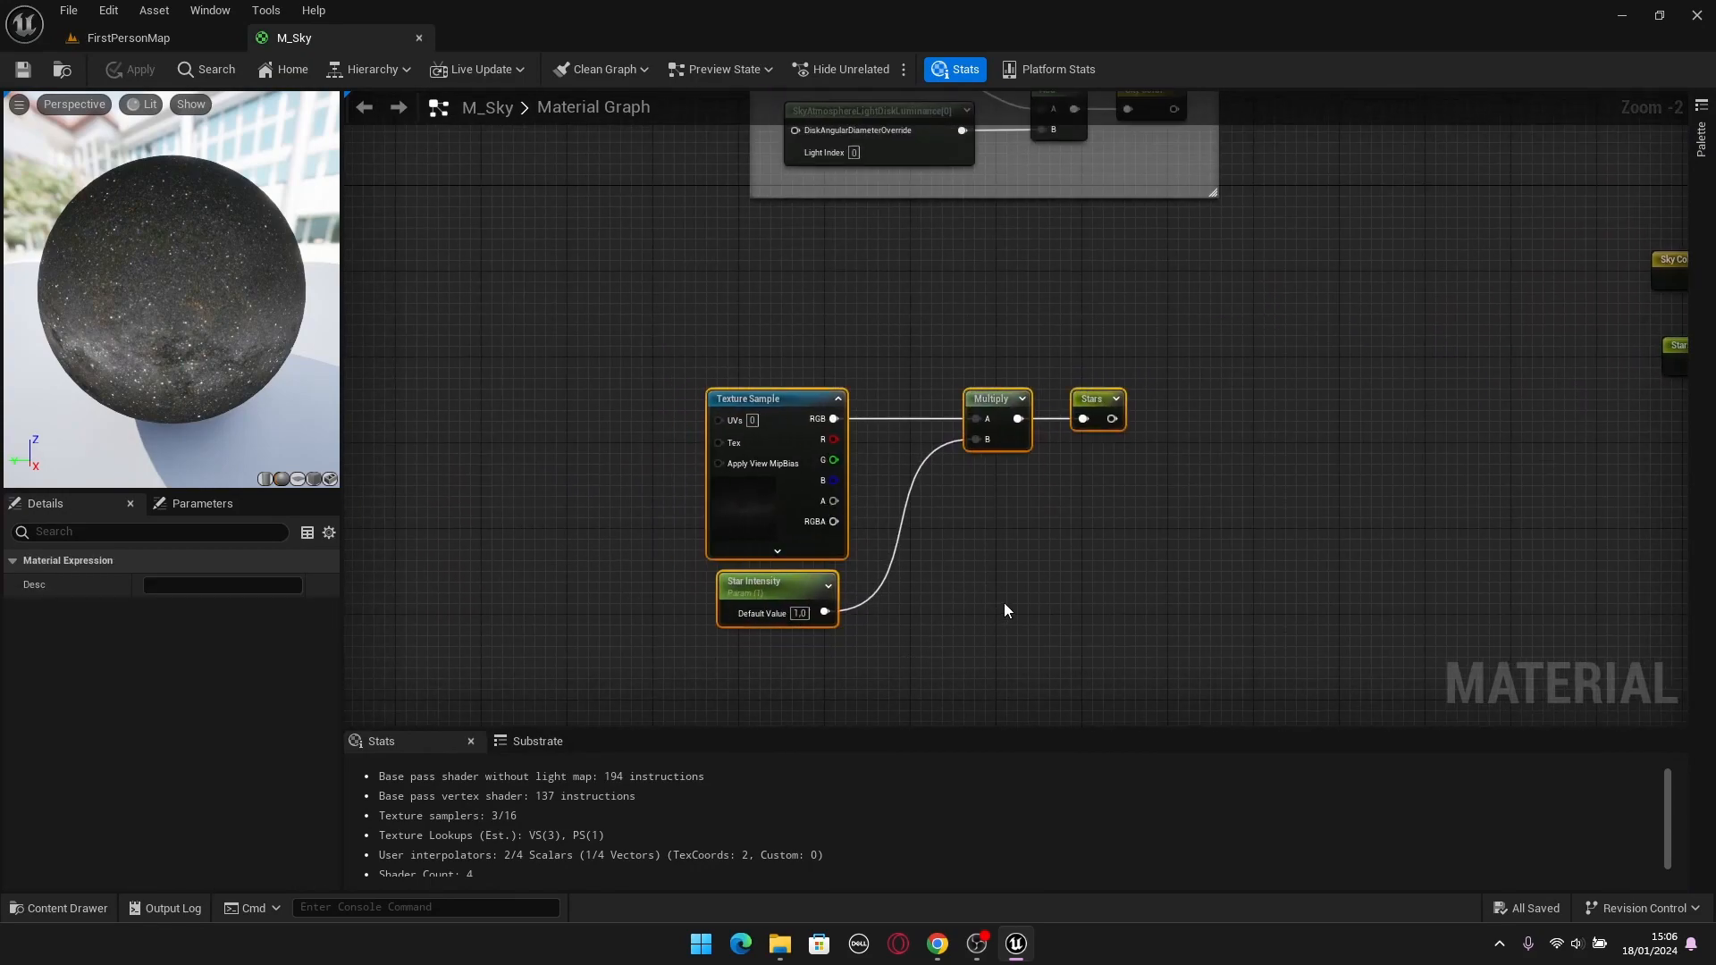
key("c")
left_click(1290, 433)
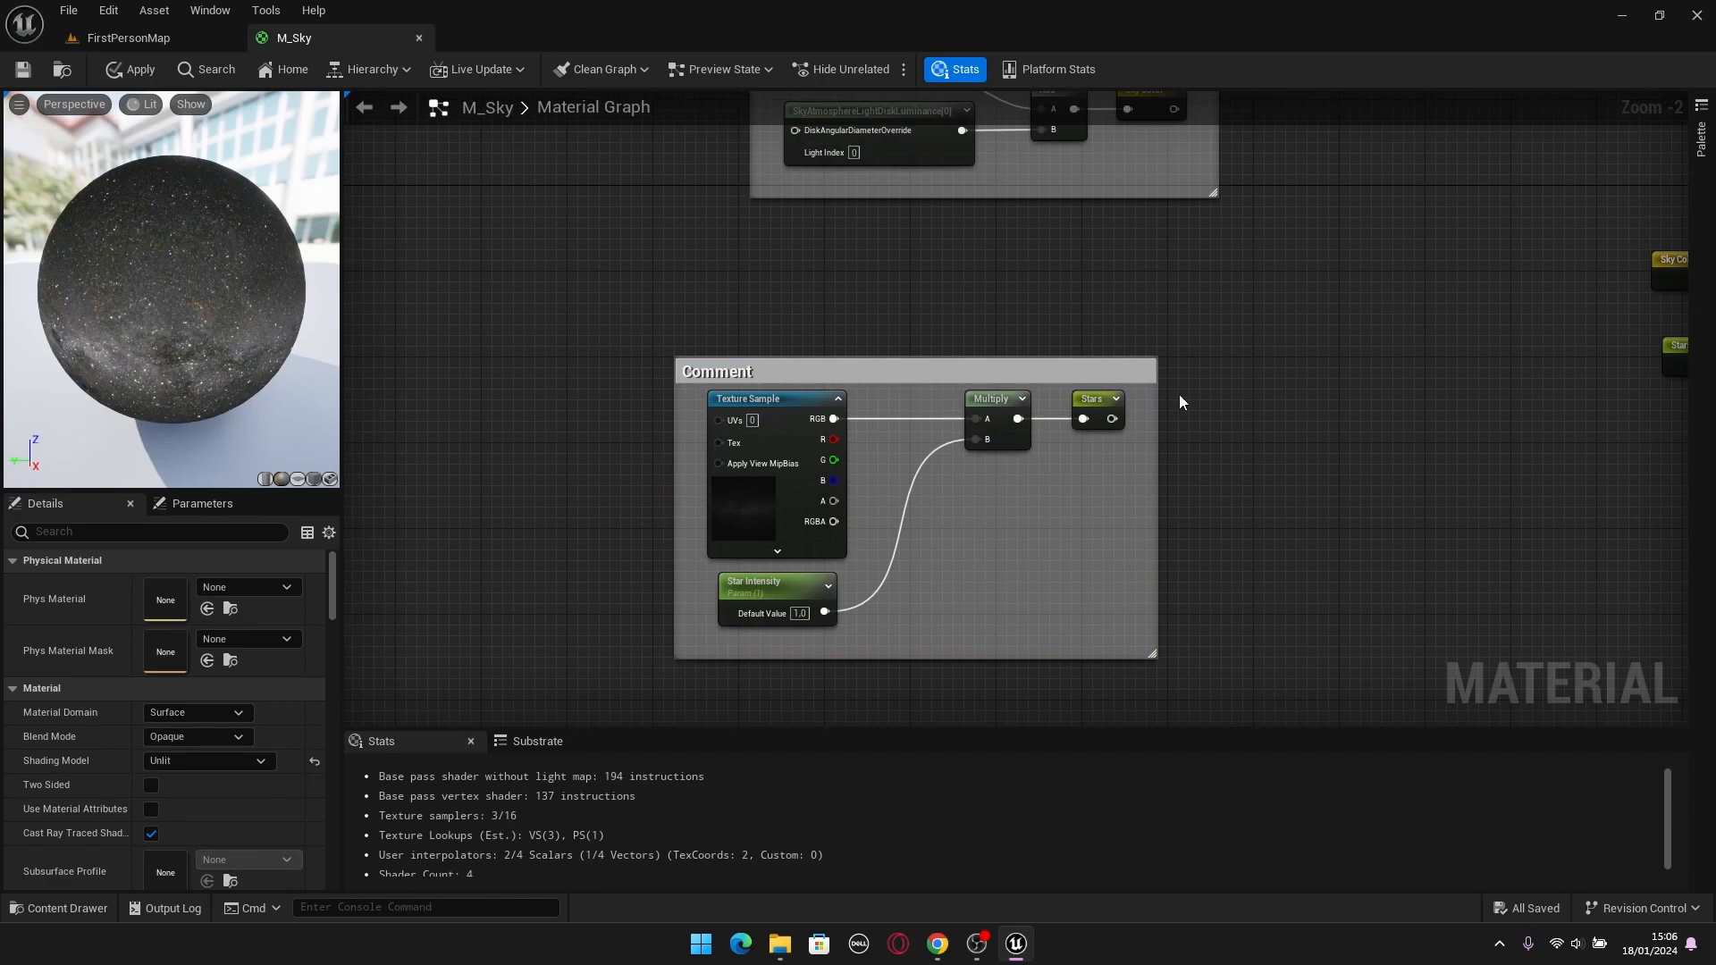
left_click(1054, 370)
left_click(201, 588)
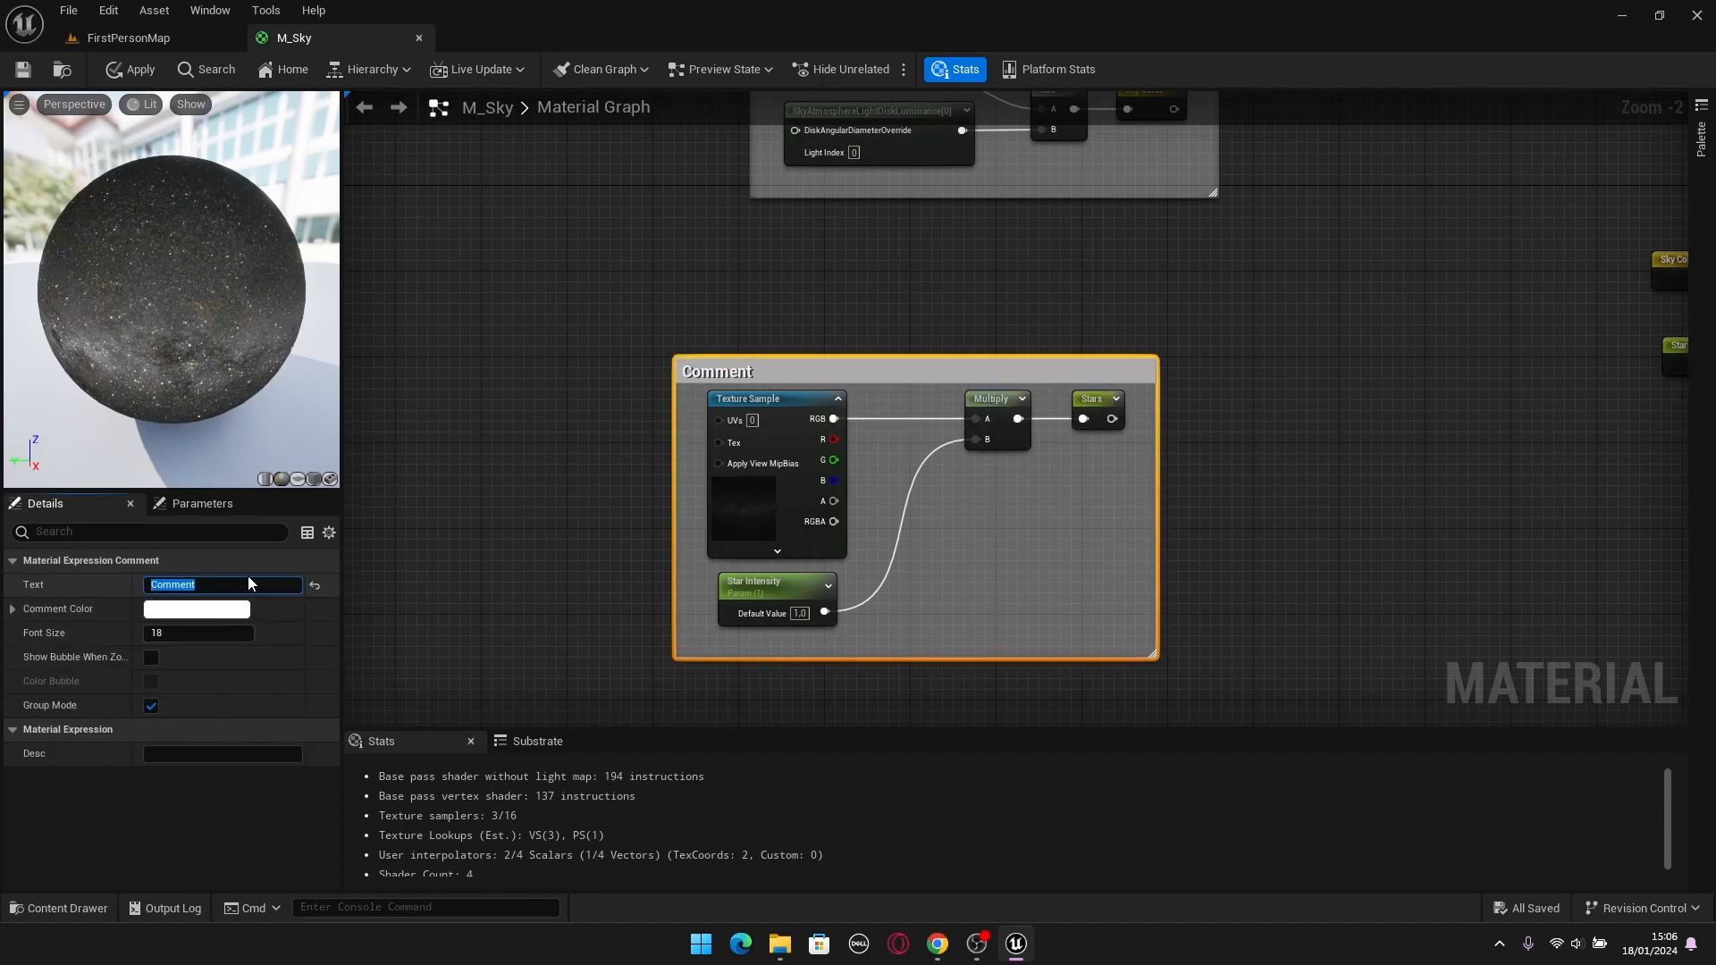
type("Stars")
key("Return")
Move the Stars comment box directly below the Sky Color comment box, aligning their starting edges.
left_click_drag(928, 377, 996, 239)
left_click(1376, 302)
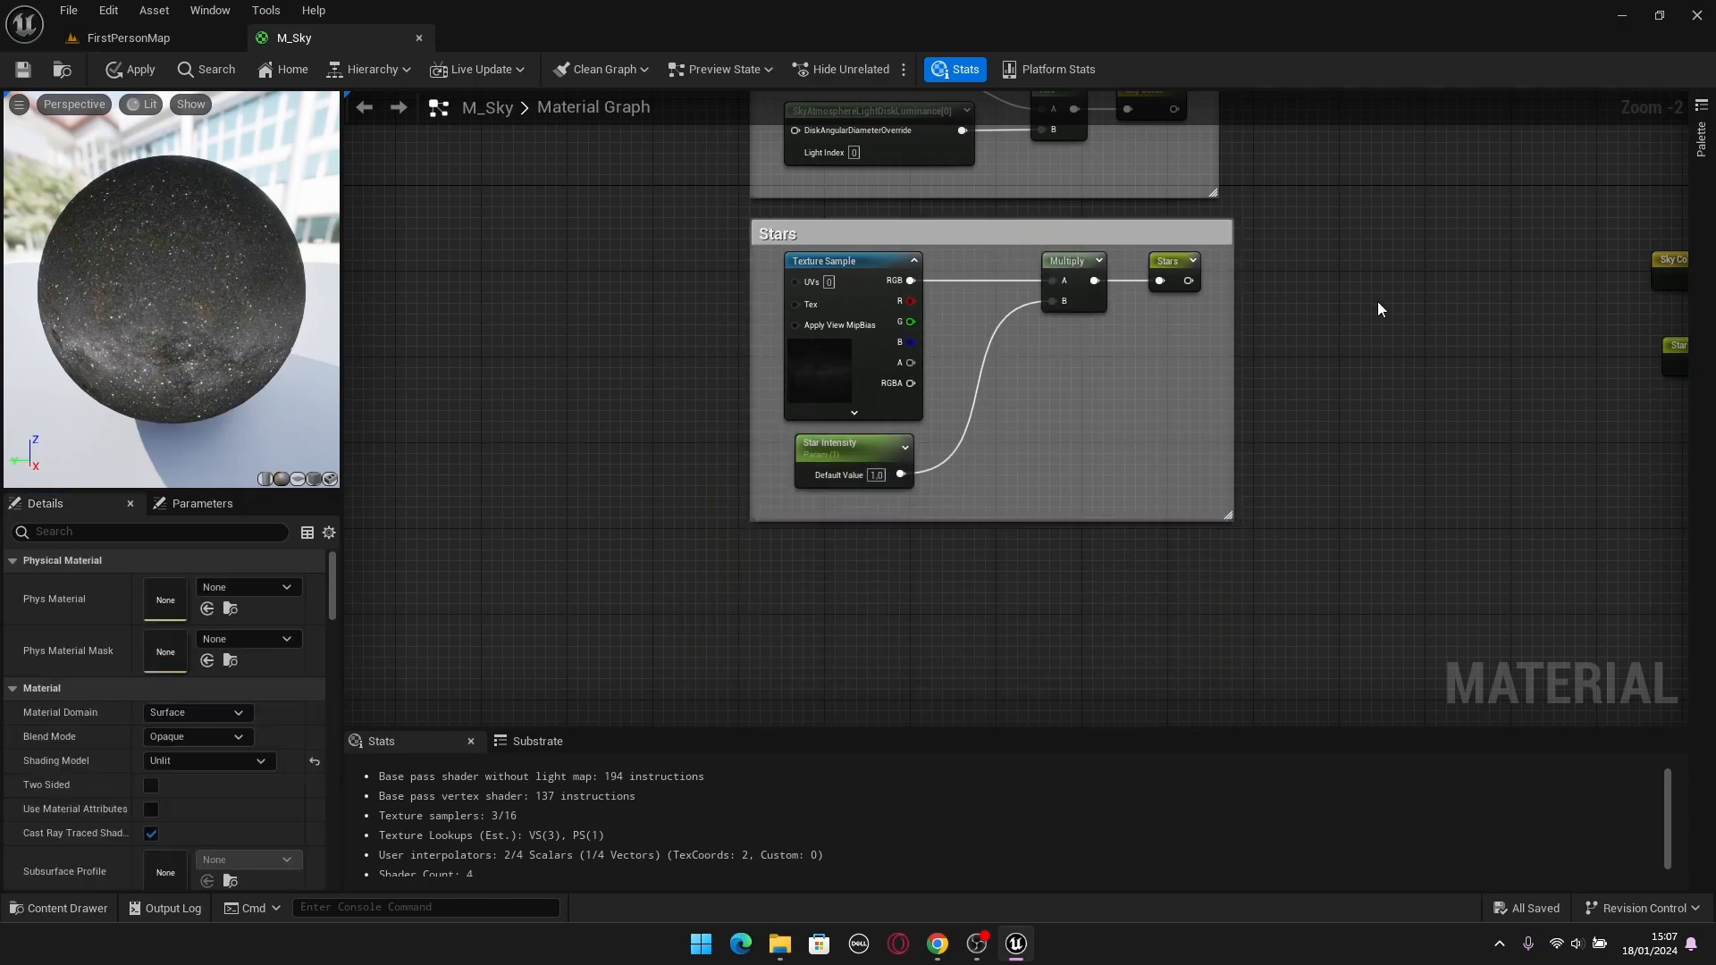
scroll(1108, 425, "down", 3)
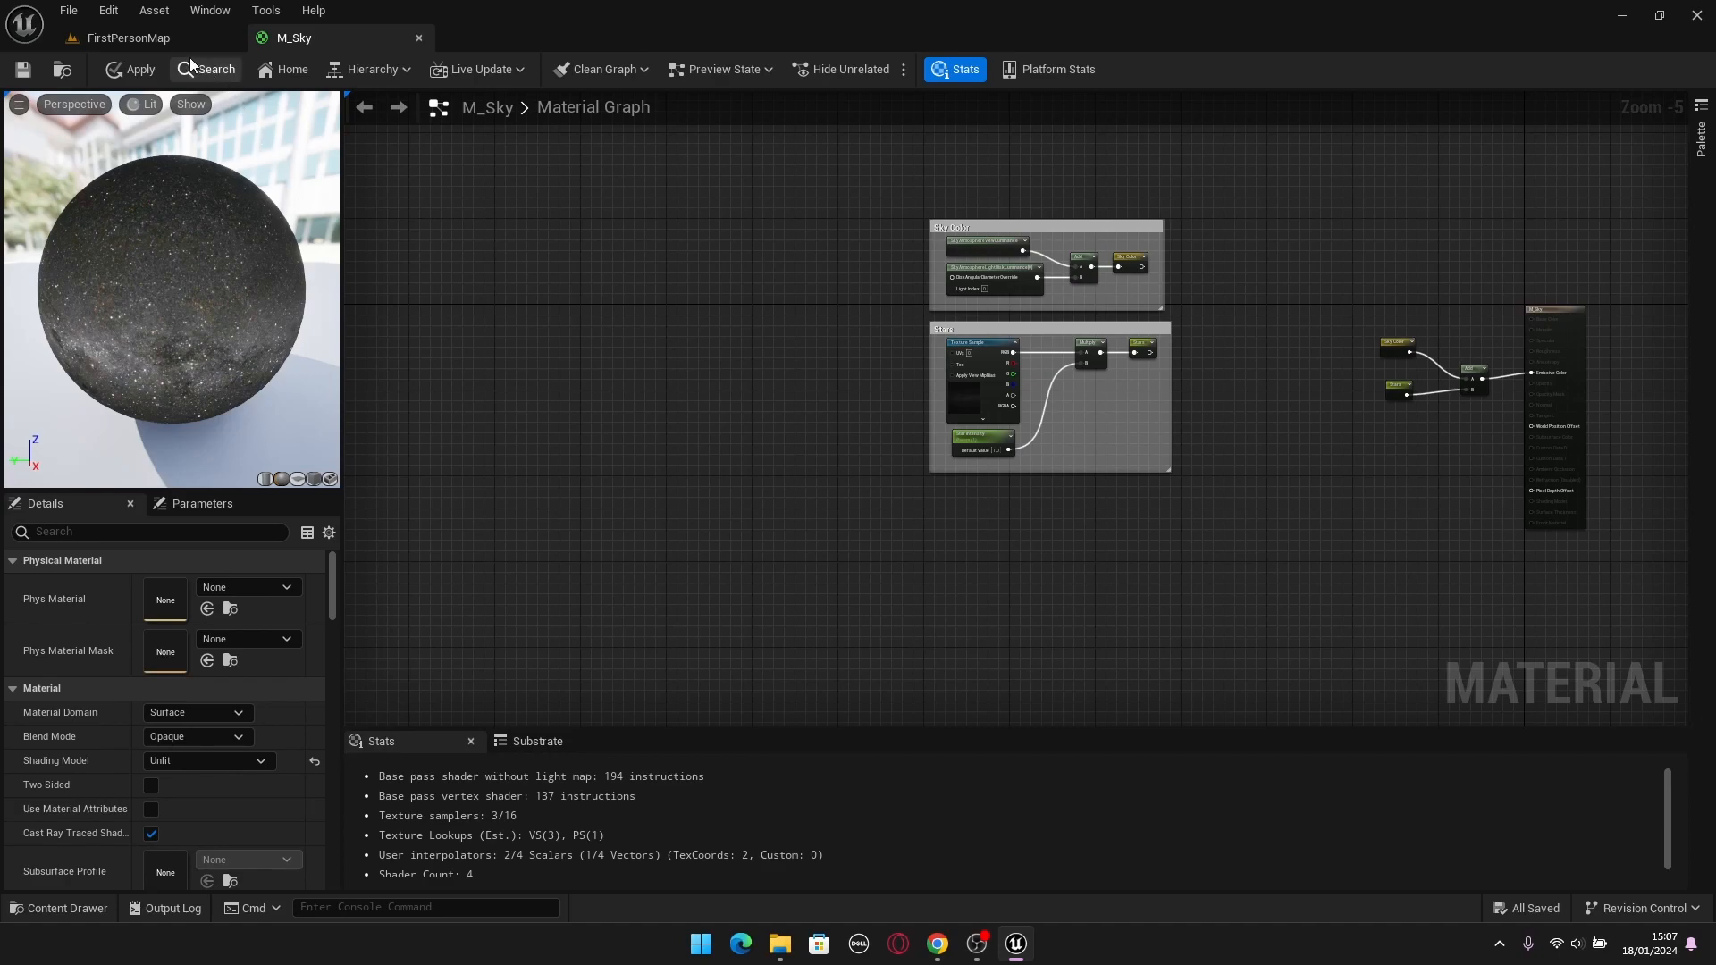
Rotate the level's directional light so the moon sits slightly higher in the sky.
left_click(108, 38)
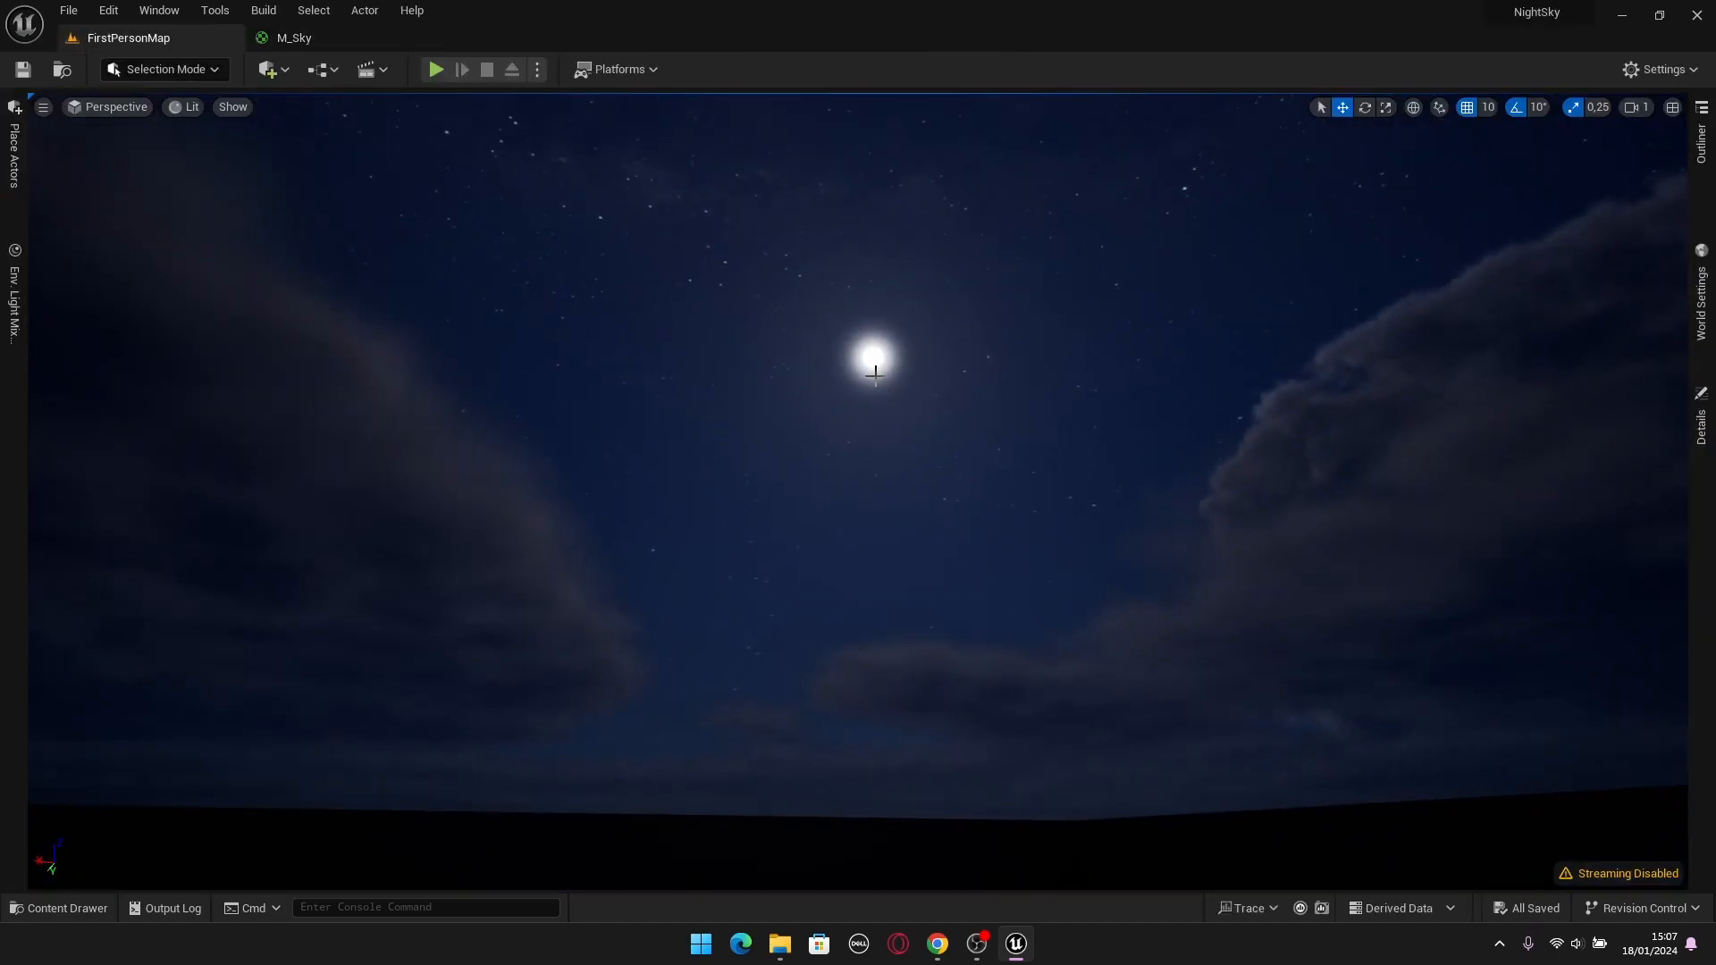
key("ctrl+l")
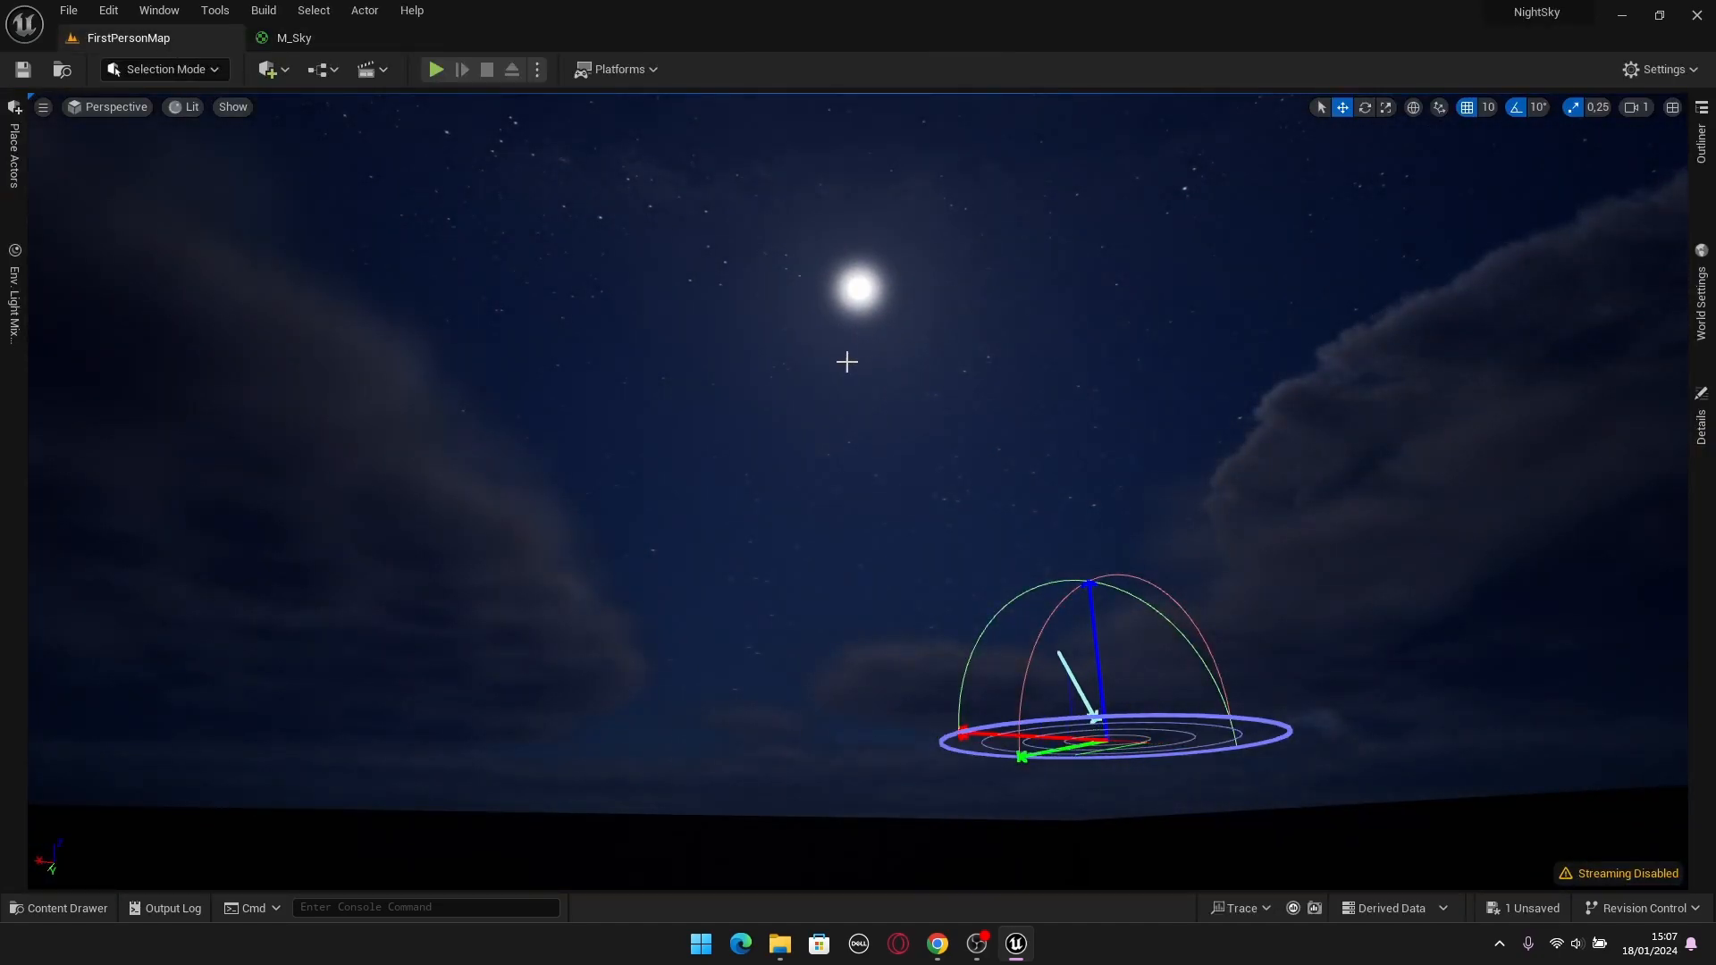
Add a SkyAtmosphereImage node to the M_Sky graph below the Stars comment box.
left_click(294, 38)
scroll(1019, 432, "up", 2)
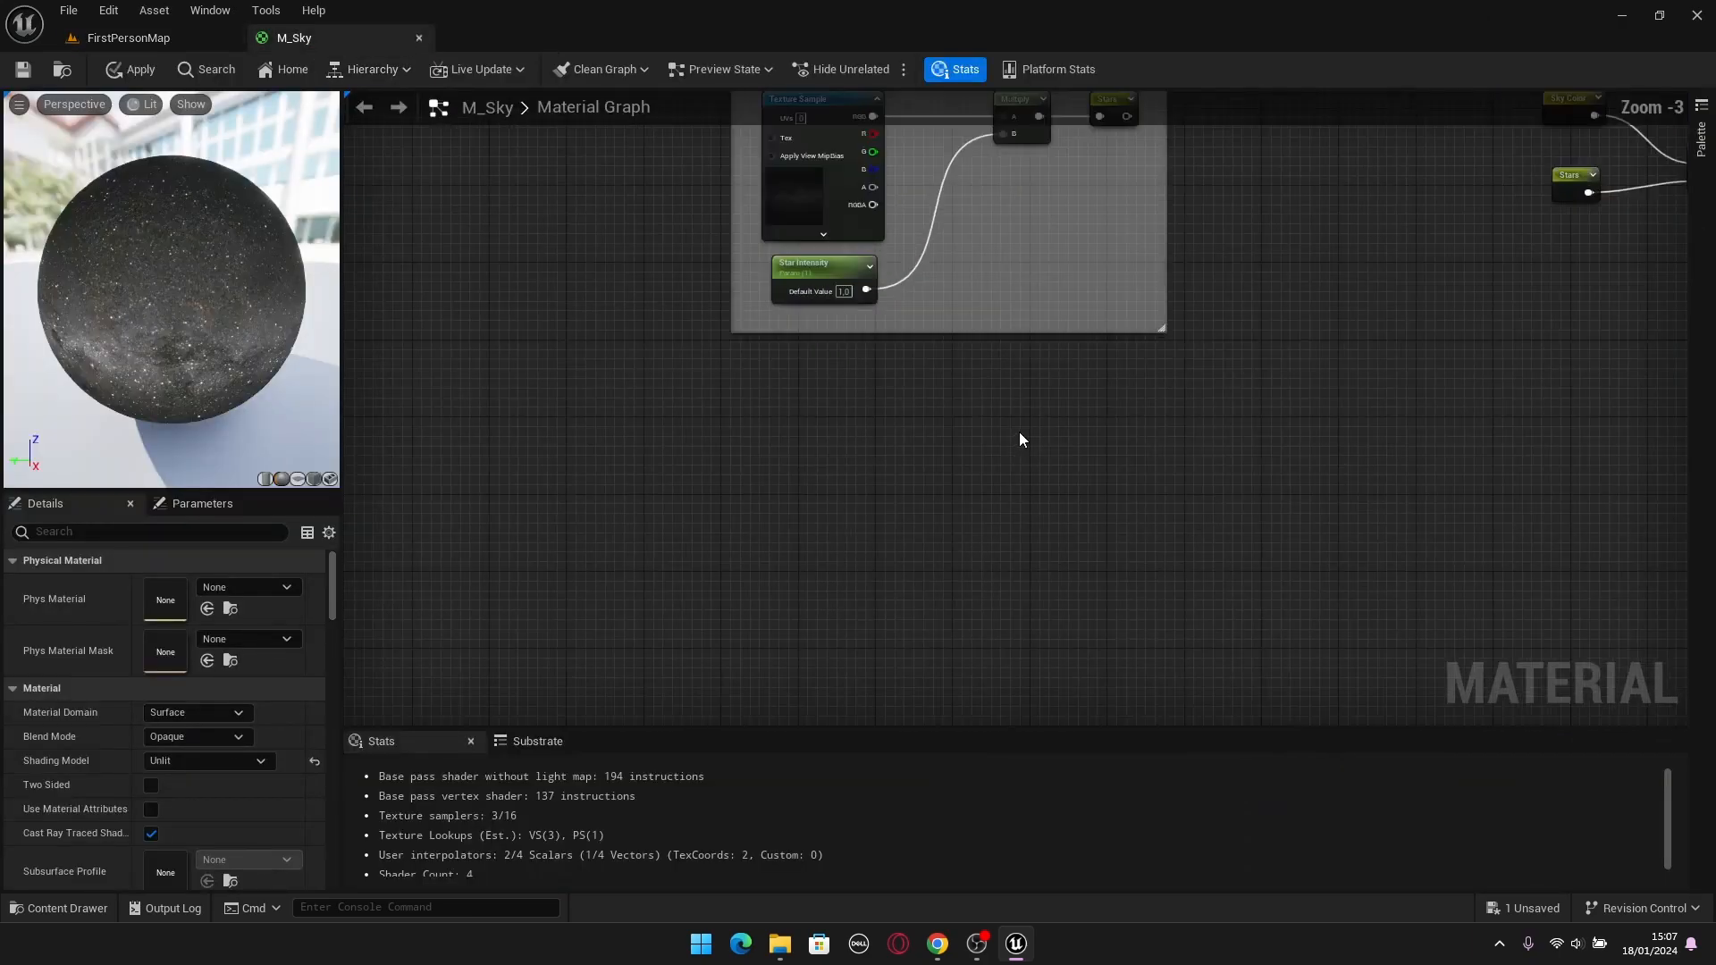
right_click(765, 466)
right_click(732, 483)
type("Atm")
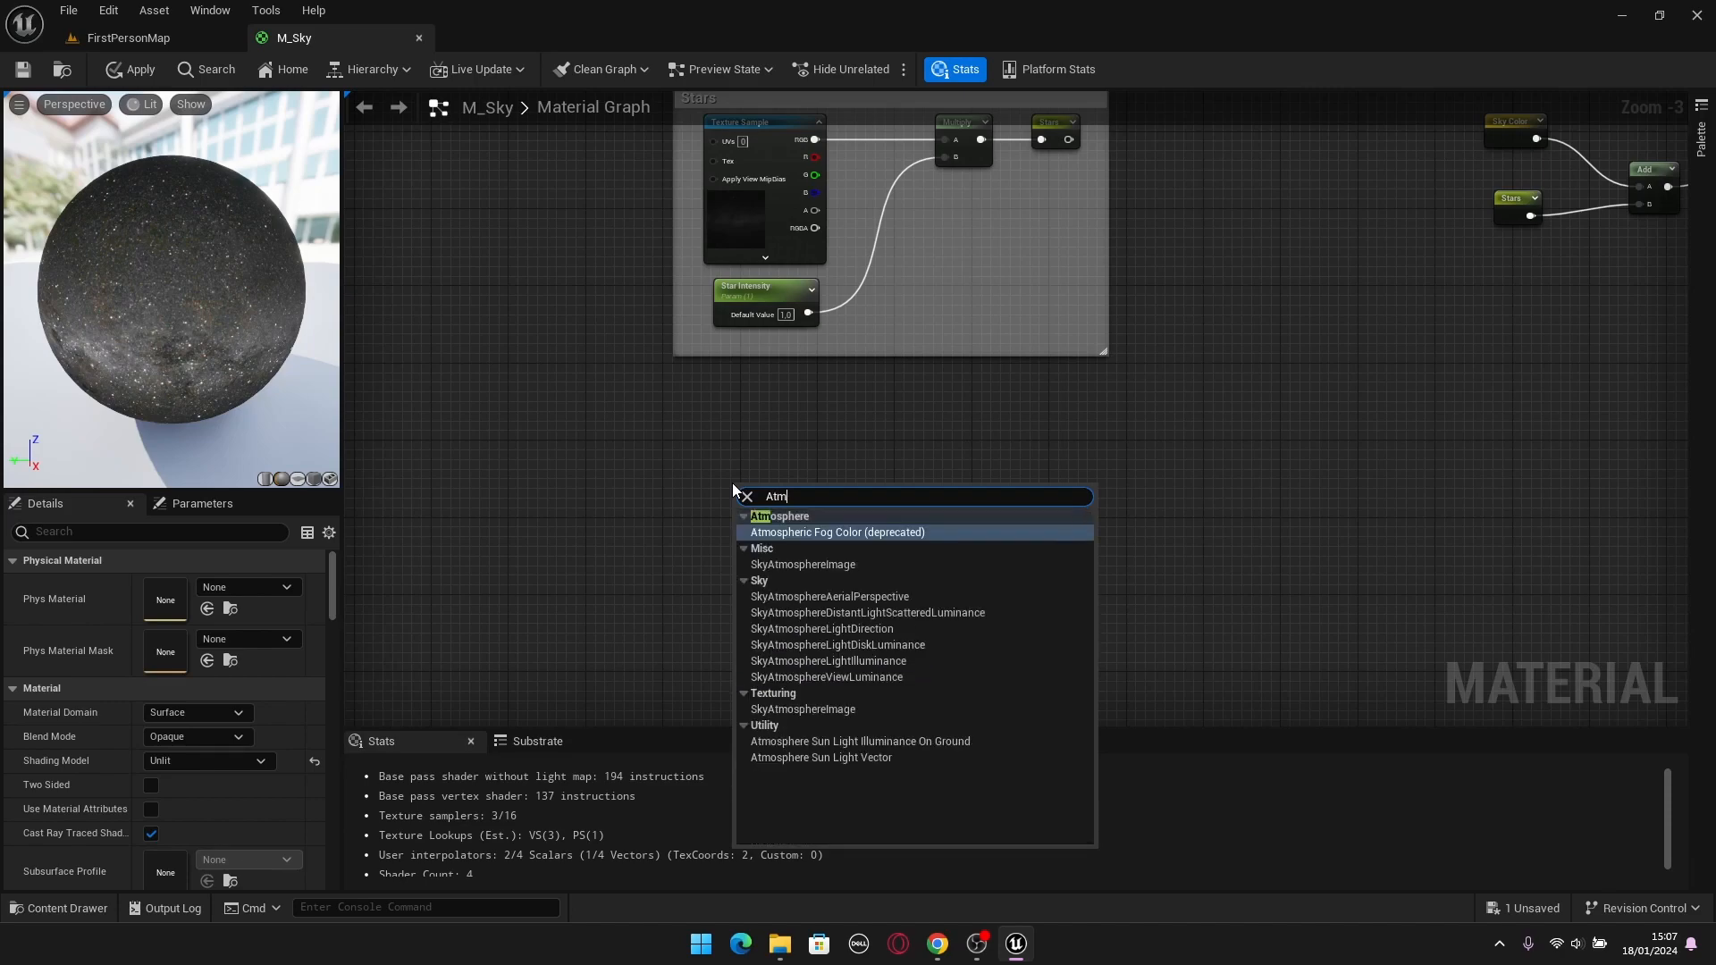
type("os")
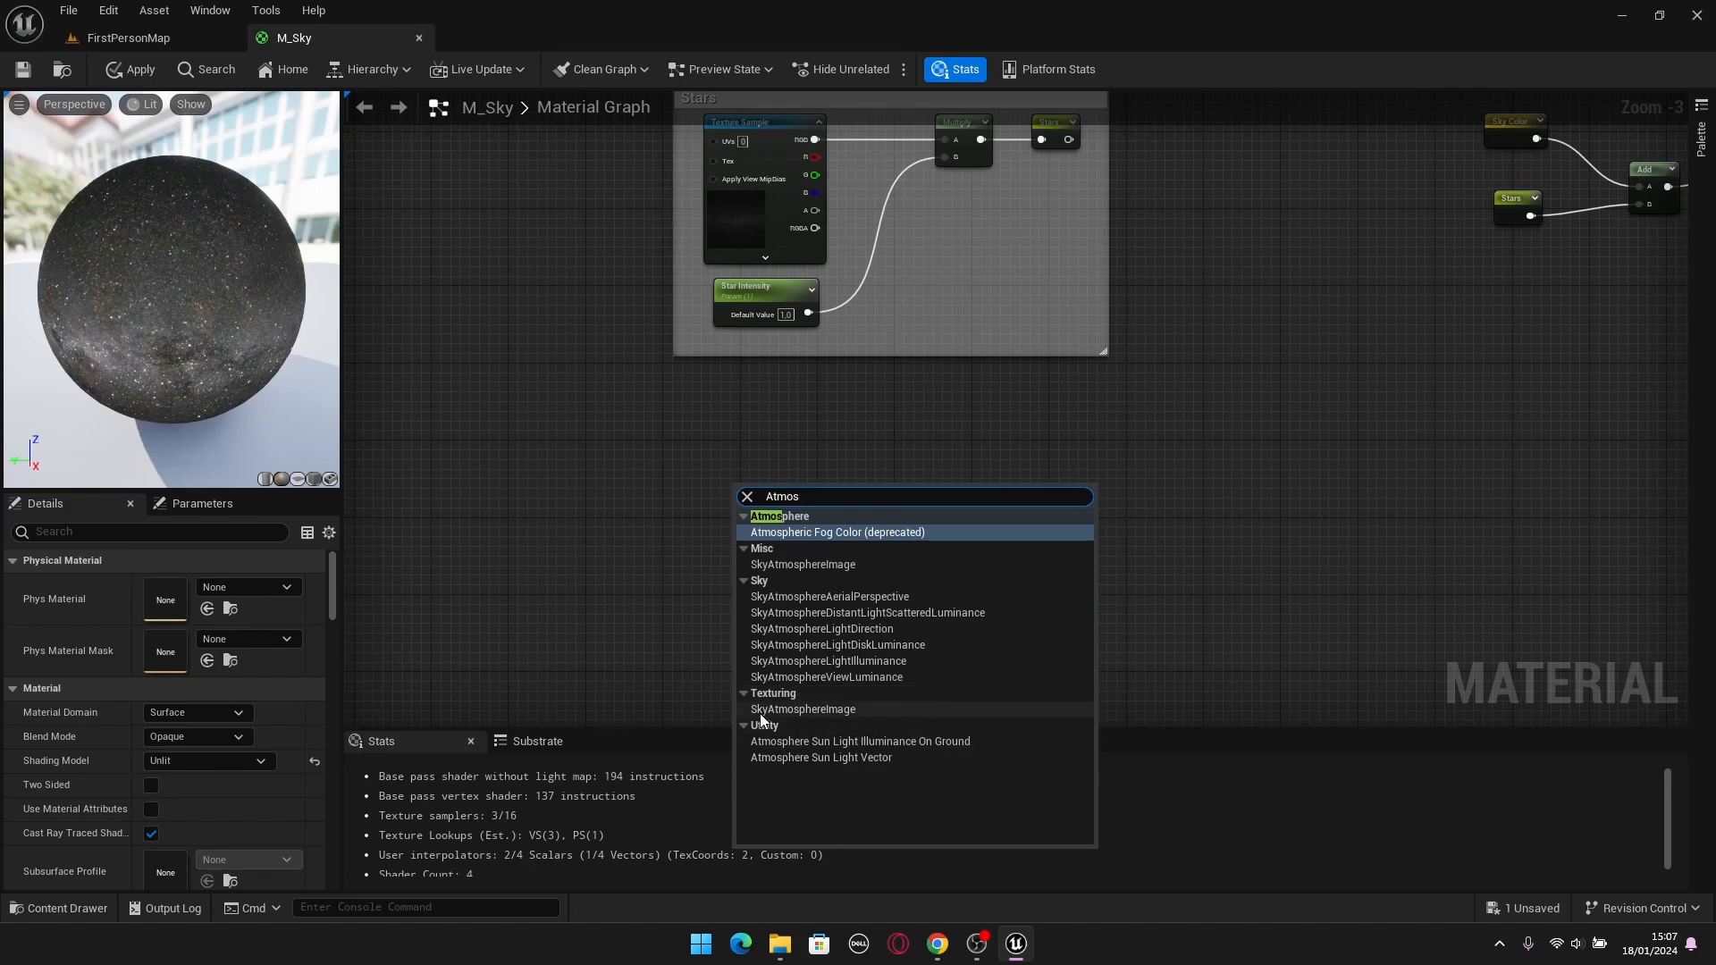
left_click(835, 710)
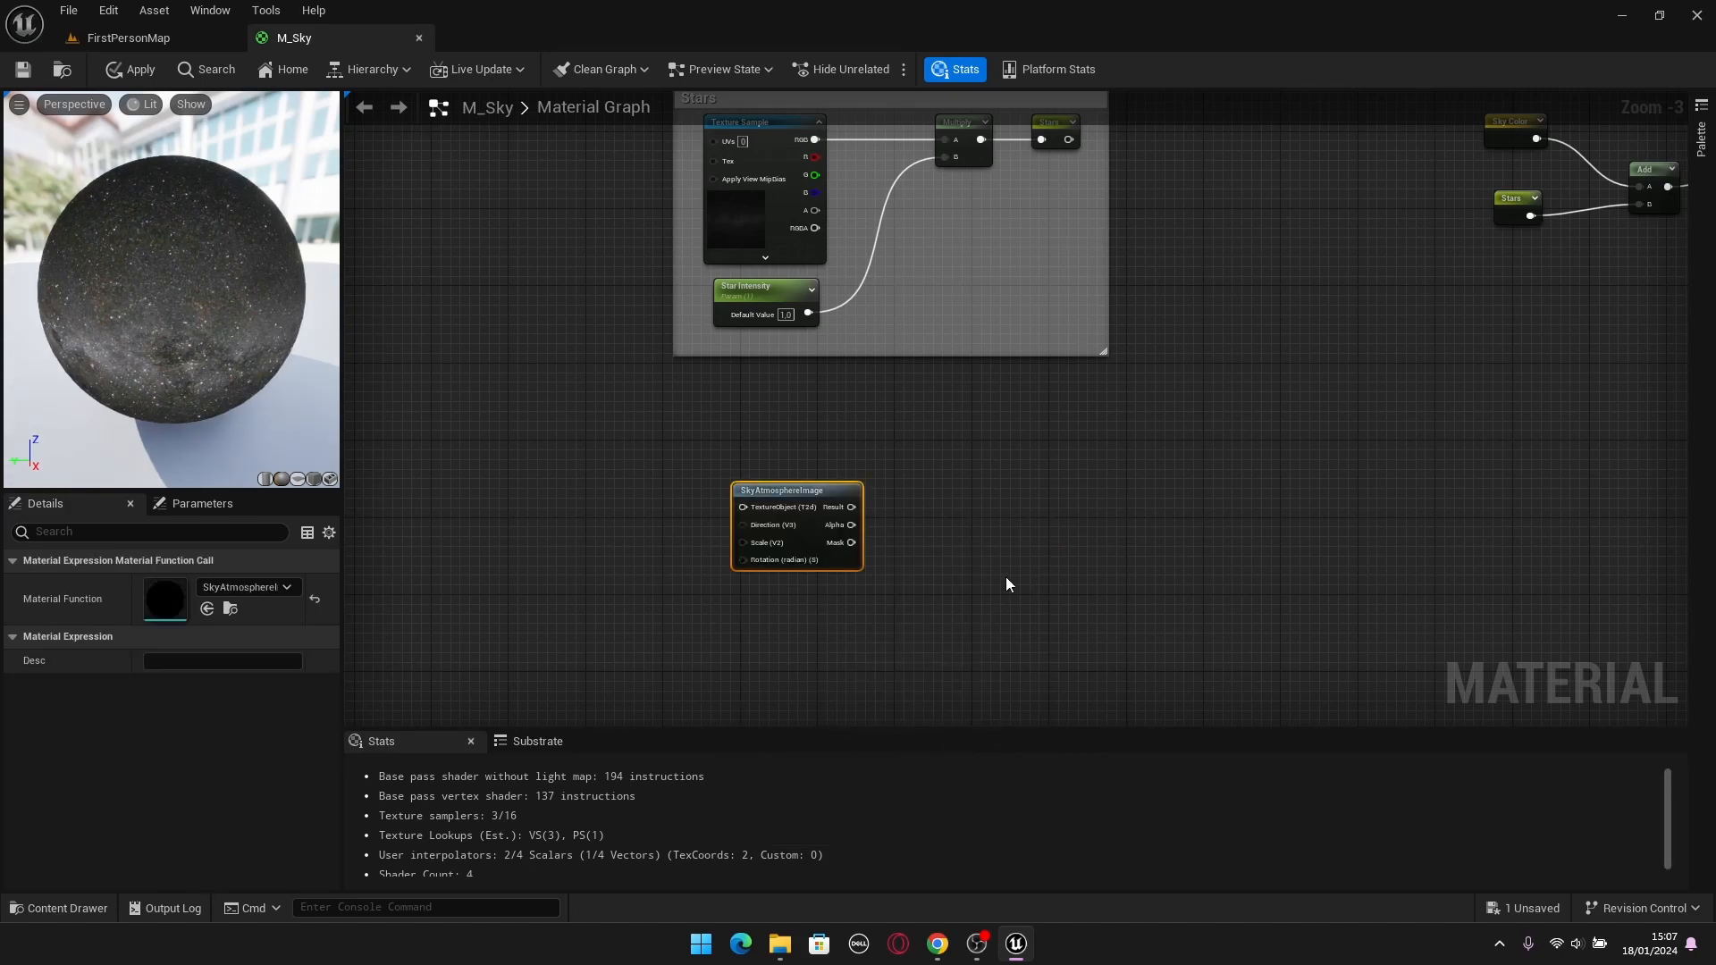
Place the moon texture from the Sky/Textures folder as a Texture Sample on the input side of SkyAtmosphereImage.
scroll(792, 557, "up", 3)
left_click_drag(835, 467, 844, 520)
left_click(862, 411)
right_click_drag(830, 473, 980, 426)
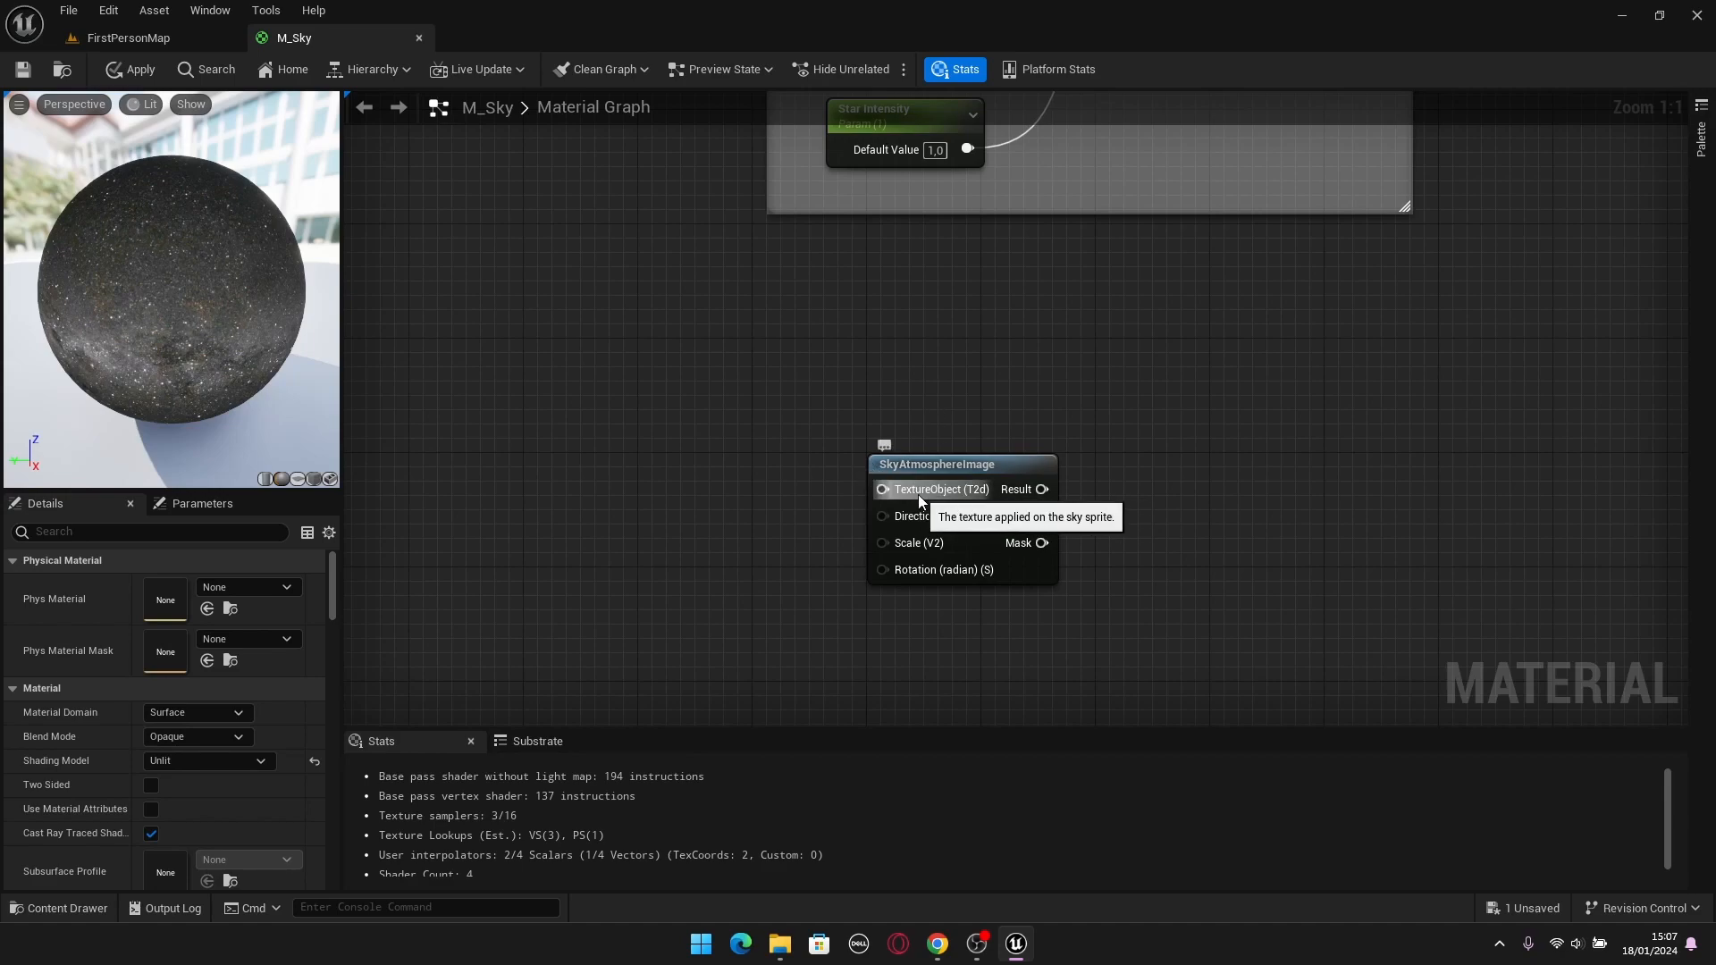
right_click_drag(919, 495, 1017, 429)
key("ctrl+space")
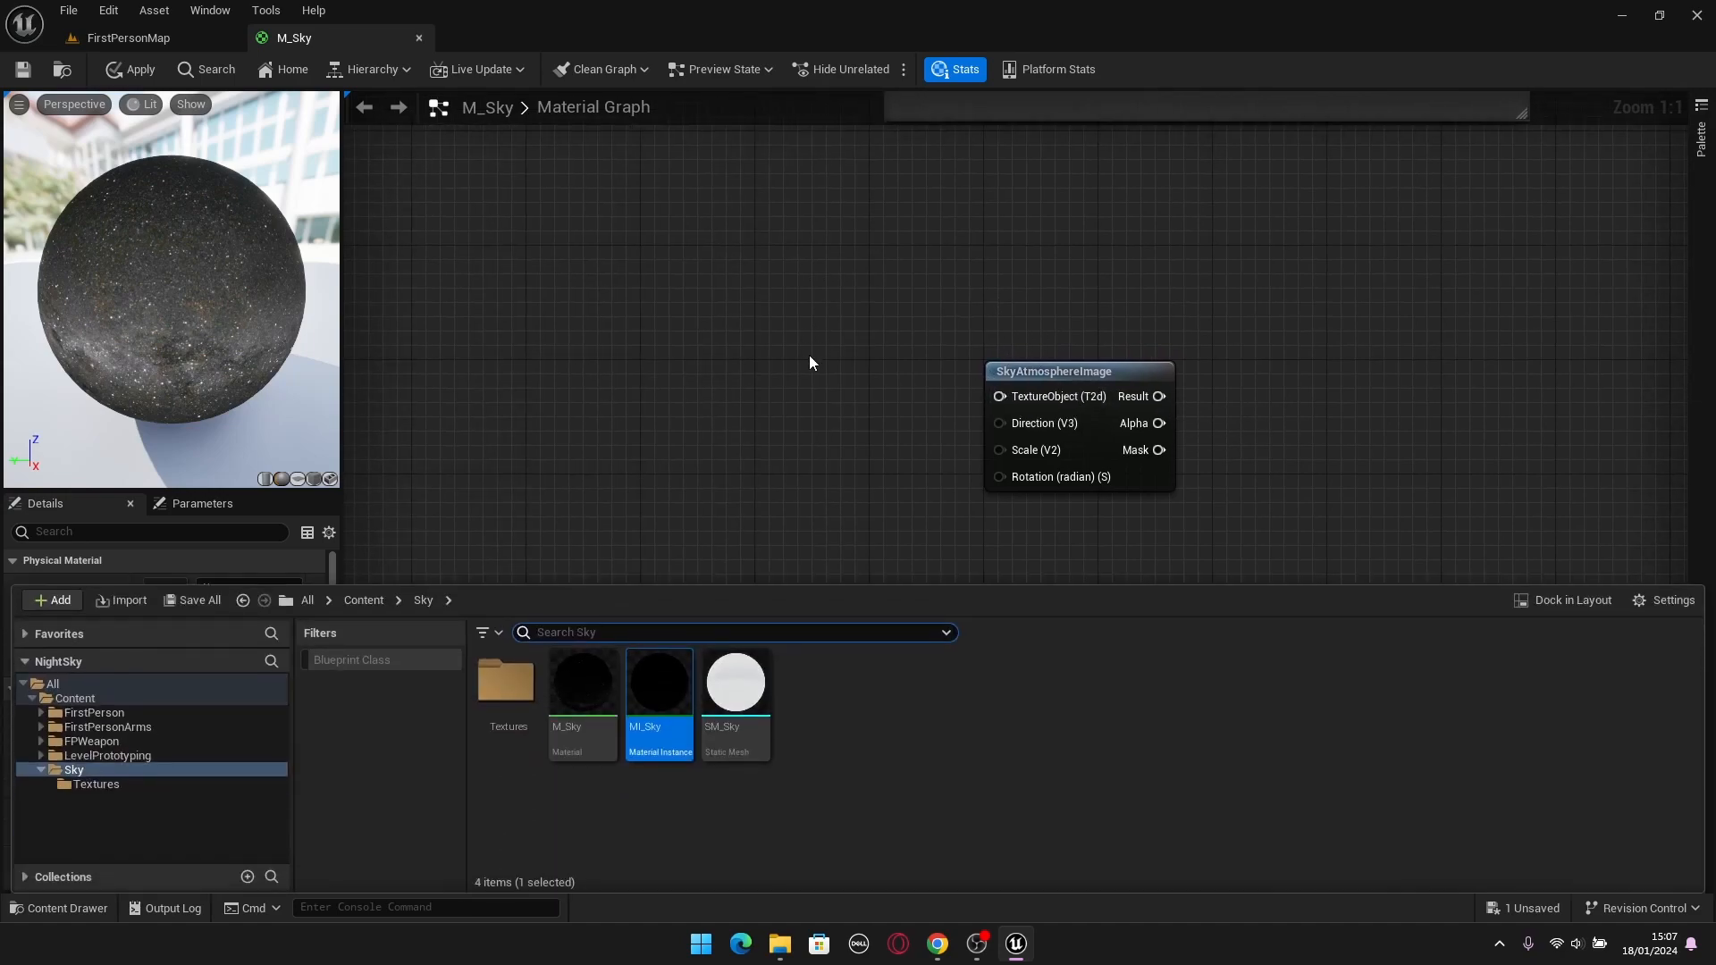
double_click(506, 684)
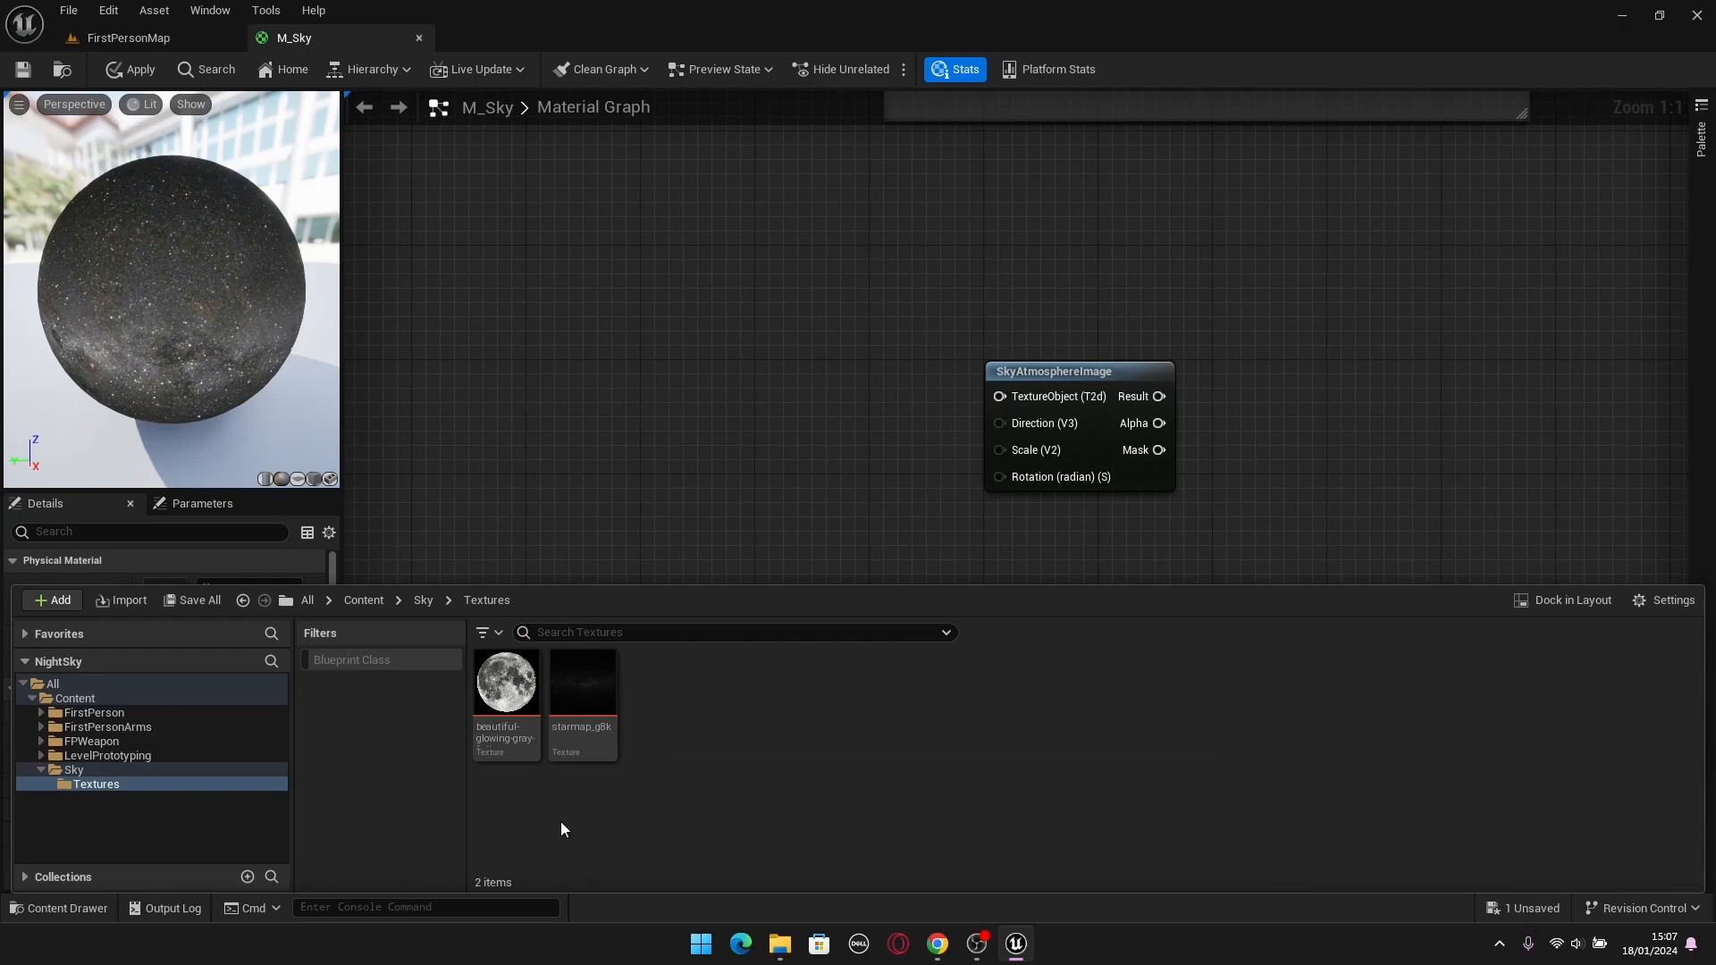
left_click_drag(506, 684, 604, 336)
left_click_drag(704, 353, 650, 317)
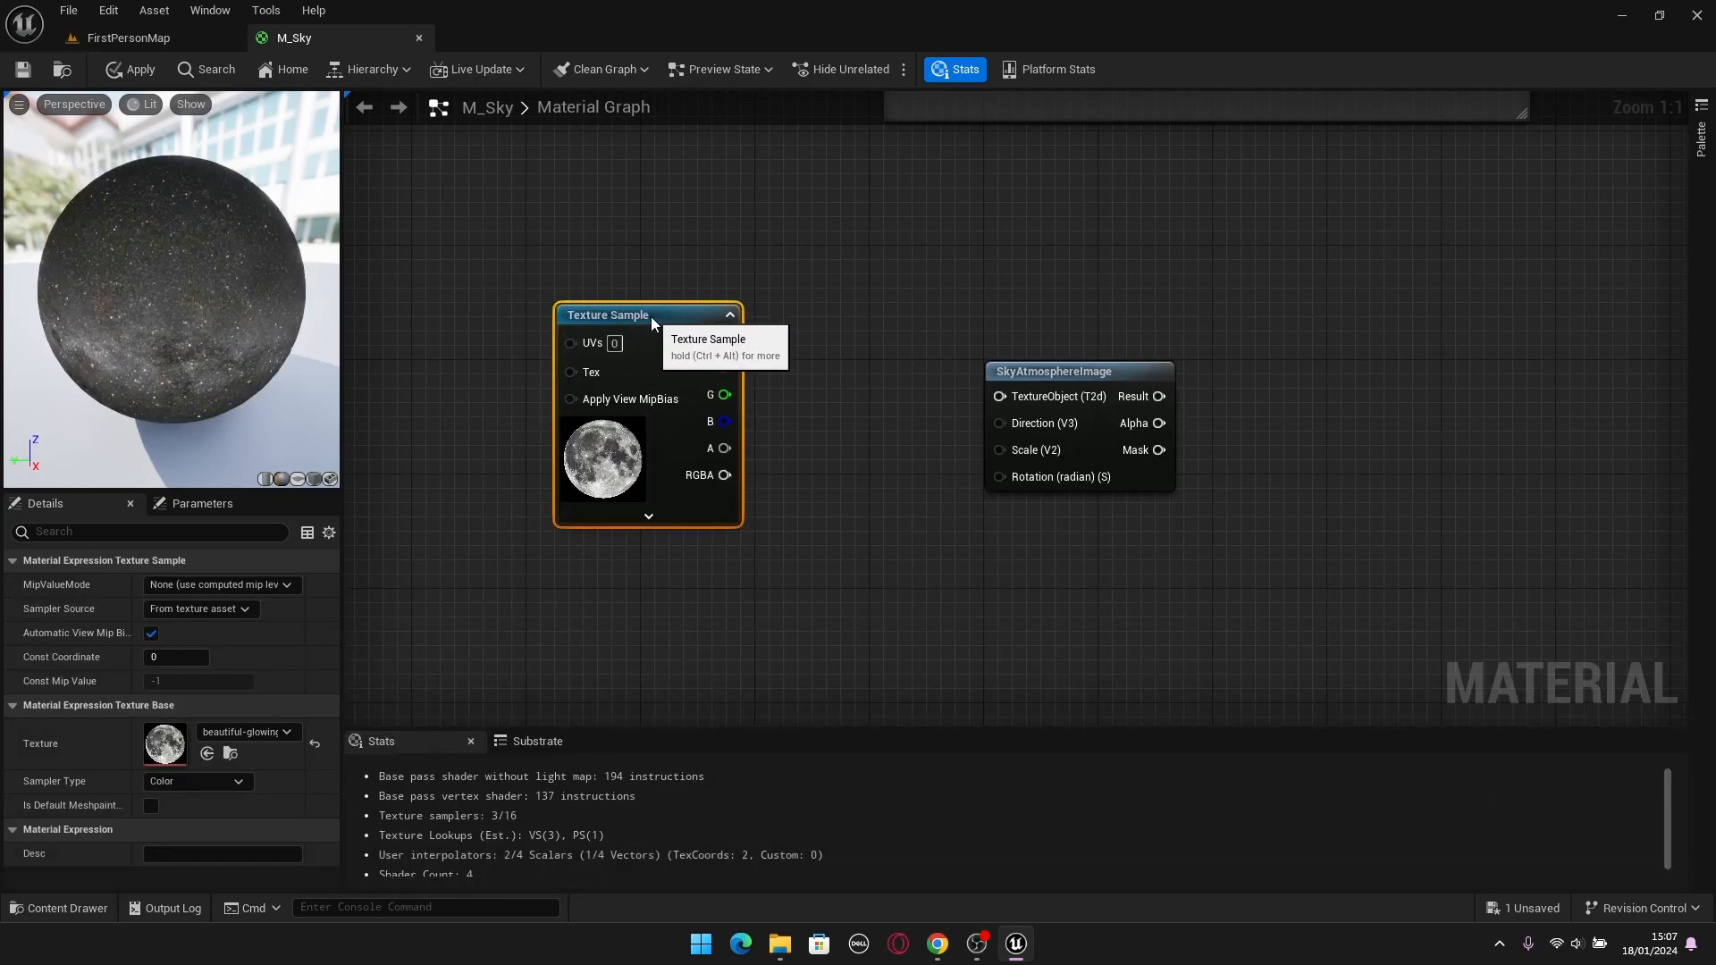
Convert the moon Texture Sample node to a Texture Object.
left_click(786, 308)
left_click_drag(851, 249, 547, 606)
left_click(536, 572)
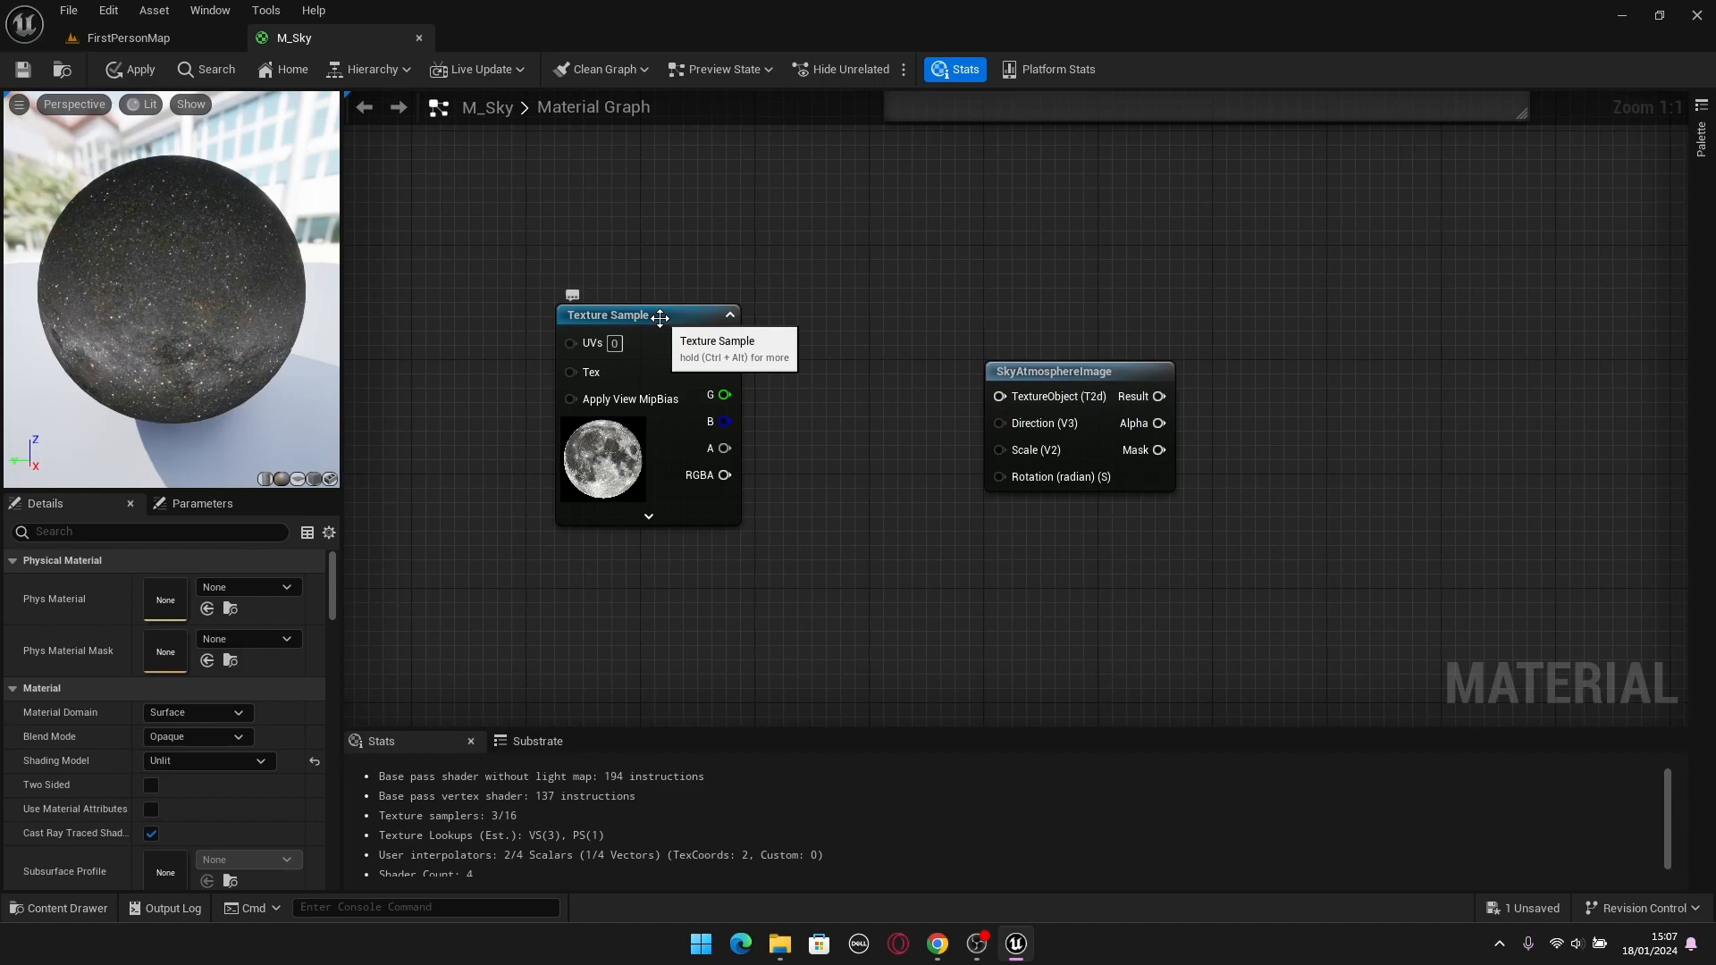
left_click(659, 318)
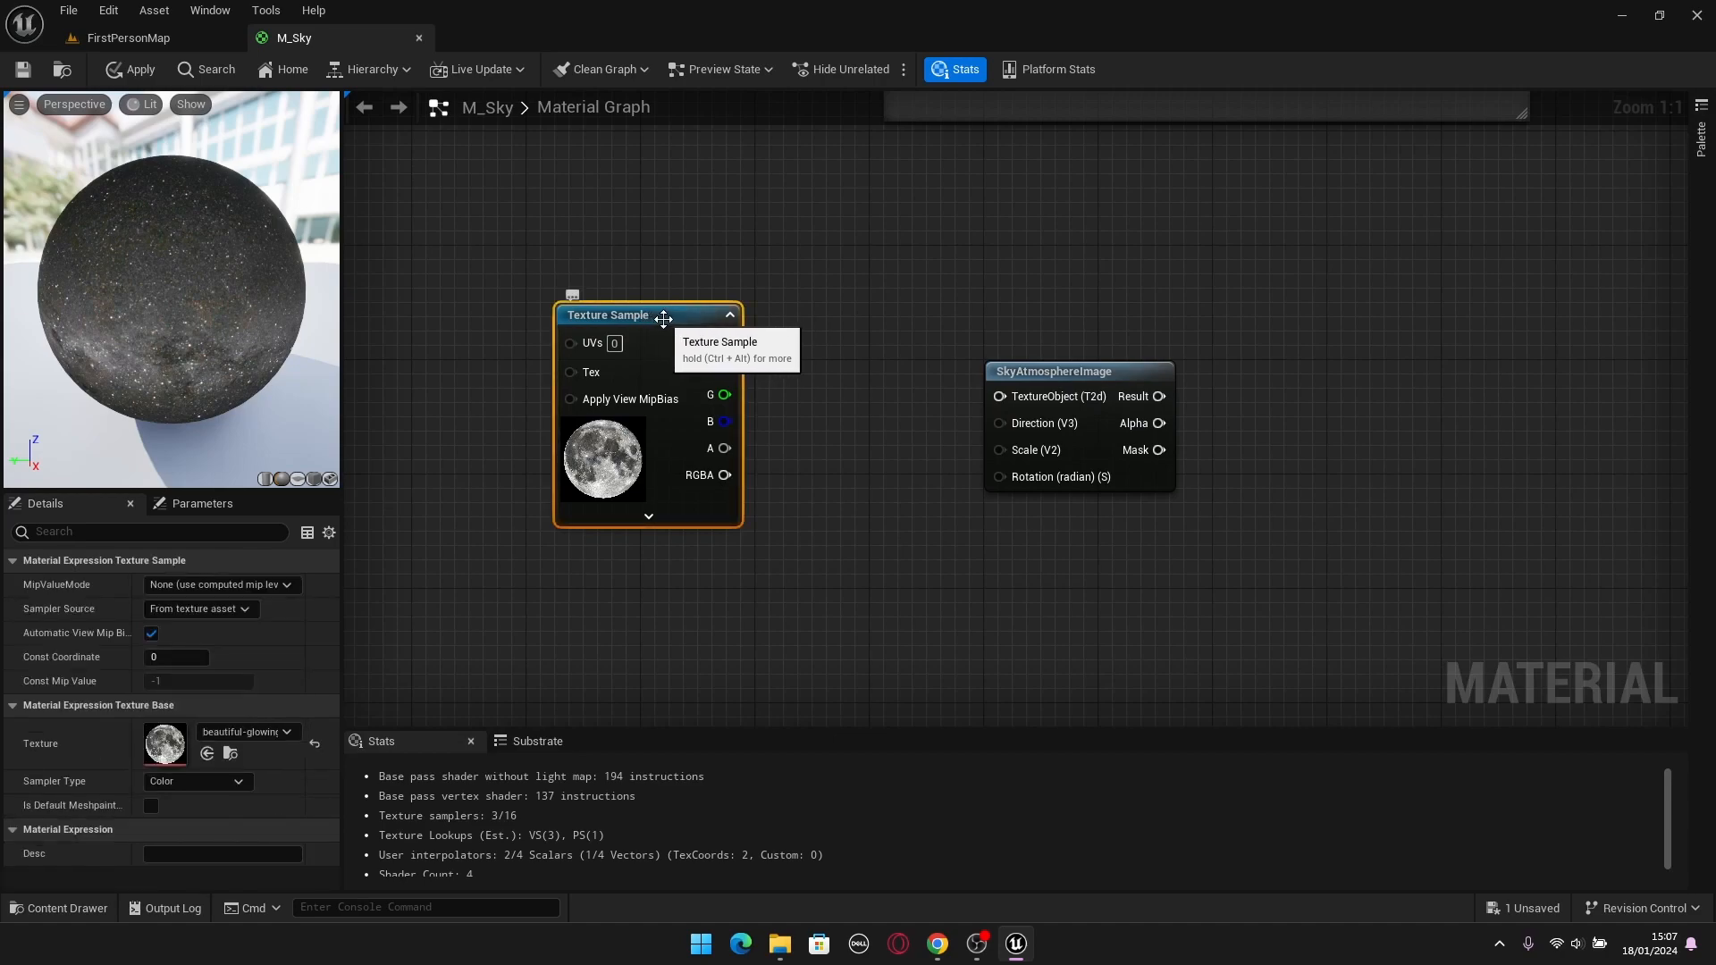
right_click(663, 319)
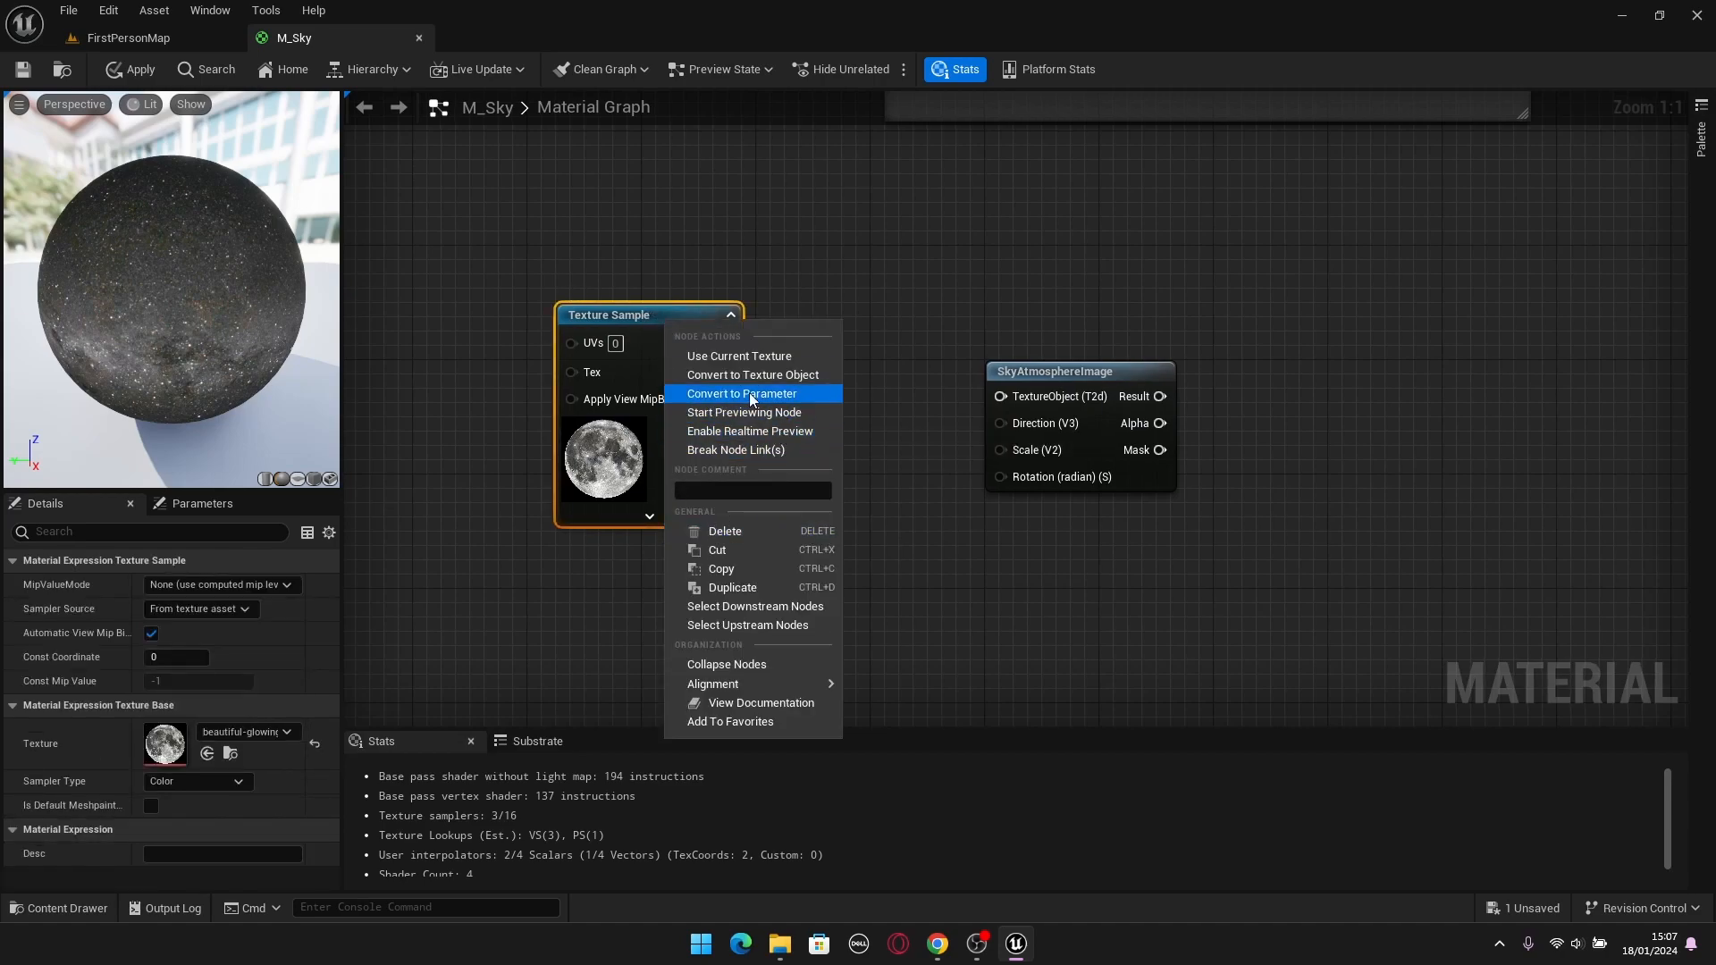
left_click(796, 383)
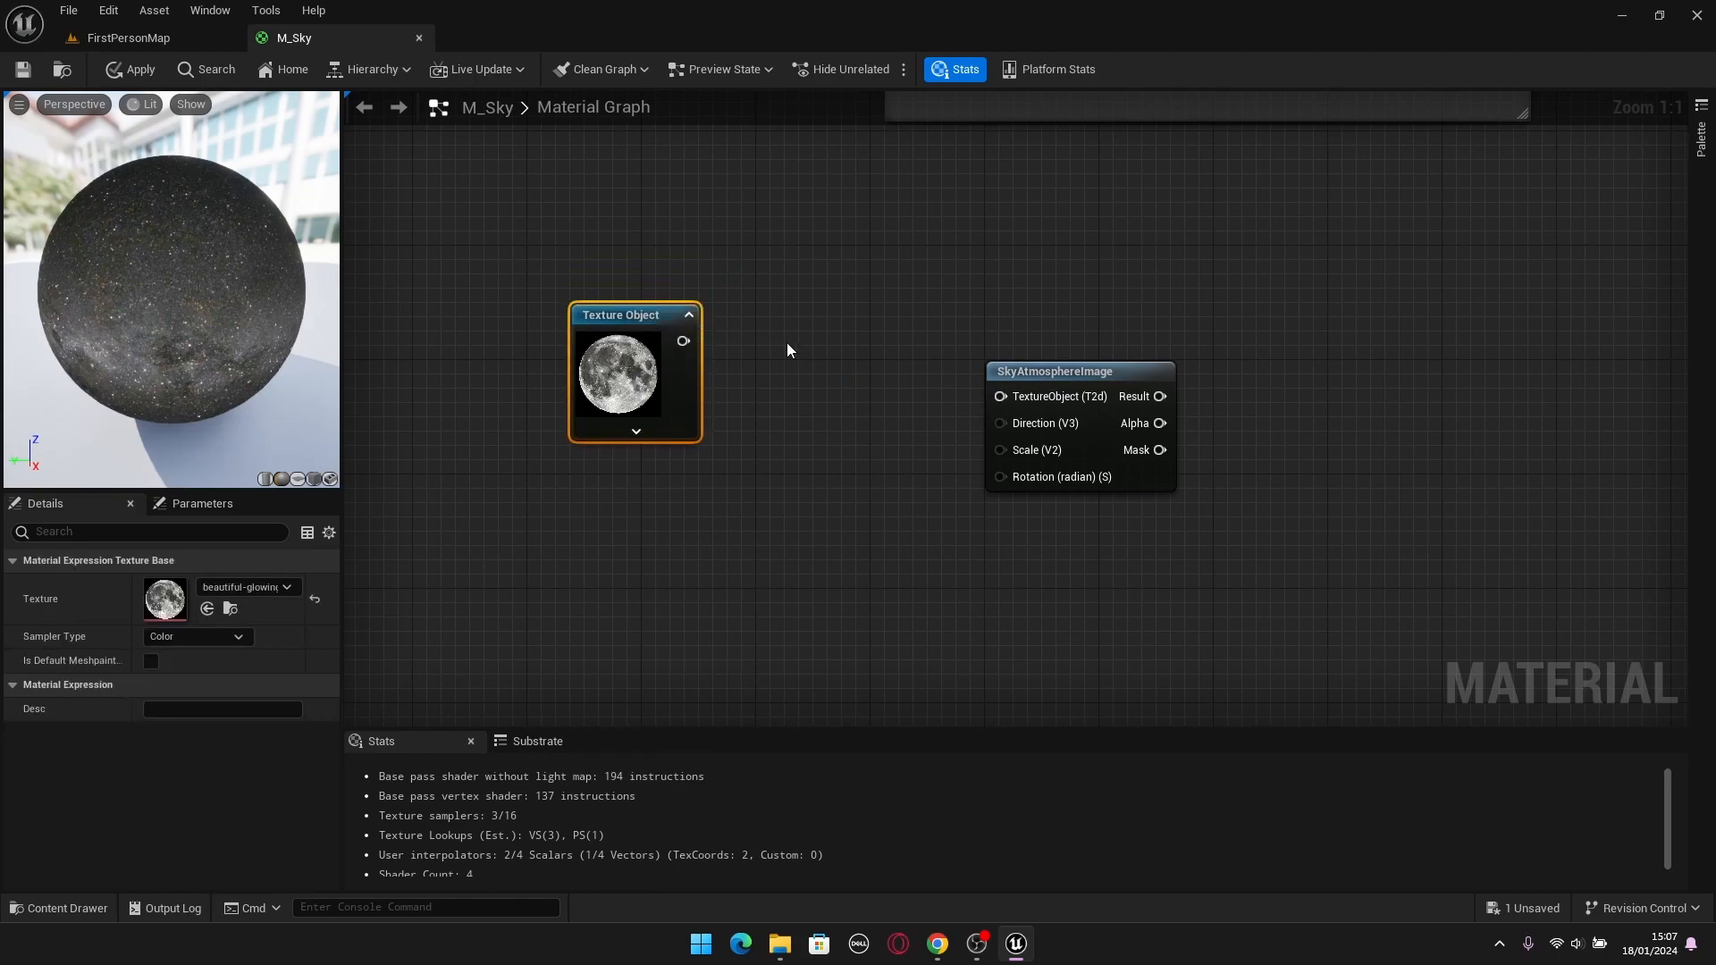
Convert the moon Texture Object to a parameter named "Moon Texture".
left_click(805, 359)
right_click_drag(804, 359, 844, 404)
left_click(683, 368)
left_click_drag(817, 277, 618, 533)
left_click(619, 532)
left_click(683, 368)
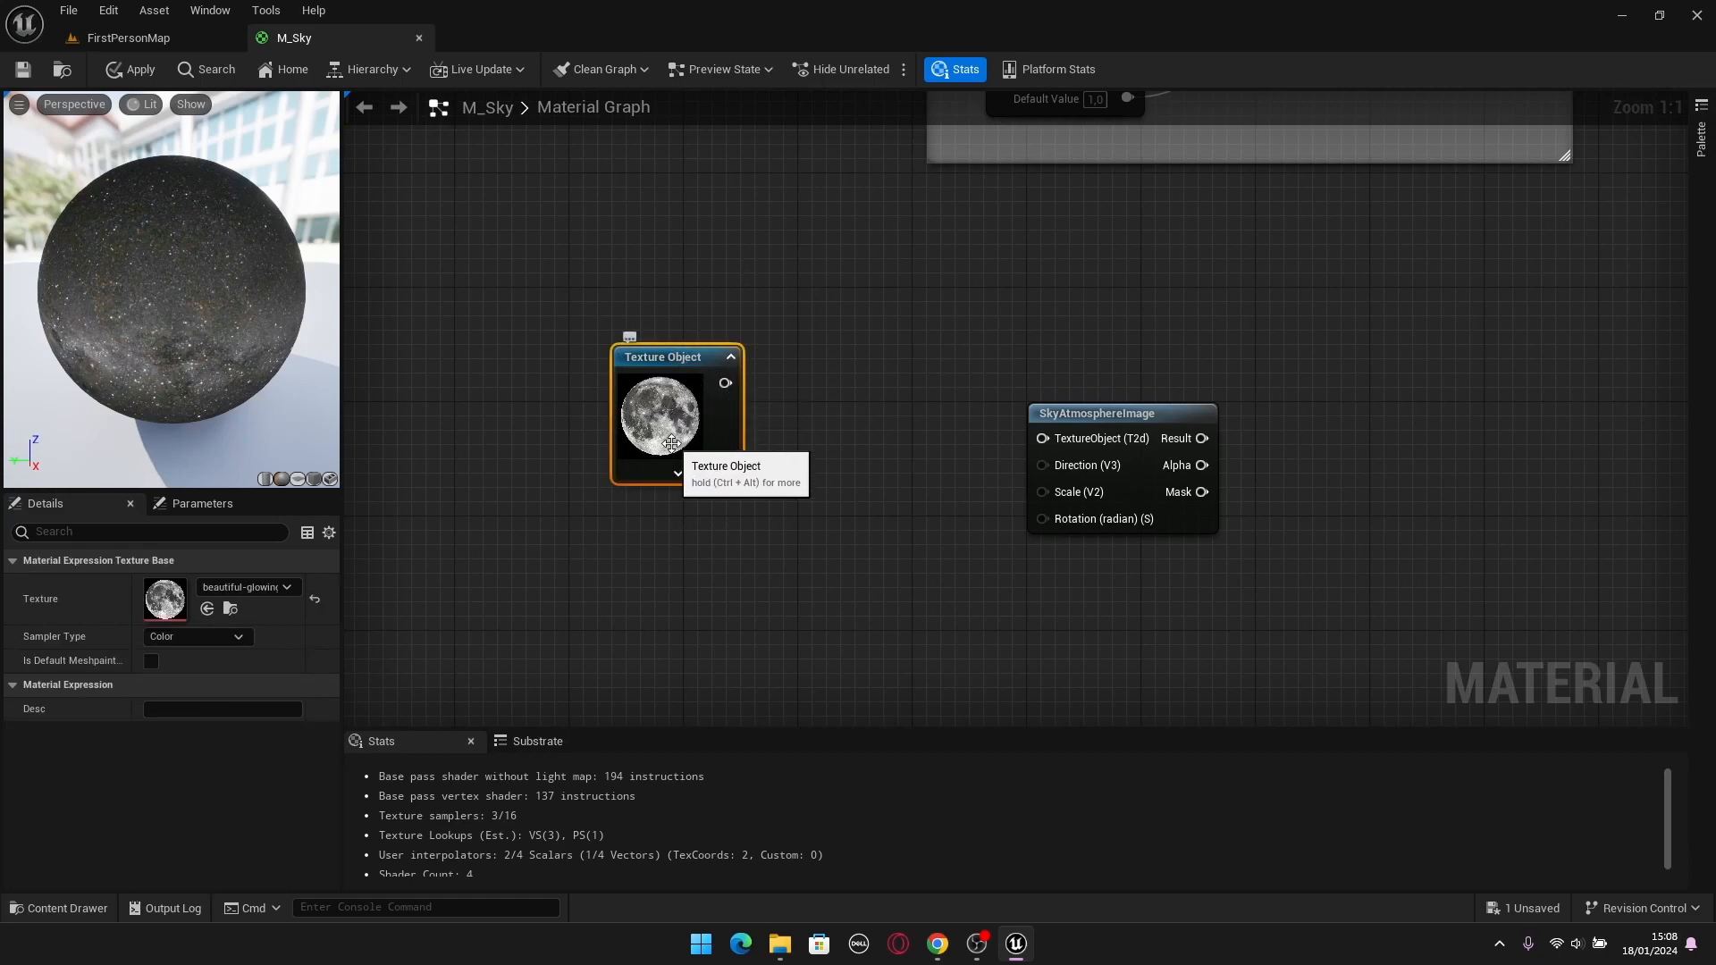
right_click(683, 353)
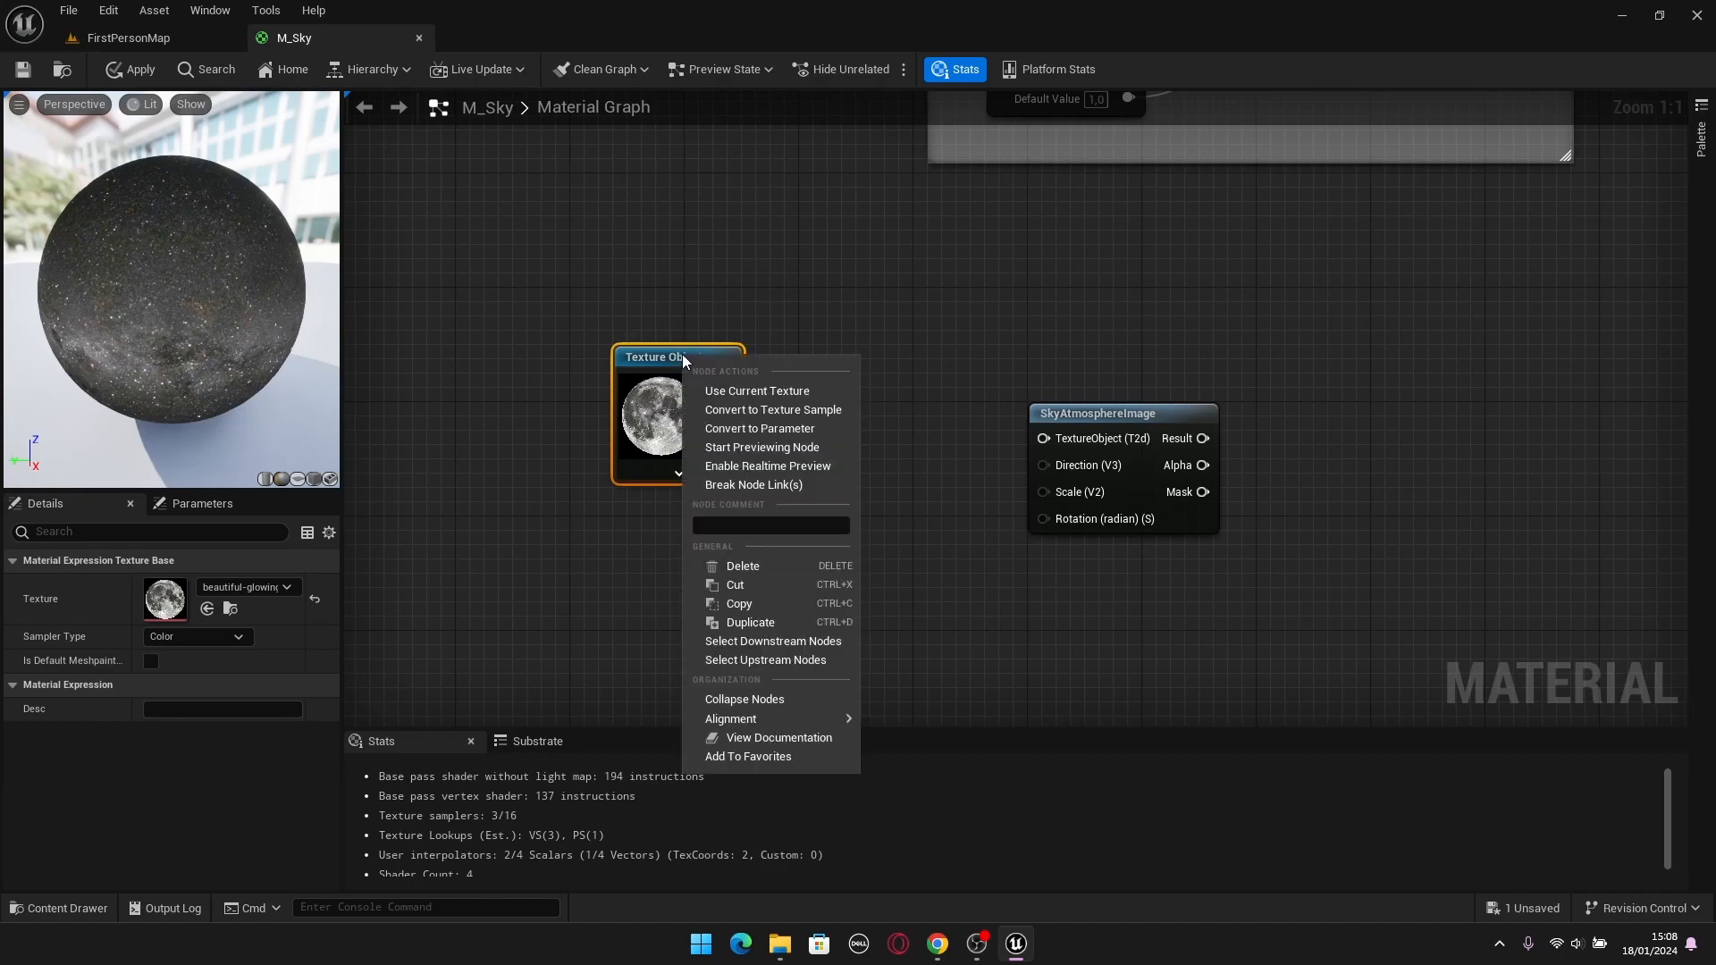
left_click(772, 431)
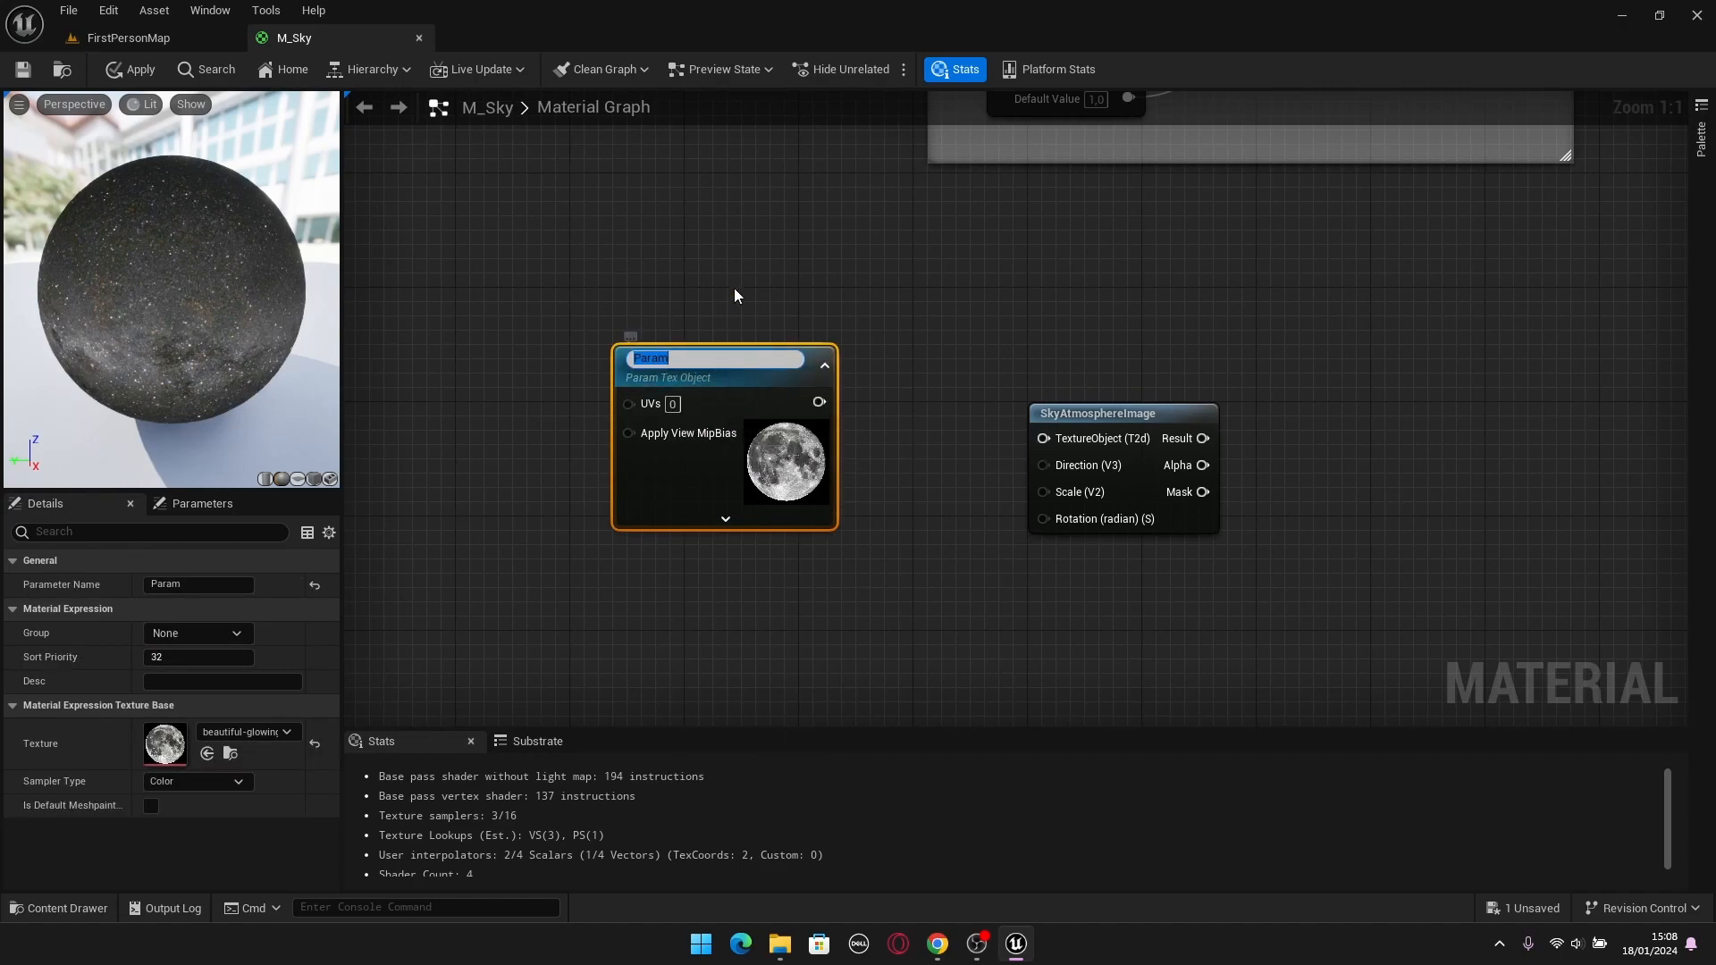
type("Moon Texture")
key("Return")
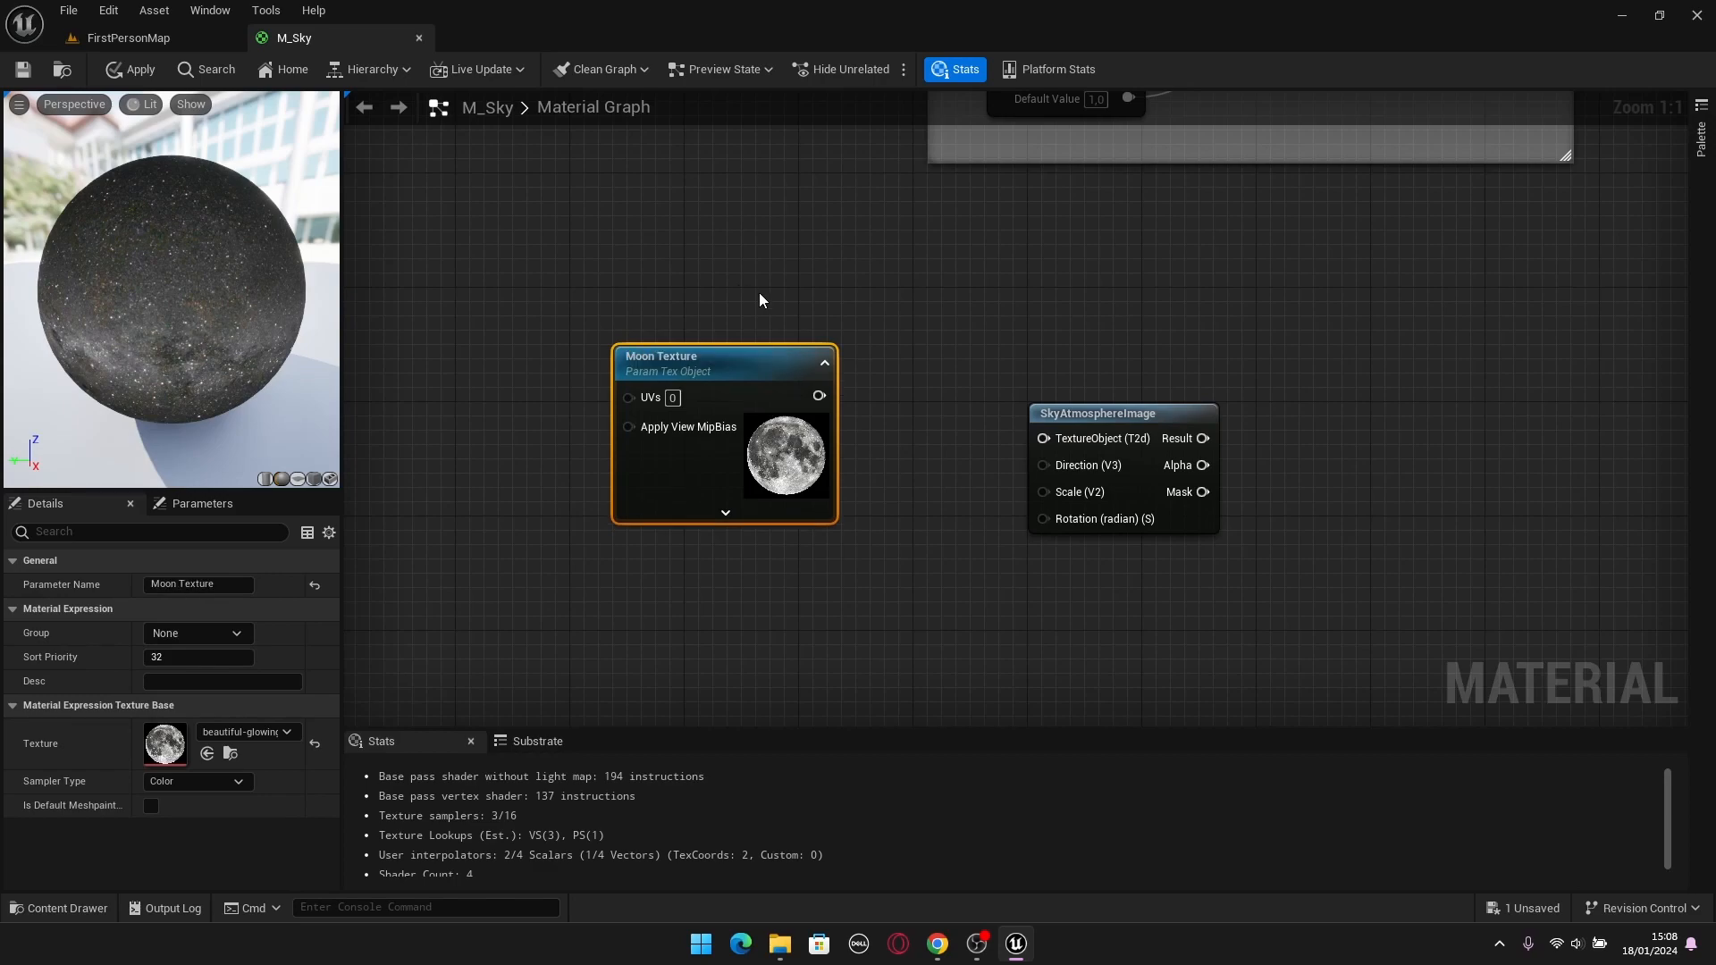
Connect the Moon Texture output to SkyAtmosphereImage's TextureObject input and move the Moon Texture node higher in the graph.
left_click(760, 295)
left_click_drag(819, 396, 1044, 438)
left_click_drag(732, 363, 776, 277)
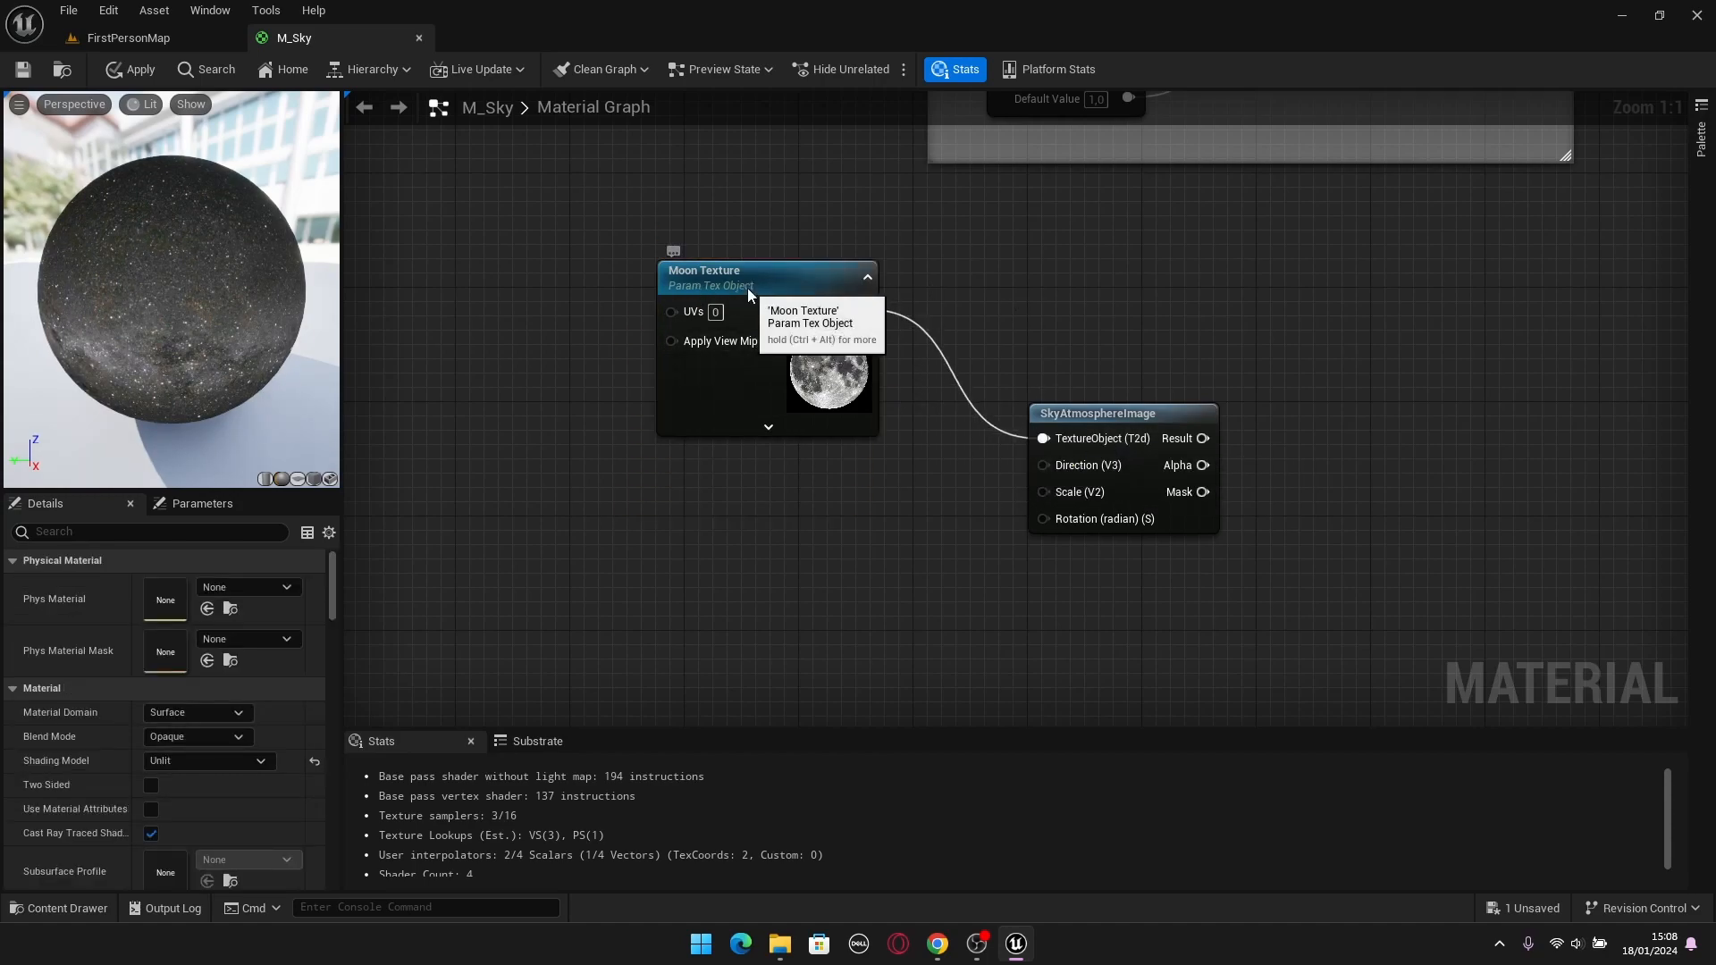
Assign the Moon Texture parameter to a new group named Moon and shift the node slightly farther from SkyAtmosphereImage.
left_click(748, 288)
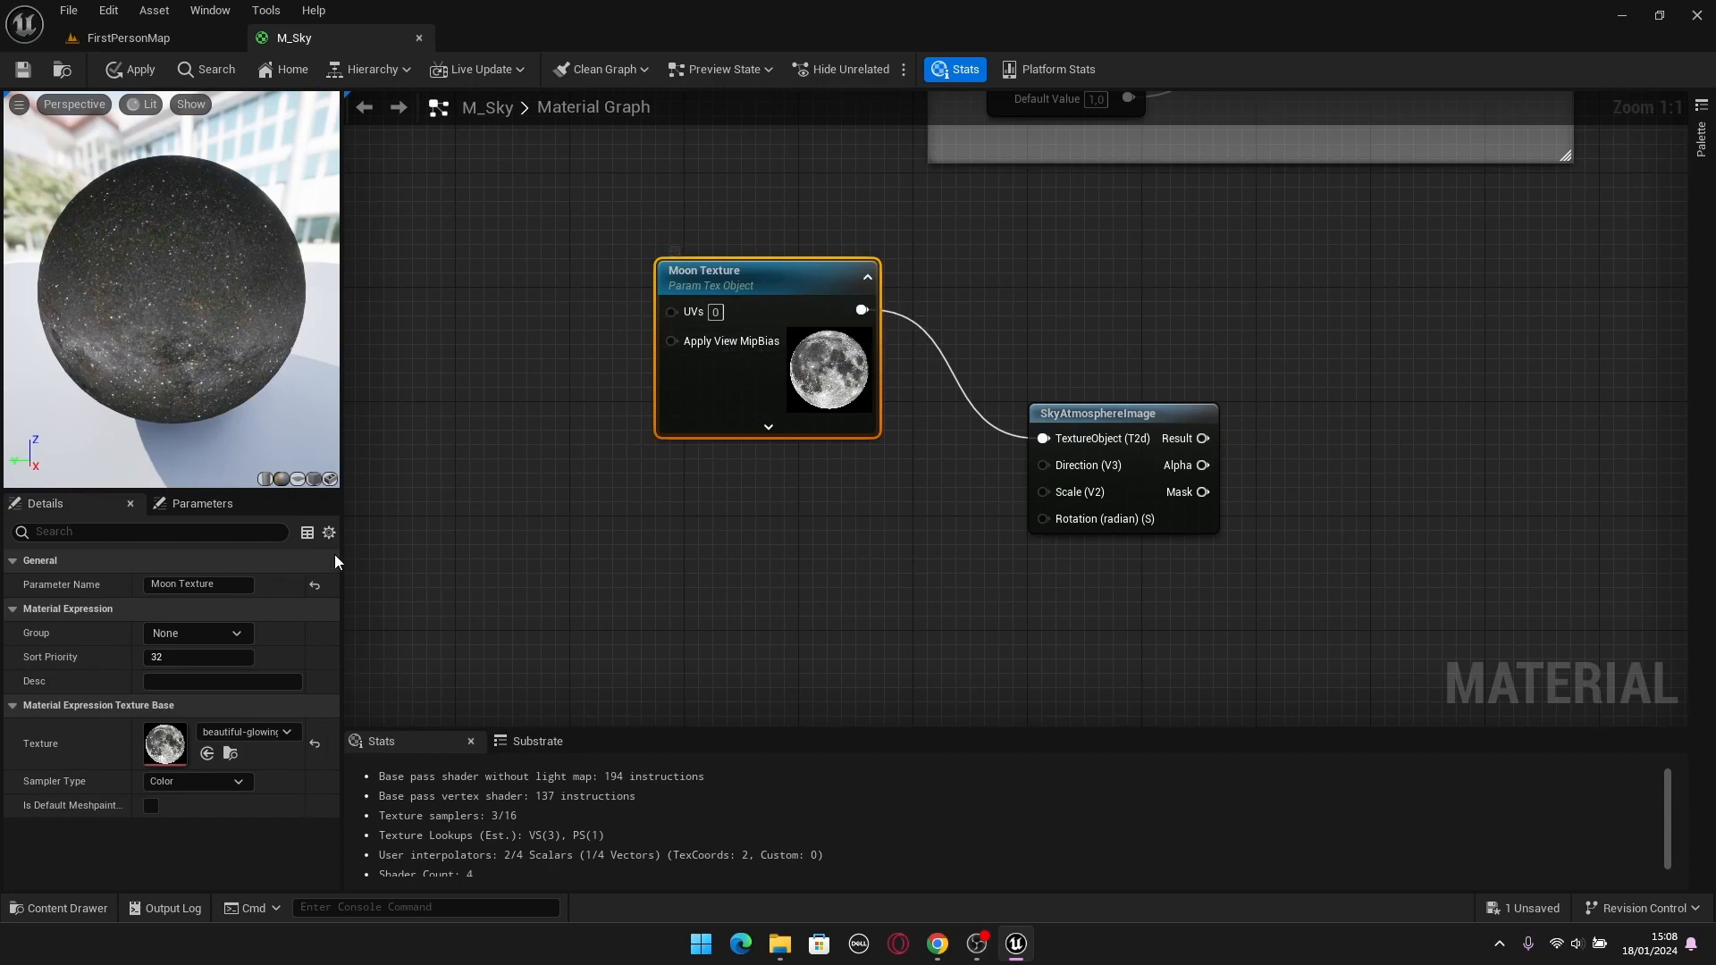
left_click(186, 632)
left_click(742, 179)
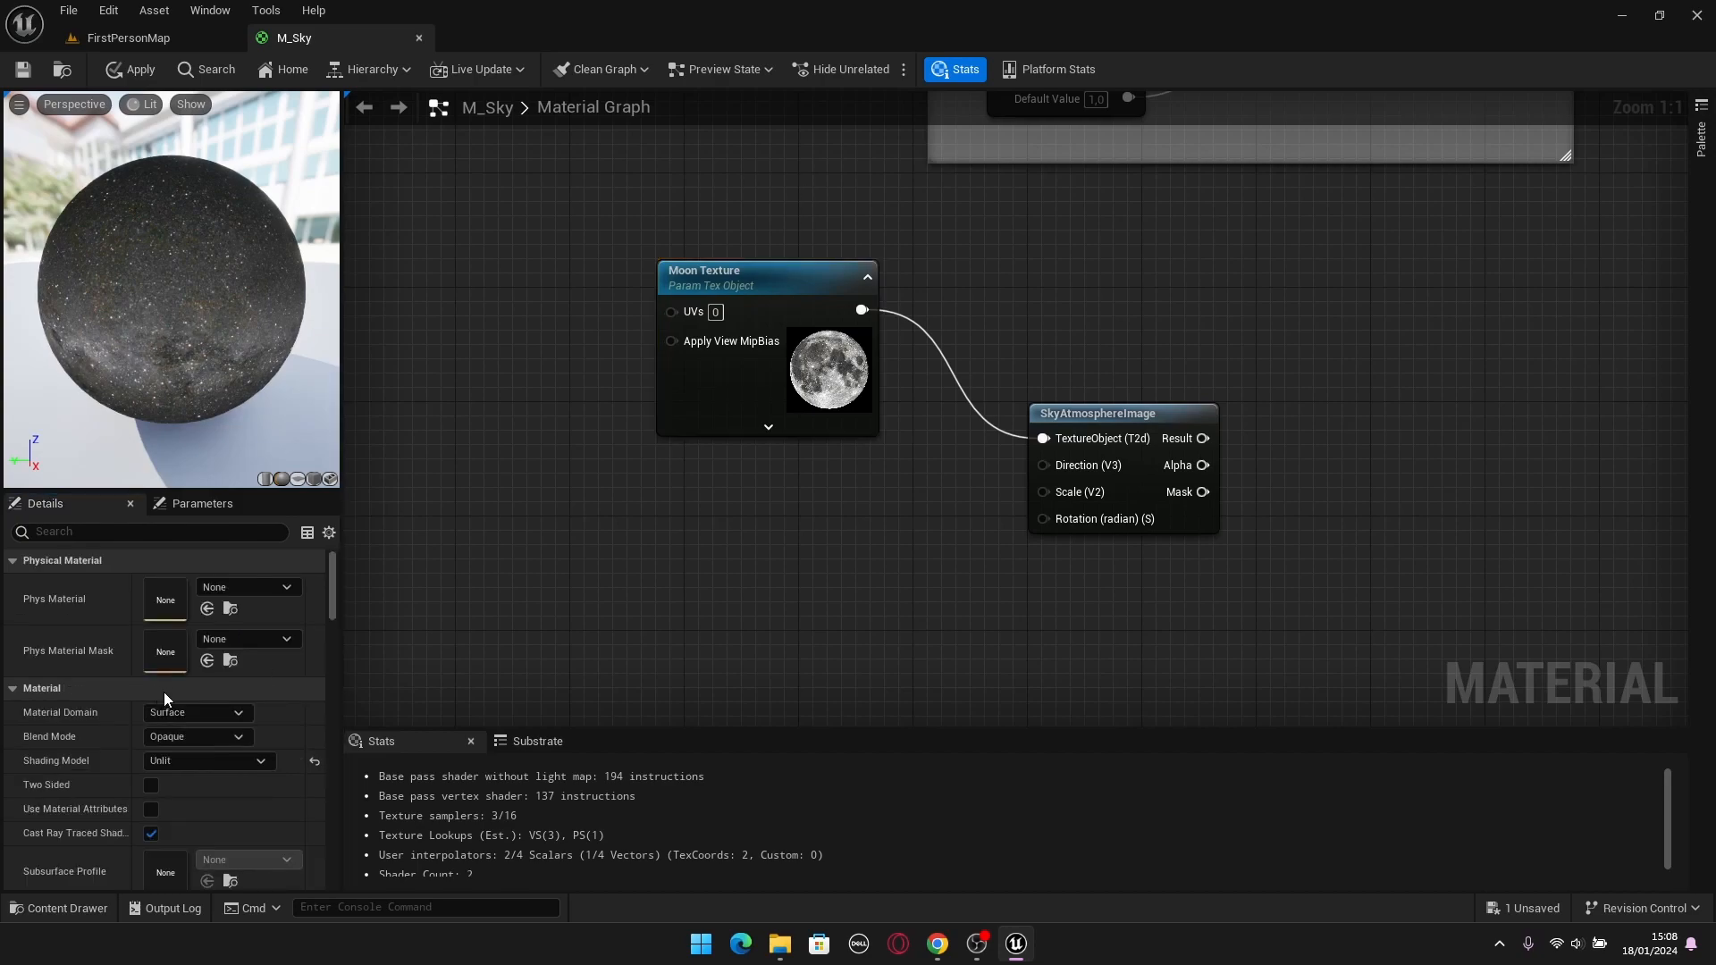
left_click(764, 271)
left_click(776, 212)
left_click_drag(781, 277, 736, 232)
Check the DirectionalLight's details in the FirstPersonMap level and return to the M_Sky material graph.
left_click(1076, 354)
right_click_drag(1074, 352, 912, 335)
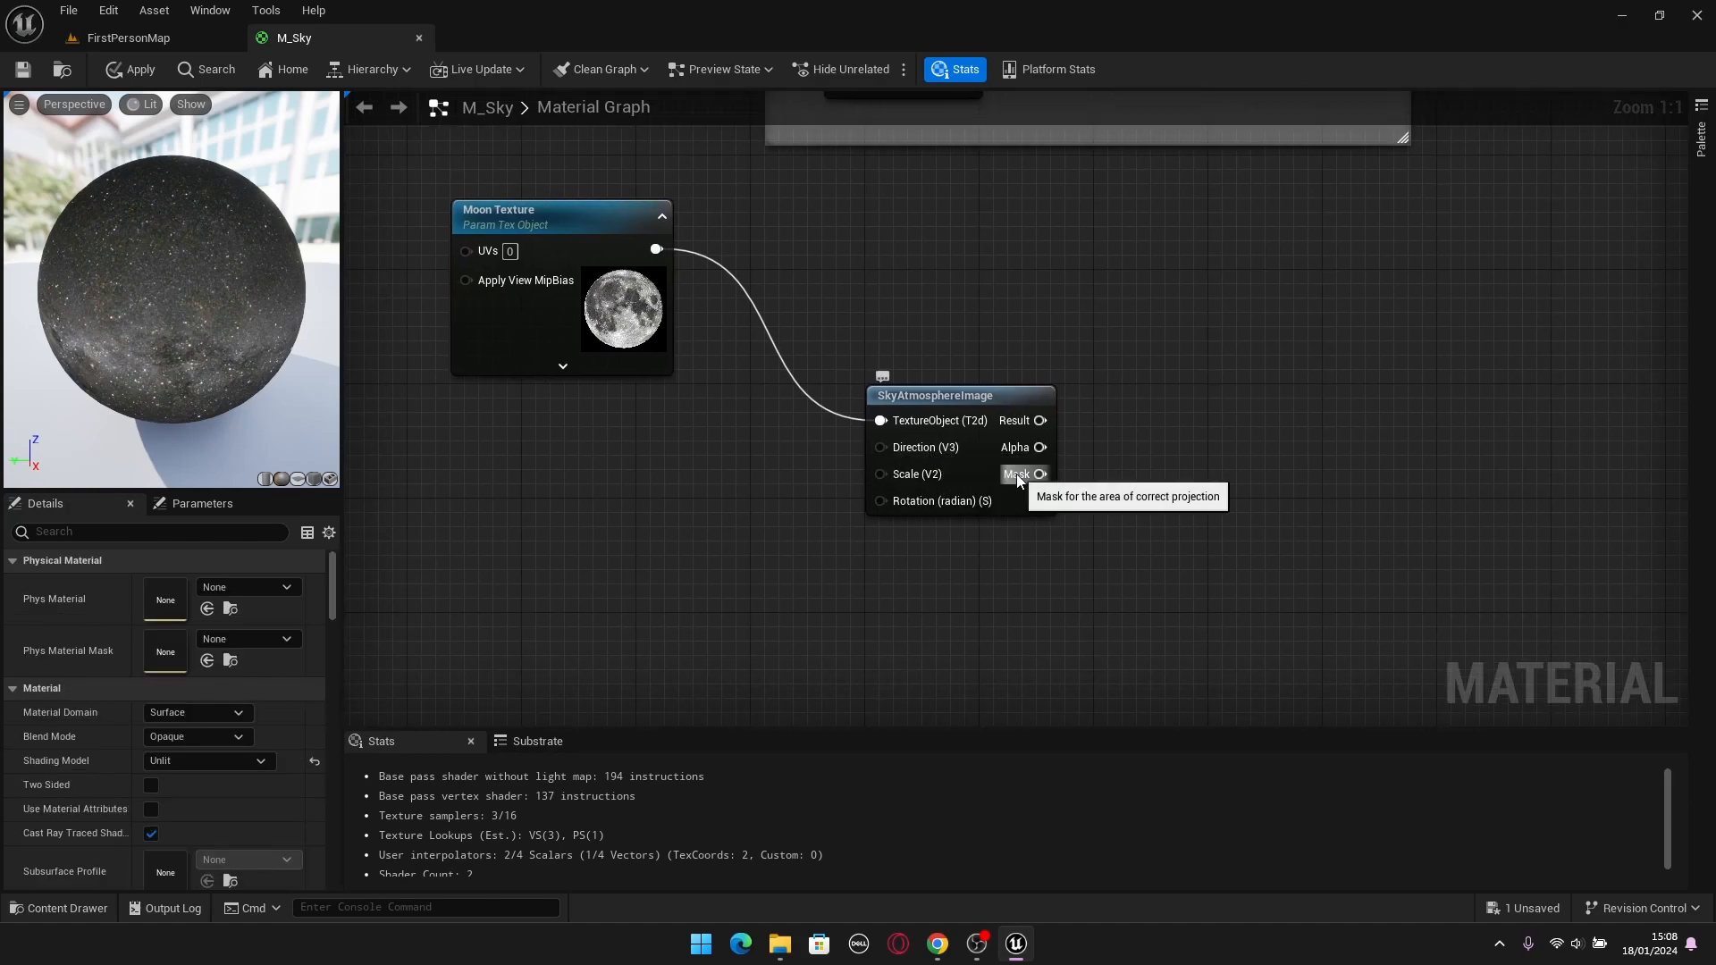
right_click_drag(1058, 326, 1190, 320)
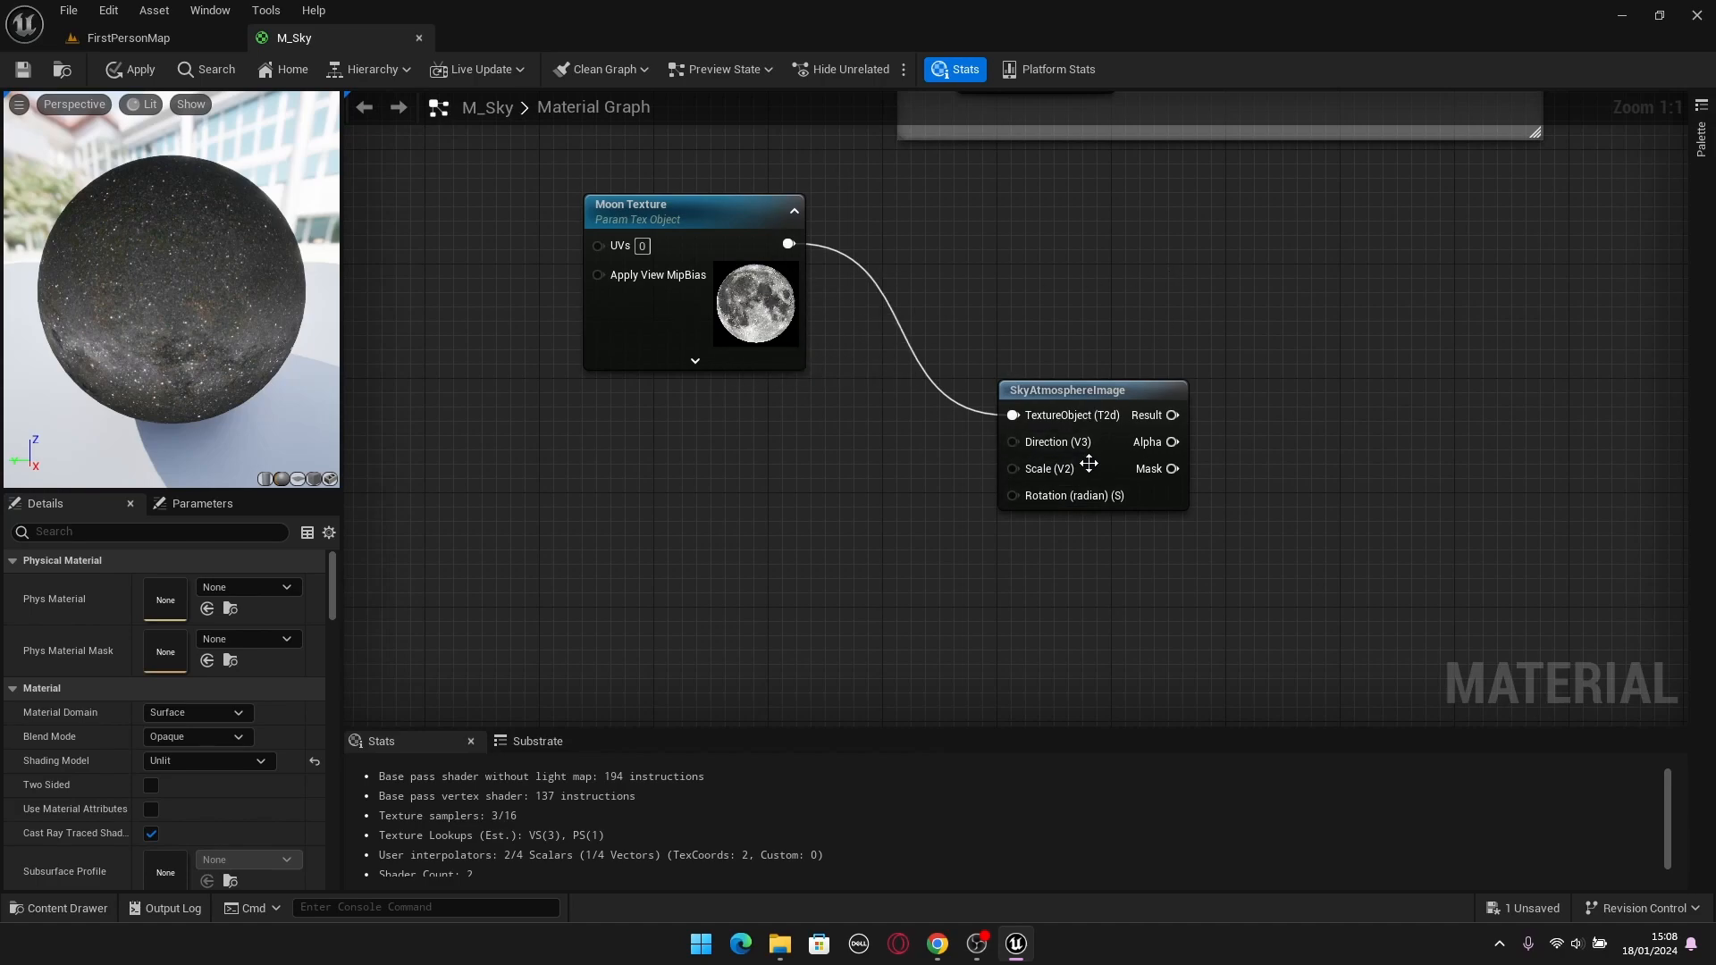
left_click(180, 38)
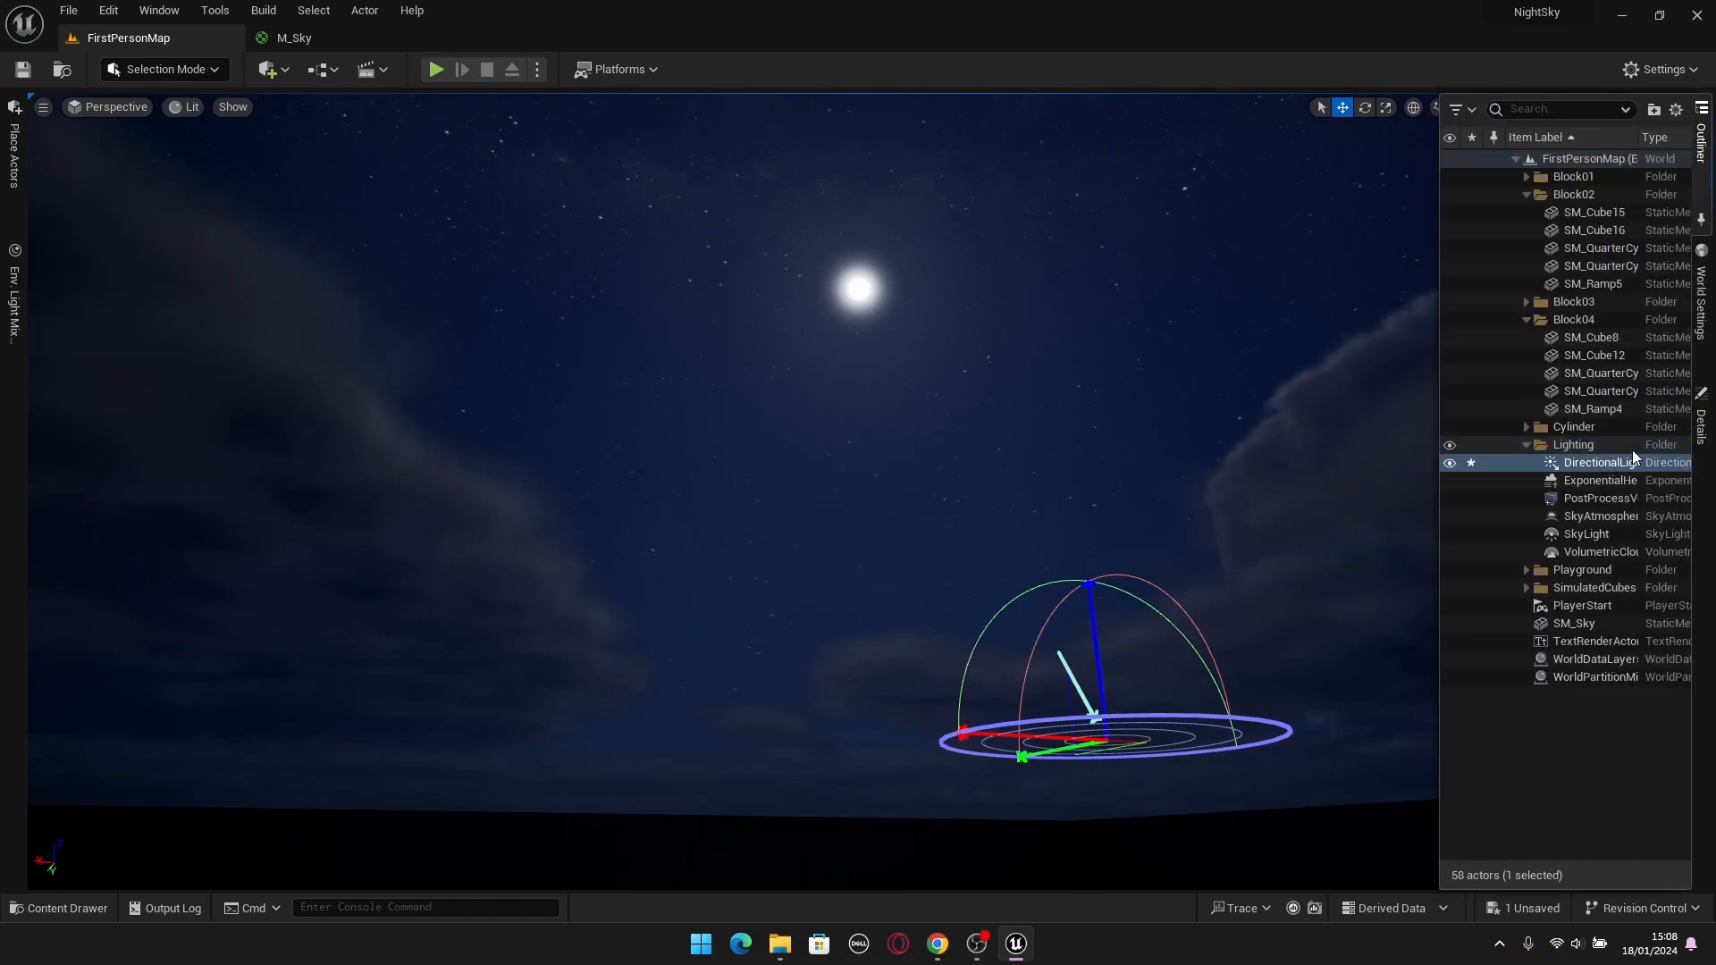
left_click(1701, 418)
left_click(302, 41)
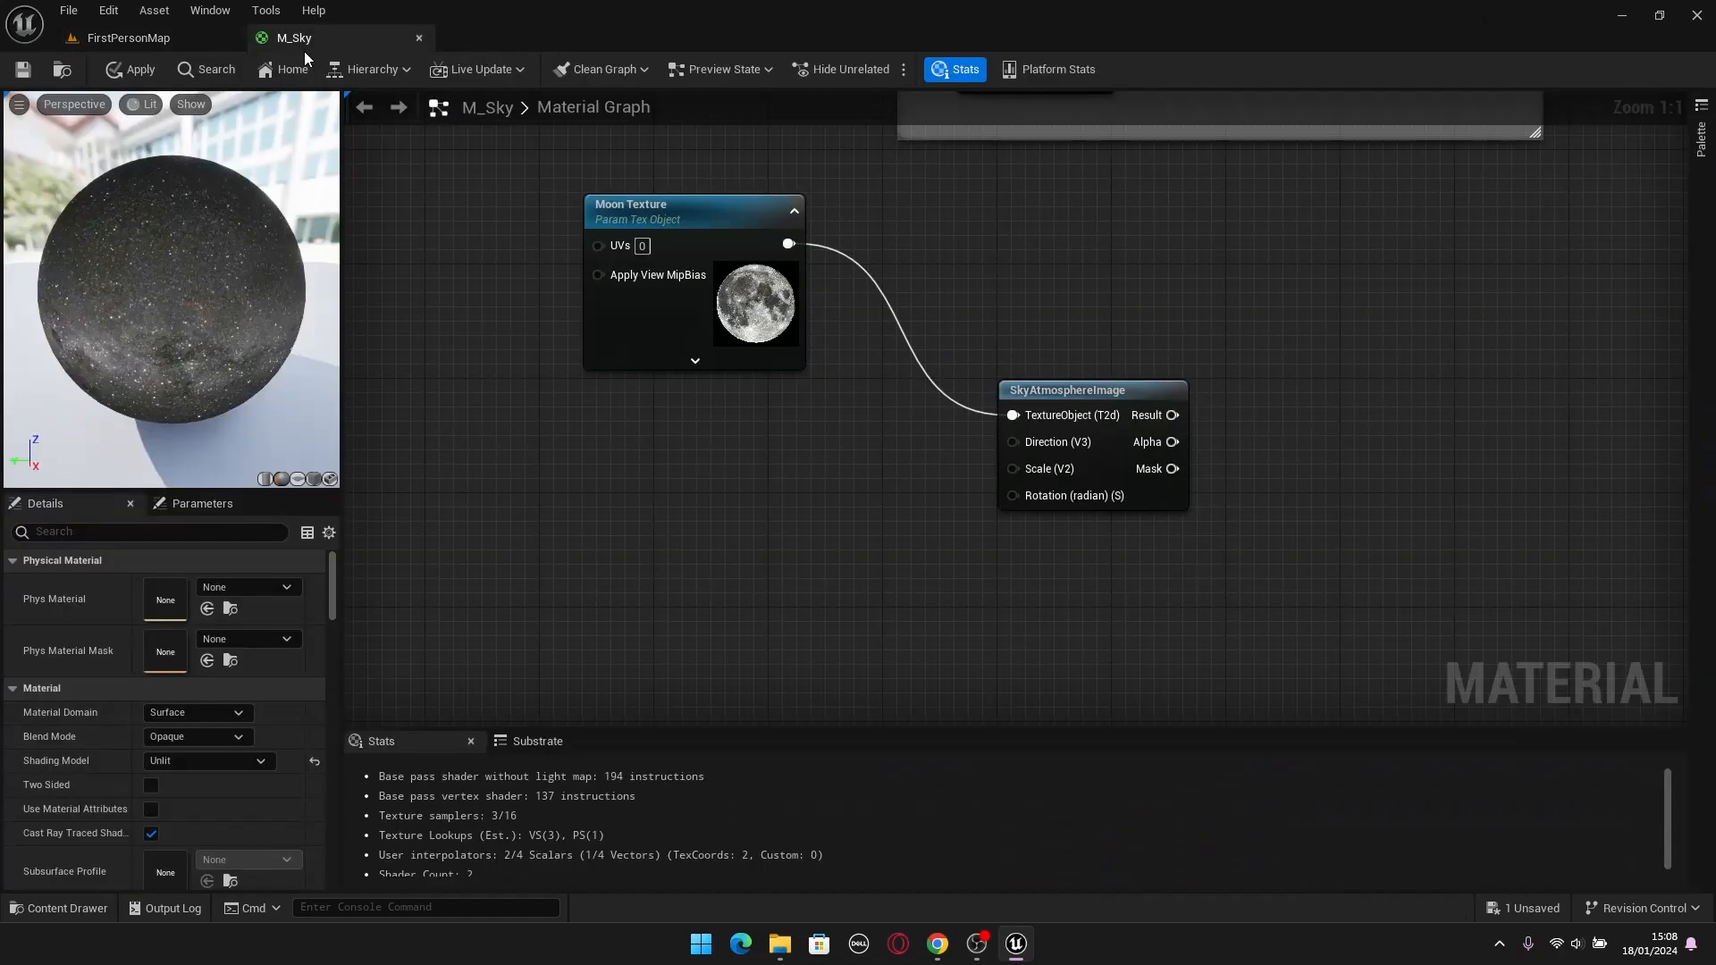
Add a SkyAtmosphereLightDirection node to the M_Sky graph below the Moon Texture node.
left_click_drag(595, 392, 658, 474)
right_click_drag(661, 485, 744, 448)
right_click(740, 476)
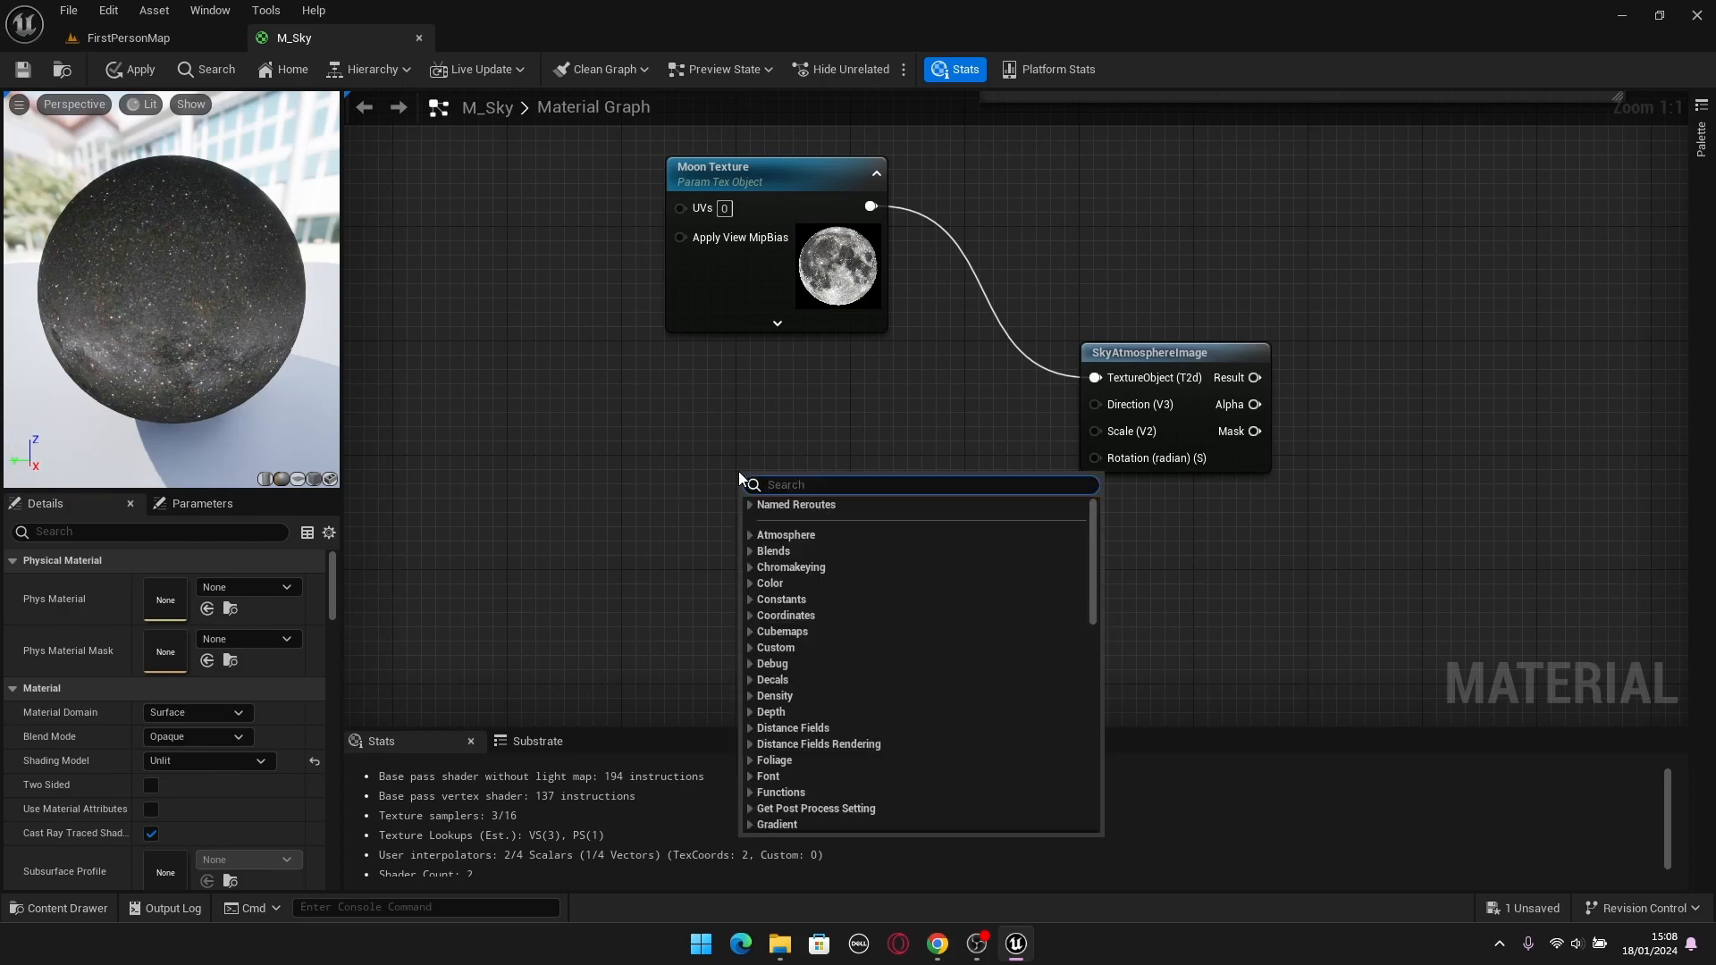
type("Atmo")
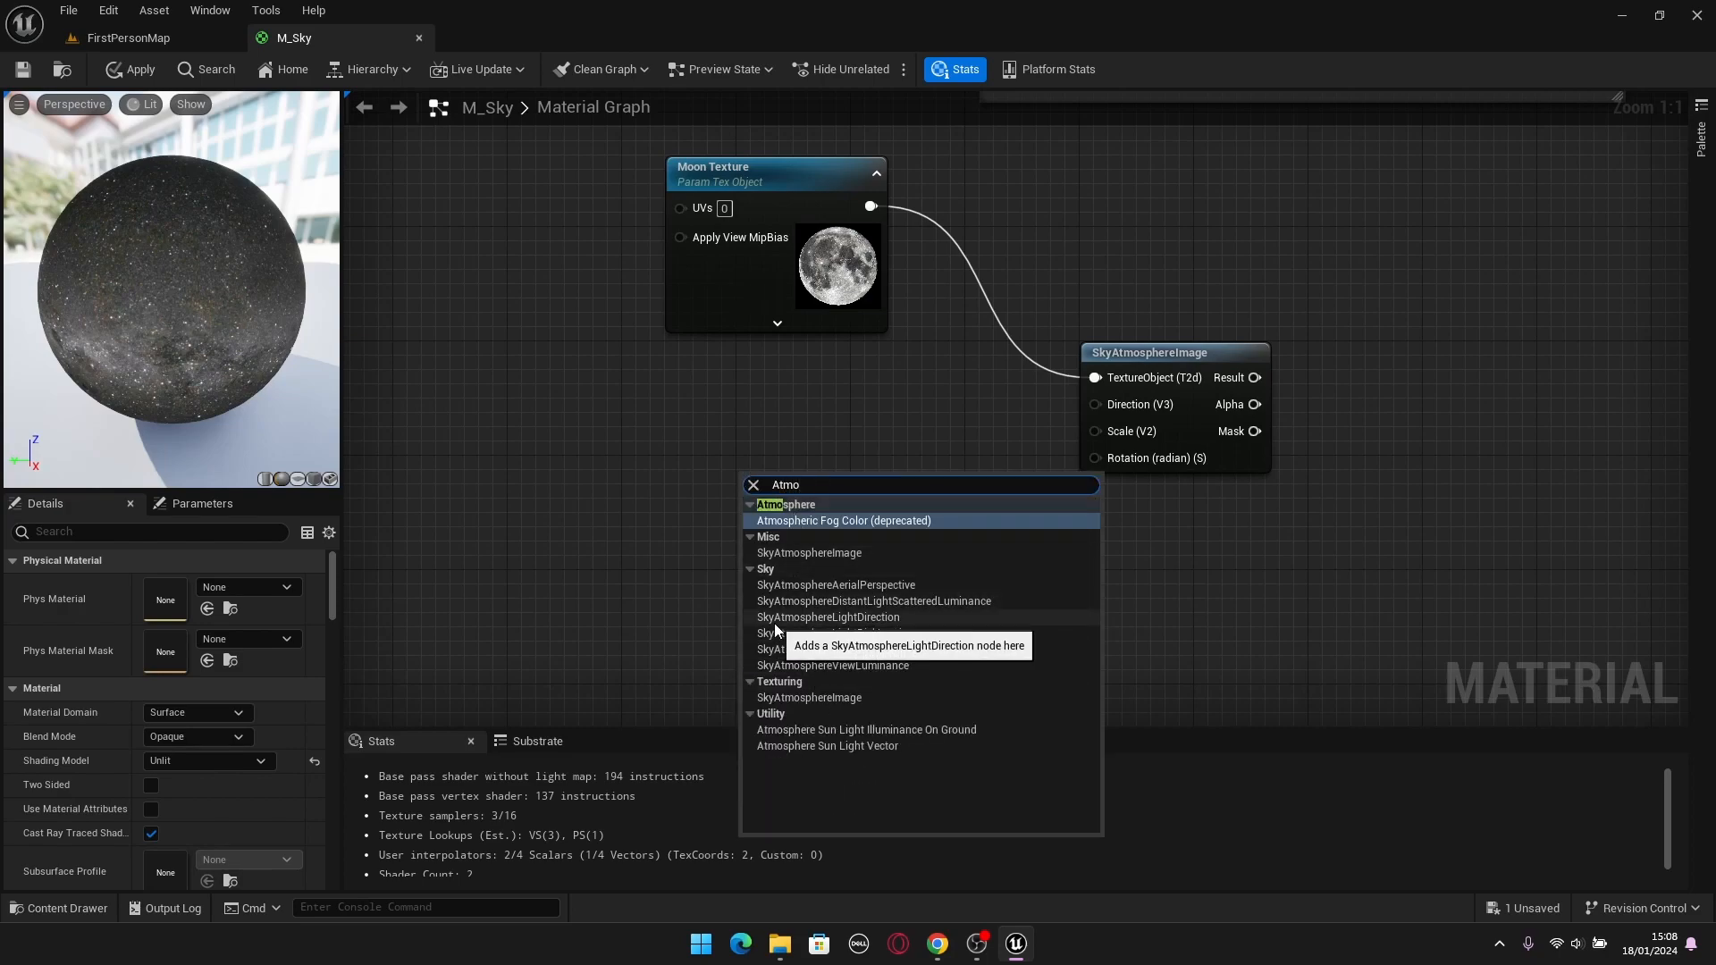
left_click(862, 620)
left_click_drag(845, 483, 800, 424)
left_click(862, 491)
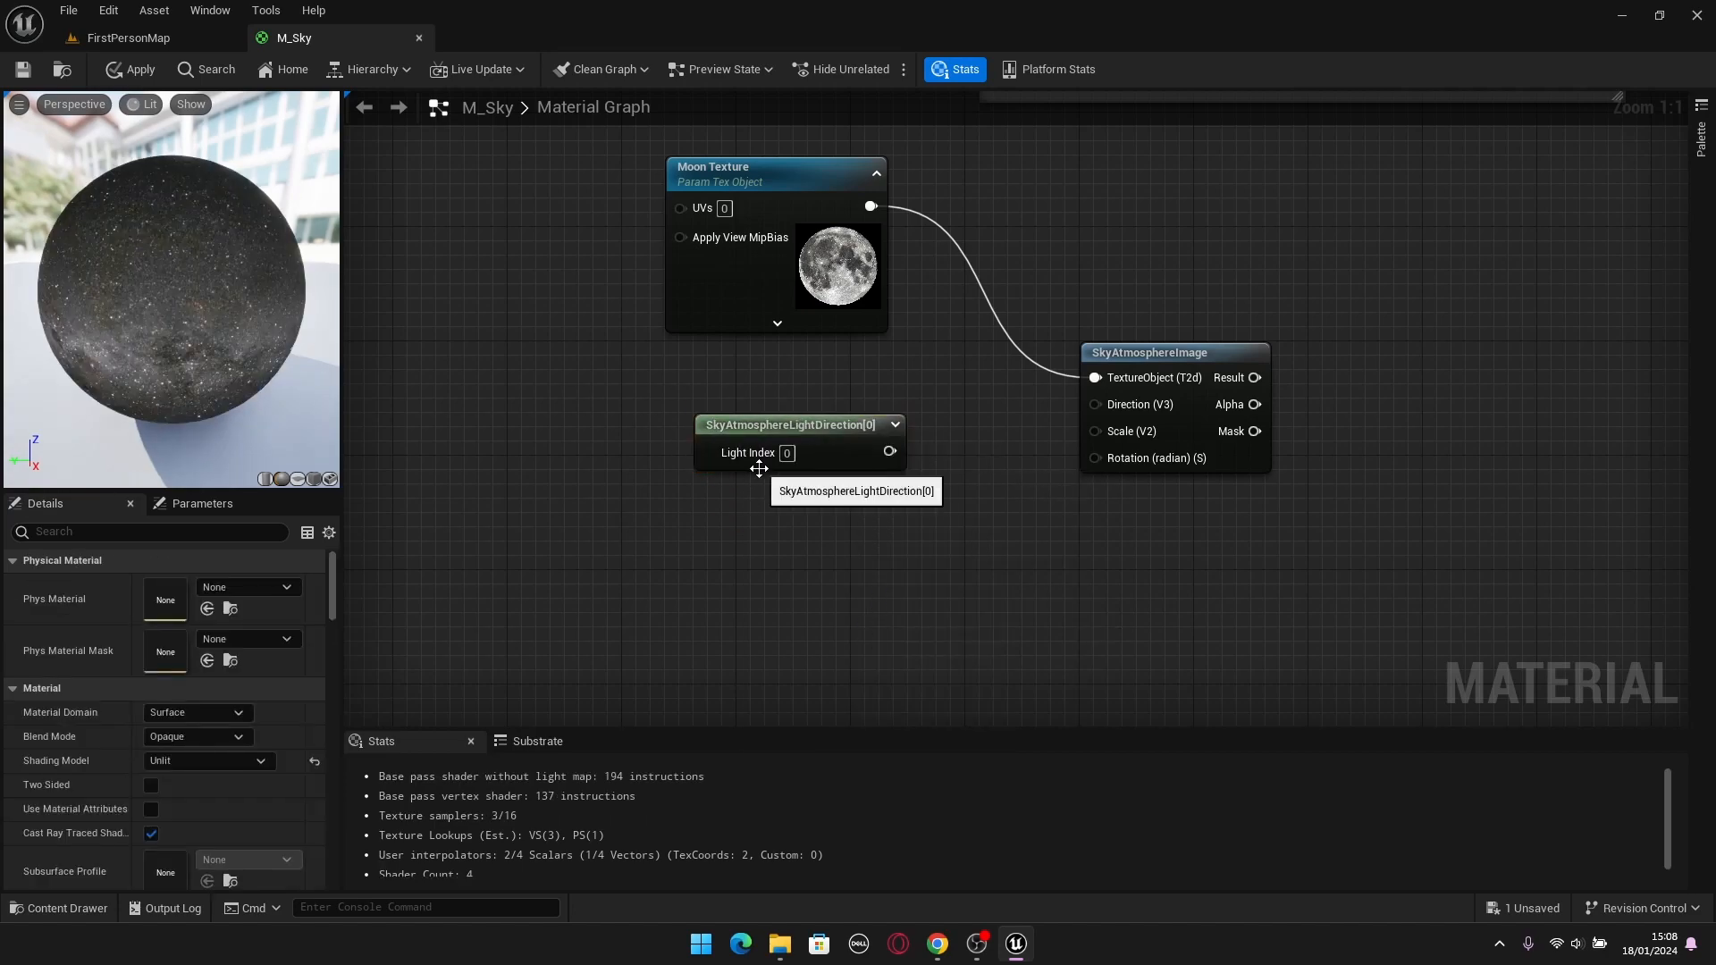
right_click_drag(831, 506, 676, 539)
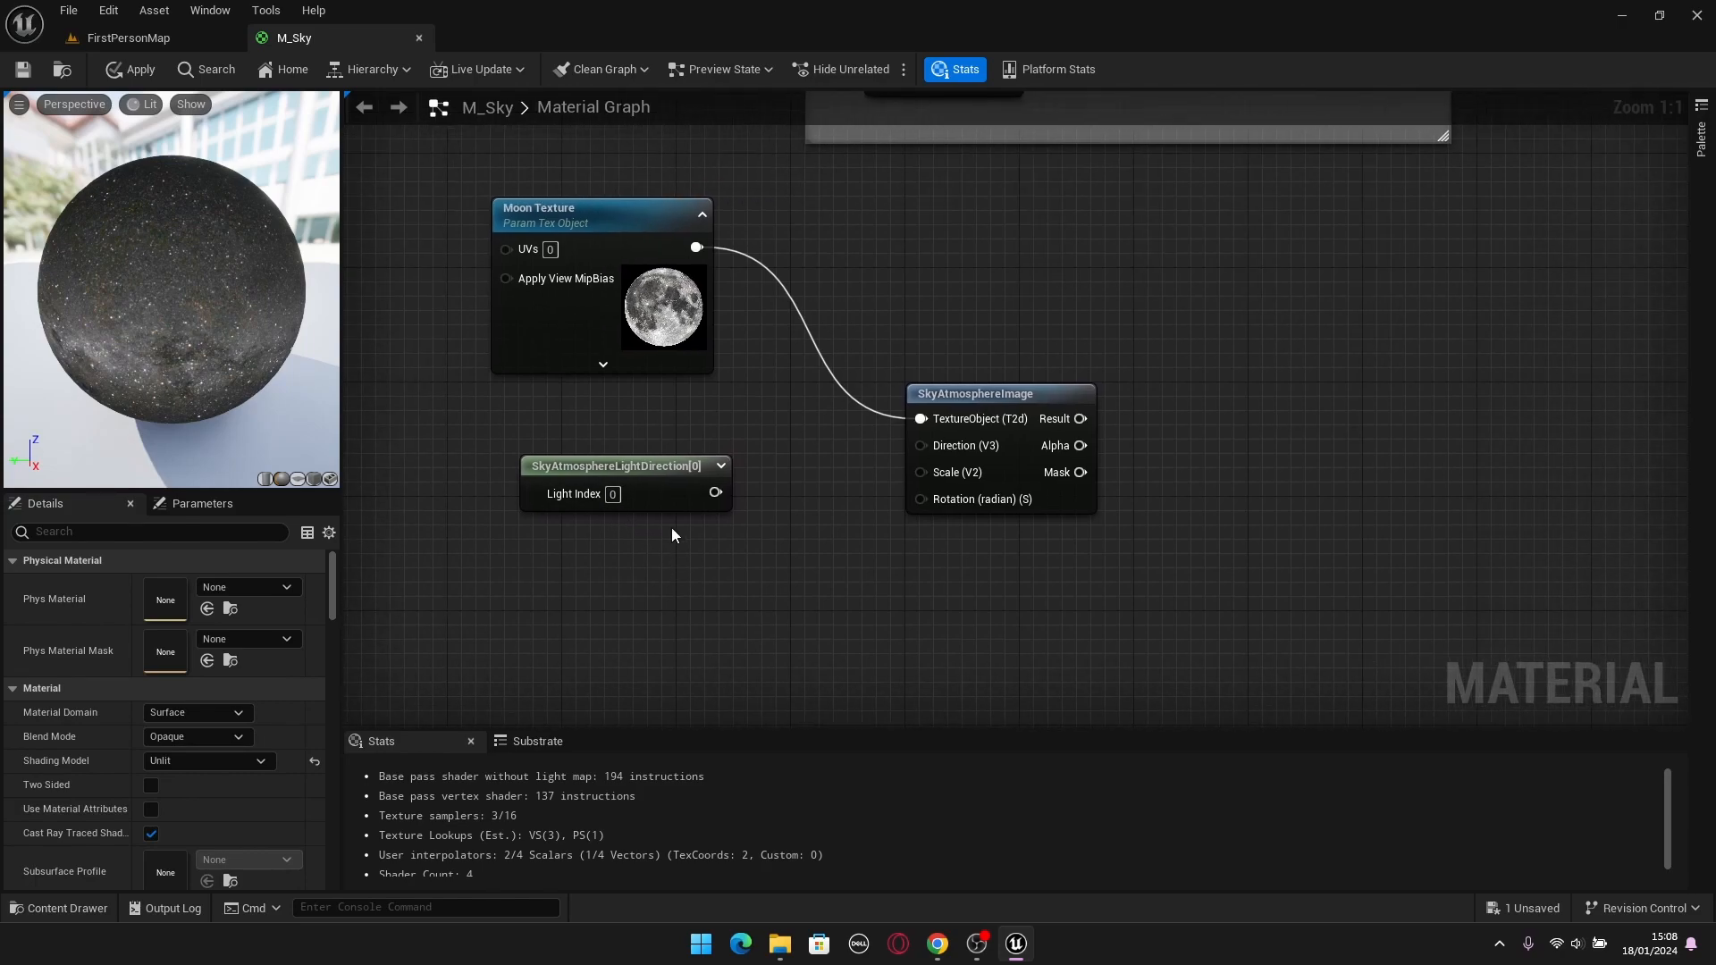
Connect SkyAtmosphereLightDirection to SkyAtmosphereImage's Direction input and place the node directly beneath Moon Texture.
left_click(637, 445)
left_click_drag(701, 463, 922, 445)
left_click_drag(624, 464, 624, 422)
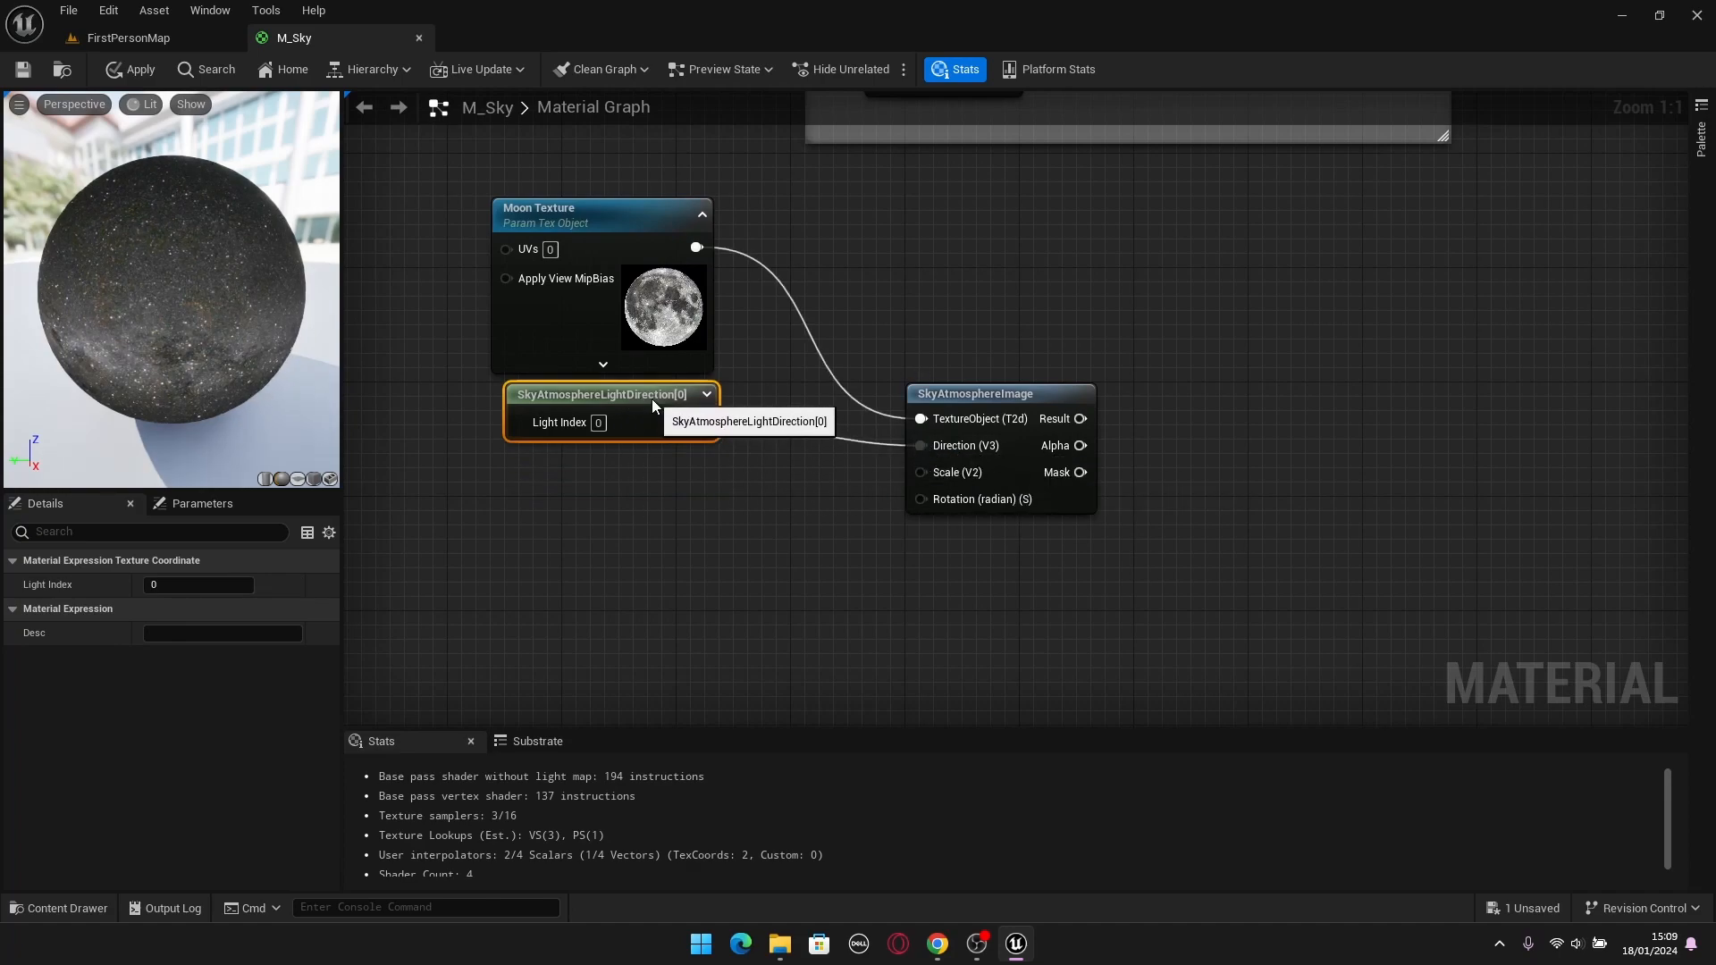
left_click(925, 513)
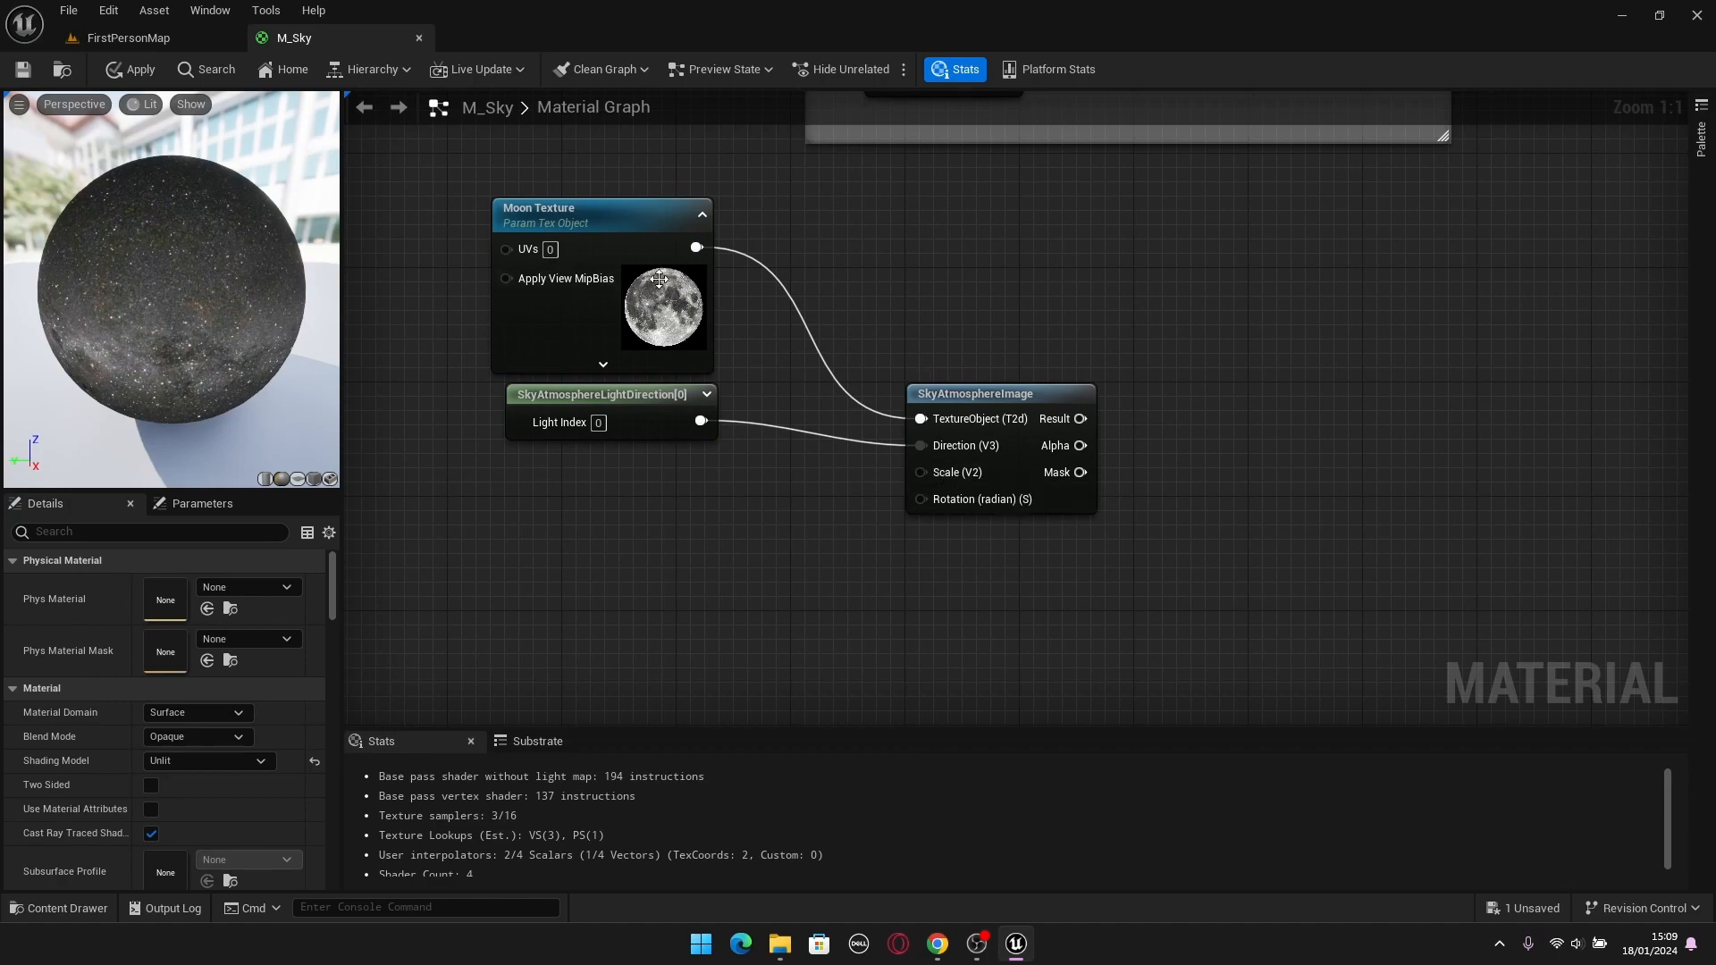
right_click_drag(809, 579, 838, 526)
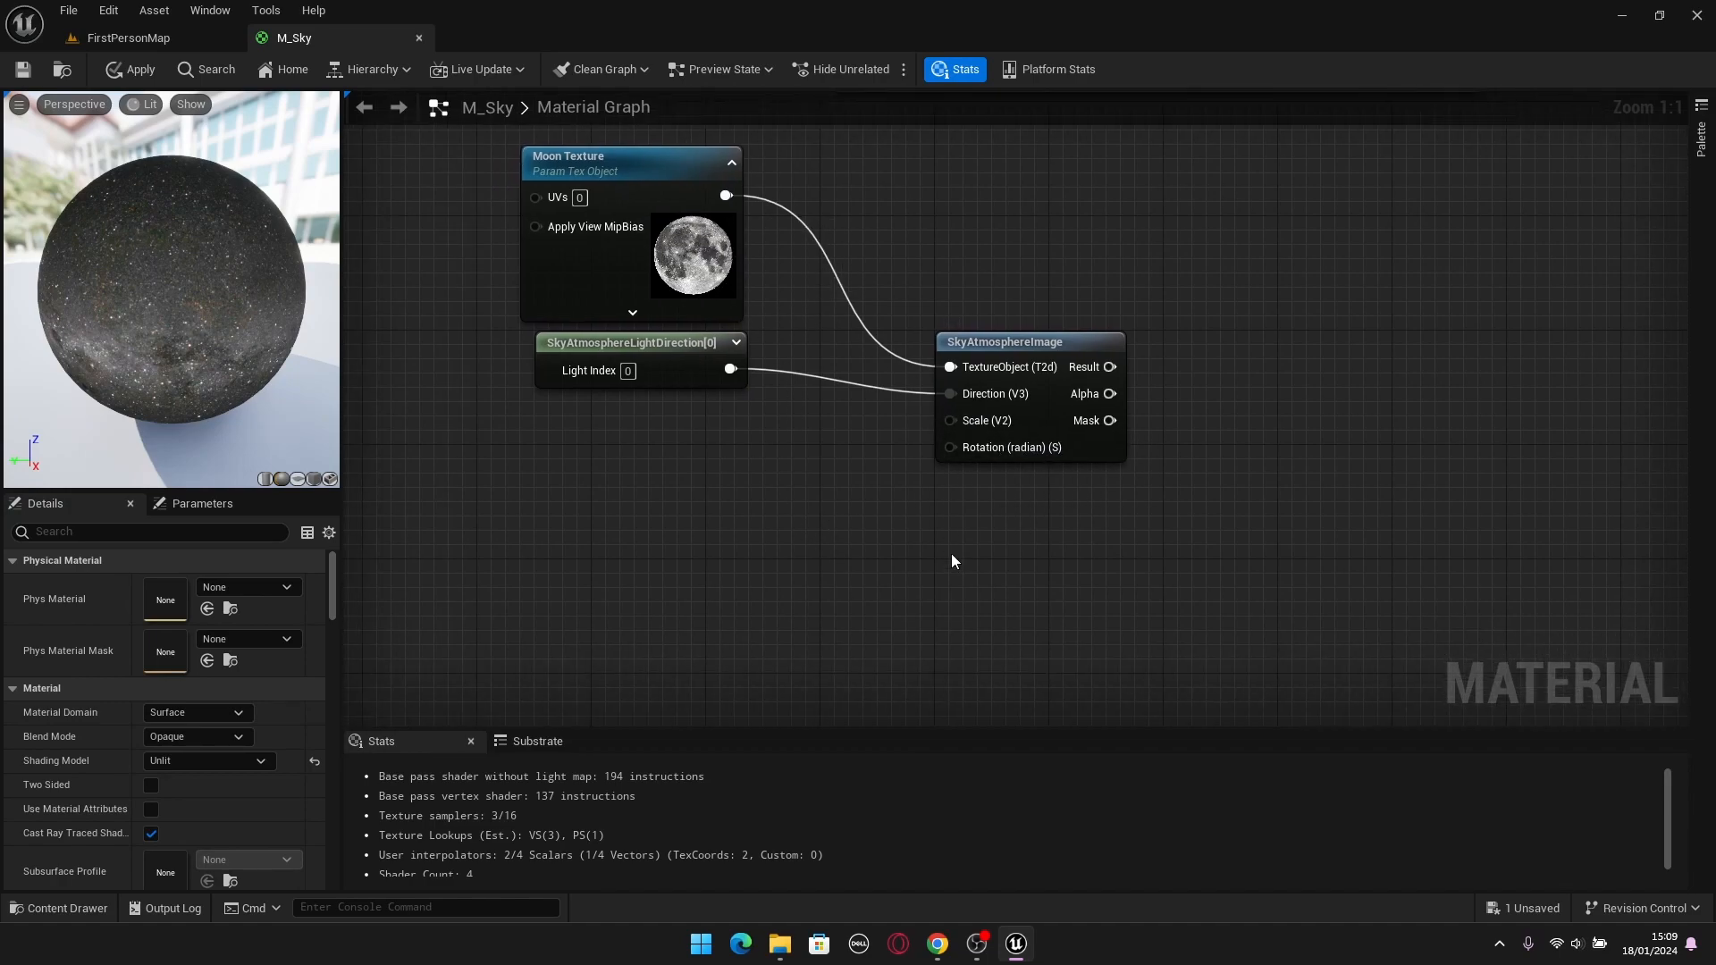
Add a scalar parameter named "Moon Scale" below the light direction node and assign it to the Moon group.
left_click(593, 439)
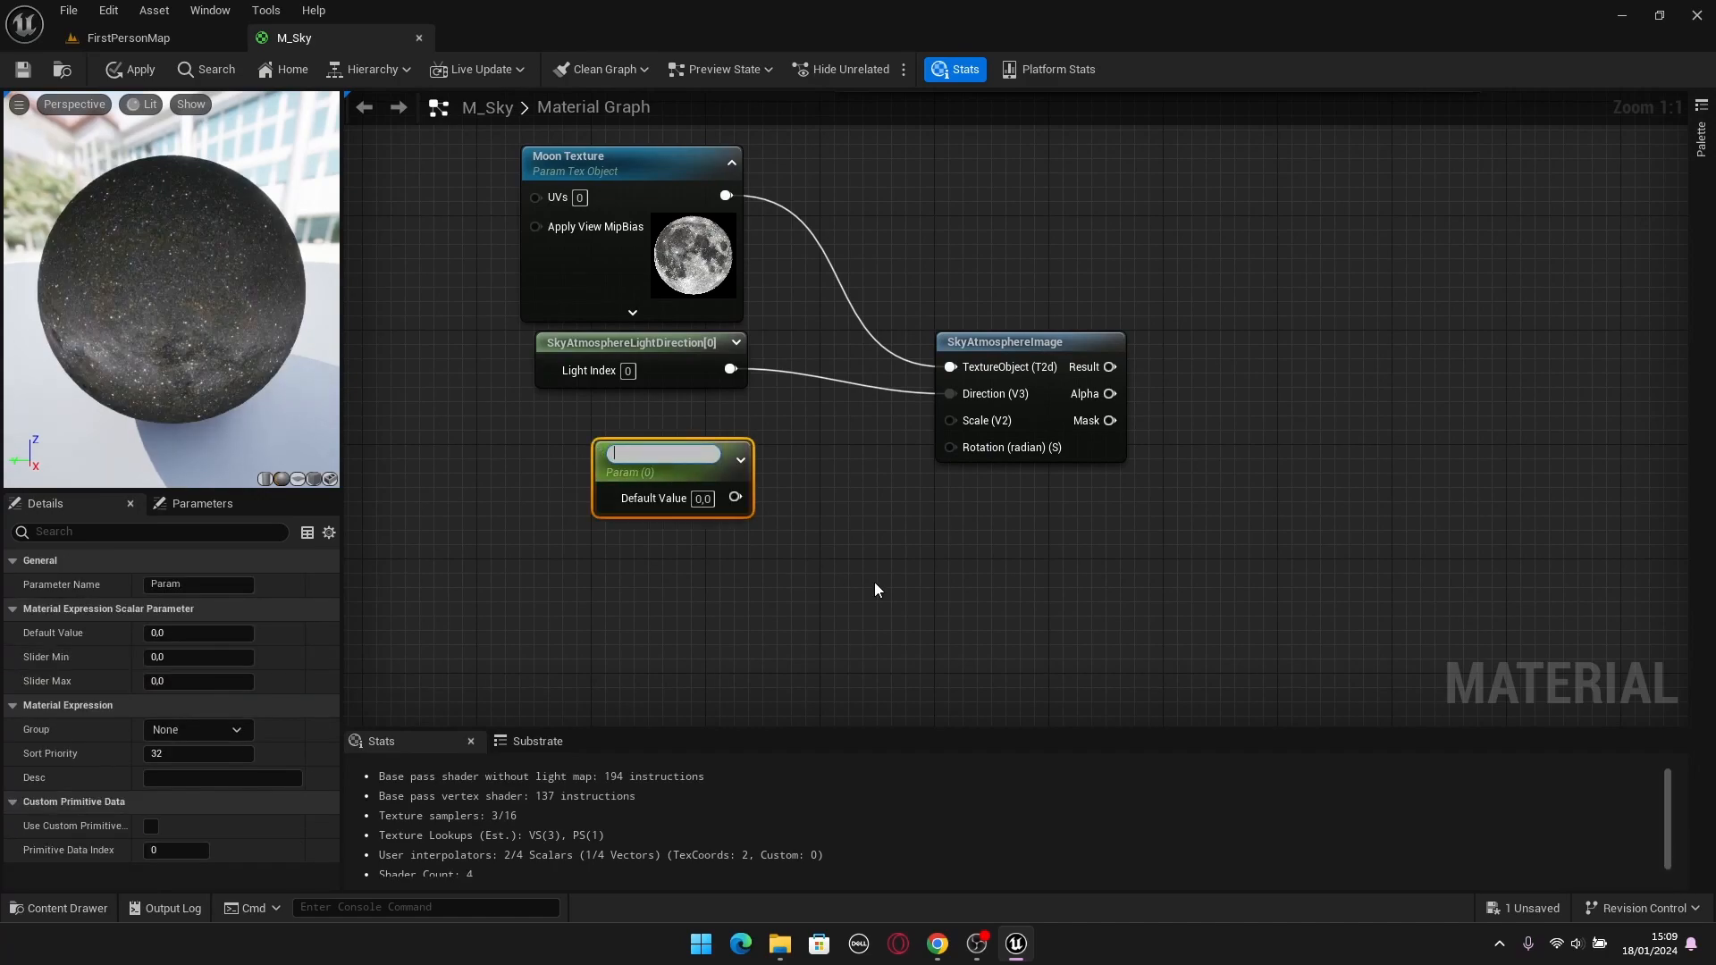
type("Moon Scale")
key("Return")
left_click(877, 582)
left_click(675, 455)
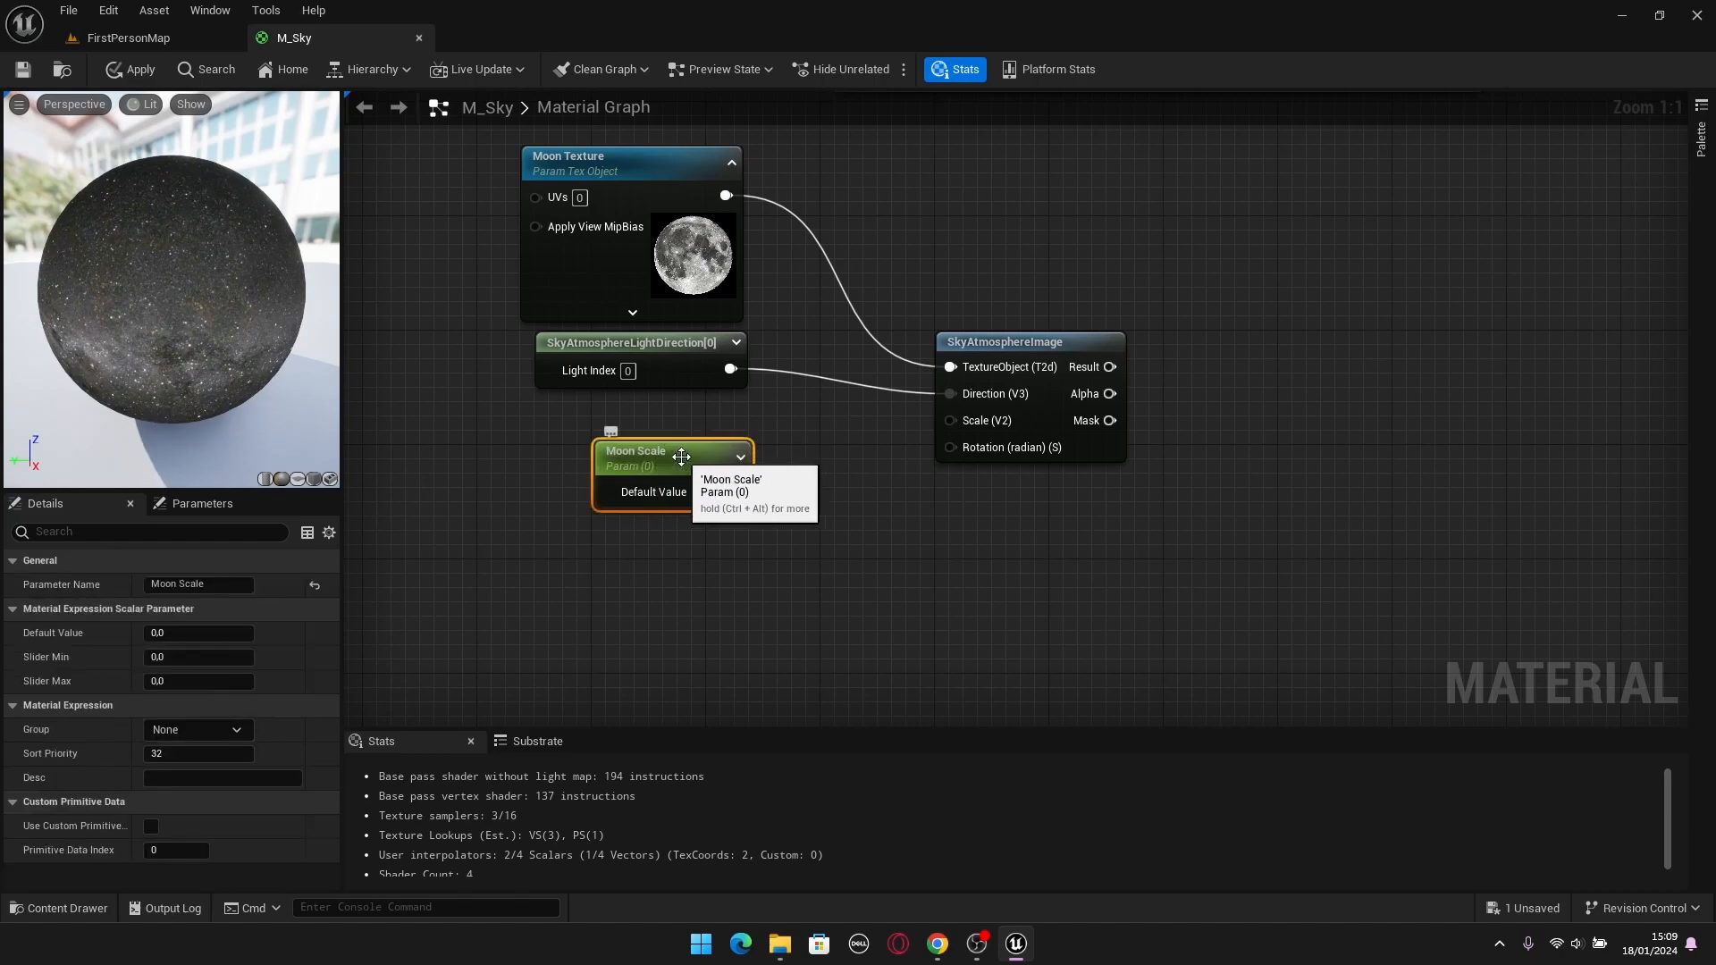
left_click(239, 730)
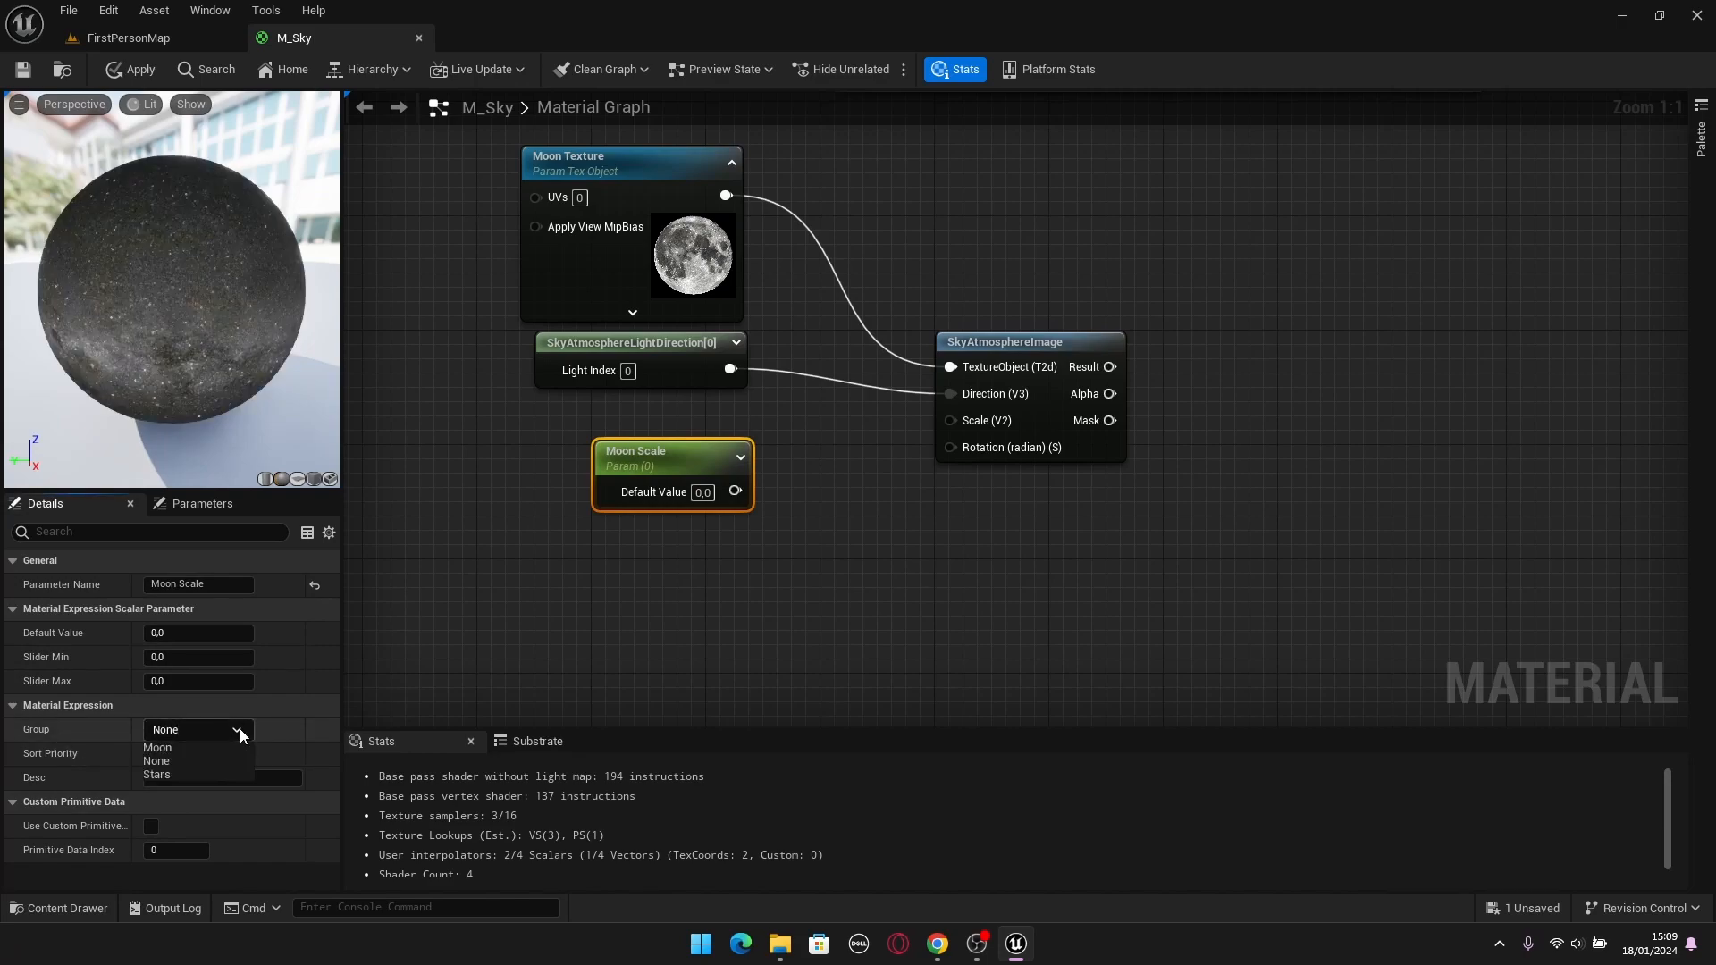
left_click(164, 748)
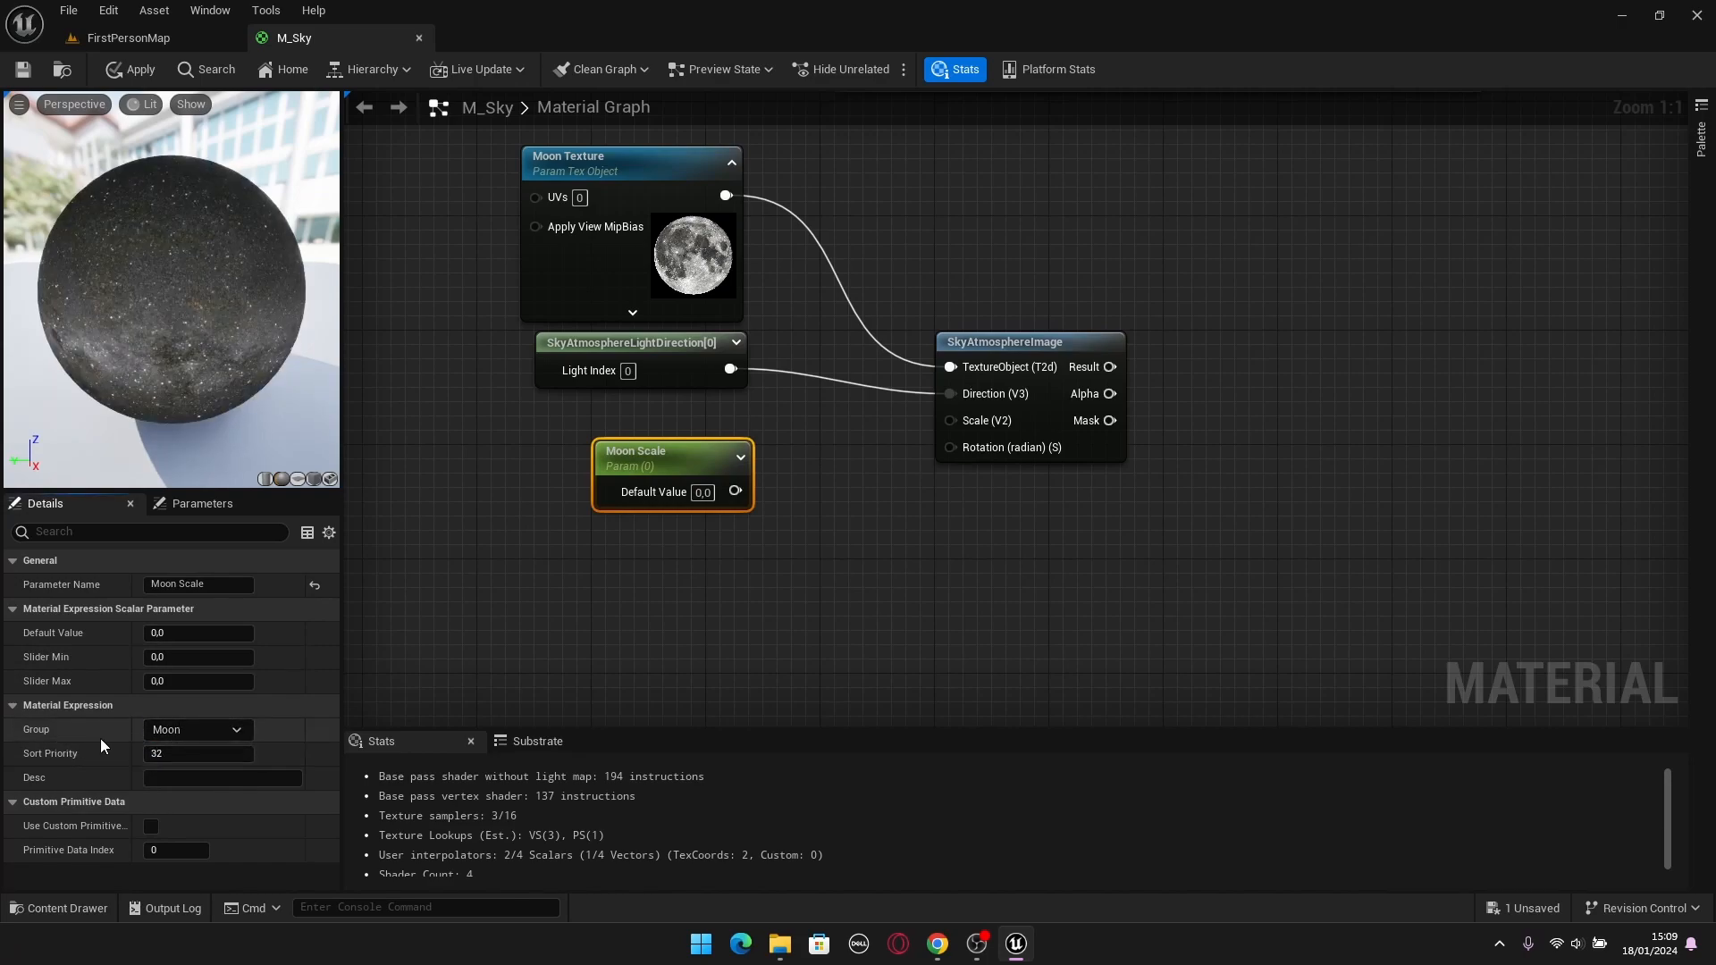
left_click(730, 578)
Set Moon Scale's default value to 1 and connect it to SkyAtmosphereImage's Scale input.
left_click(703, 493)
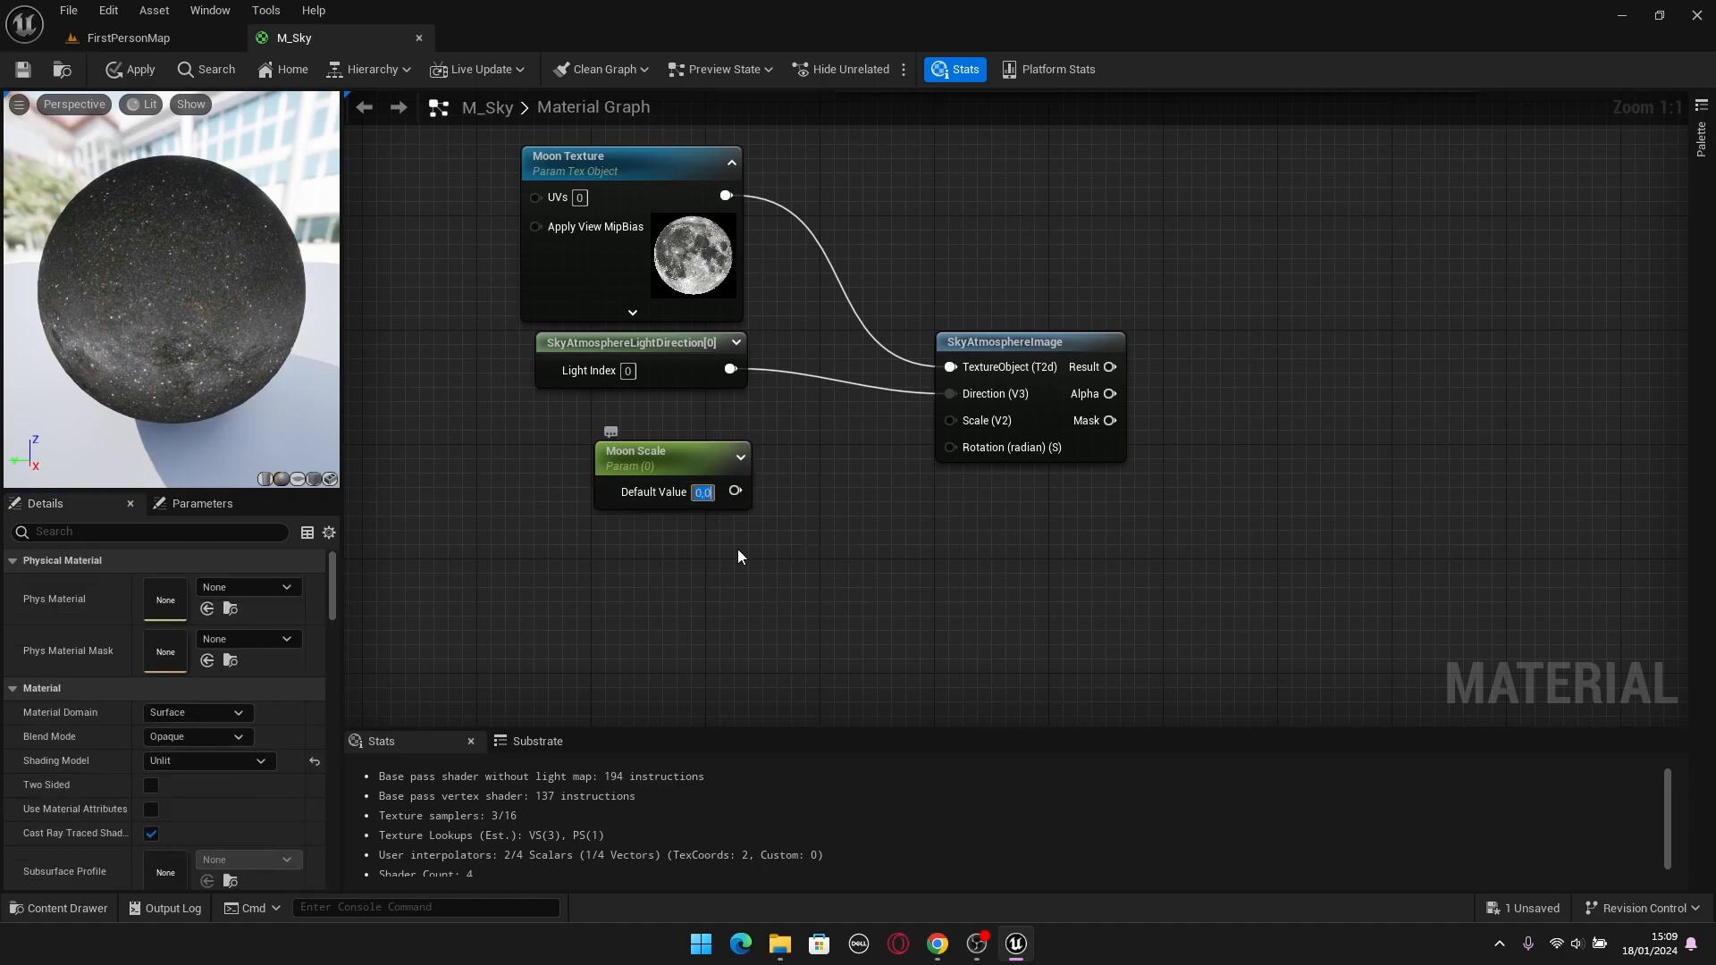
type("1")
key("Return")
mouse_move(702, 458)
left_mouse_down()
mouse_move(703, 435)
mouse_move(953, 425)
mouse_move(705, 418)
mouse_move(706, 438)
left_mouse_up()
left_click(650, 497)
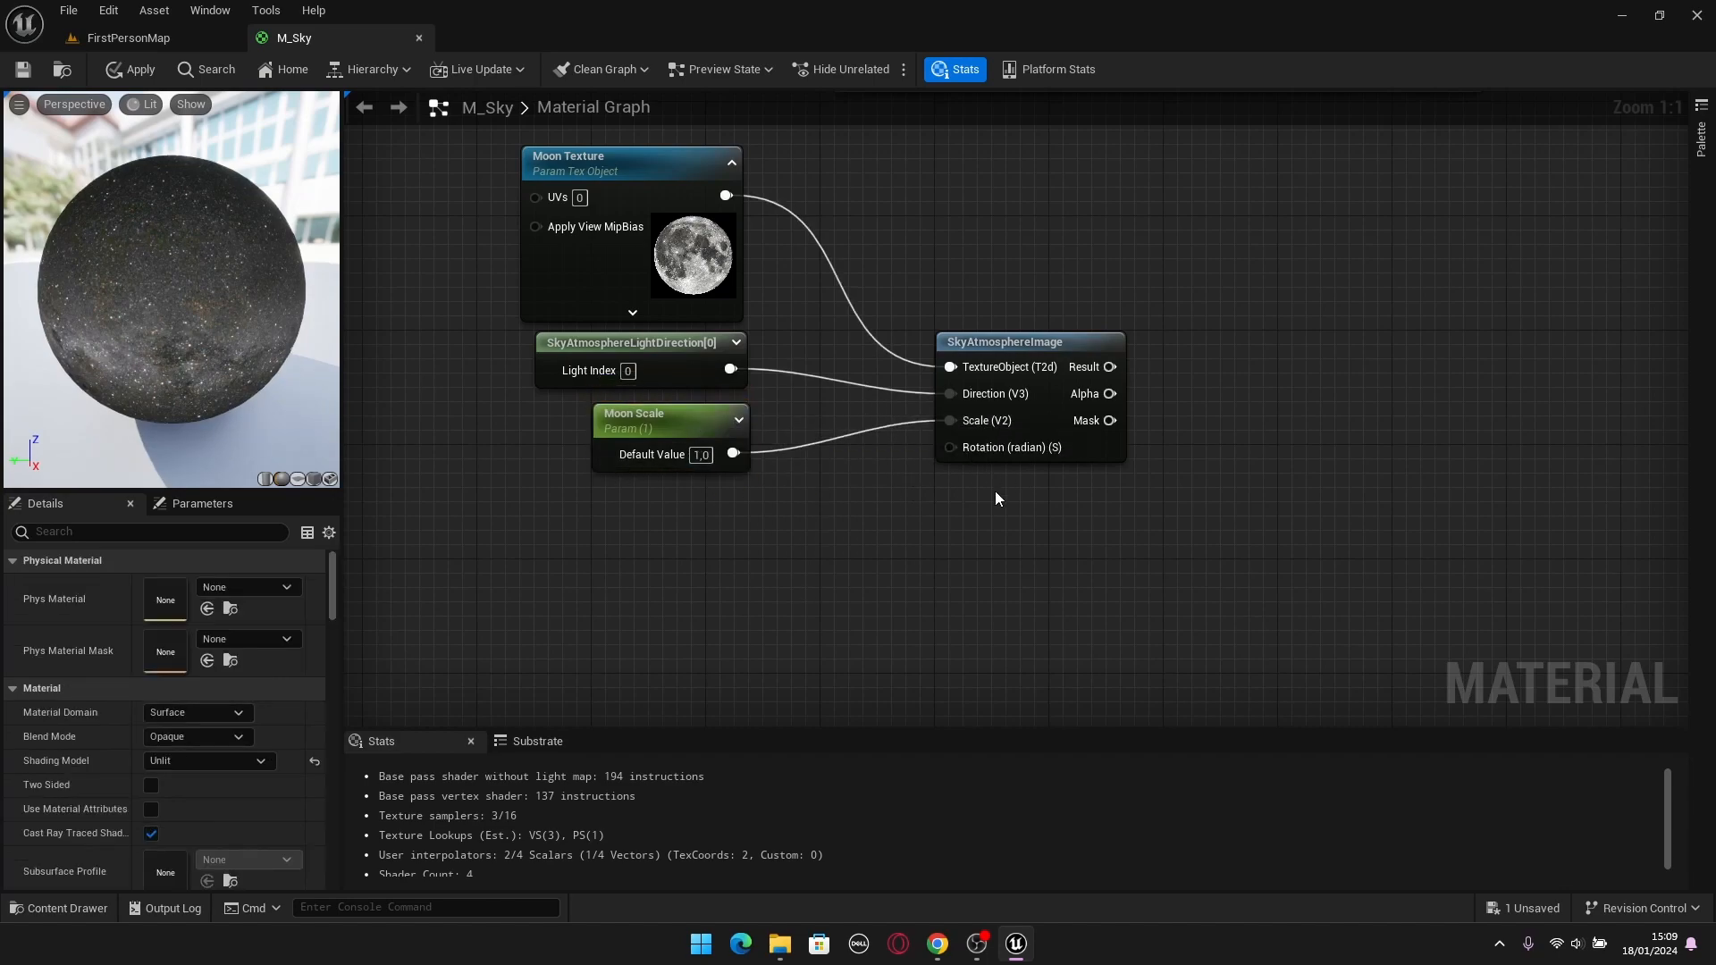
Add a scalar parameter named "Moon Rotation" below Moon Scale and assign it to the Moon group.
left_click(711, 558)
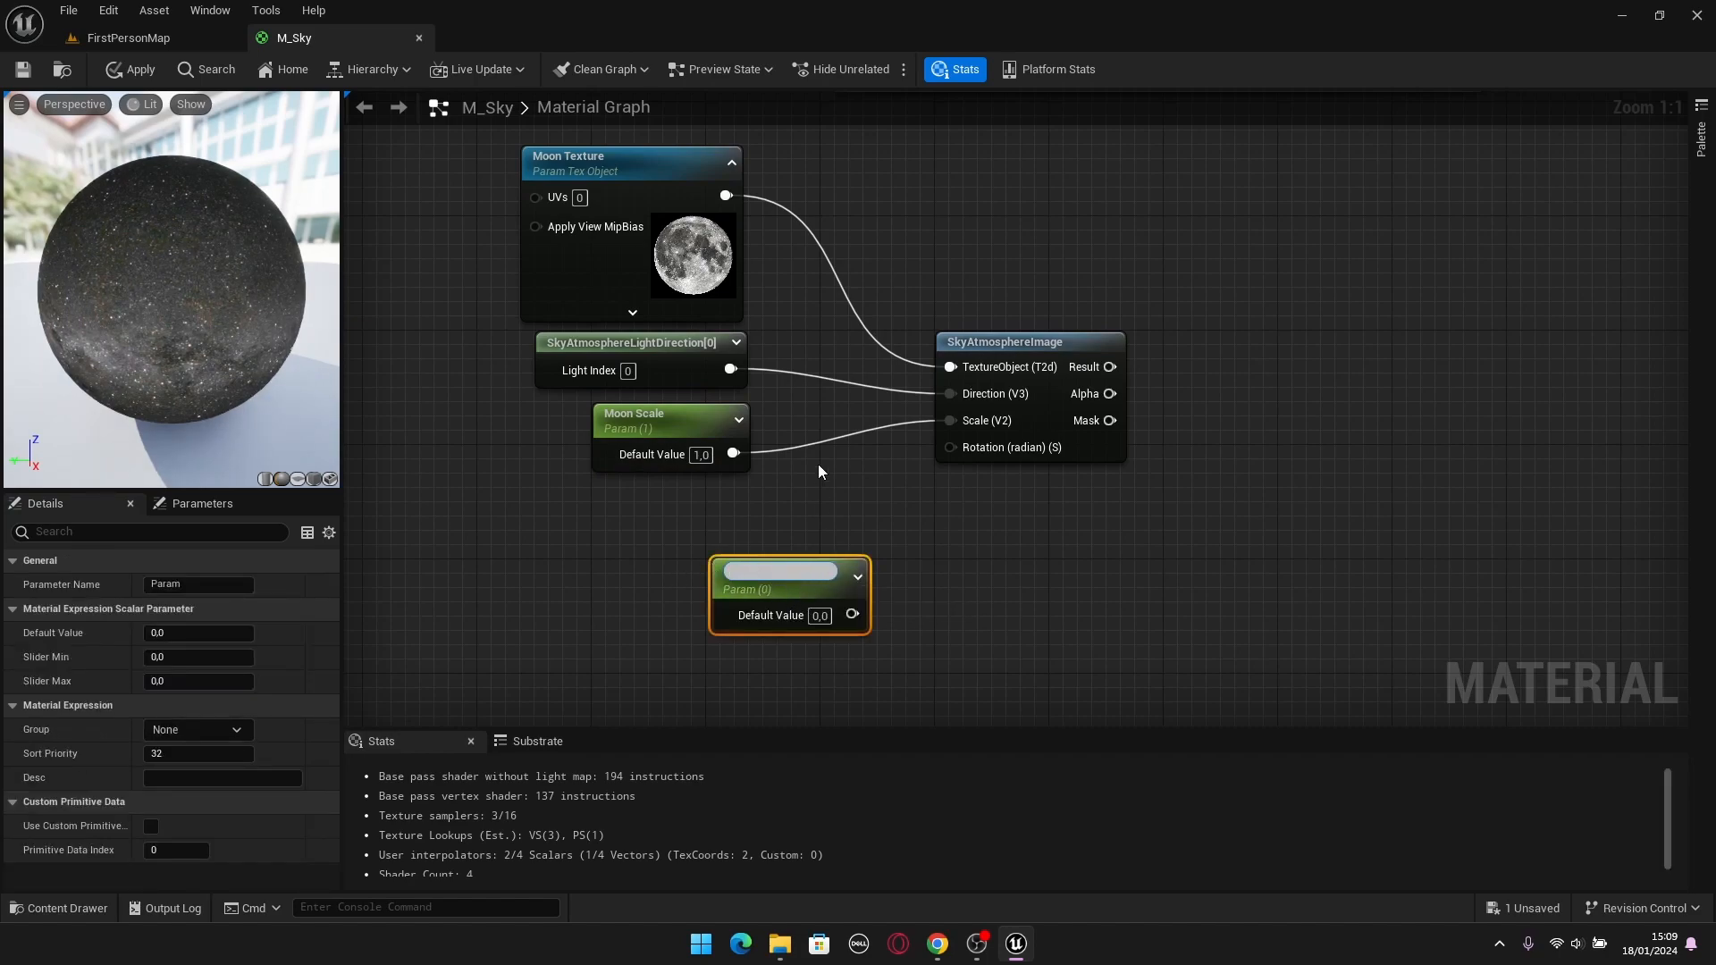
type("Moon ROtat")
key("BackSpace")
key("BackSpace")
key("BackSpace")
key("BackSpace")
type("otation")
key("Return")
left_click_drag(792, 570, 688, 497)
left_click(238, 731)
left_click(157, 750)
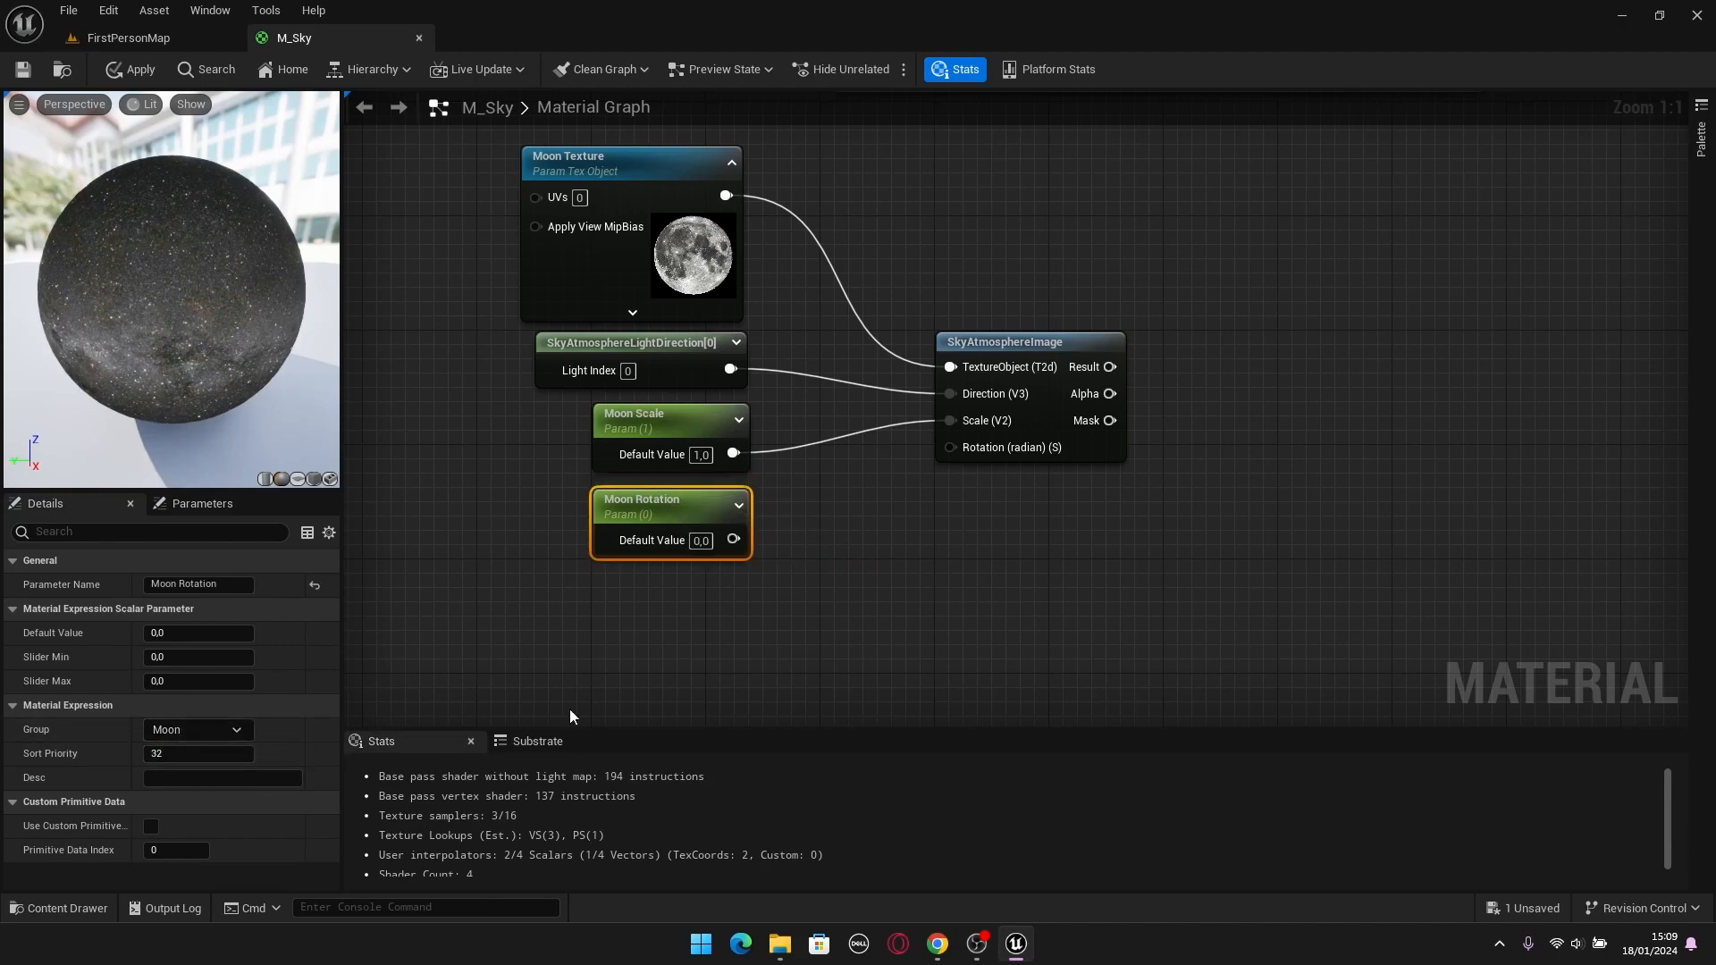
Set Moon Rotation's default value to 1 and connect it to SkyAtmosphereImage's Rotation input.
left_click(679, 569)
left_click(701, 542)
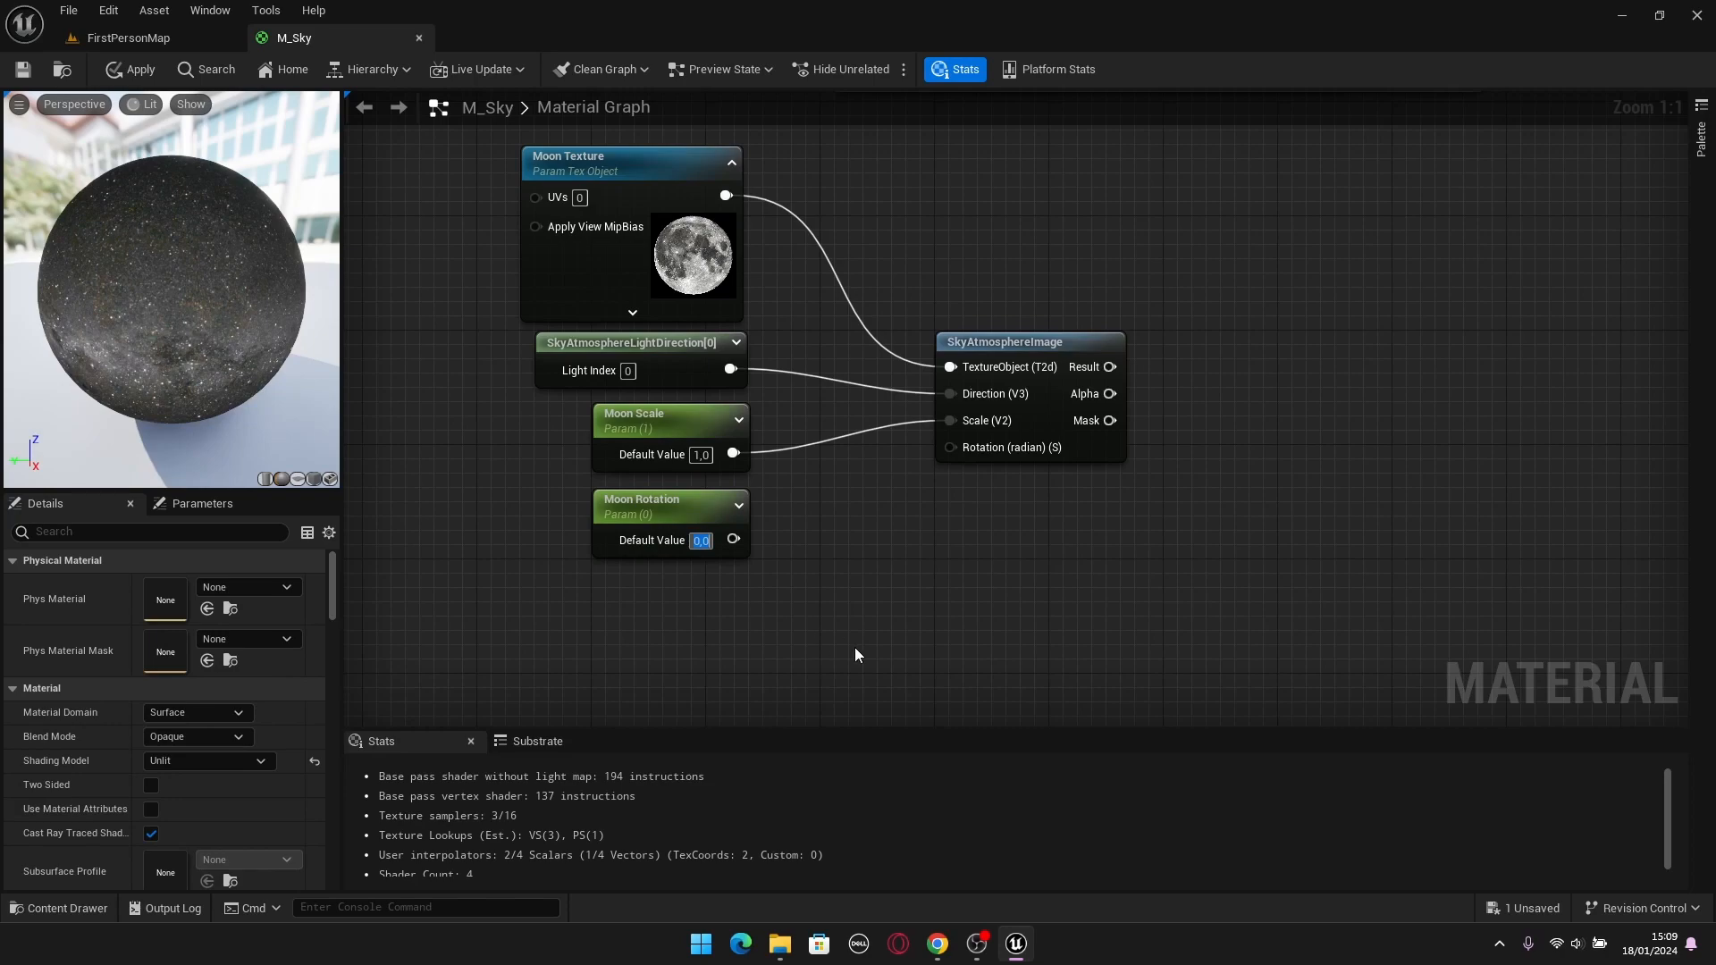
type("1")
left_click_drag(733, 539, 963, 450)
Create a named reroute called "Moon" from SkyAtmosphereImage's Result output and align it beside that node.
scroll(1270, 419, "down", 2)
right_click_drag(1232, 430, 1017, 479)
left_click_drag(1156, 288, 621, 558)
left_click(1078, 456)
scroll(1081, 456, "up", 2)
left_click_drag(894, 421, 1016, 405)
right_click_drag(951, 308, 737, 299)
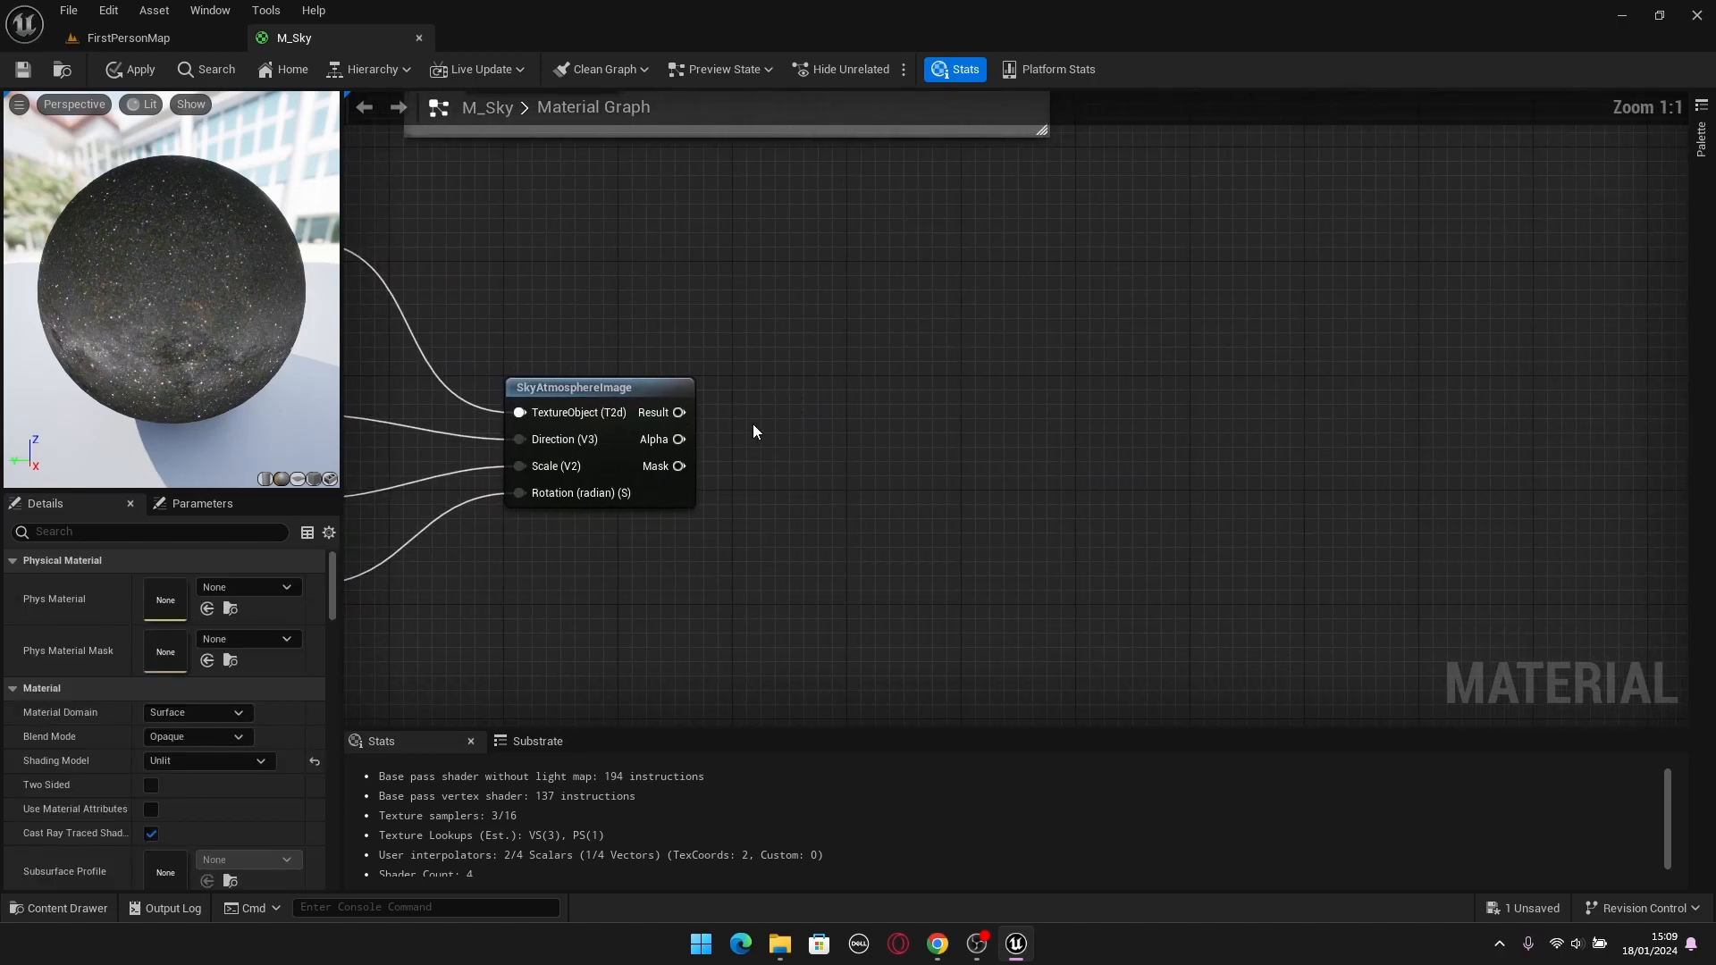
left_click_drag(679, 412, 858, 411)
type("Name")
key("Return")
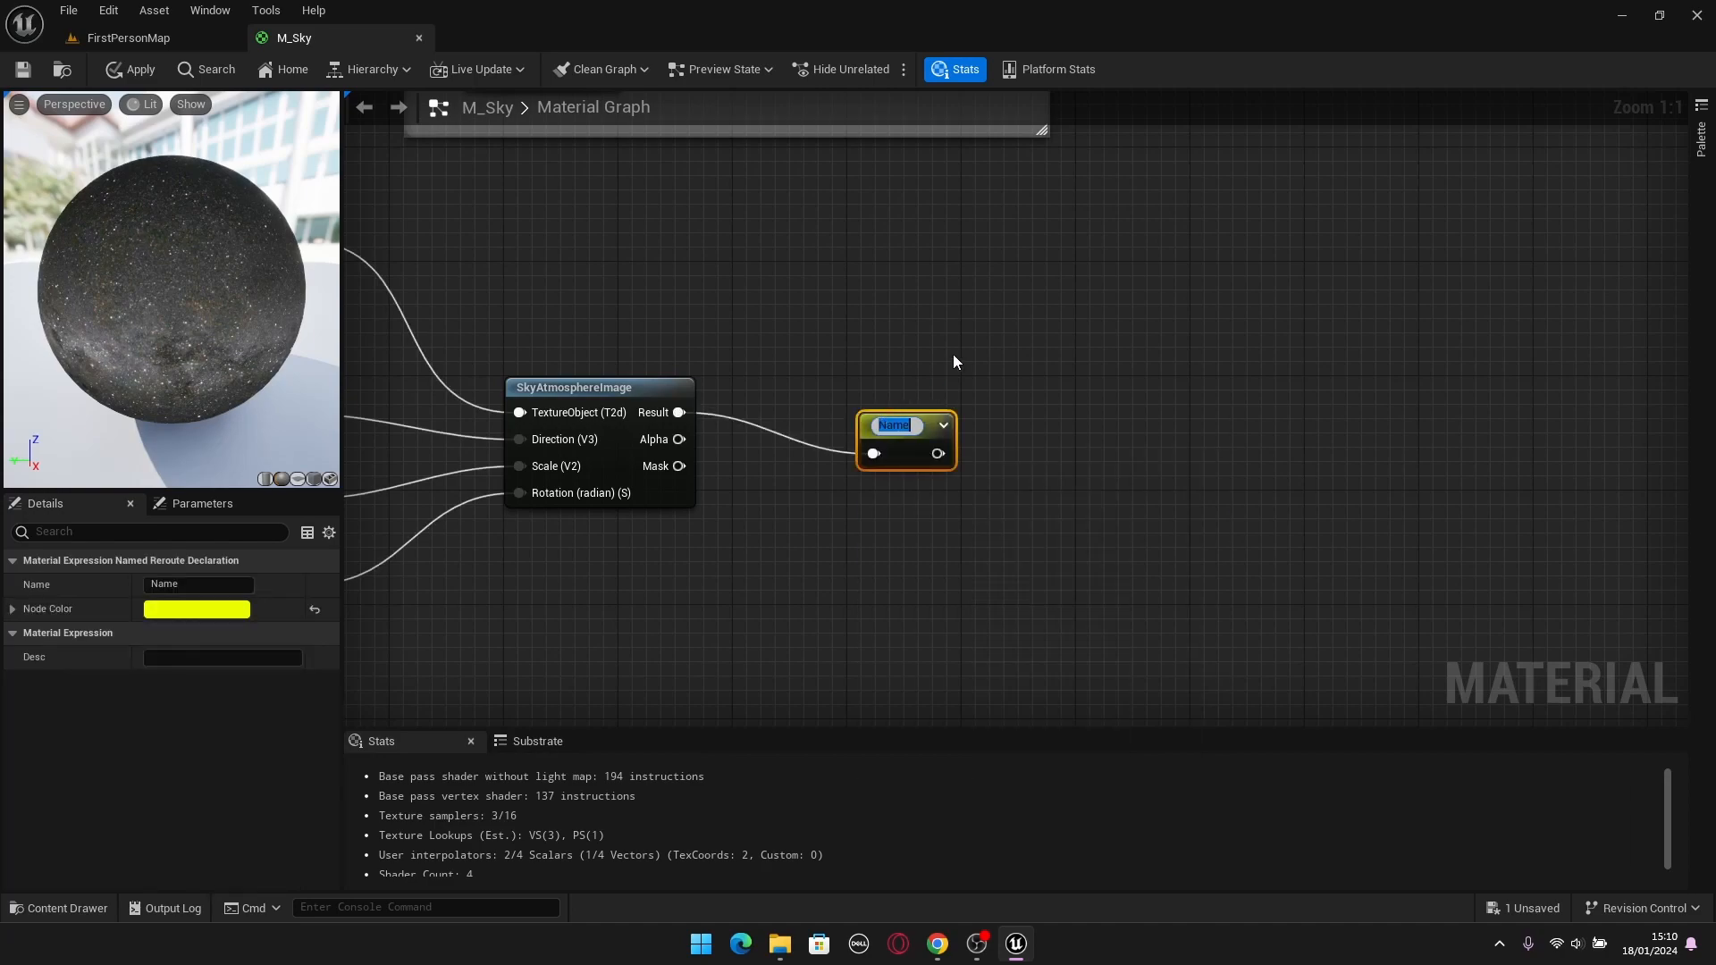
type("Moon")
key("Return")
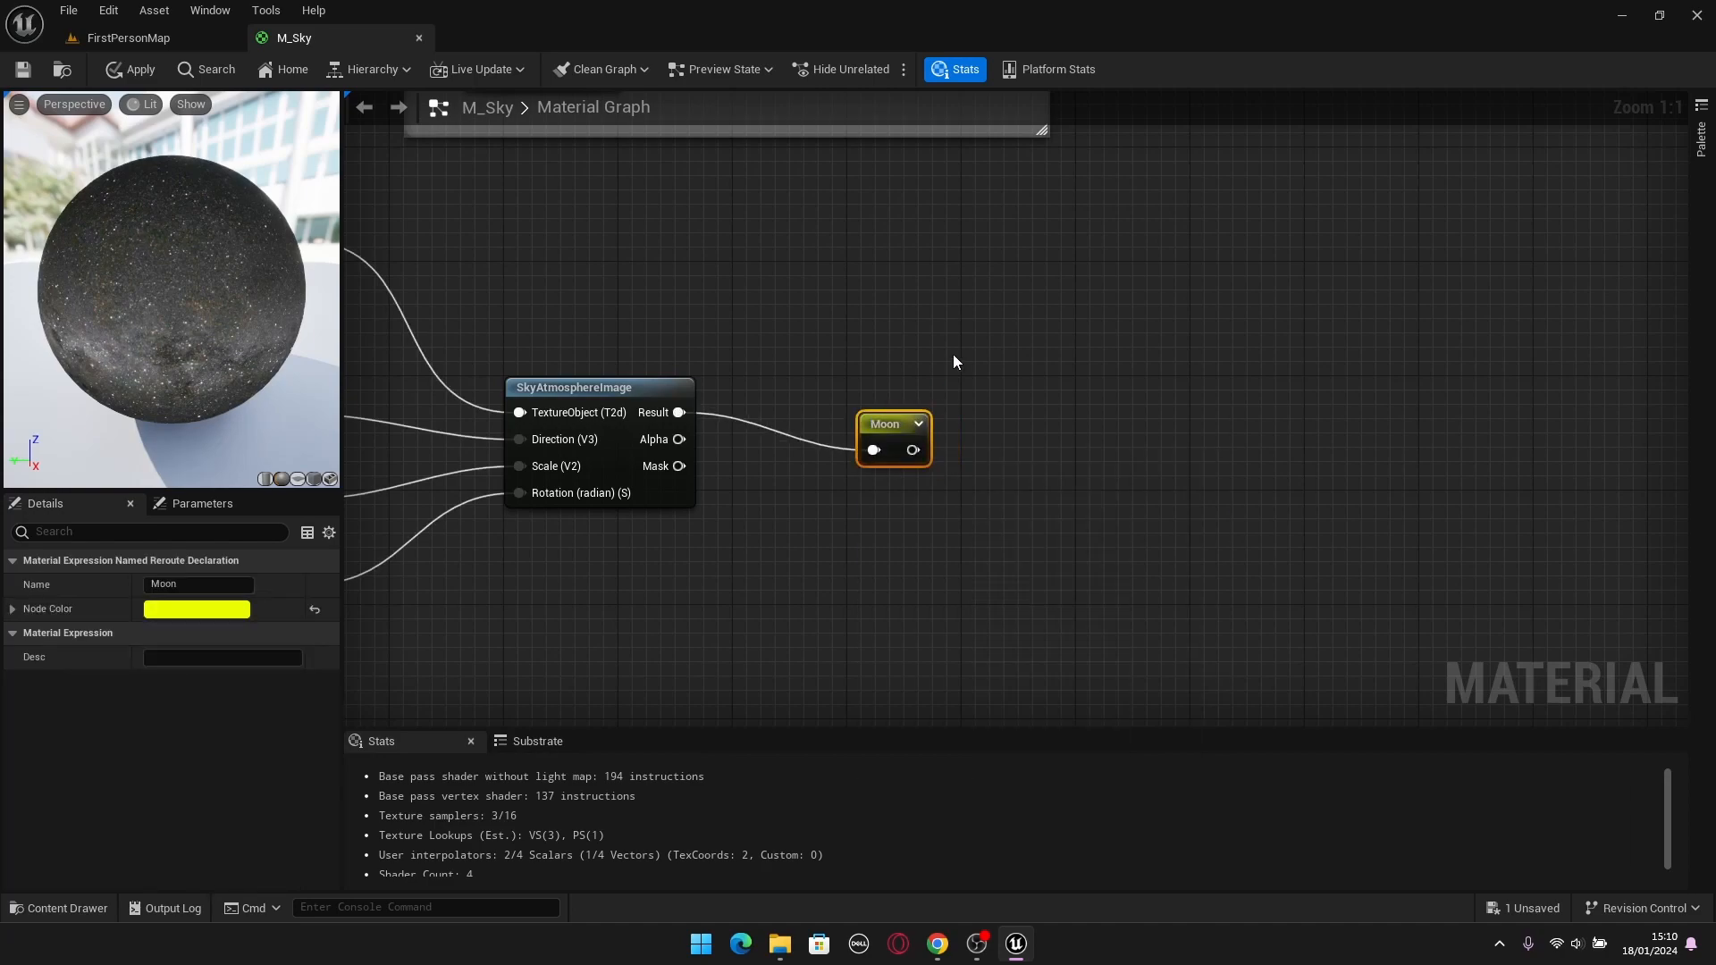
left_click_drag(890, 423, 821, 388)
left_click(1019, 338)
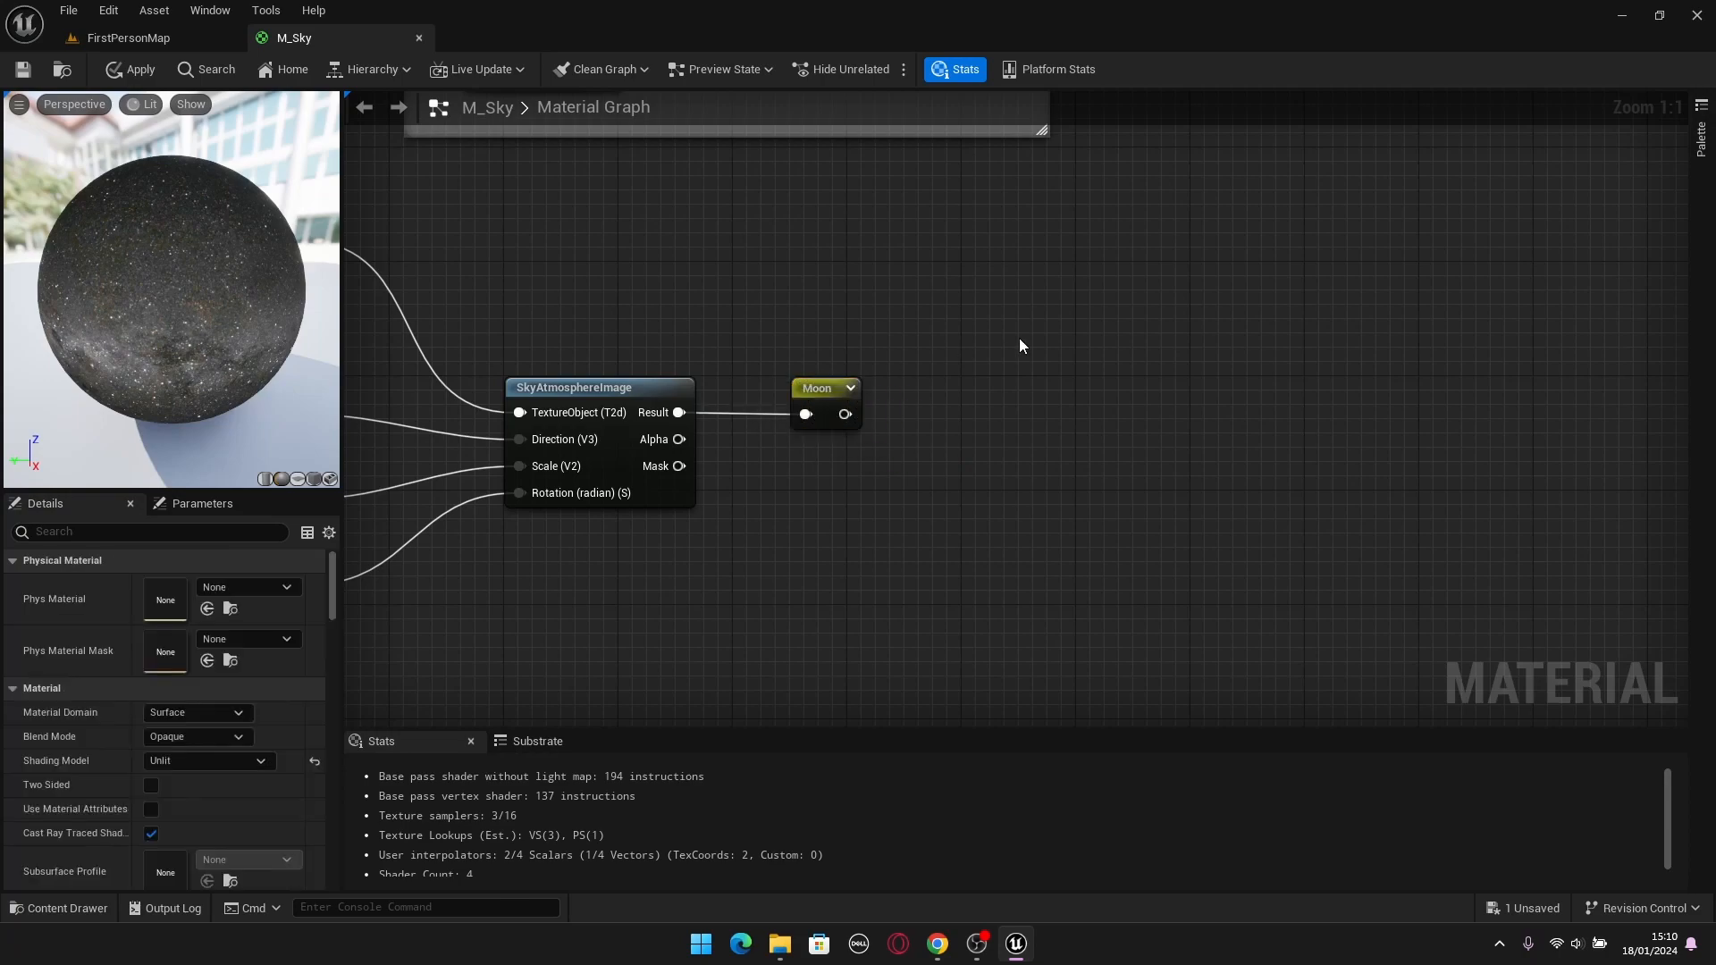
Add a second Add node between the existing Add and the M_Sky output, feeding the existing Add's result into its A input.
scroll(1019, 337, "down", 2)
right_click_drag(1172, 377, 837, 444)
right_click_drag(1480, 347, 797, 490)
right_click_drag(958, 354, 1210, 487)
scroll(1078, 381, "up", 2)
right_click_drag(1078, 382, 1095, 347)
scroll(1096, 346, "down", 2)
right_click_drag(999, 265, 1207, 382)
scroll(1206, 383, "down", 8)
scroll(1208, 381, "up", 10)
left_click_drag(1122, 338, 869, 572)
left_click_drag(1054, 432, 911, 390)
left_click(930, 360)
left_click(920, 386)
left_click(892, 517)
left_click(726, 333)
left_click(731, 420)
left_click(1006, 597)
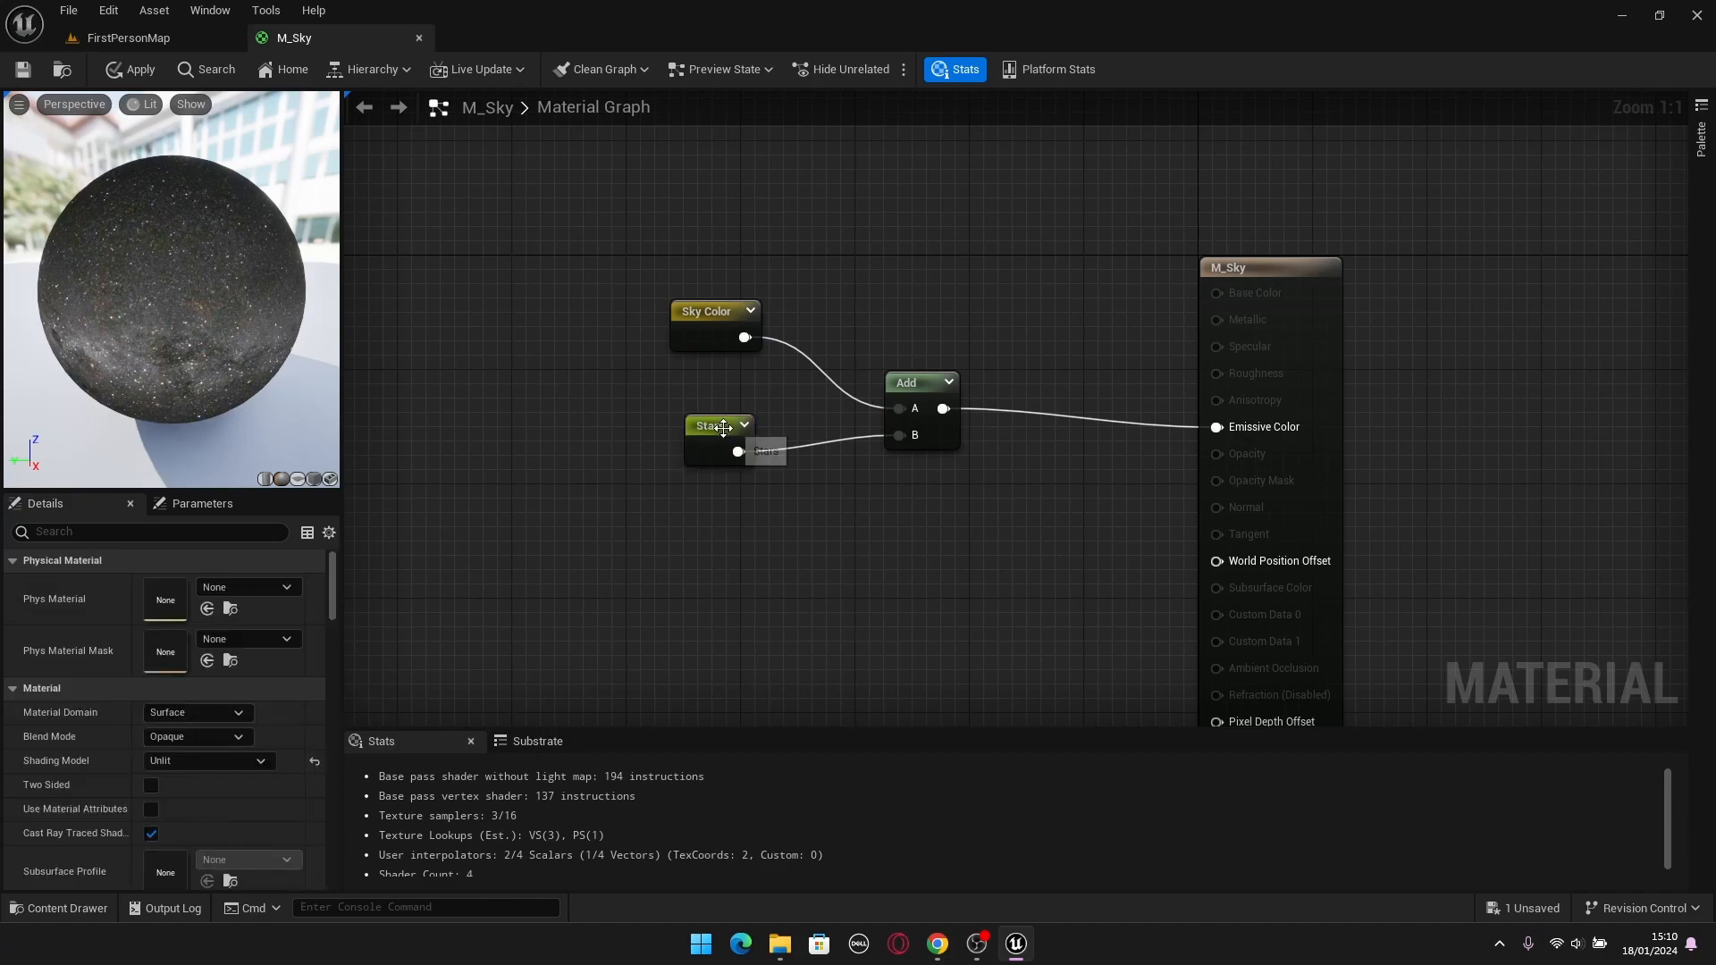
left_click(1037, 483)
left_click_drag(1044, 488, 1043, 385)
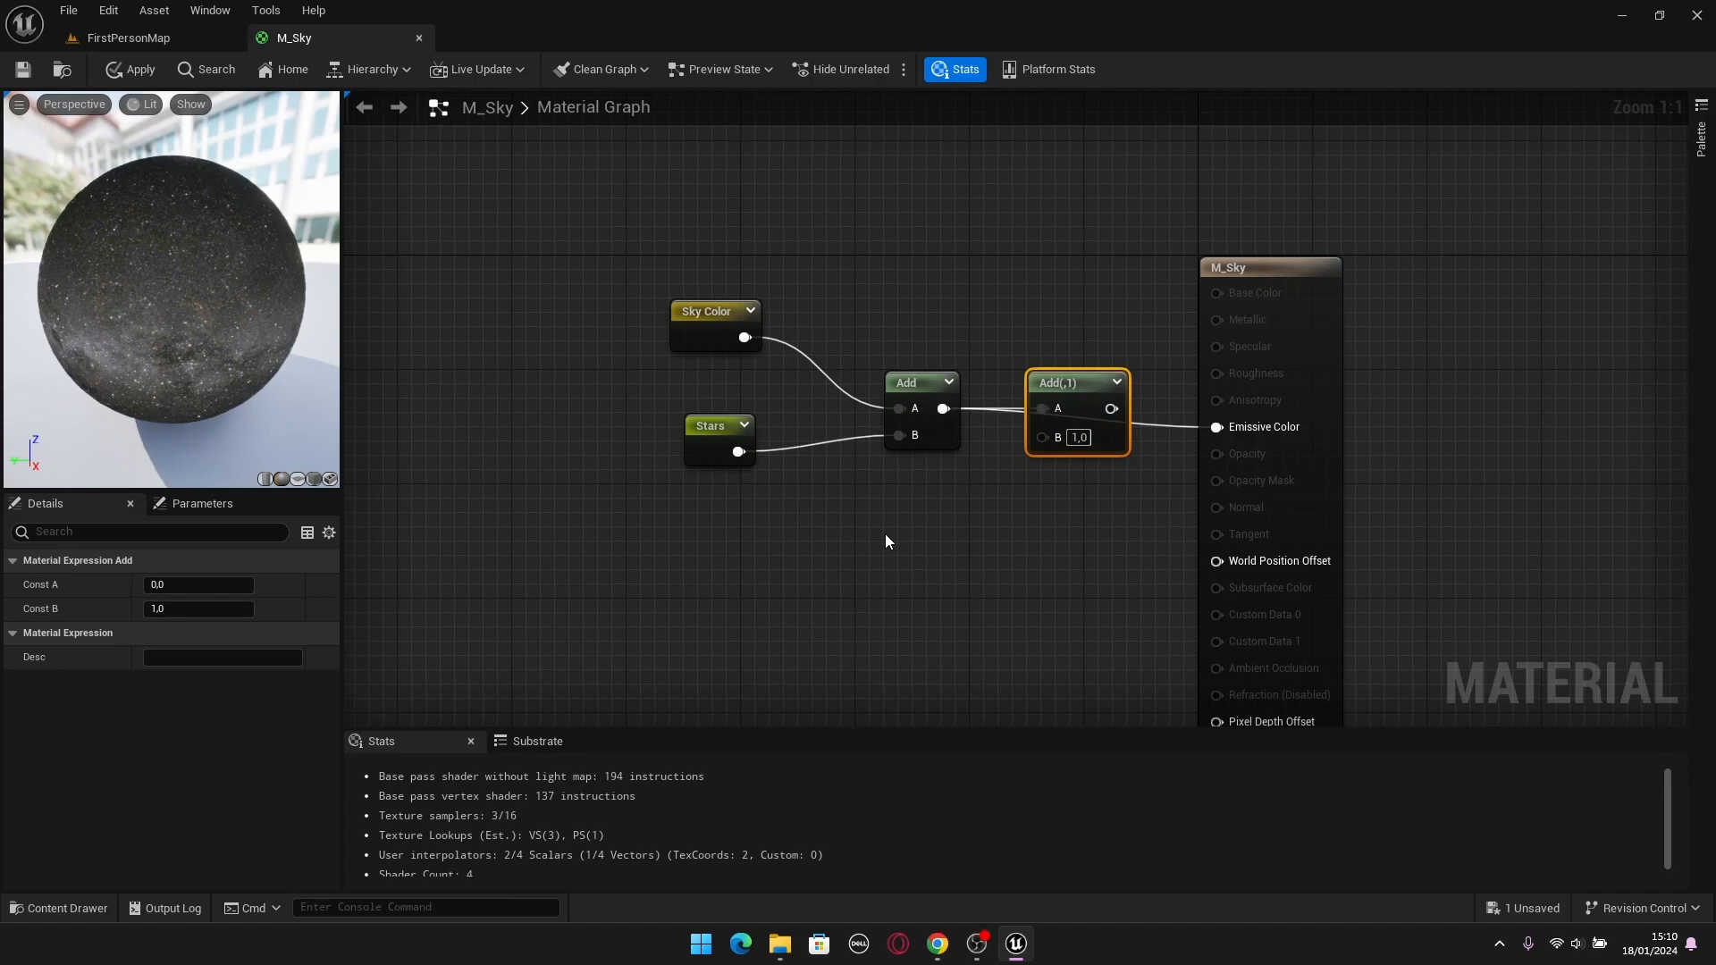
Place the Moon named reroute below the Add nodes, connect it to the second Add's B input, and feed that sum into Emissive Color.
left_click(856, 551)
right_click(856, 550)
type("Moon")
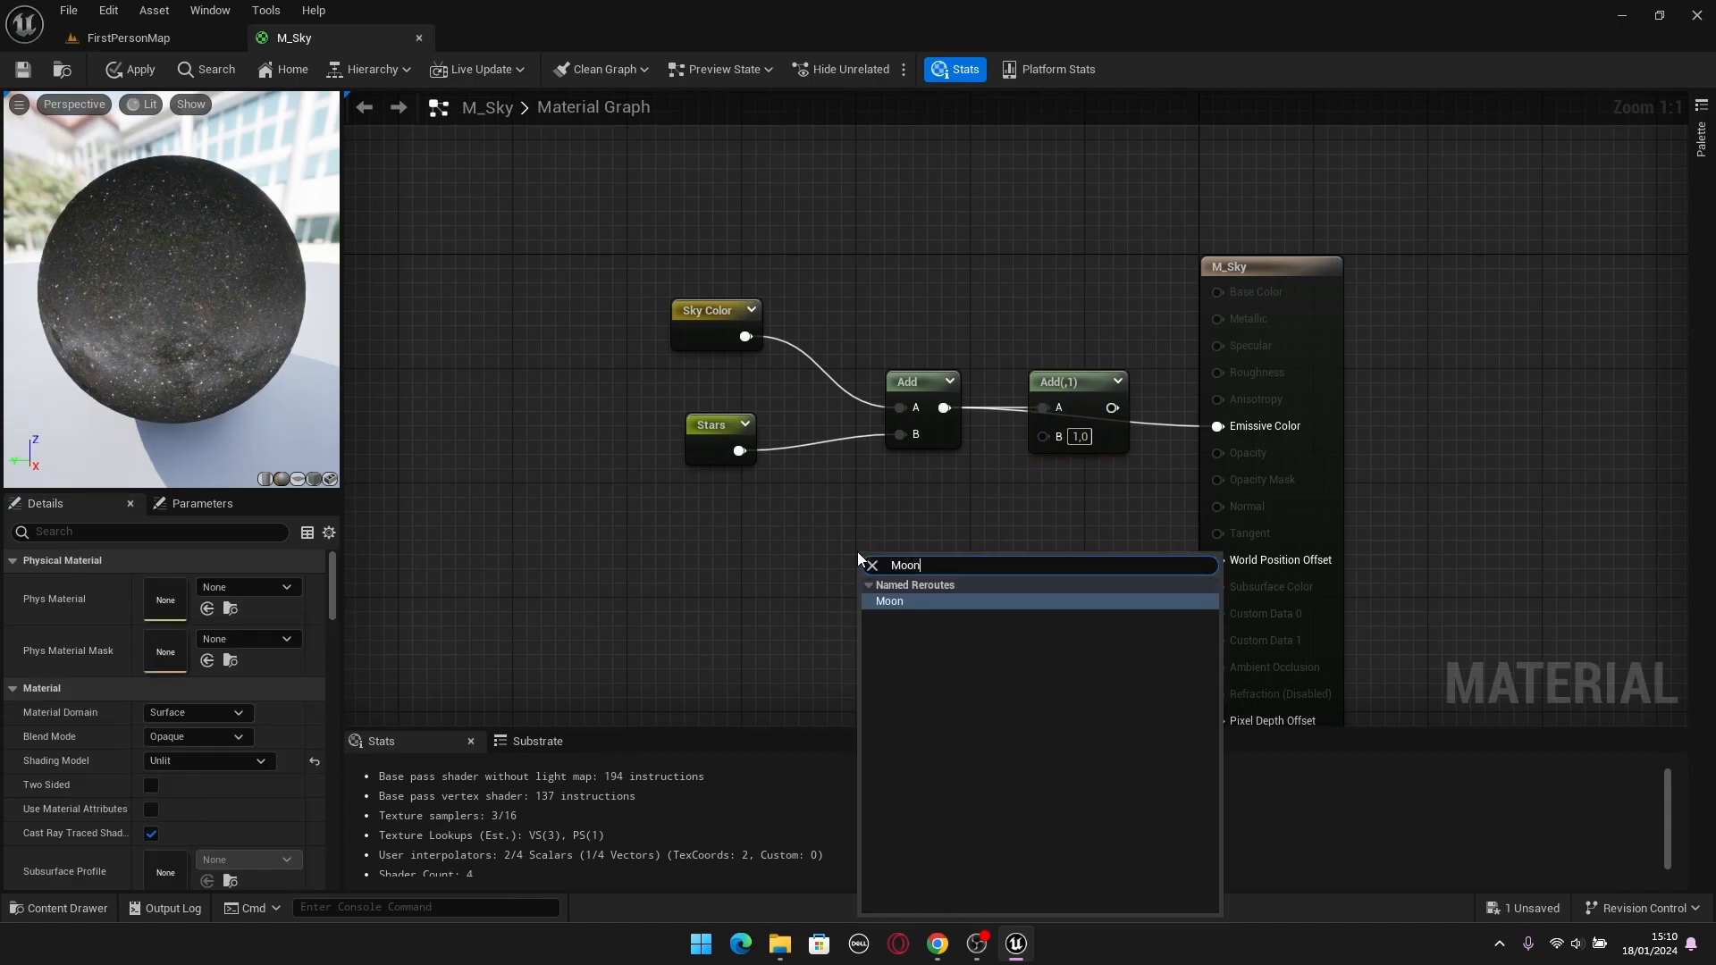
key("Return")
left_click_drag(910, 590, 1223, 426)
Apply and save the M_Sky material, and inspect the moon in the sky of the FirstPersonMap level.
left_click(136, 69)
left_click(23, 68)
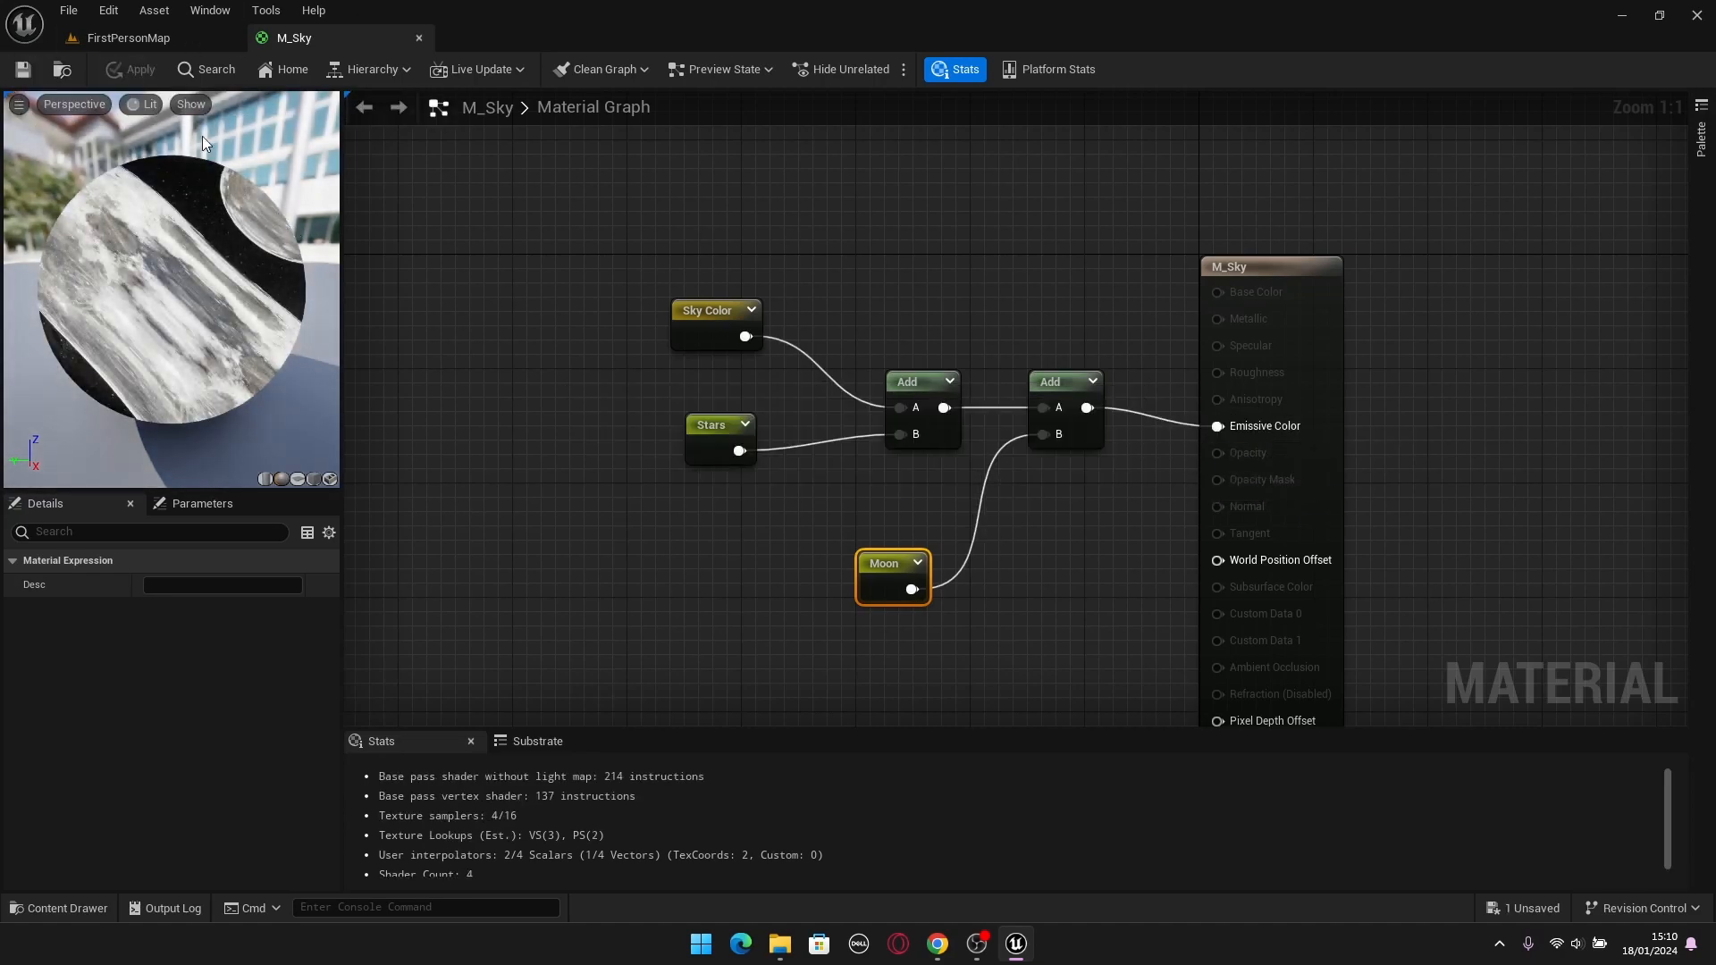
left_click(134, 37)
right_click_drag(996, 548, 1136, 532)
right_click_drag(924, 548, 1237, 601)
right_click_drag(1142, 456, 1112, 533)
Back in the M_Sky graph, move the Moon reroute declaration farther from SkyAtmosphereImage to leave space between the two nodes.
left_click(319, 41)
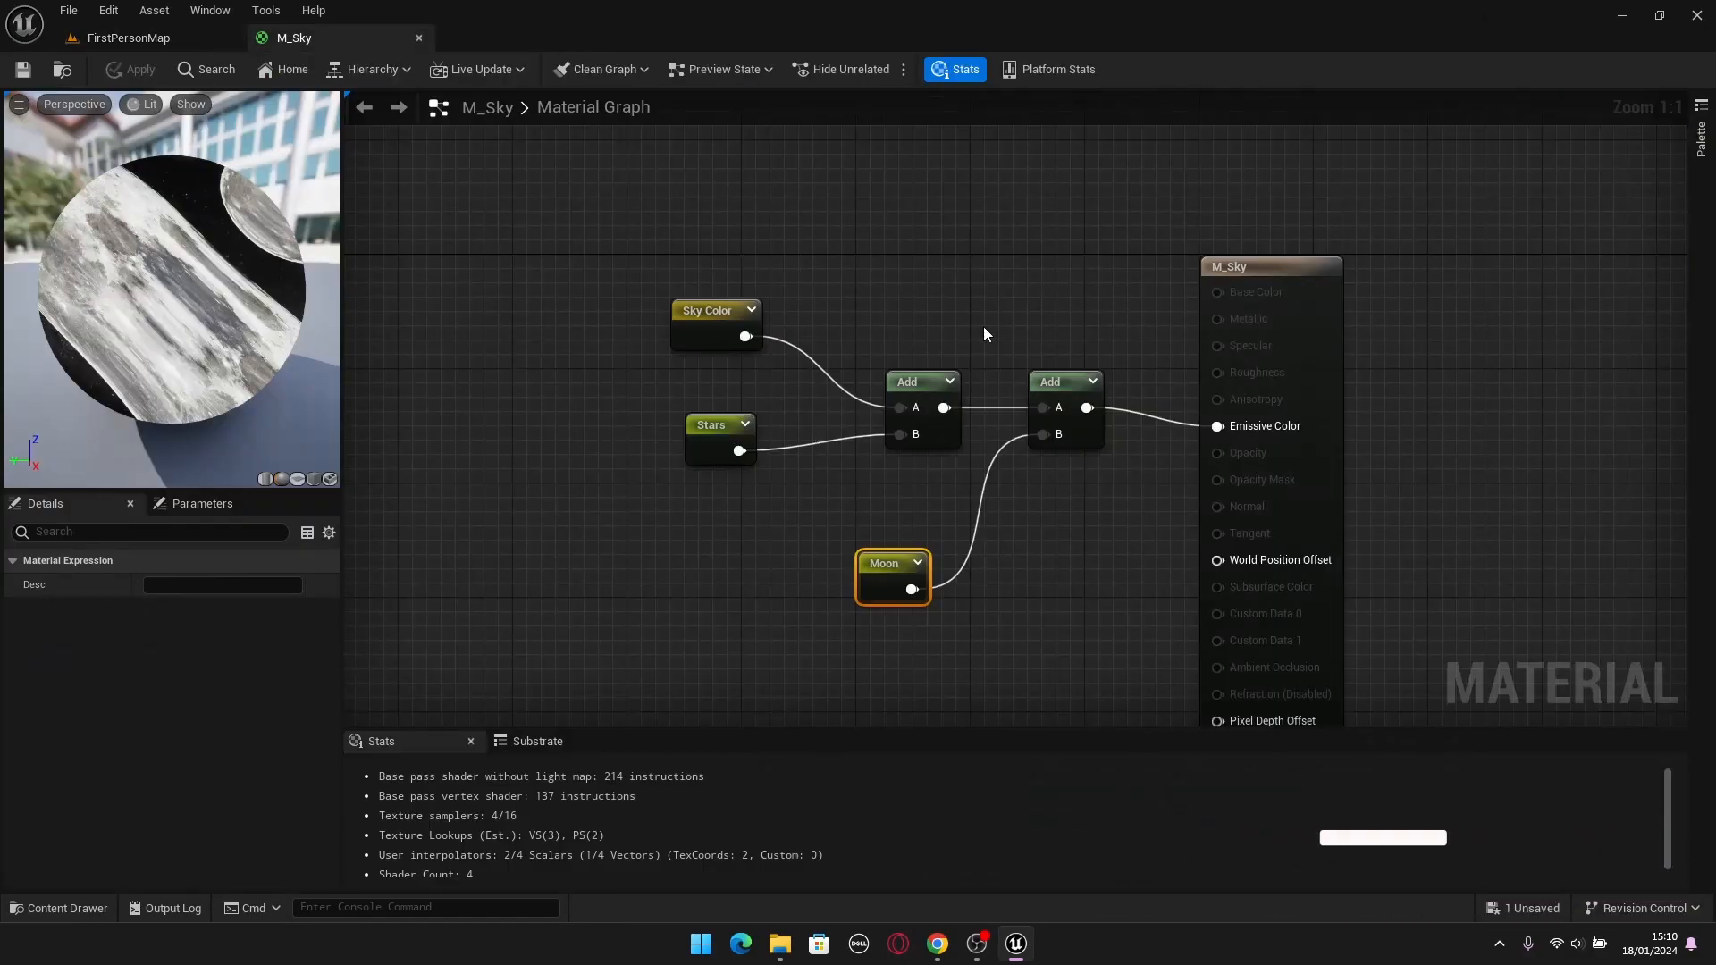
left_click(982, 327)
scroll(983, 326, "down", 5)
right_click_drag(874, 364, 1229, 266)
scroll(853, 538, "up", 5)
left_click_drag(1280, 594, 536, 195)
left_click(971, 211)
scroll(595, 172, "down", 2)
right_click_drag(653, 185, 858, 277)
scroll(844, 308, "up", 2)
left_click(731, 260)
left_click(1214, 348)
right_click_drag(1293, 373, 1057, 334)
left_click_drag(1136, 380, 1482, 379)
left_click(1297, 465)
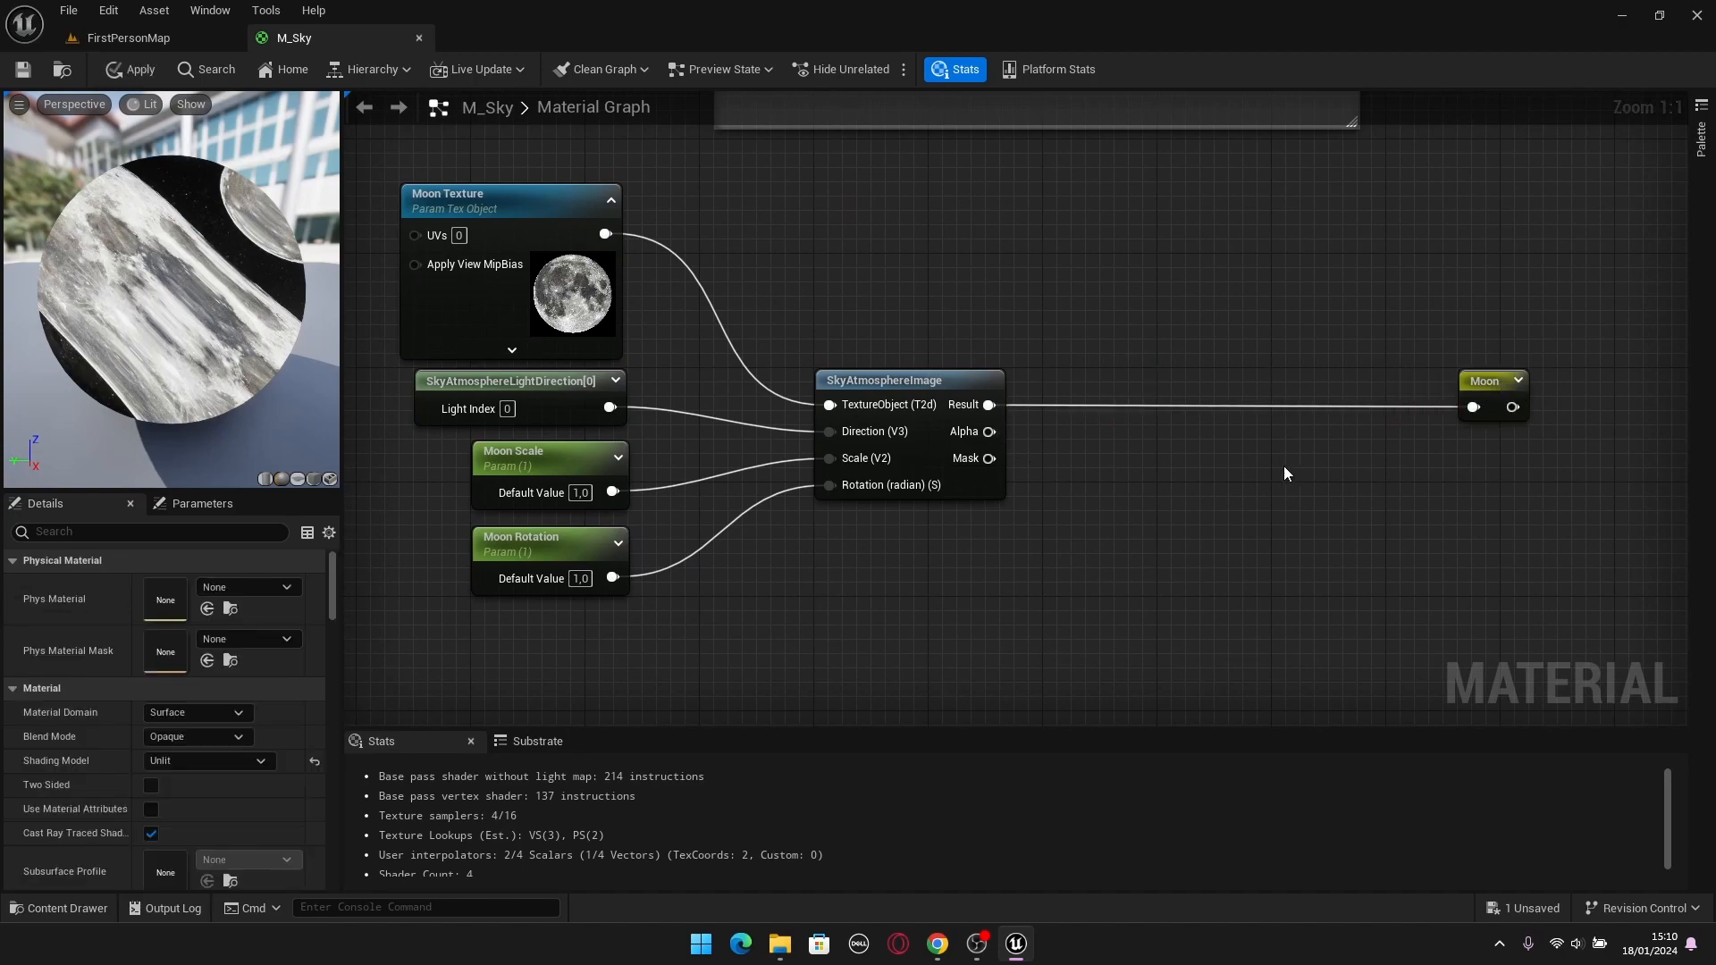
right_click_drag(1298, 465, 1095, 456)
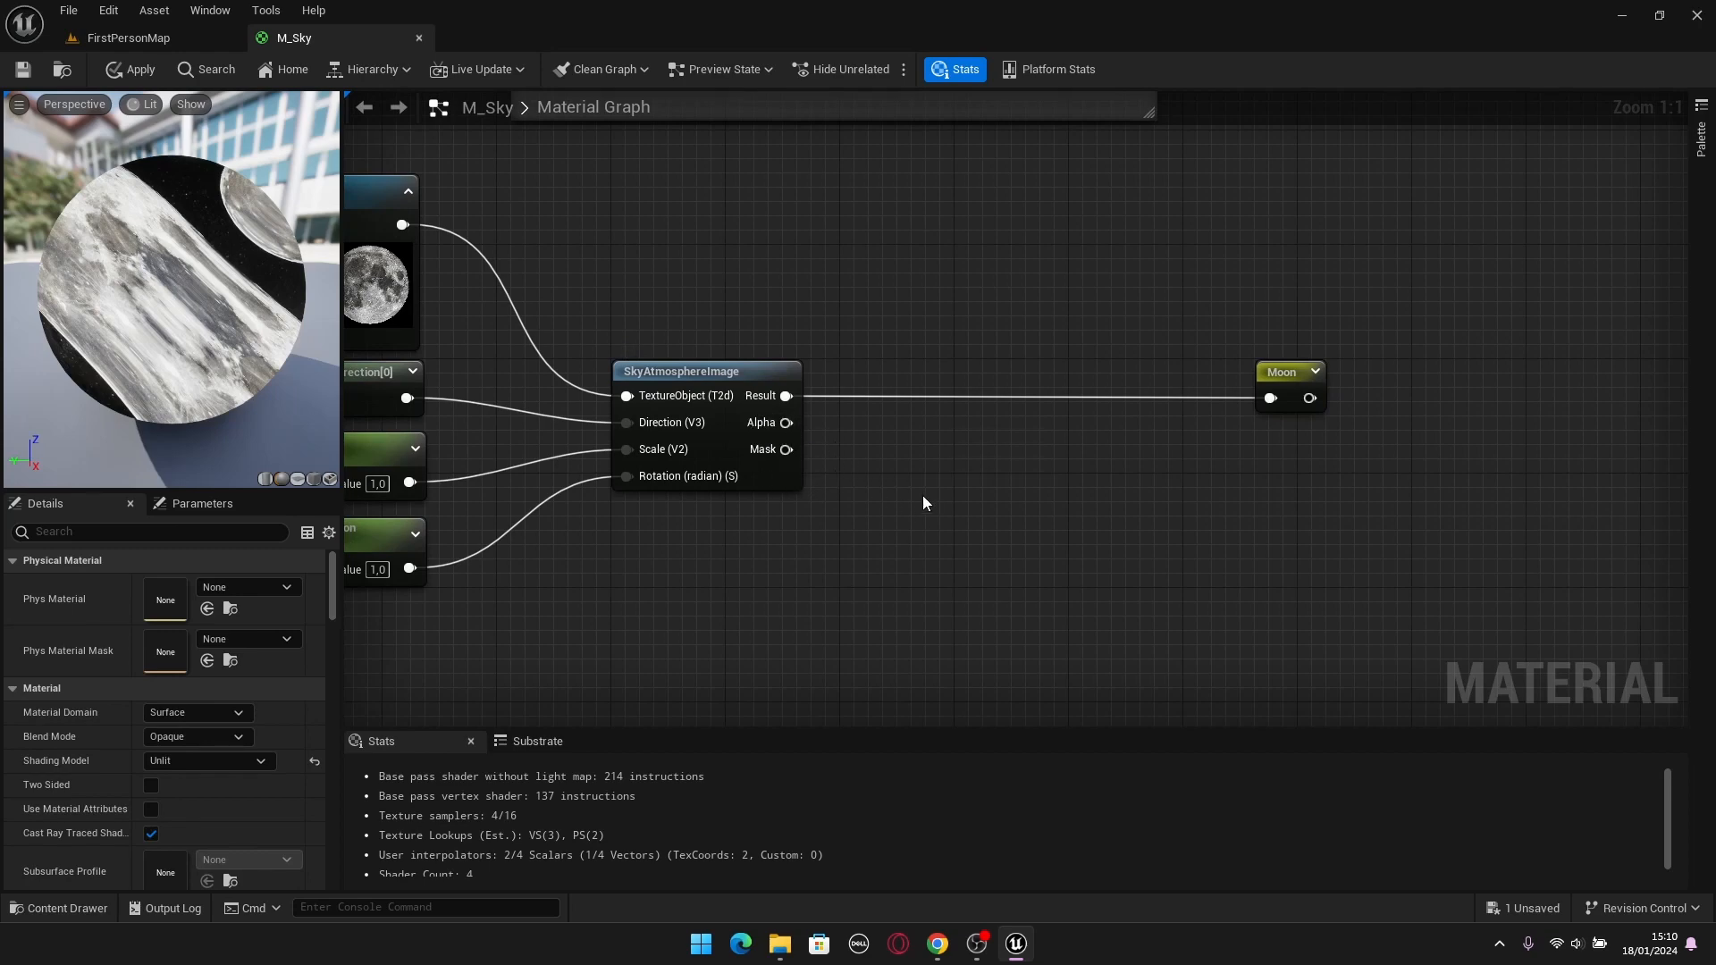
Add a Multiply node beside SkyAtmosphereImage, and connect Alpha to its A input and Mask to its B input.
left_click(892, 464)
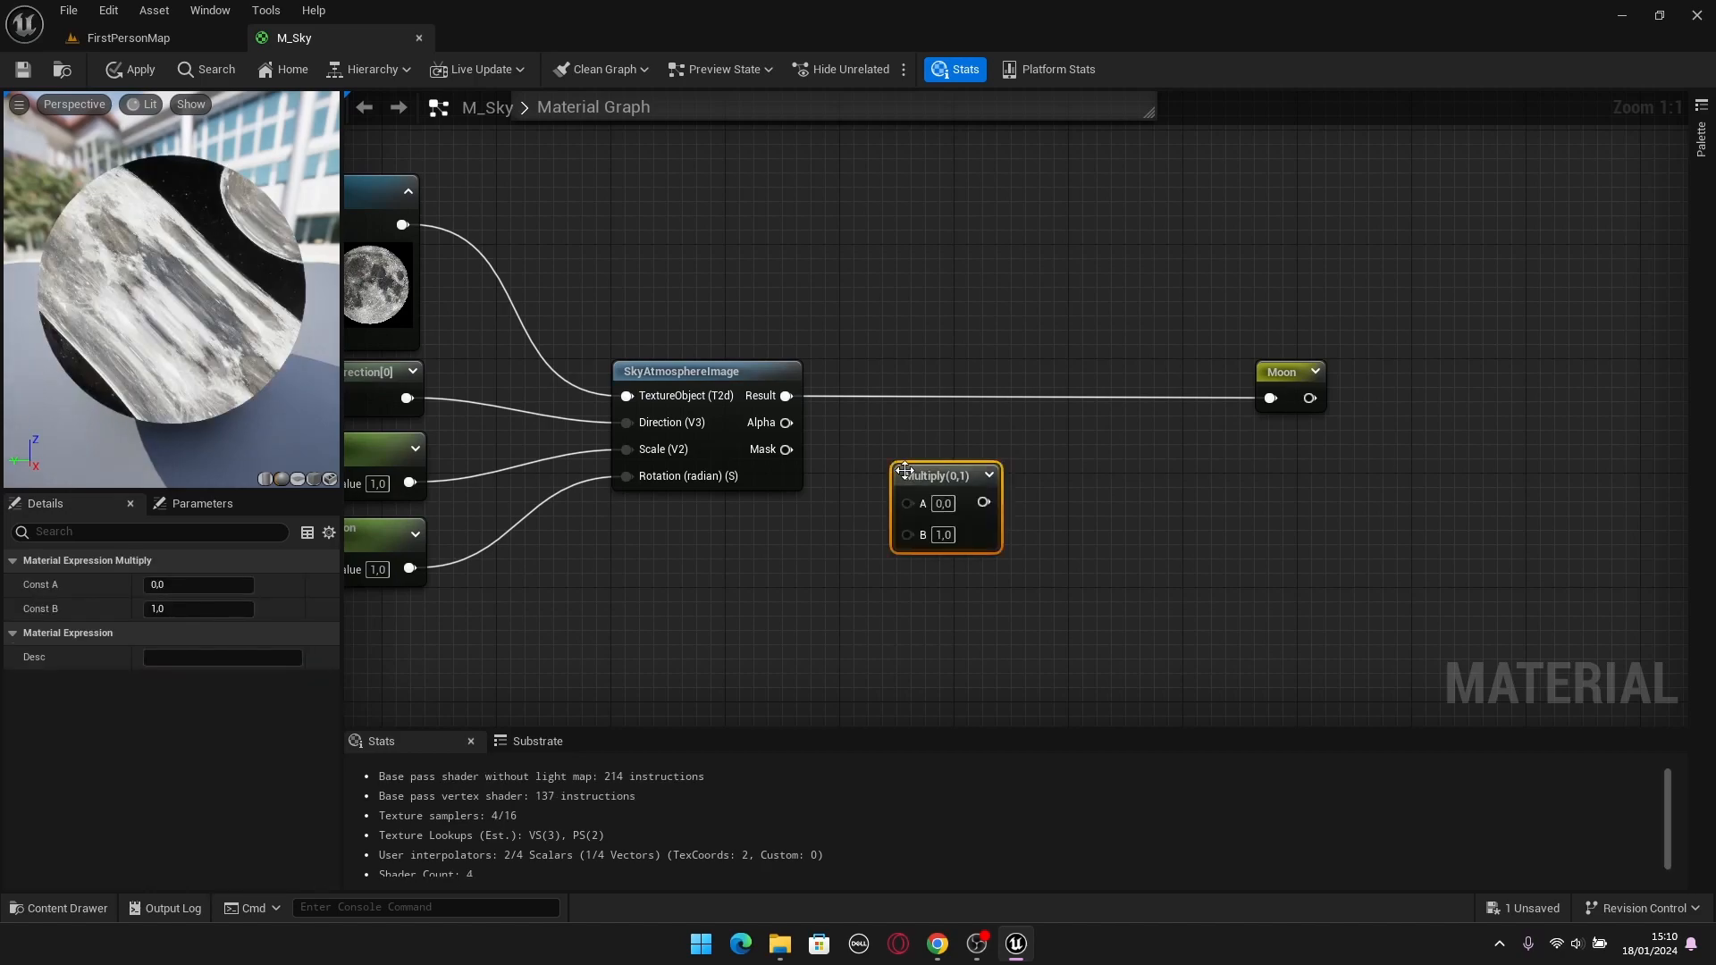
left_click_drag(935, 466, 910, 438)
left_click_drag(787, 423, 968, 478)
left_click(1019, 517)
left_click(936, 512)
left_click(945, 501)
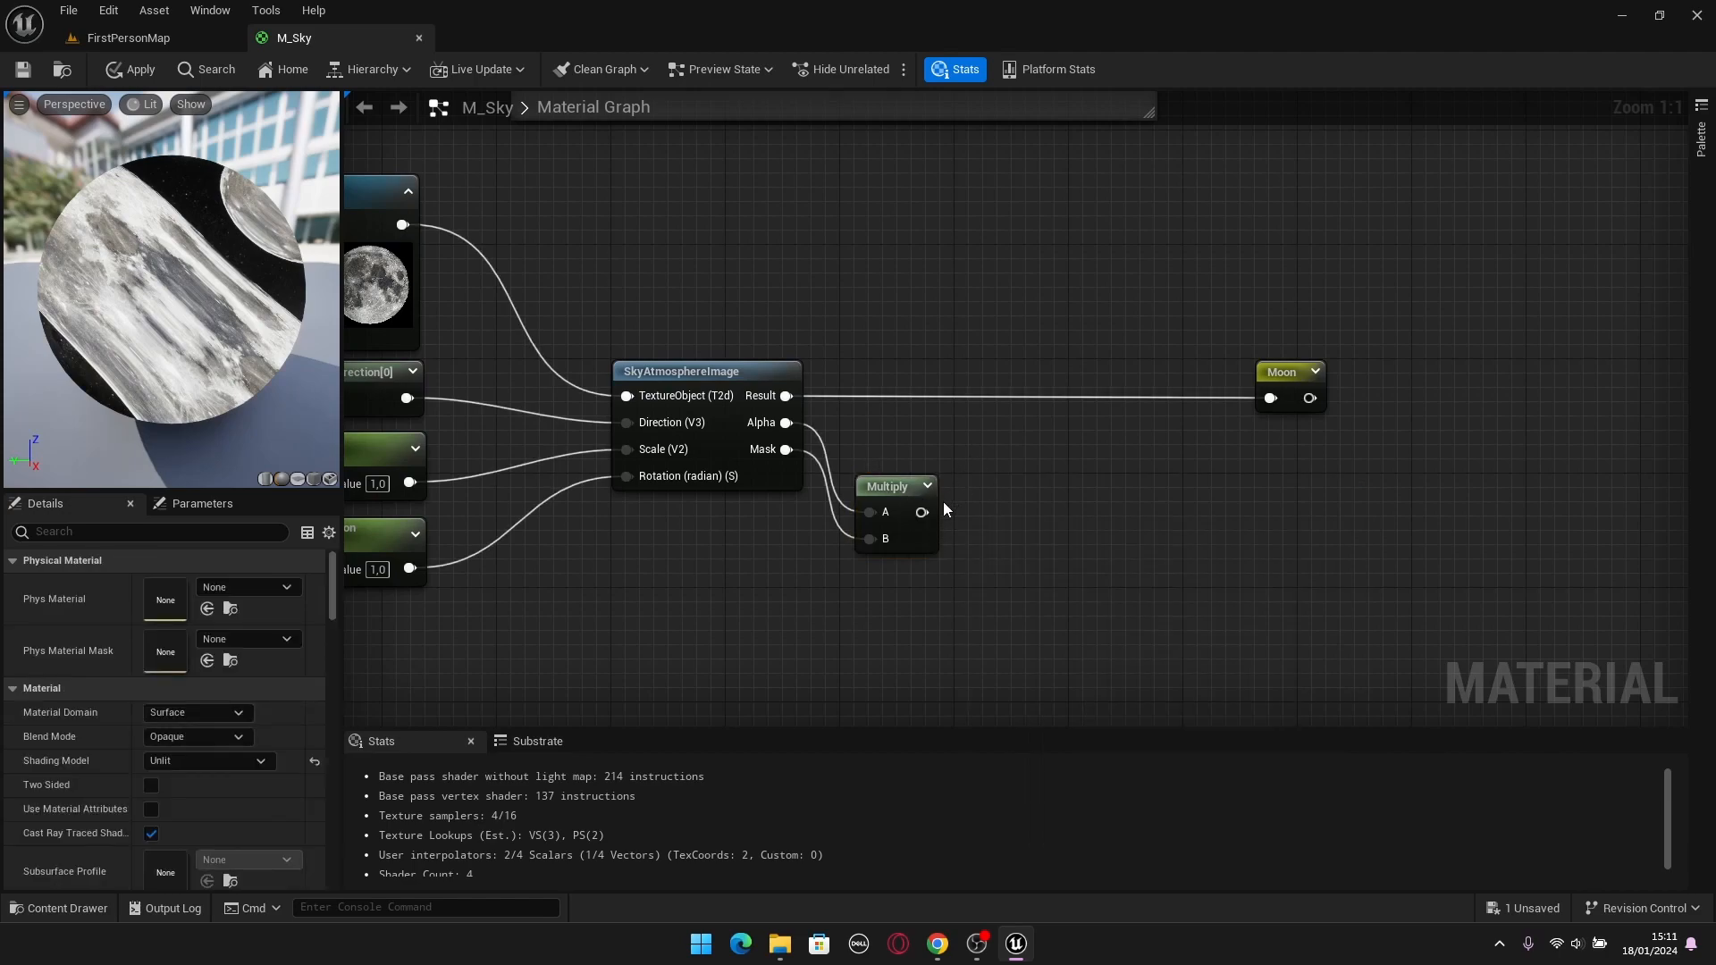
left_click_drag(787, 396, 891, 358)
left_click(890, 483)
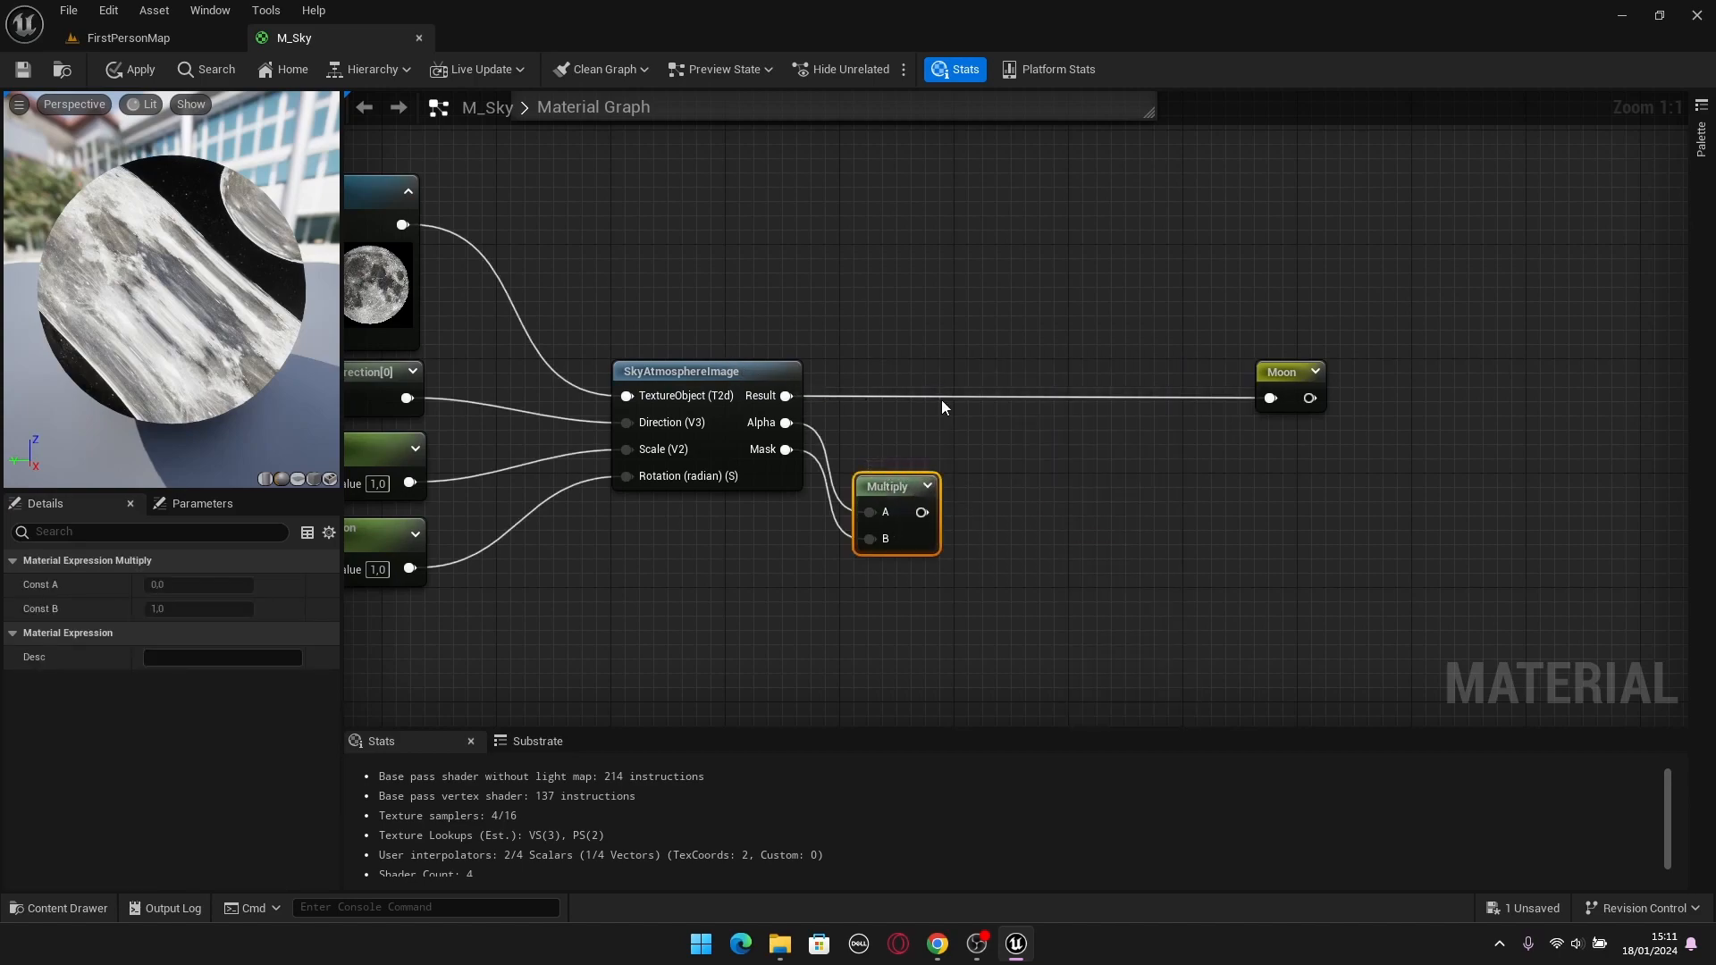
Insert a second Multiply before the Moon reroute, multiplying SkyAtmosphereImage's Result by the first Multiply, and move Moon closer to it.
left_click(1007, 380)
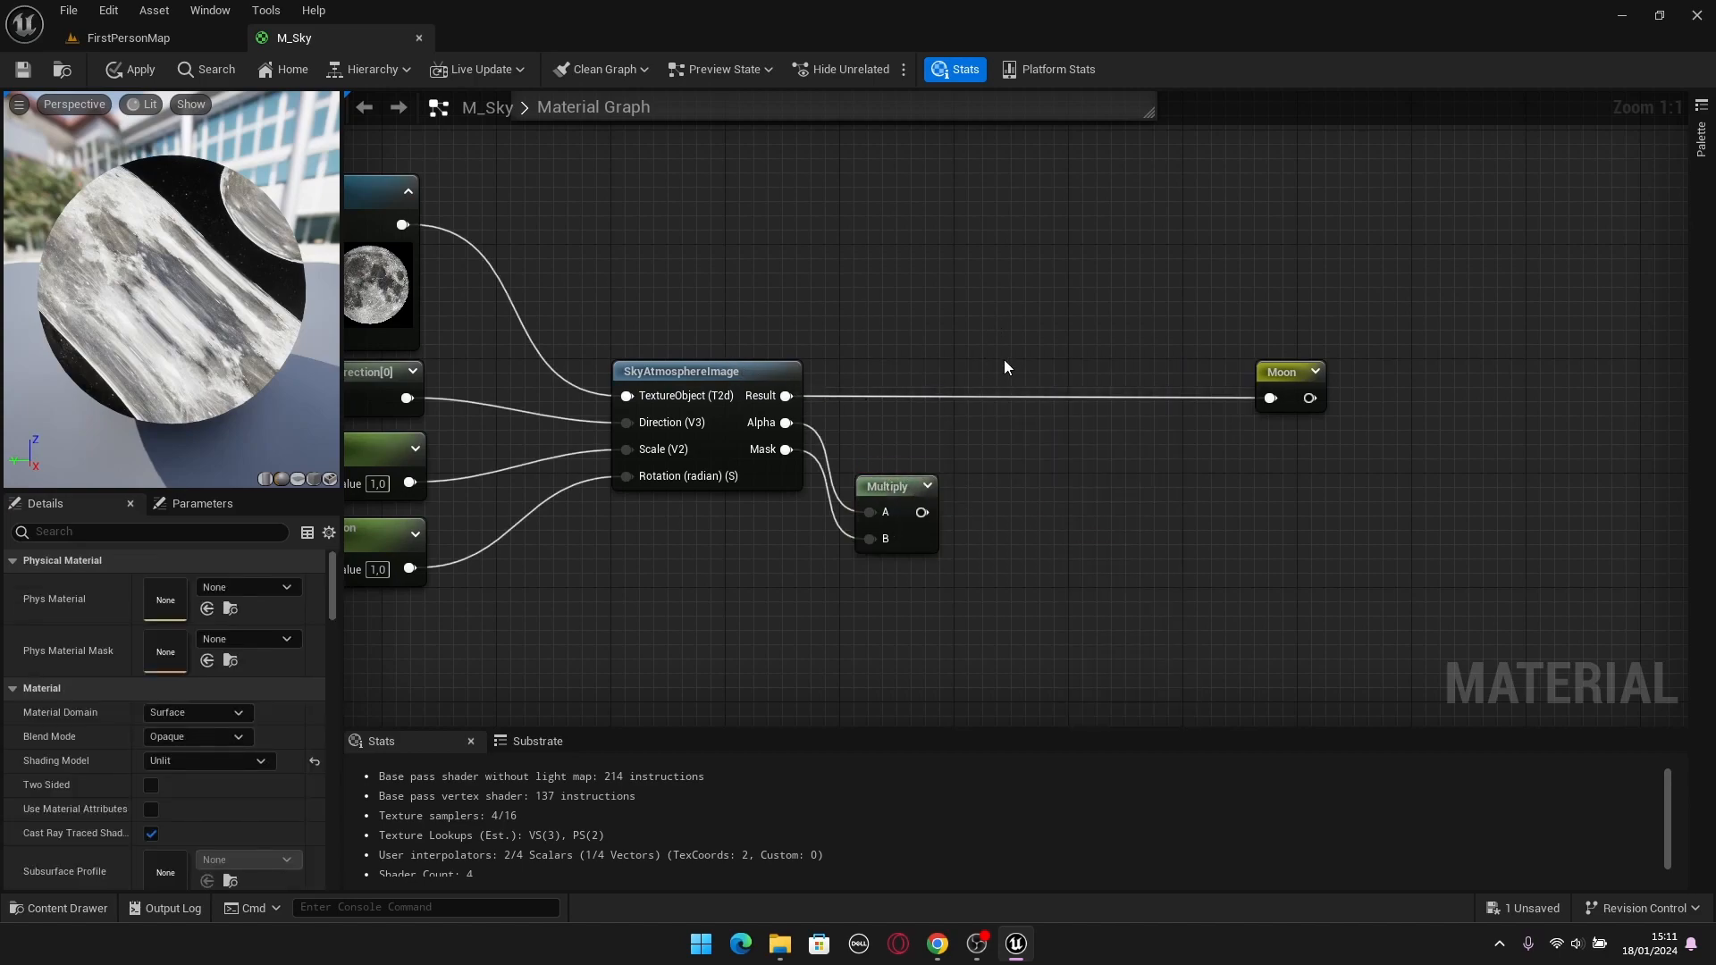
left_click(1004, 359)
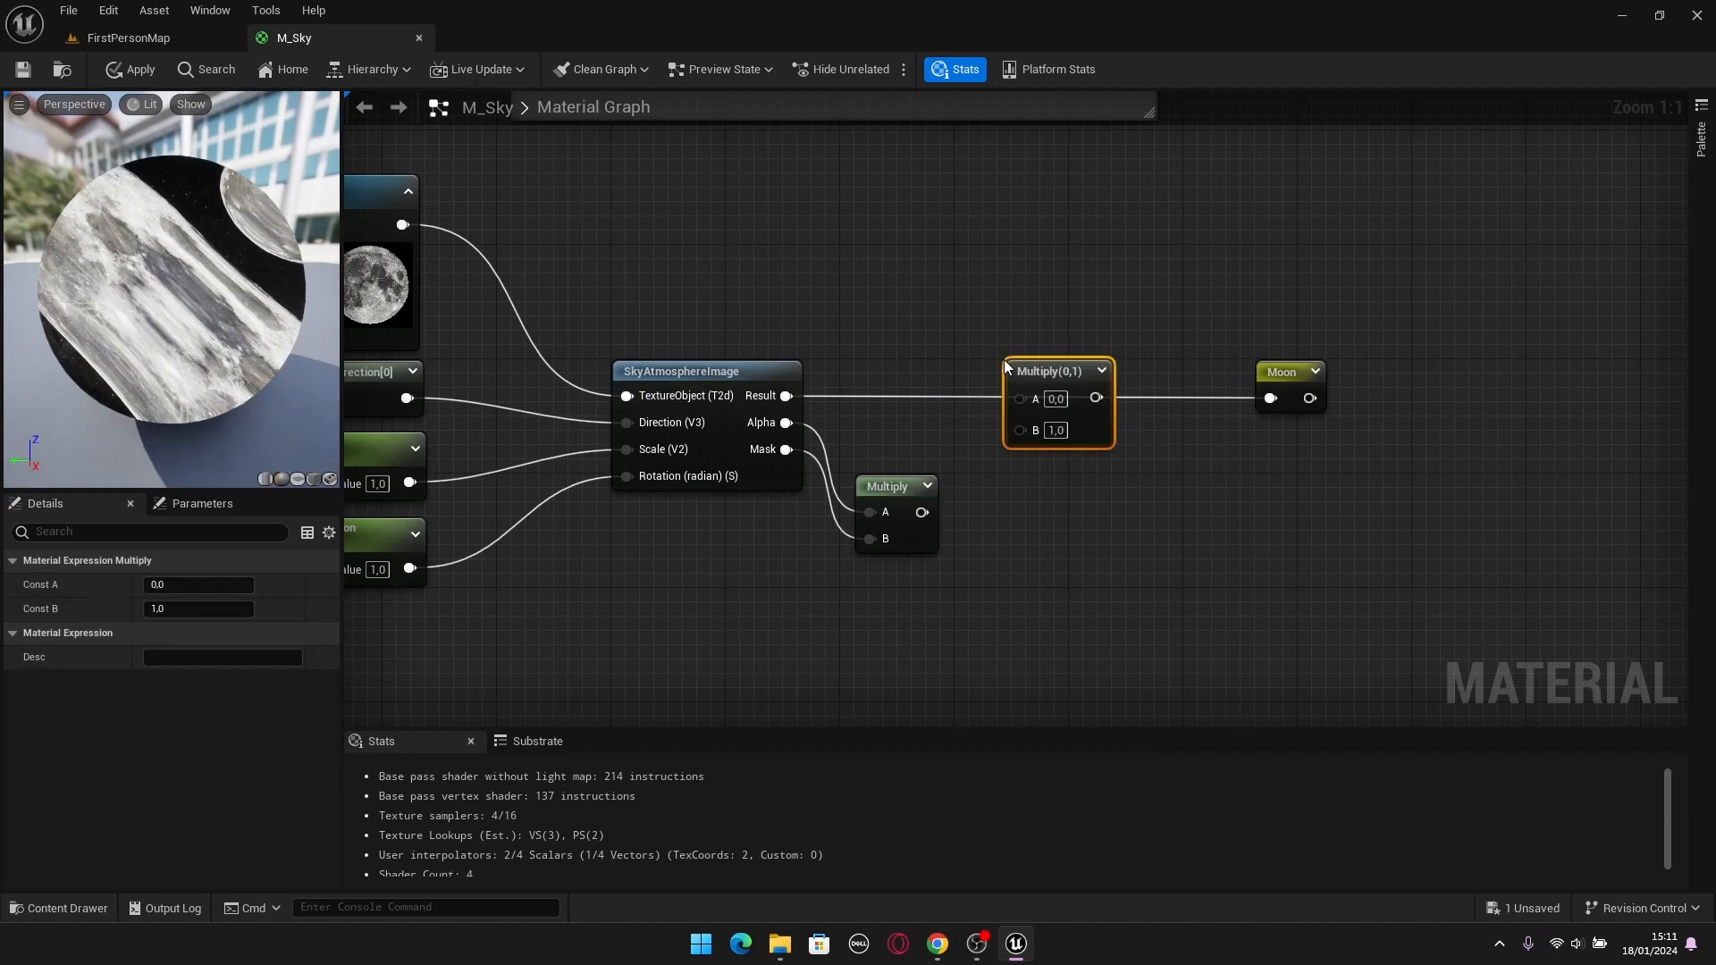
left_click(1036, 302)
left_click_drag(787, 396, 1006, 401)
left_click_drag(922, 513, 899, 499)
left_click_drag(964, 442, 1178, 374)
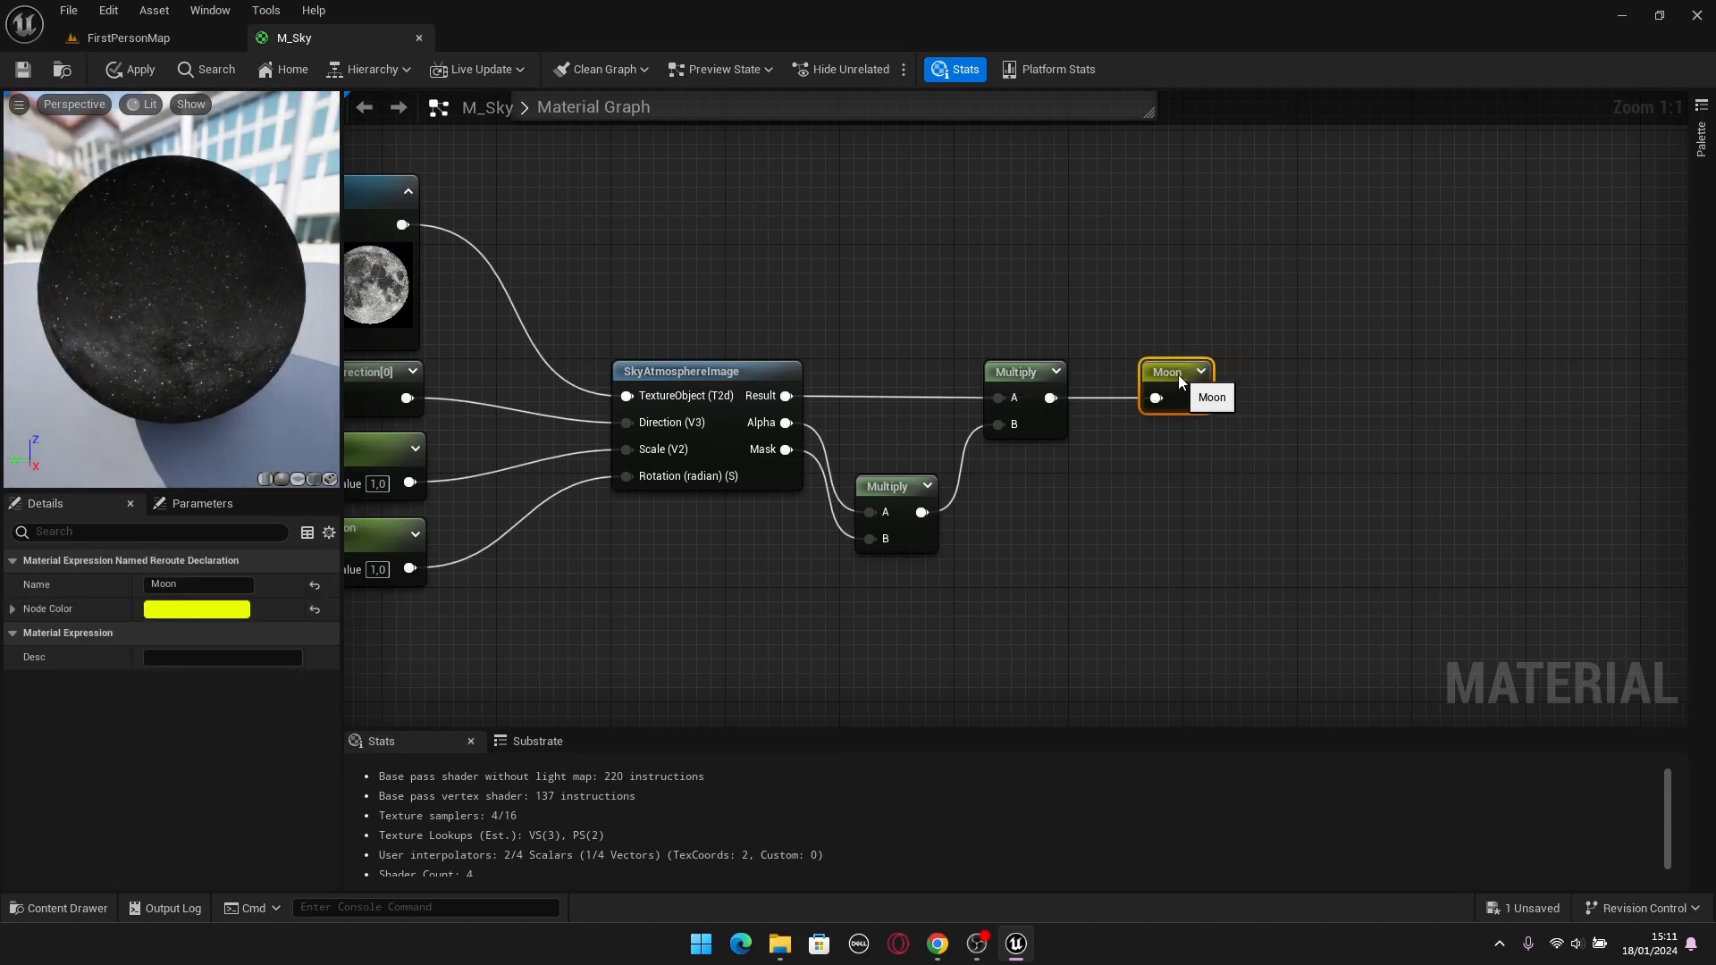
left_click(1140, 345)
Apply and save the M_Sky material, and inspect the moon's edges in the FirstPersonMap sky.
scroll(1137, 348, "down", 5)
right_click_drag(1412, 249, 994, 508)
scroll(994, 508, "up", 5)
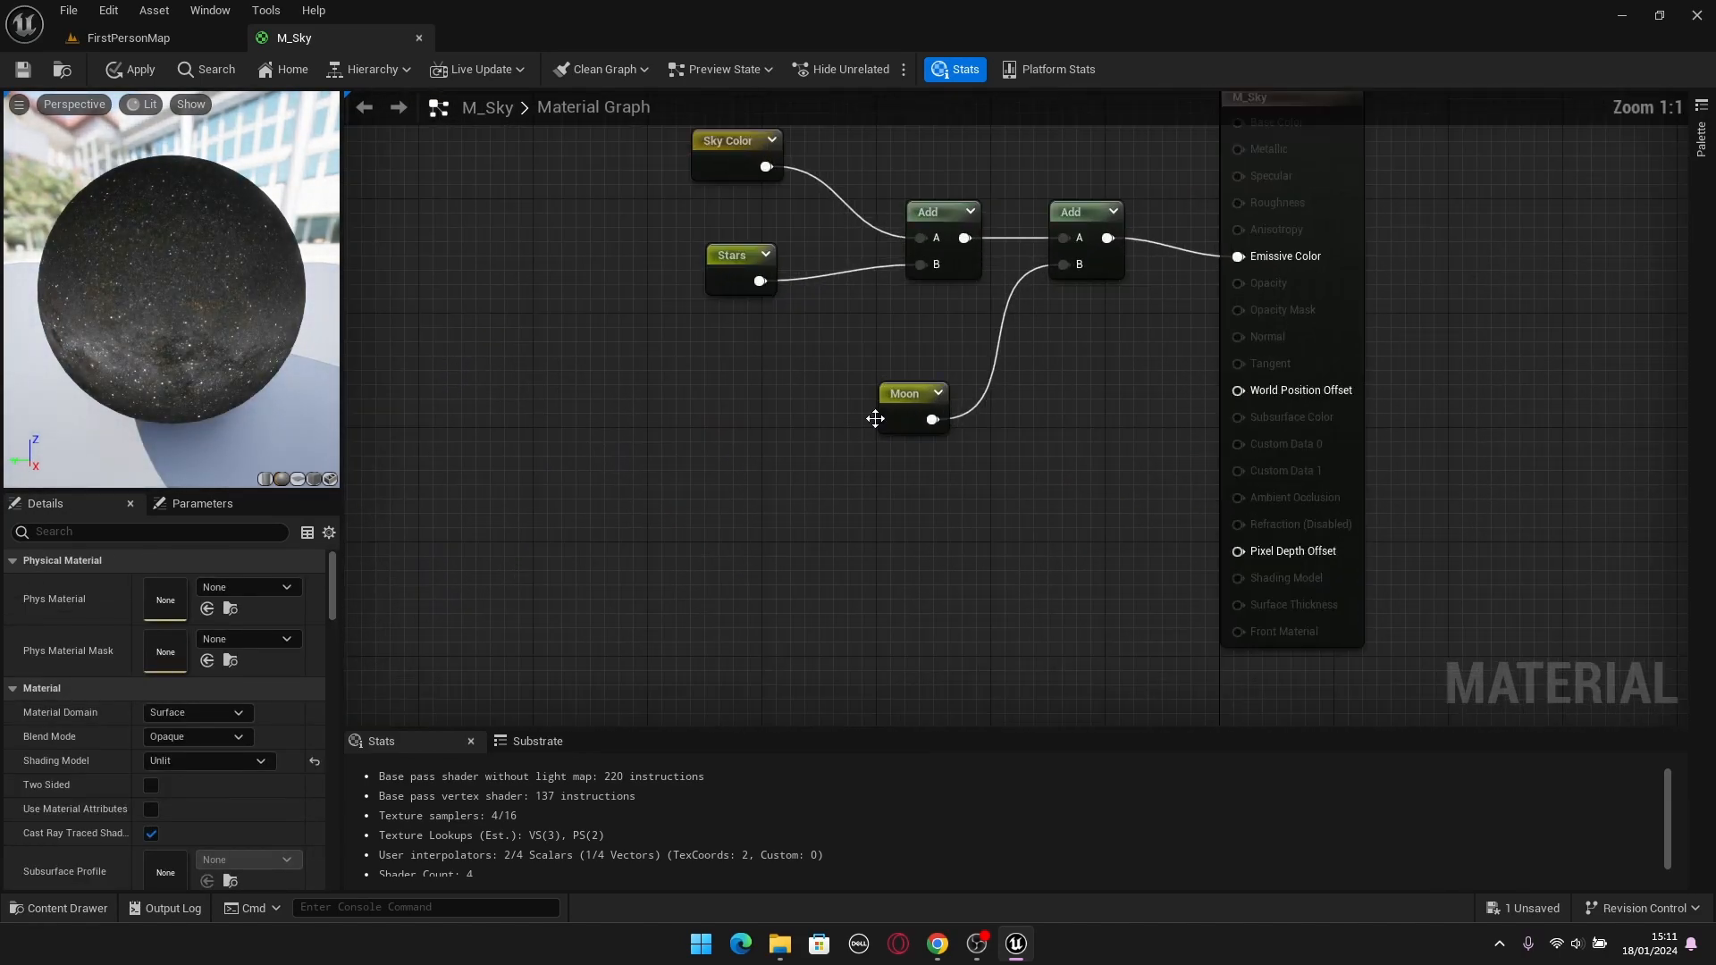
left_click(134, 69)
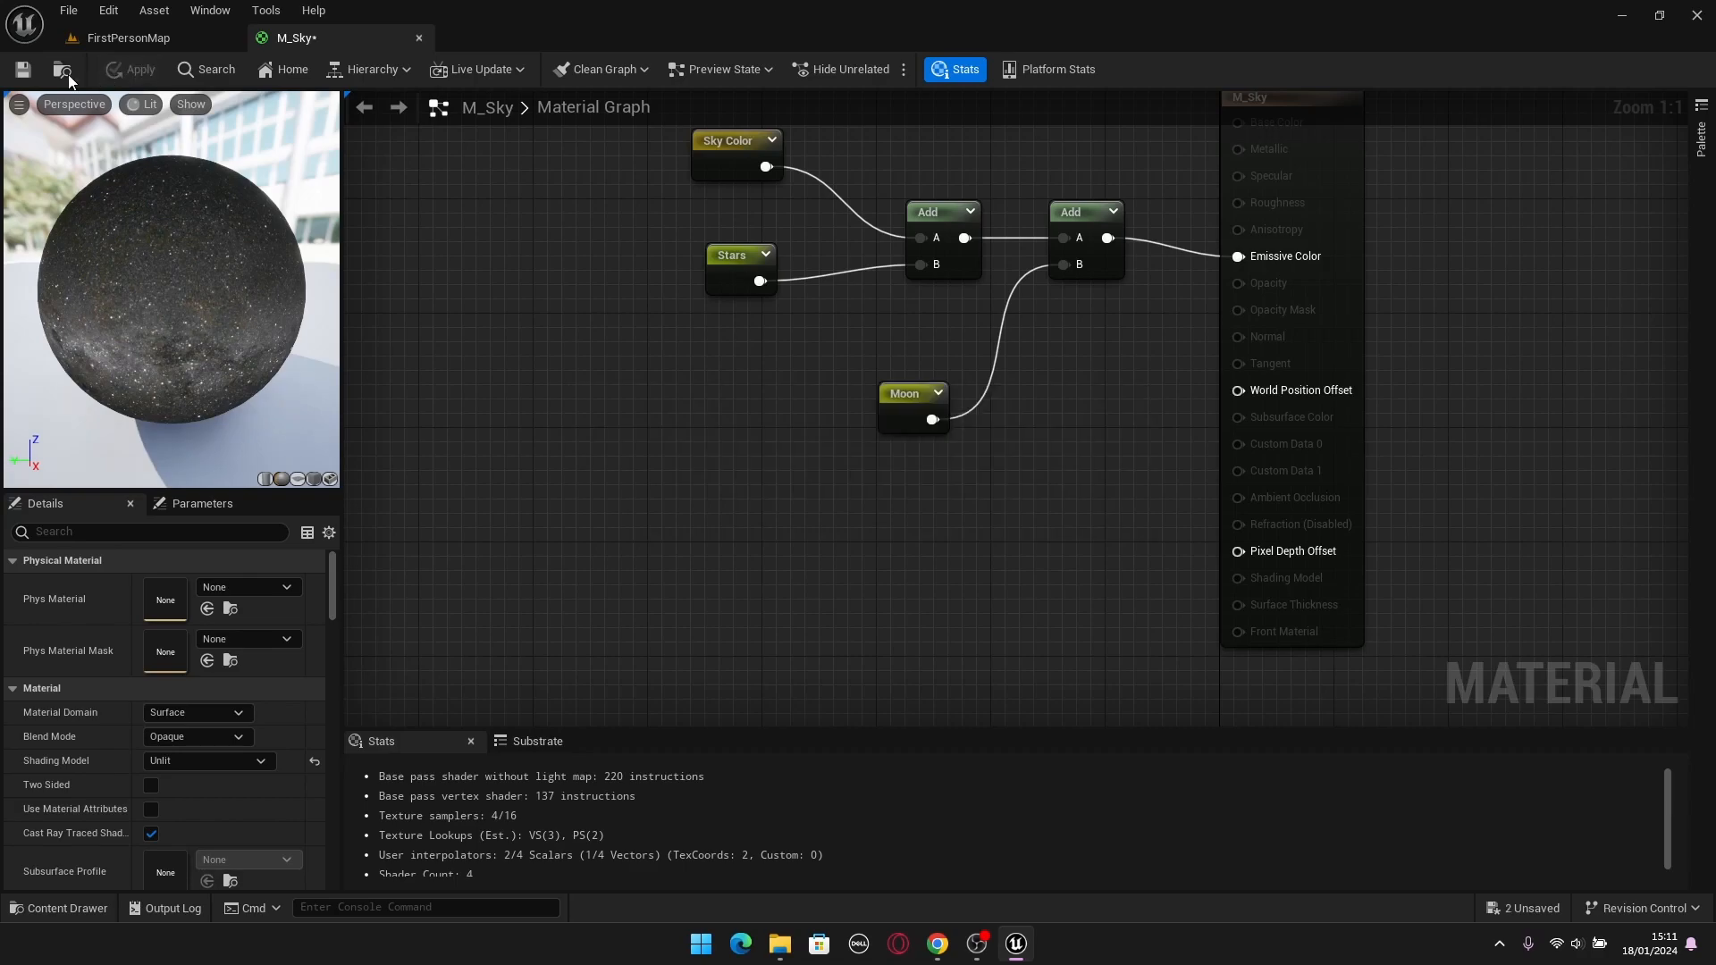
left_click(125, 37)
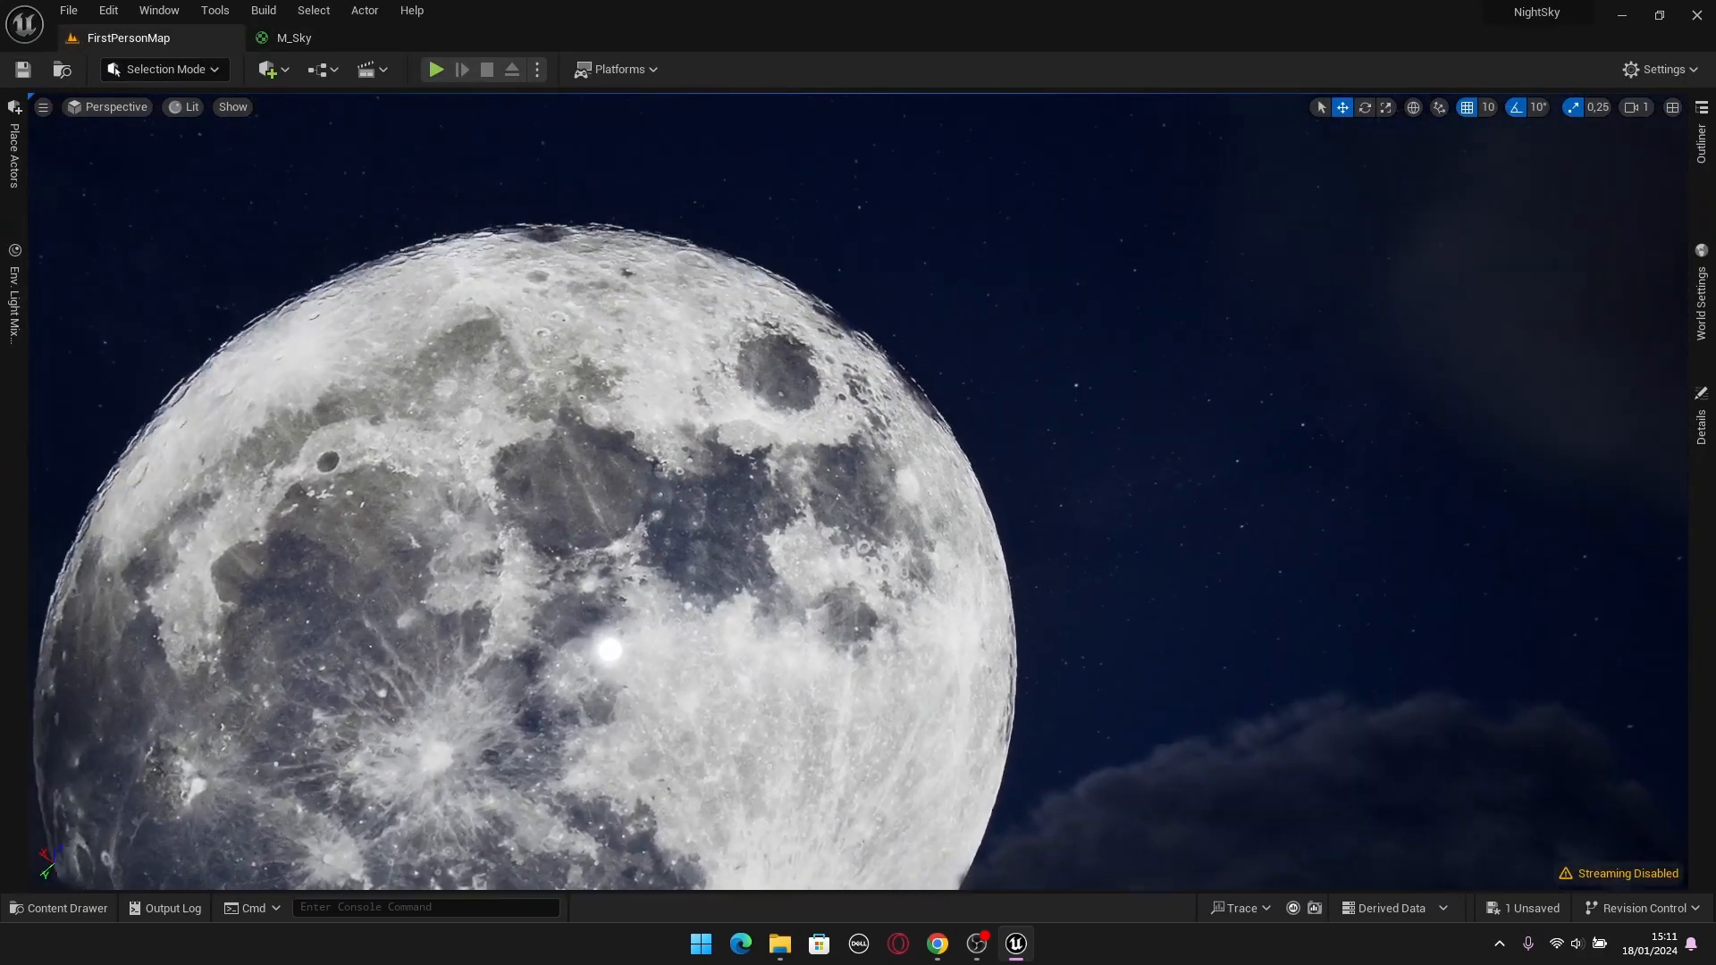
right_click_drag(1162, 521, 1144, 567)
right_click_drag(1140, 454, 1158, 400)
key("w")
right_click_drag(942, 358, 941, 387)
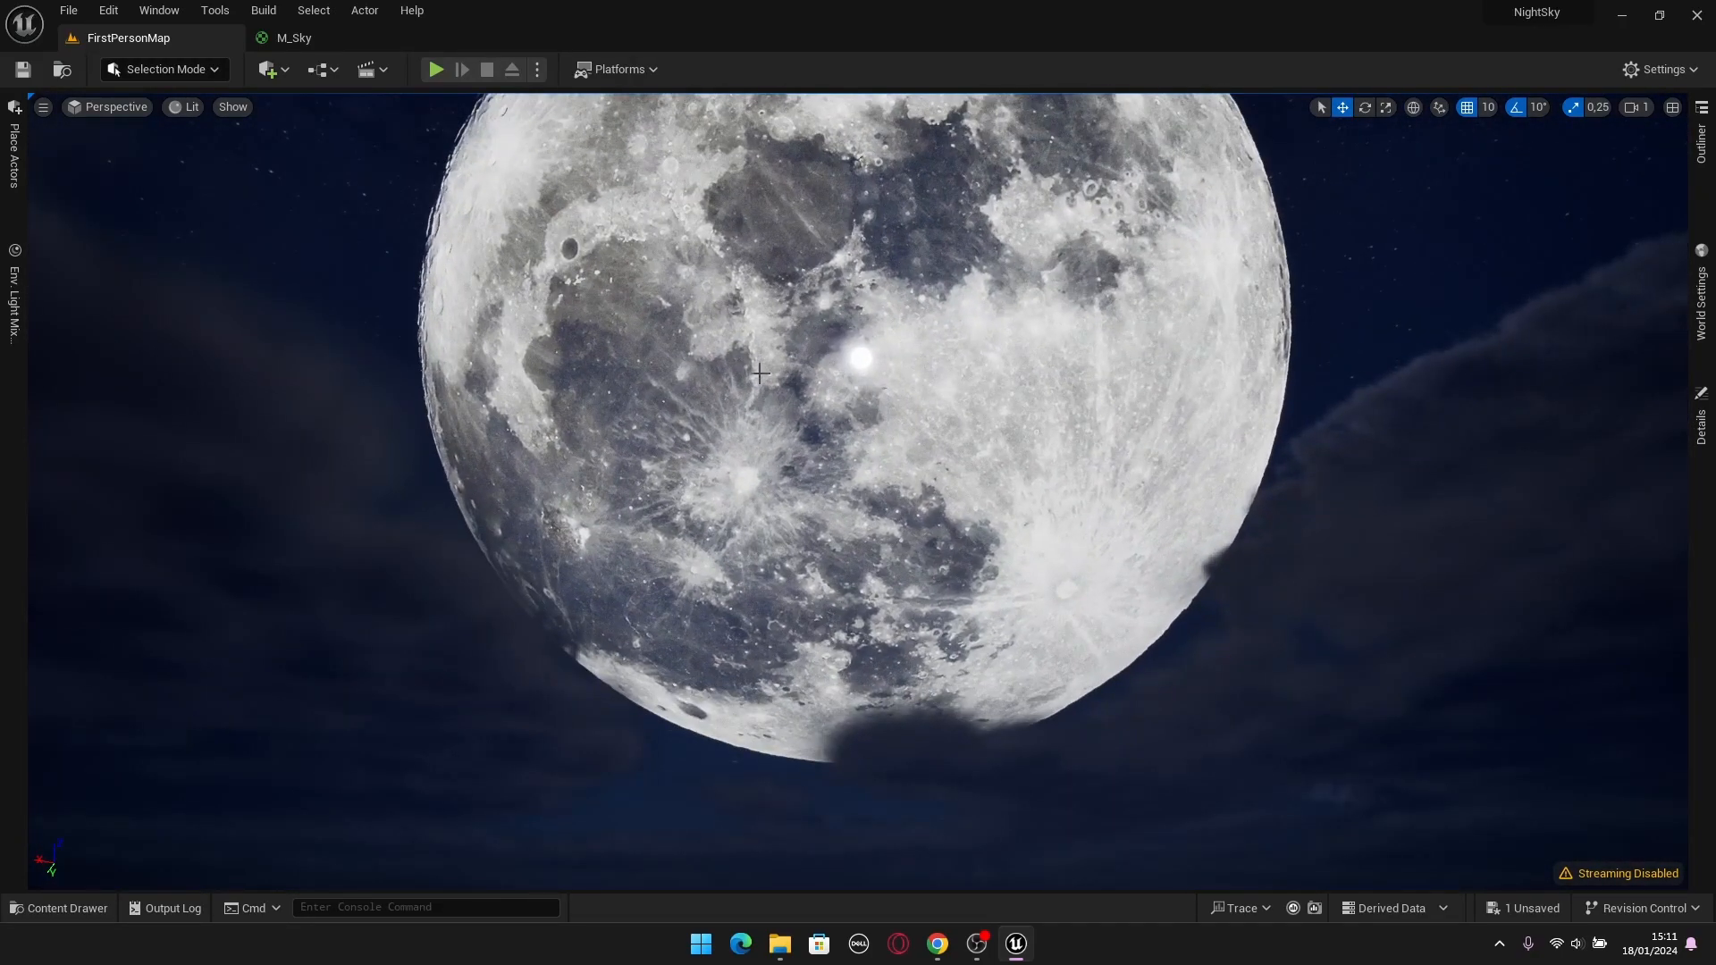
Open the MI_Sky material instance from the Sky folder and place its window over the FirstPersonMap level, keeping the moon in view.
key("ctrl+space")
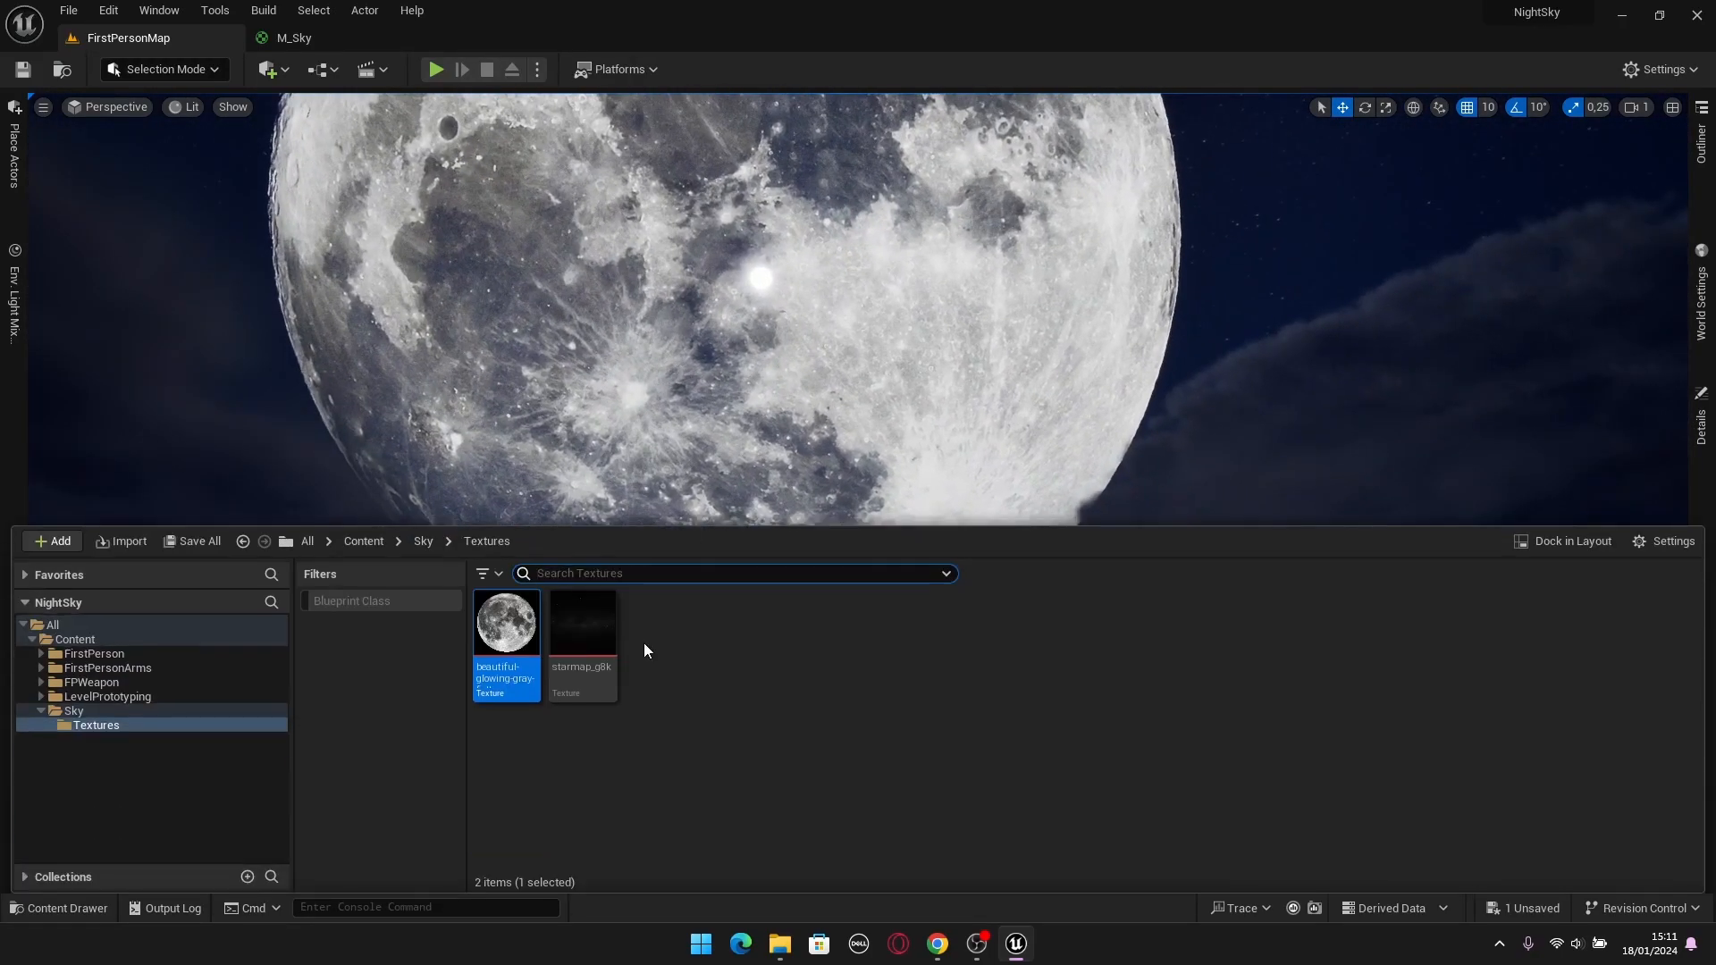
left_click(422, 541)
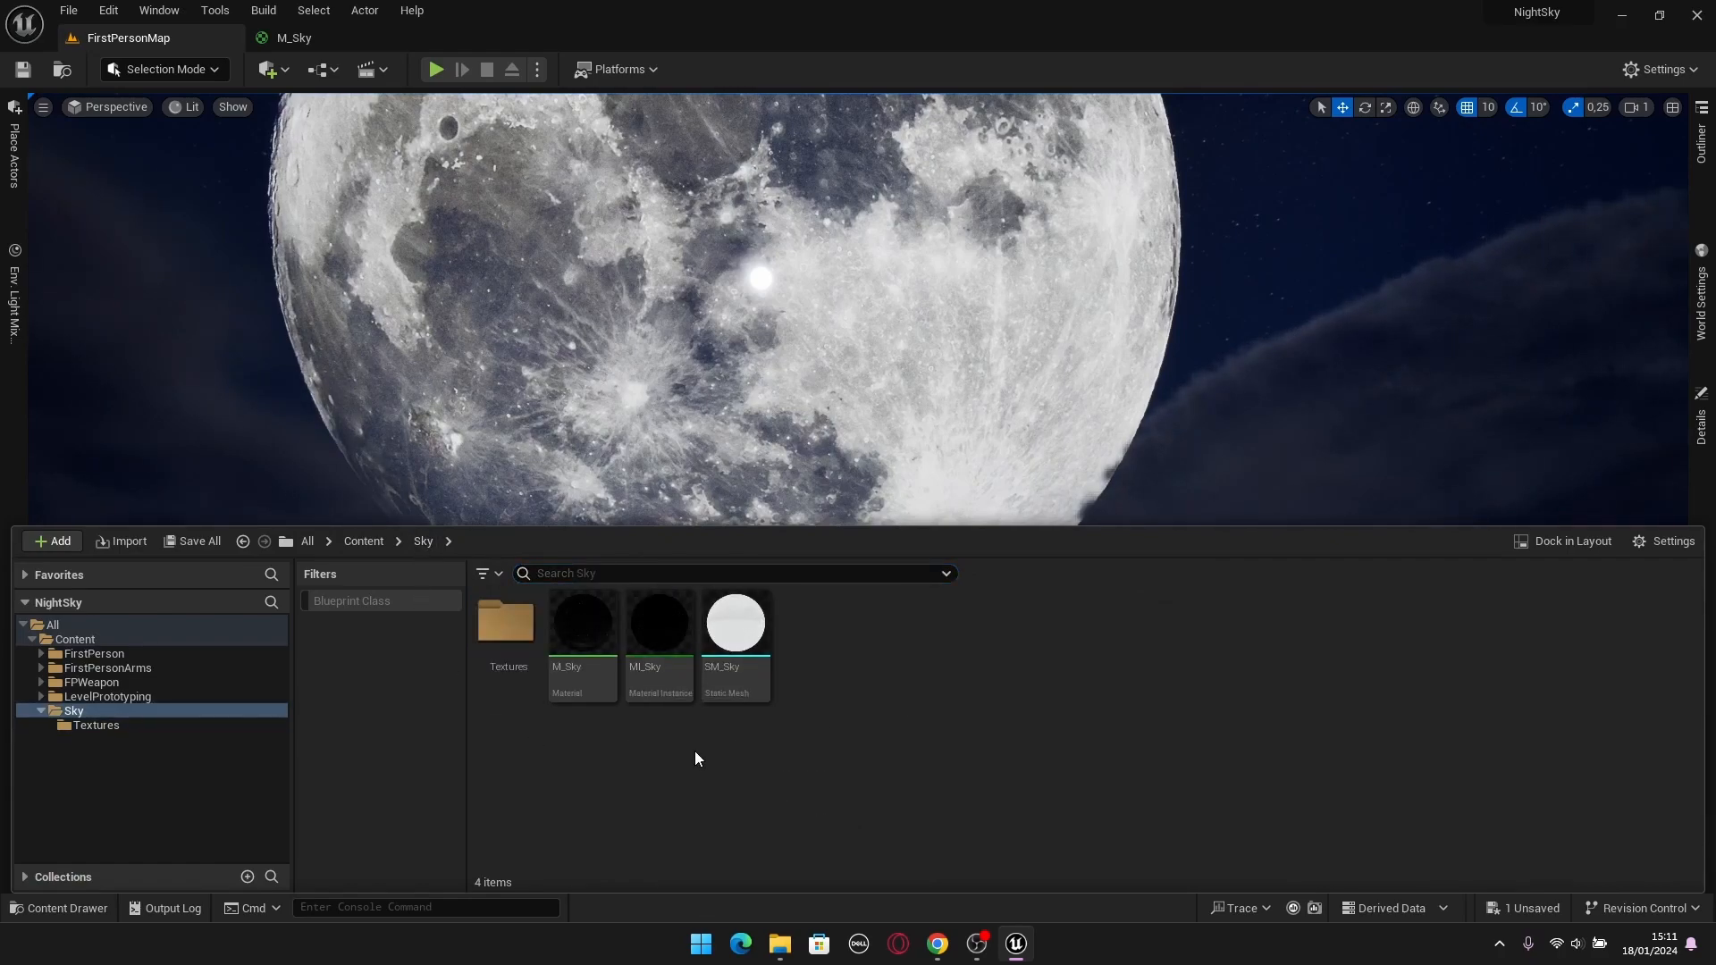
double_click(666, 668)
left_click_drag(490, 56, 1031, 123)
left_click(126, 41)
mouse_move(465, 573)
right_mouse_down()
mouse_move(527, 569)
mouse_move(485, 552)
right_mouse_up()
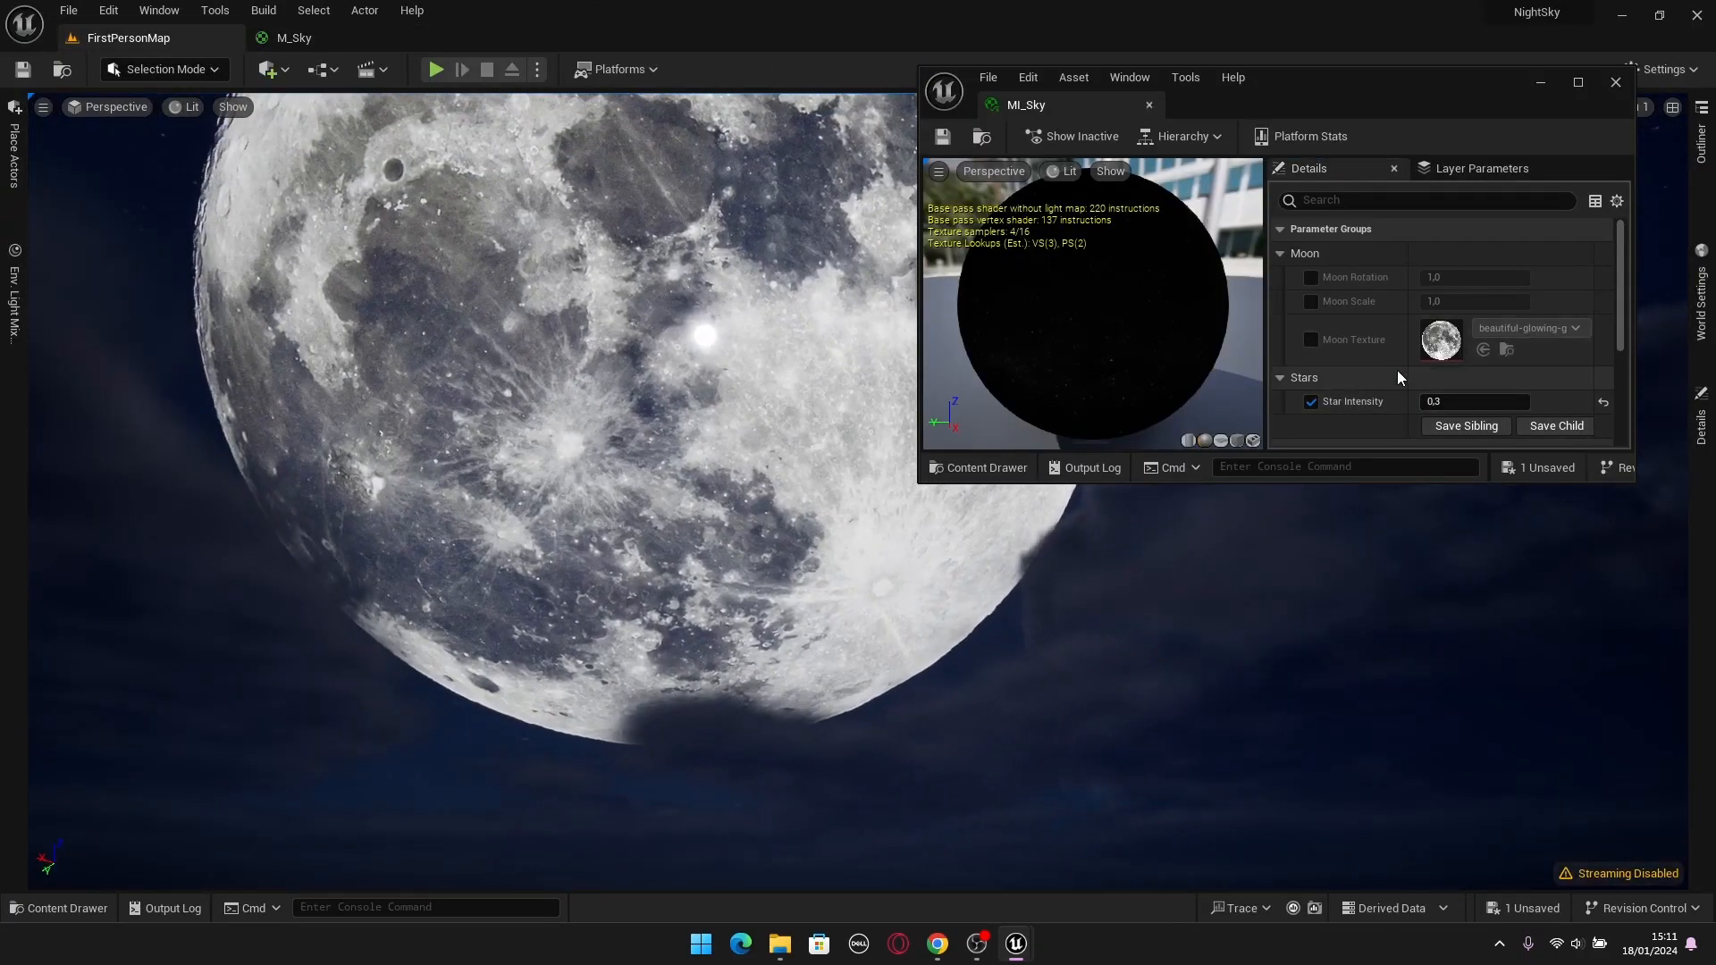
Override the Moon Scale parameter in MI_Sky and set it to 0,1.
left_click(1310, 300)
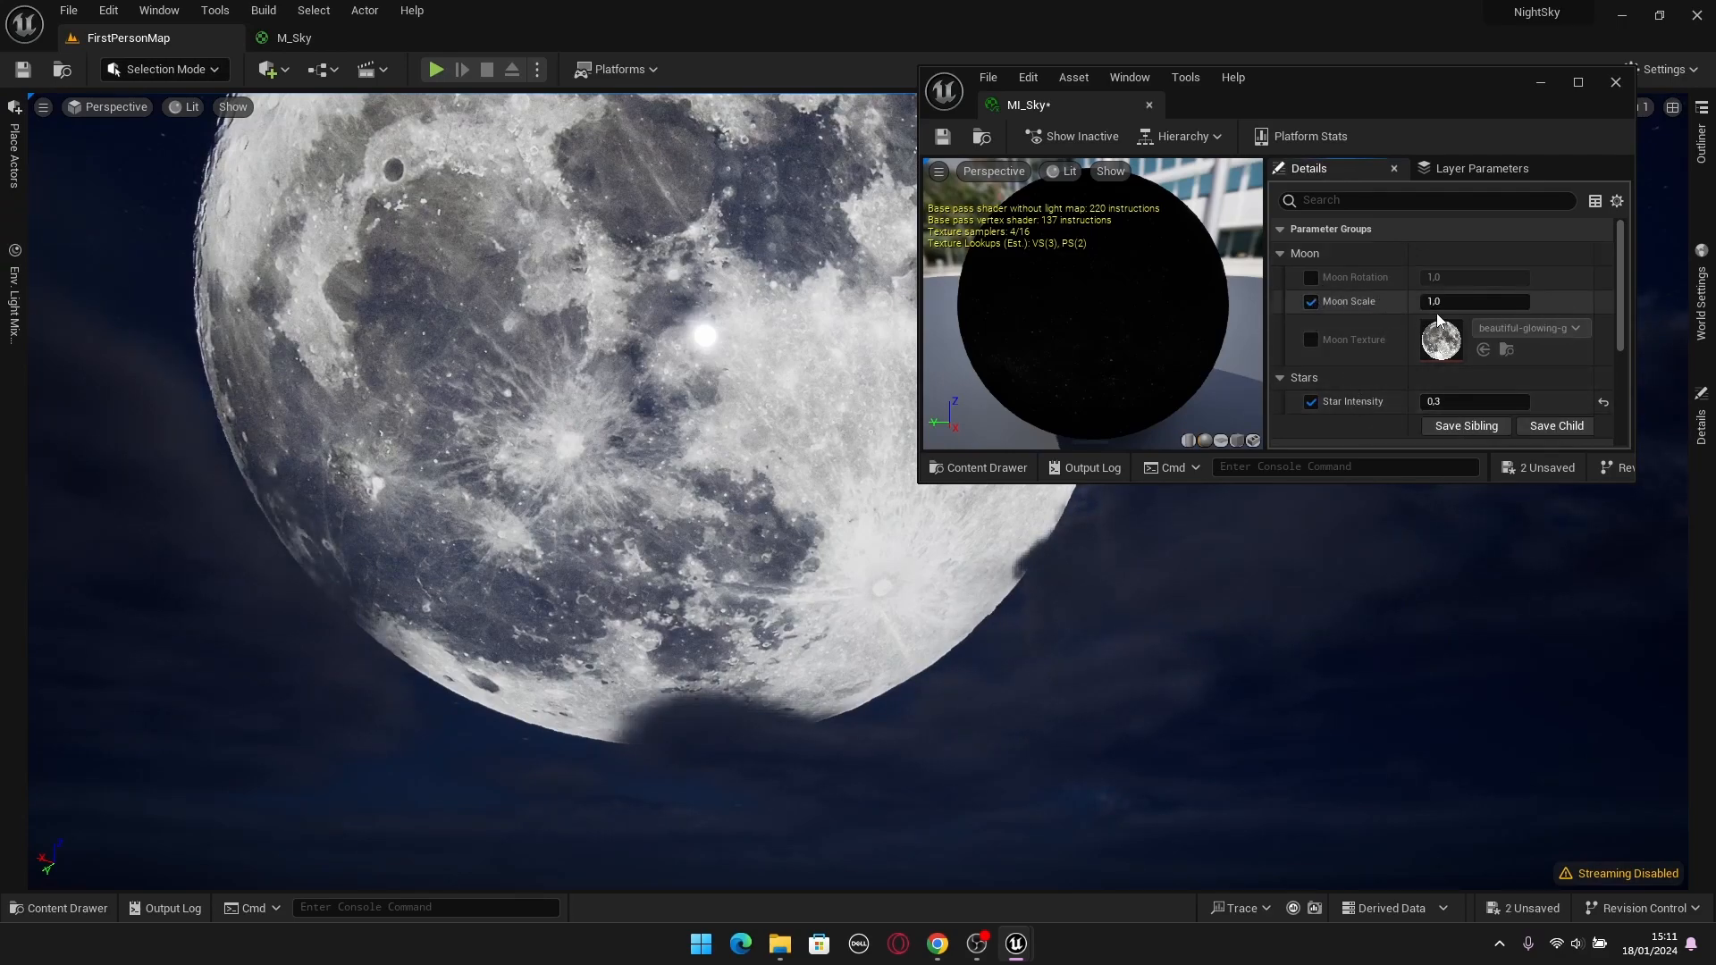
left_click_drag(1429, 305, 1352, 305)
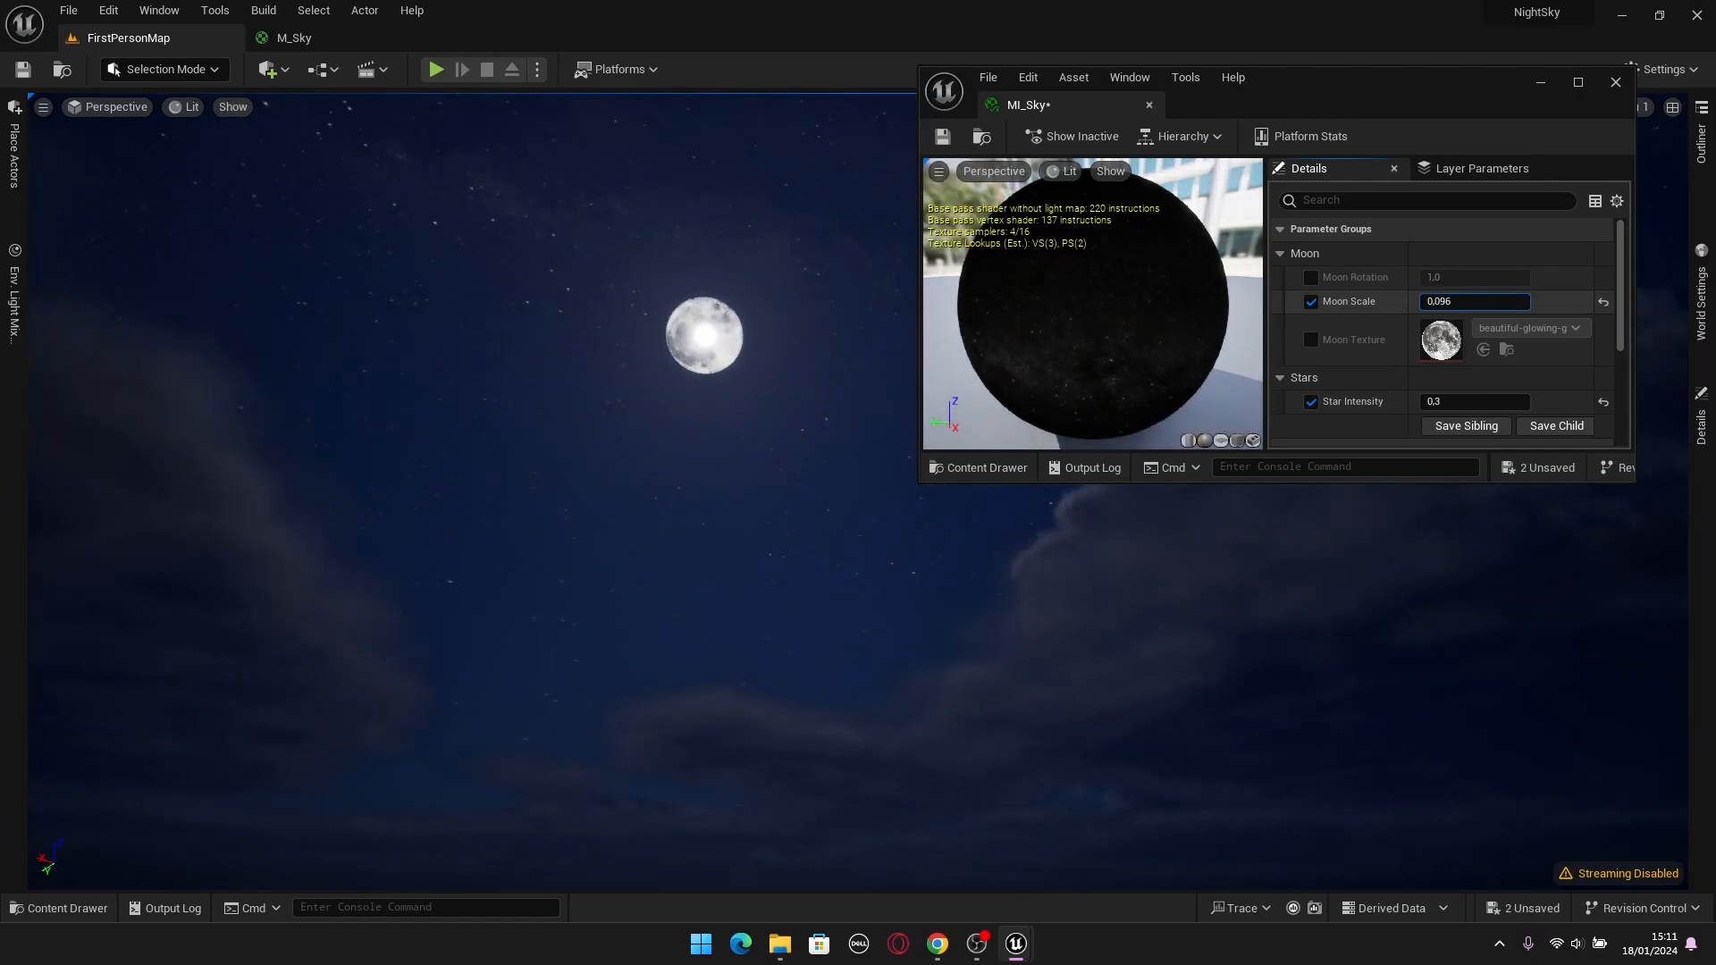
left_click(1452, 306)
type("0,1")
key("Return")
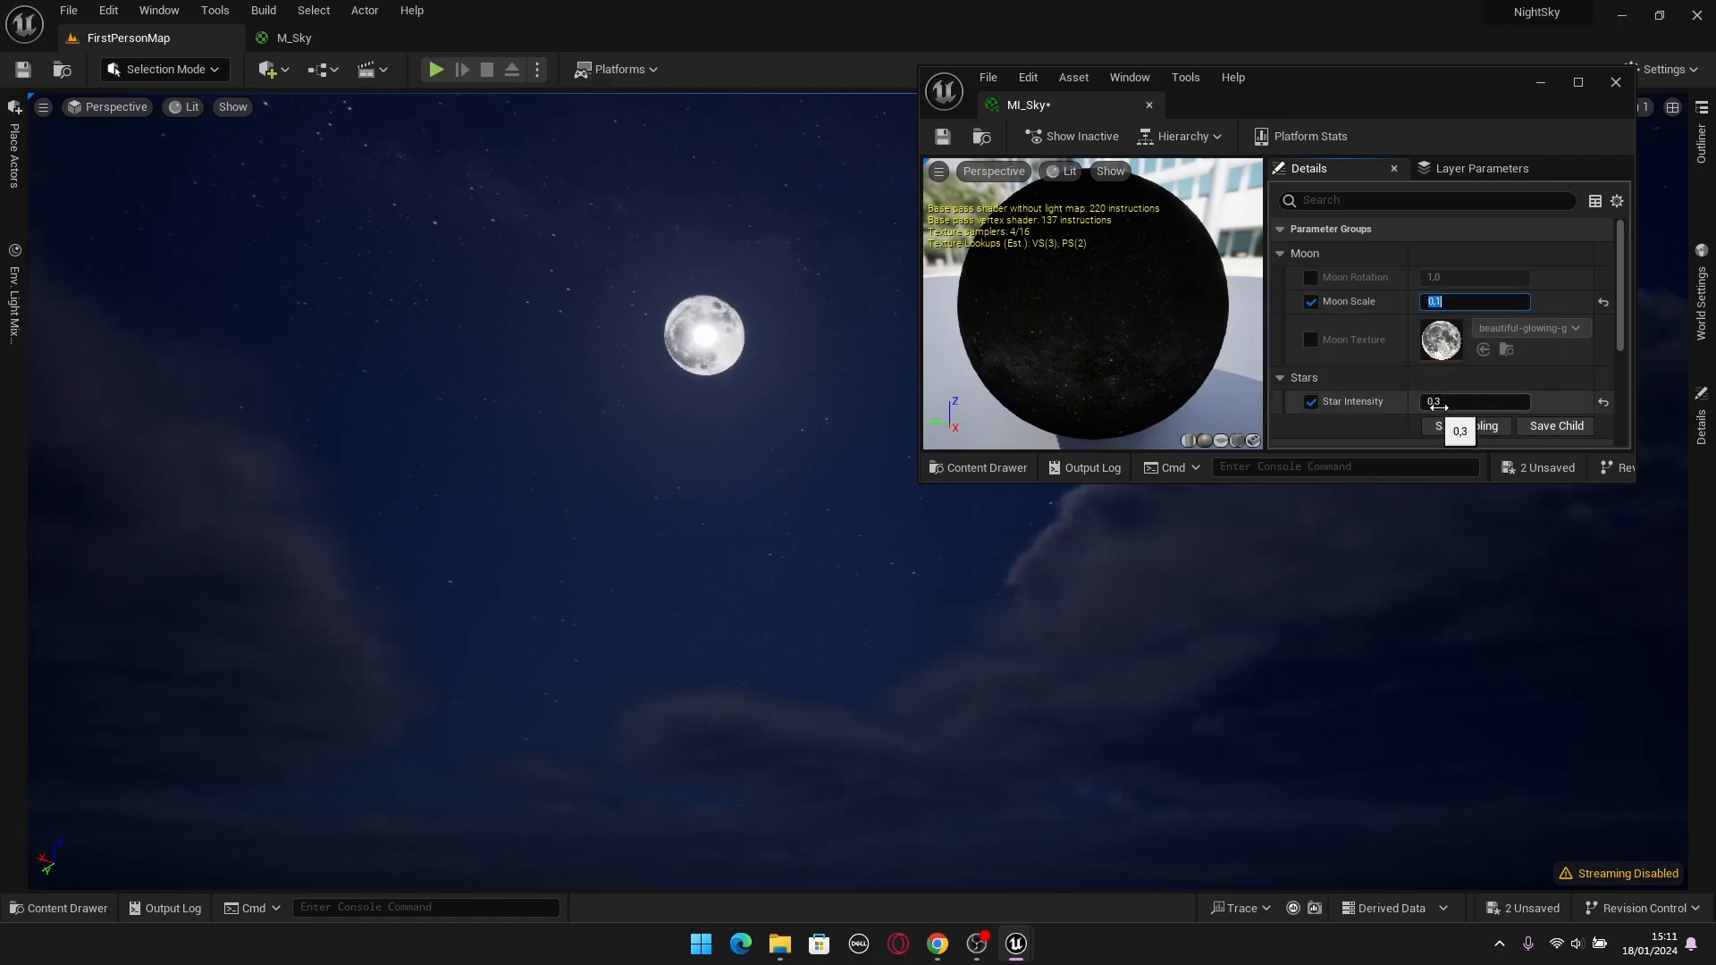
left_click(1485, 245)
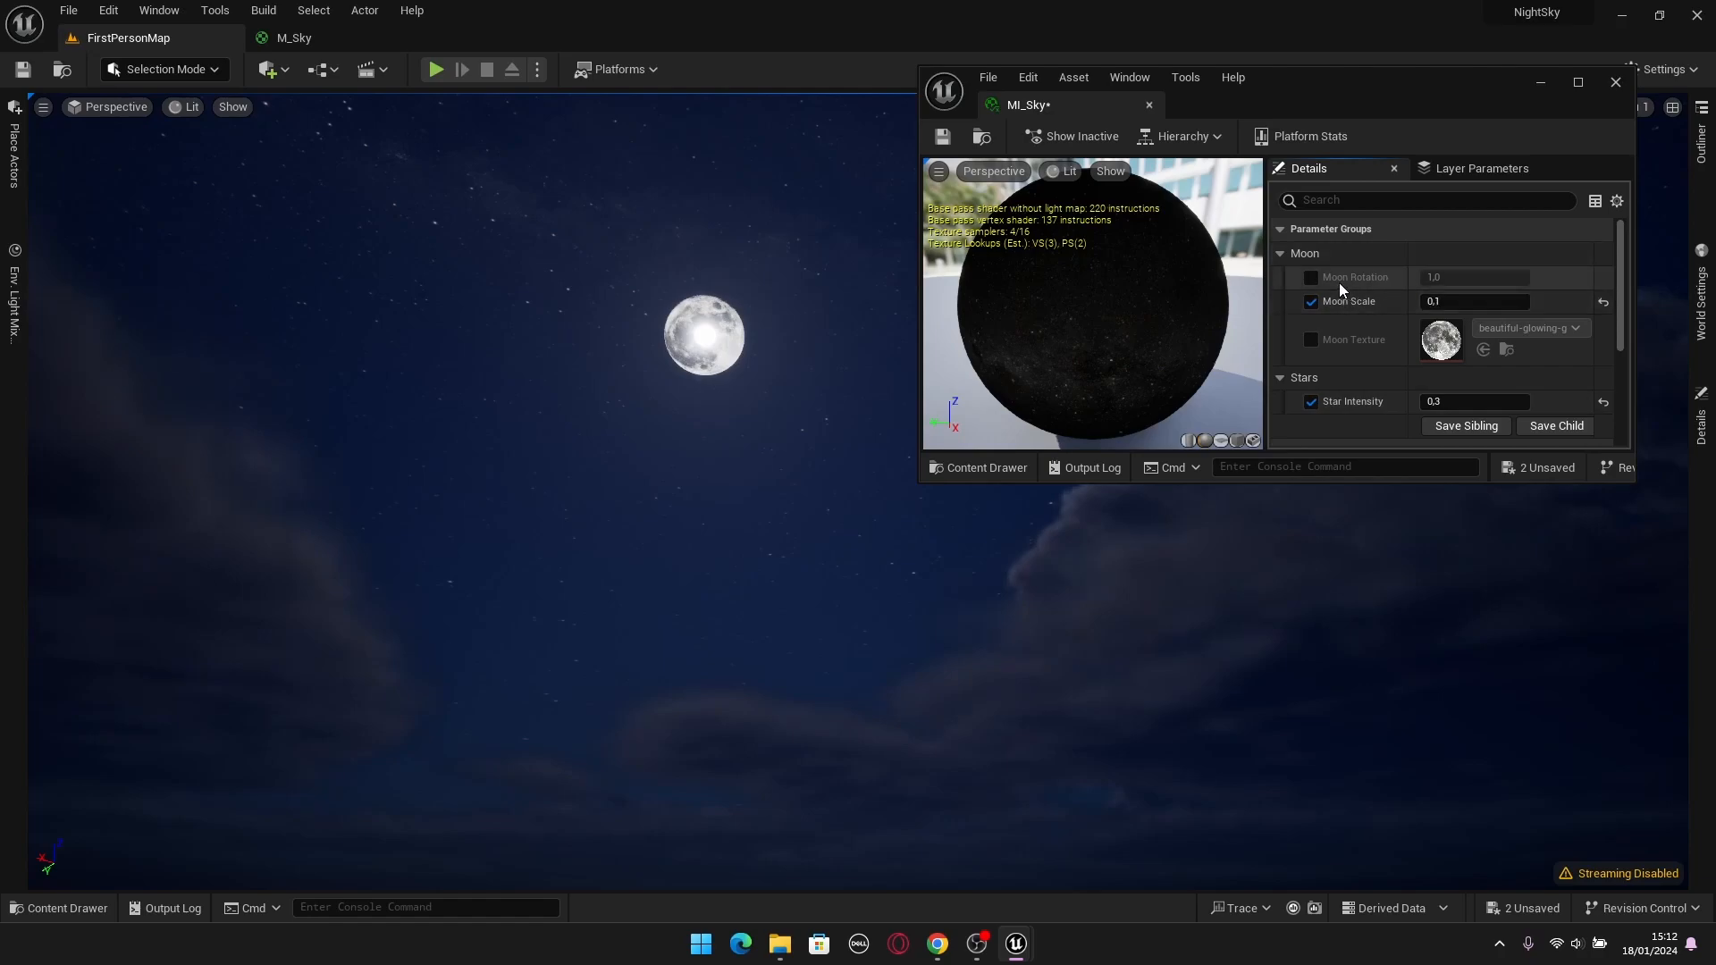
Try a lower Moon Rotation override in MI_Sky, and reset and disable it again.
left_click(1312, 277)
left_click_drag(1475, 278, 1422, 278)
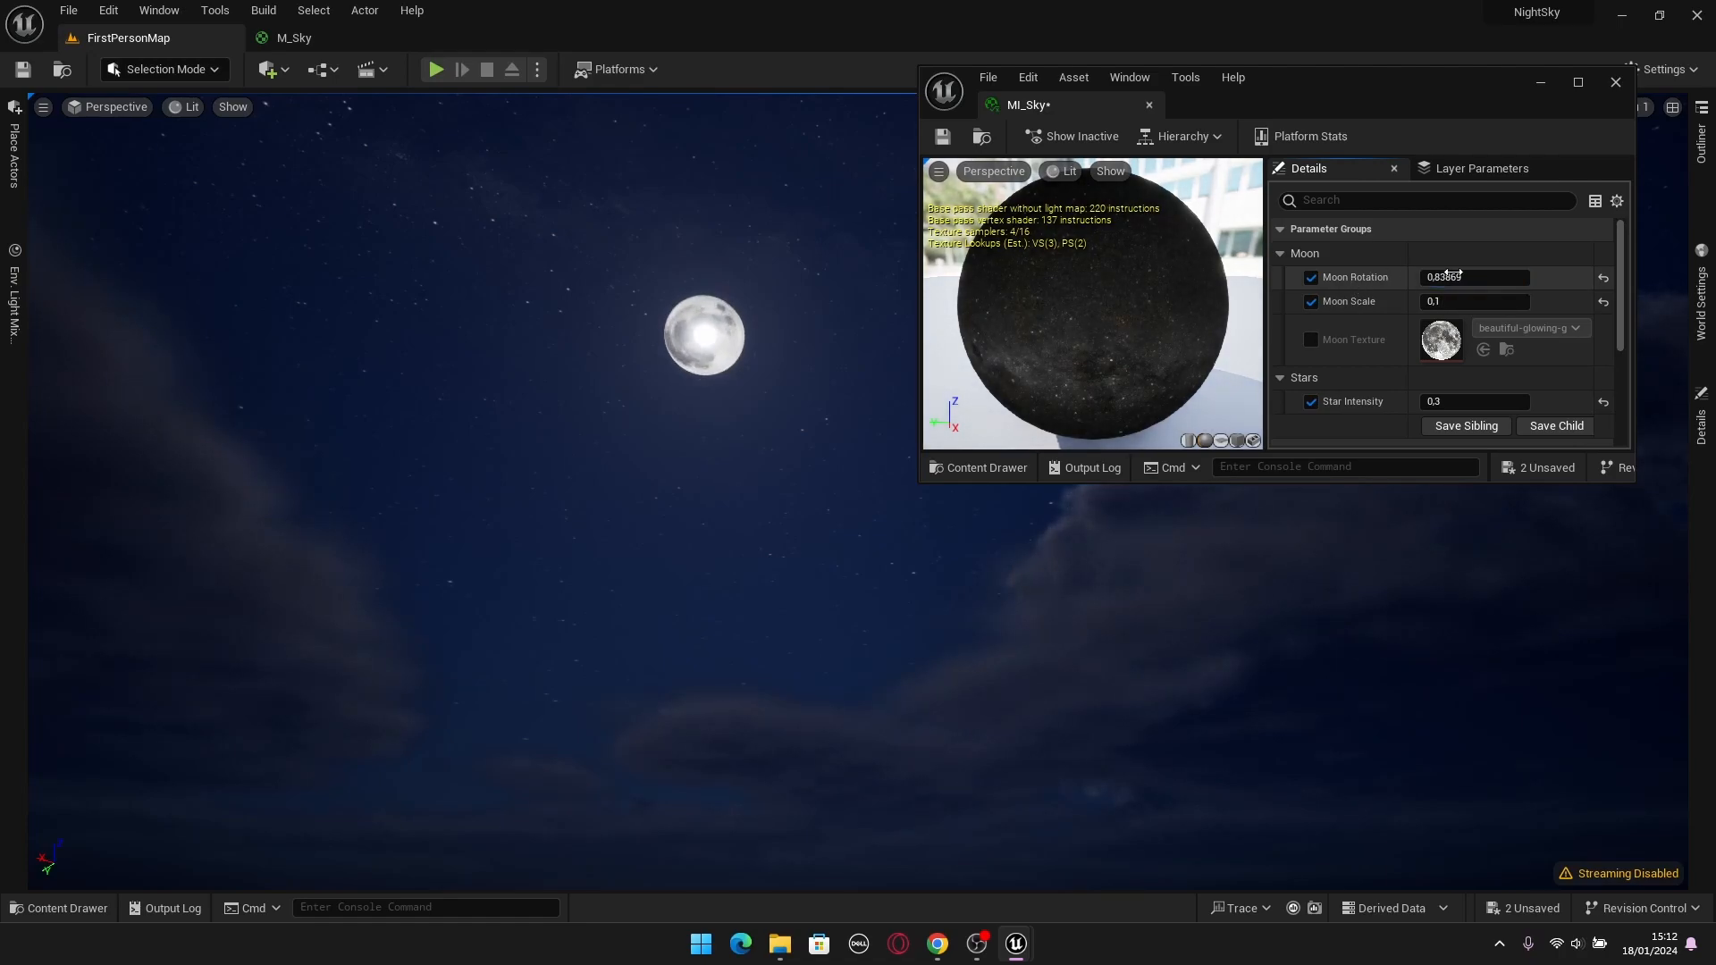
left_click(1603, 278)
left_click(1308, 279)
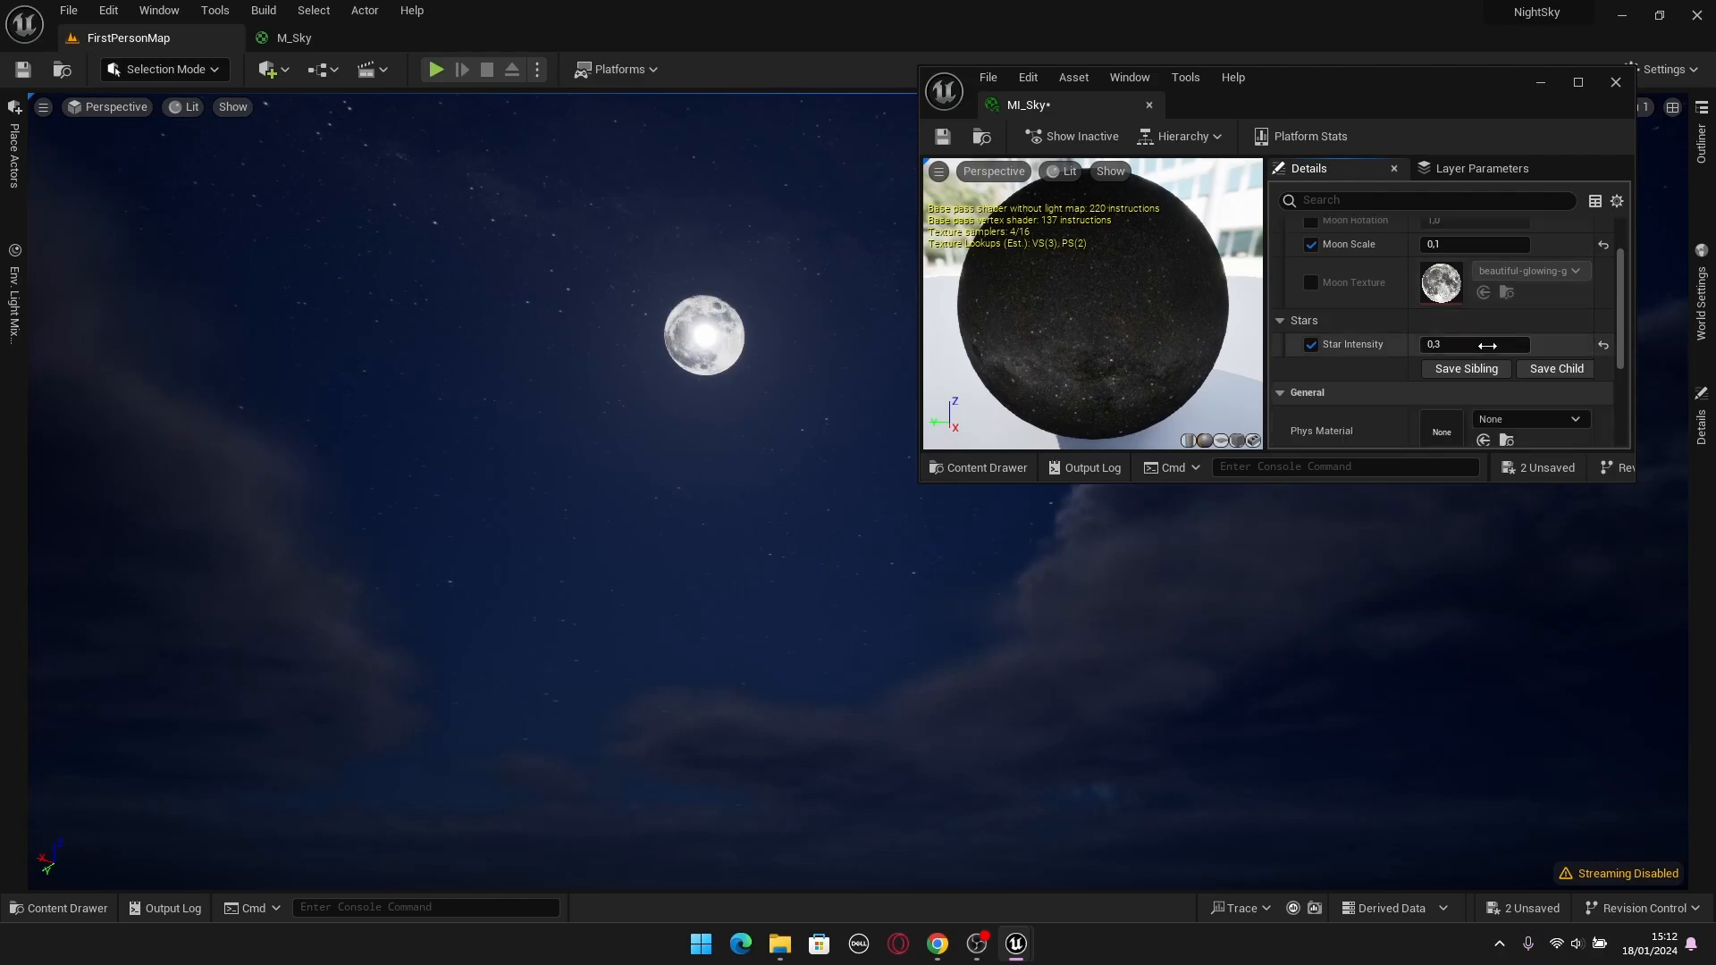
Save the MI_Sky material instance, close its window, and view the moon in the level's sky.
scroll(1465, 336, "down", 1)
left_click(949, 136)
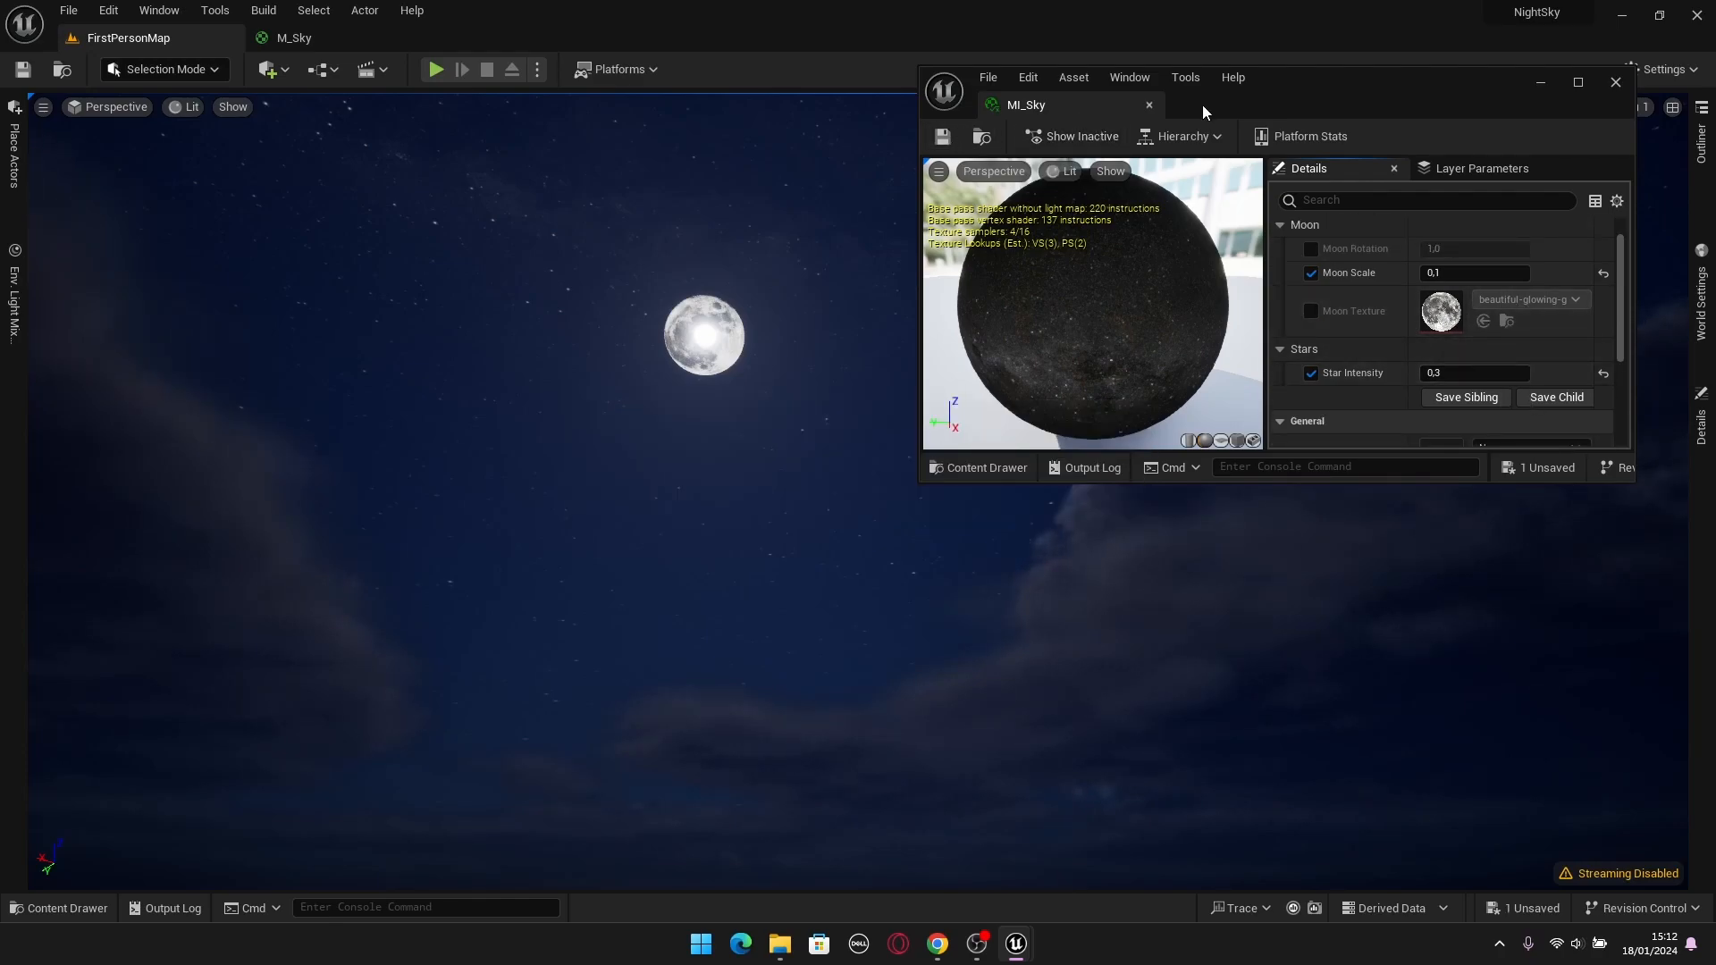
left_click(1615, 81)
right_click_drag(1283, 334, 1215, 324)
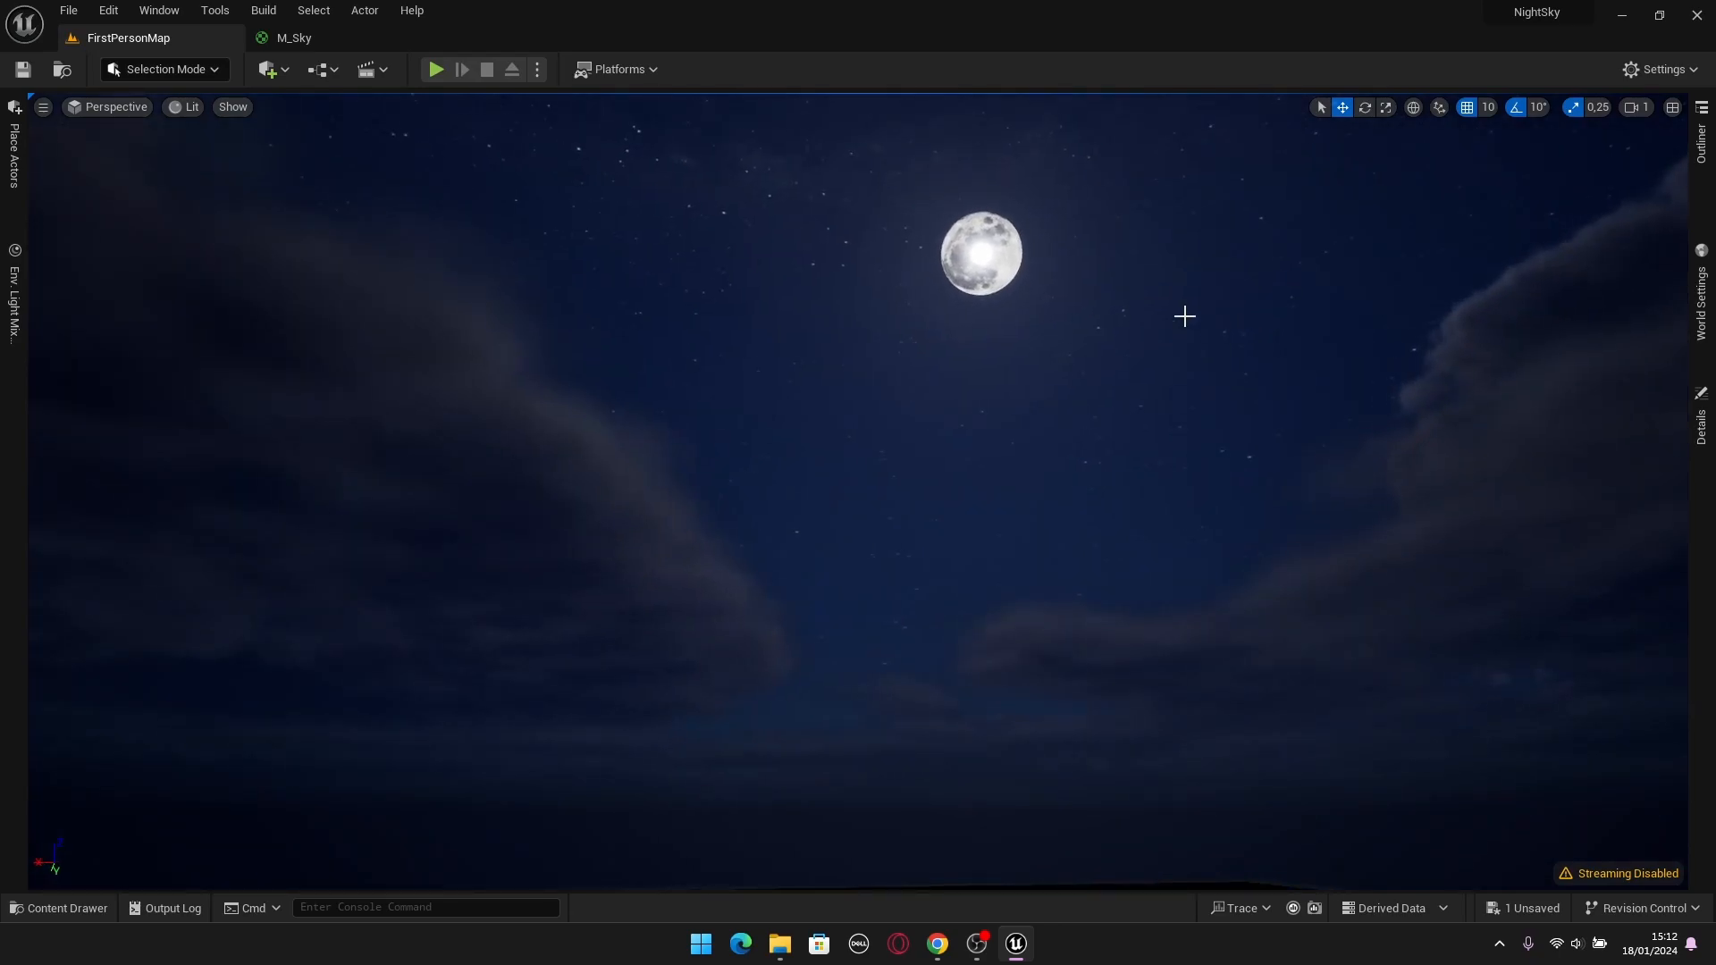
In the M_Sky graph, enclose all the moon nodes in a comment box titled Moon.
left_click(324, 32)
scroll(722, 374, "down", 4)
right_click_drag(556, 467, 1144, 342)
left_click_drag(455, 353, 1140, 610)
left_click_drag(1027, 453, 1082, 538)
left_click_drag(1338, 410, 611, 667)
type("cMoo")
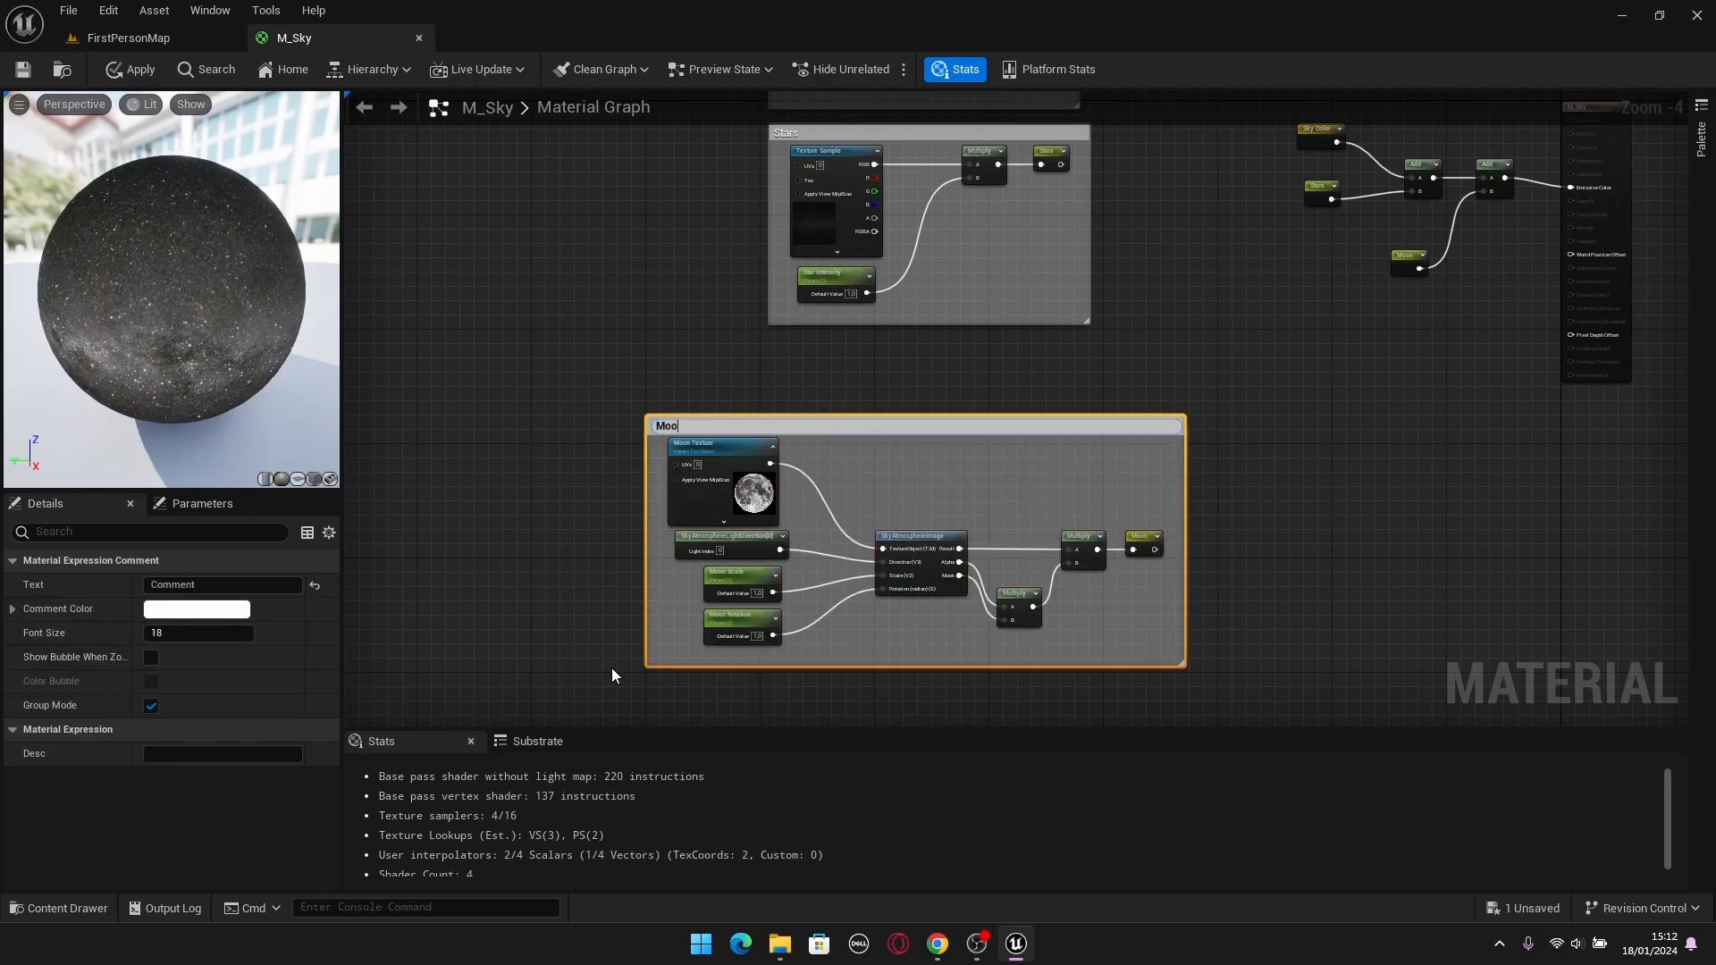
key("Return")
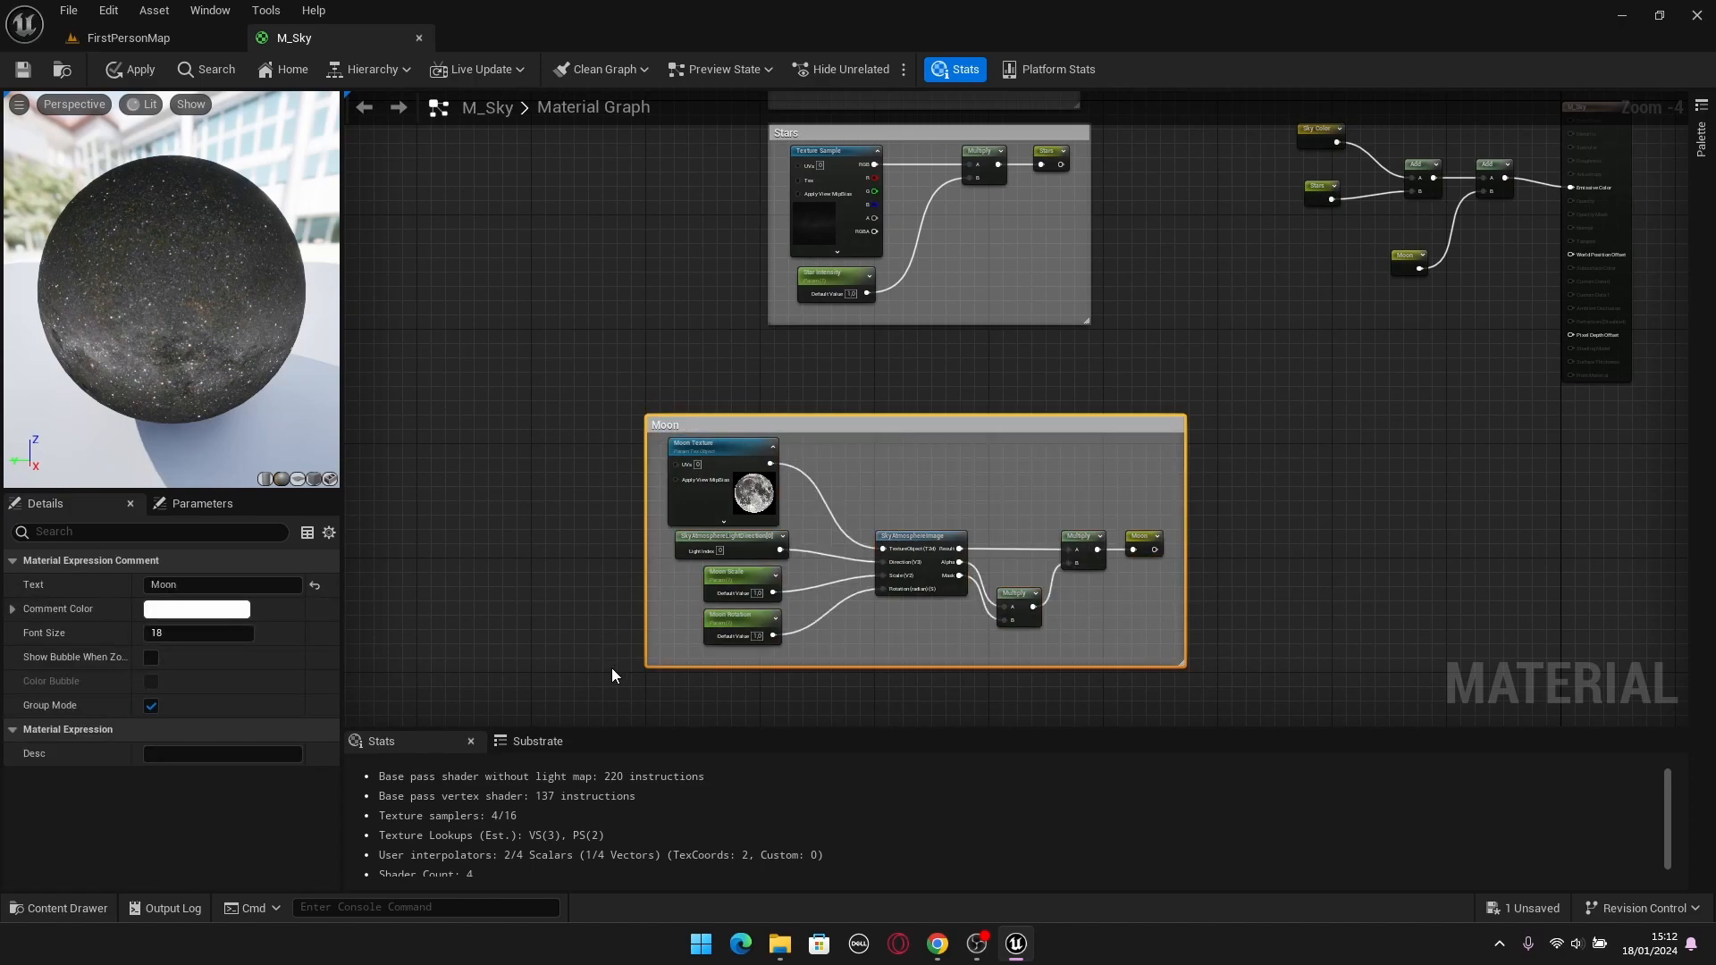
Convert the Texture Sample in the Stars section to a parameter named Stars Texture and assign it to the Stars group.
left_click(566, 212)
scroll(695, 433, "up", 1)
scroll(695, 433, "up", 3)
scroll(706, 417, "down", 4)
right_click_drag(811, 211, 724, 410)
scroll(724, 411, "up", 4)
right_click_drag(602, 372, 626, 442)
left_click(815, 487)
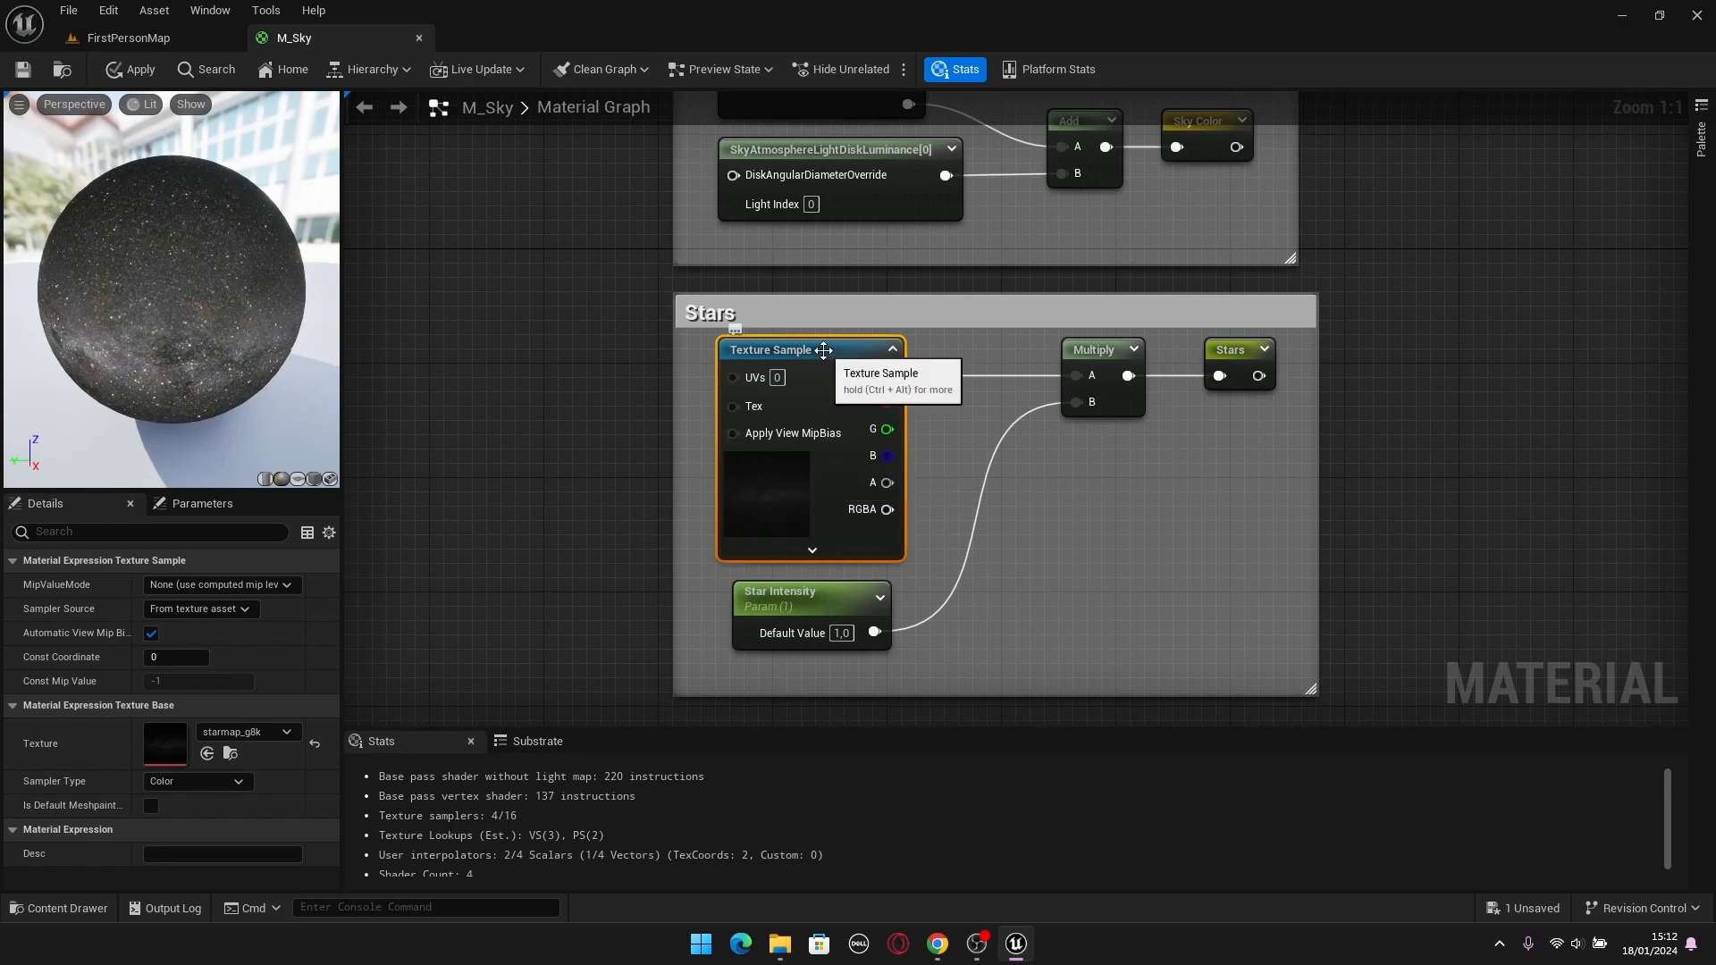
right_click(824, 350)
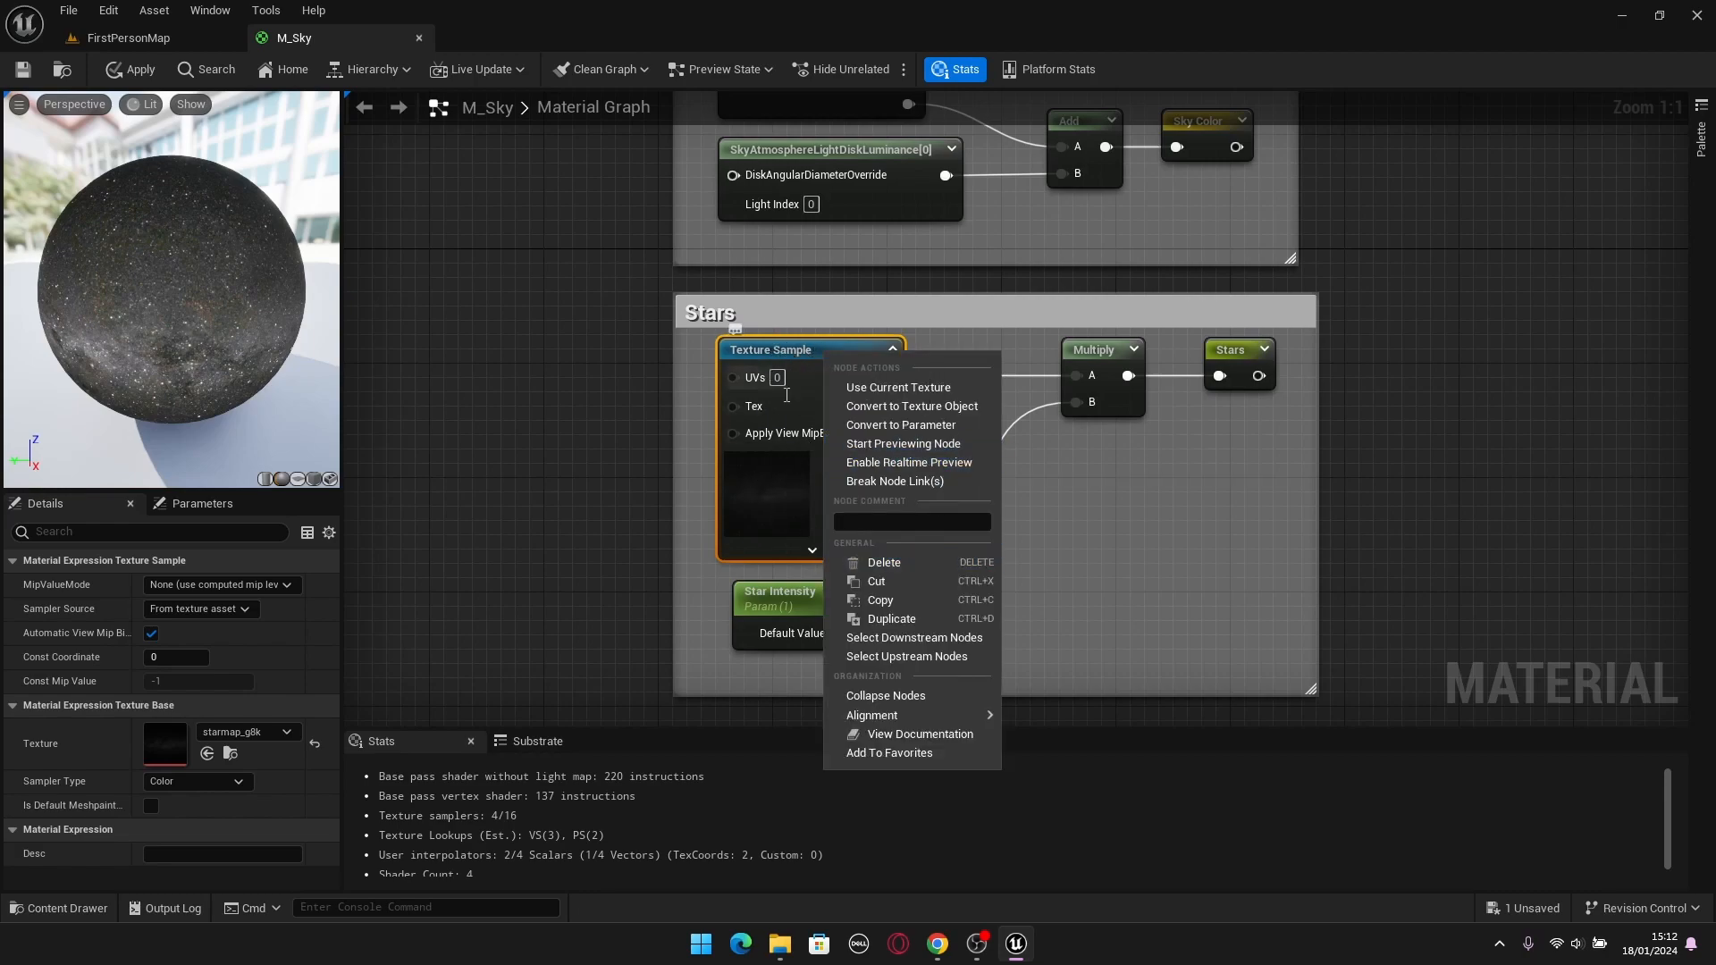
left_click(878, 427)
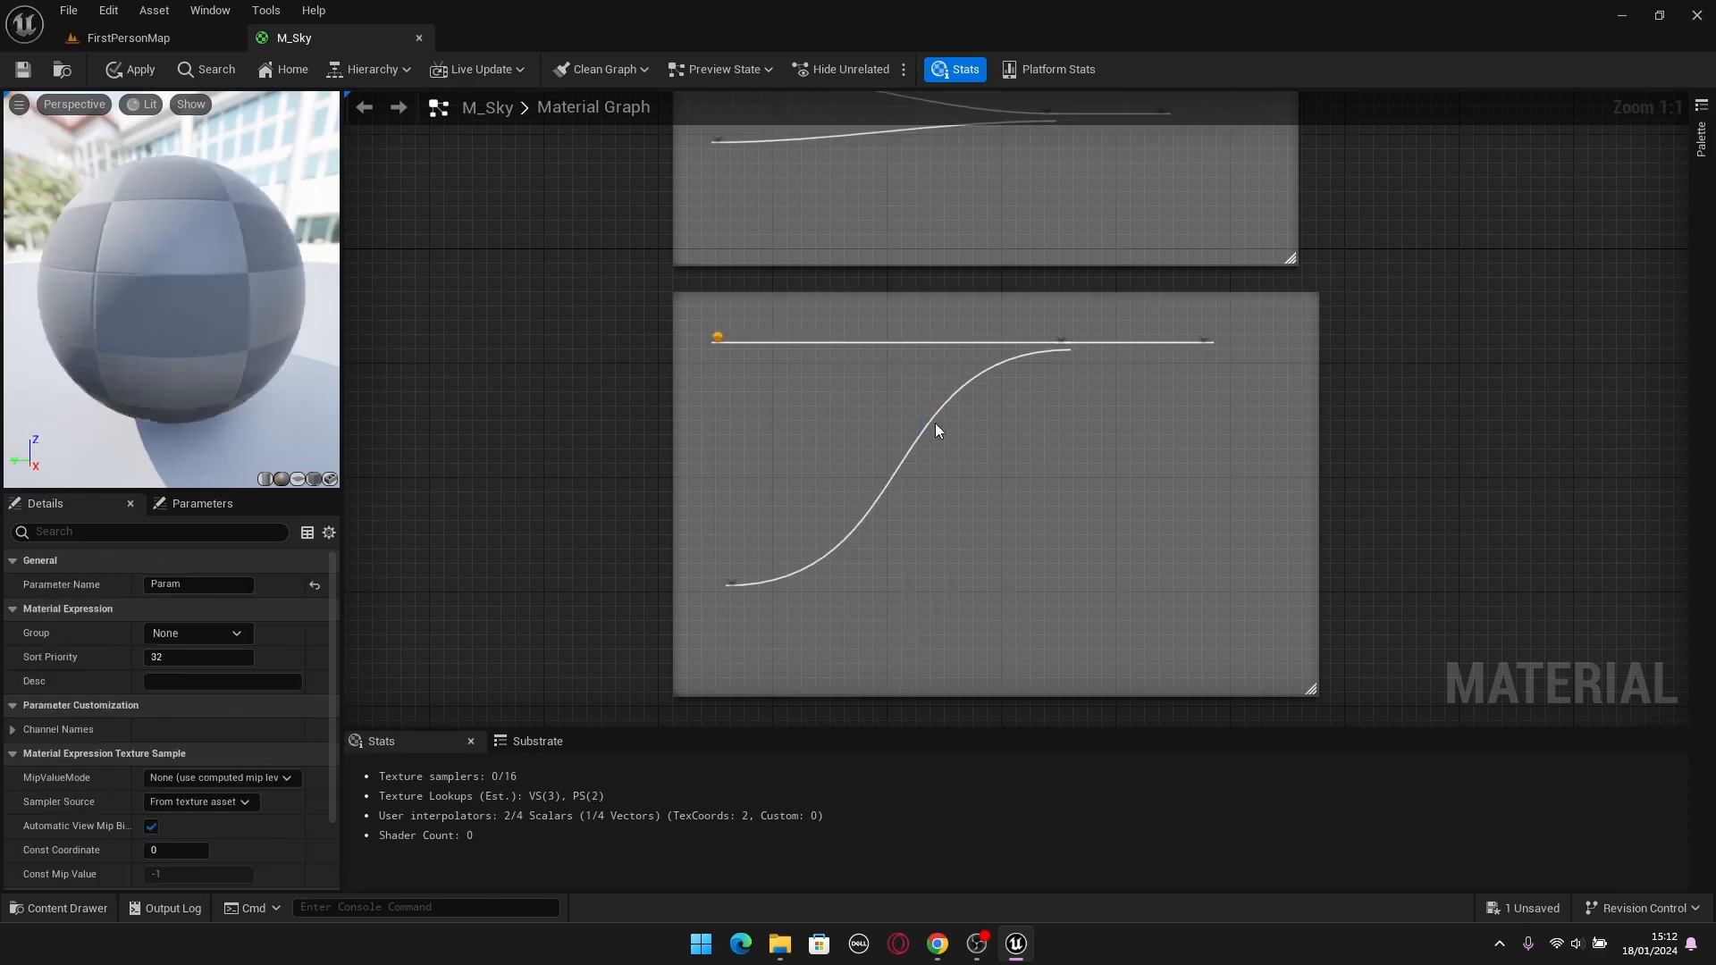
type("Stars")
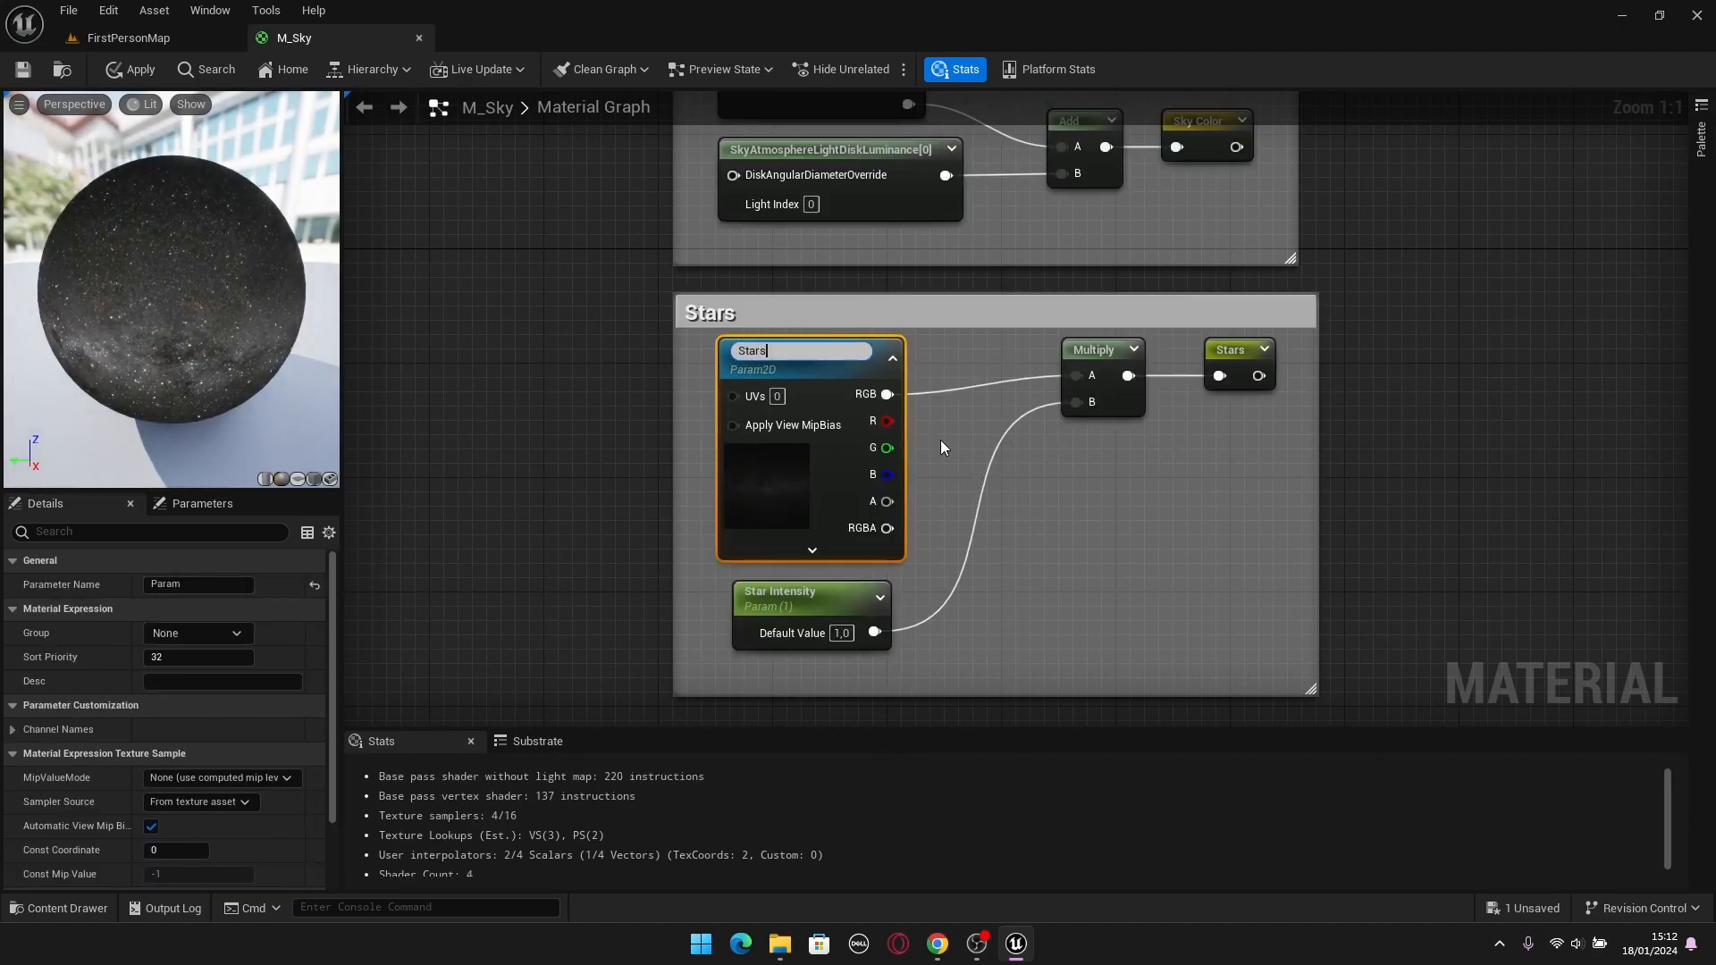
type(" Texture")
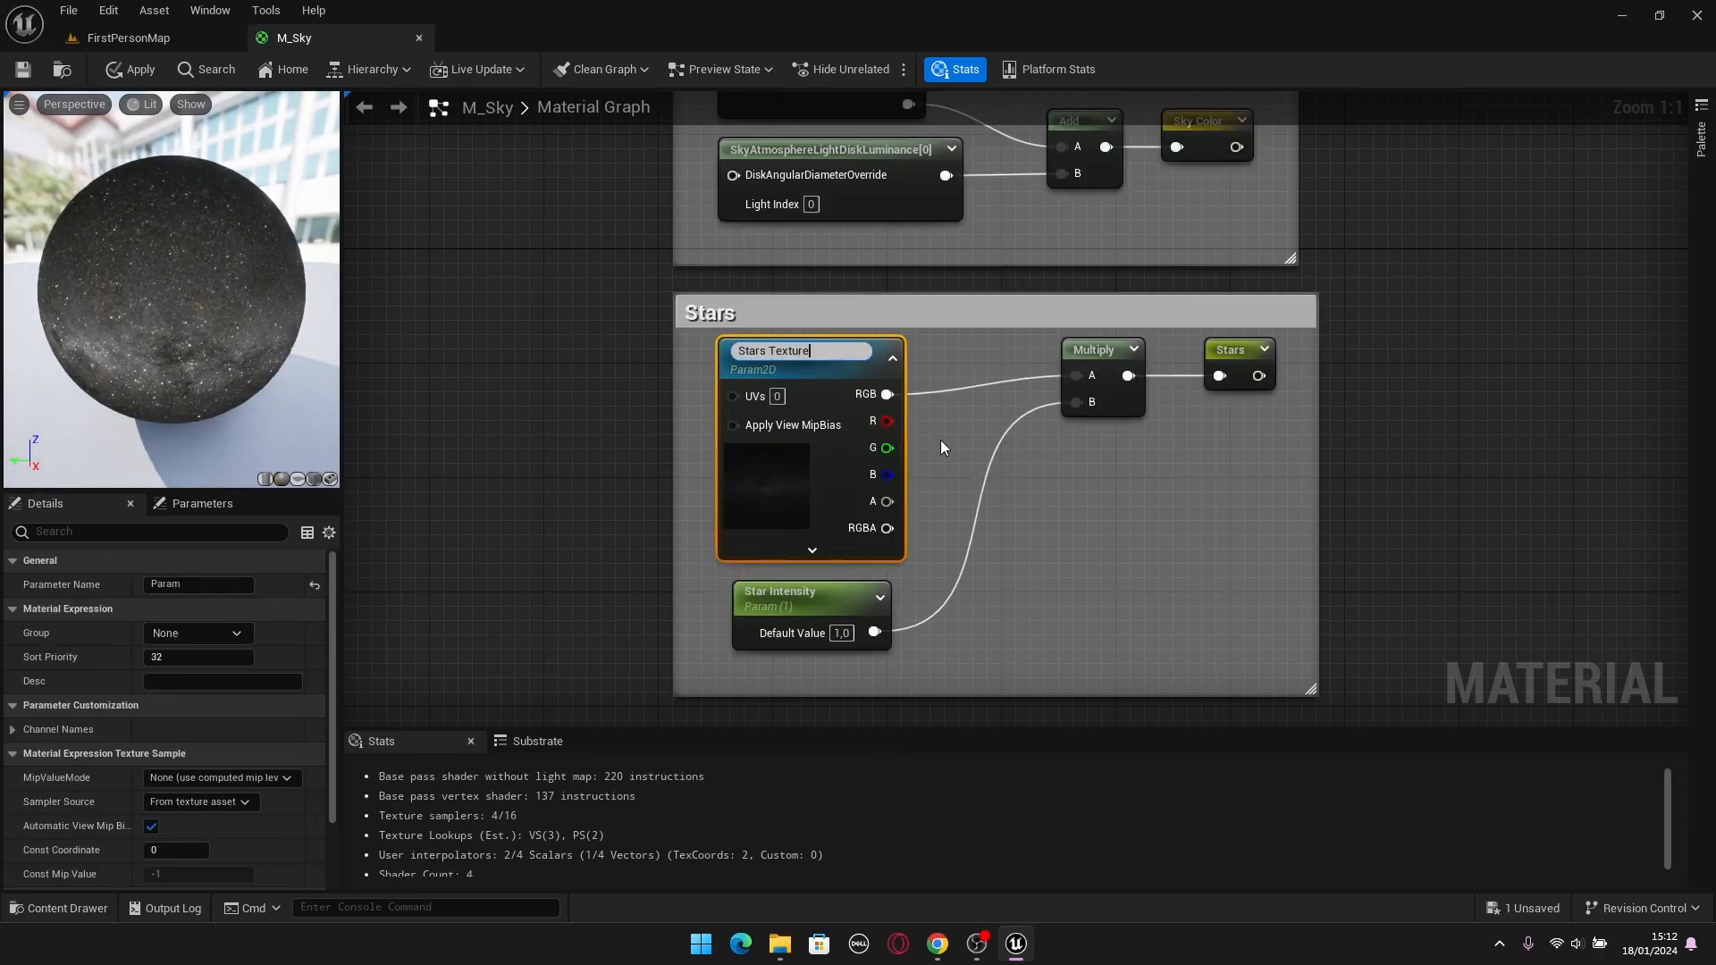
key("Return")
left_click(205, 633)
left_click(160, 680)
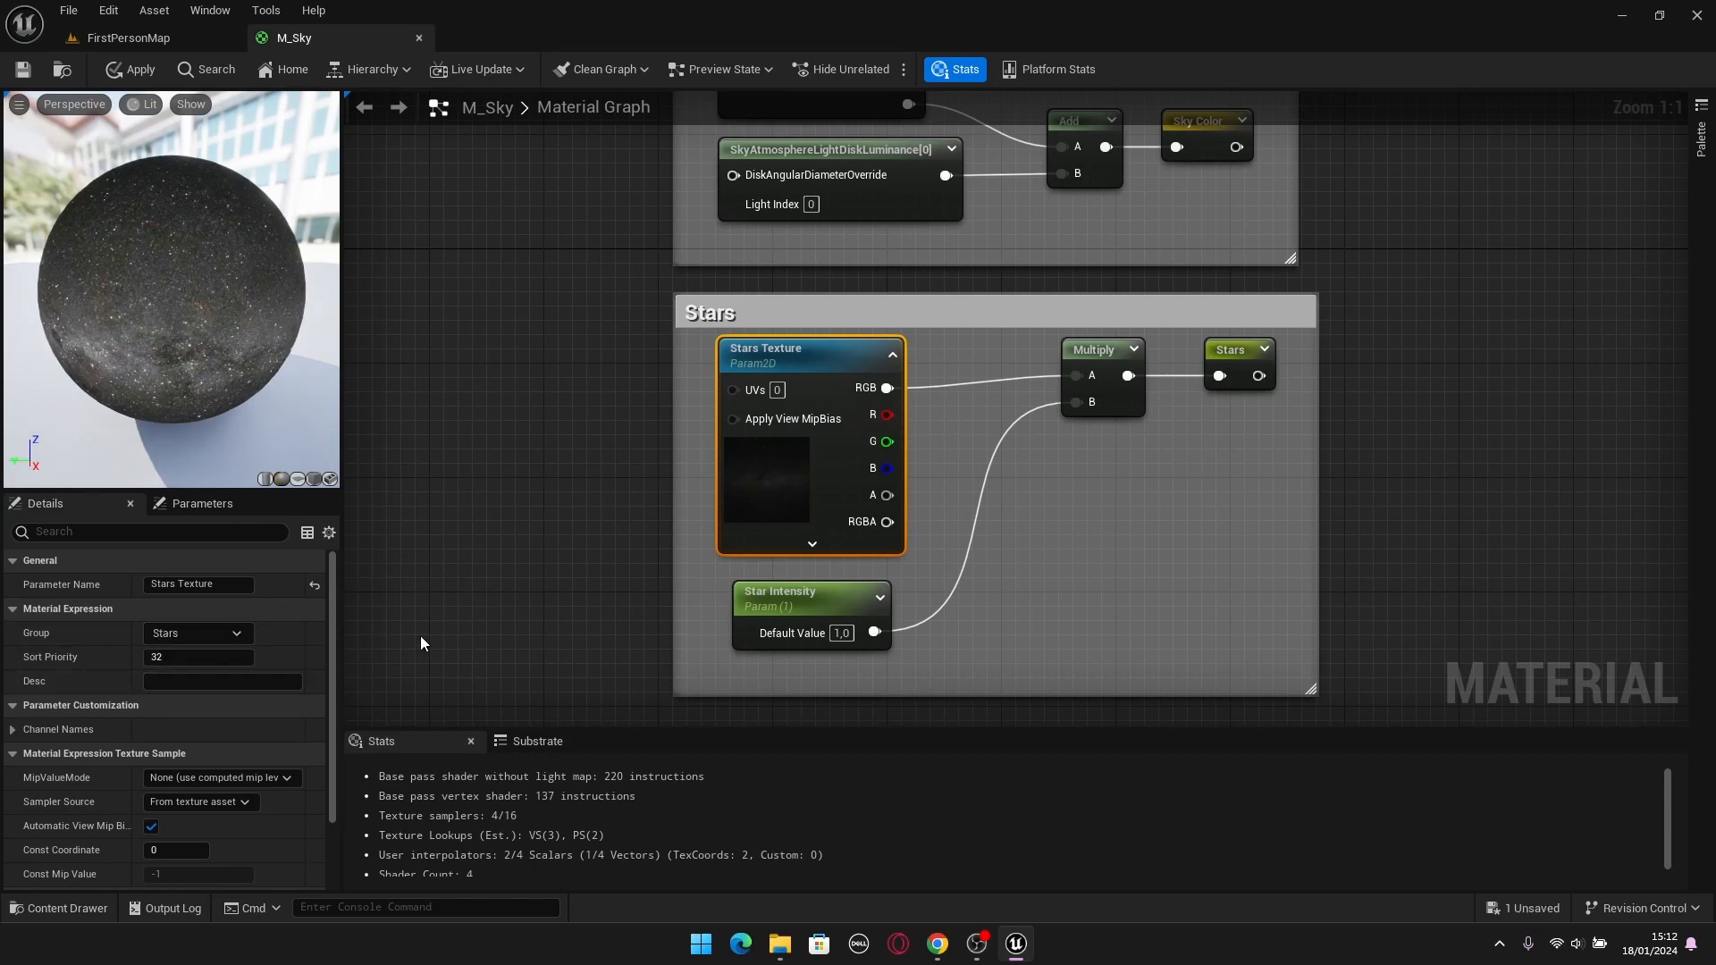
Apply and save the M_Sky material, and look around the moon and stars in the FirstPersonMap sky.
left_click(130, 73)
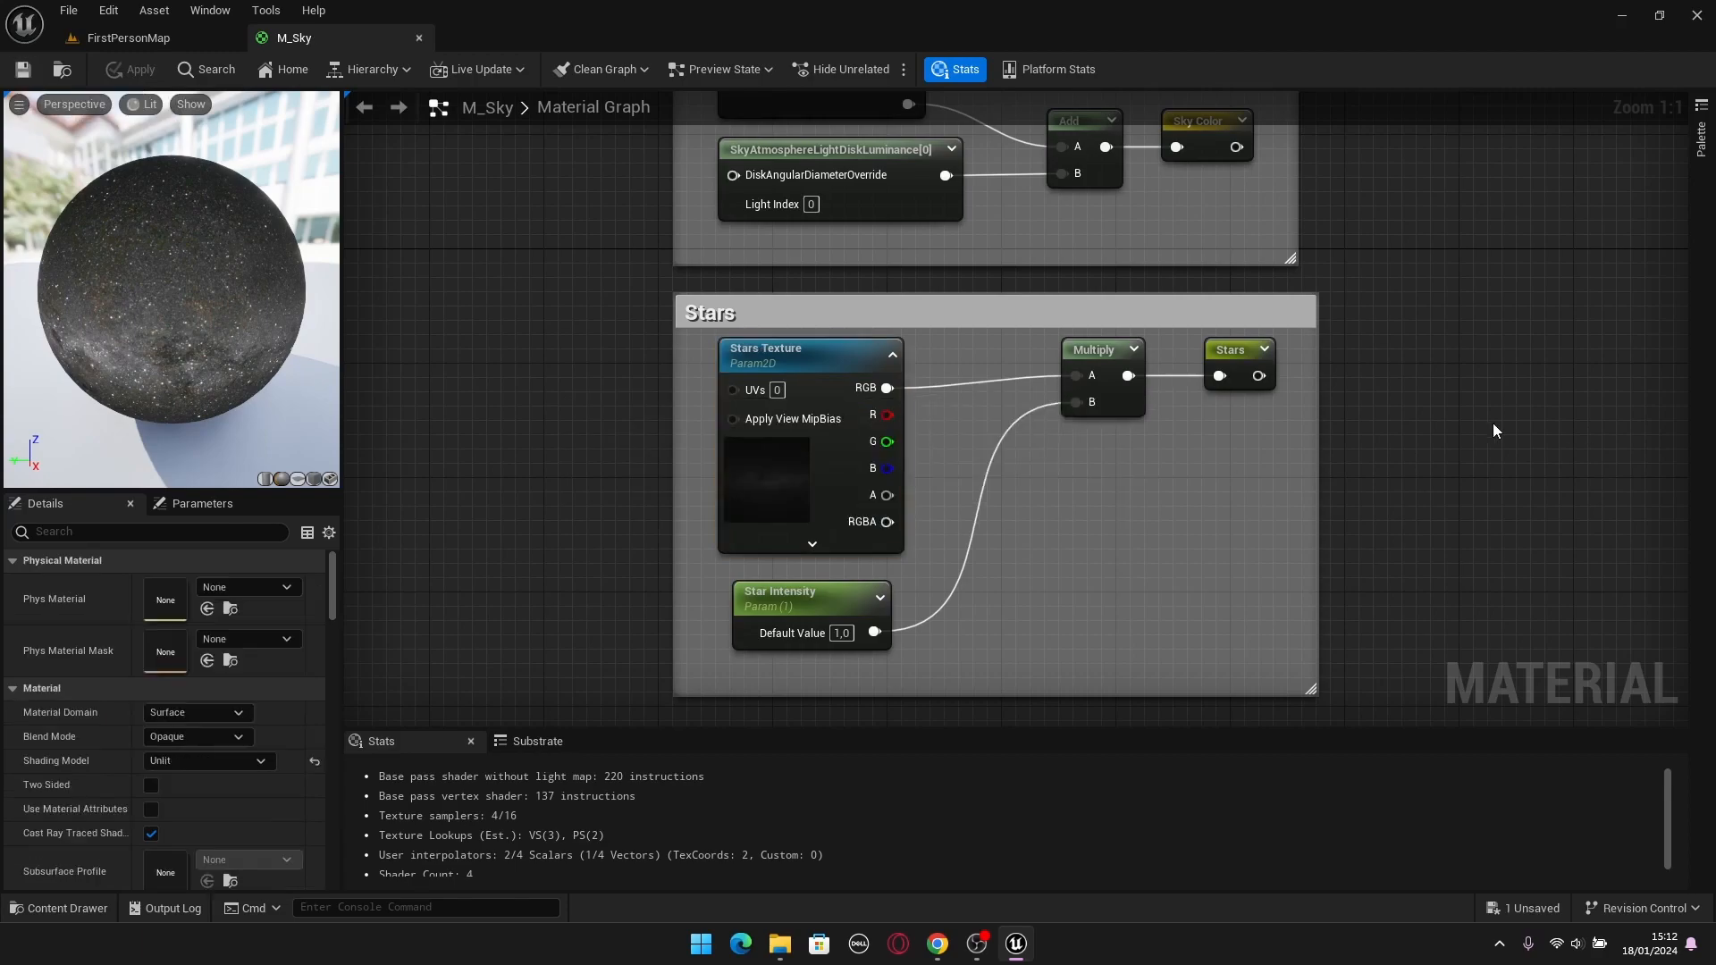
scroll(1358, 427, "down", 4)
left_click(129, 37)
right_click_drag(565, 252, 1069, 441)
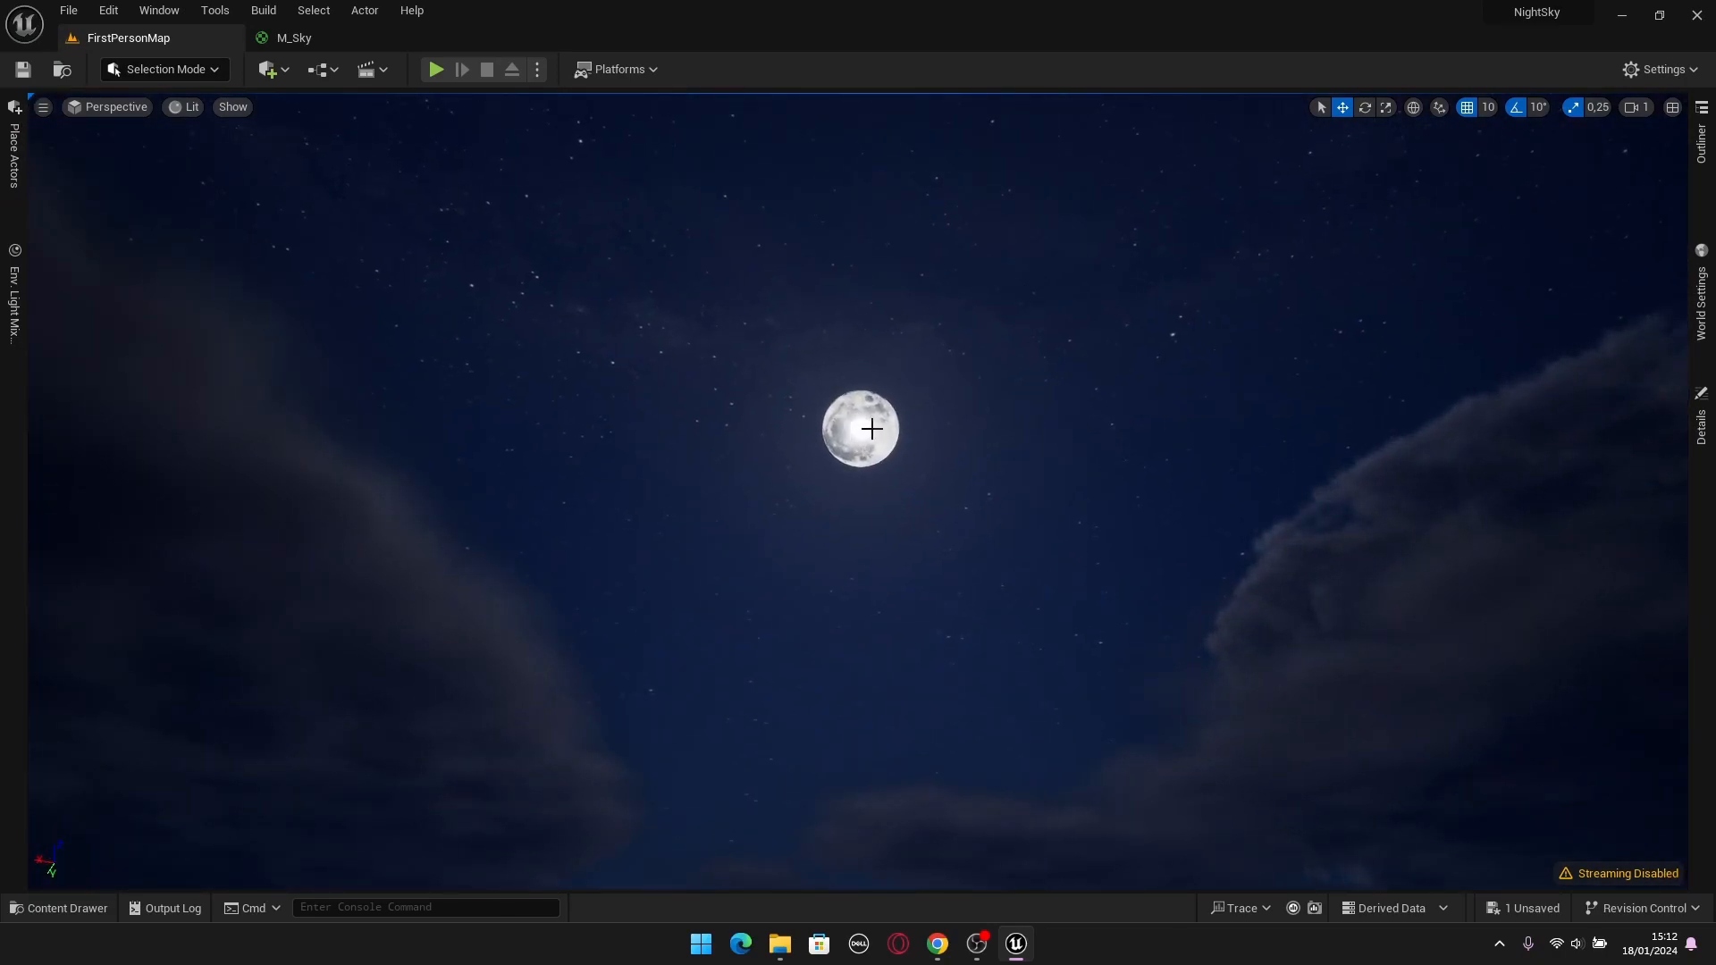
right_click_drag(882, 450, 885, 487)
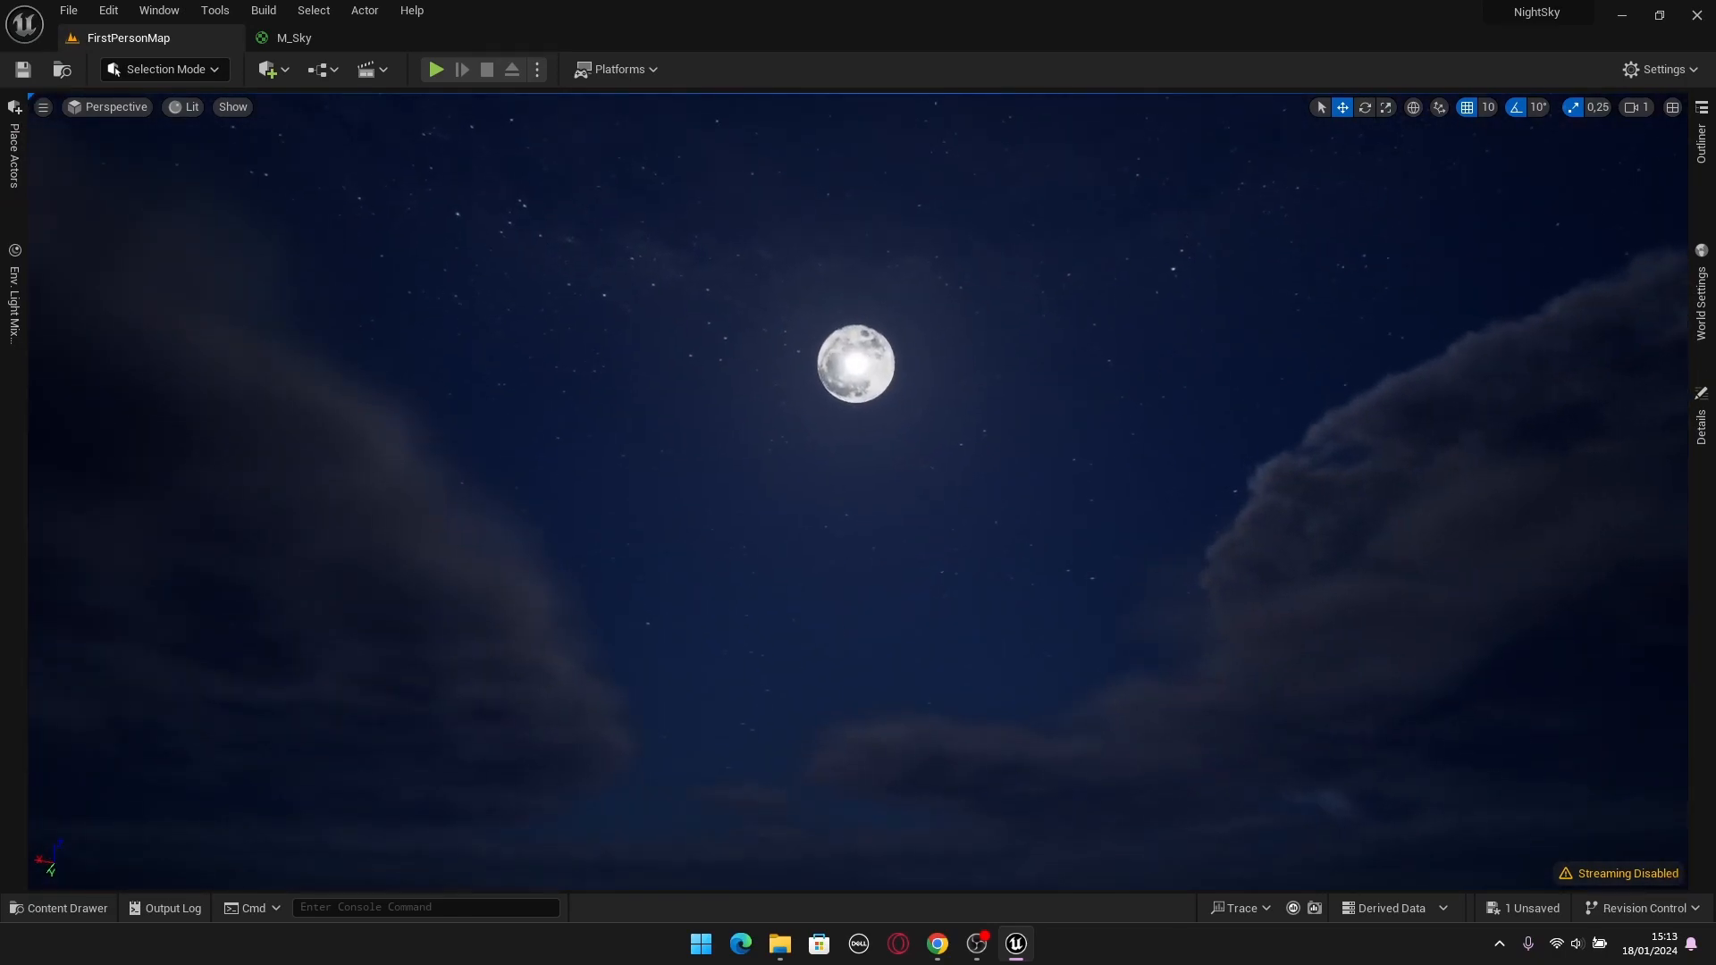
Set the DirectionalLight's Source Angle to 0,0 to remove the bright light disk over the moon.
left_click(1701, 143)
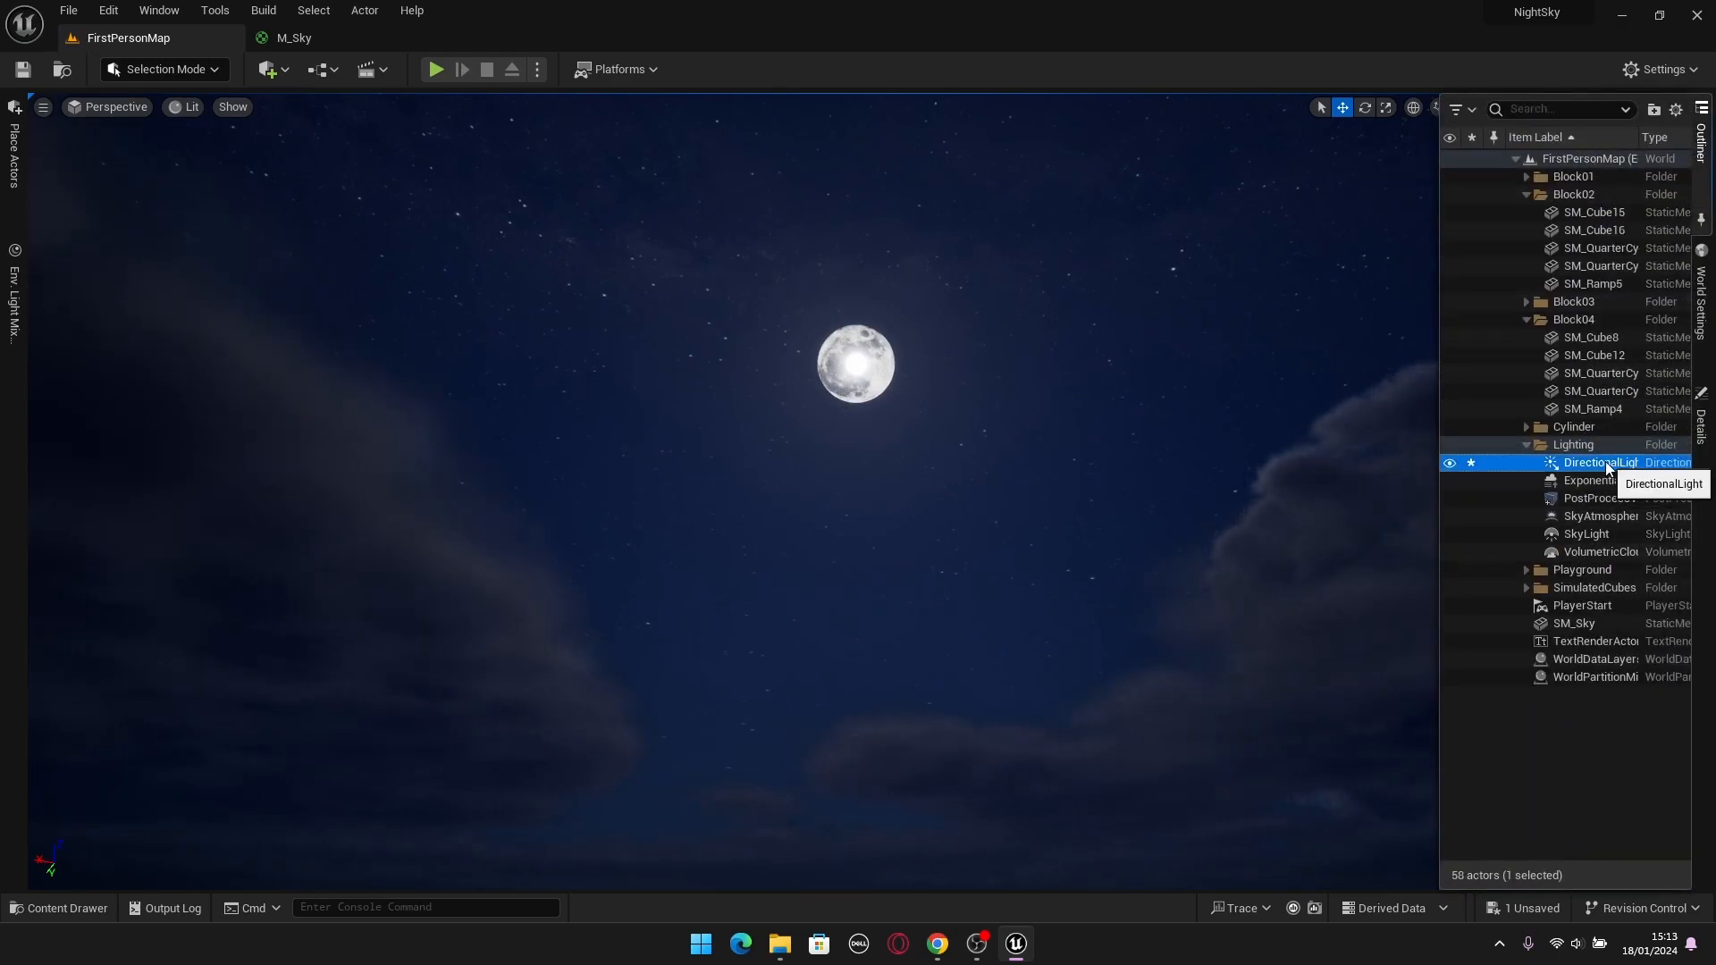
left_click(1702, 427)
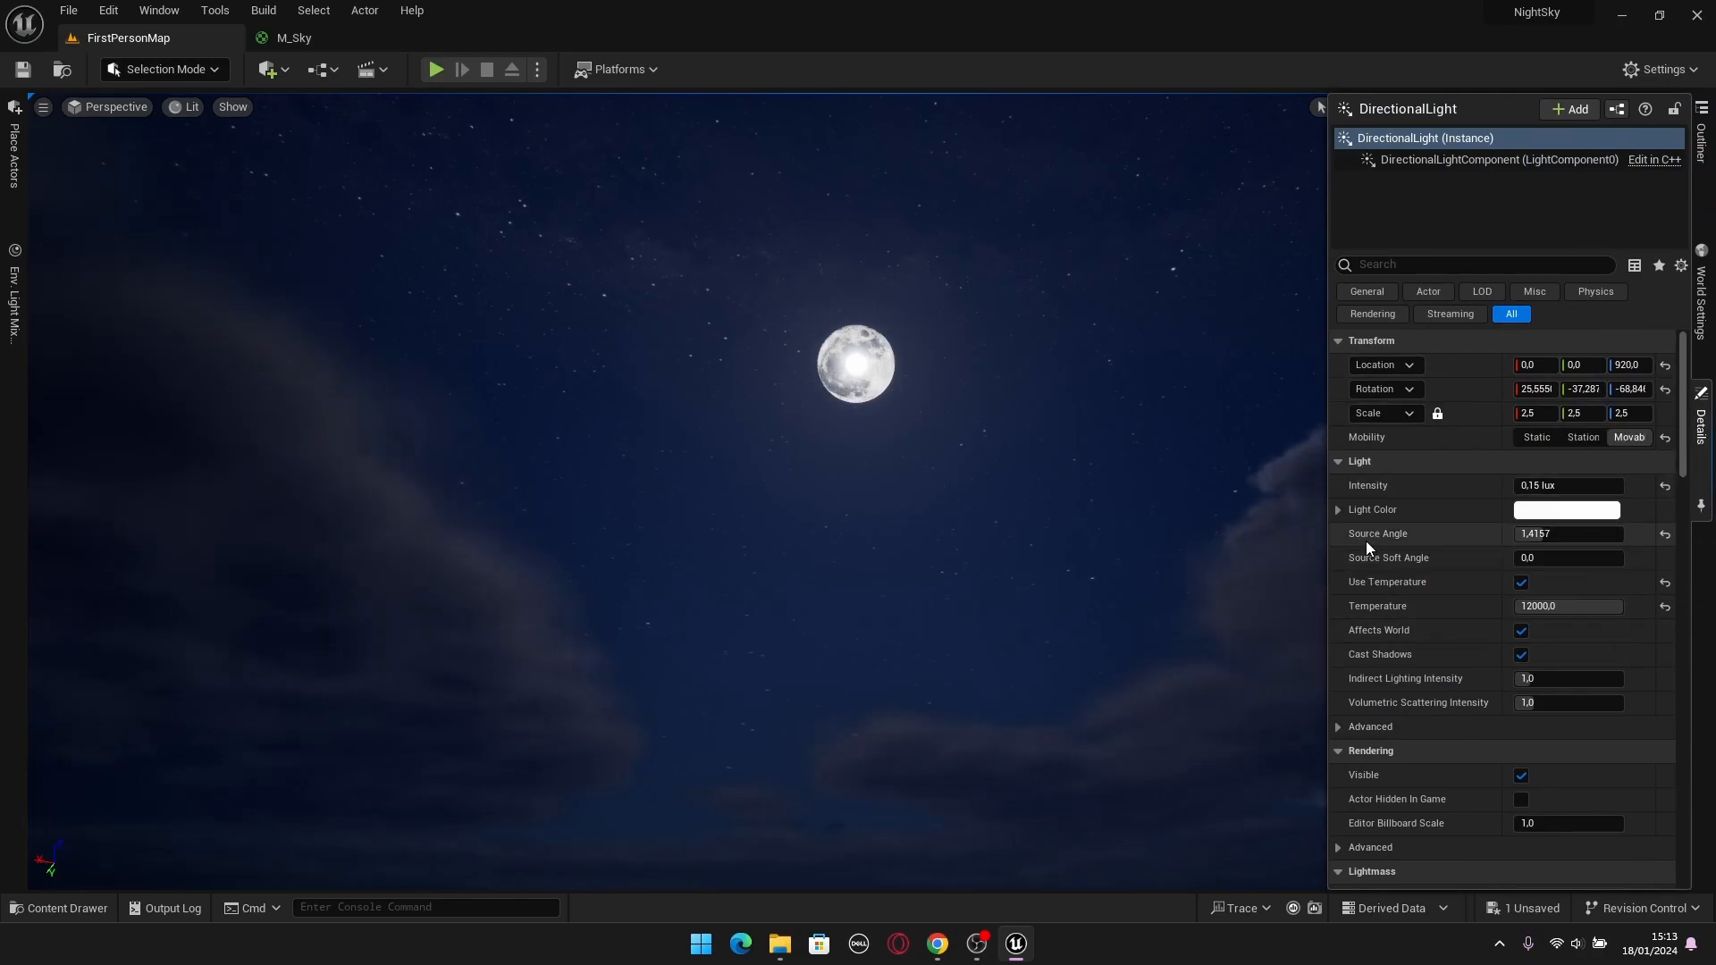
left_click_drag(1540, 537, 1516, 536)
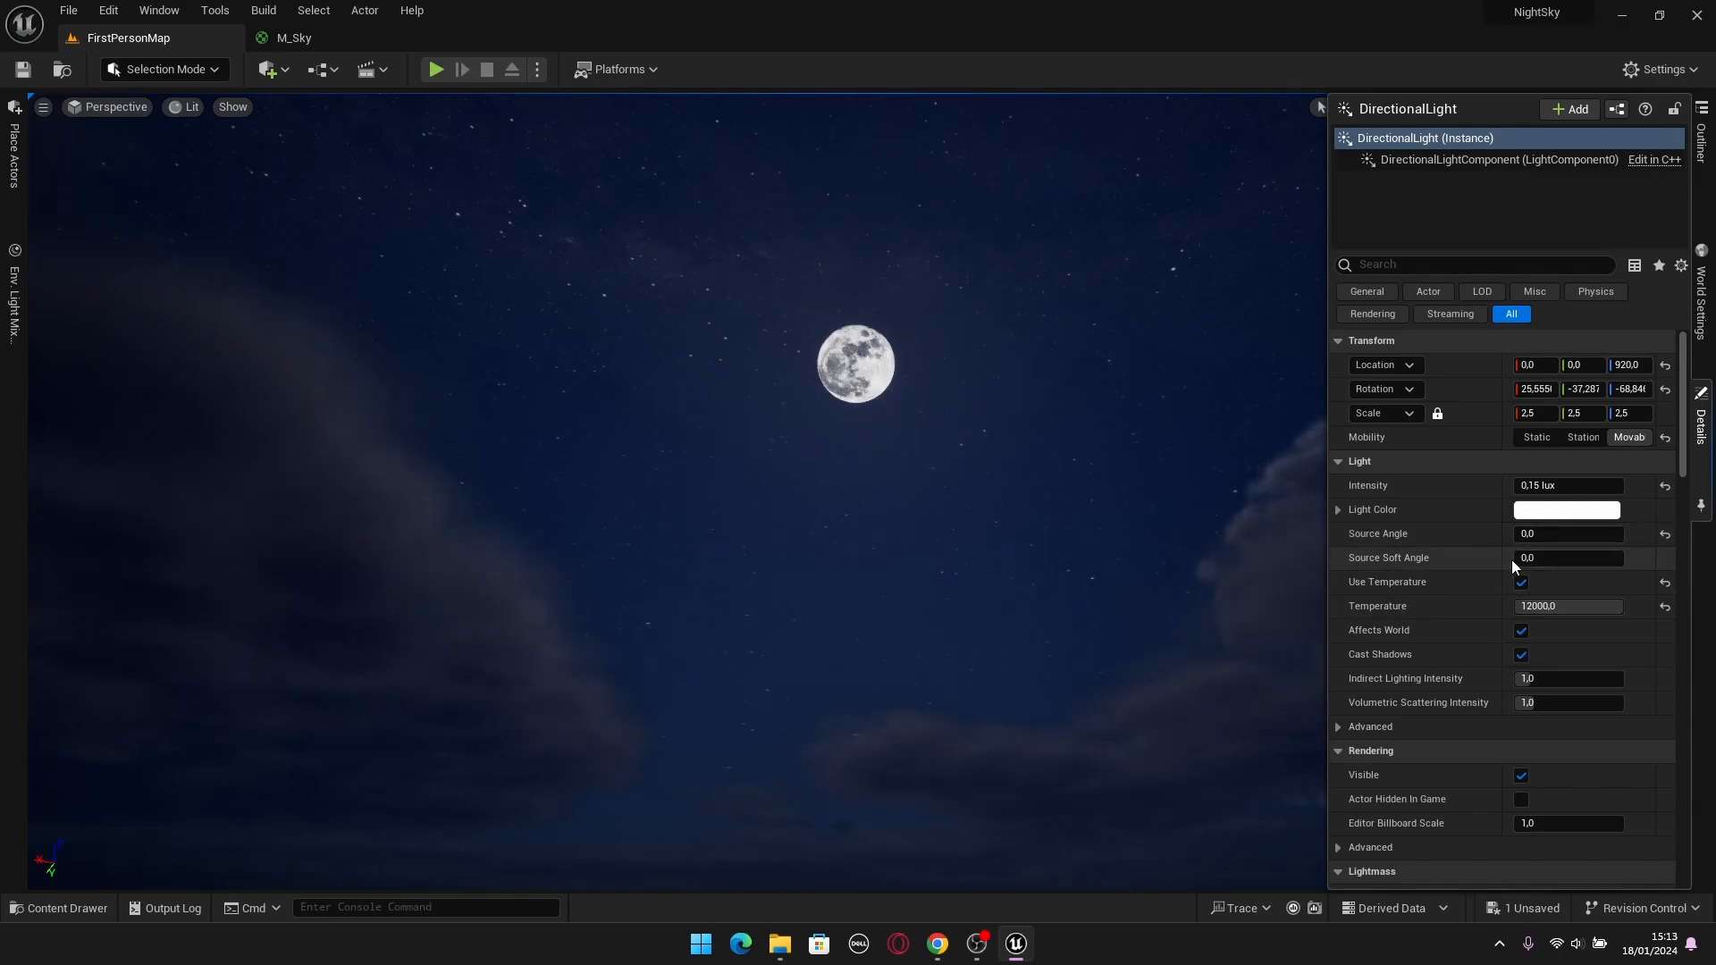
Inspect the moon and the directional light's orientation in the viewport, keeping Source Angle at 0,0.
mouse_move(1547, 535)
left_mouse_down()
mouse_move(1602, 534)
mouse_move(1514, 535)
left_mouse_up()
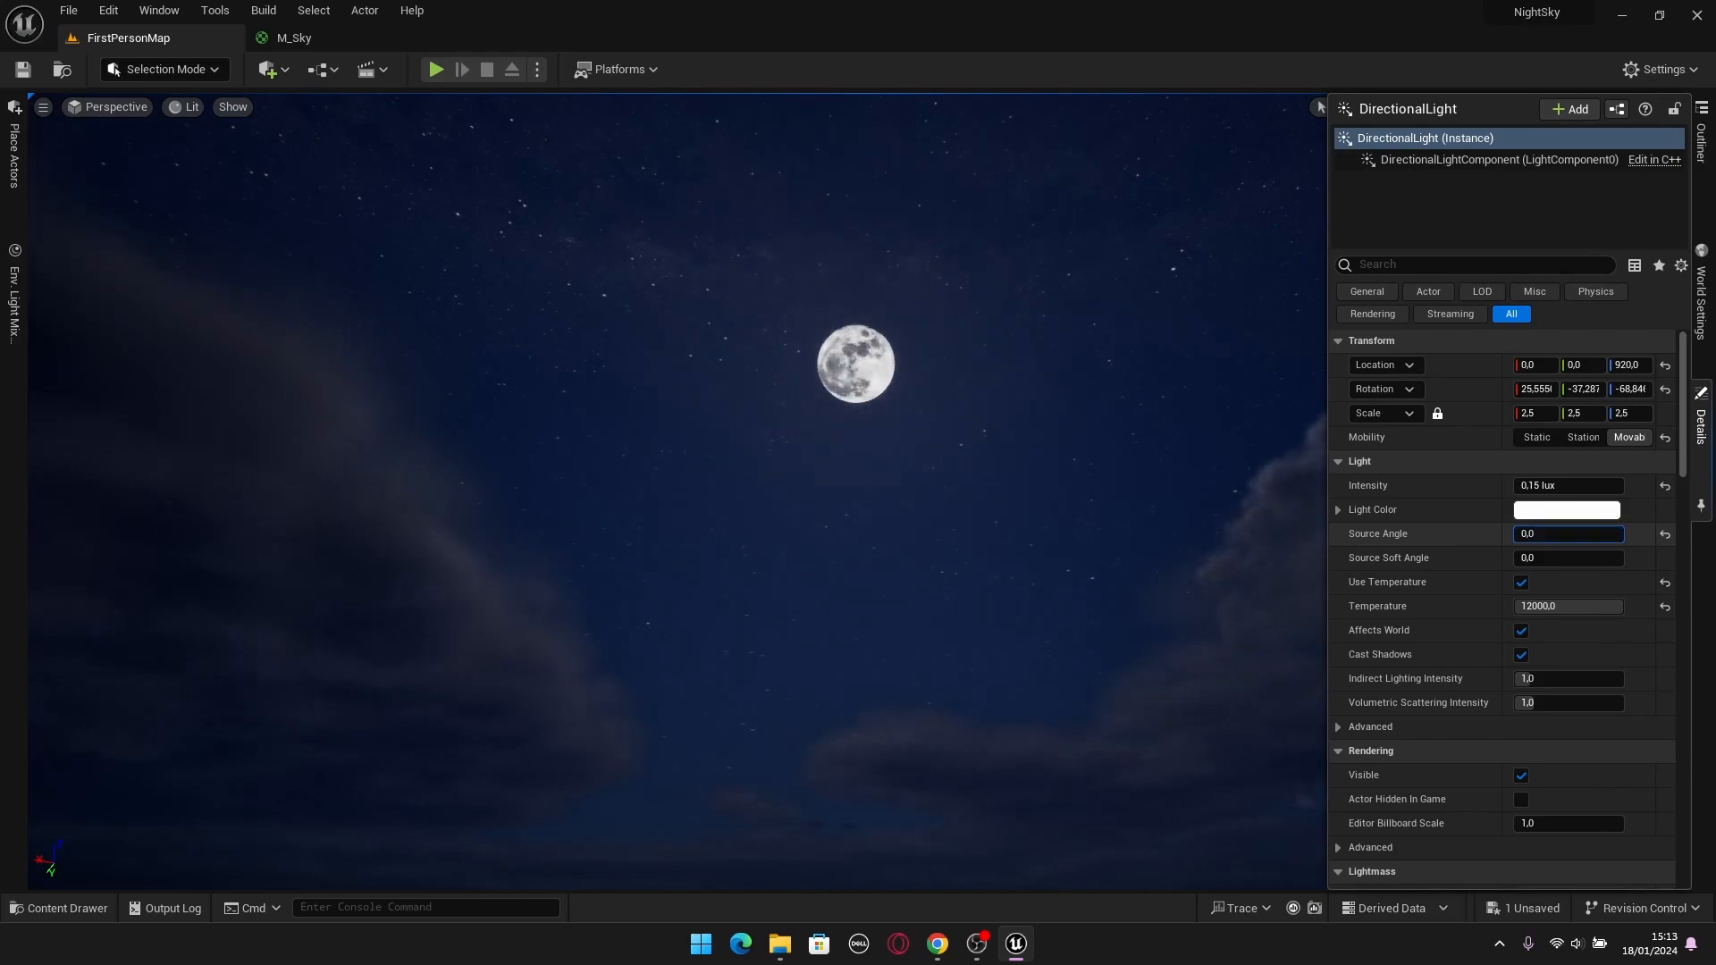
right_click_drag(1095, 474, 1158, 433)
key("ctrl+l")
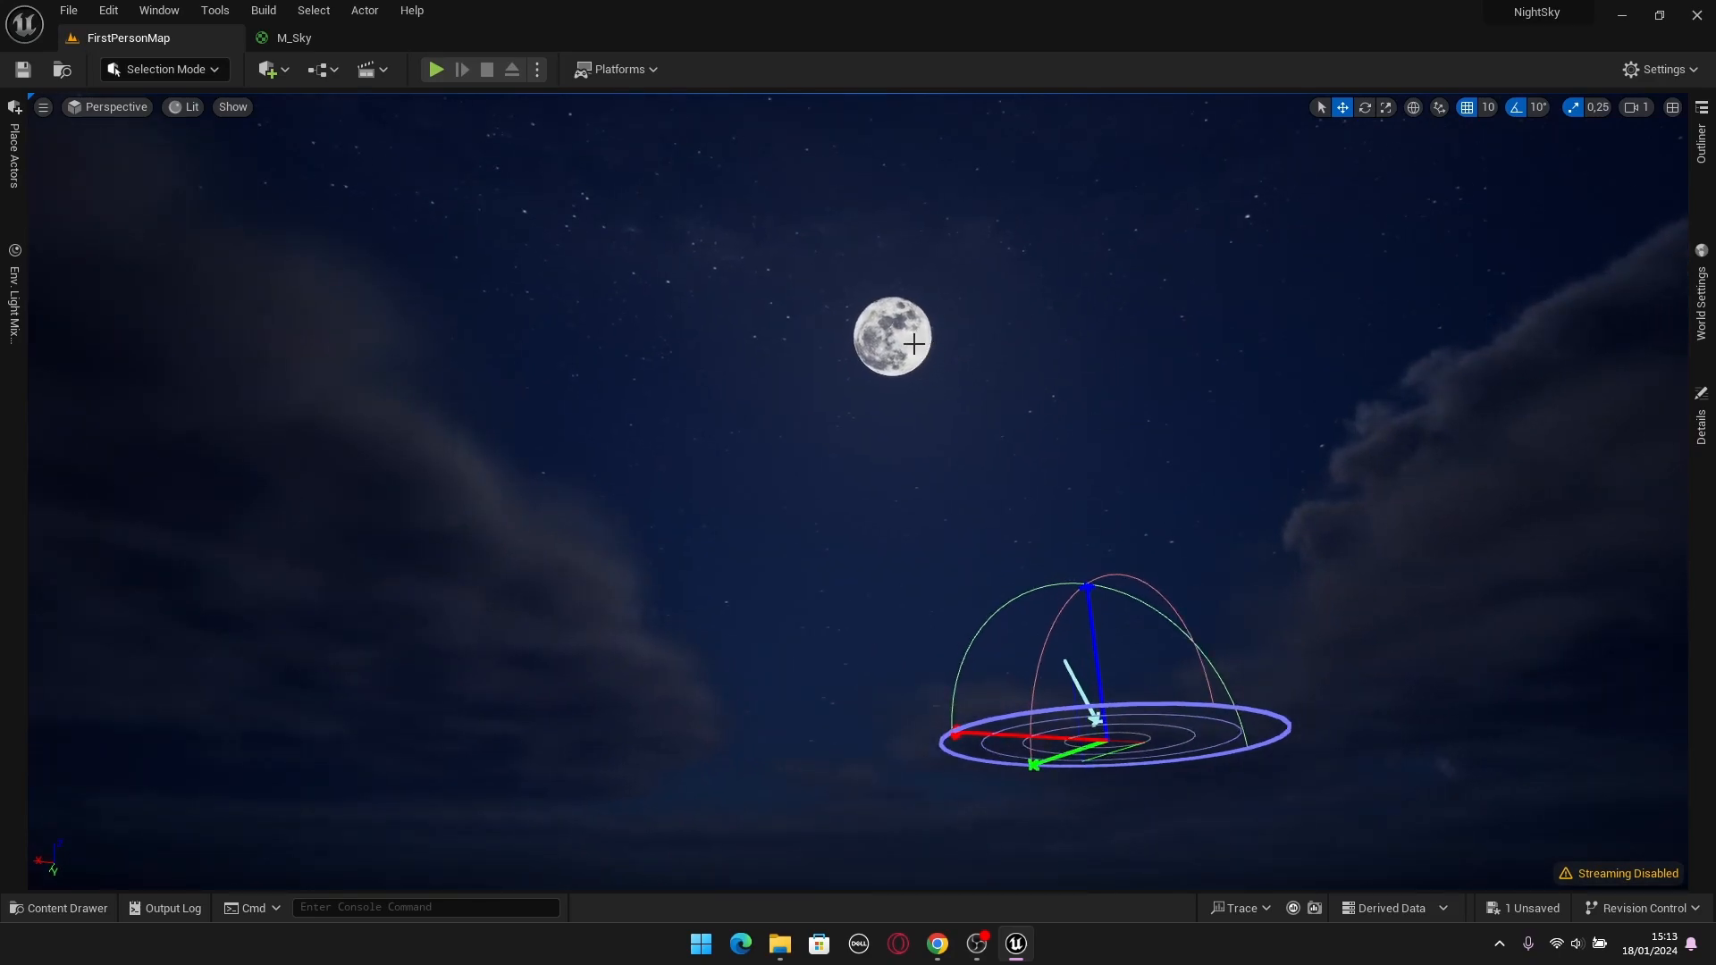
key("Escape")
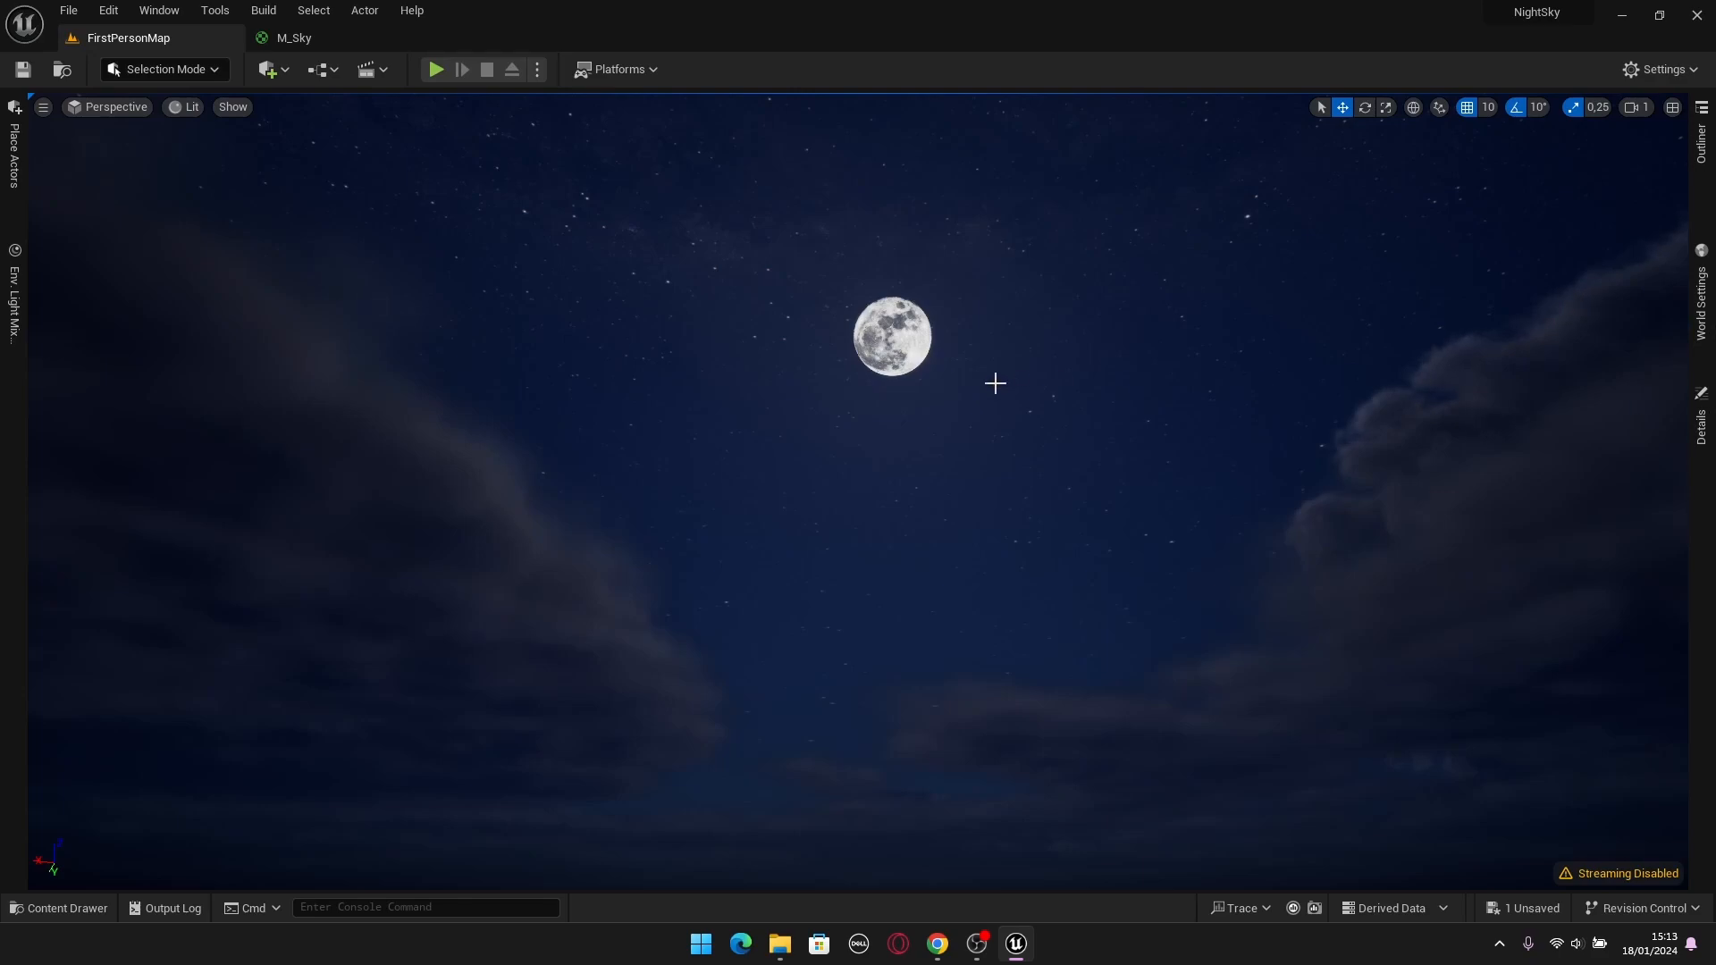
Enable Light Shaft Bloom for the DirectionalLight in its Light Shafts settings.
left_click(1701, 143)
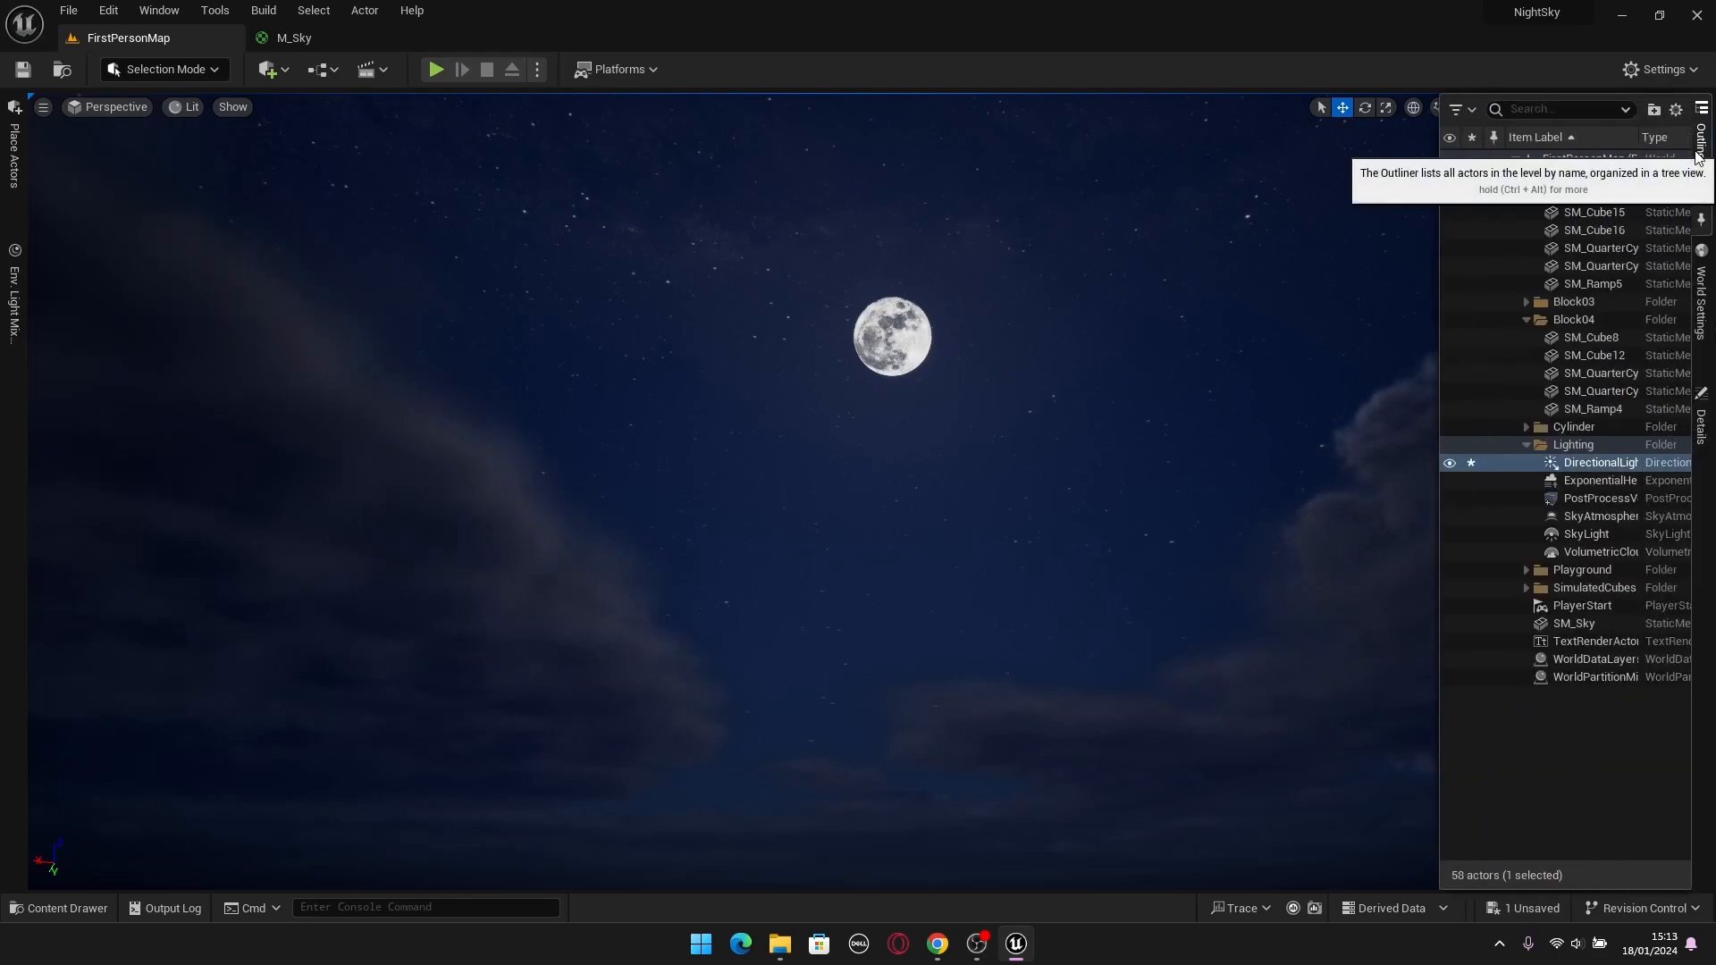
left_click(1600, 463)
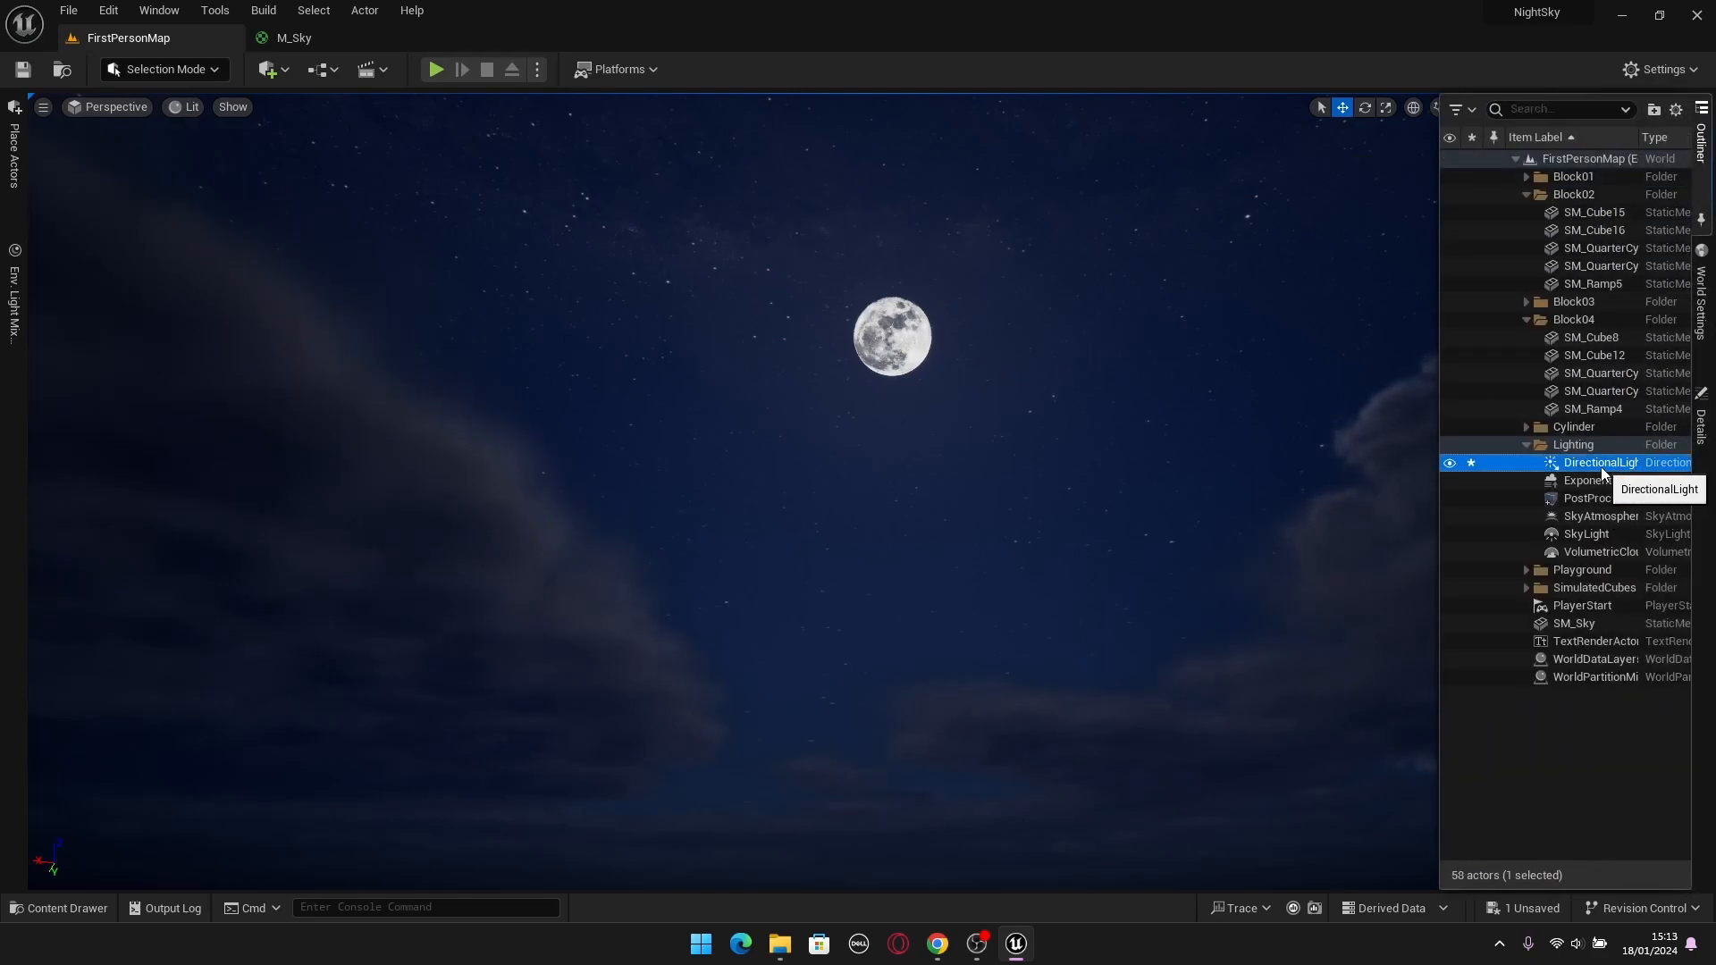
left_click(1701, 420)
scroll(1391, 620, "down", 2)
scroll(1392, 621, "down", 5)
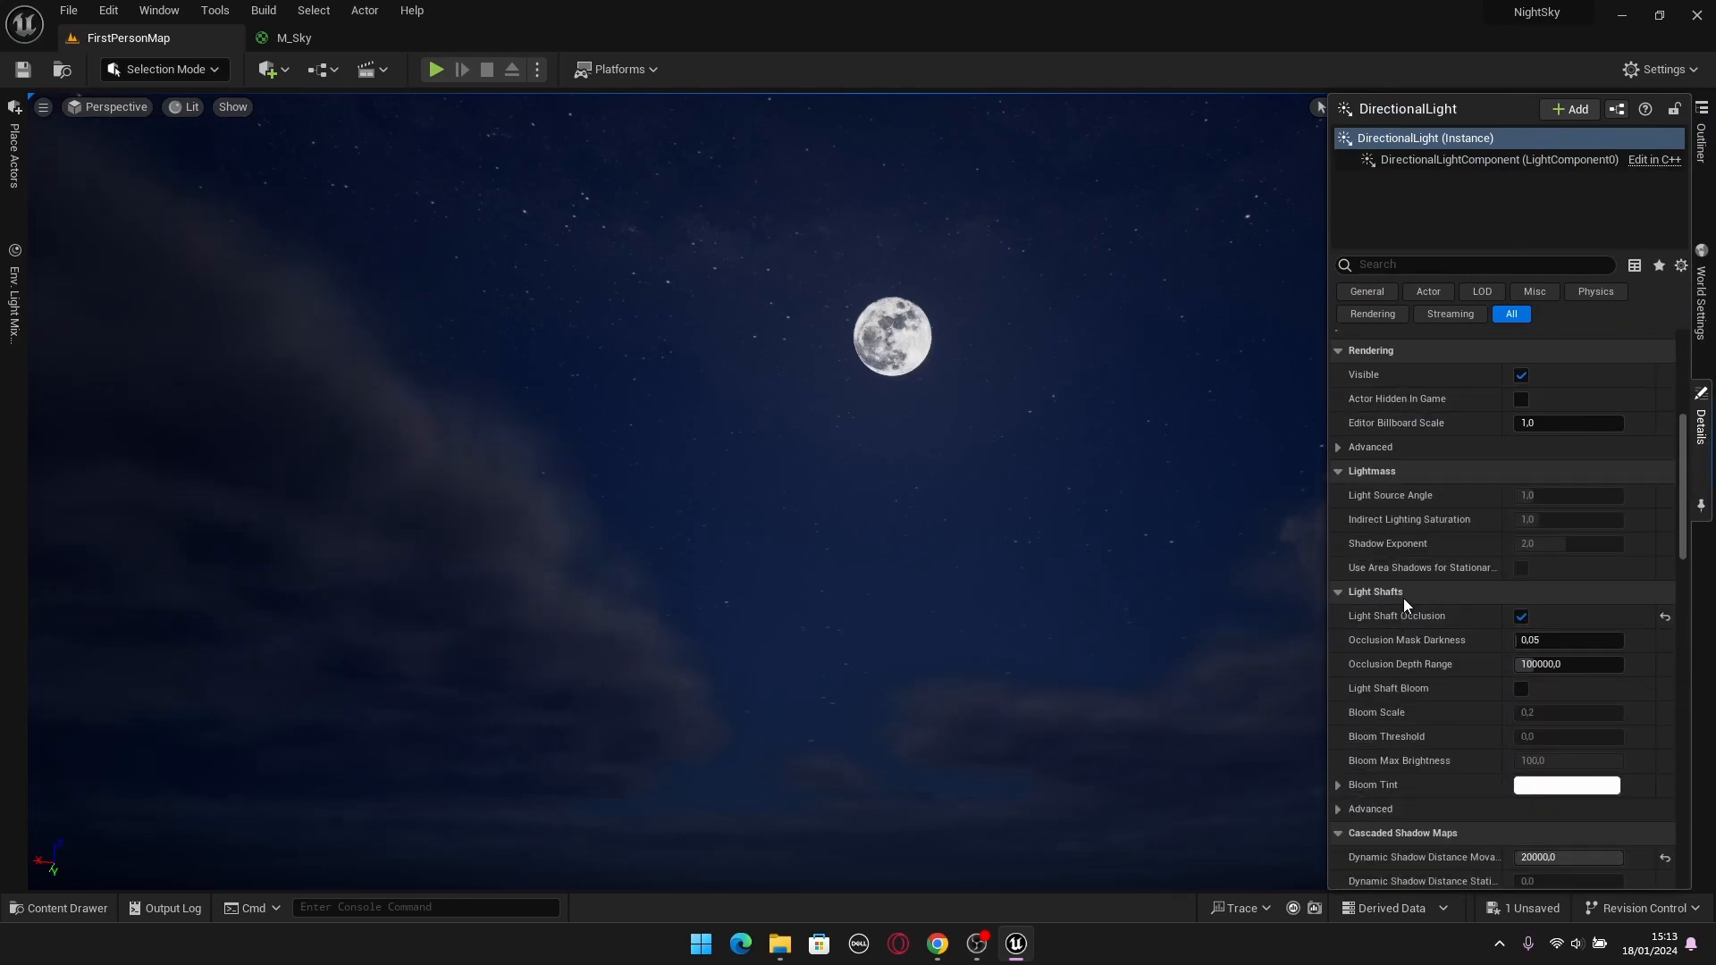
scroll(1403, 603, "down", 1)
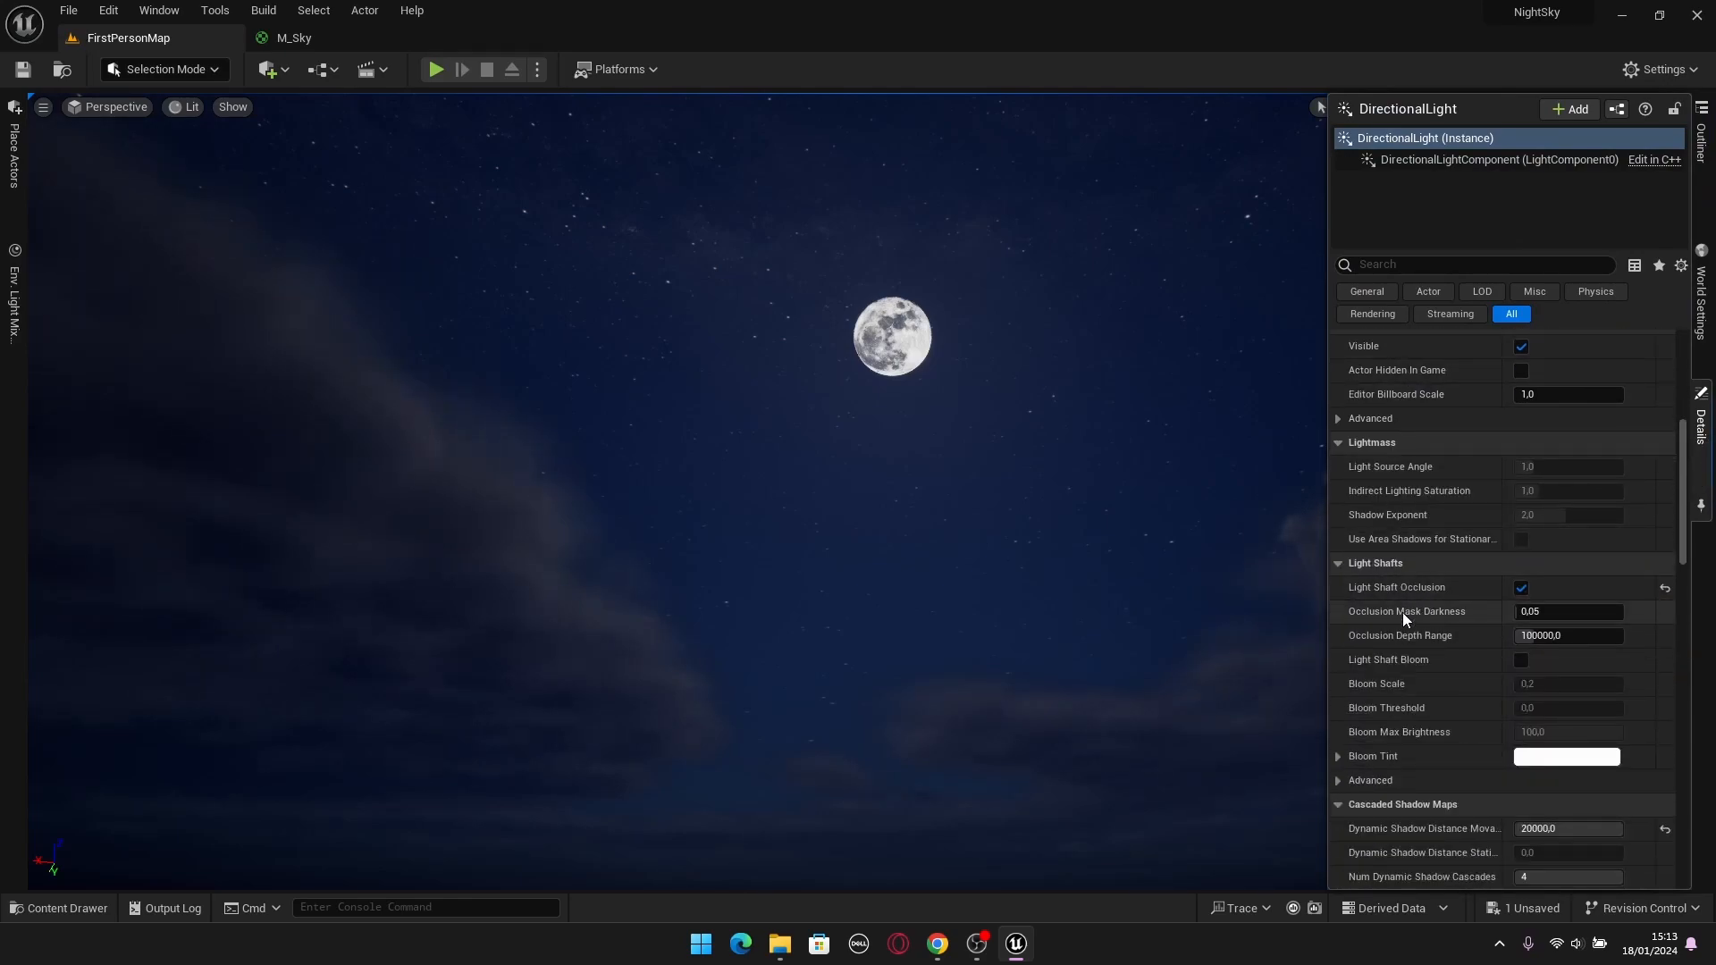
left_click(1522, 662)
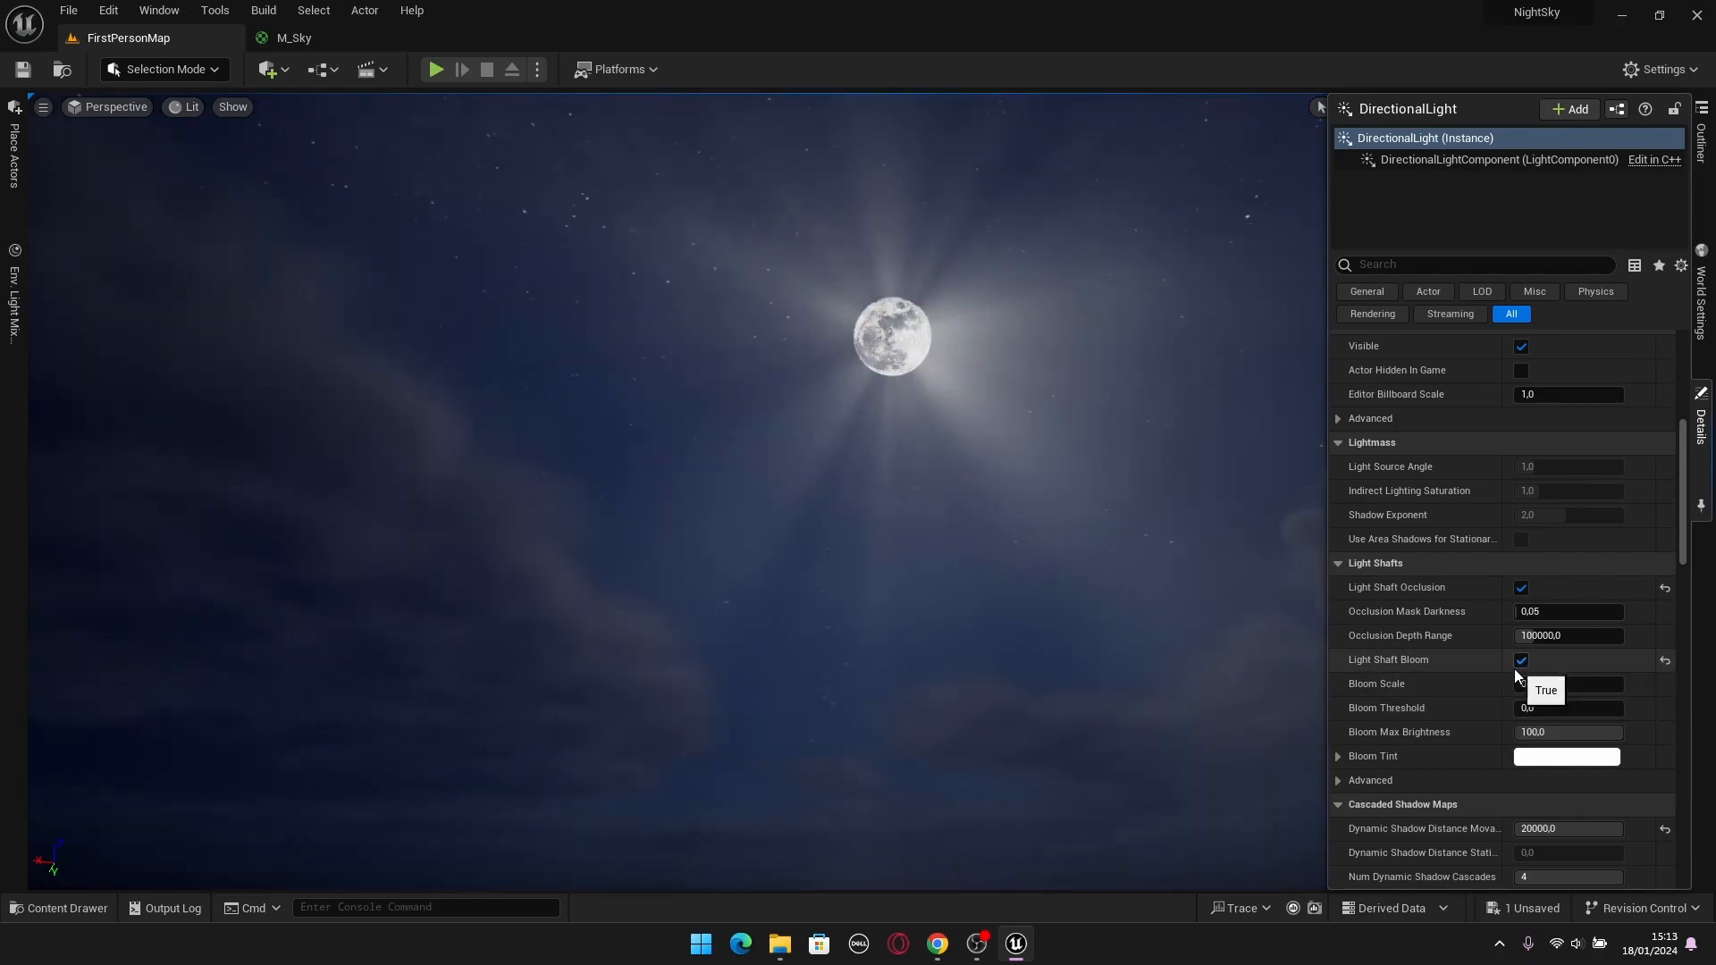
Rotate the directional light to move the moon behind the clouds and back into clear sky, checking its light shafts.
right_click_drag(978, 487, 986, 454)
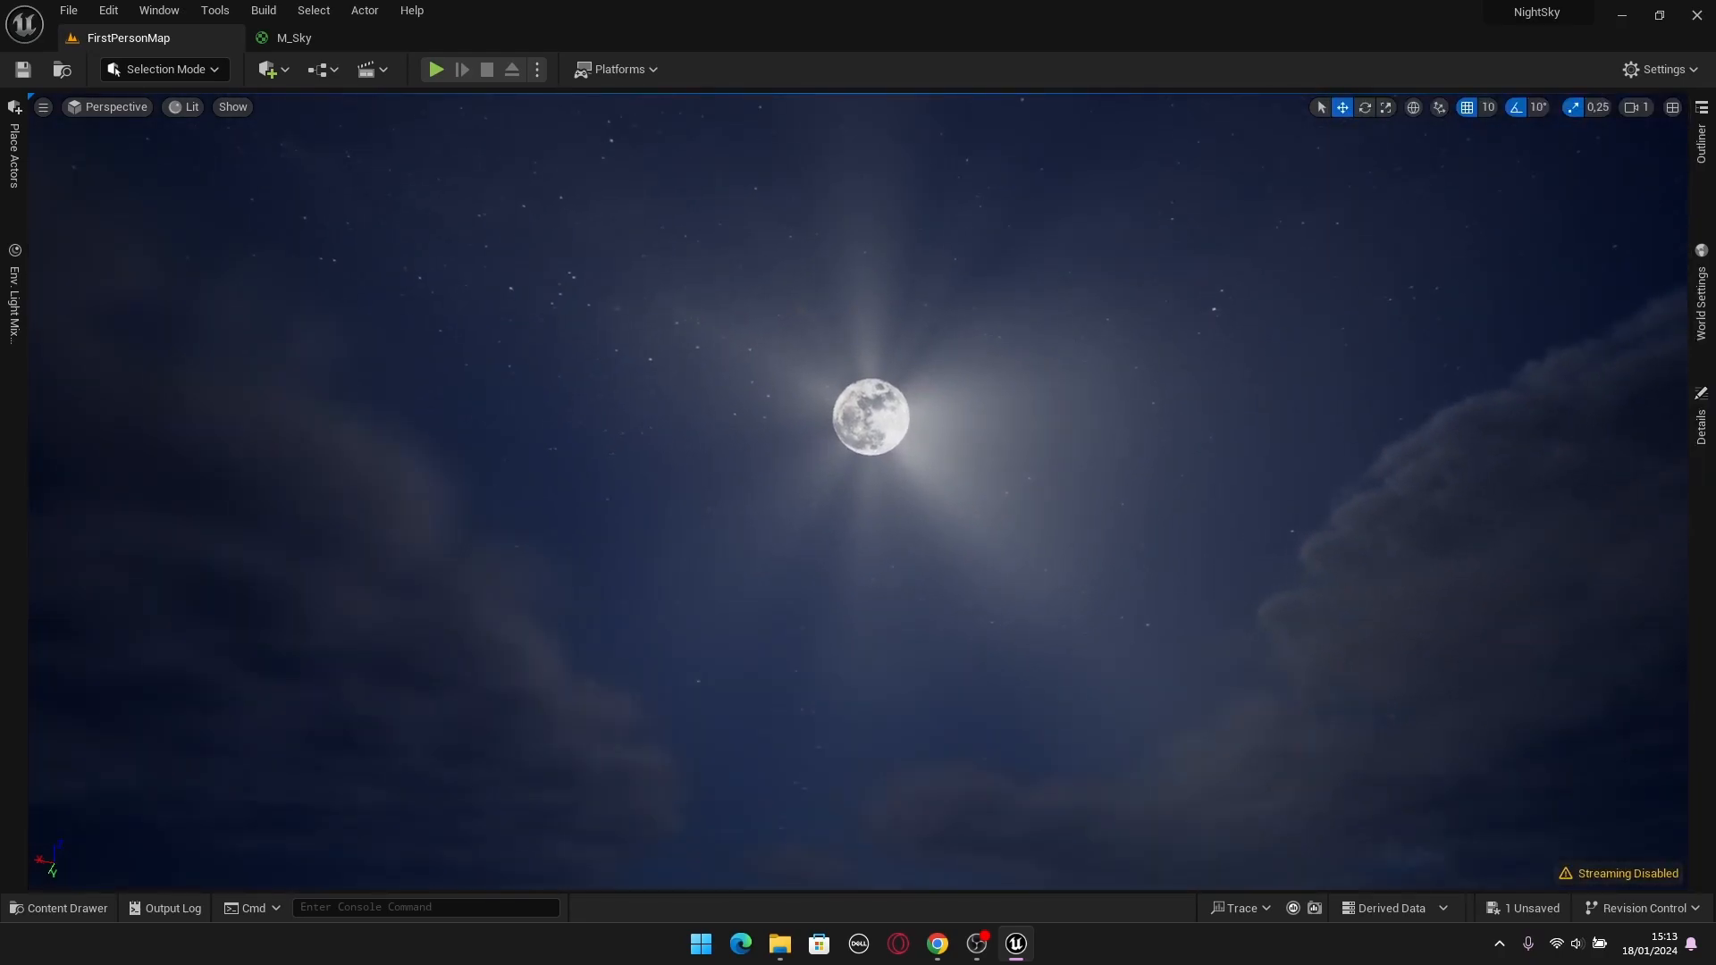
key("ctrl+l")
right_click_drag(1131, 518, 1189, 543)
key("ctrl+l")
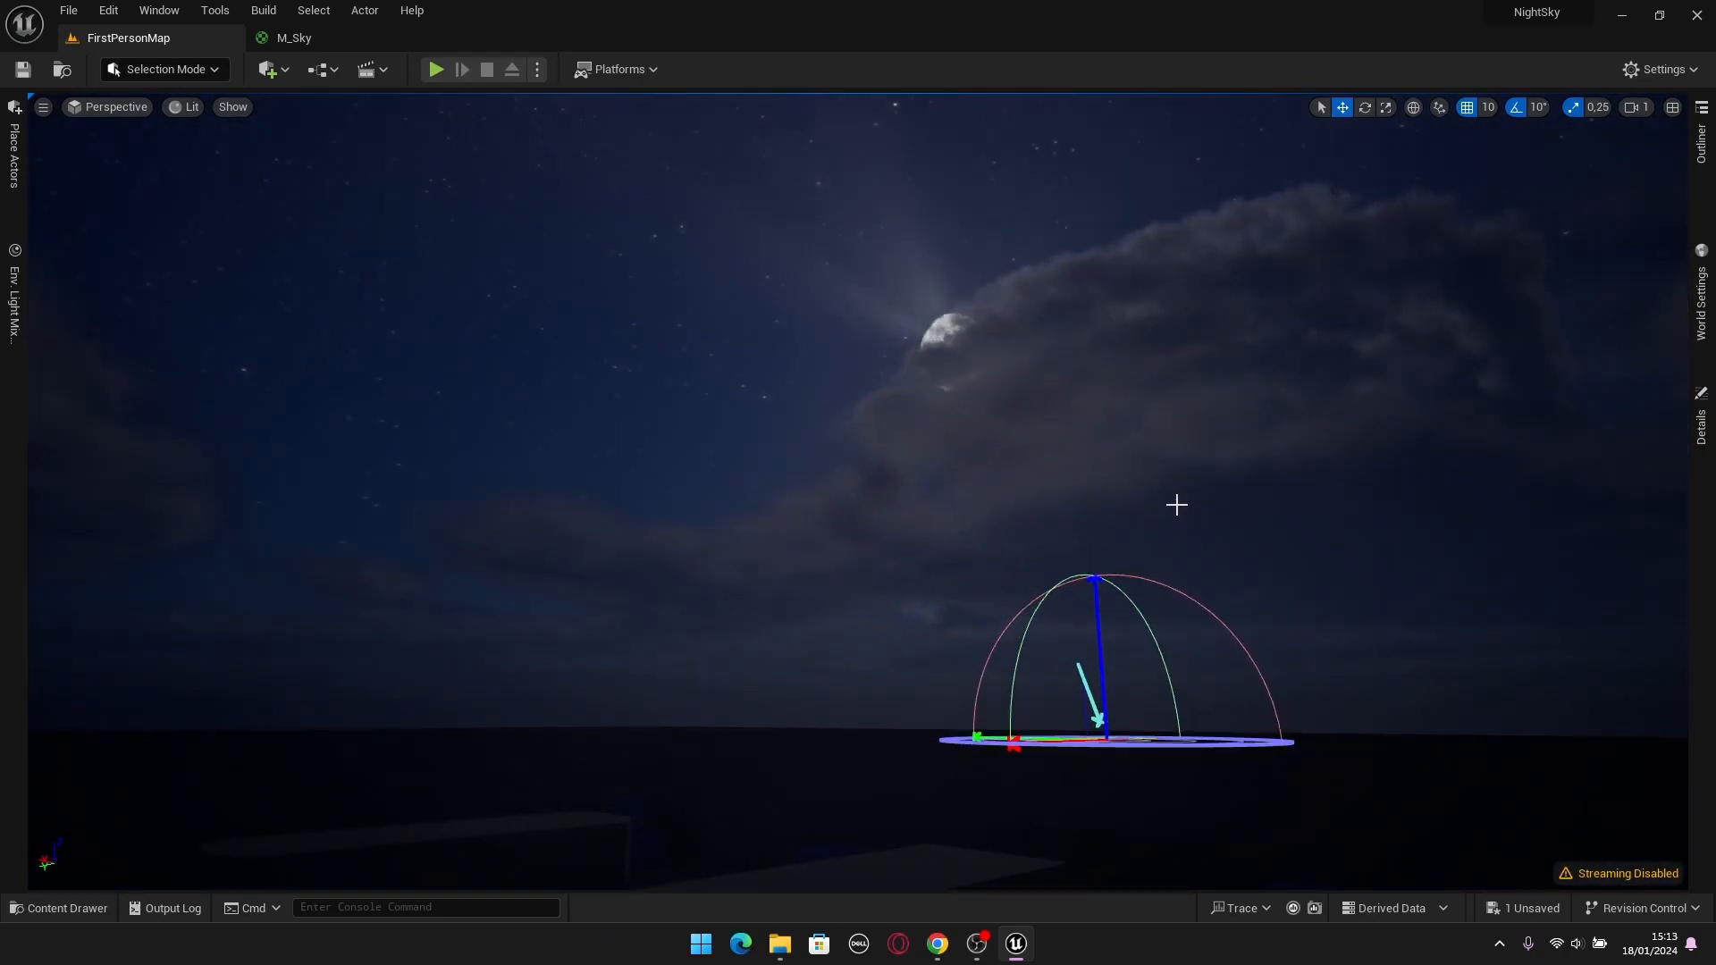
right_click_drag(1182, 500, 1123, 483)
key("ctrl+l")
key("ctrl+l")
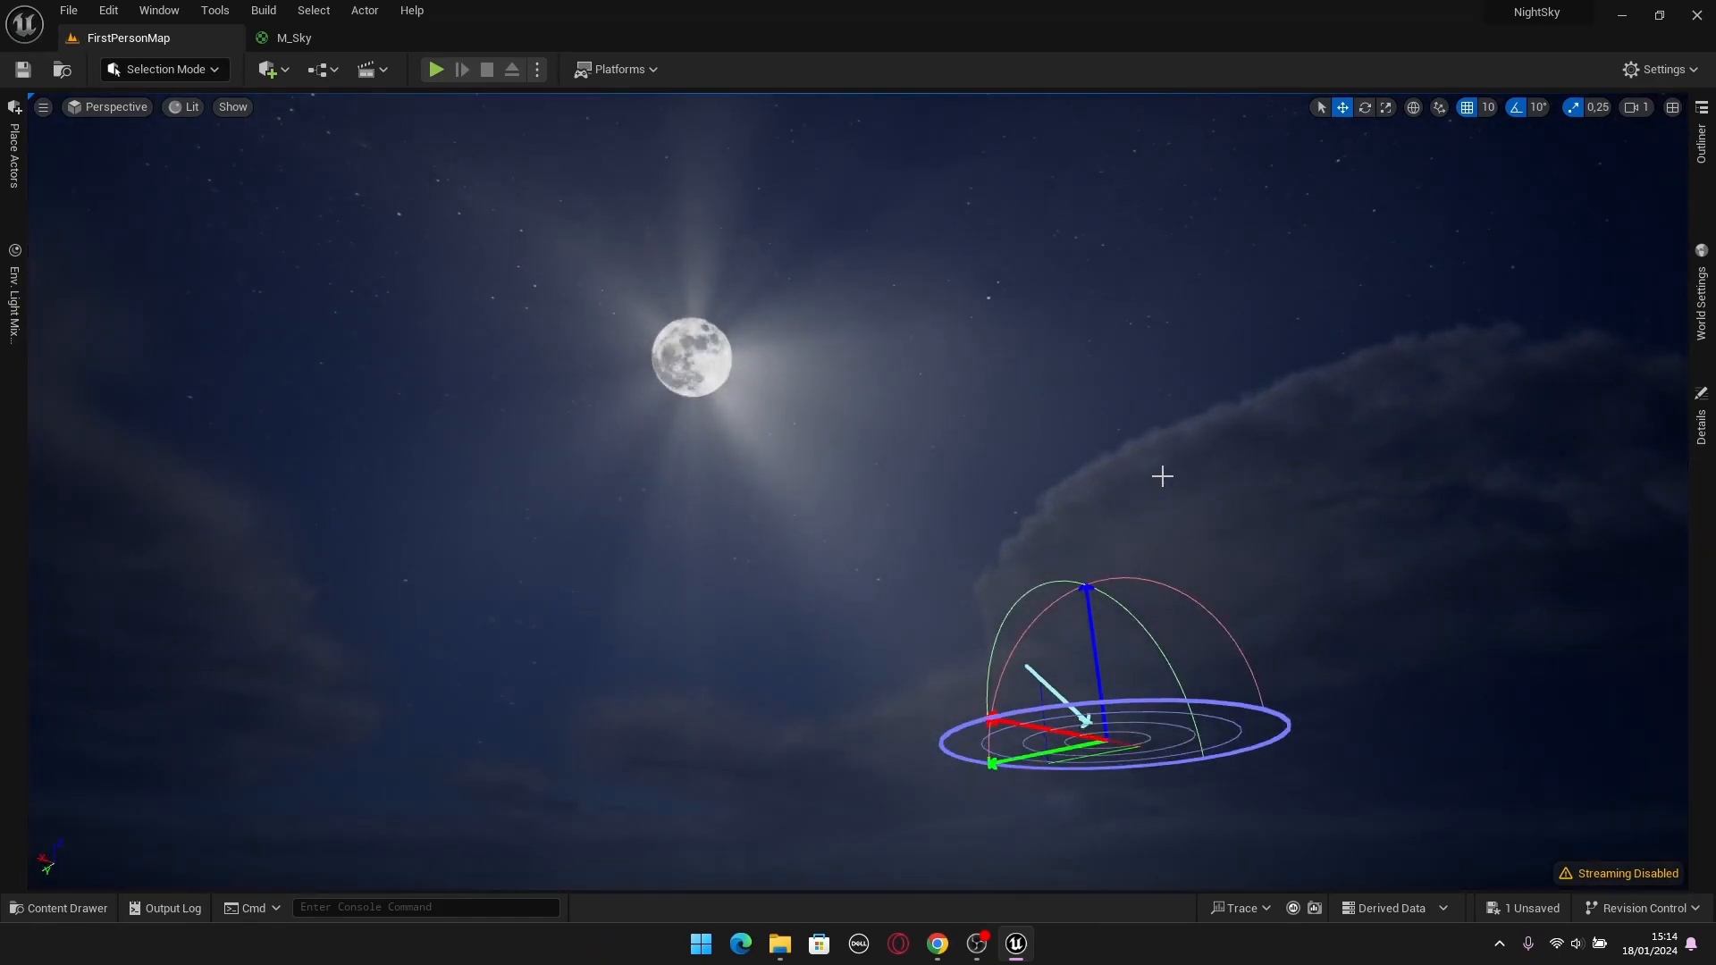
Lower the DirectionalLight's Bloom Max Brightness to about 0,77.
left_click(1701, 427)
scroll(1563, 669, "down", 1)
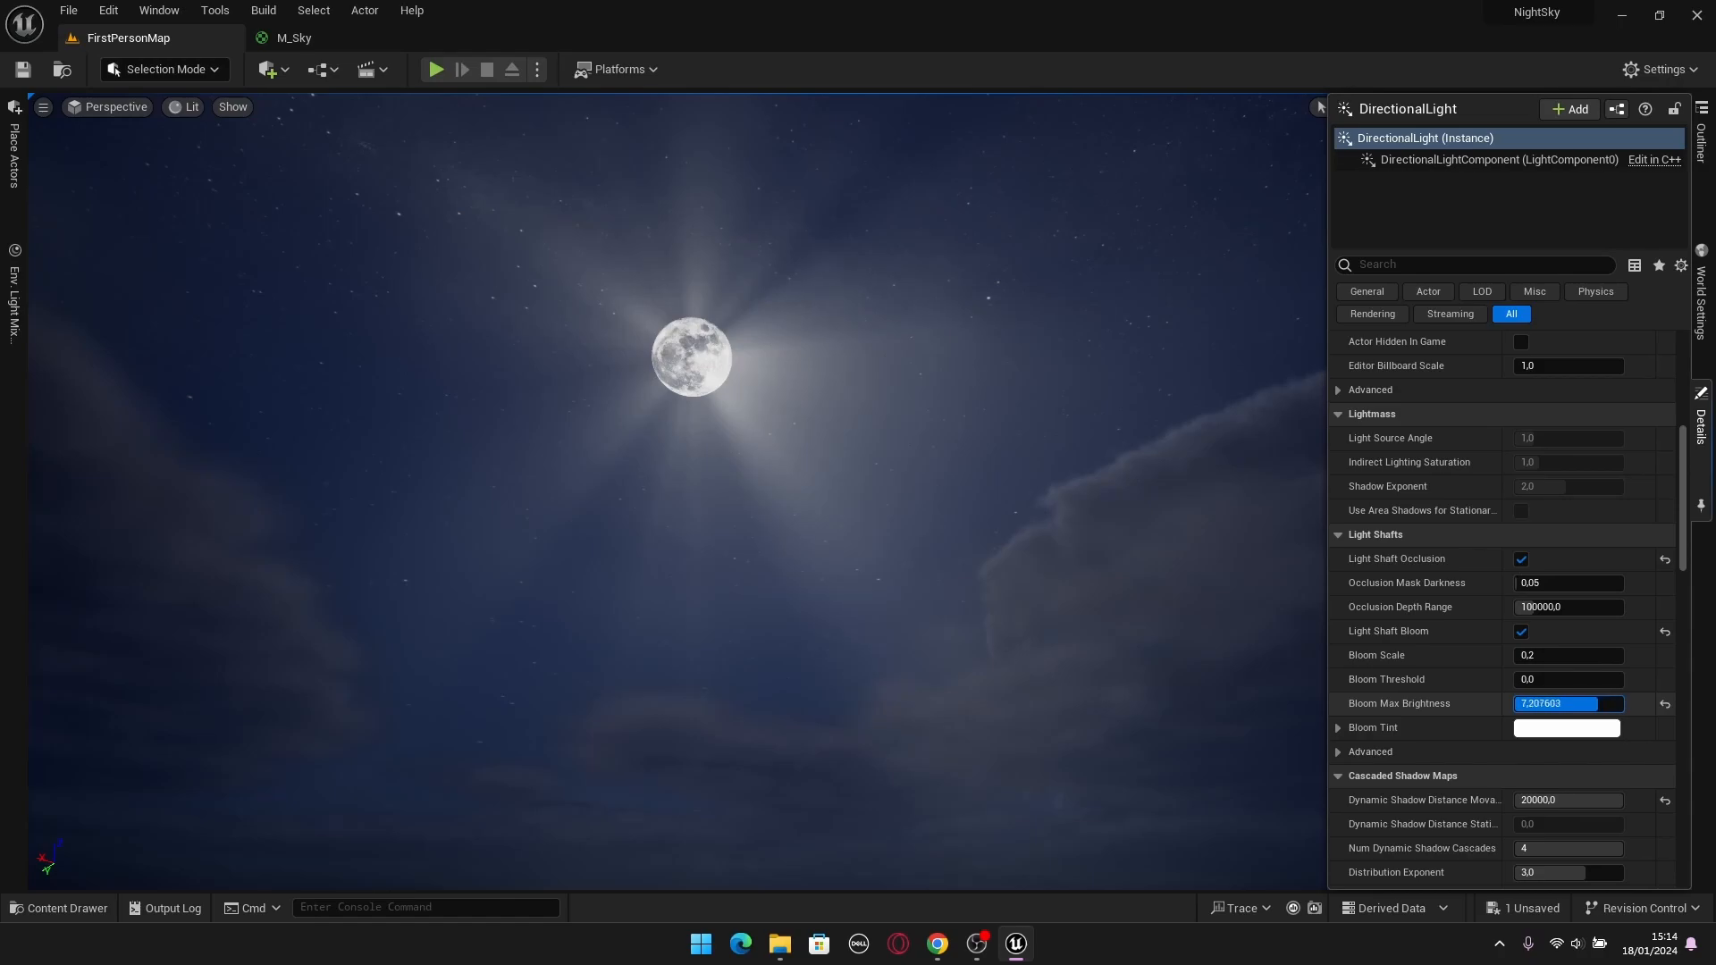
left_click_drag(1530, 703, 1525, 703)
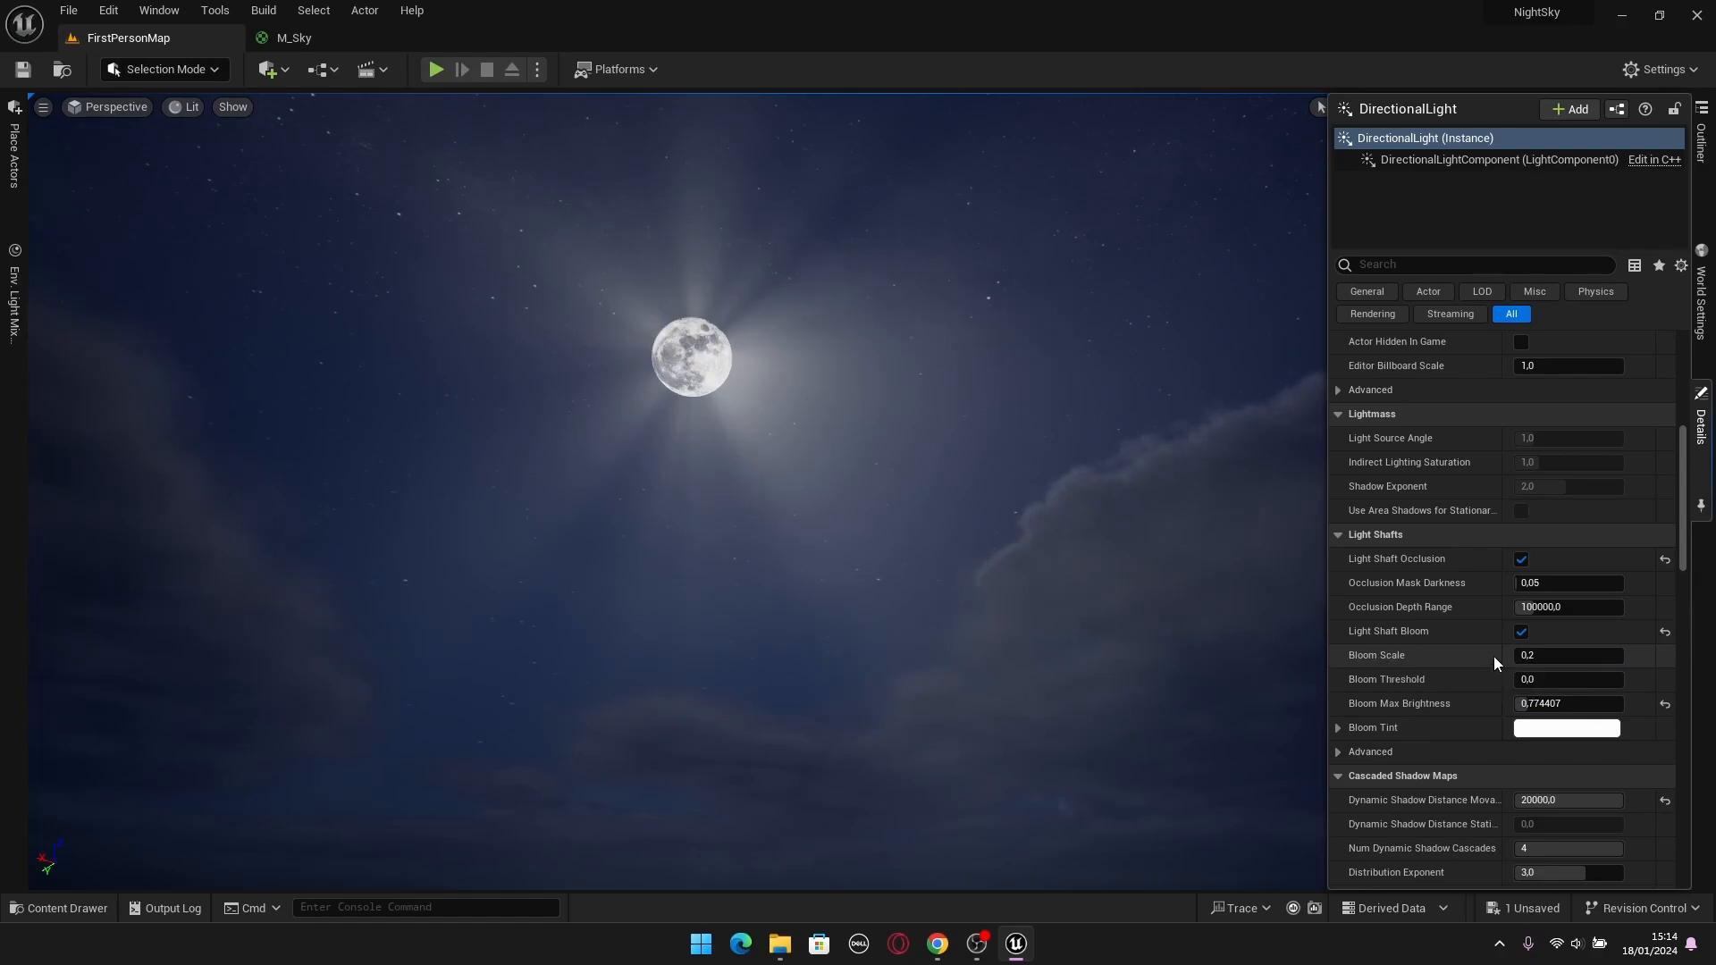
Try a Bloom Scale of 0,1 on the DirectionalLight, settle on 0,05, and check the softer glow around the moon.
left_click_drag(1571, 655, 1547, 655)
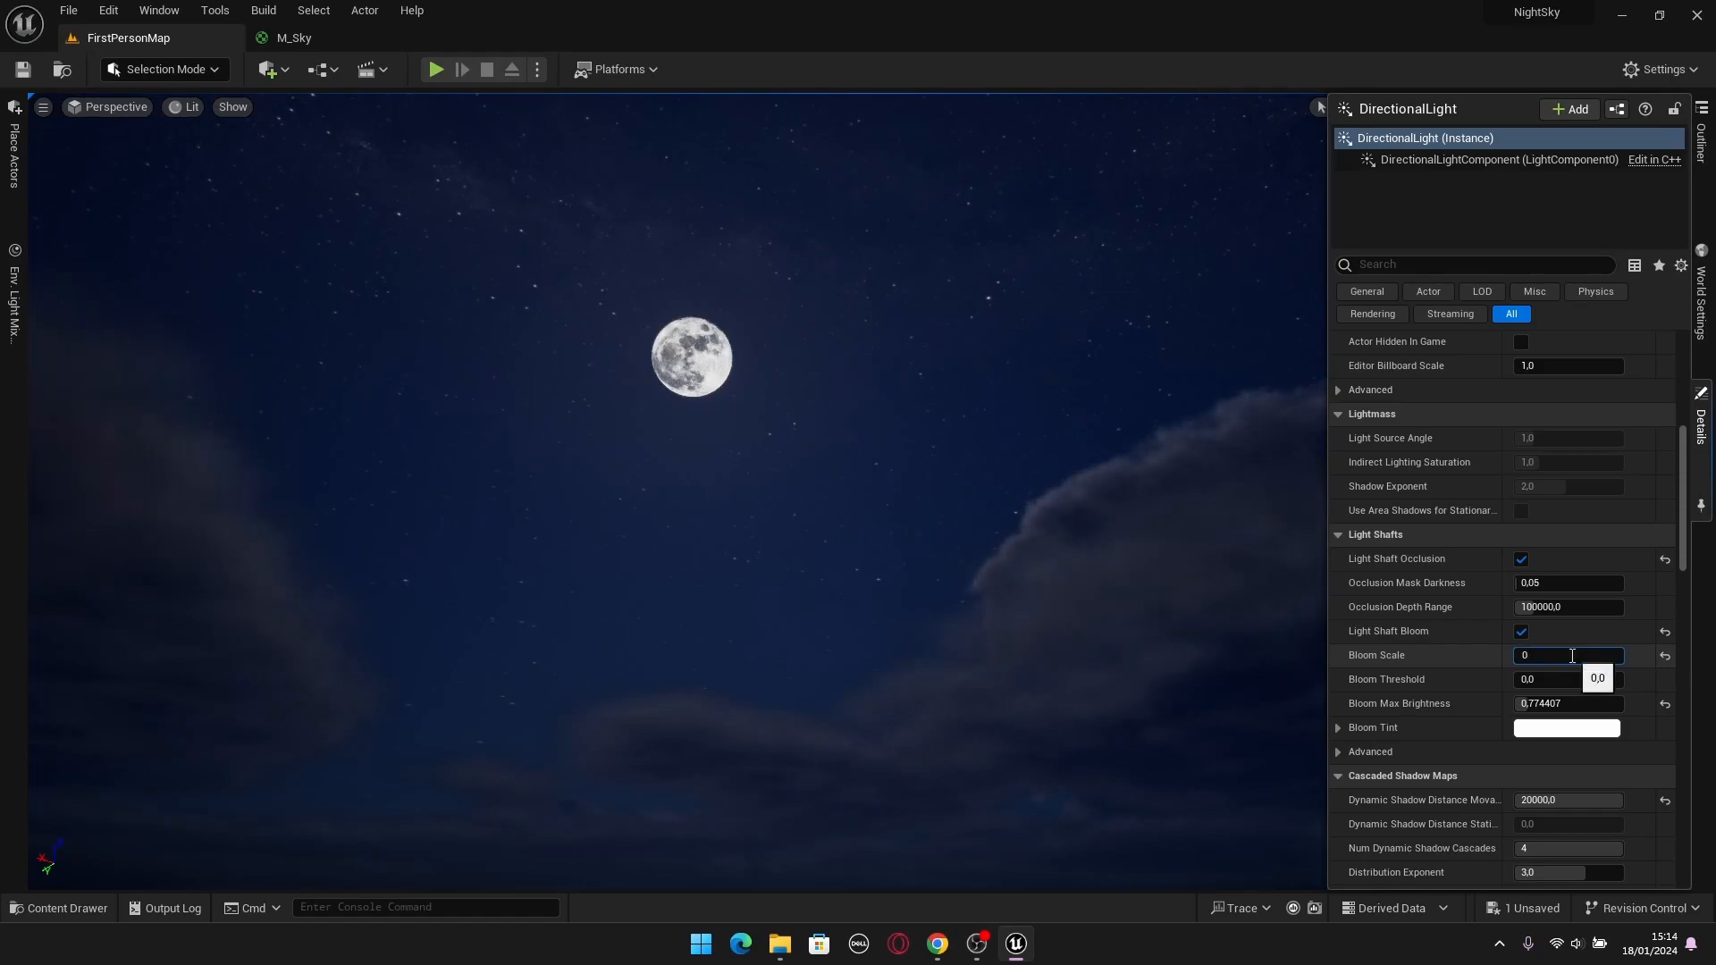
type(",1")
key("Return")
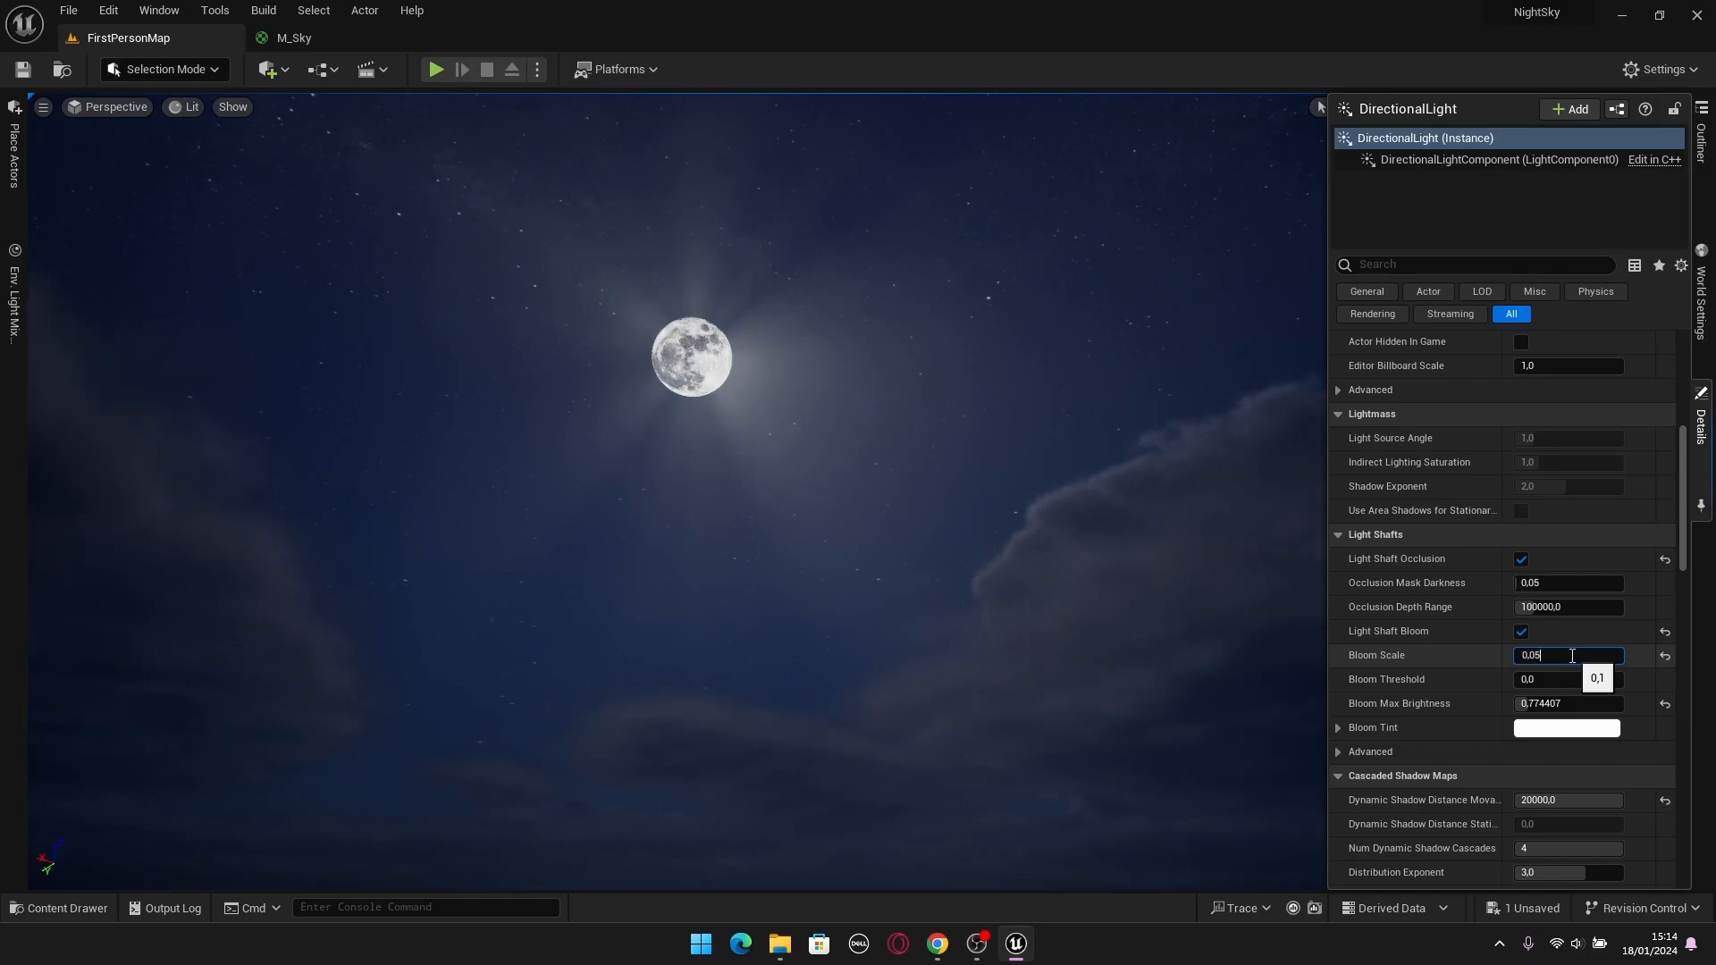
key("Return")
right_click_drag(1096, 429, 1051, 429)
left_click(1701, 420)
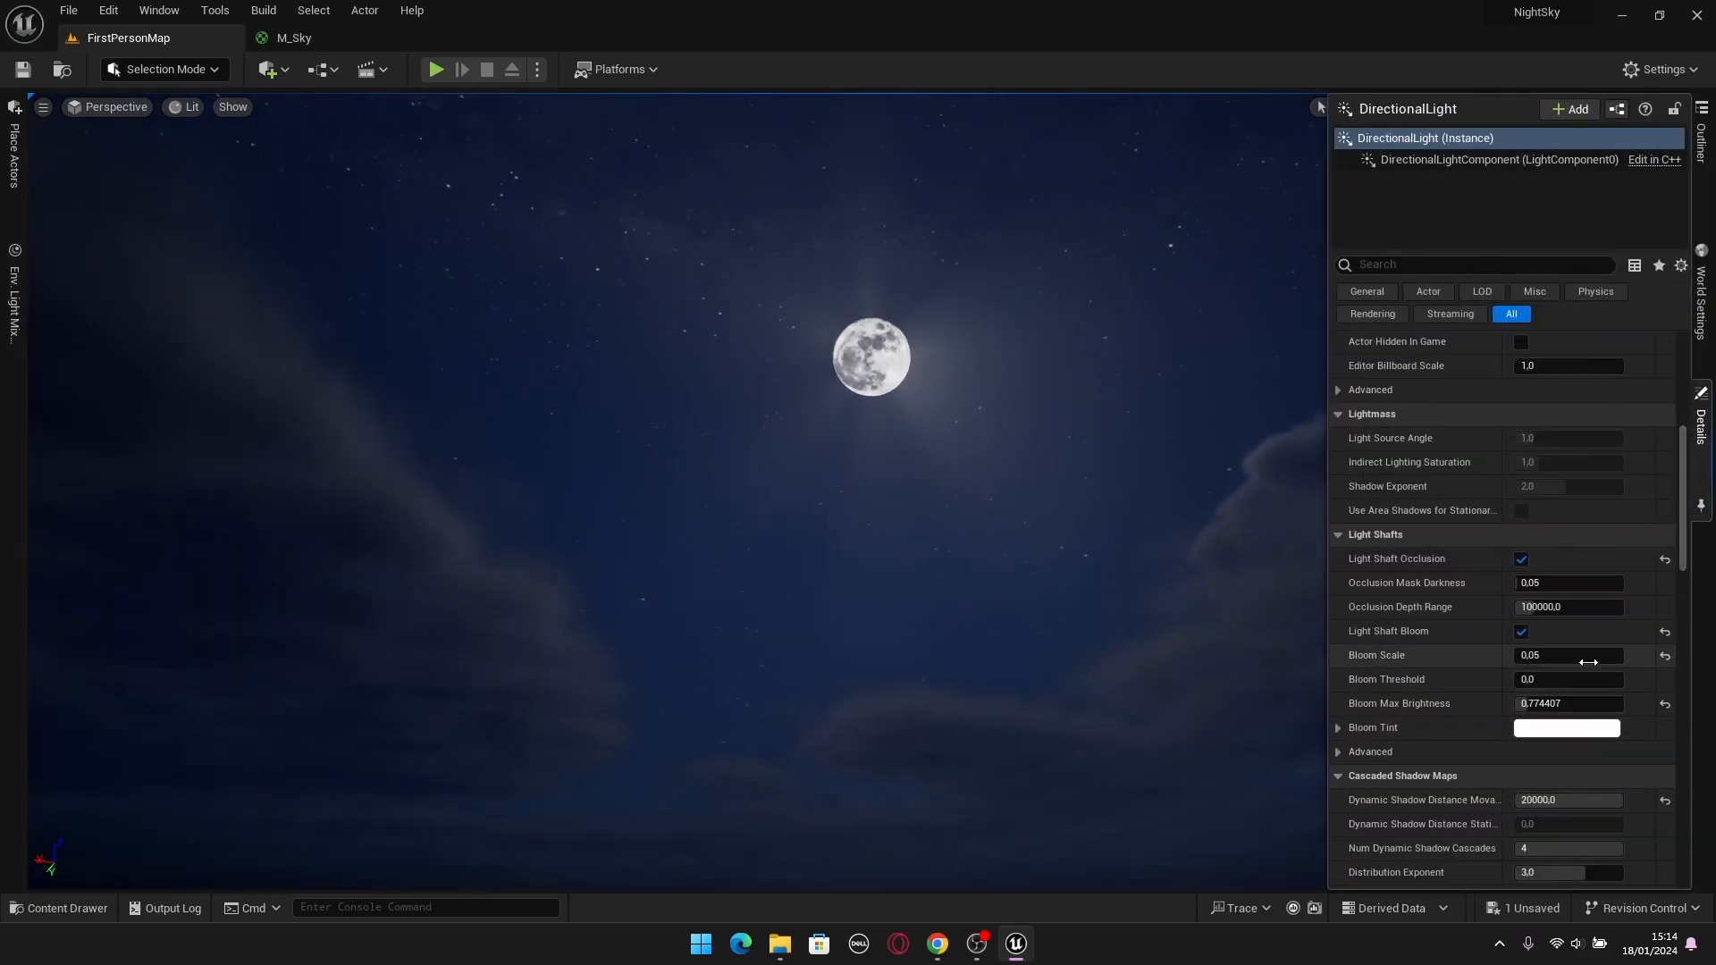
Play the level and look around the moon, stars and clouds of the night sky from several angles.
right_click_drag(995, 453, 970, 506)
key("ctrl+l")
left_click(433, 71)
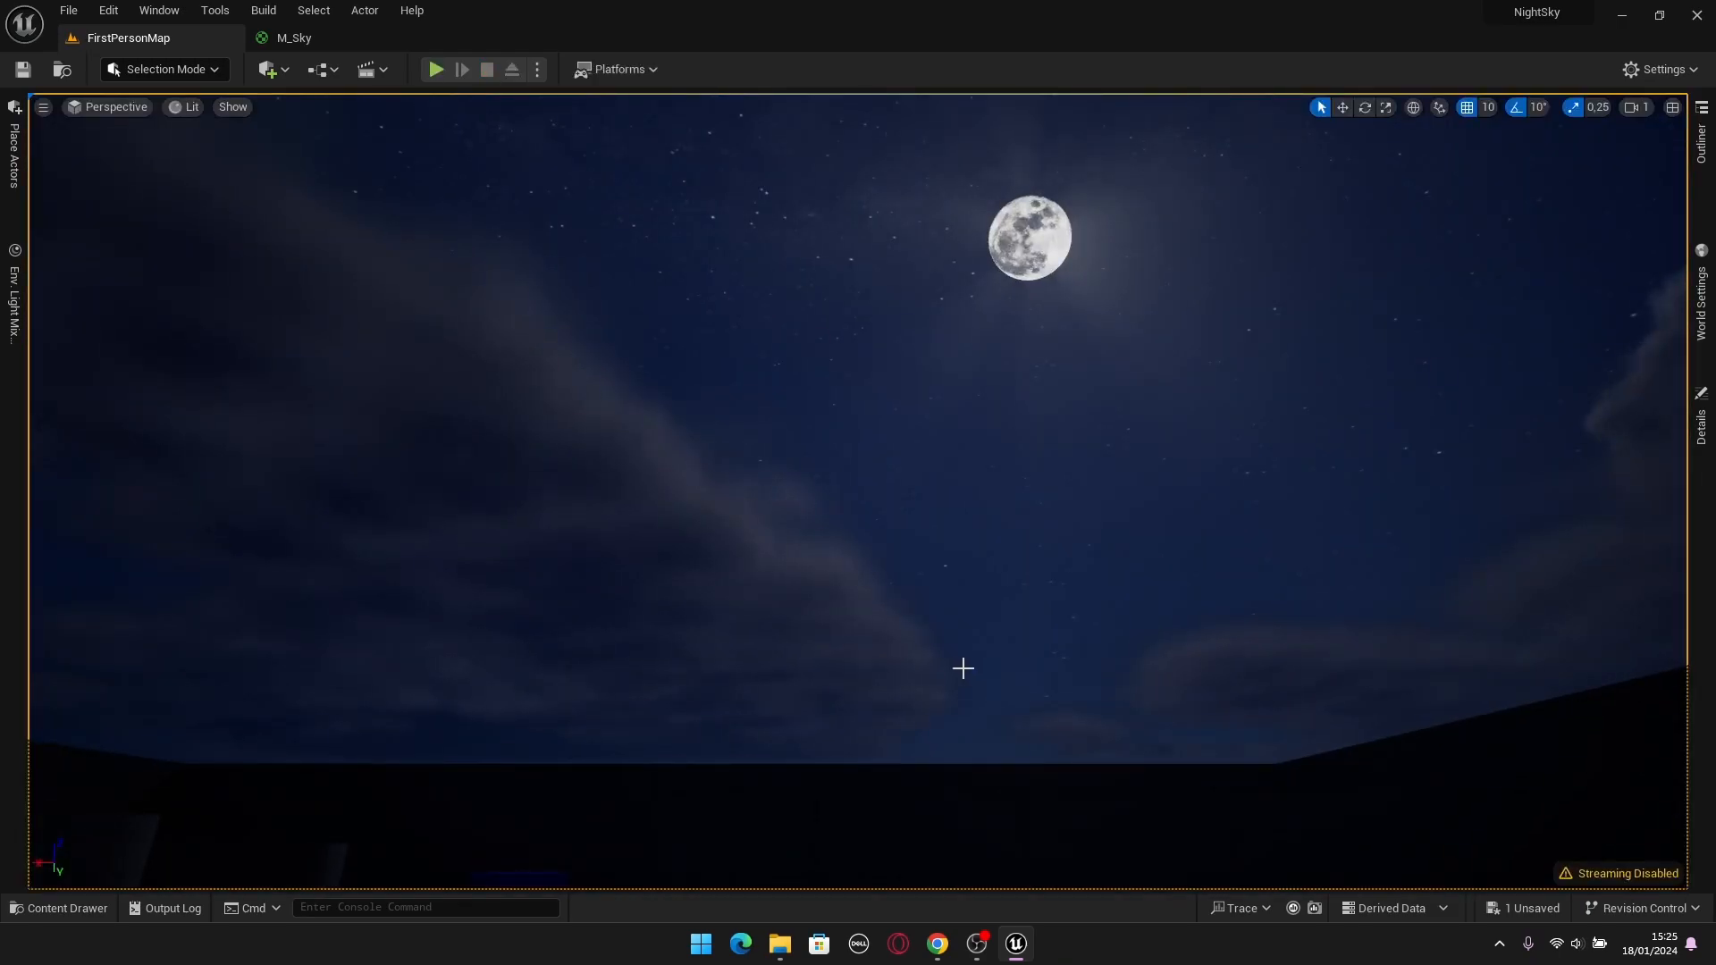
right_click_drag(858, 491, 828, 290)
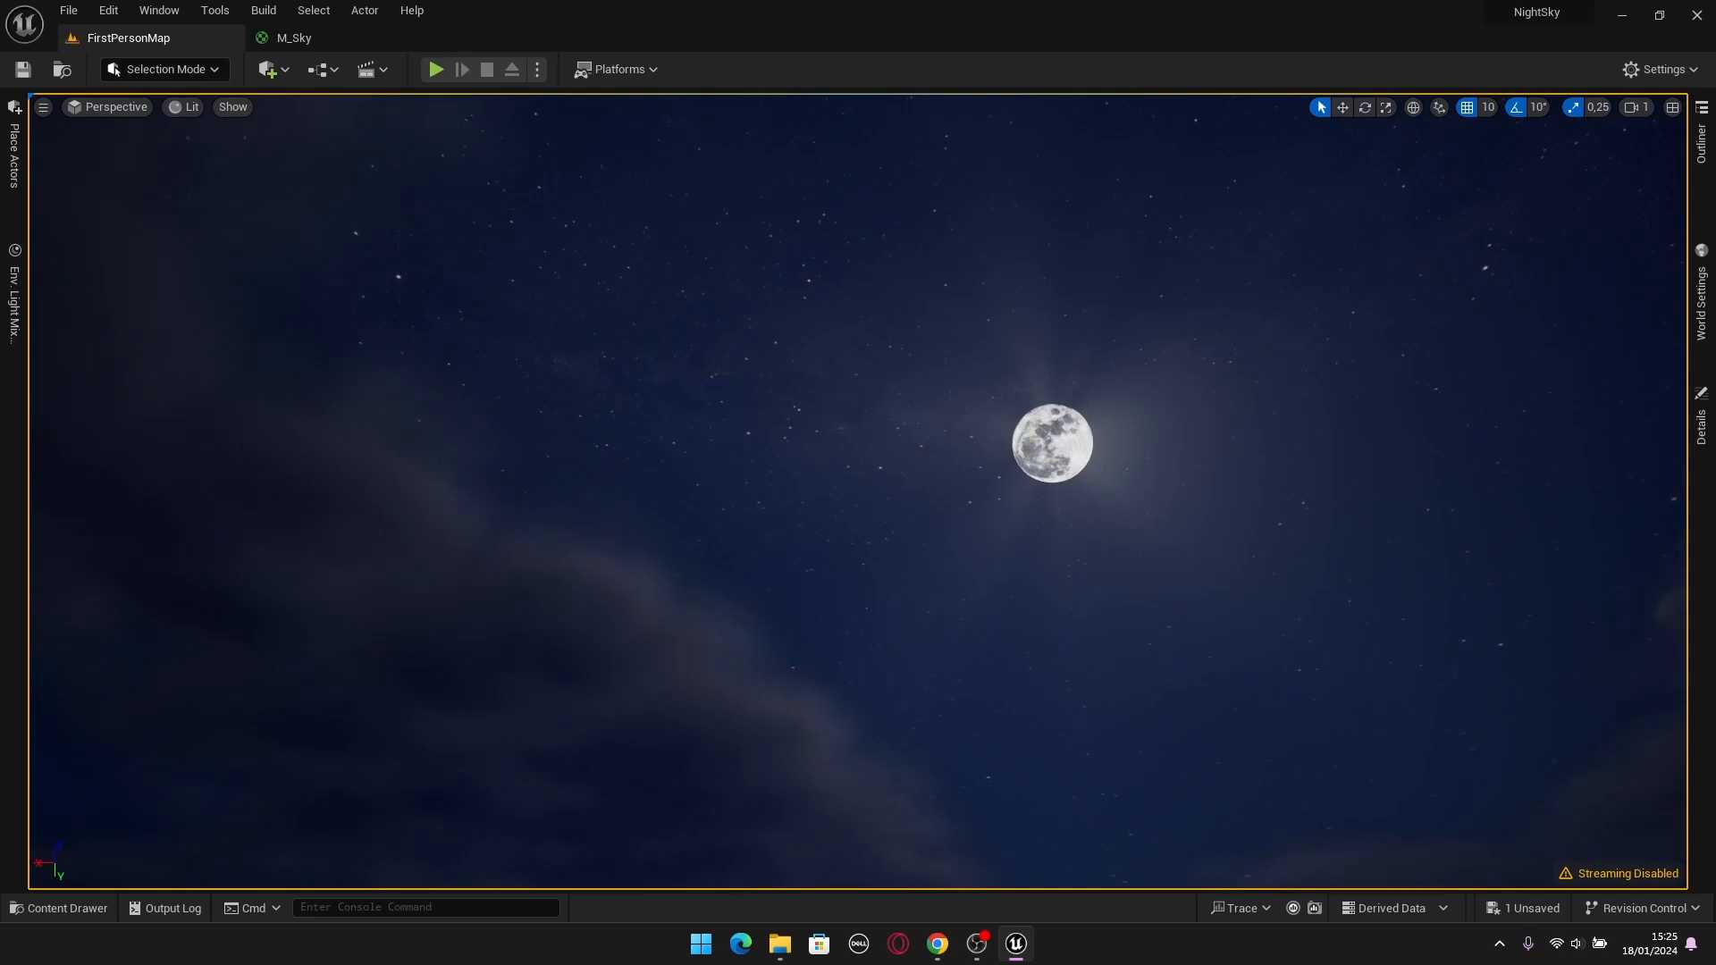
right_click_drag(828, 289, 996, 515)
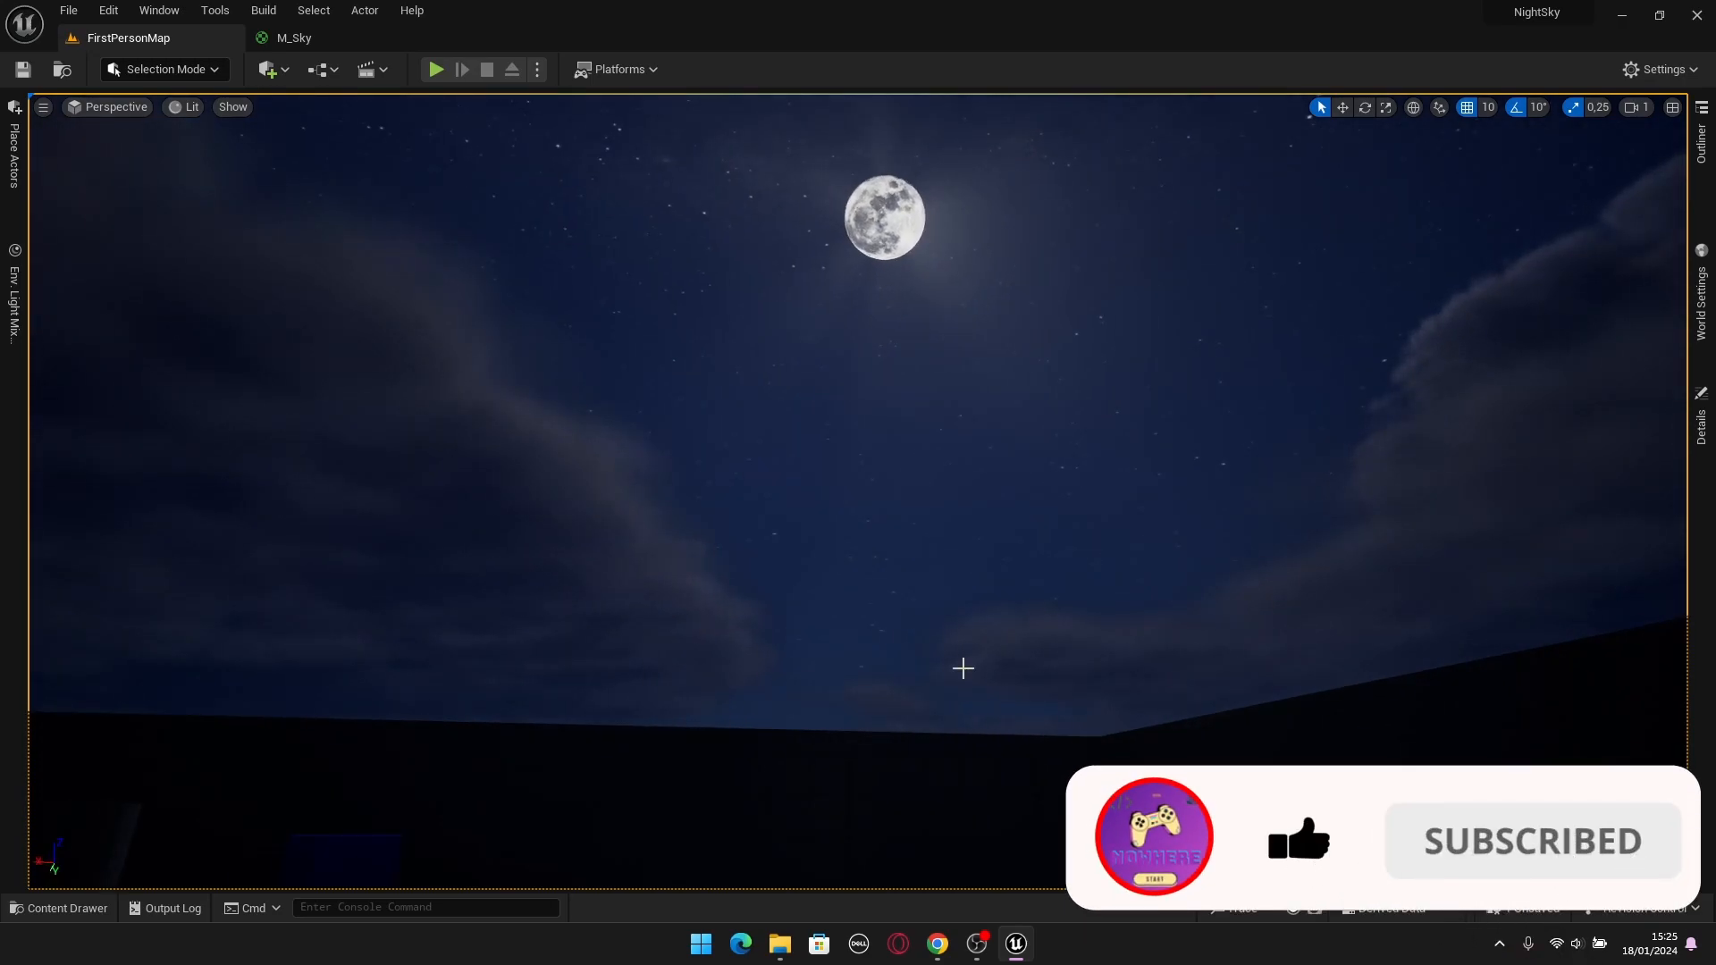
right_click_drag(979, 667, 594, 796)
key("w")
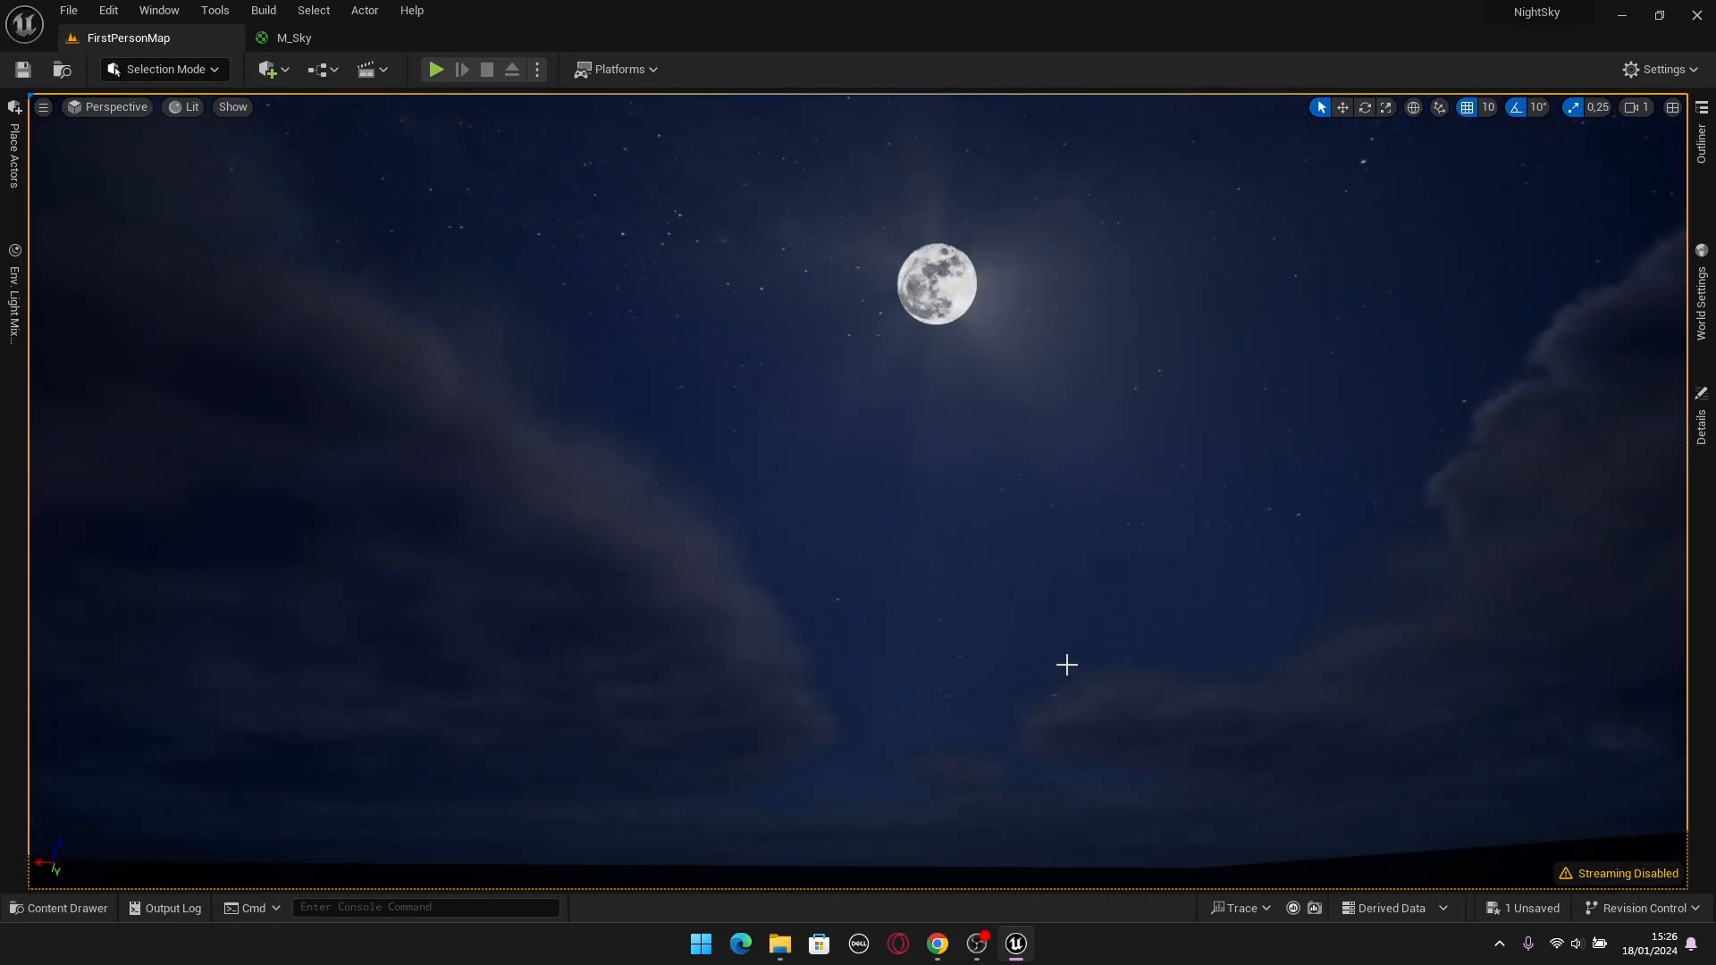